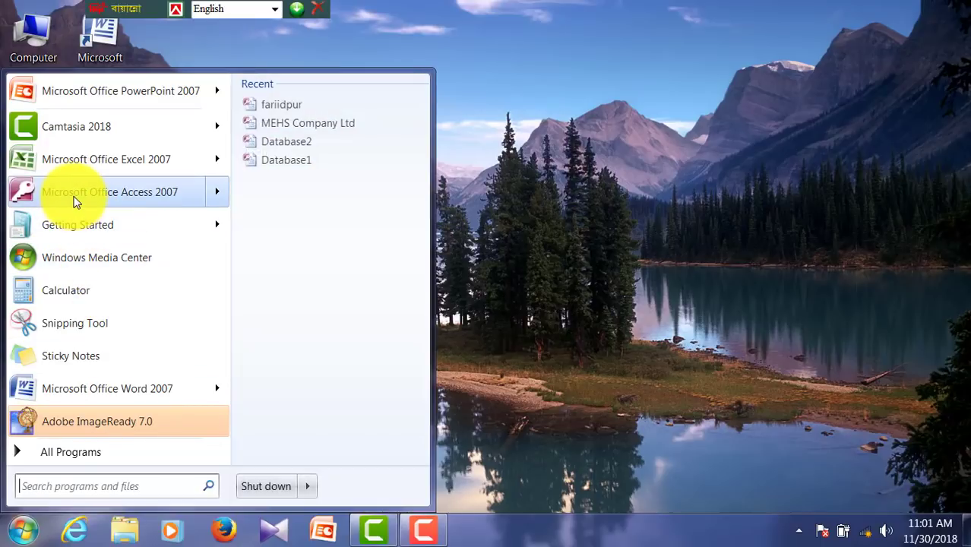
Launch Access 2007, choose Blank Database and enter the file name Faridpur Zilla School
left_click(75, 201)
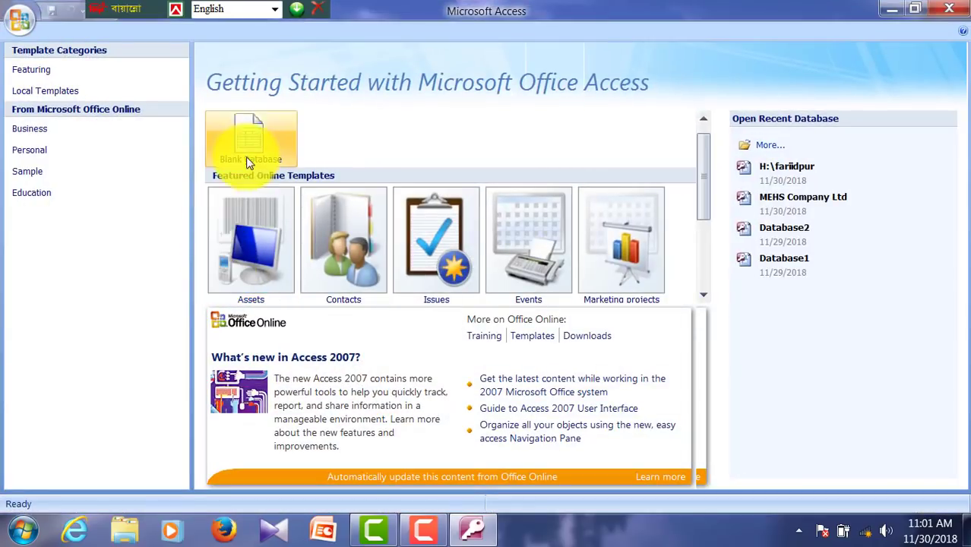
left_click(243, 152)
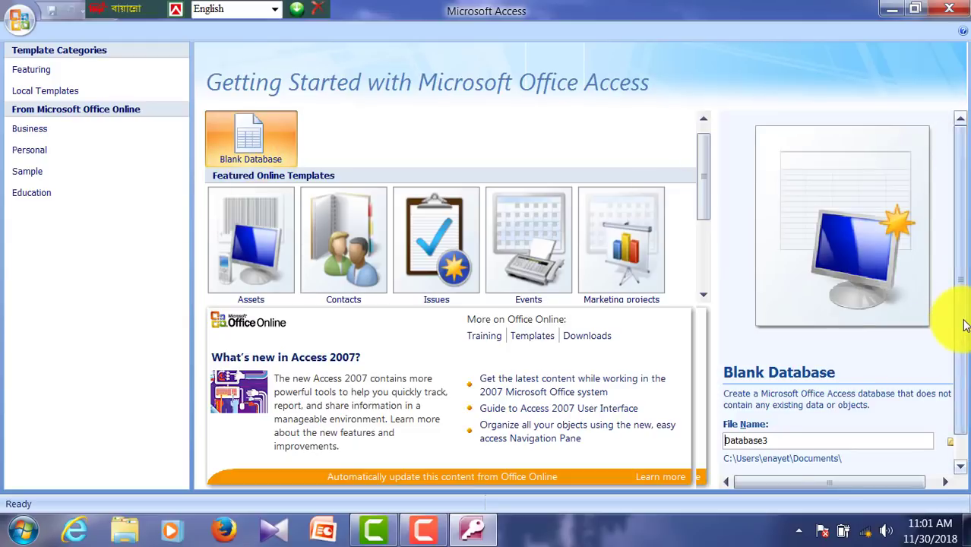
scroll(961, 325, "down", 2)
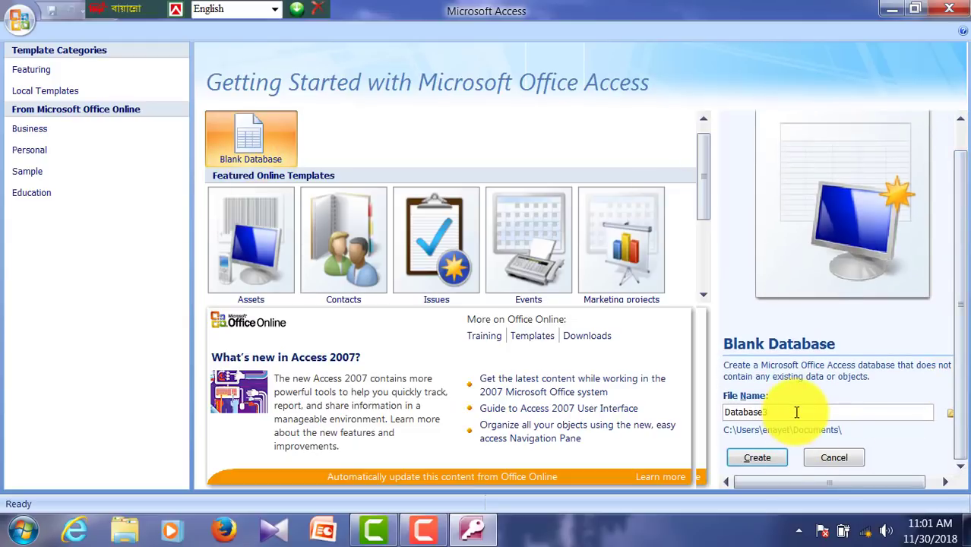
key("BackSpace")
key("BackSpace")
key("BackSpace")
key("BackSpace")
key("BackSpace")
key("BackSpace")
key("BackSpace")
key("BackSpace")
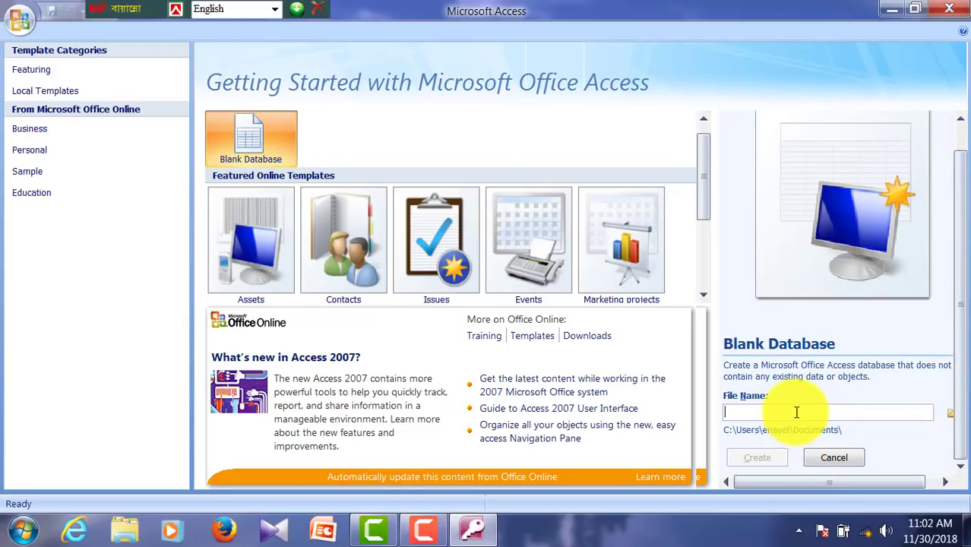
key("Num_Lock")
type("Fa")
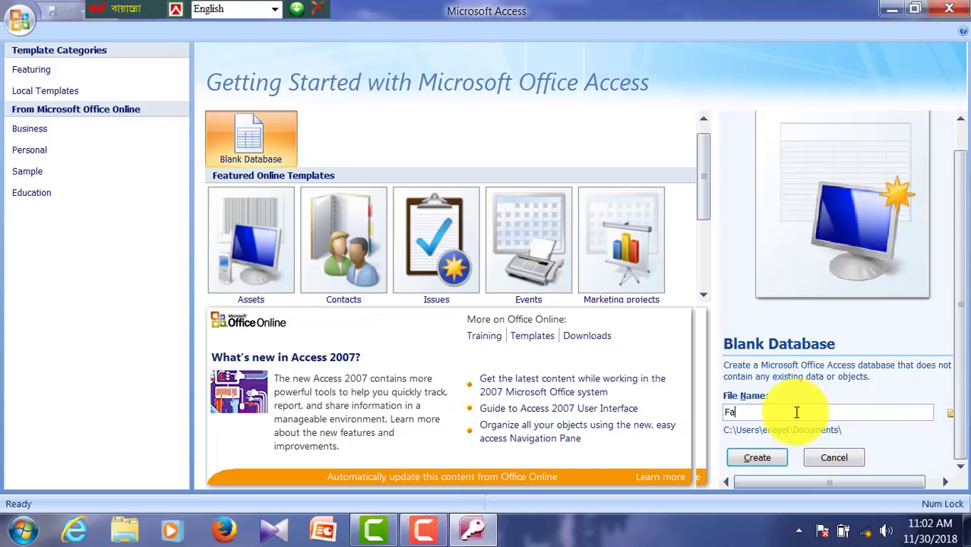
type("ridpur Zilla School")
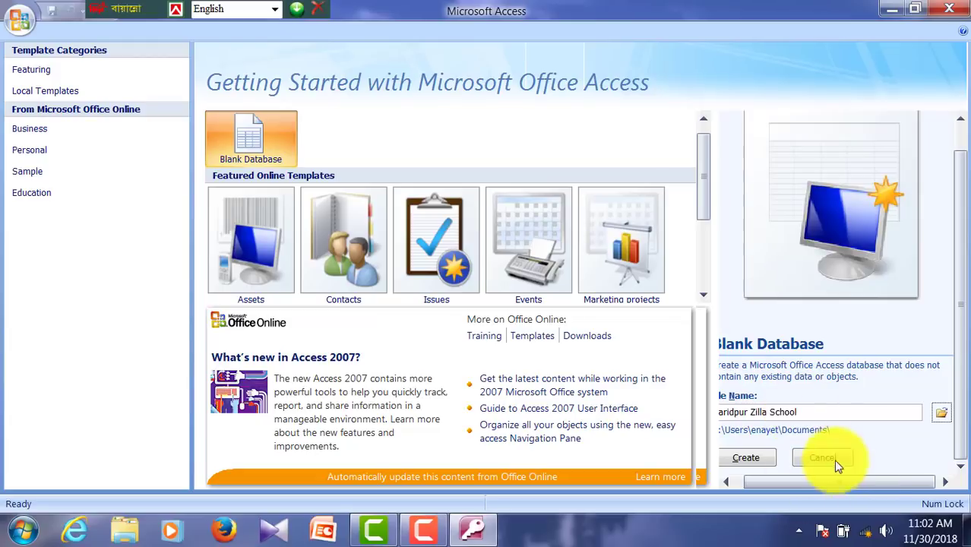
left_click_drag(794, 483, 722, 487)
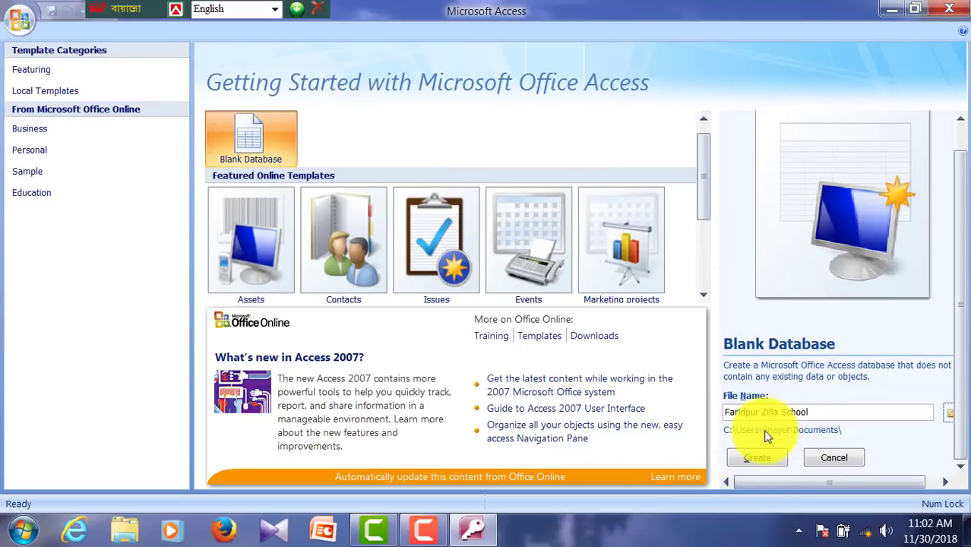
left_click_drag(778, 491, 848, 490)
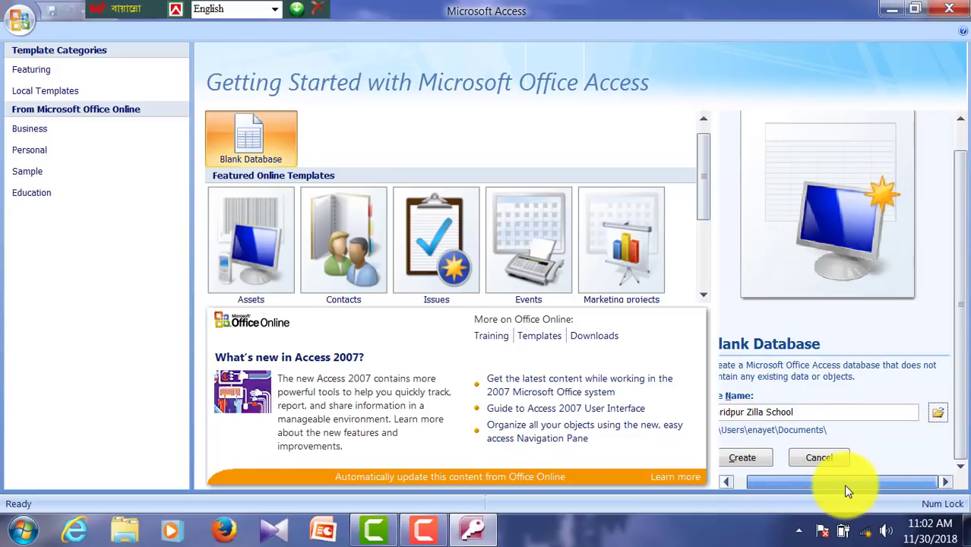
Browse the database save location to New Volume (G:)
left_click(940, 415)
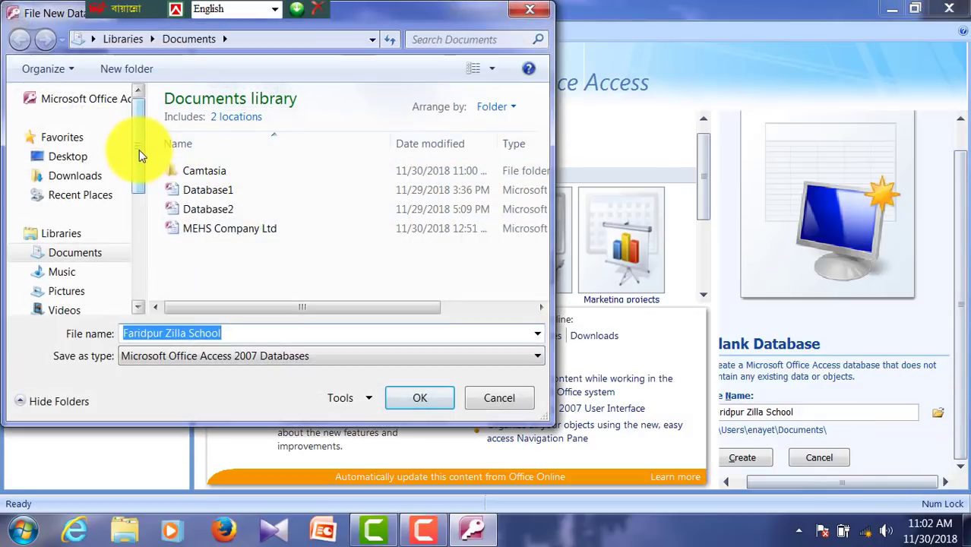
scroll(130, 152, "down", 3)
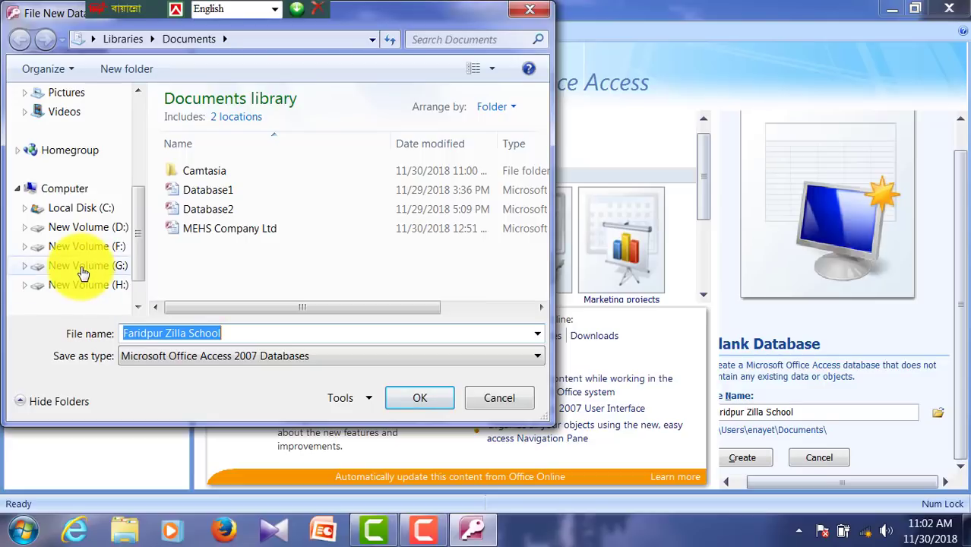
left_click(83, 266)
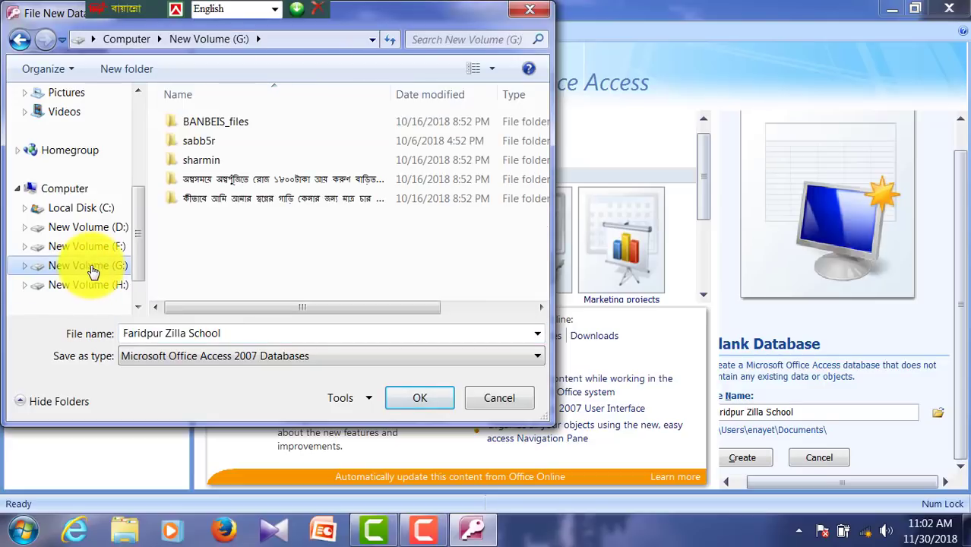
left_click(245, 333)
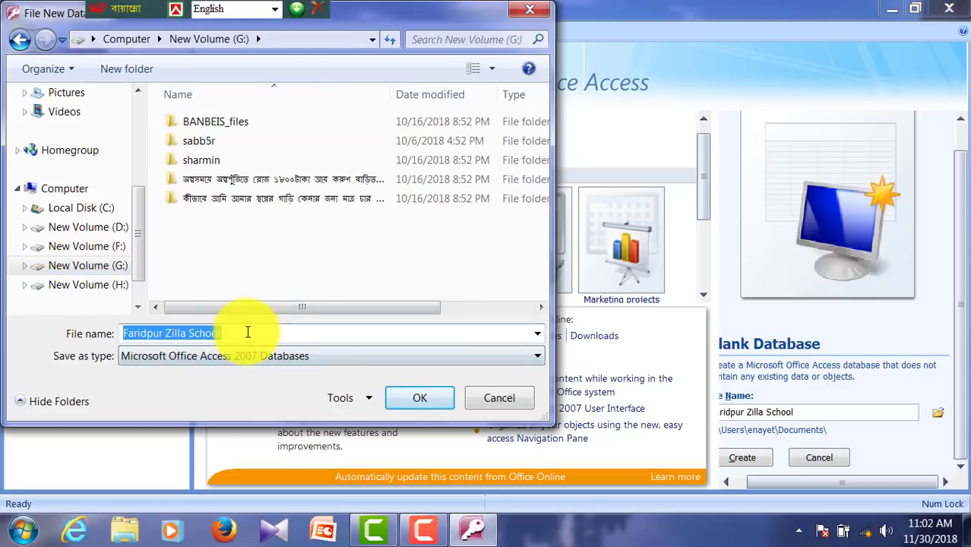
left_click(228, 239)
Create a new folder named Access file on G: and confirm it as the save location
right_click(227, 232)
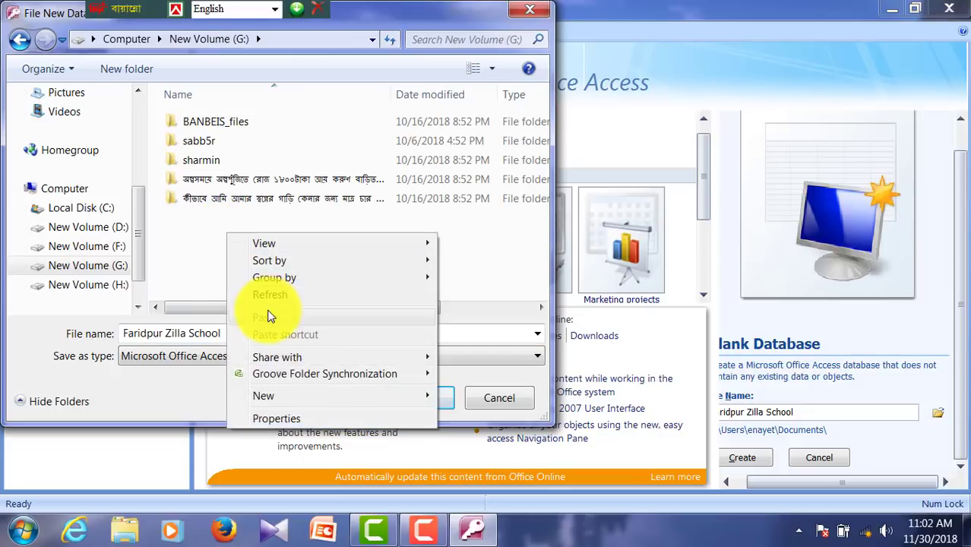
mouse_move(319, 396)
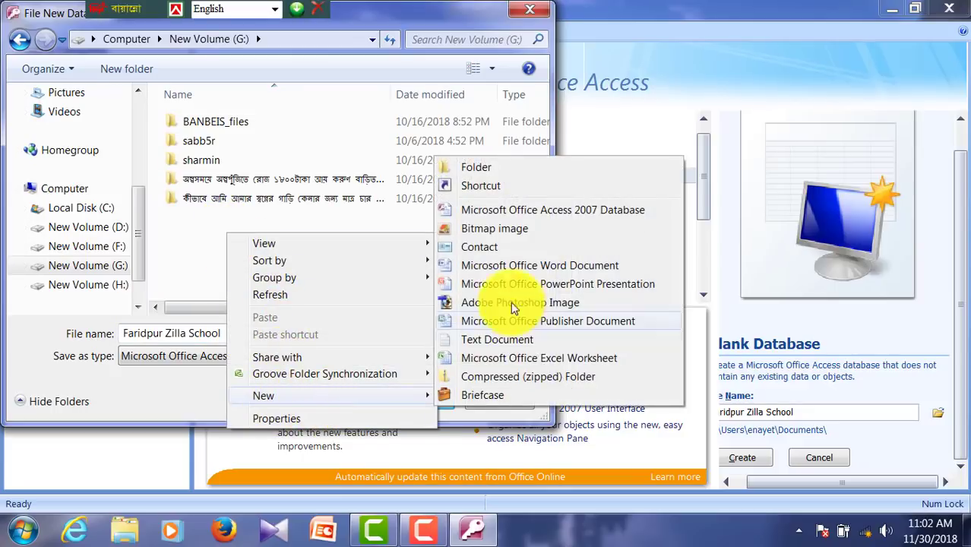
left_click(478, 168)
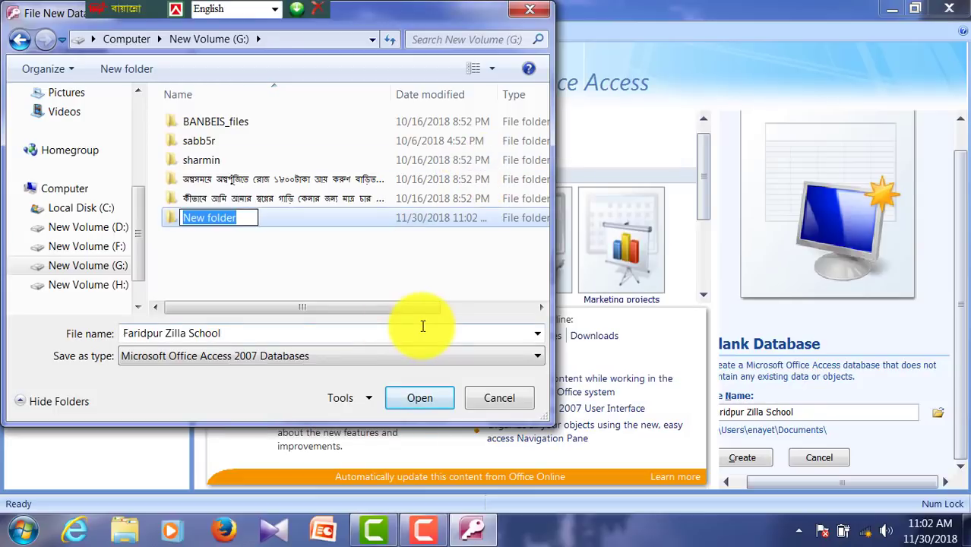
type("A")
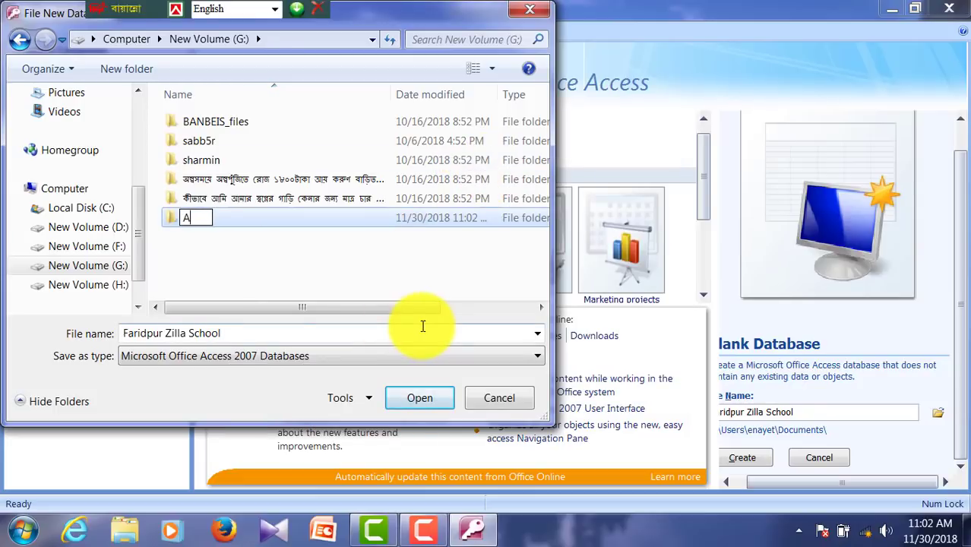
type("ccess file")
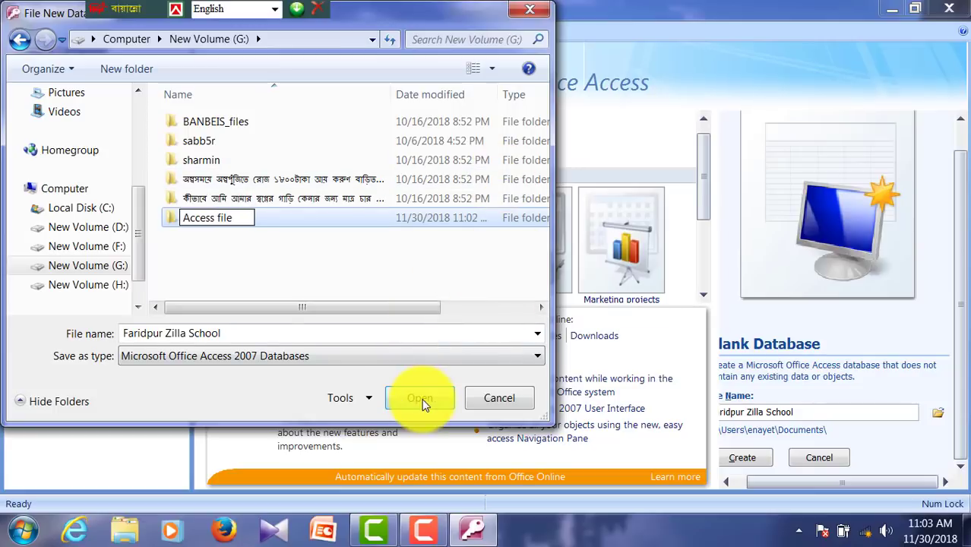
key("Return")
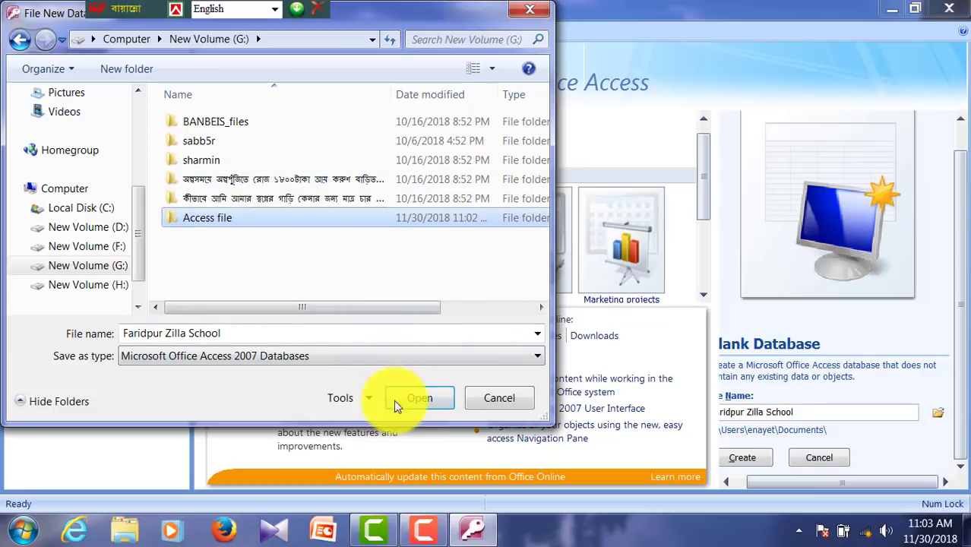
left_click(397, 399)
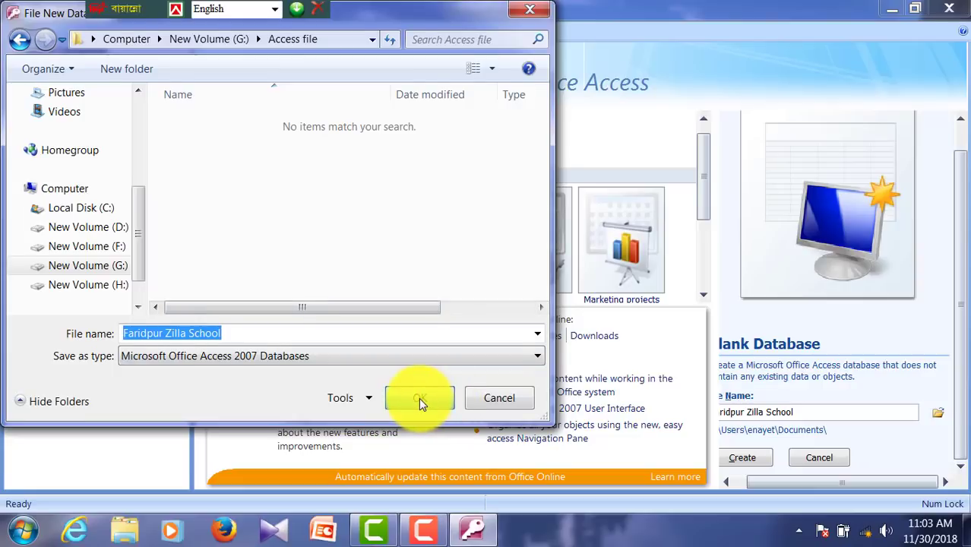
left_click(420, 398)
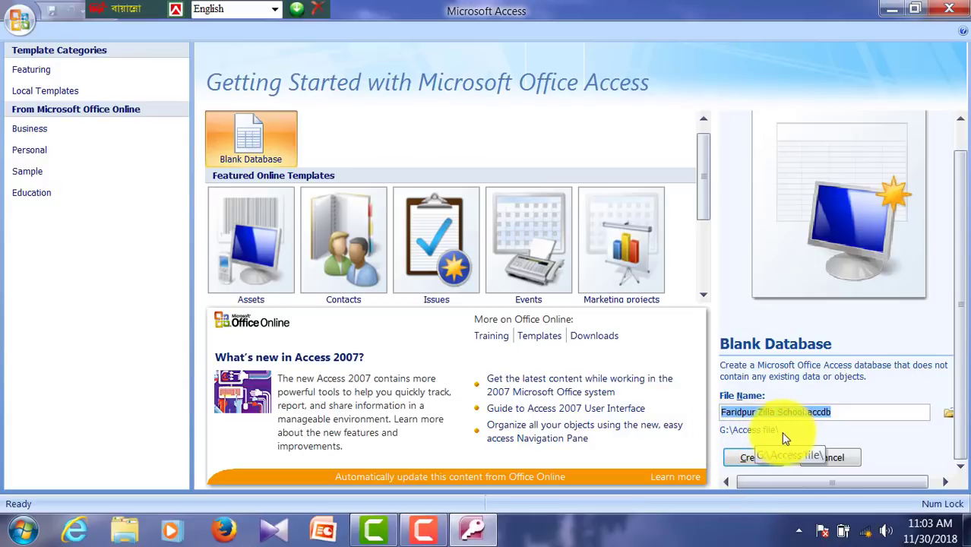
Create the database, switch Table1 to Design View and name it St Information
left_click(749, 458)
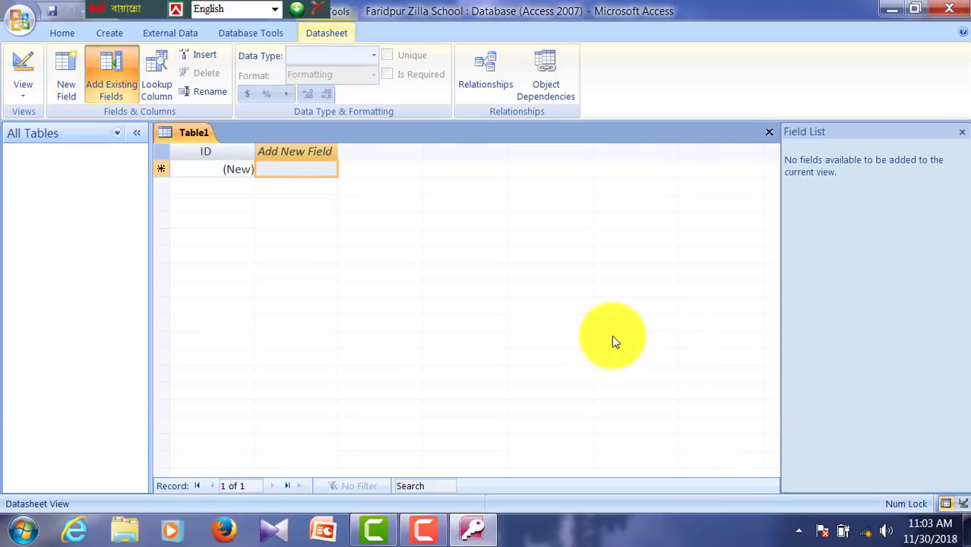
left_click(24, 95)
left_click(54, 159)
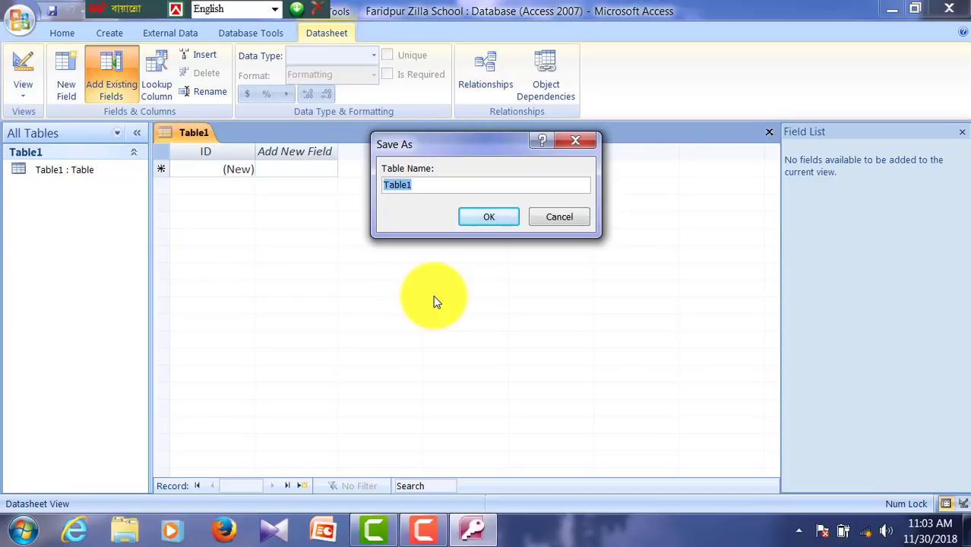
type("St Information")
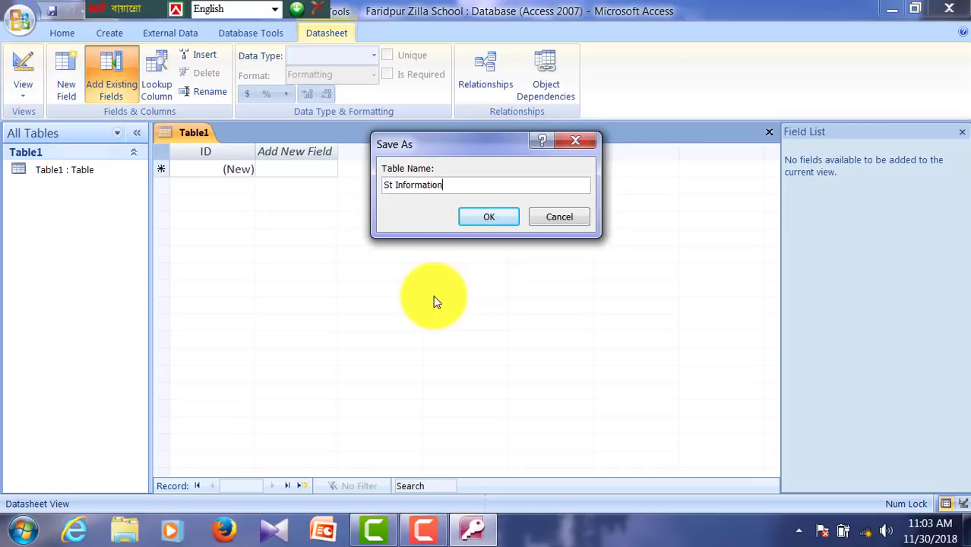
Save the table as St Information and rename the ID field to sl no, keeping AutoNumber
left_click(486, 216)
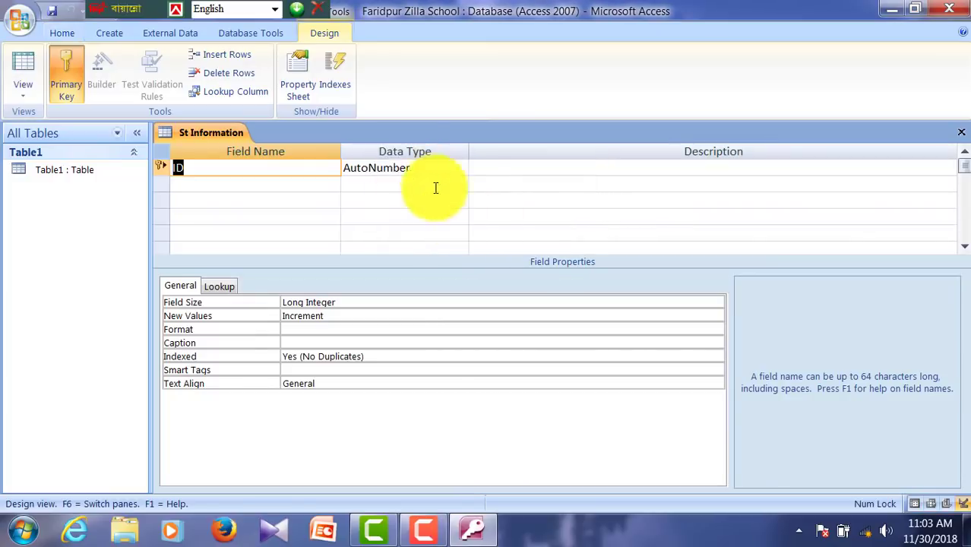
key("Delete")
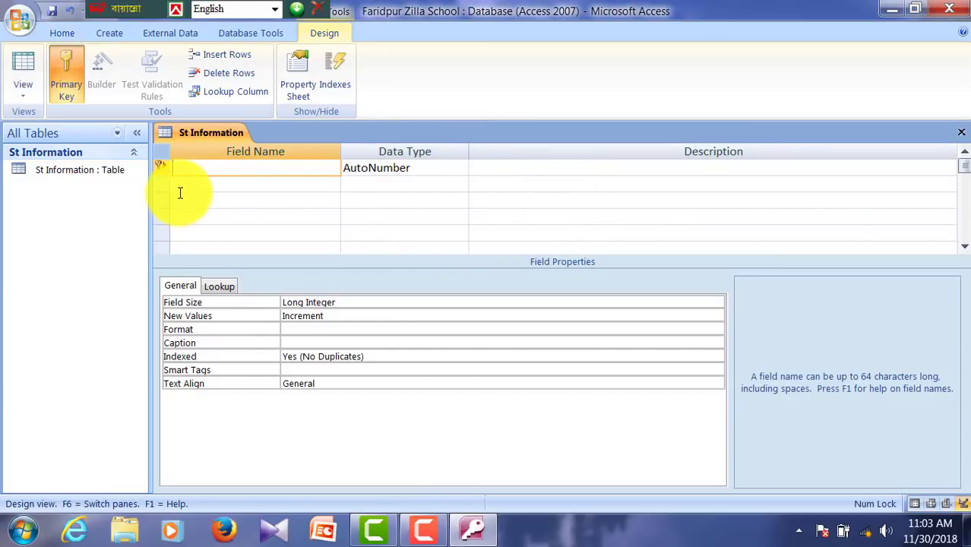
type("sl no")
key("BackSpace")
key("BackSpace")
key("BackSpace")
type("l no")
key("Tab")
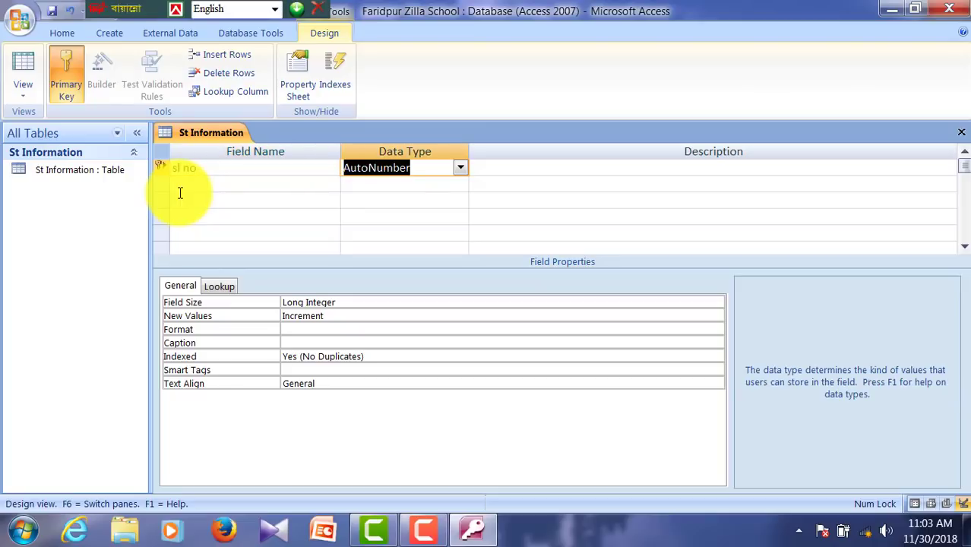
left_click(461, 168)
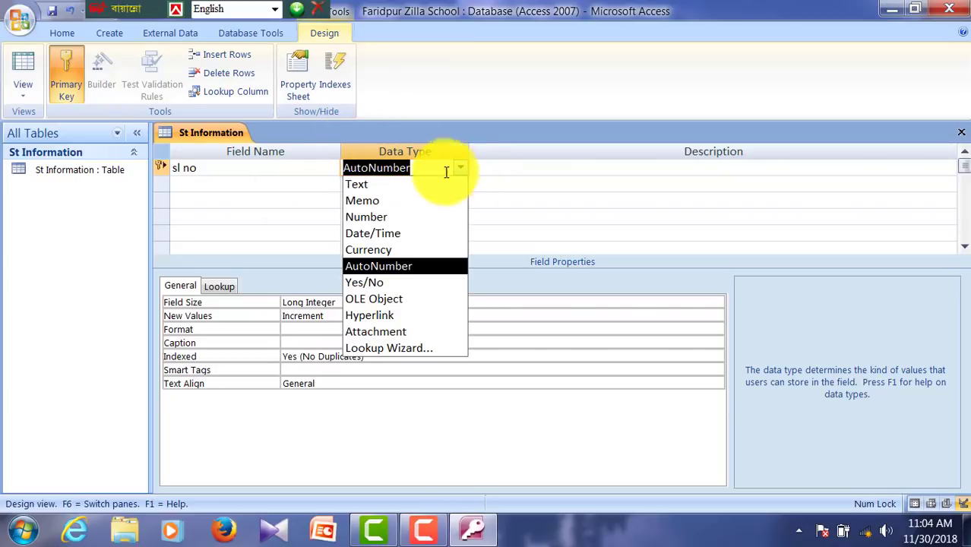
left_click(384, 267)
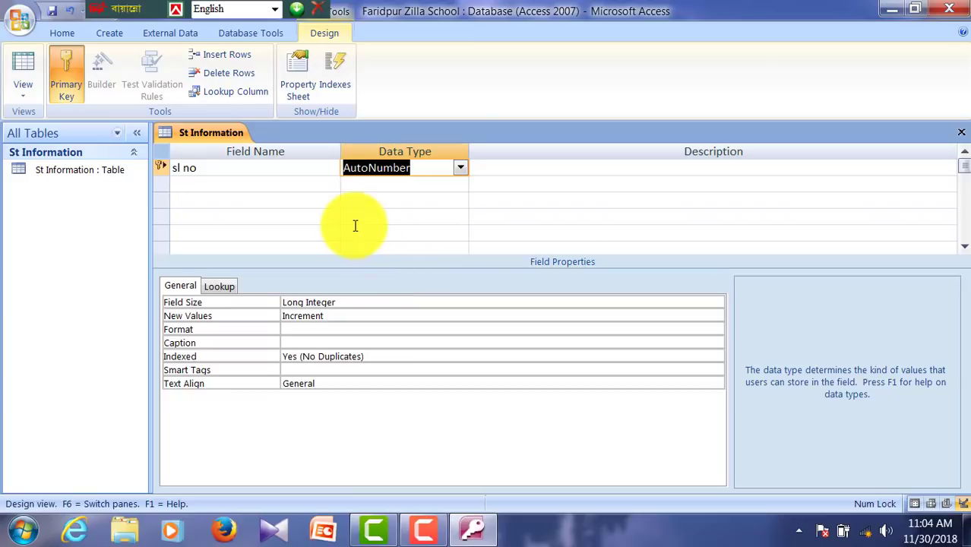
key("Return")
key("Return")
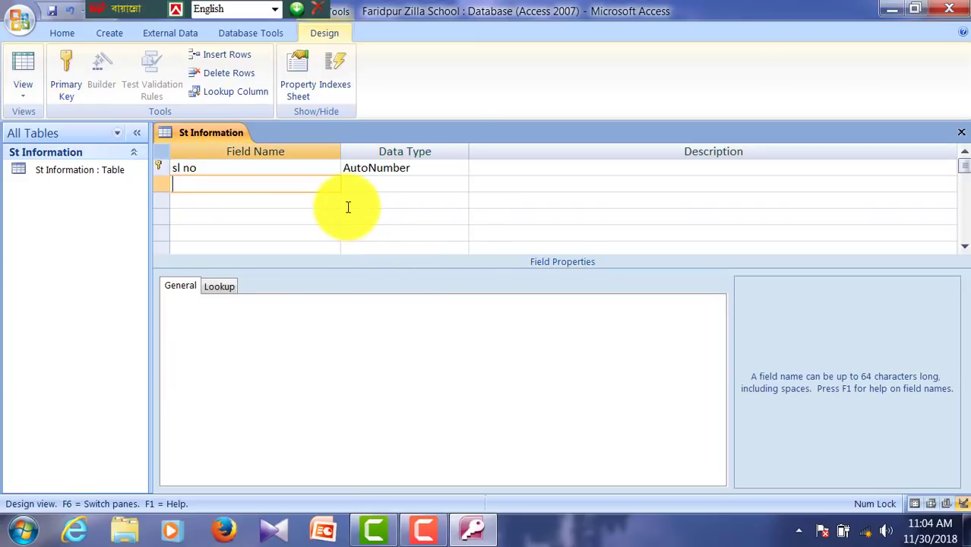
Add St Name, St Father Name and St Mother Name as Text fields
type("St Name")
key("Return")
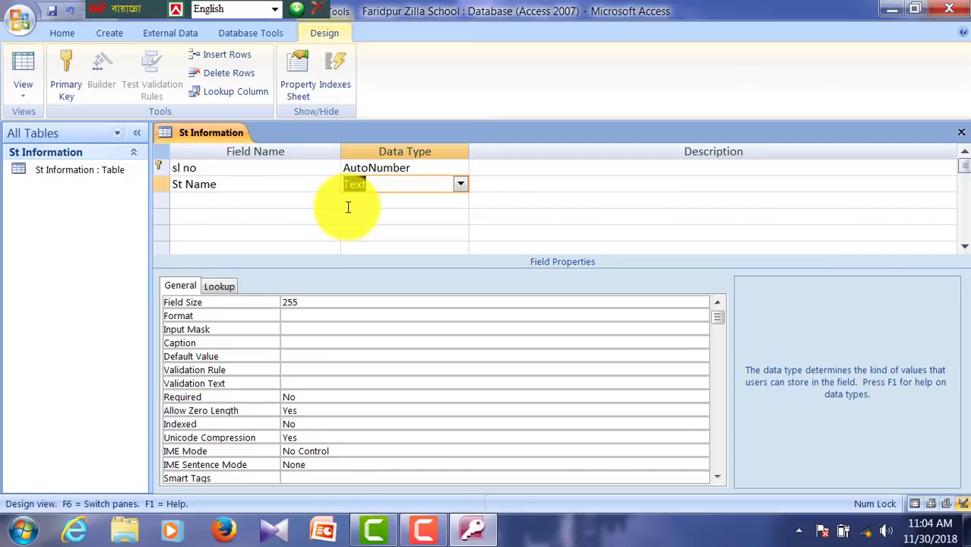
key("Return")
key("Return")
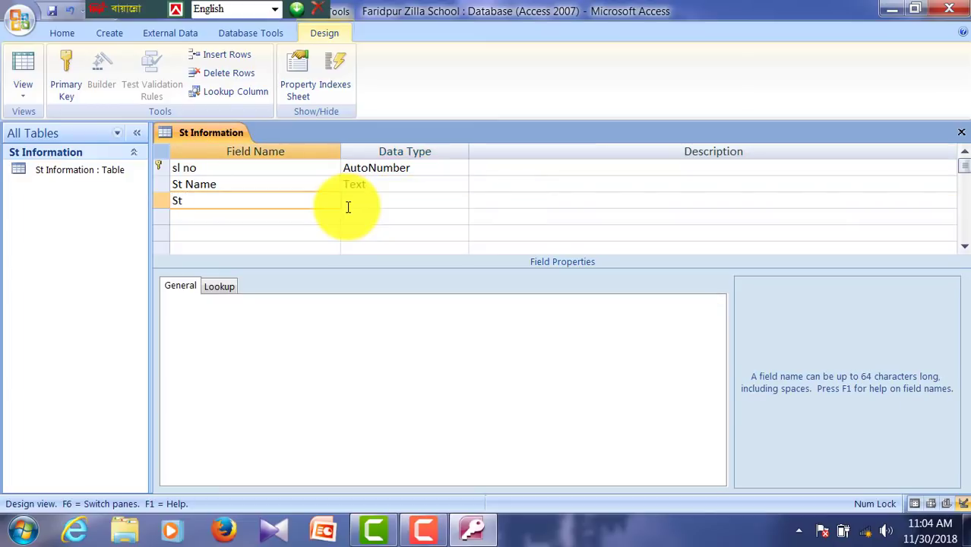
type("St Father Name")
key("Return")
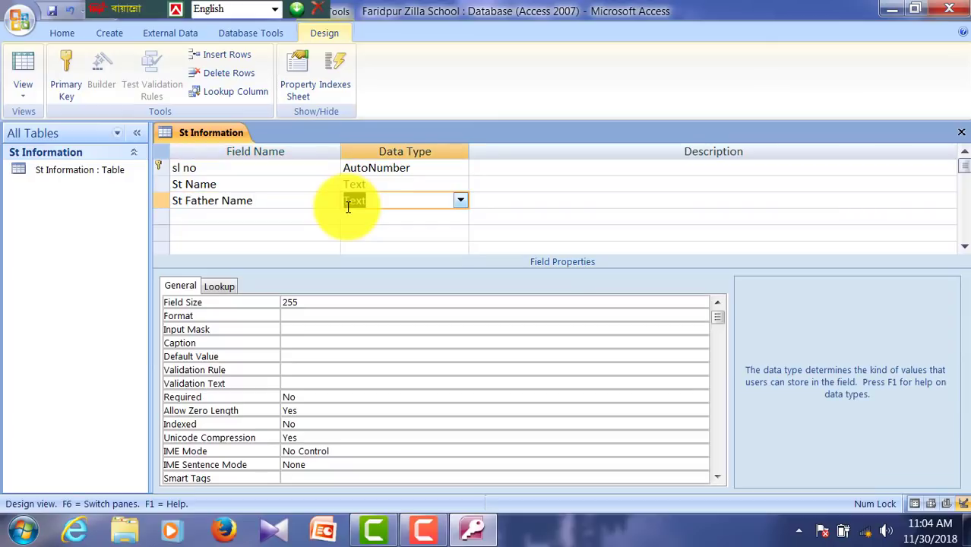
key("Return")
key("Return")
type("ST")
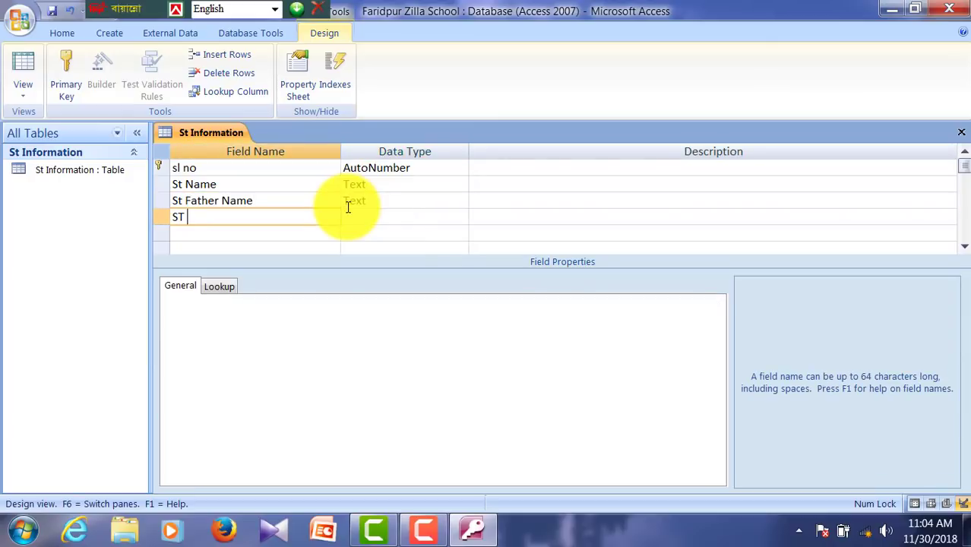
type(" MN")
key("BackSpace")
key("BackSpace")
key("BackSpace")
key("BackSpace")
type("t Mother Name")
key("Tab")
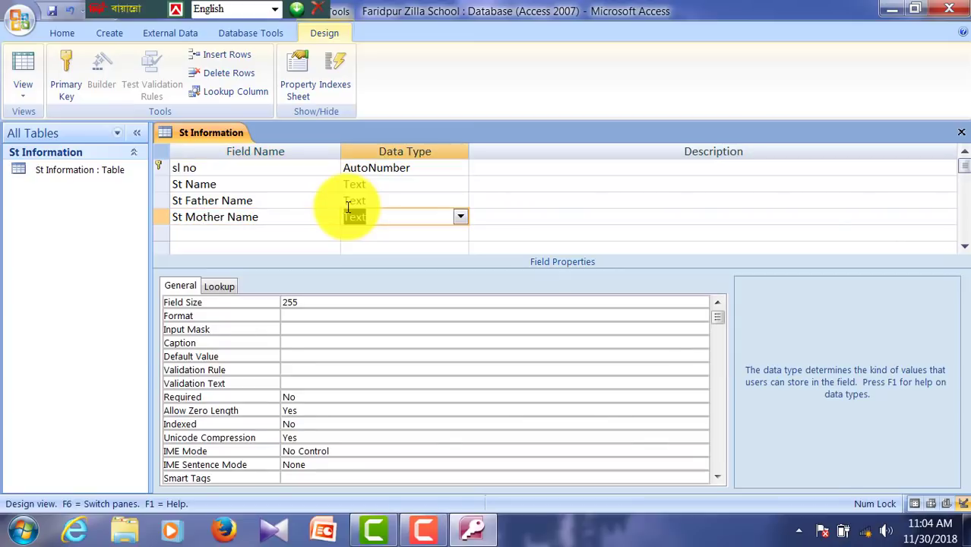
key("Tab")
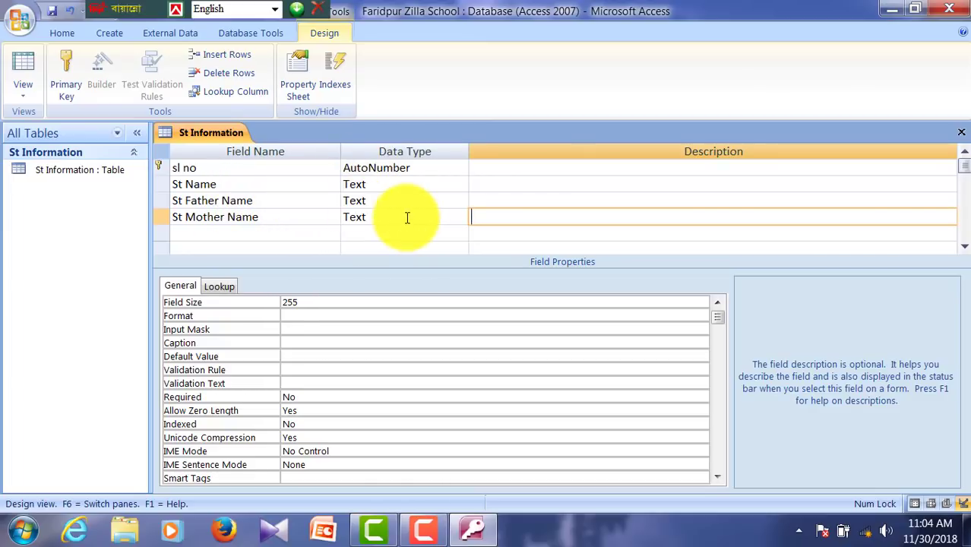
left_click(403, 217)
Open the data type dropdown for the St Mother Name field
left_click(460, 217)
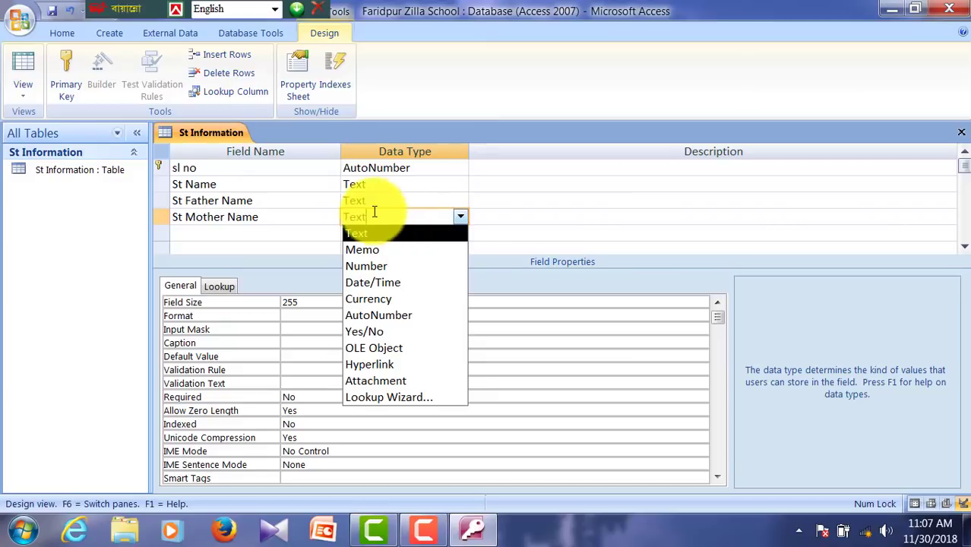
Keep Text for St Mother Name and add Roll no and Regi no as Number fields
left_click(369, 238)
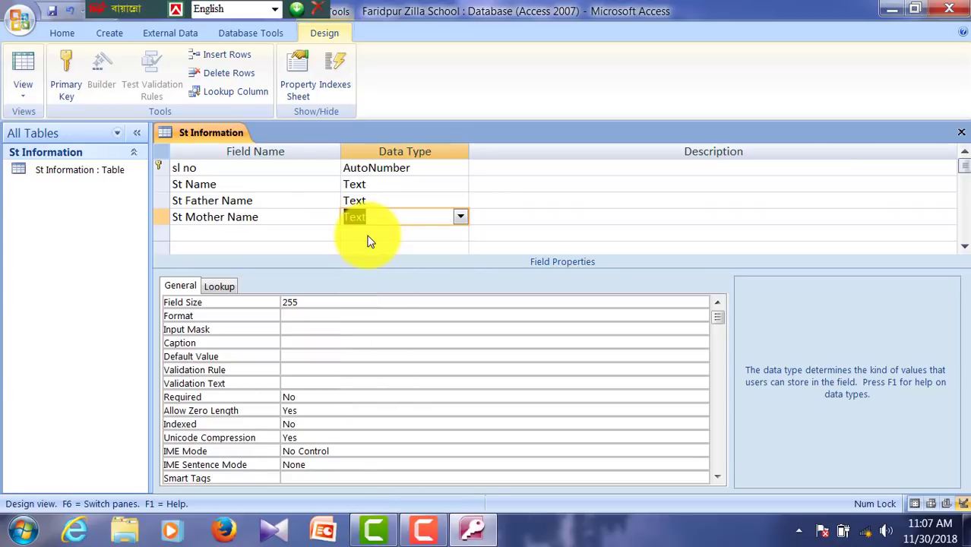
left_click(371, 241)
type("Roll no")
key("Tab")
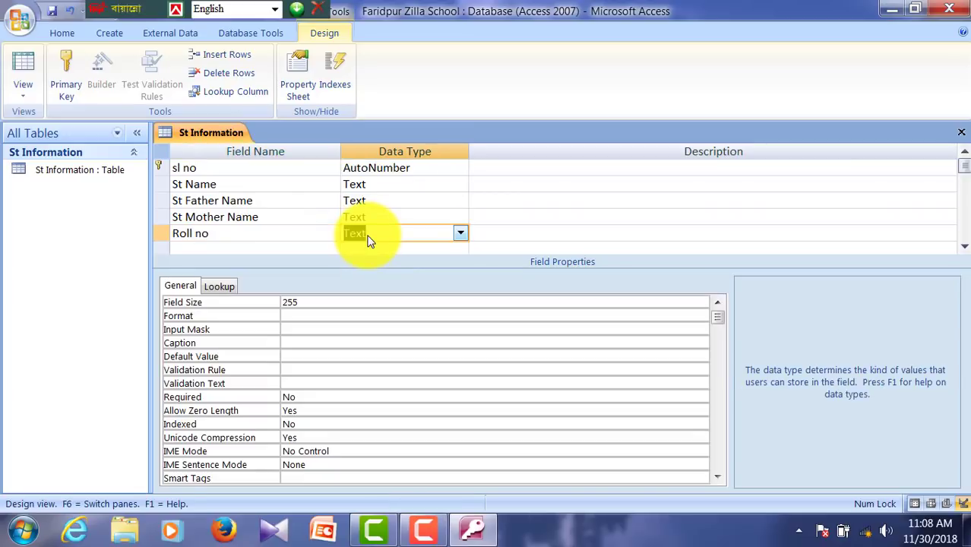
type("n")
key("Tab")
key("Tab")
type("R")
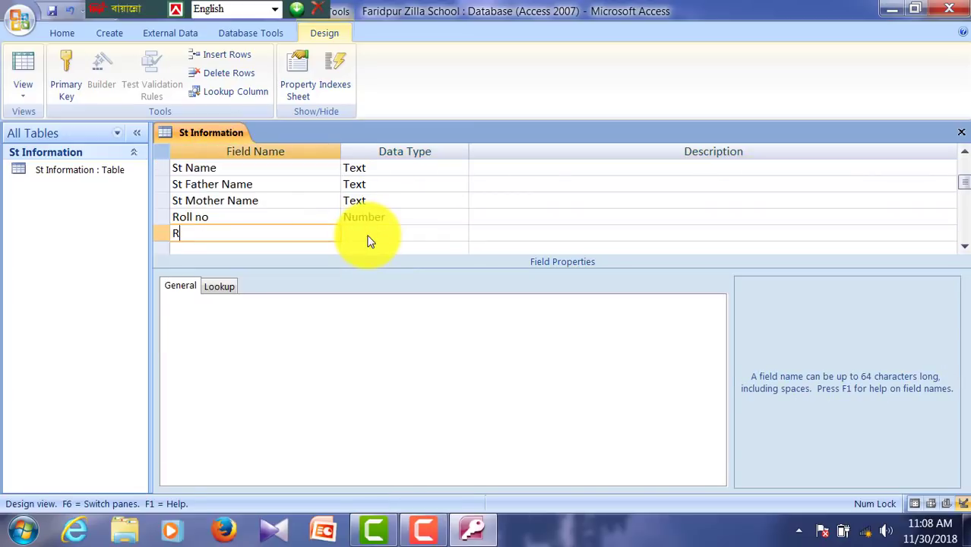
type("egi no")
key("Tab")
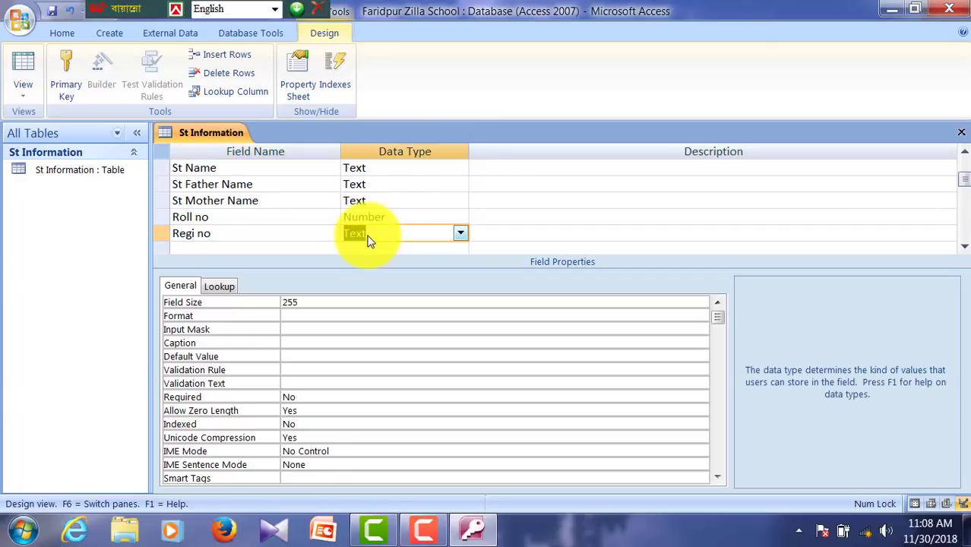
type("n")
key("Tab")
key("Tab")
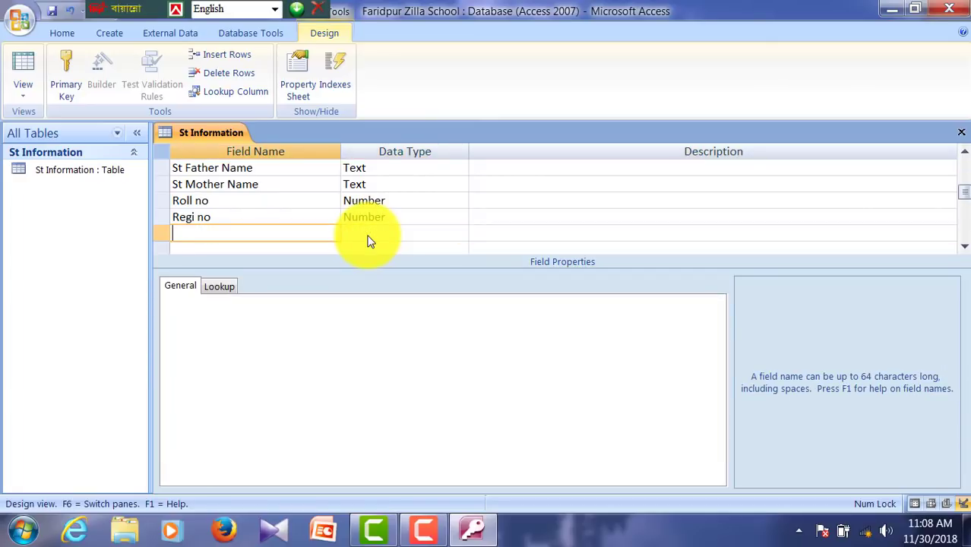
Add School Name and Group as Text fields
type("School Name")
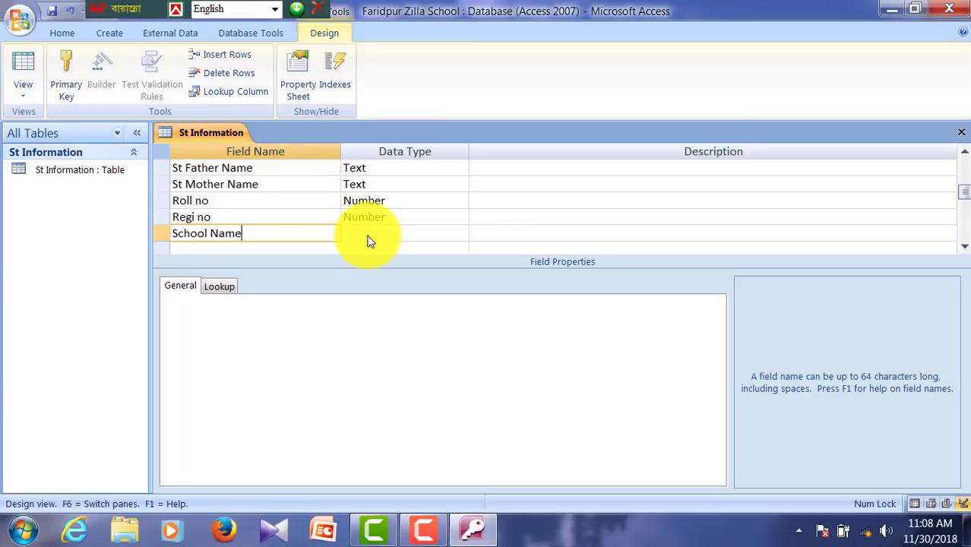
key("Tab")
key("Tab")
key("Tab")
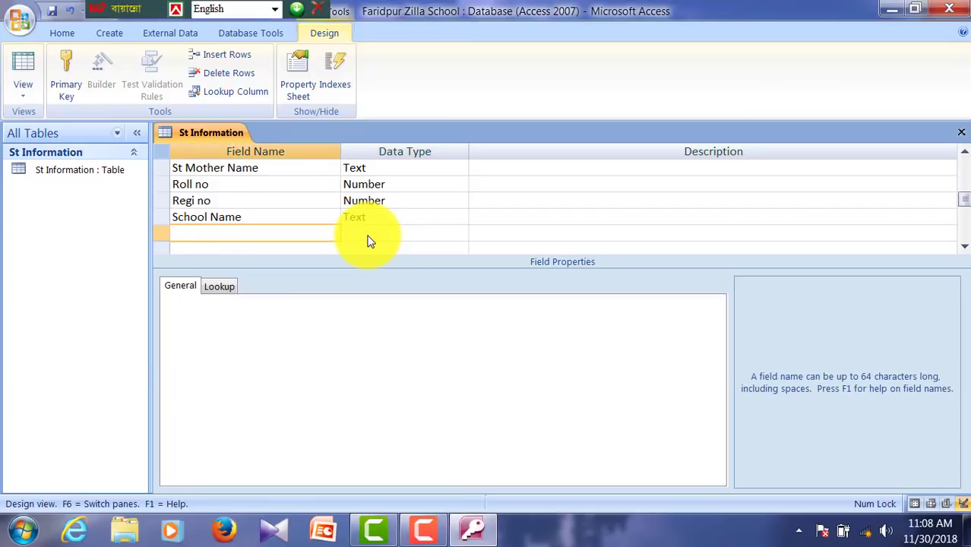
type("Poli")
key("BackSpace")
key("BackSpace")
key("BackSpace")
type("h")
key("BackSpace")
key("BackSpace")
type("Group")
key("Tab")
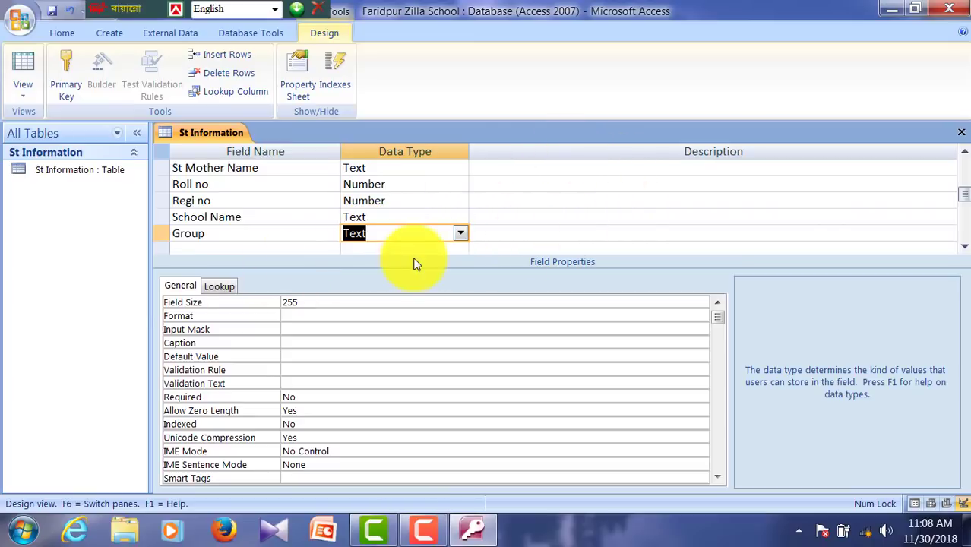
Start the Lookup Wizard for Group, choosing to type in the values yourself
left_click(460, 236)
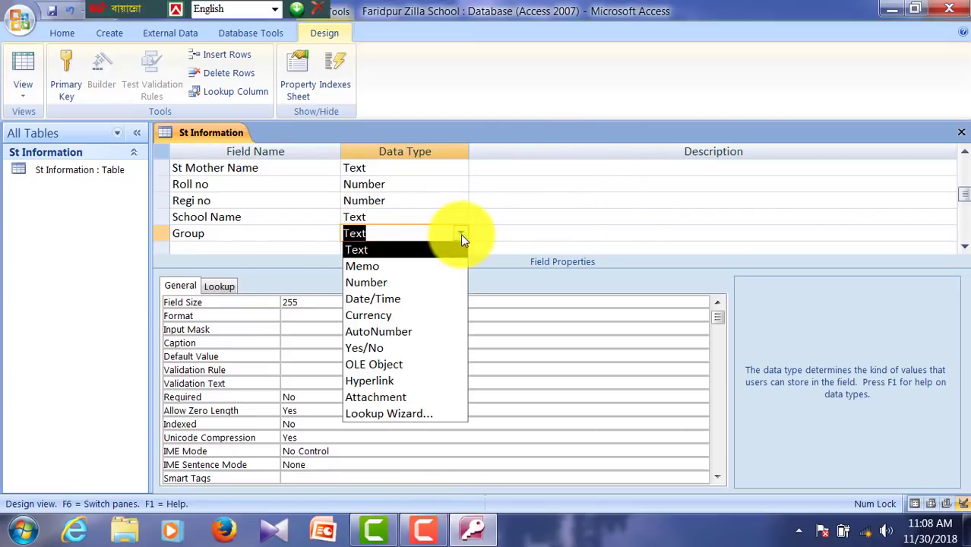
left_click(403, 416)
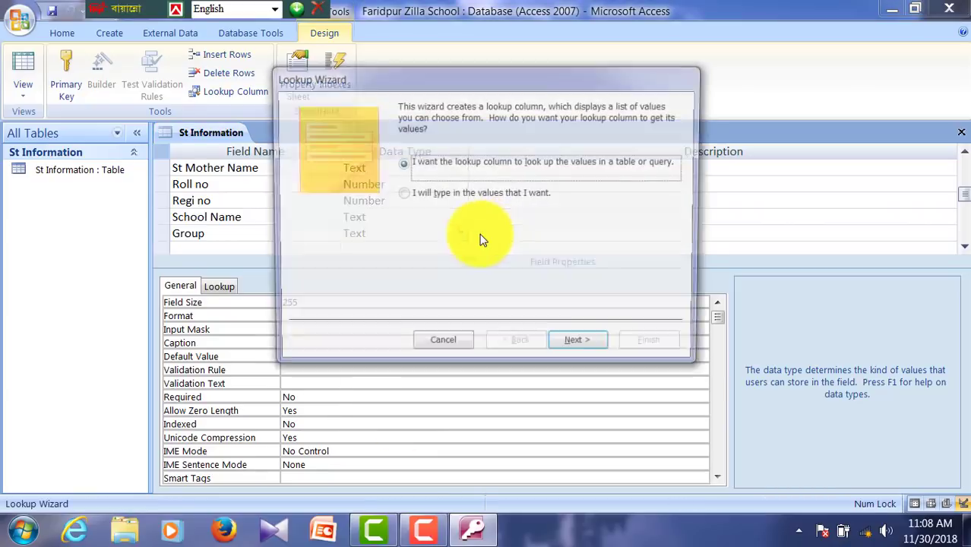
left_click(478, 196)
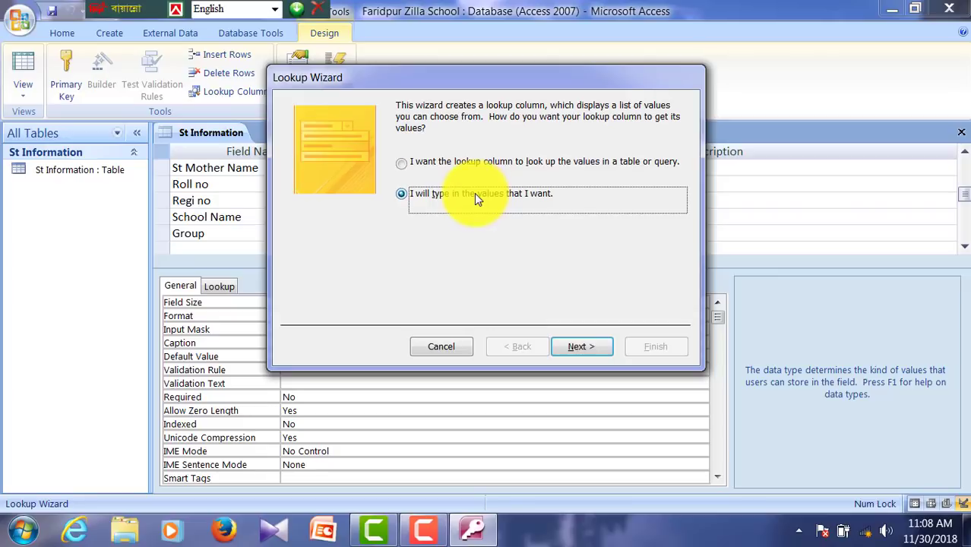
left_click(561, 352)
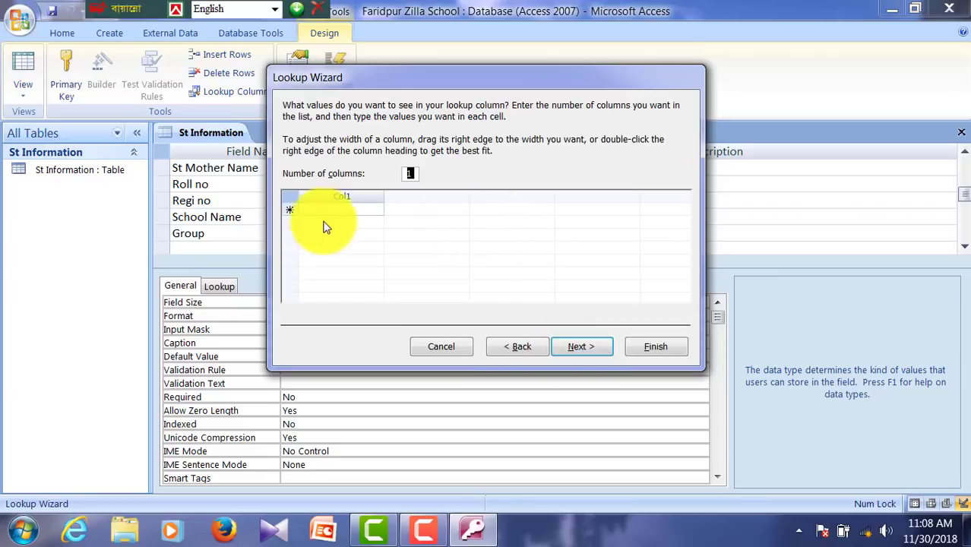
Enter the lookup values Science, Humanaties and Business Studies and advance the wizard
left_click(327, 209)
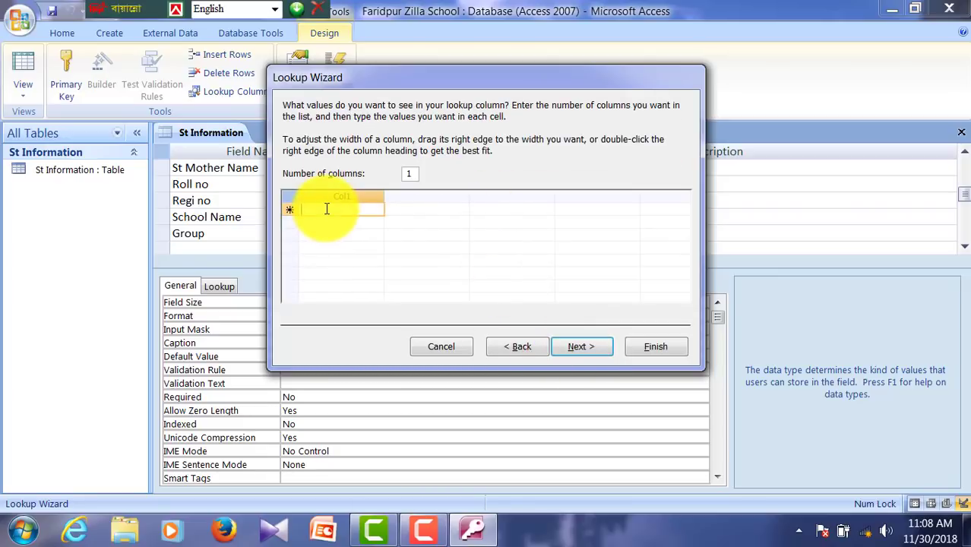
type("Sci")
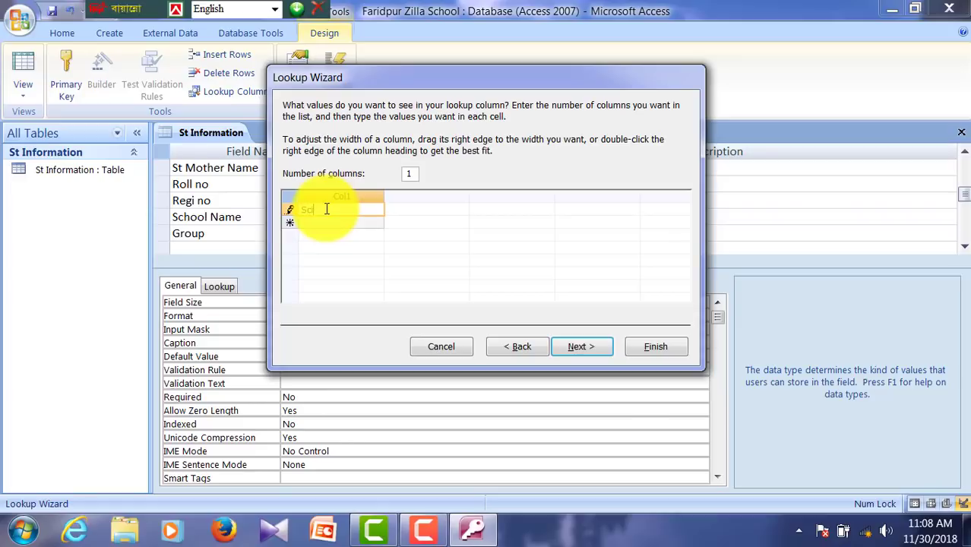
type("ence")
key("Return")
type("Huma")
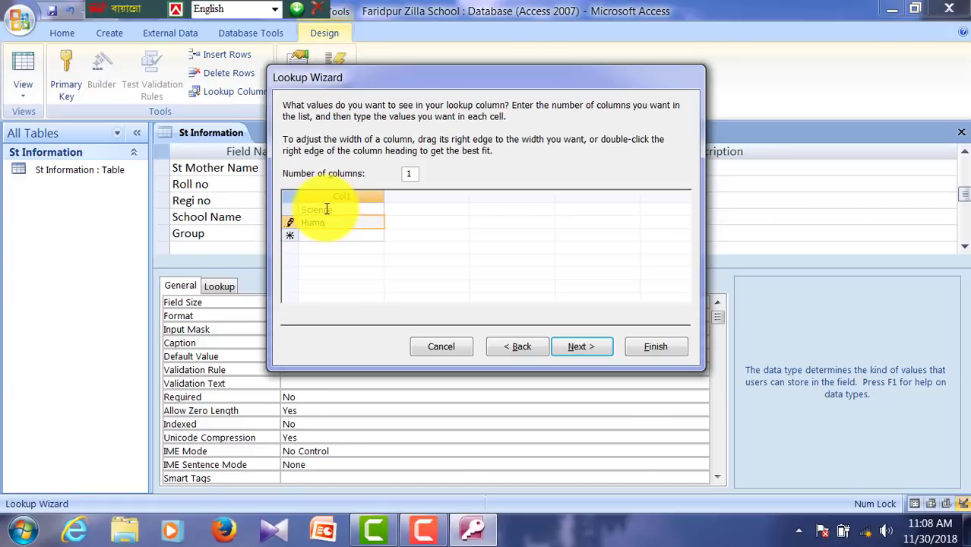
type("ne")
type("ties")
key("Return")
type("B")
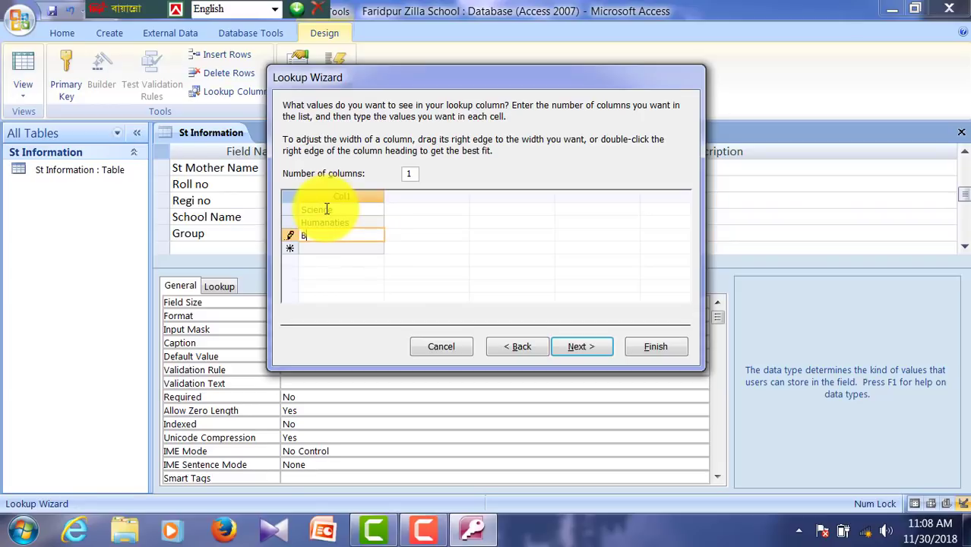
type("usiness Studies")
key("Return")
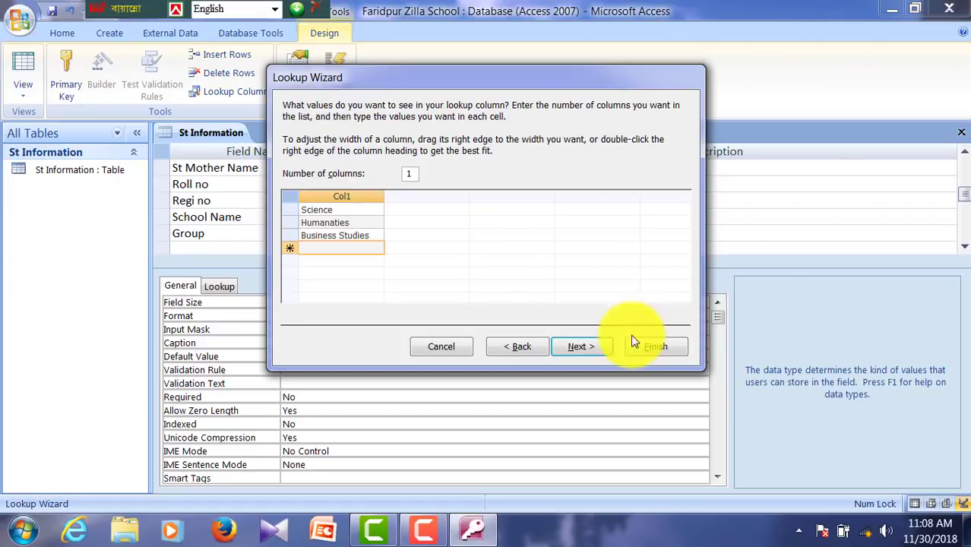
left_click(595, 349)
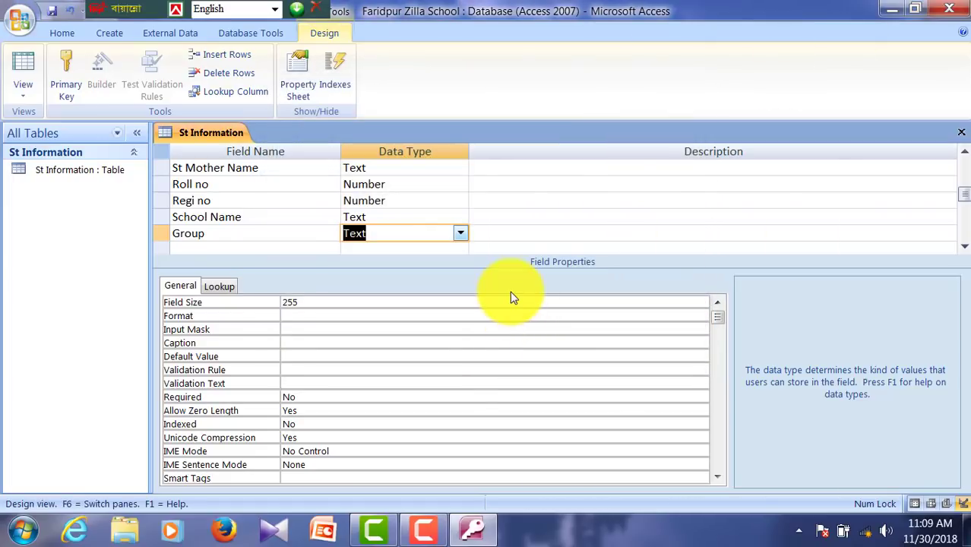
Add a new Class field, trying Date/Time and dismissing the Lookup Wizard error
key("Tab")
key("Tab")
type("C")
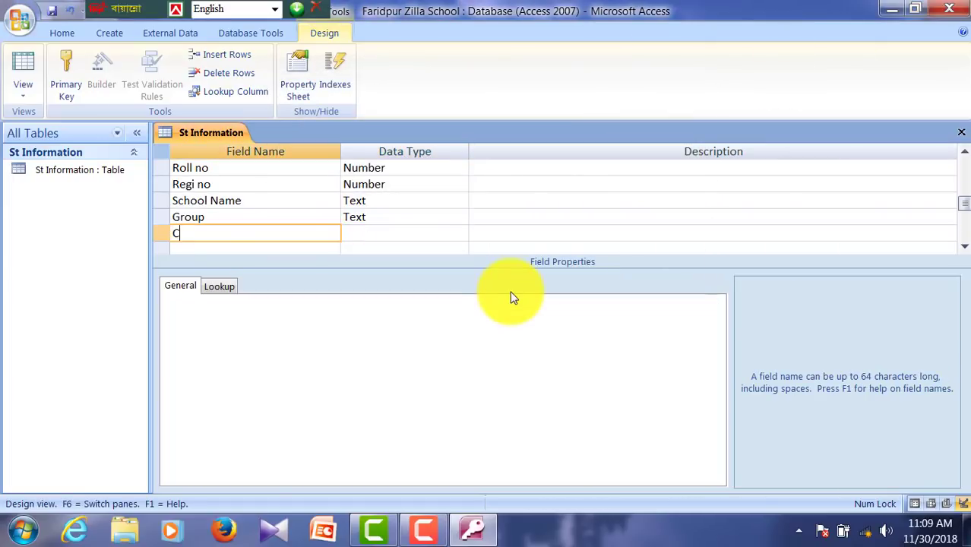
type("lsa")
key("Tab")
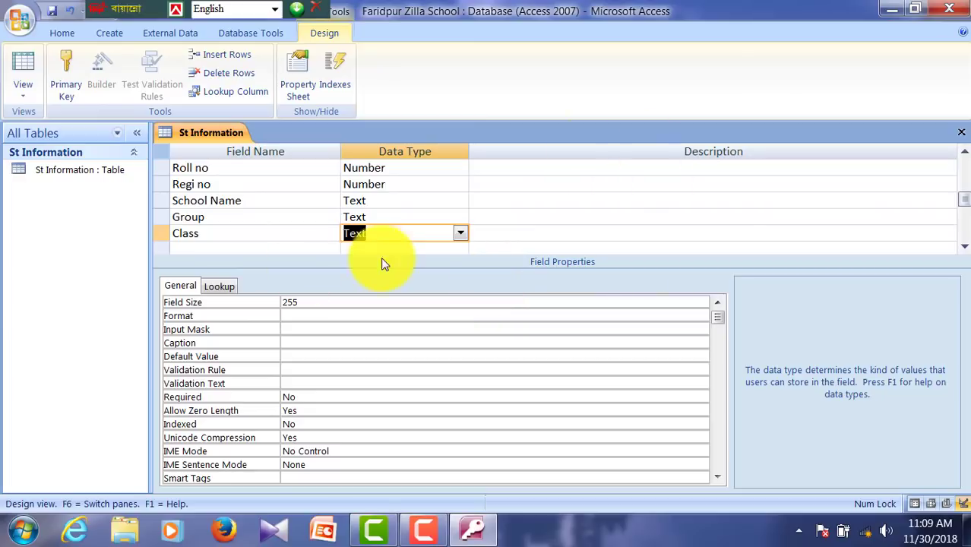
left_click(459, 235)
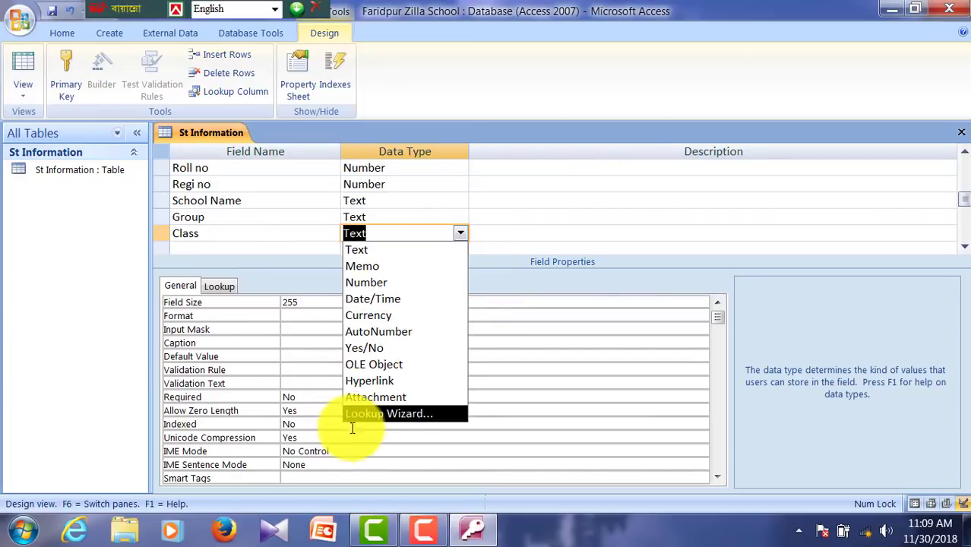
left_click(382, 299)
left_click(460, 233)
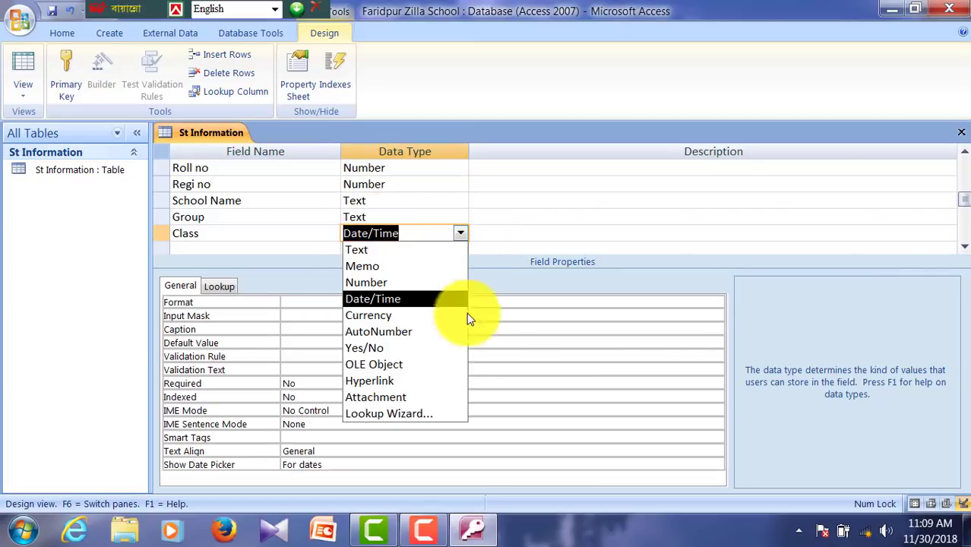
left_click(410, 412)
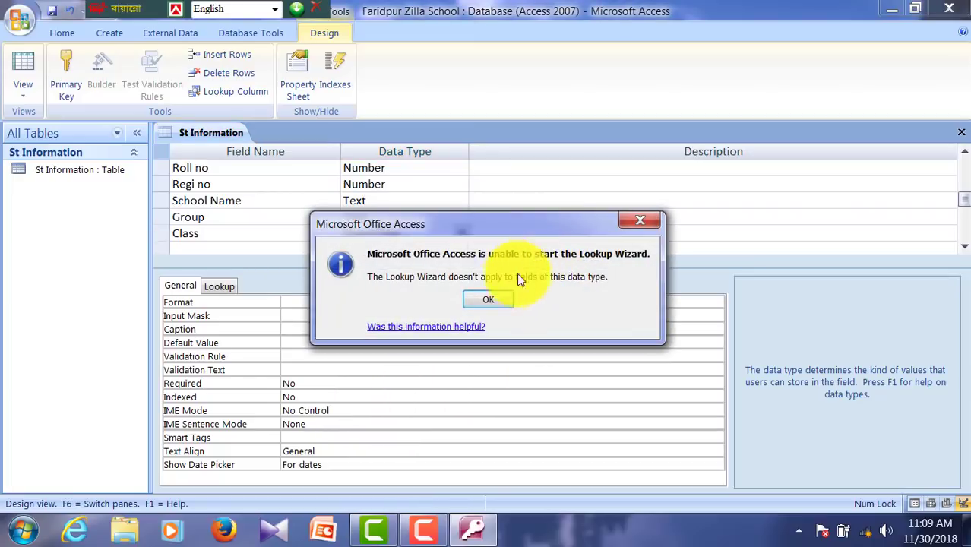
left_click(479, 302)
Switch Class from Number to Text and launch the Lookup Wizard for it
left_click(461, 233)
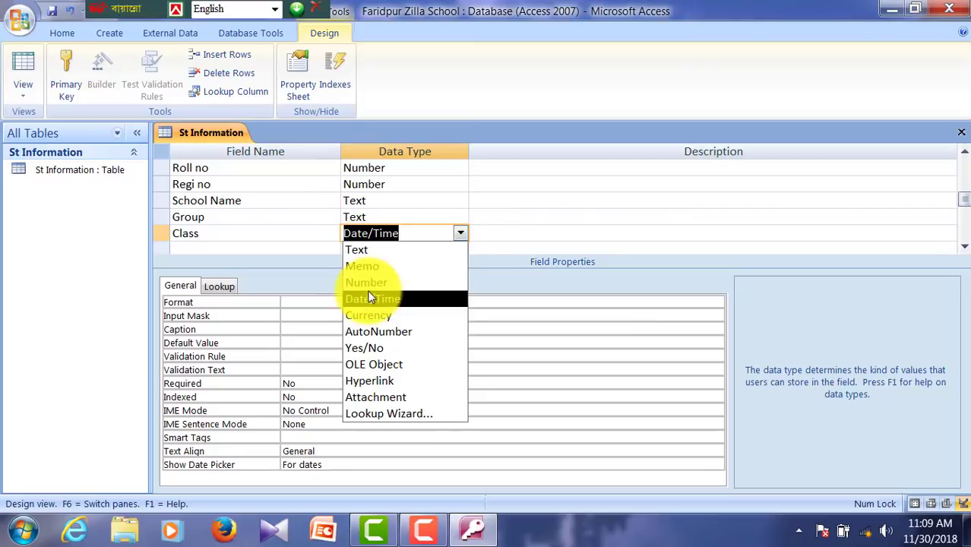
left_click(369, 282)
left_click(461, 233)
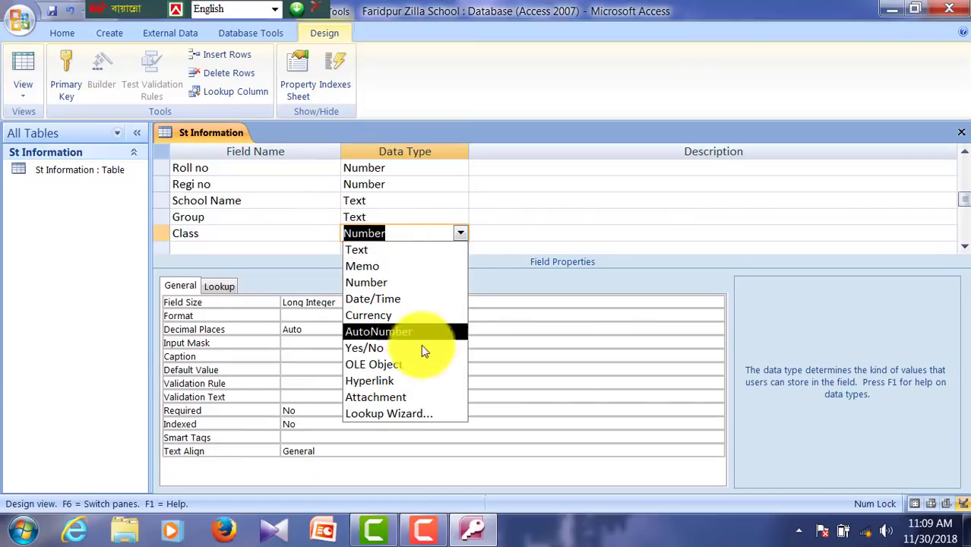
left_click(393, 411)
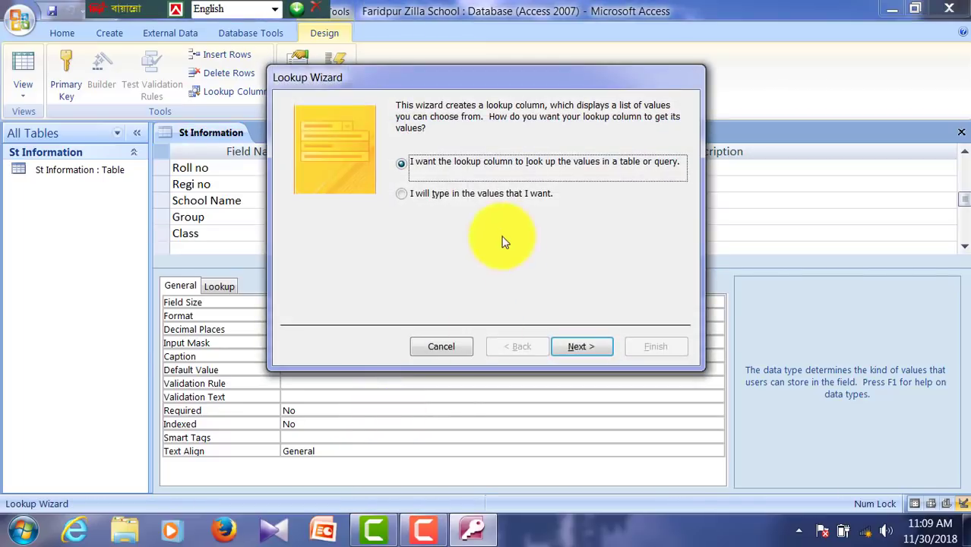
left_click(441, 346)
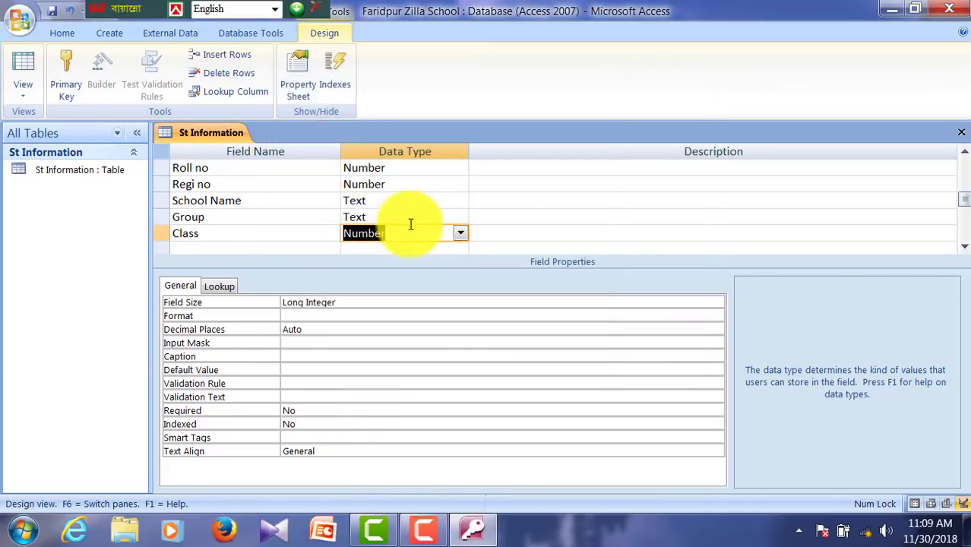
left_click(461, 236)
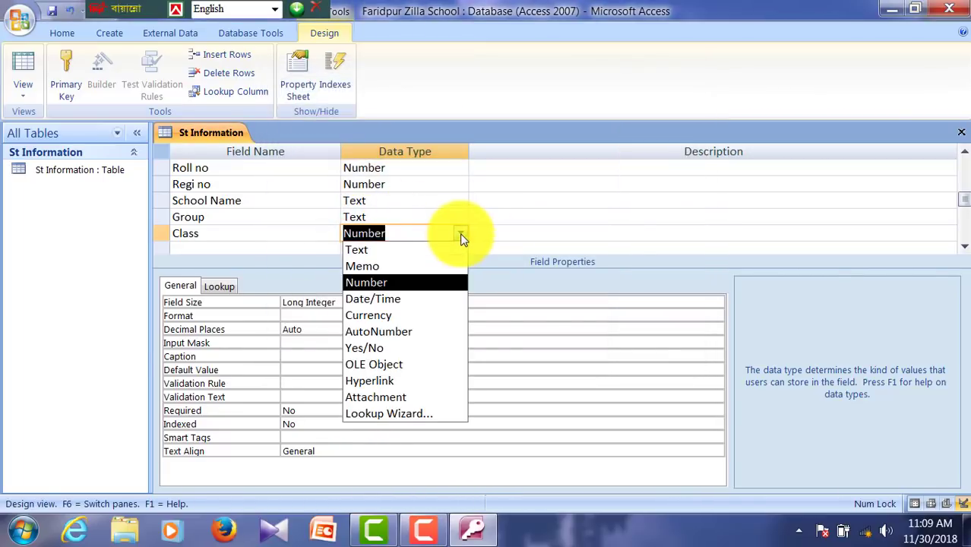
left_click(372, 250)
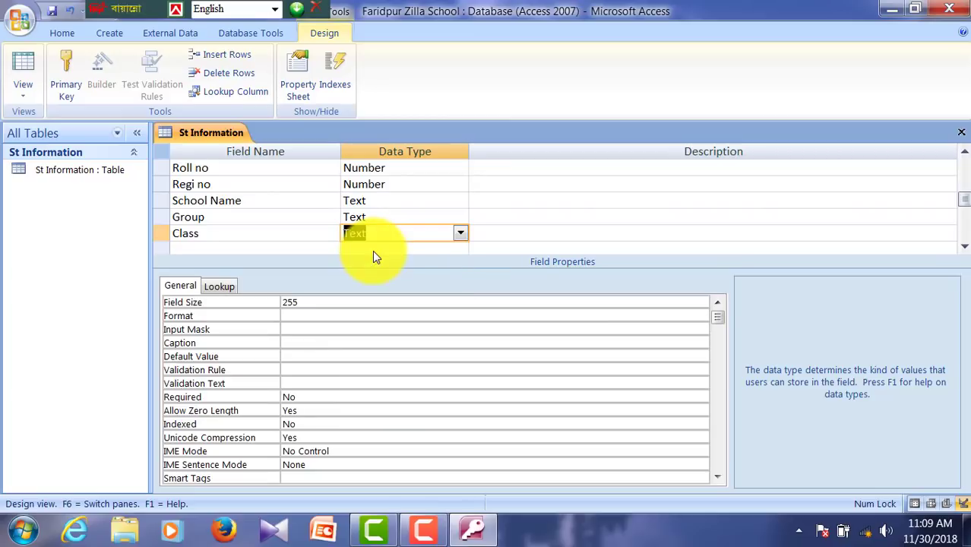
left_click(460, 235)
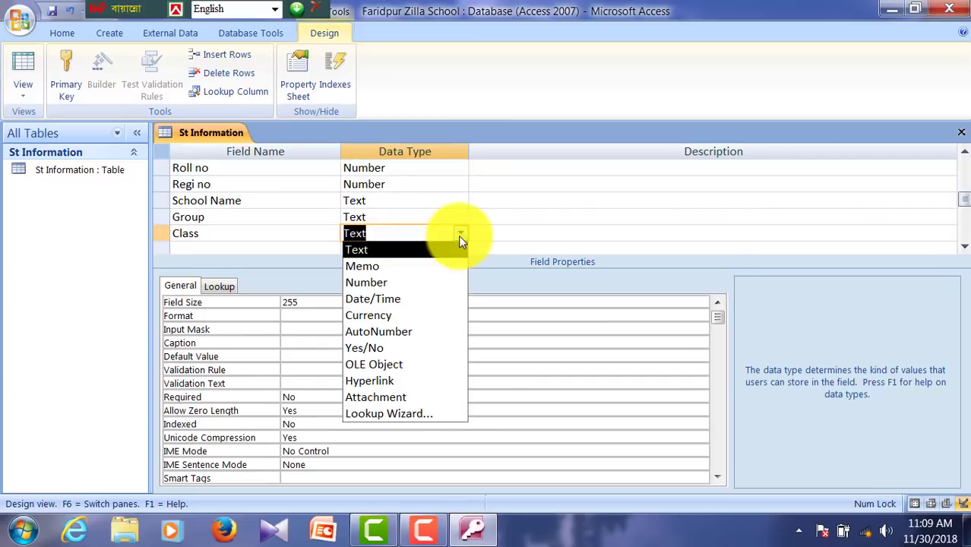
left_click(380, 414)
Choose to type the lookup values and enter Six, Seven and Eight
left_click(462, 194)
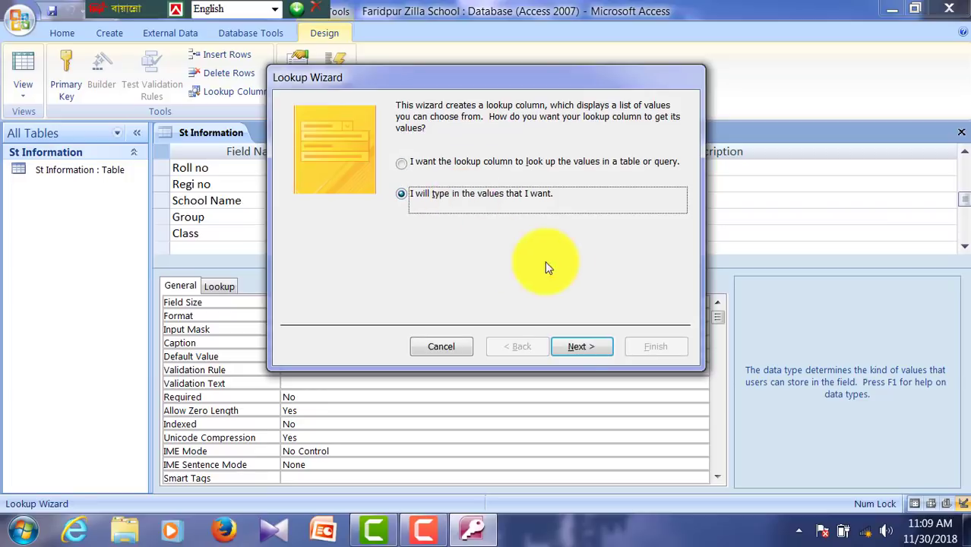
left_click(577, 343)
left_click(342, 212)
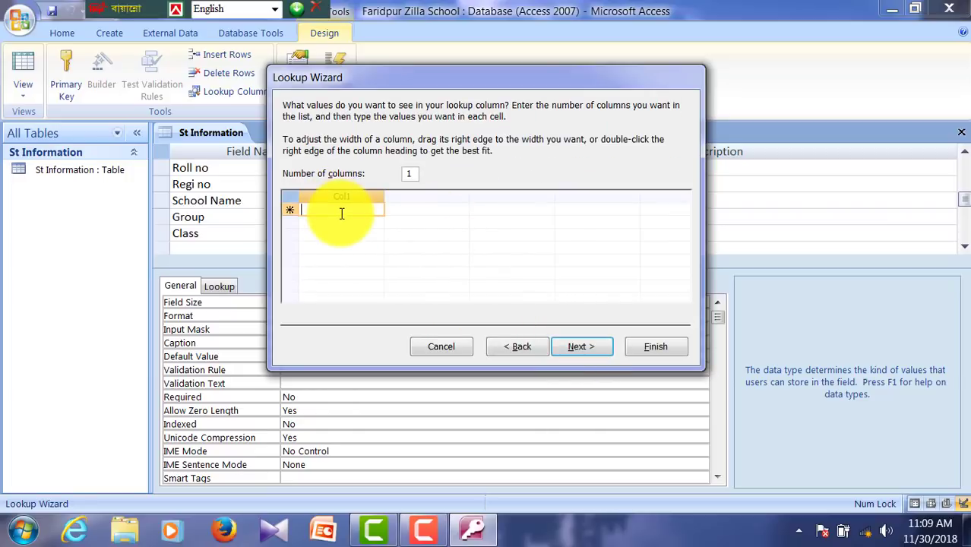
type("S")
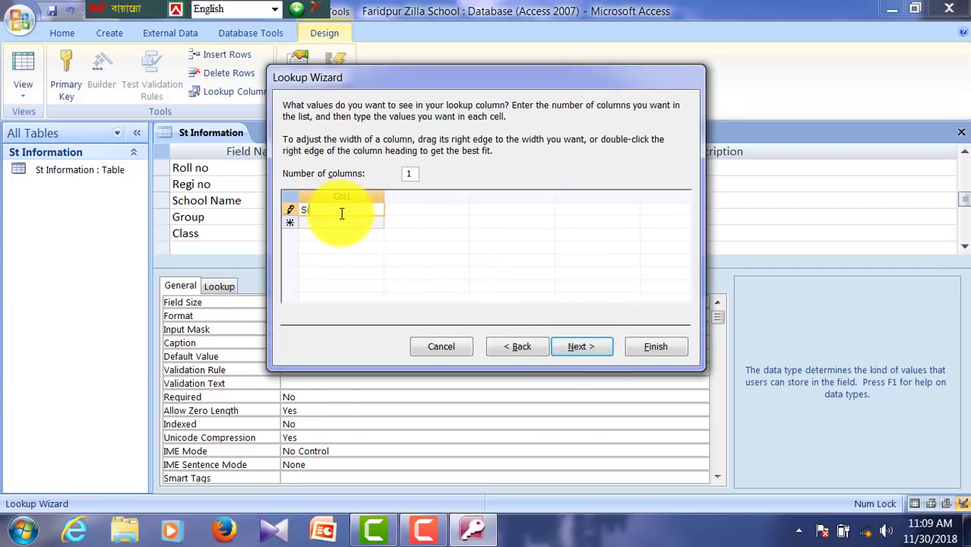
type("ix")
key("Return")
type("Seven")
key("Return")
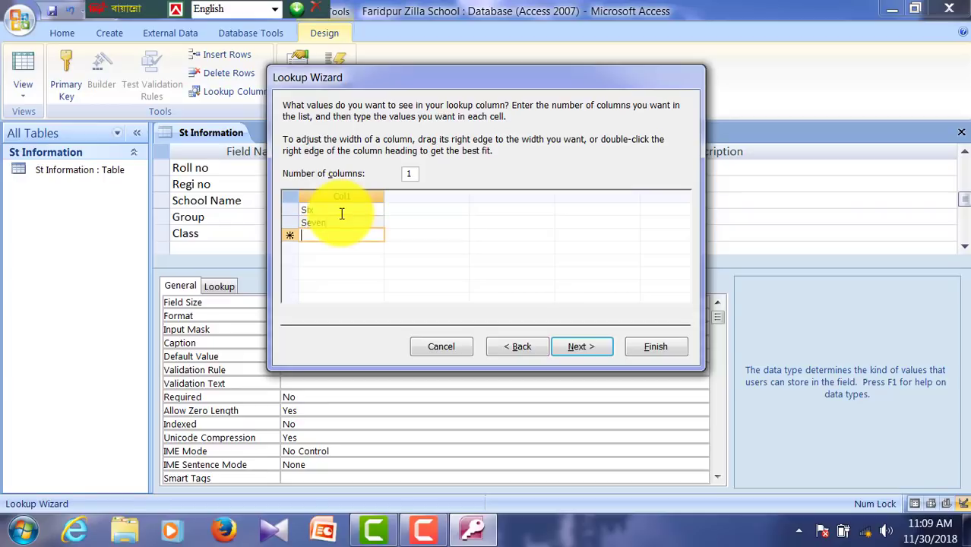
type("Eight")
key("Return")
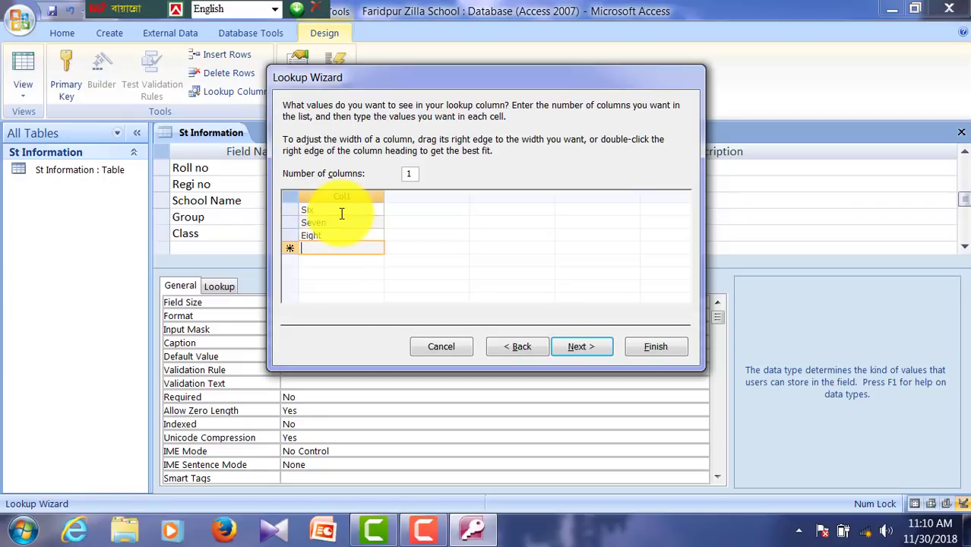
Add Nine, Ten and SSC, then finish the Class lookup wizard
type("Nine")
key("Return")
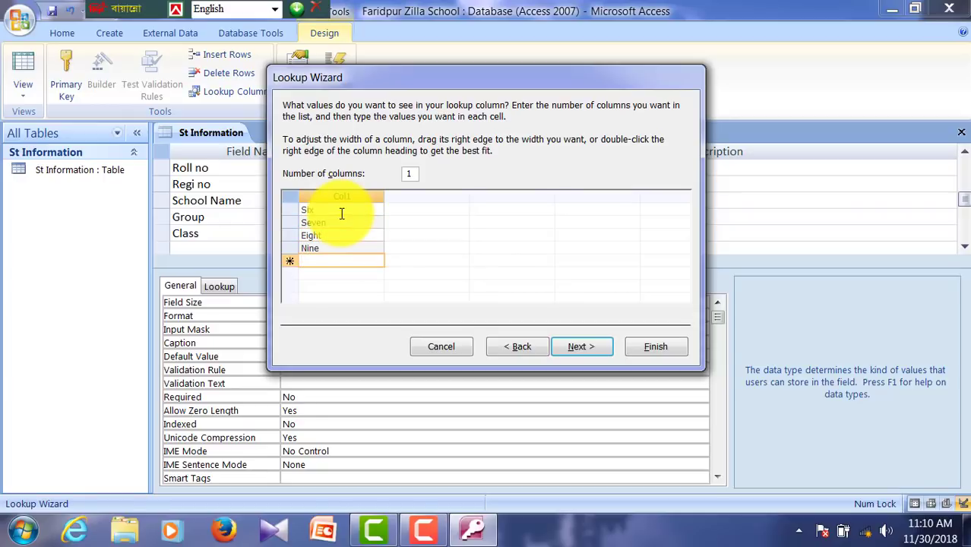
type("t")
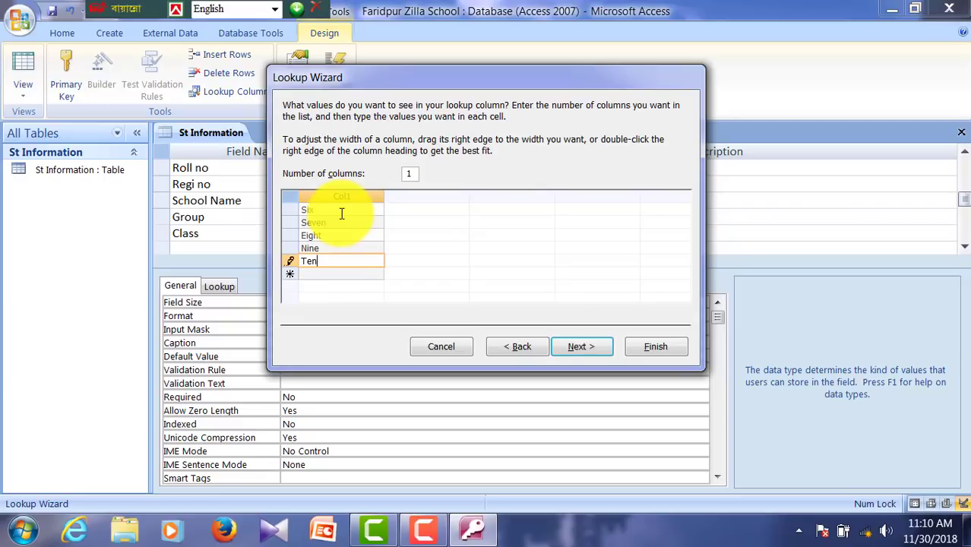
key("Return")
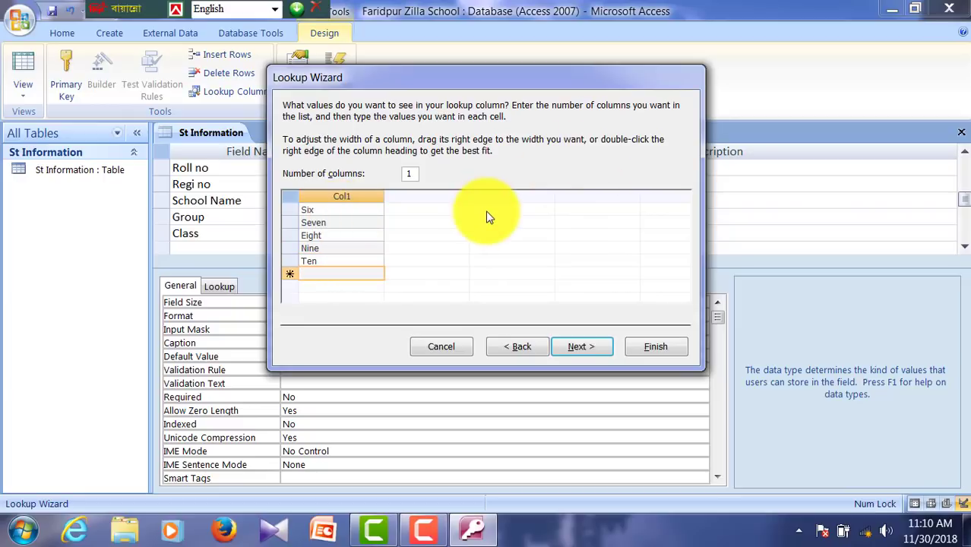
type("SSC")
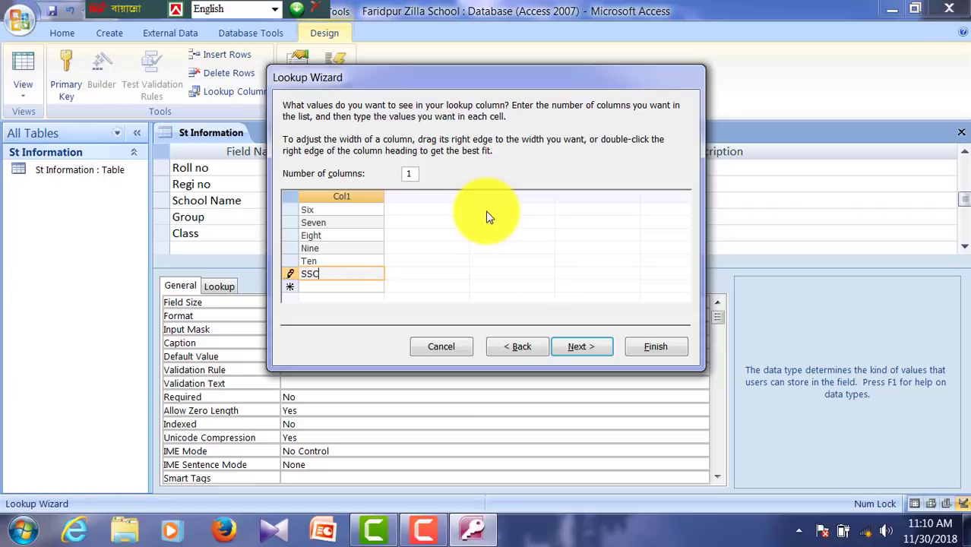
left_click(575, 342)
left_click(651, 346)
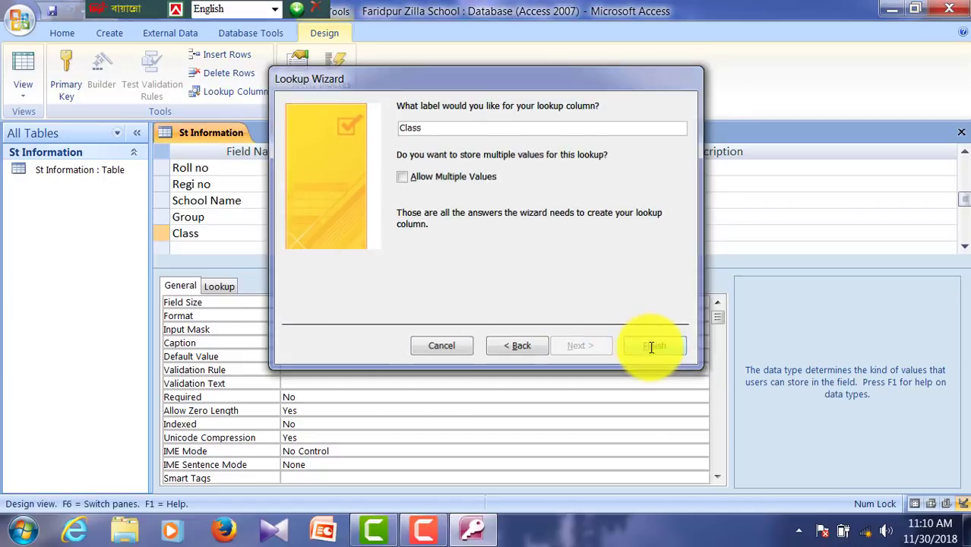
left_click(481, 235)
key("Return")
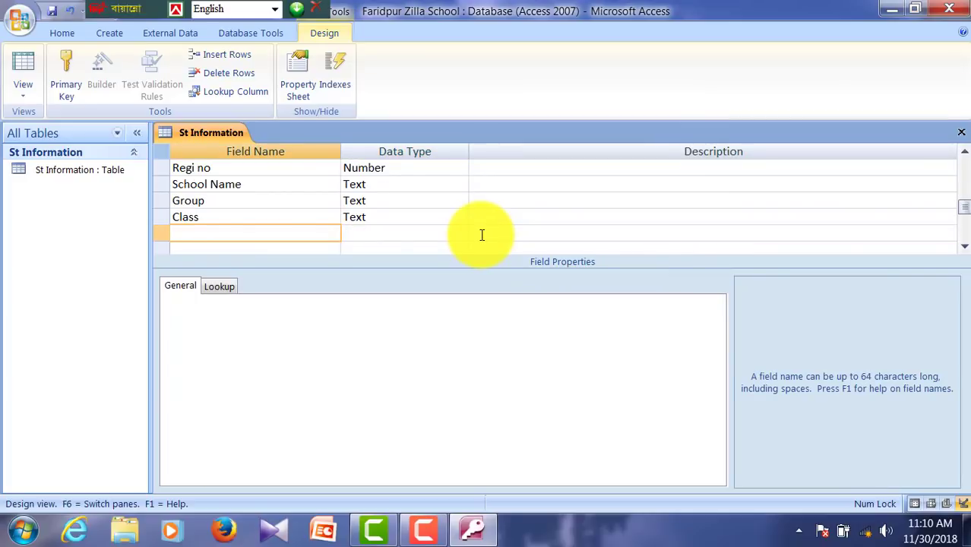
Add a Photo field of type Attachment, then close St Information and save the design
type("PO")
key("Tab")
type("at")
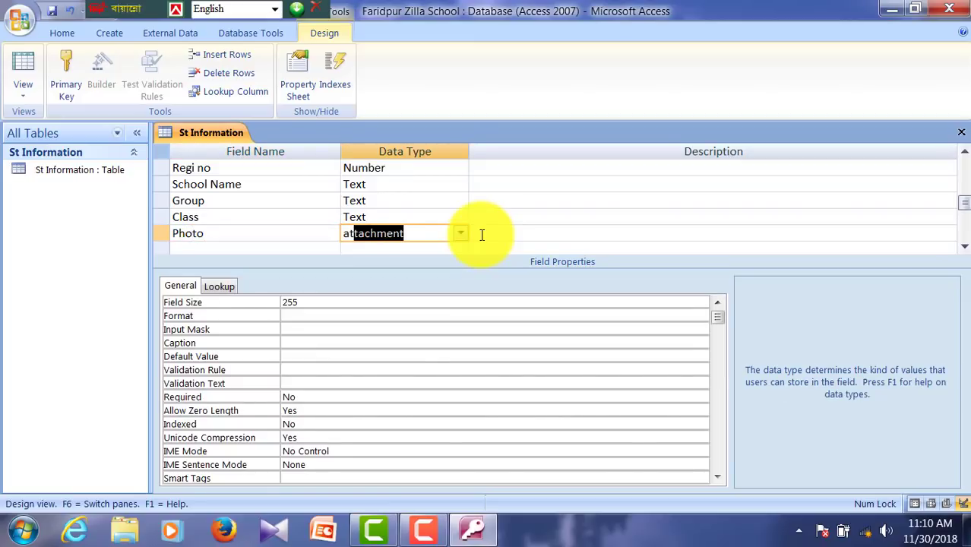
left_click(962, 134)
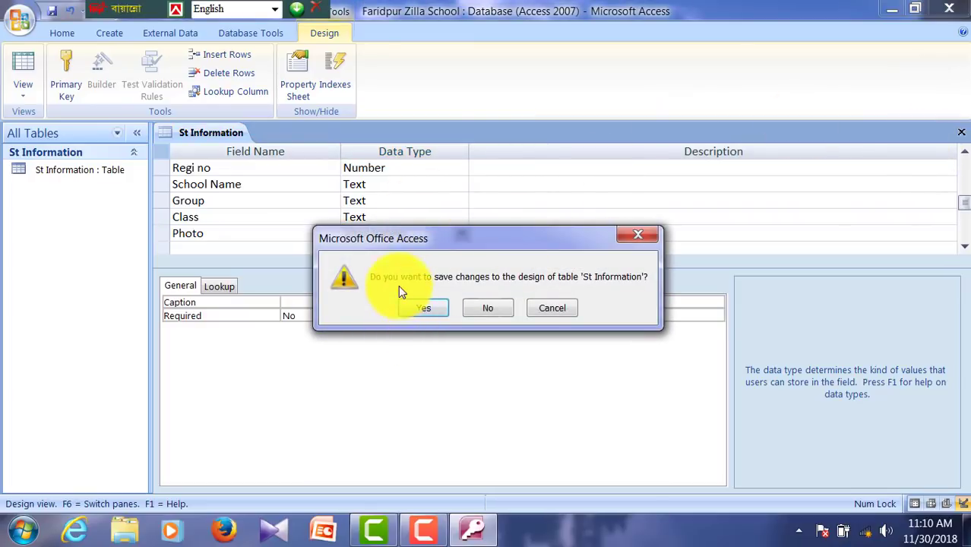
left_click(429, 309)
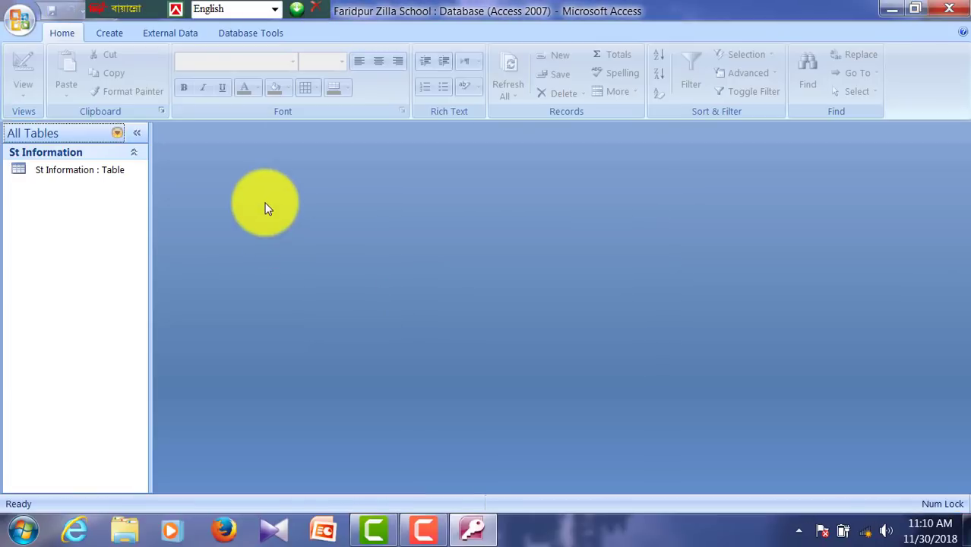
left_click(113, 169)
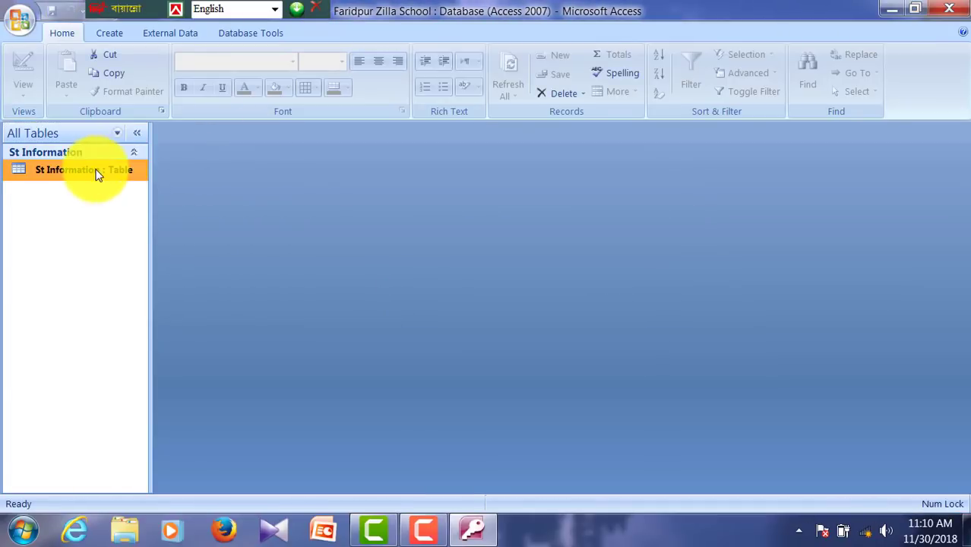
right_click(80, 175)
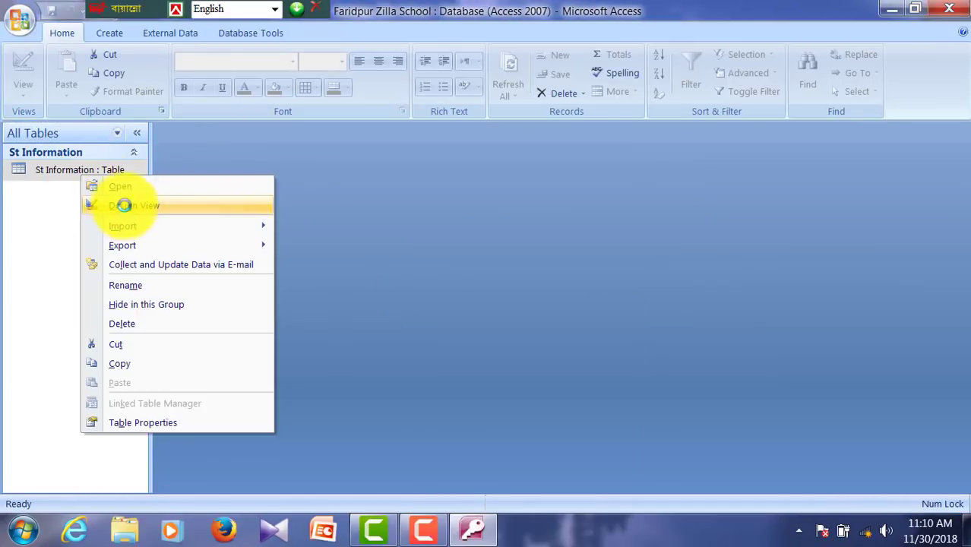
left_click(124, 205)
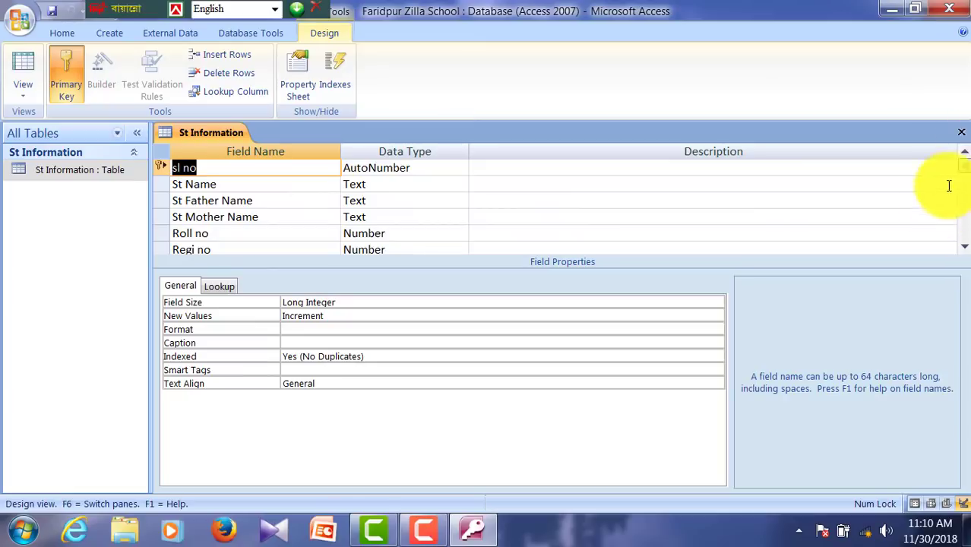
left_click(962, 132)
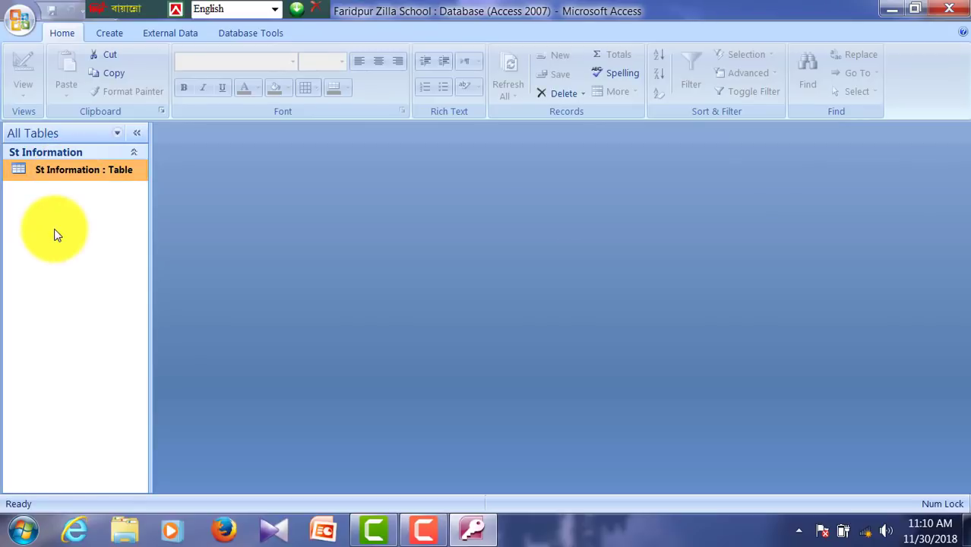
right_click(66, 173)
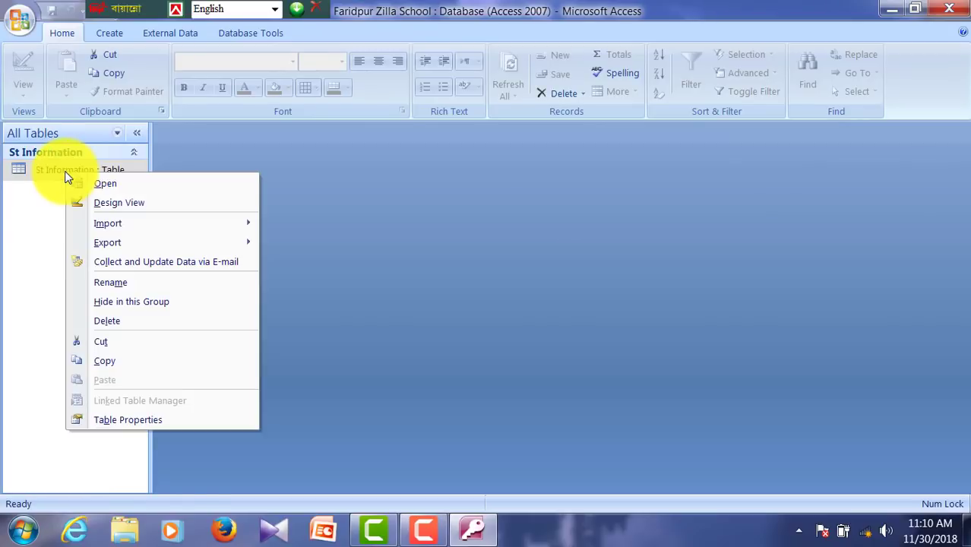
left_click(113, 203)
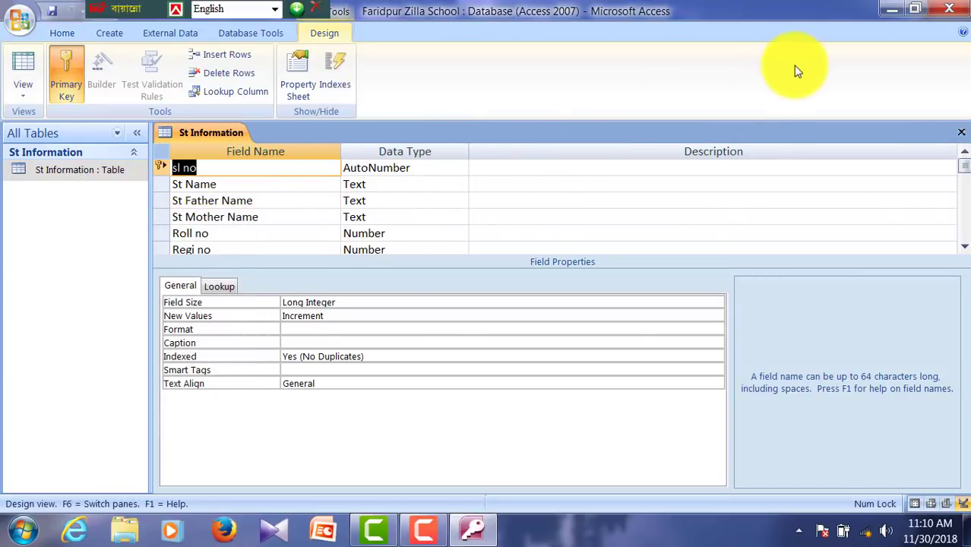
left_click(959, 135)
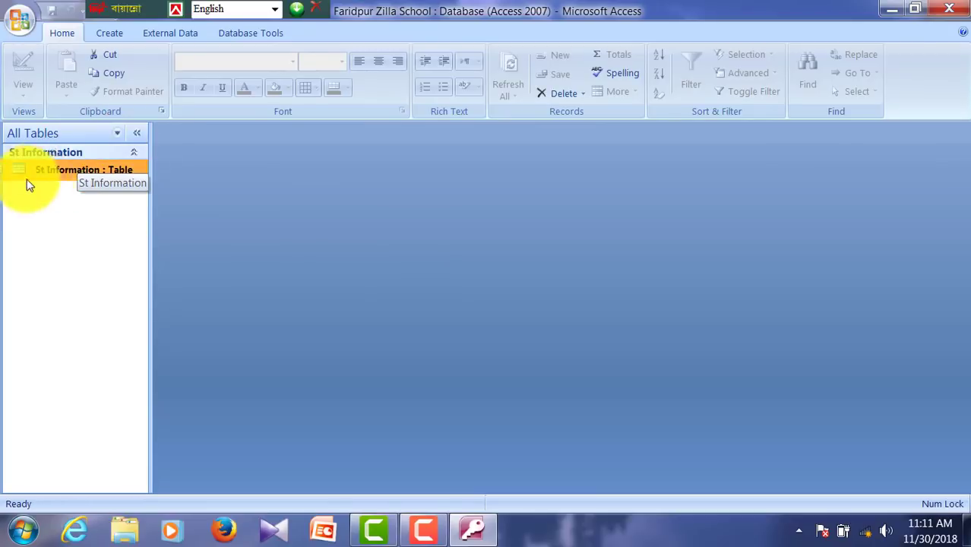
left_click(108, 35)
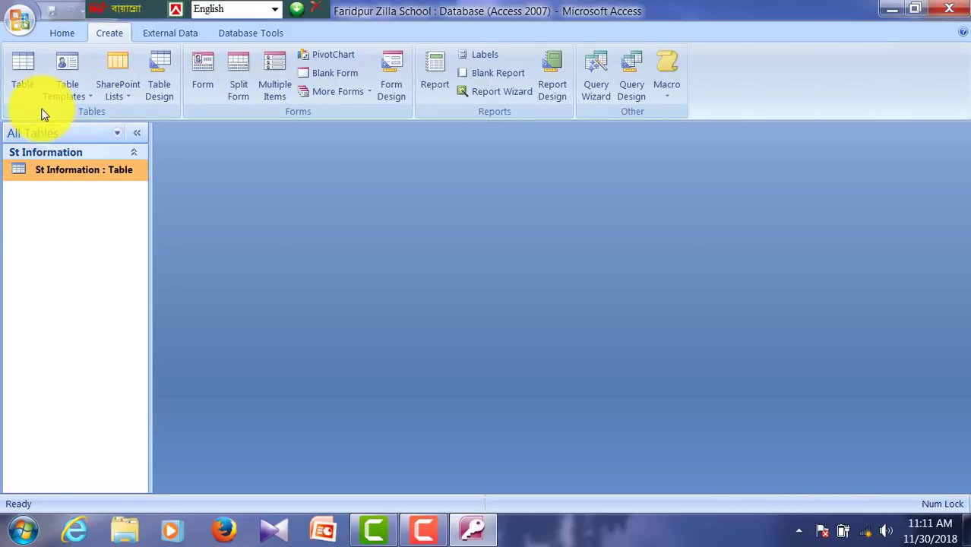
Create a blank table in Design View and save it as 'Result Information'
left_click(23, 83)
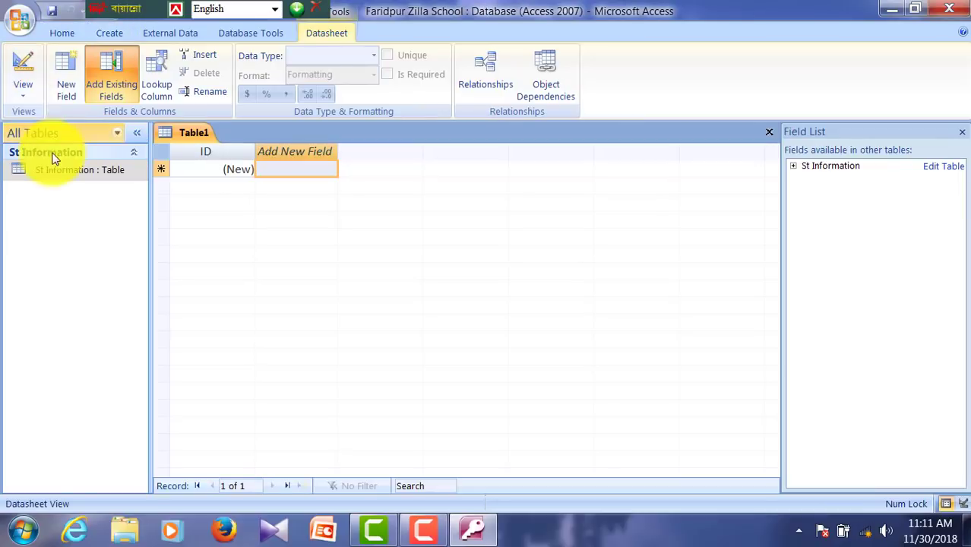
left_click(25, 97)
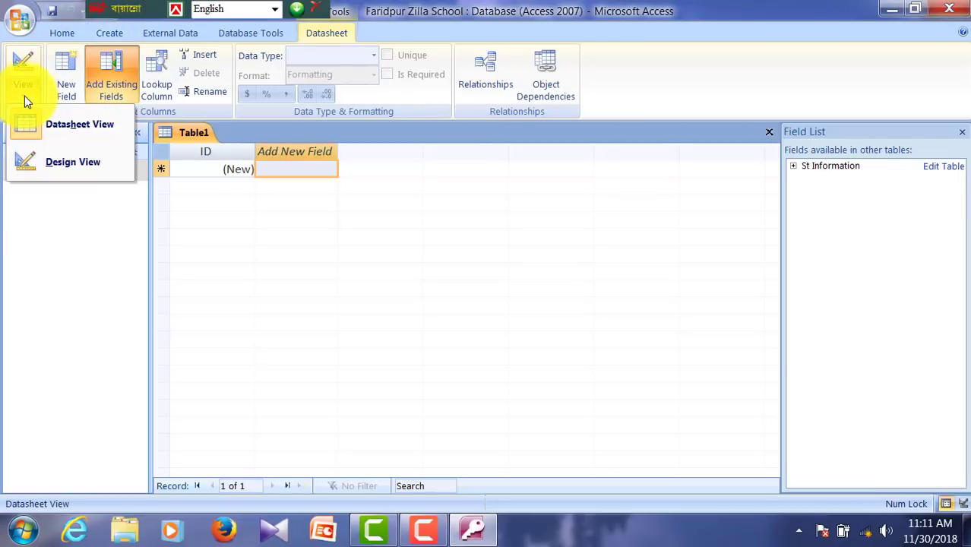
left_click(66, 165)
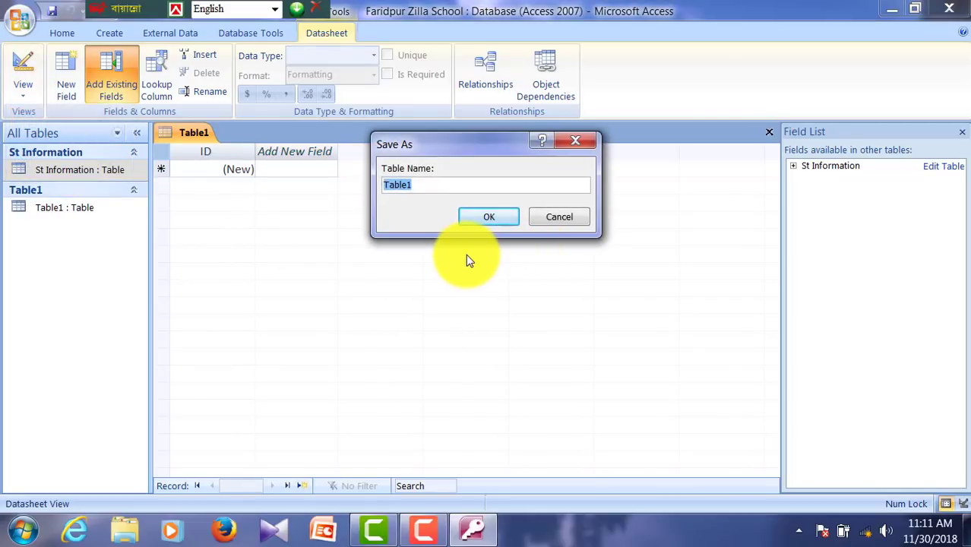
type("Result Information")
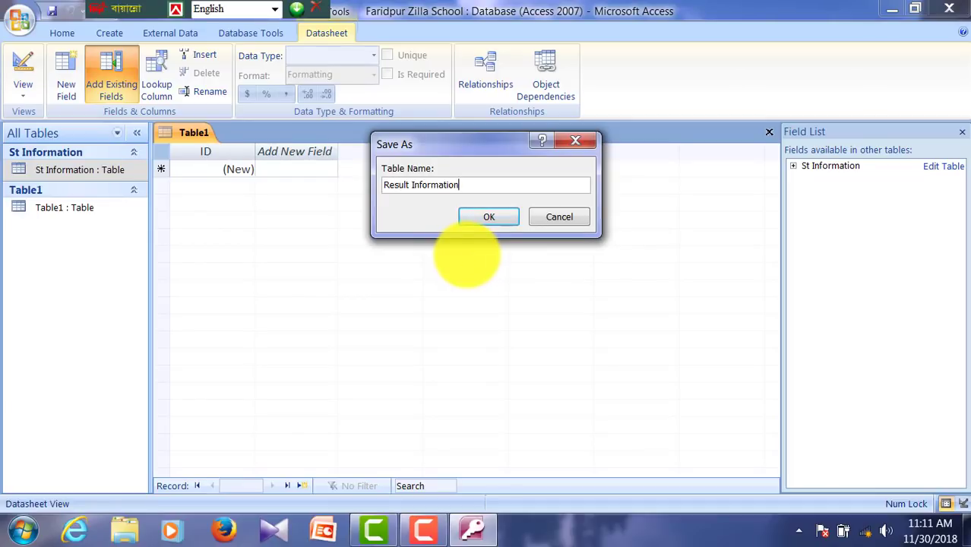
left_click(488, 223)
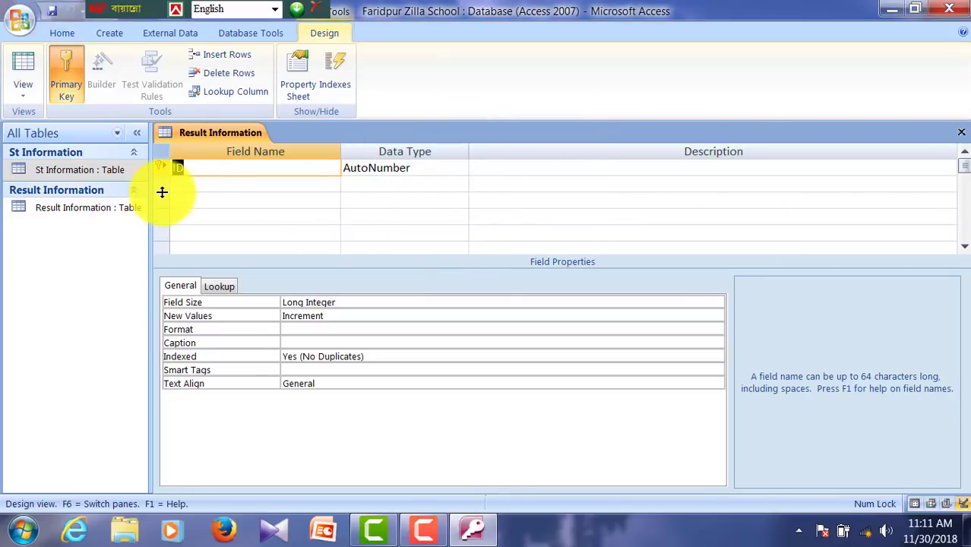
Name the first Result Information field 'sl no' and open St Information in Design View
type("sl no")
key("Tab")
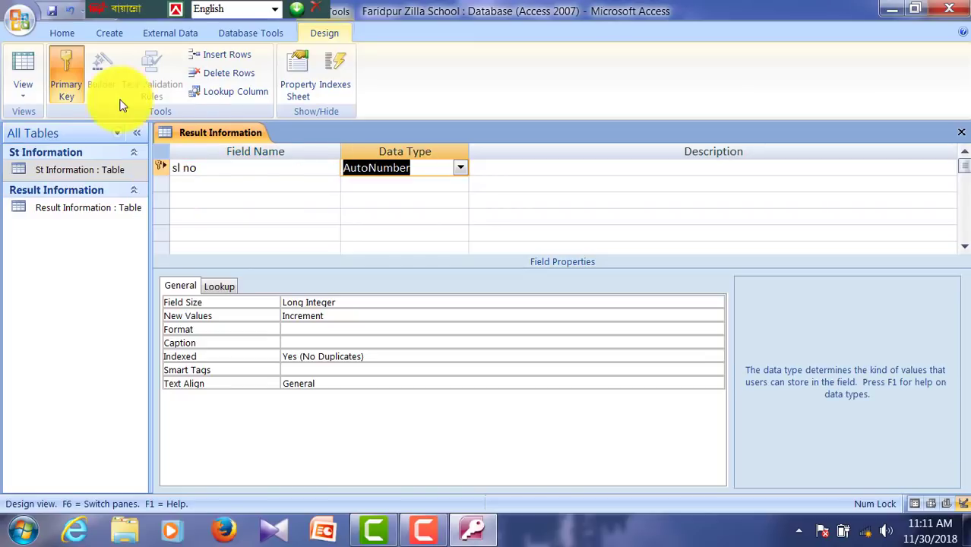
right_click(72, 169)
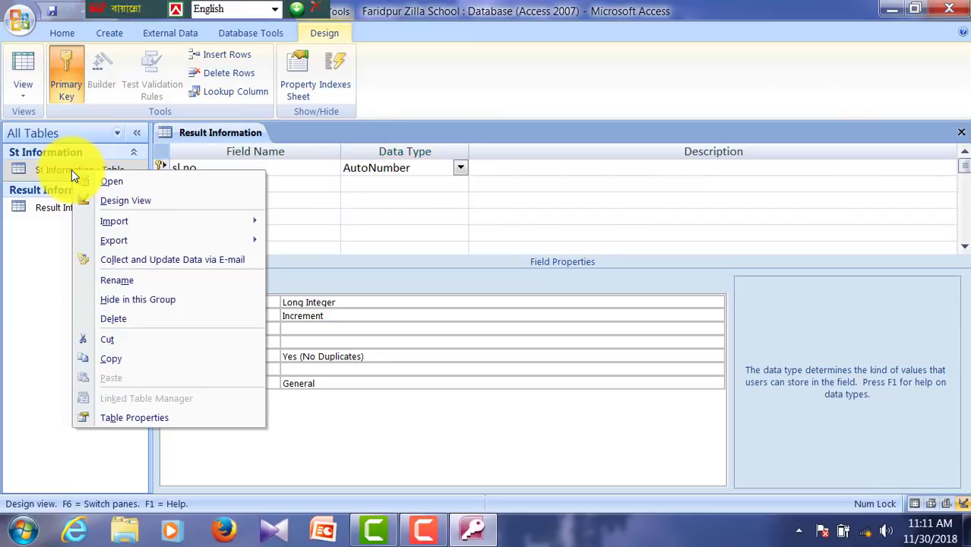
left_click(127, 201)
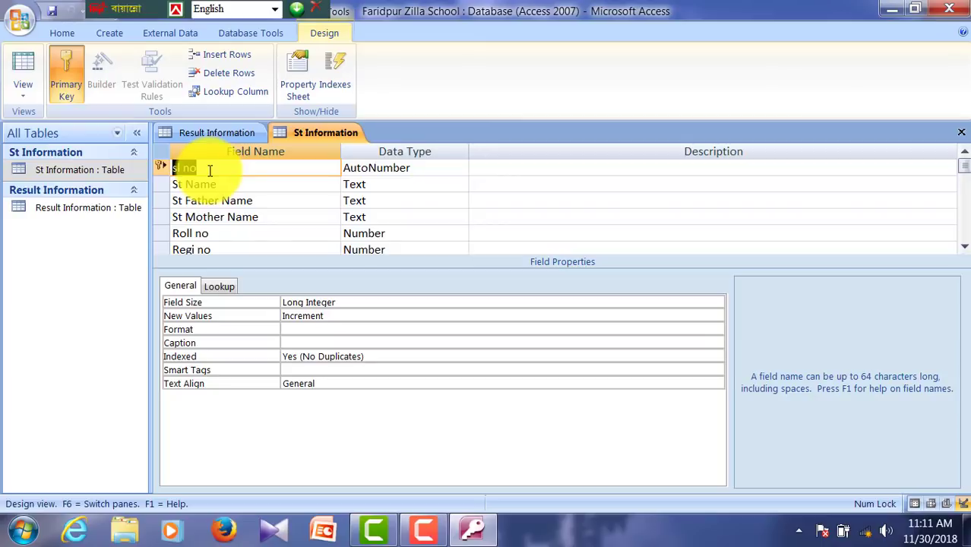
Open Result Information's design, then reopen St Information's design
right_click(66, 209)
left_click(115, 241)
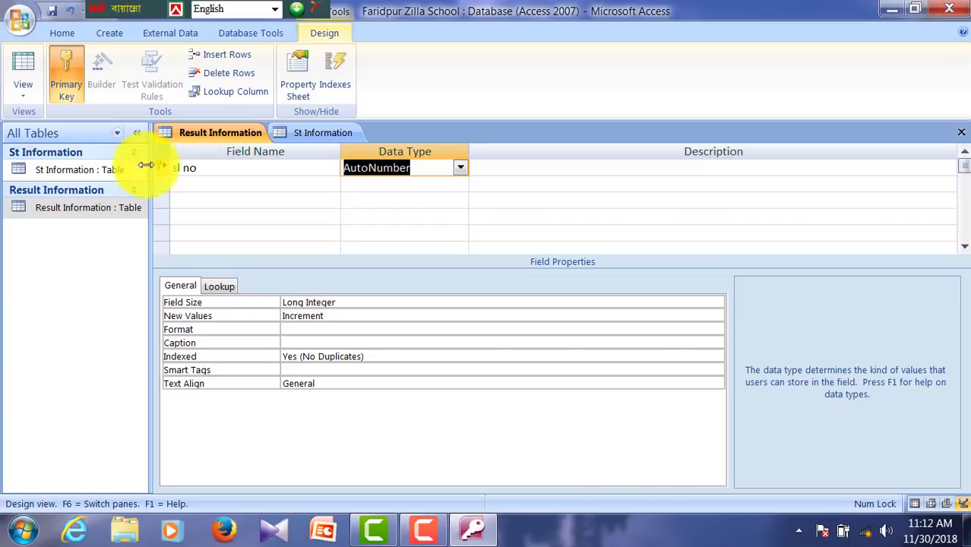
left_click(101, 171)
right_click(101, 171)
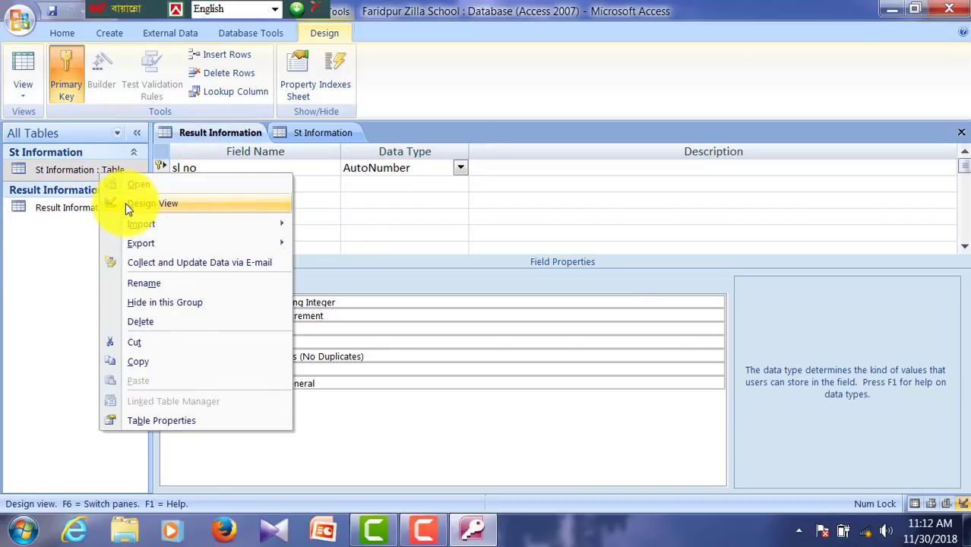
left_click(125, 202)
left_click(215, 167)
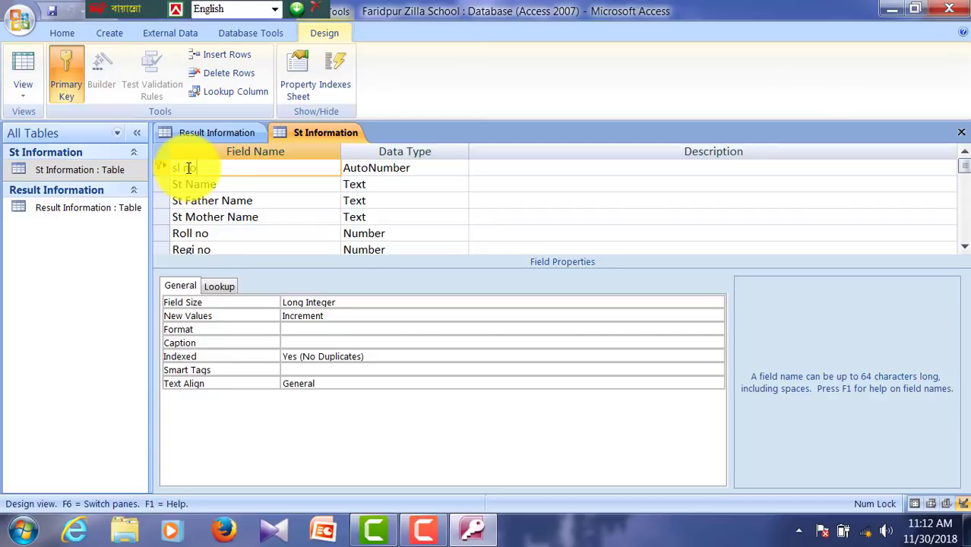
Switch between the two table designs, ending on Result Information's design
left_click(71, 211)
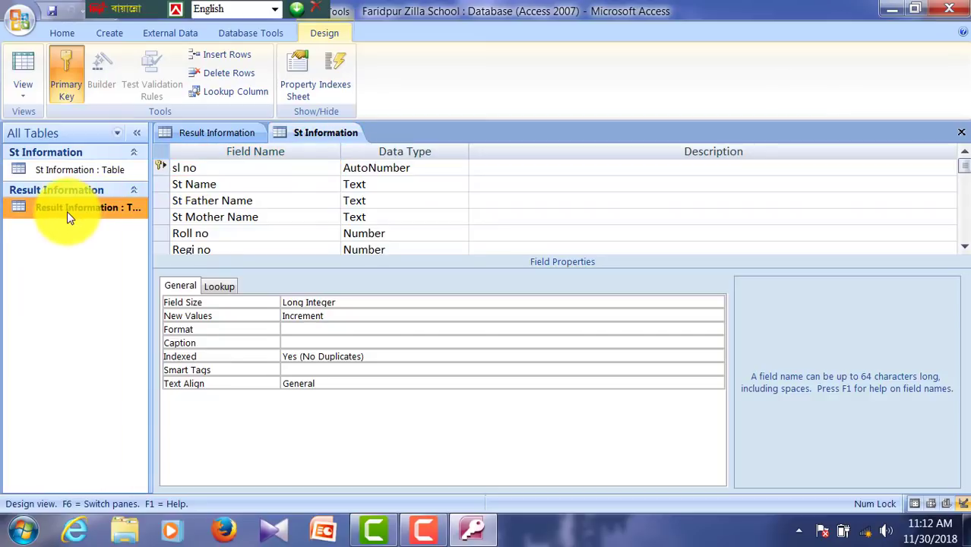
right_click(67, 212)
left_click(104, 245)
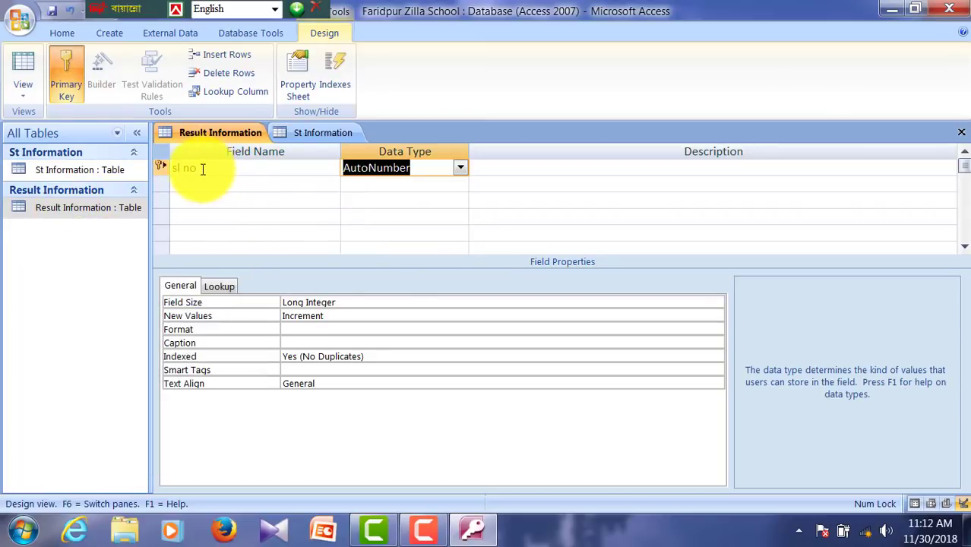
left_click(92, 169)
right_click(92, 169)
left_click(136, 202)
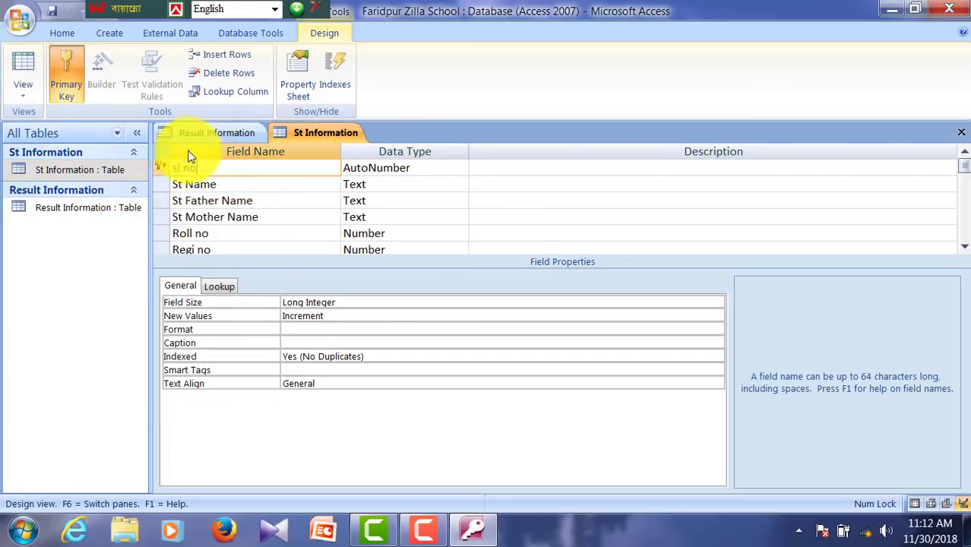
right_click(92, 209)
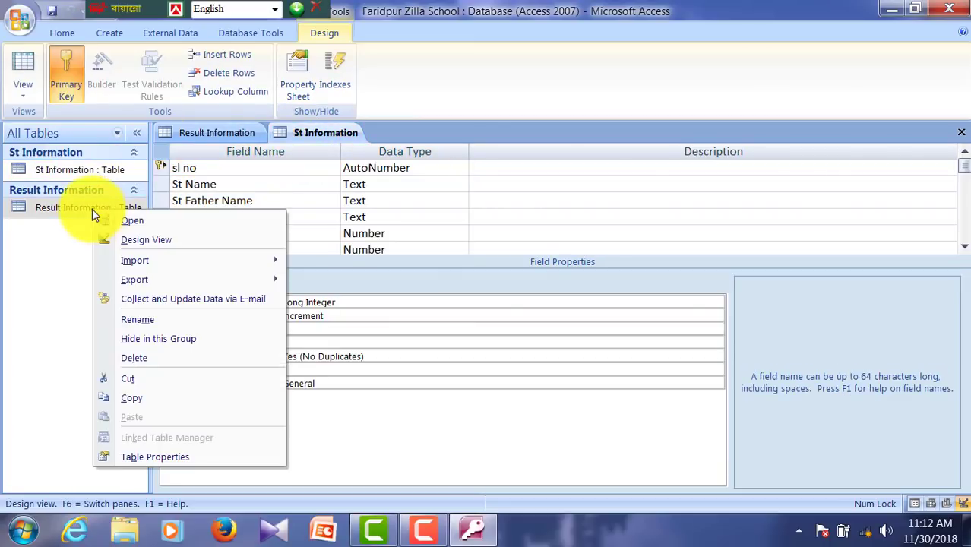
left_click(138, 238)
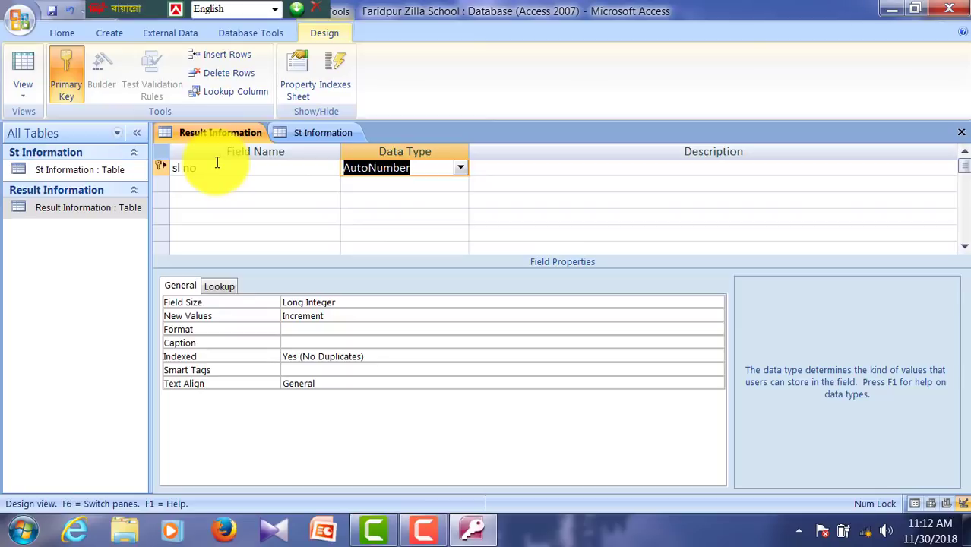
Add Bangla and English as Number fields below sl no
key("Tab")
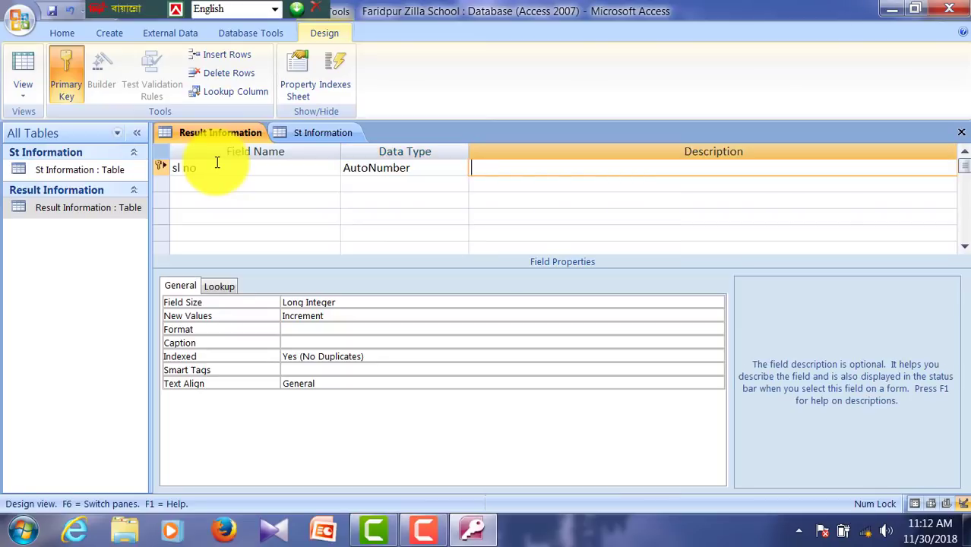
key("Tab")
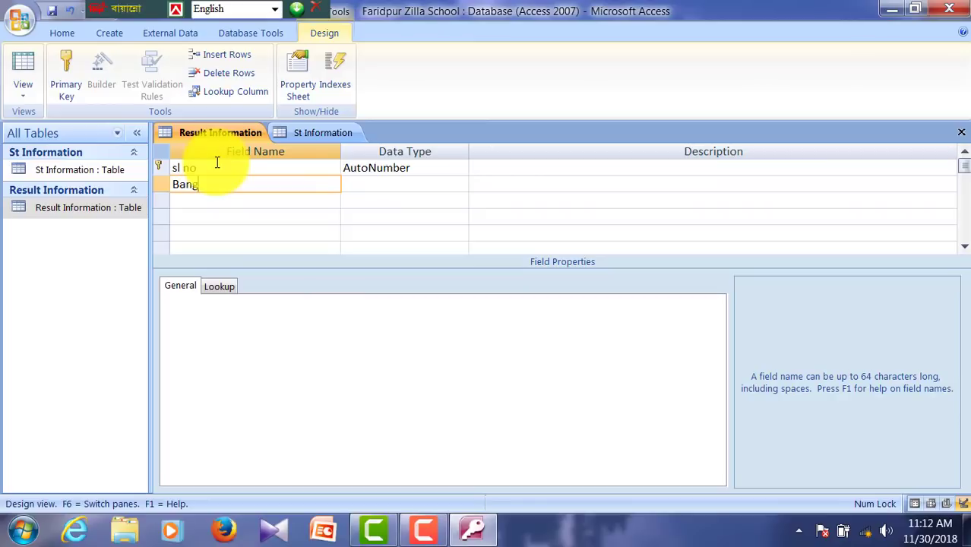
key("BackSpace")
type("la")
key("Tab")
type("n")
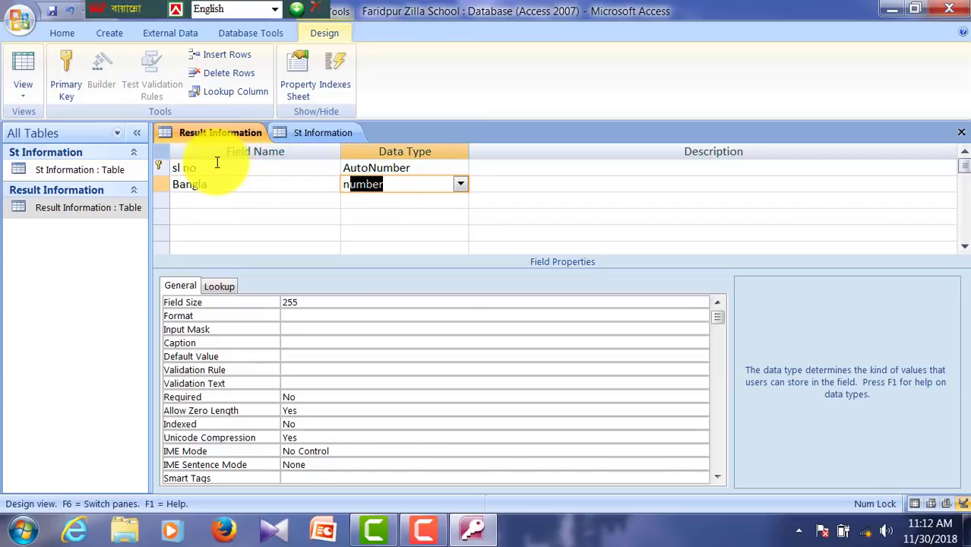
key("Tab")
key("Tab")
type("En")
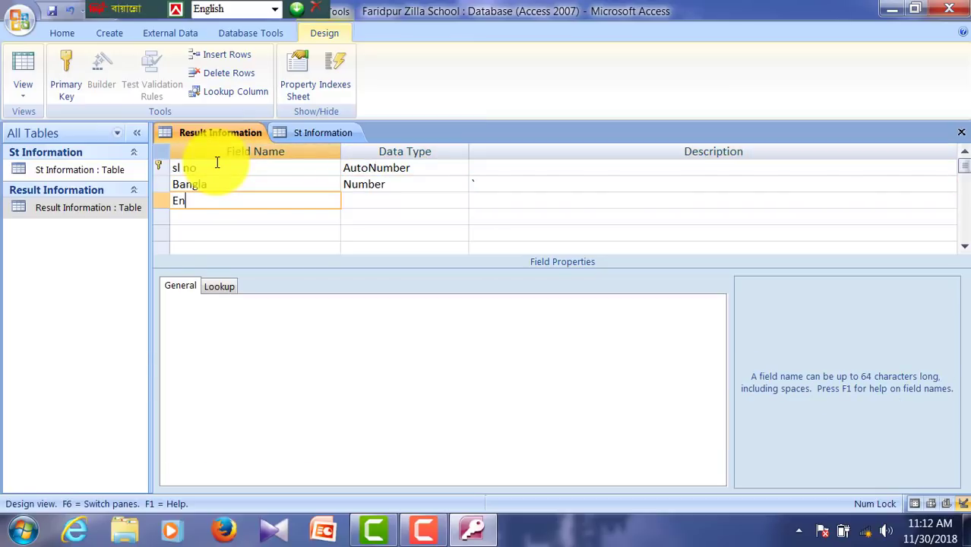
type("glish")
key("BackSpace")
key("BackSpace")
type("sh")
key("Tab")
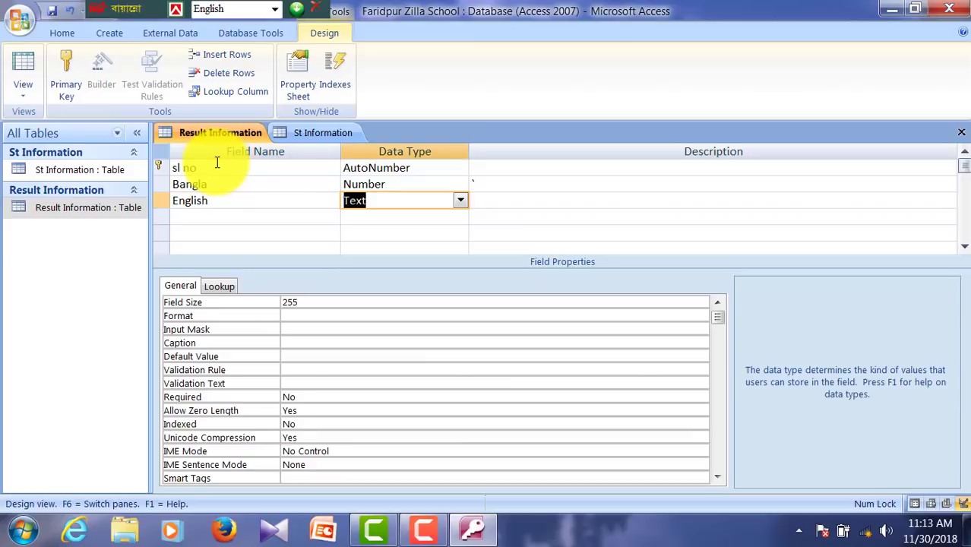
type("n")
key("Tab")
key("Tab")
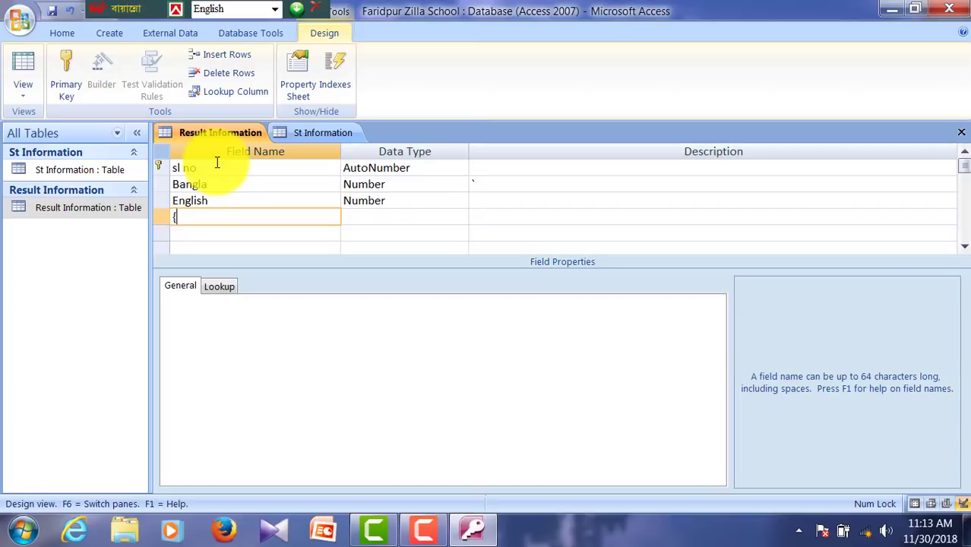
Add Math, Phy and Che as Number fields
type("Math")
key("Tab")
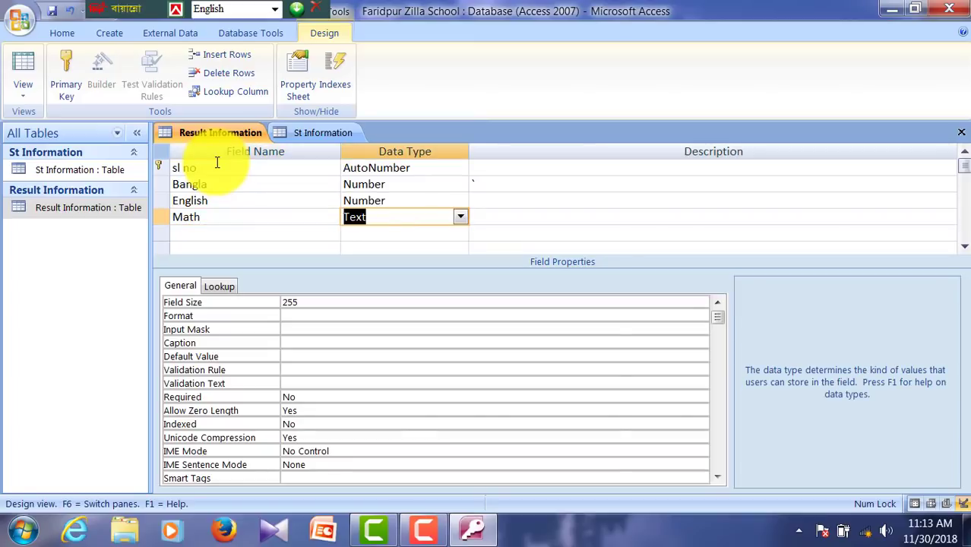
type("n")
key("Tab")
key("Tab")
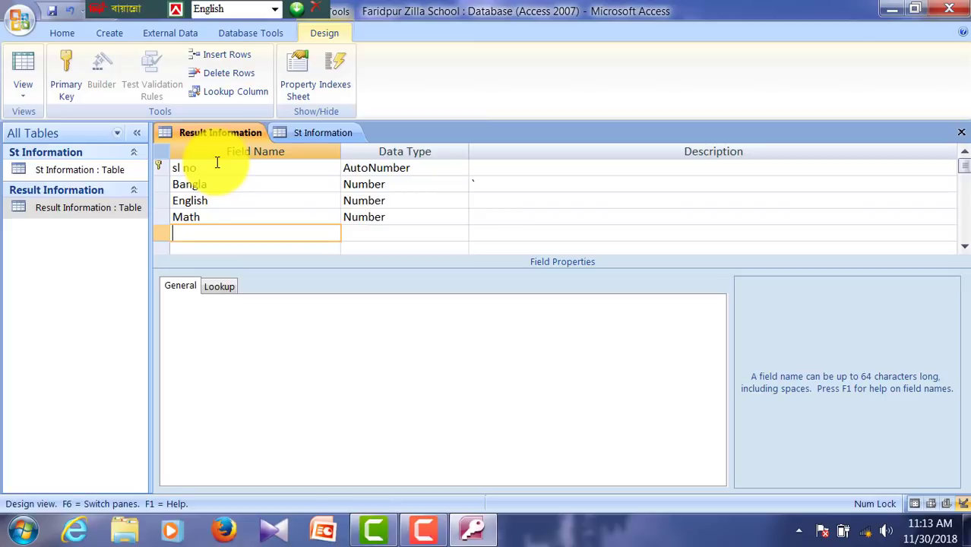
type("Phyh")
key("Tab")
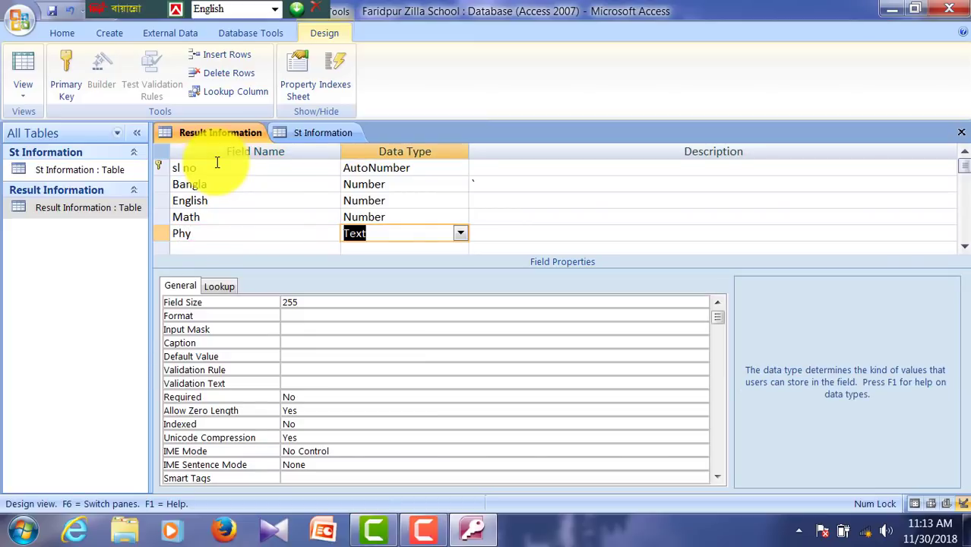
type("n")
key("Tab")
key("Tab")
type("Che")
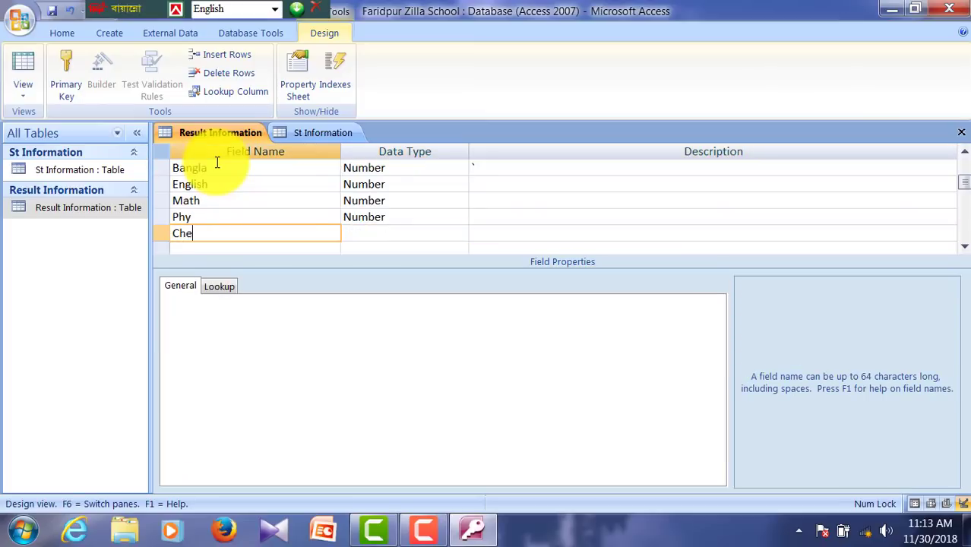
key("Tab")
type("n")
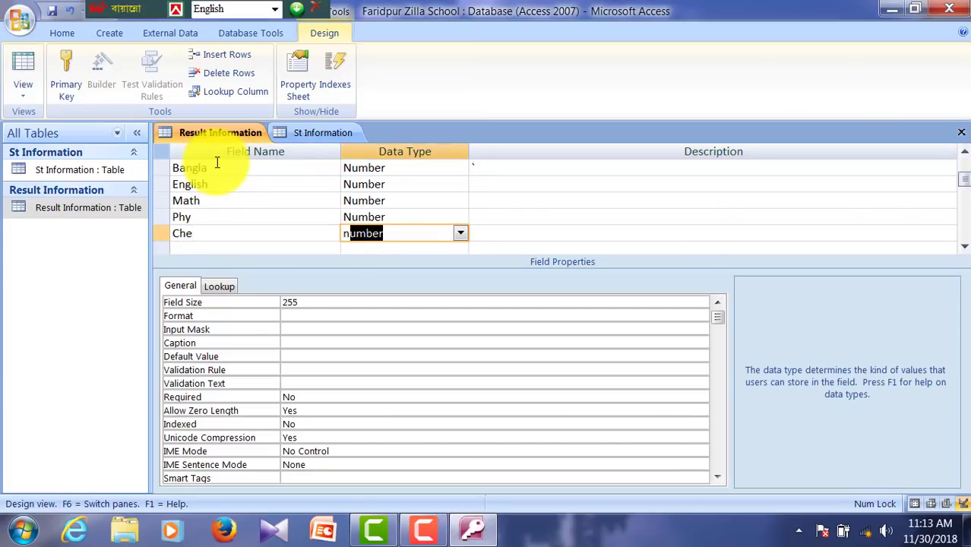
key("Tab")
key("Tab")
Add Biology and H Math as Number fields, then enter the field name Total
type("Biology")
key("Tab")
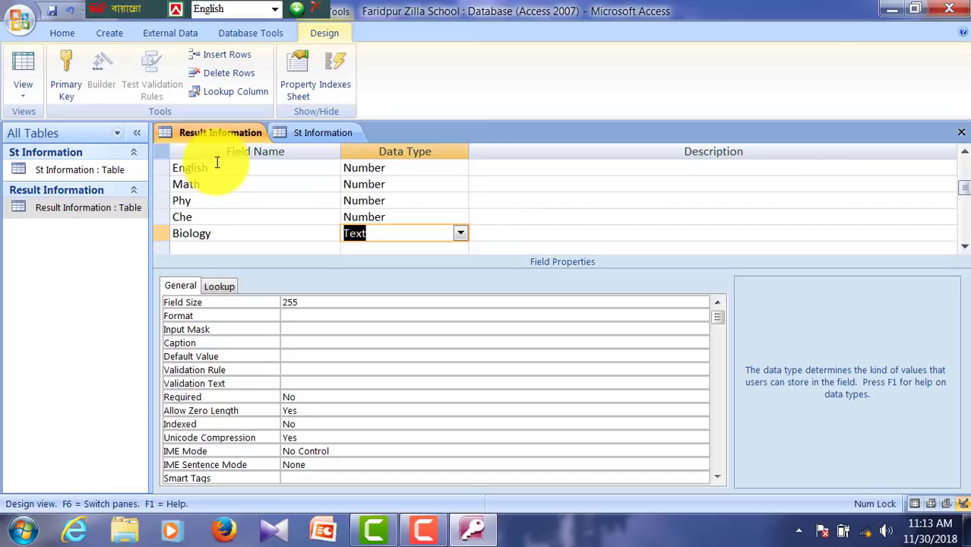
type("n")
key("Tab")
key("Tab")
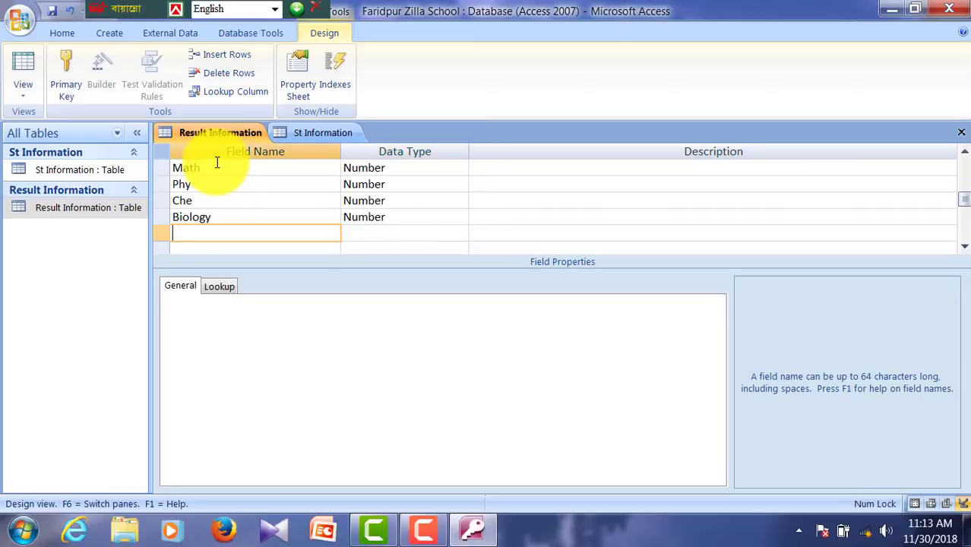
type("H Math")
key("Tab")
type("n")
key("Tab")
key("Tab")
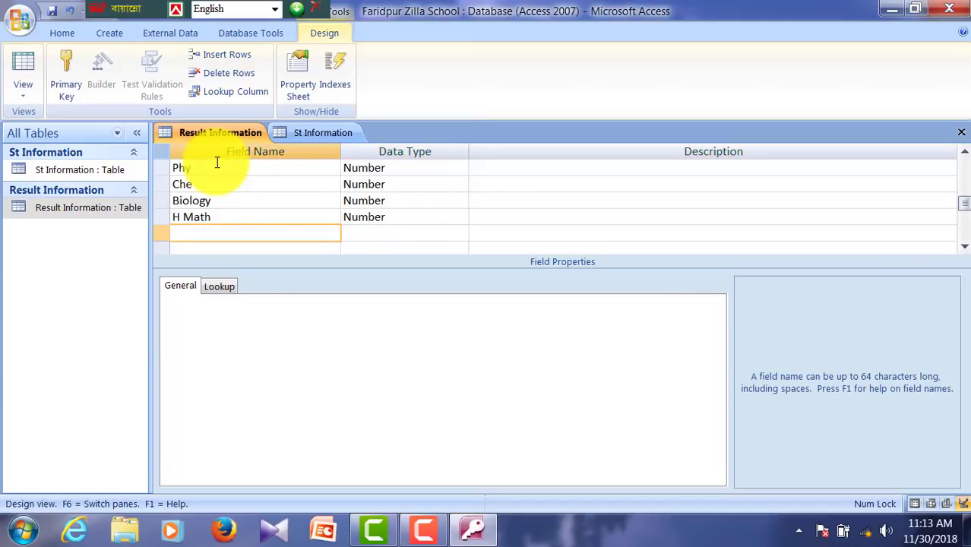
type("Total")
key("Tab")
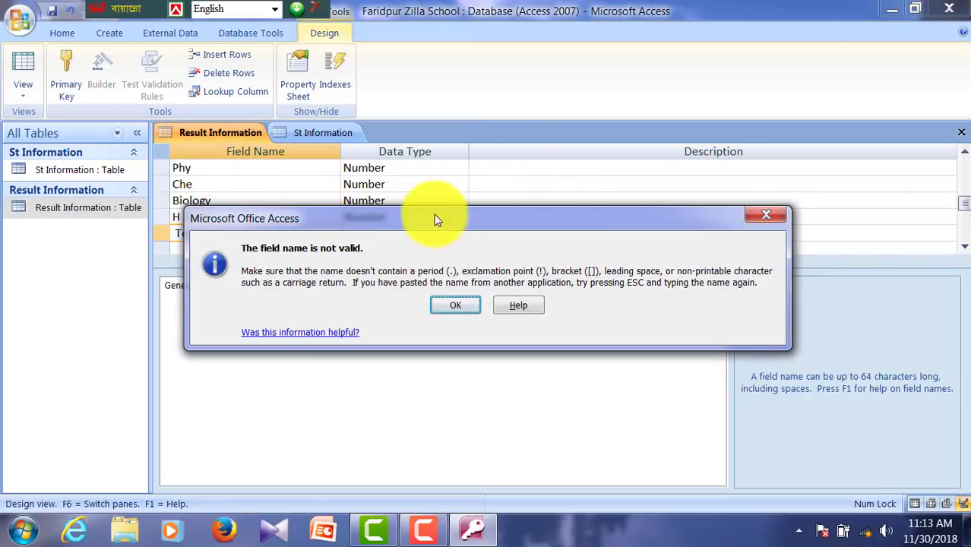
Dismiss the invalid field name errors for Total and remove its leading space
left_click_drag(455, 214, 486, 76)
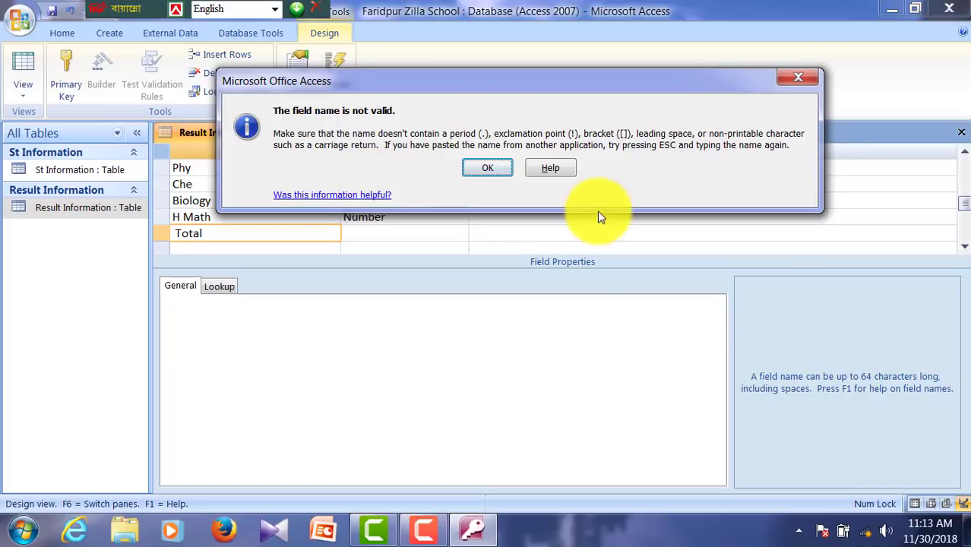
left_click(486, 169)
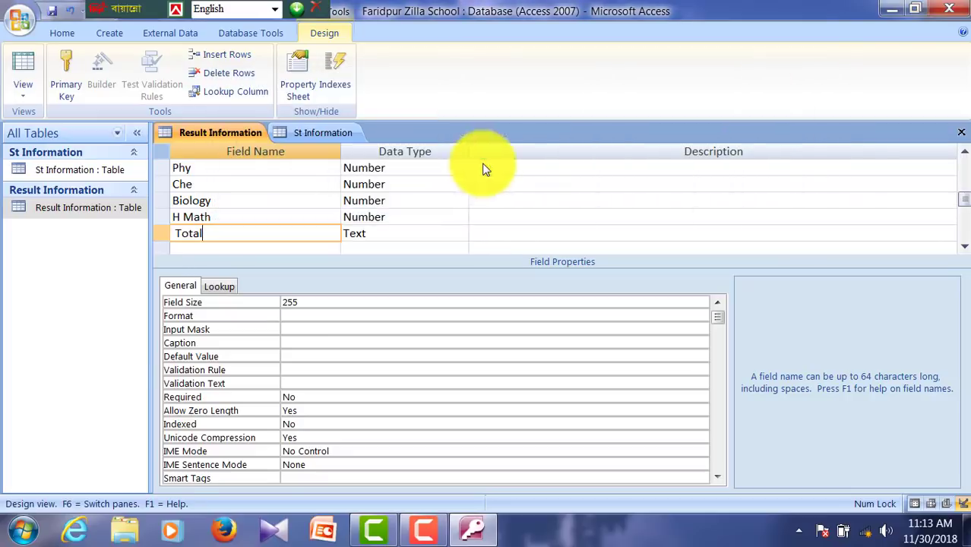
left_click(357, 222)
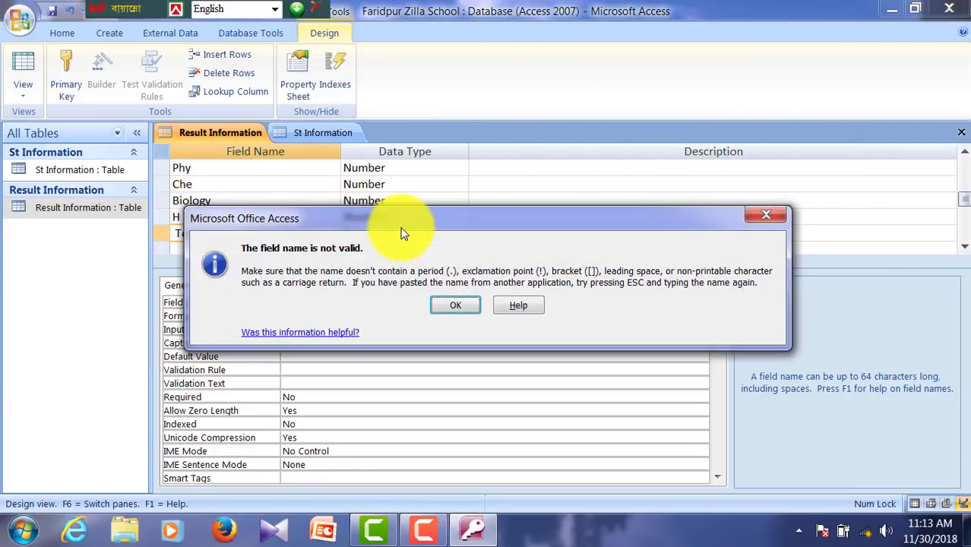
left_click_drag(402, 233, 390, 135)
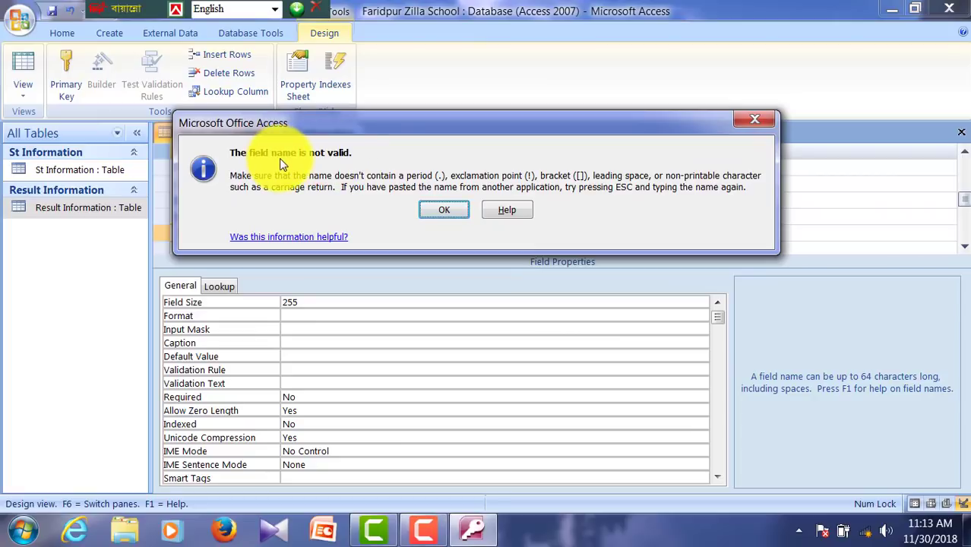
left_click(444, 210)
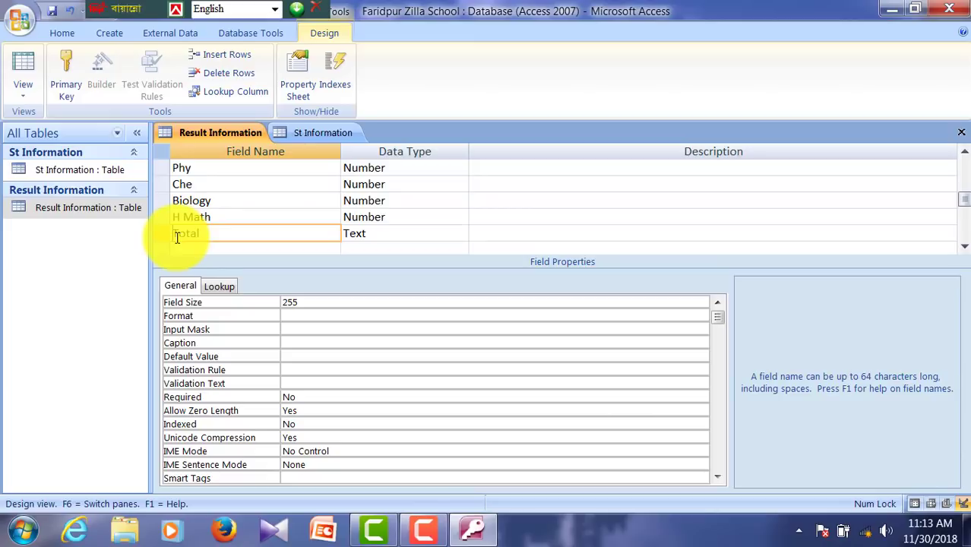
key("BackSpace")
left_click(187, 216)
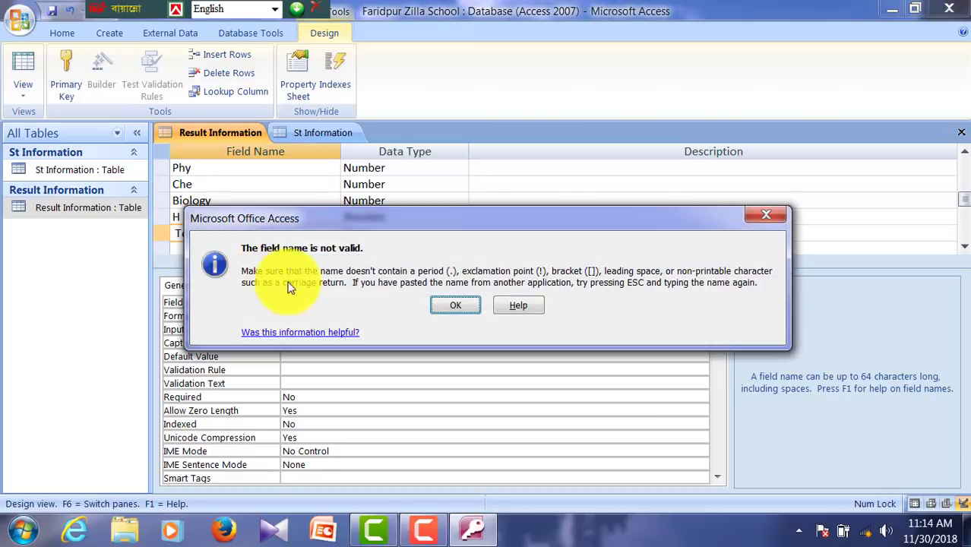
left_click(452, 306)
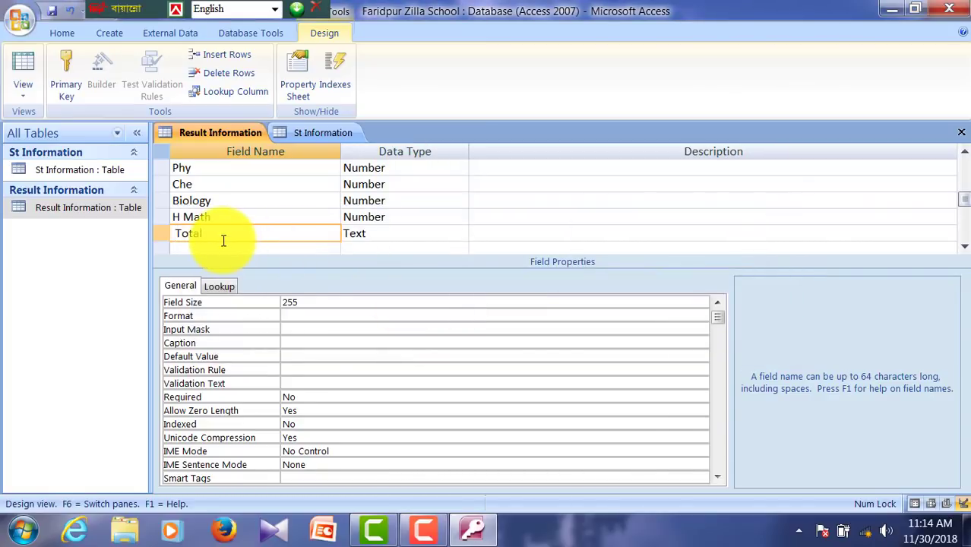
Retype the field name Total and set its data type to Number
key("Delete")
key("Delete")
key("Delete")
key("Delete")
key("Delete")
key("Delete")
type("sfds hsdf")
key("BackSpace")
key("BackSpace")
key("BackSpace")
key("BackSpace")
key("BackSpace")
key("BackSpace")
key("BackSpace")
key("BackSpace")
type("Tota")
key("Tab")
key("BackSpace")
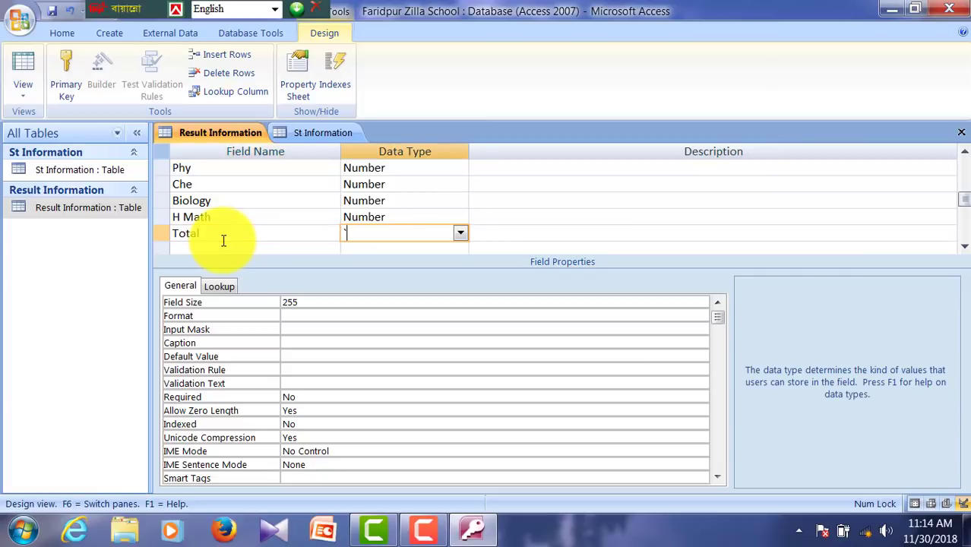
type("n")
key("BackSpace")
type("n")
key("Tab")
key("Tab")
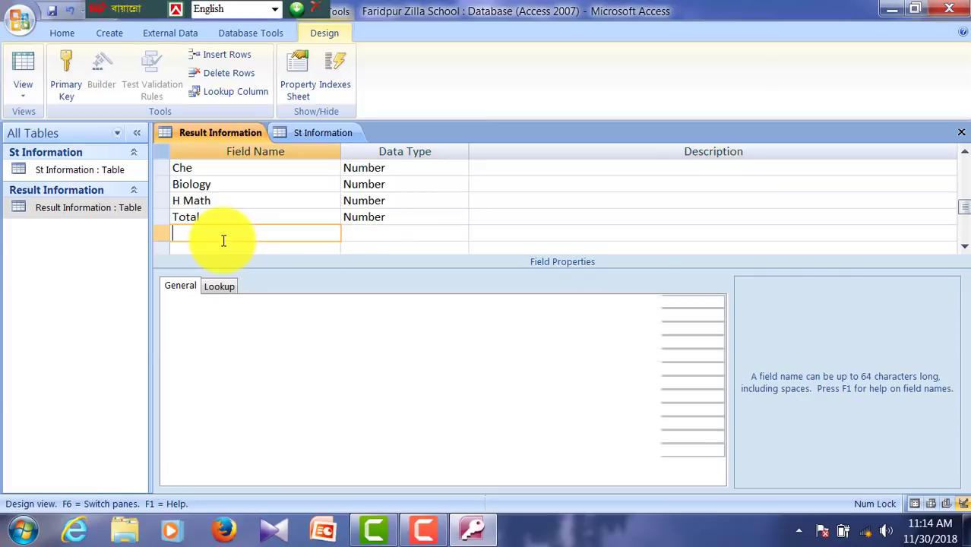
Add Average as a Number field and Grade as a Text field, then close and save the design
type("Aver")
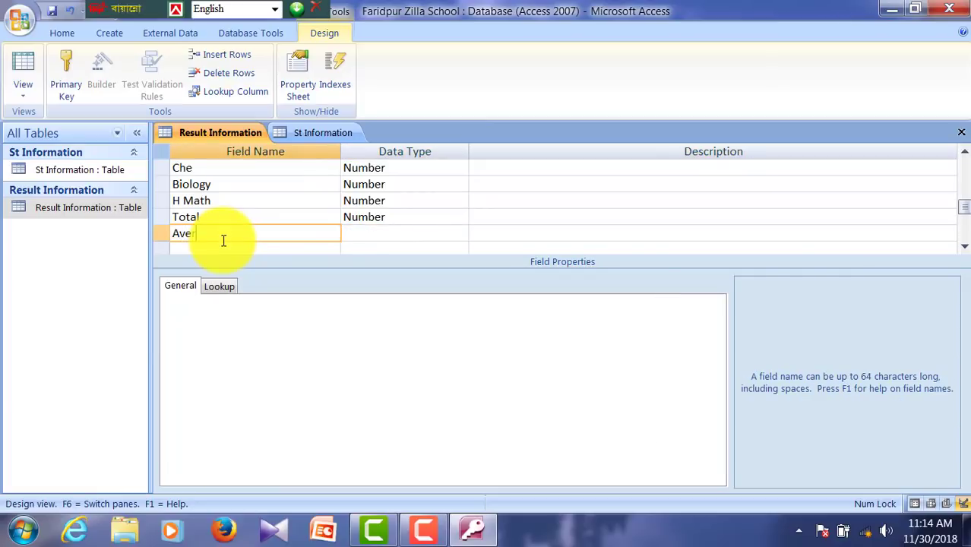
type("age")
key("Tab")
type("n")
key("Tab")
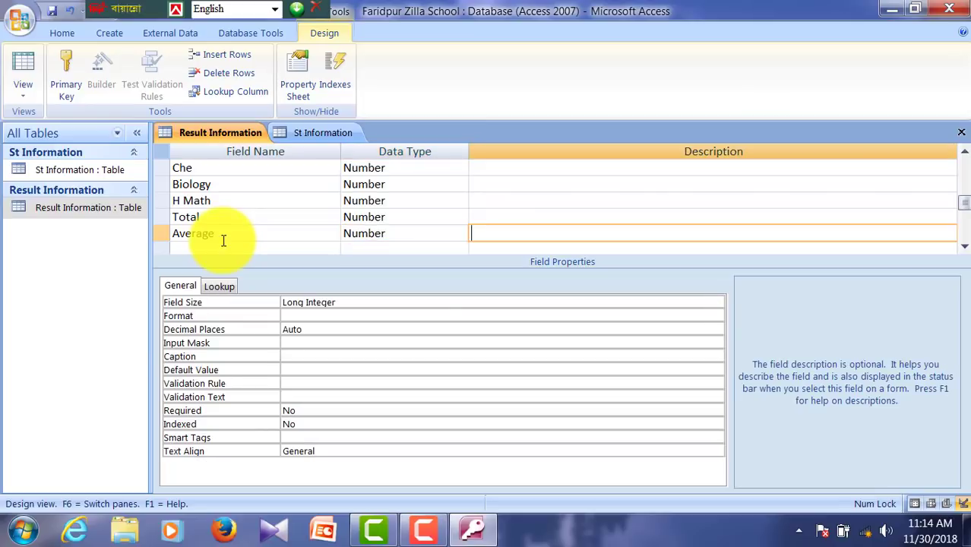
key("Tab")
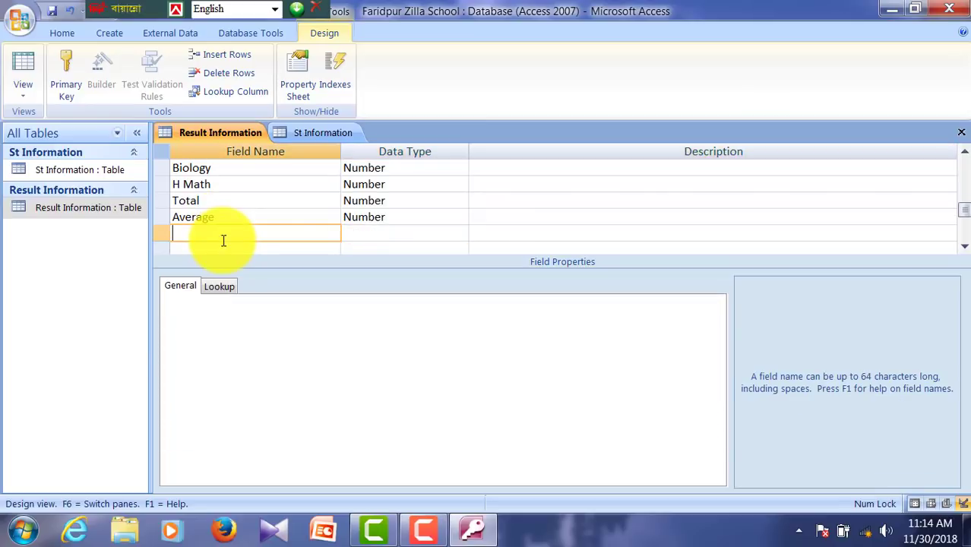
type("Grade")
key("Tab")
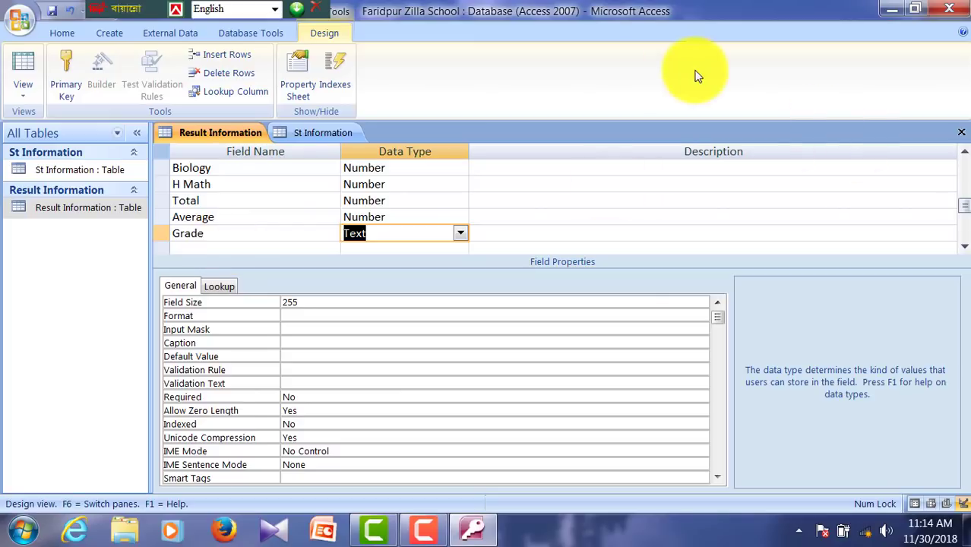
left_click(961, 133)
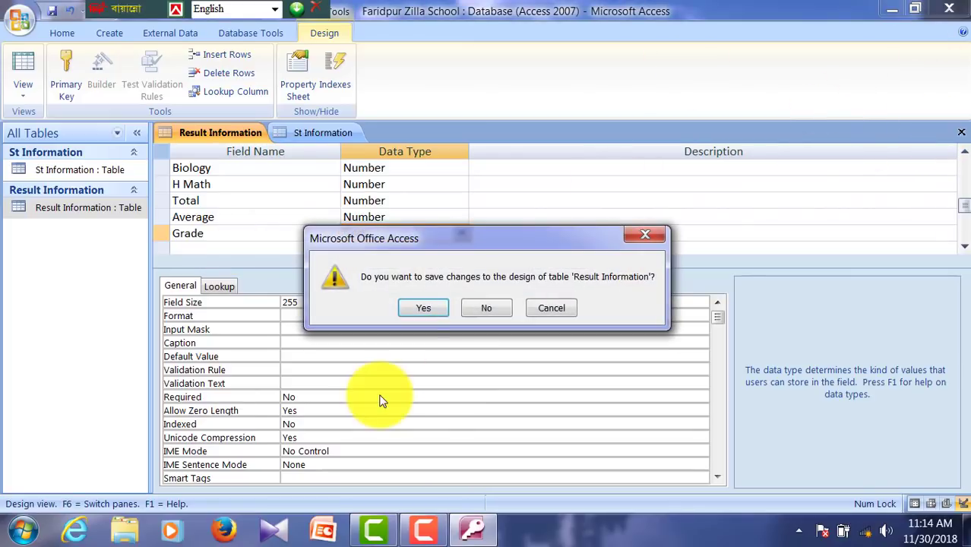
left_click(417, 307)
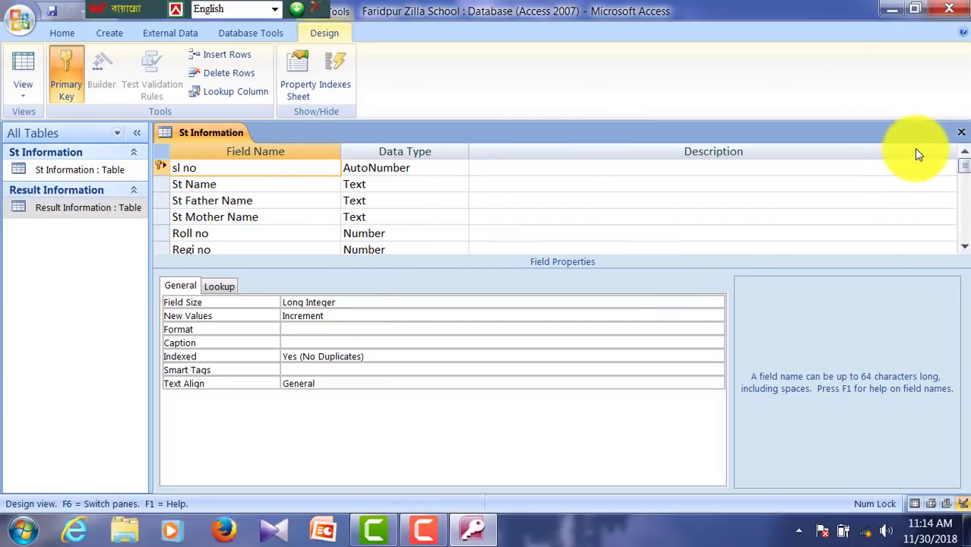
Reopen St Information's design, step through Roll no and Regi no fields, and close it
left_click(962, 132)
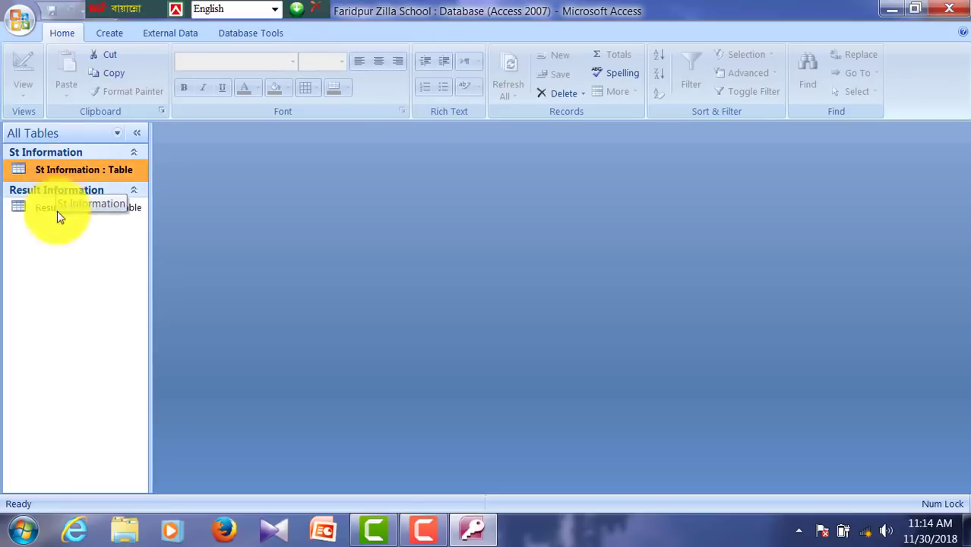
right_click(58, 170)
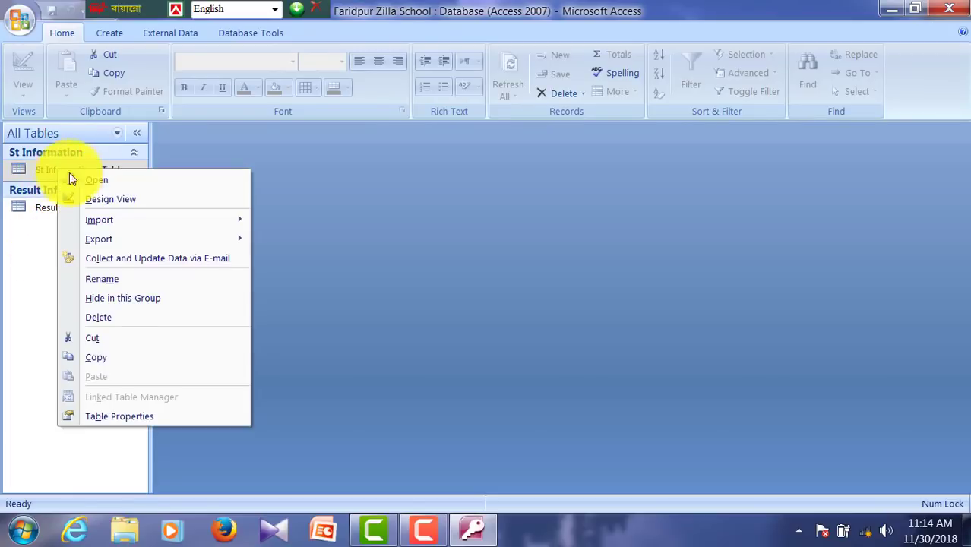
left_click(120, 199)
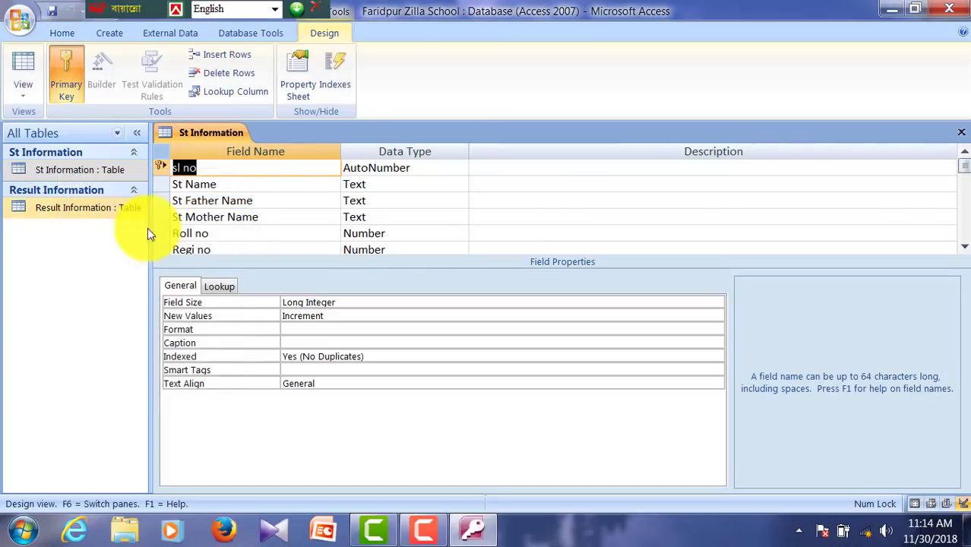
left_click(260, 237)
key("Tab")
key("Down")
key("Tab")
key("Tab")
key("Tab")
key("Tab")
key("Tab")
key("Tab")
key("Tab")
key("Tab")
key("Tab")
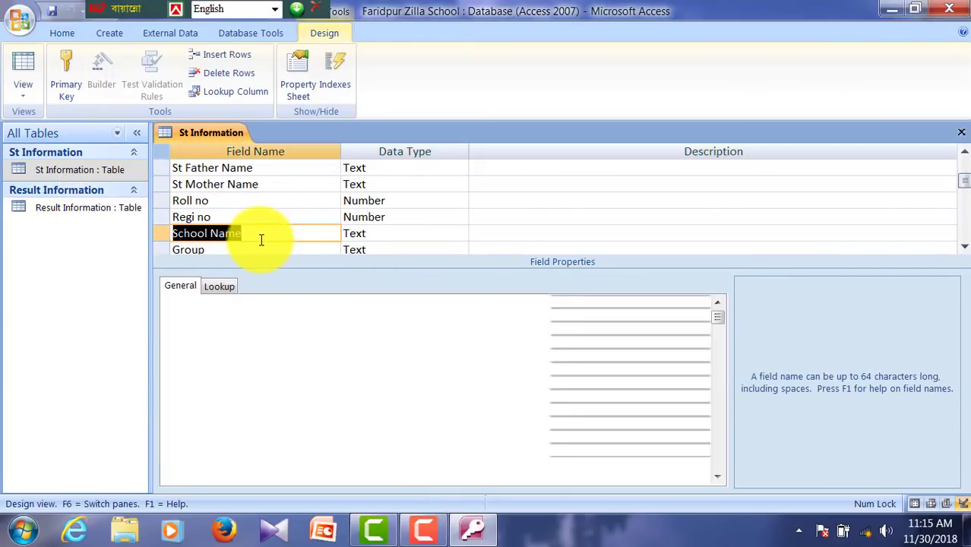
key("Tab")
key("Tab")
key("Tab")
key("Tab")
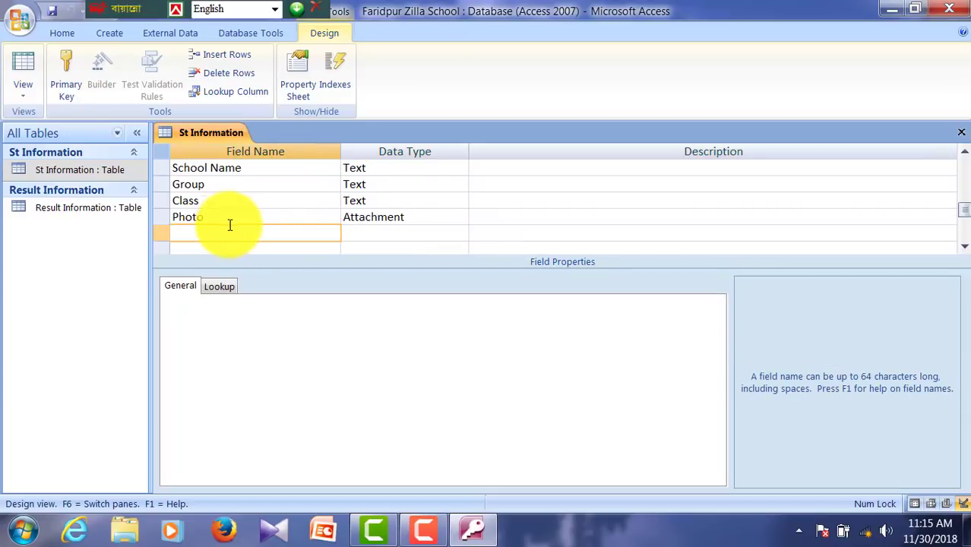
left_click(960, 133)
Open the Result Information datasheet to view its columns, then close it
left_click(90, 209)
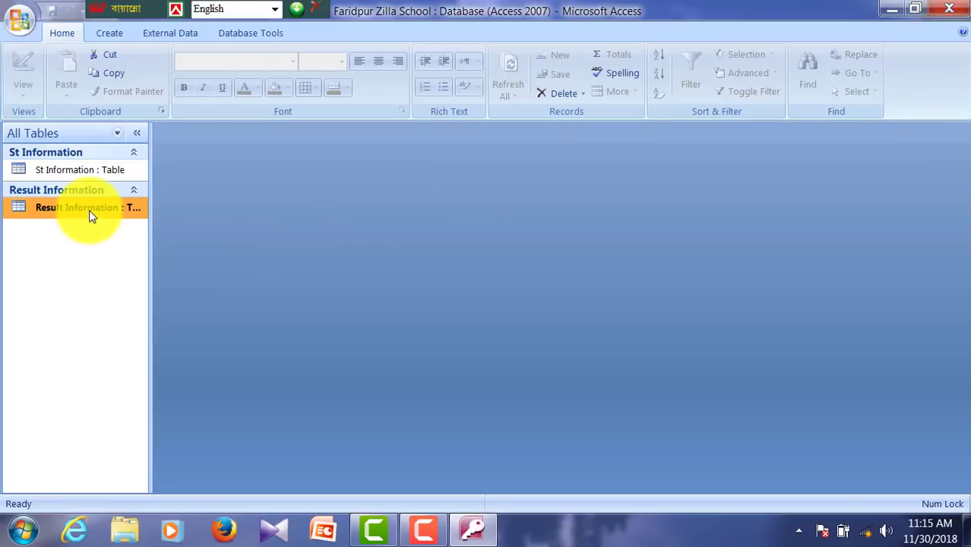
double_click(89, 216)
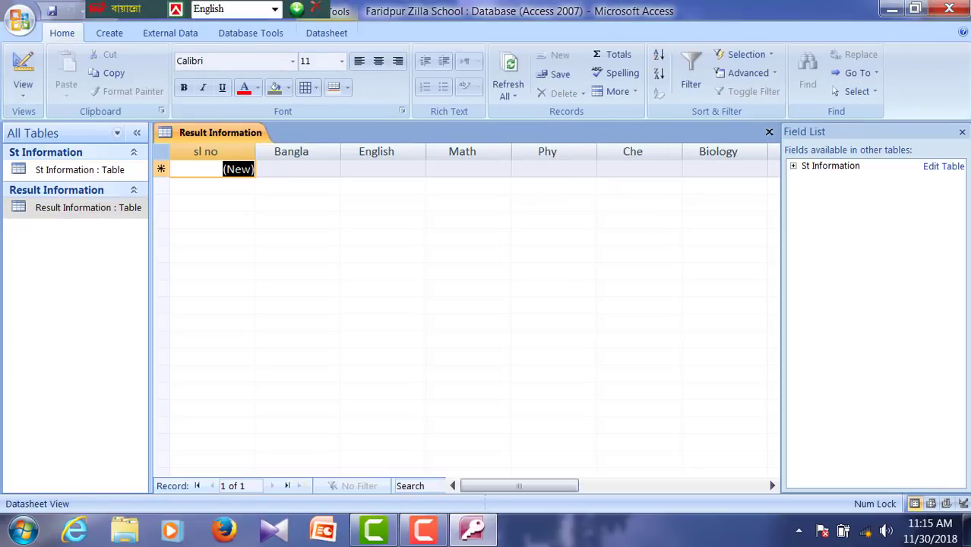
left_click(962, 132)
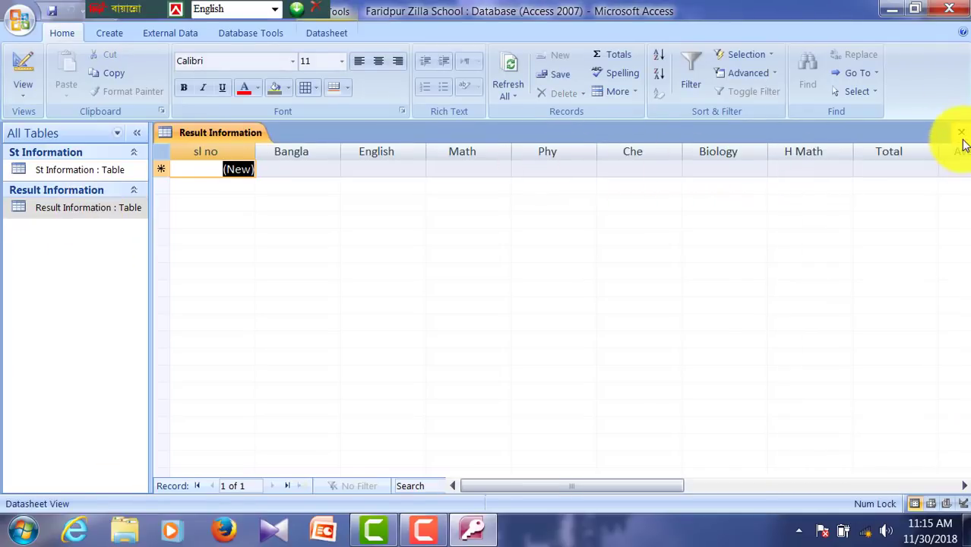
left_click(962, 133)
Reopen St Information in Design View, tab through Roll no and Regi no, then close it
left_click(51, 179)
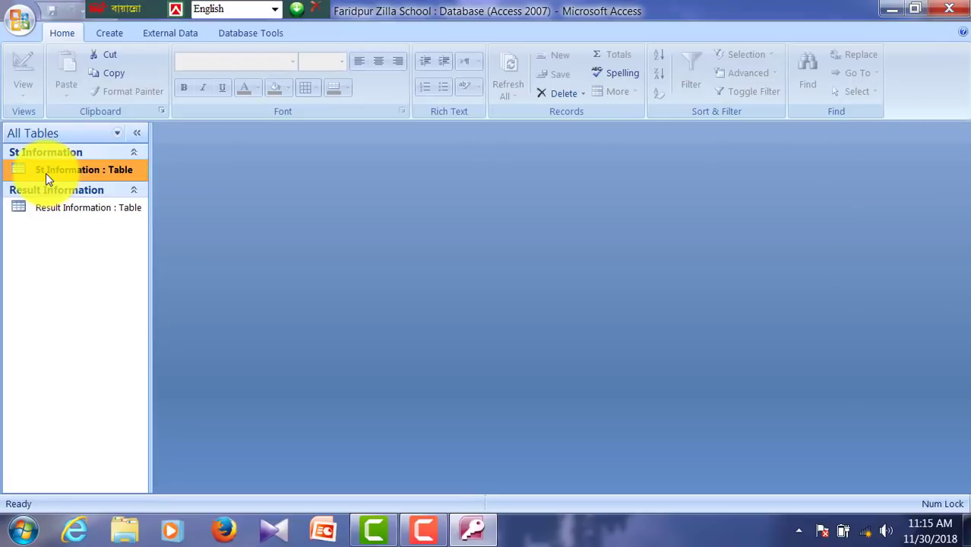
right_click(43, 181)
left_click(98, 203)
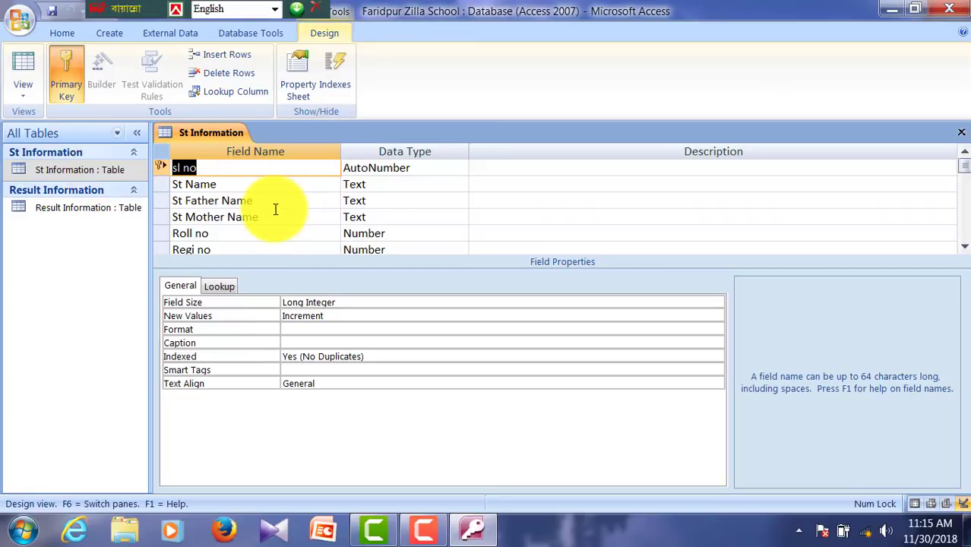
left_click(226, 233)
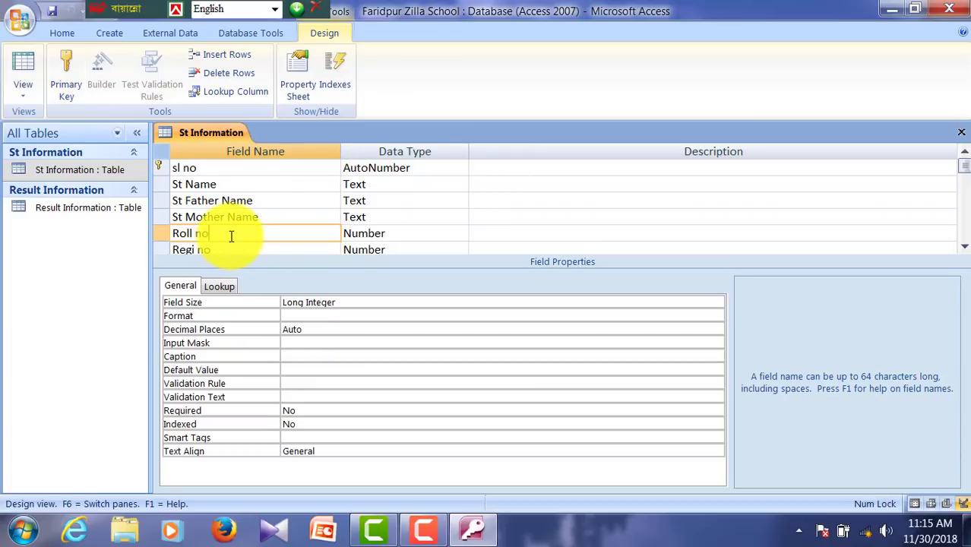
key("Tab")
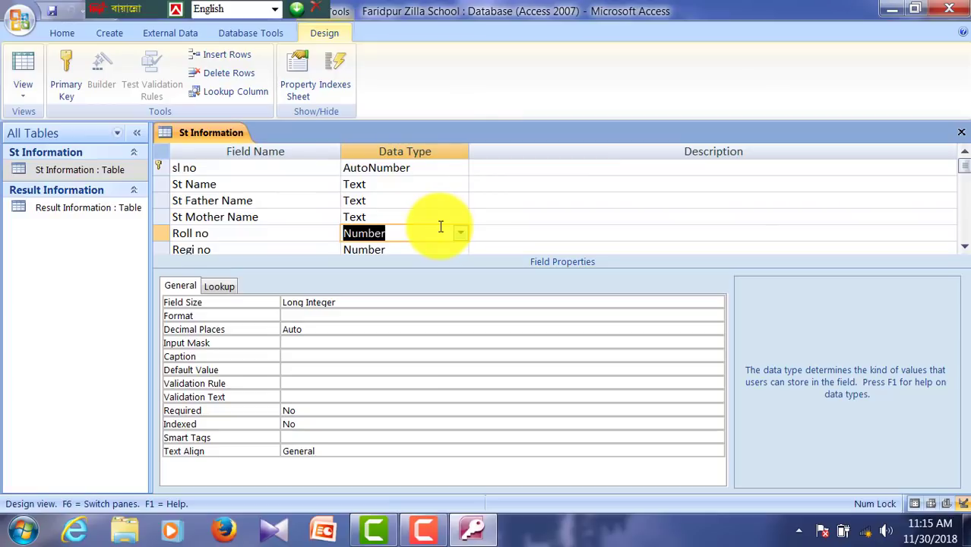
key("Tab")
key("Tab")
key("Tab")
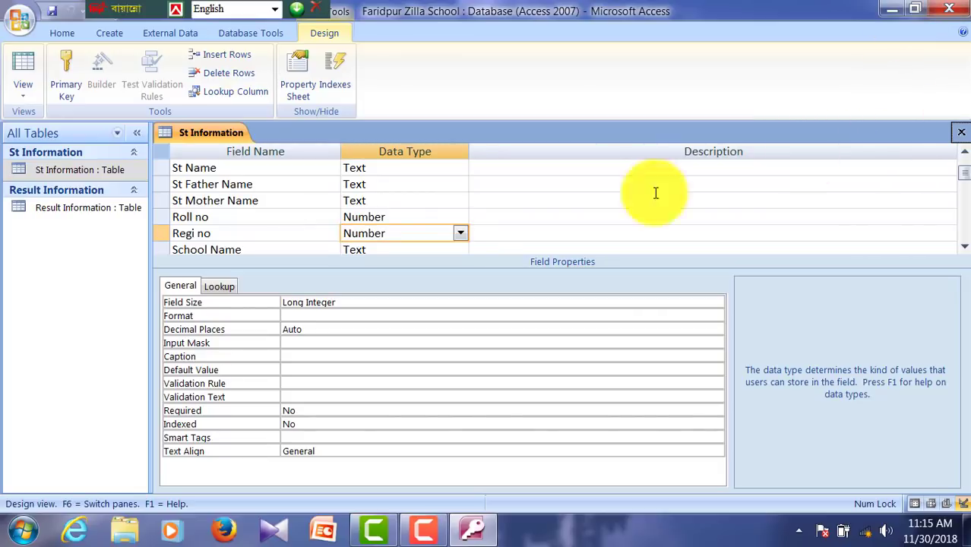
left_click(961, 132)
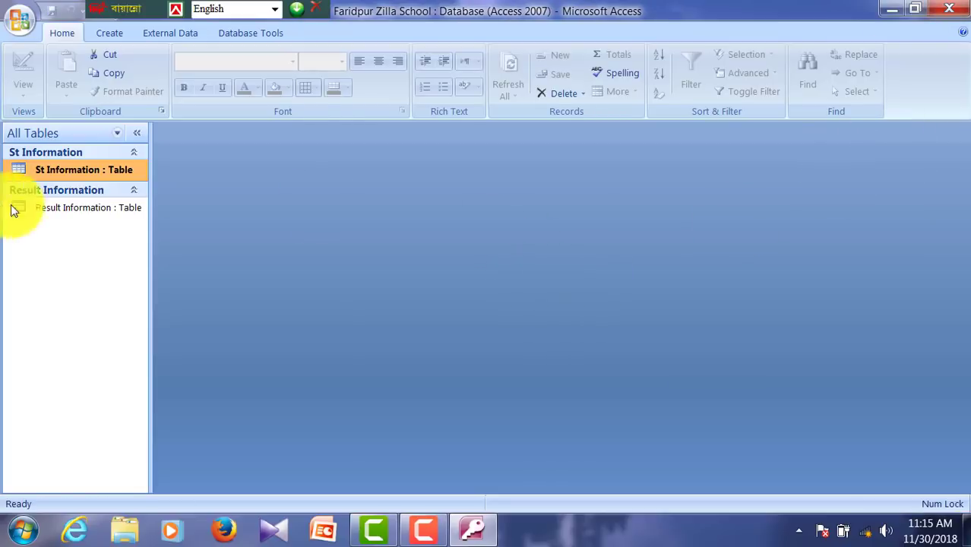
Launch the Form Wizard from More Forms with the St Information table selected
left_click(40, 172)
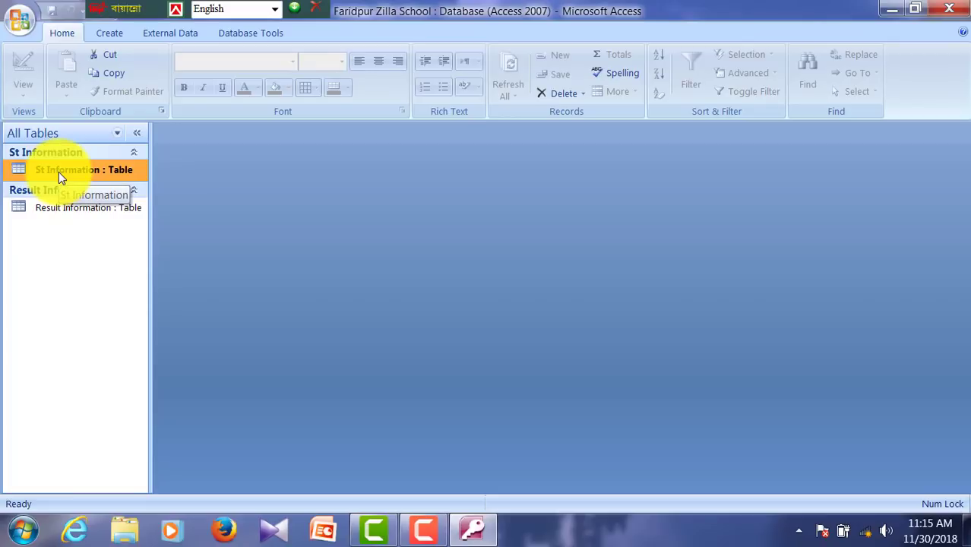
left_click(110, 33)
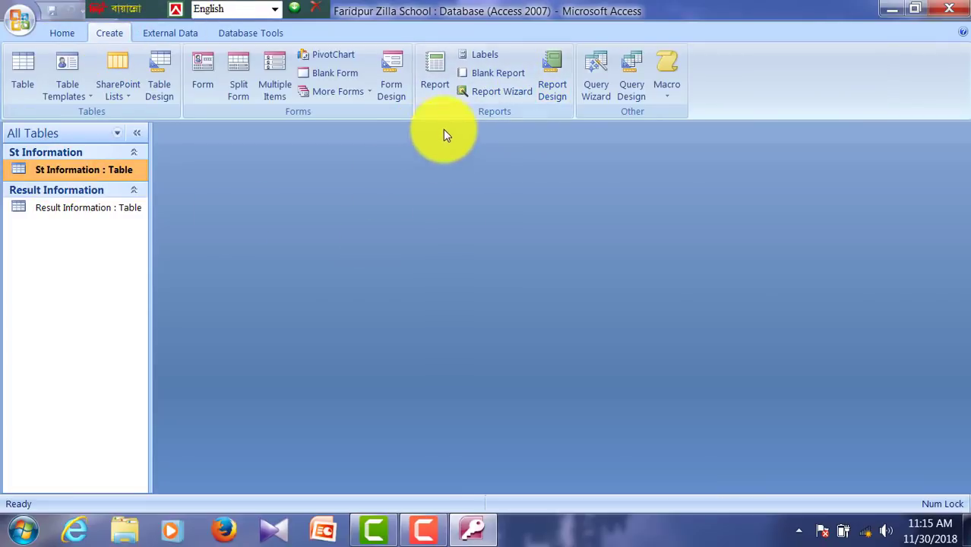
left_click(339, 93)
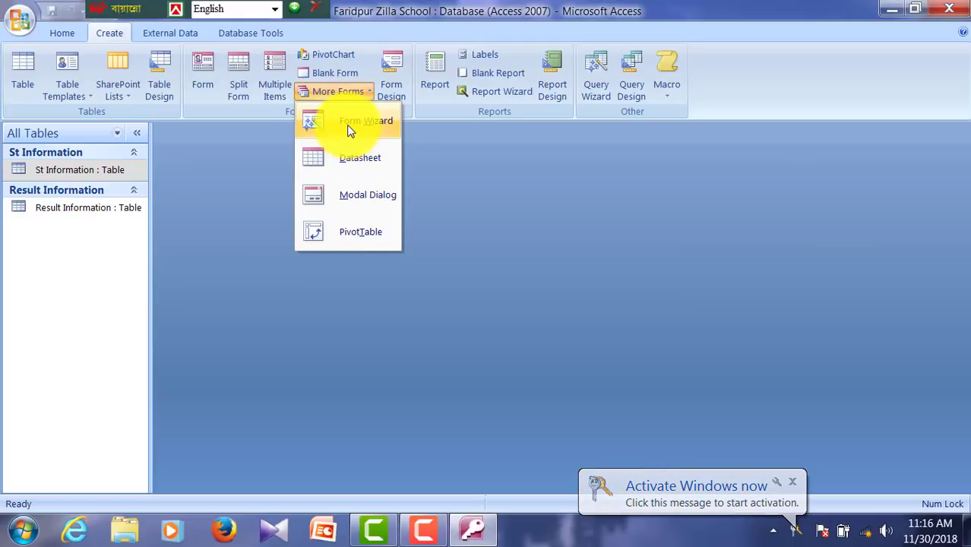
left_click(347, 123)
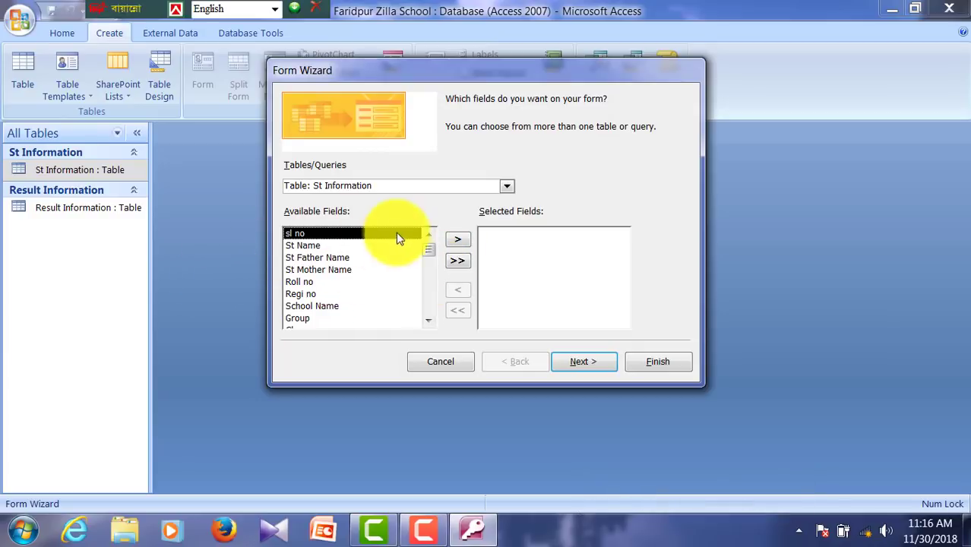
Add all fields, keep the Columnar layout, choose the Aspect style and finish
left_click(462, 260)
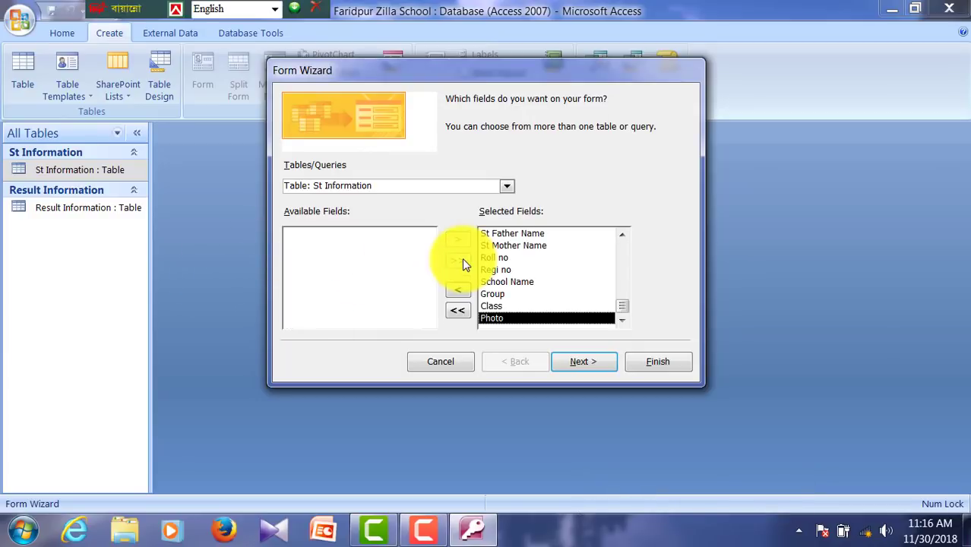
left_click(587, 361)
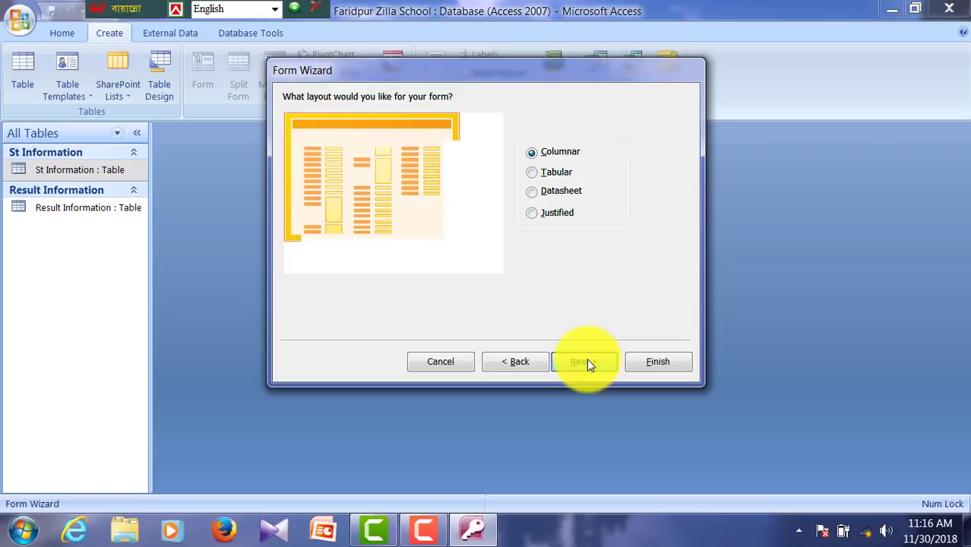
left_click(587, 359)
left_click(524, 232)
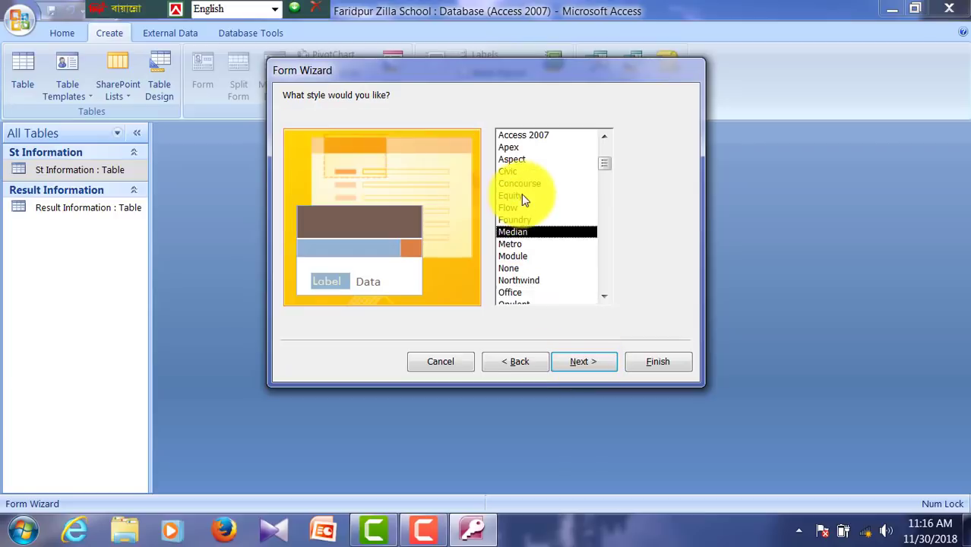
left_click(522, 184)
left_click(519, 161)
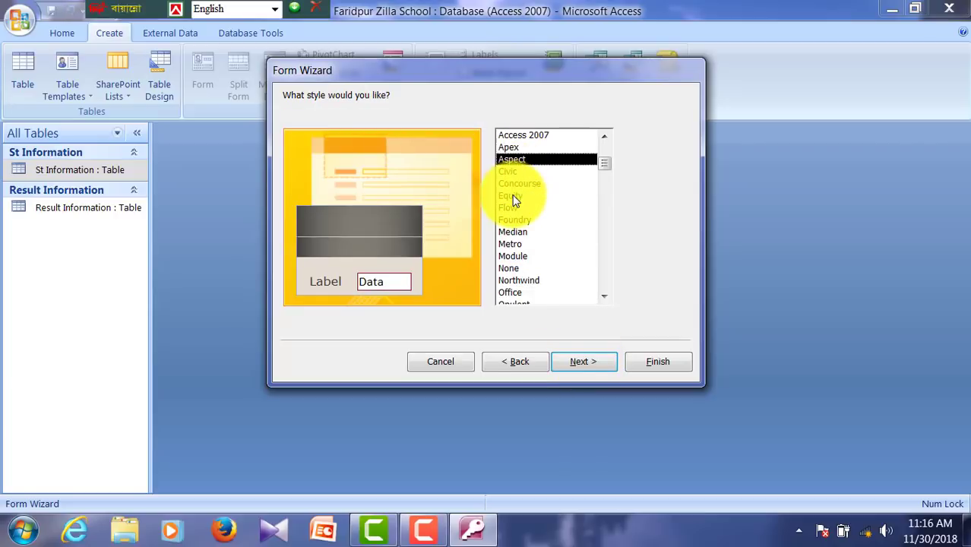
left_click(577, 362)
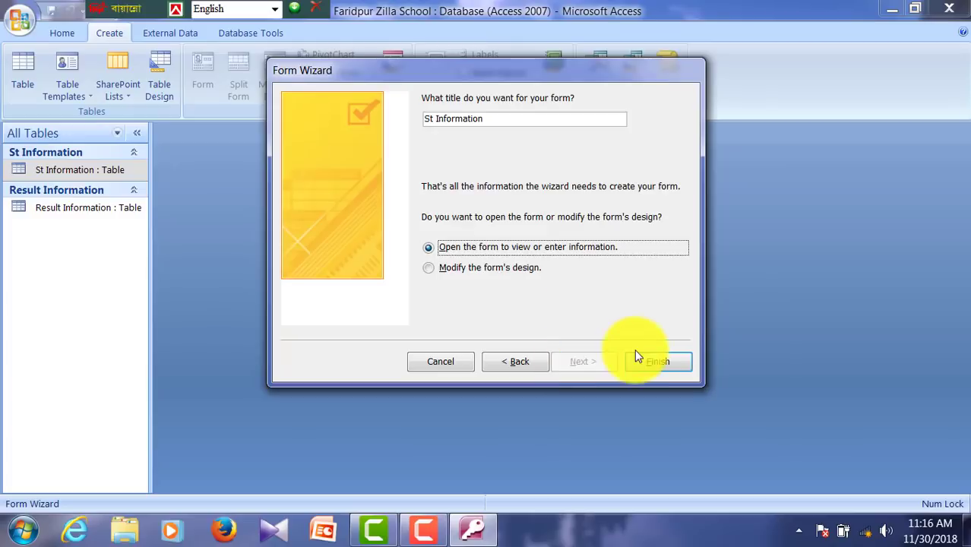
left_click(654, 359)
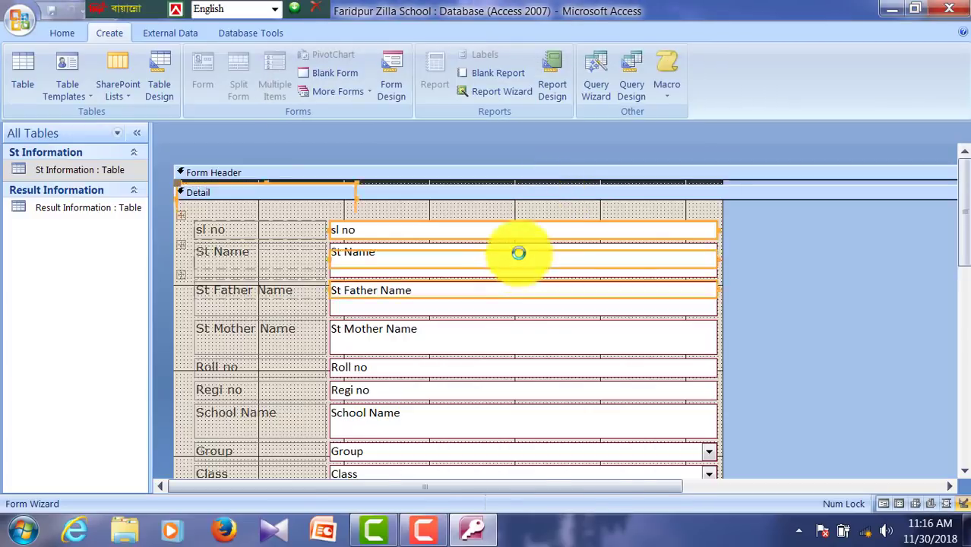
Scroll through the St Information form, close it, and confirm its deletion from the Navigation Pane
scroll(404, 348, "down", 5)
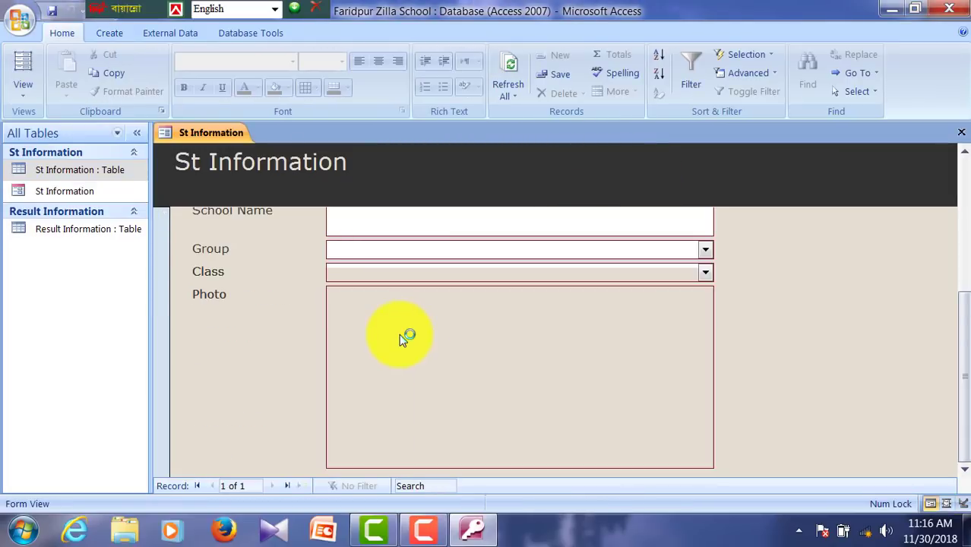
scroll(432, 357, "down", 5)
scroll(429, 363, "up", 5)
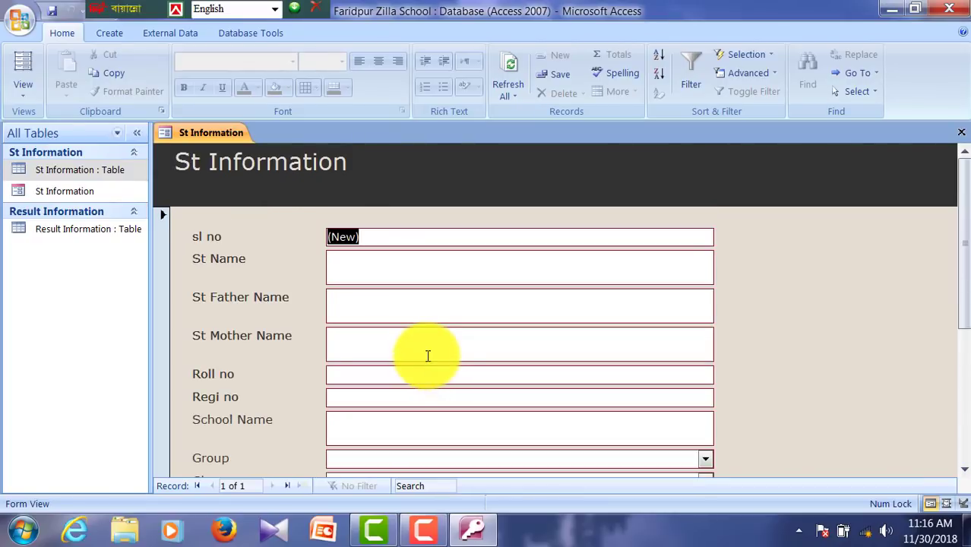
scroll(427, 355, "down", 5)
scroll(419, 362, "up", 5)
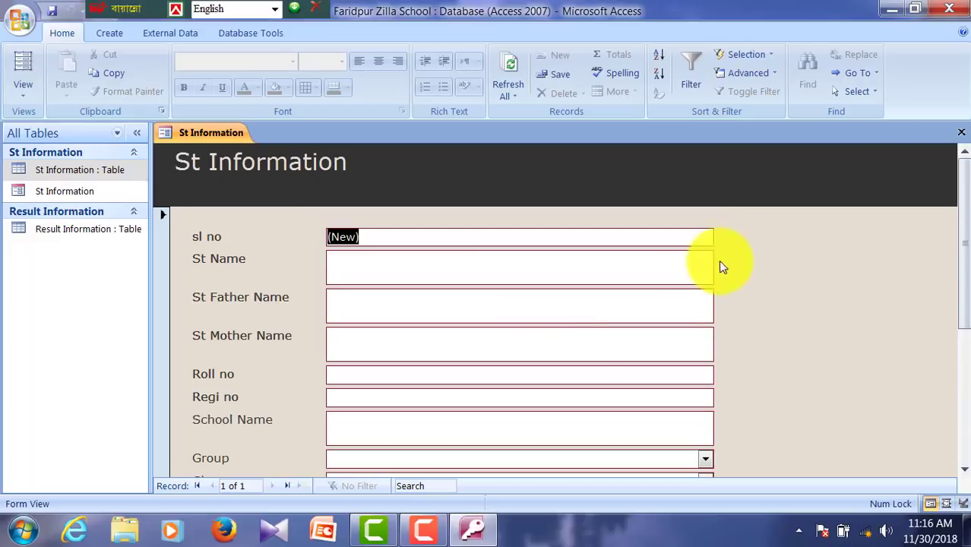
left_click(960, 132)
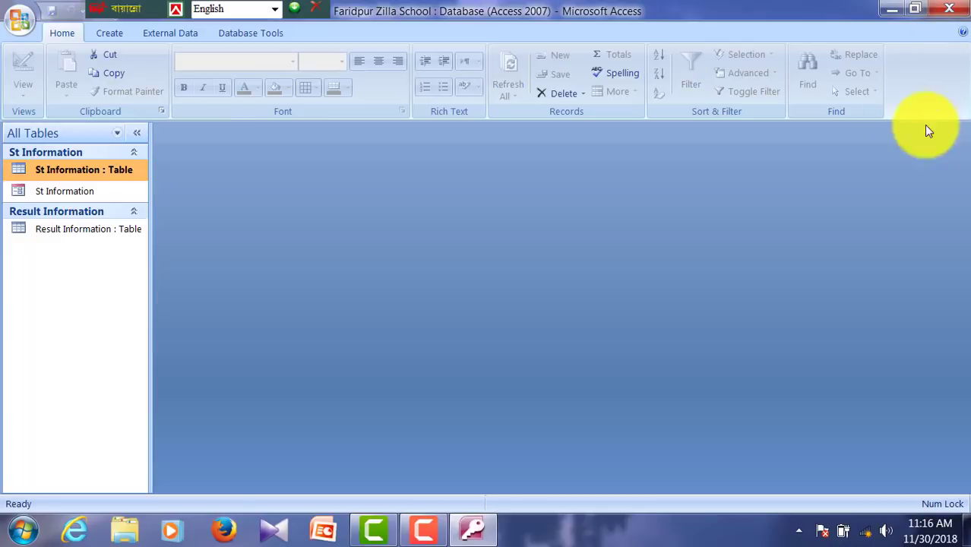
left_click(66, 191)
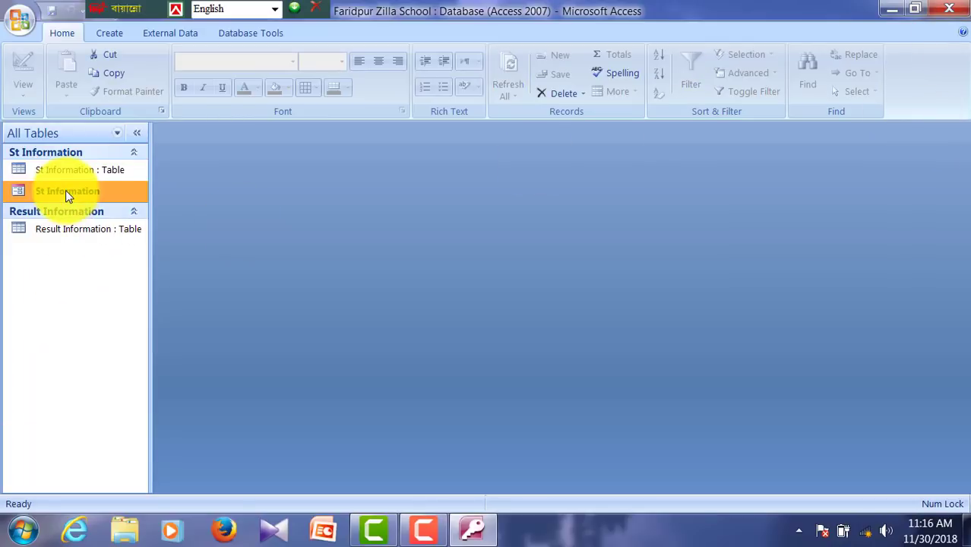
key("Delete")
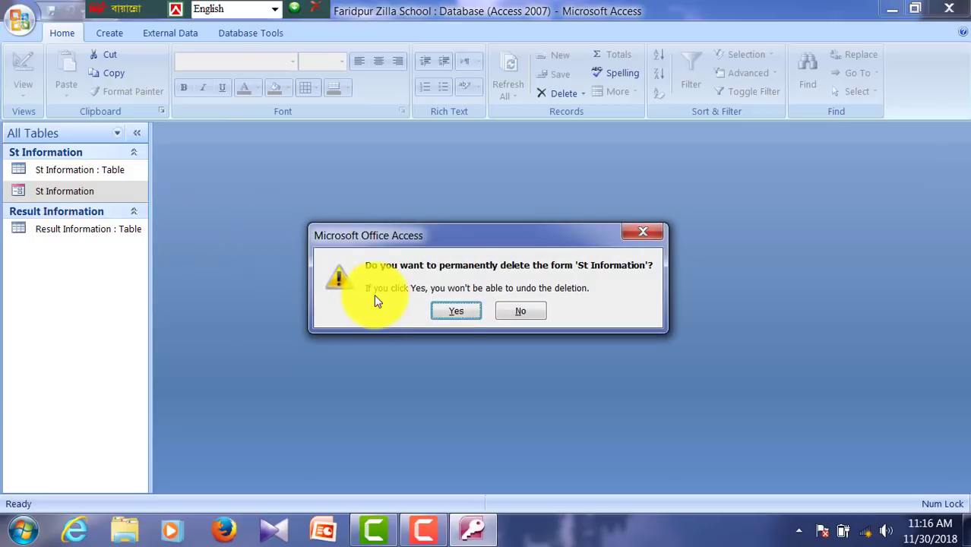
left_click(453, 313)
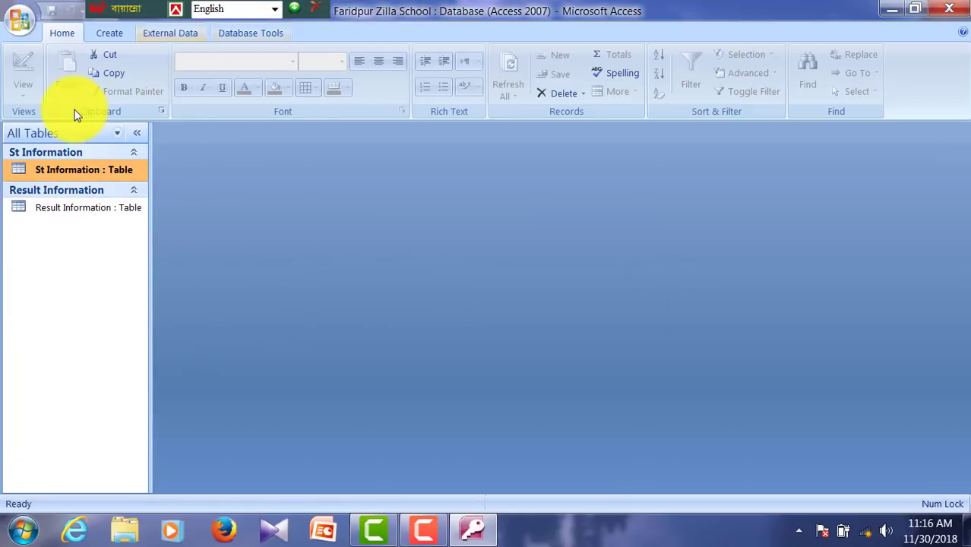
left_click(106, 33)
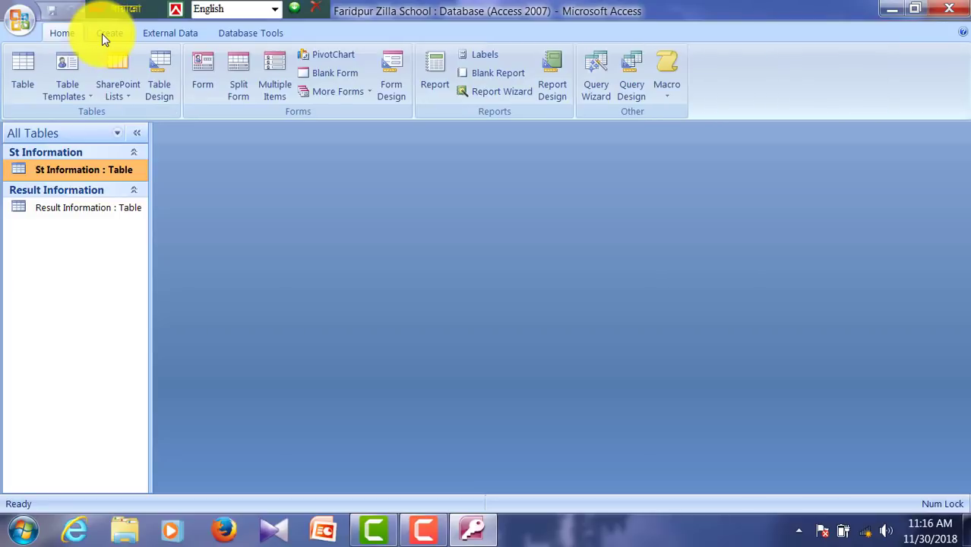
left_click(393, 101)
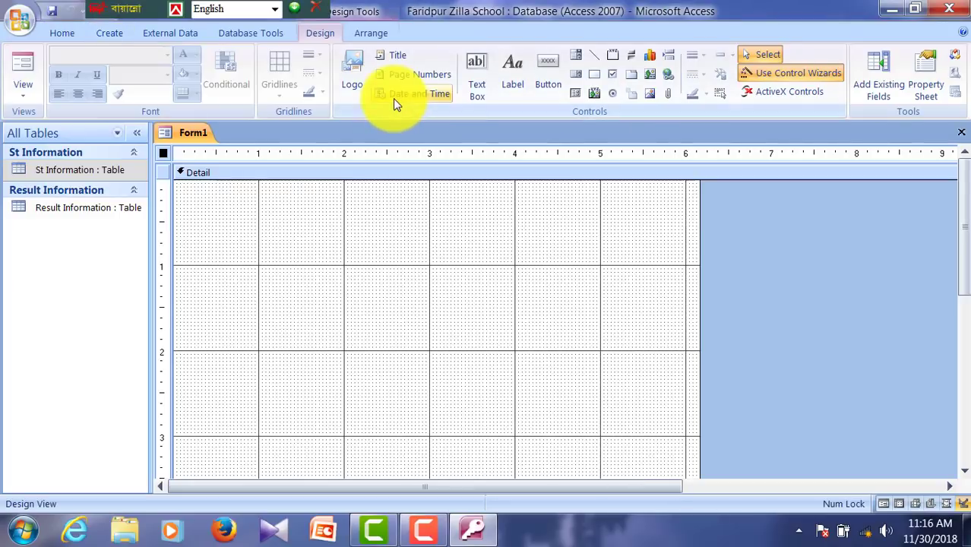
left_click(883, 88)
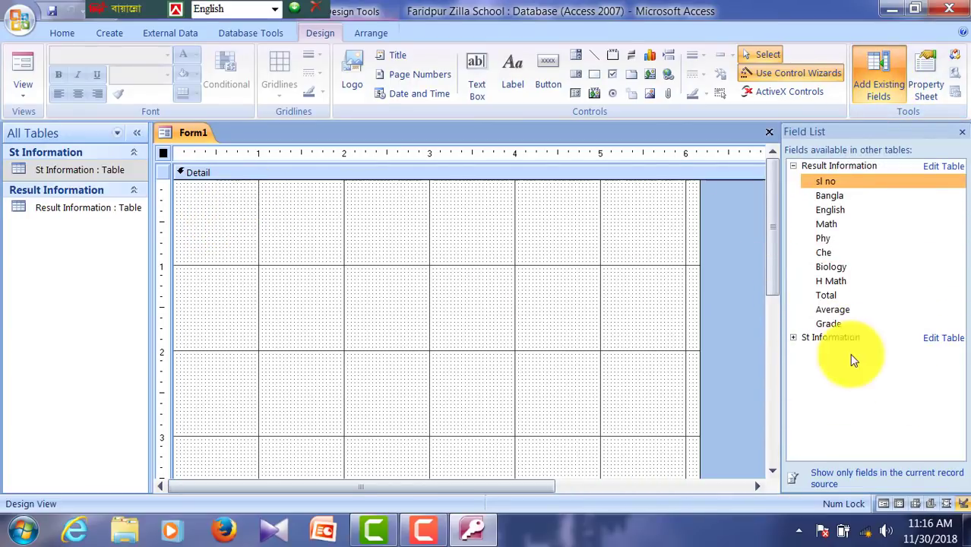
left_click(793, 337)
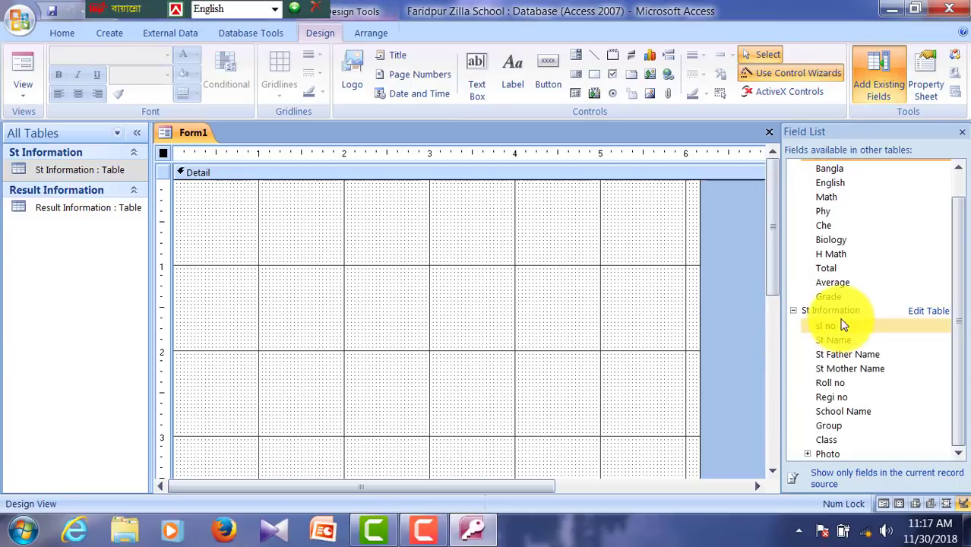
left_click(795, 311)
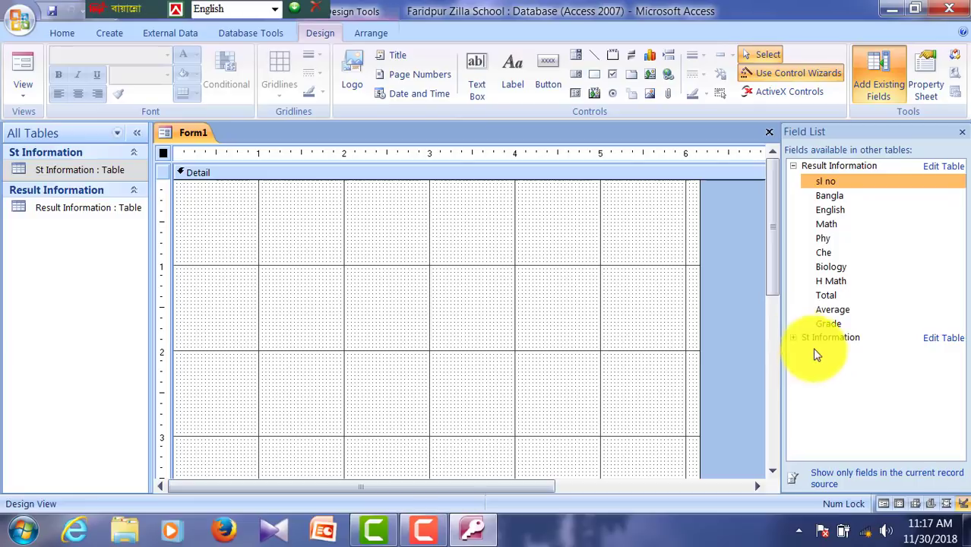
left_click(793, 340)
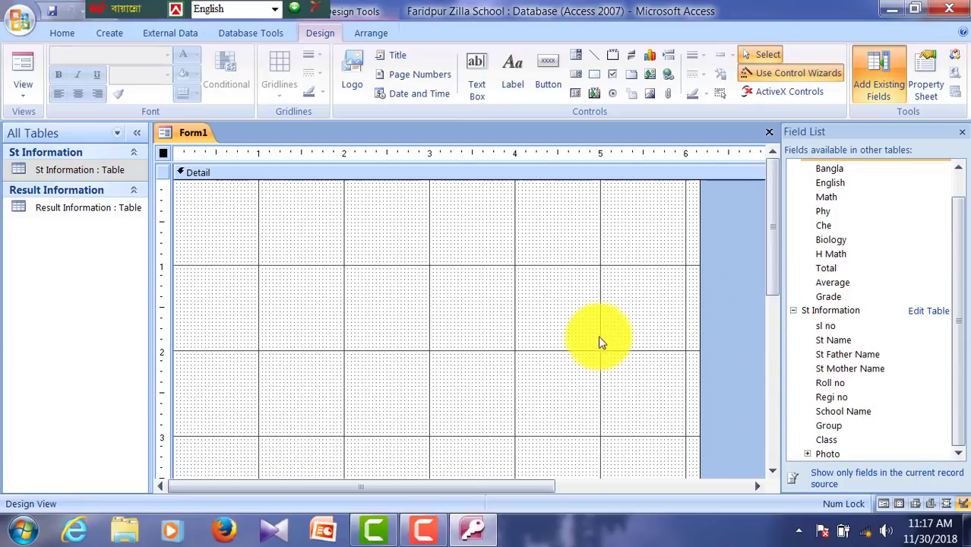
right_click(849, 335)
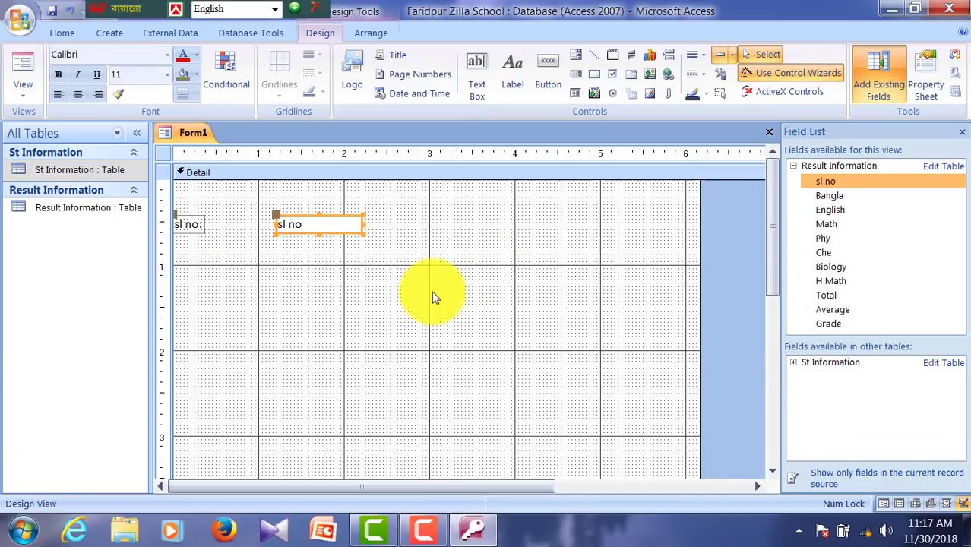
left_click(962, 132)
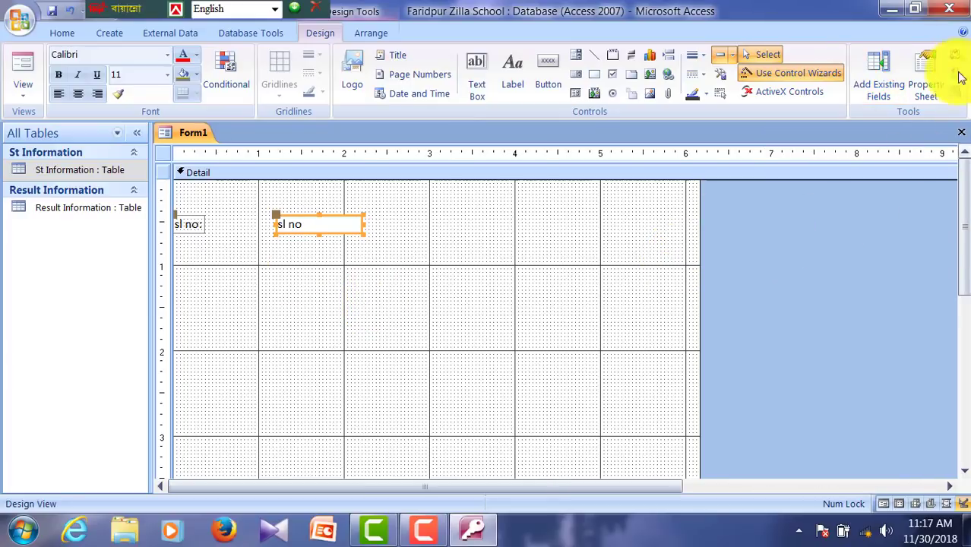
left_click(962, 132)
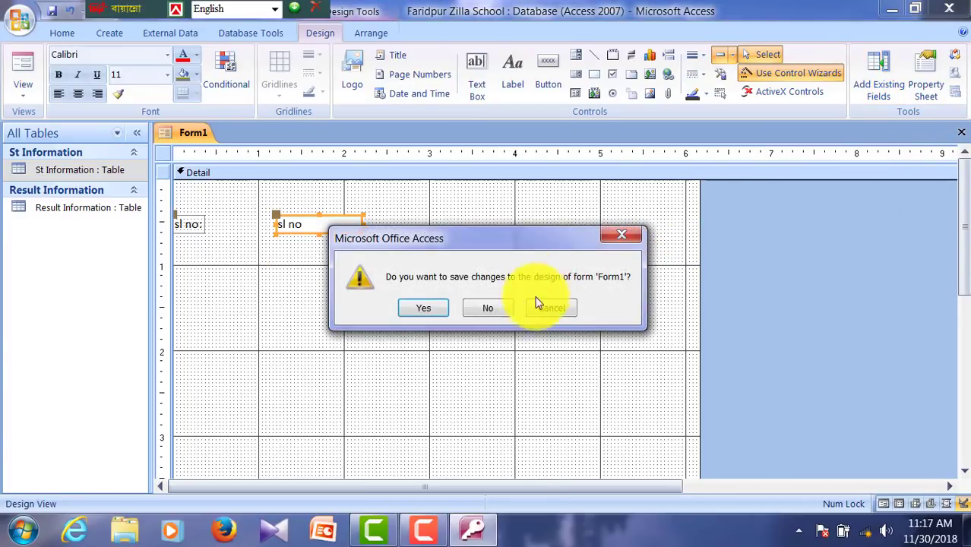
left_click(493, 308)
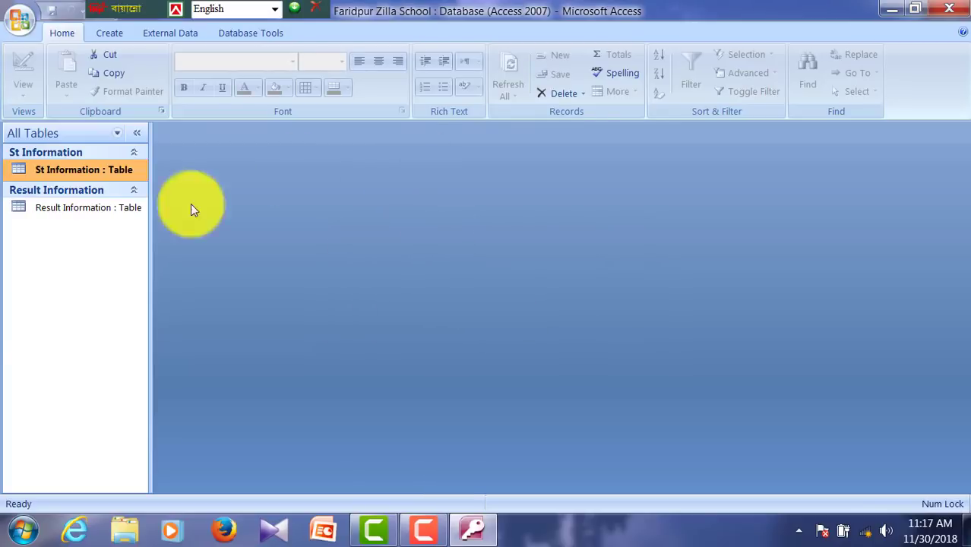
left_click(74, 209)
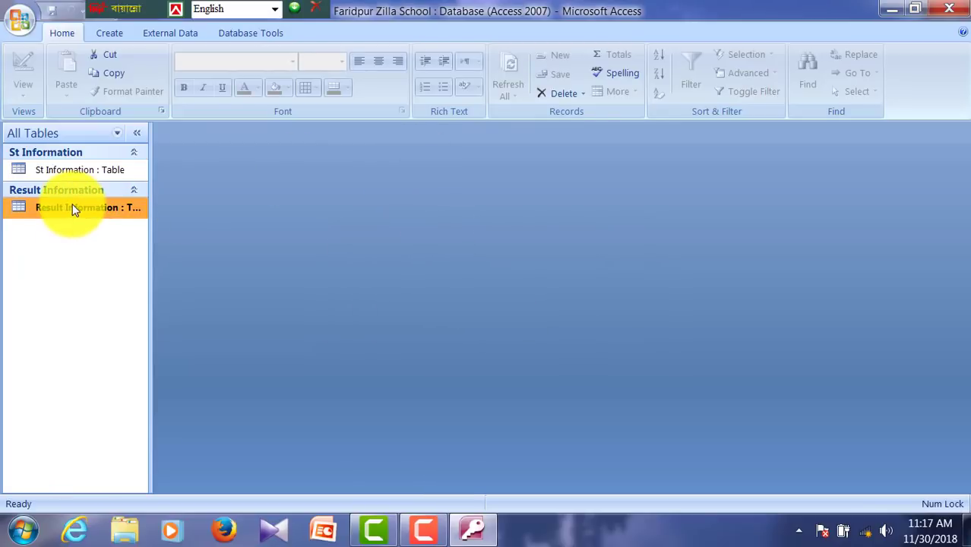
right_click(76, 219)
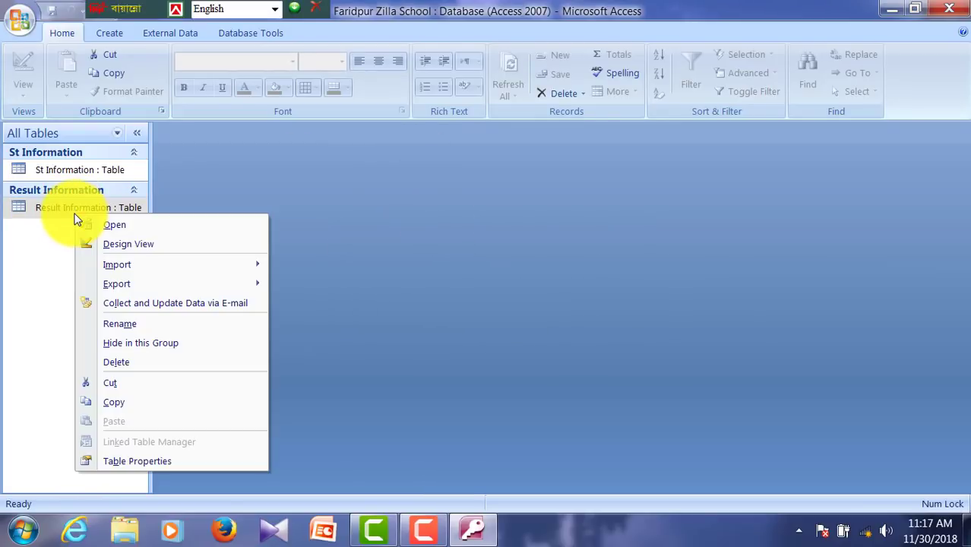
left_click(120, 248)
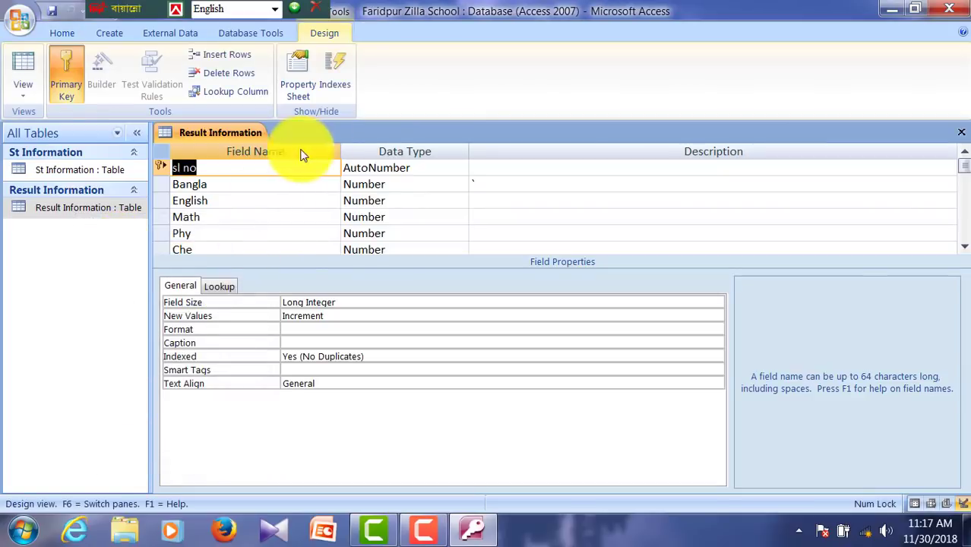
scroll(296, 228, "down", 3)
scroll(221, 220, "up", 3)
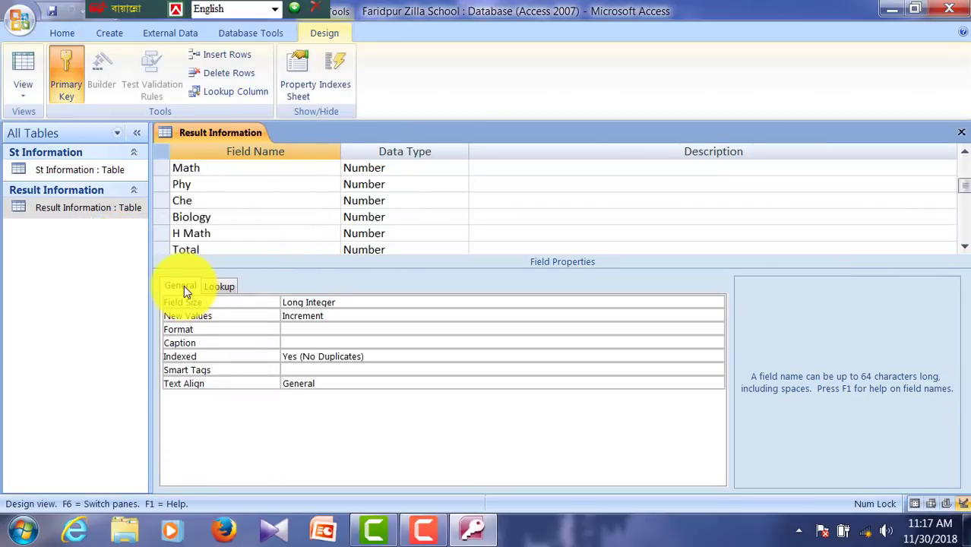
scroll(213, 231, "down", 2)
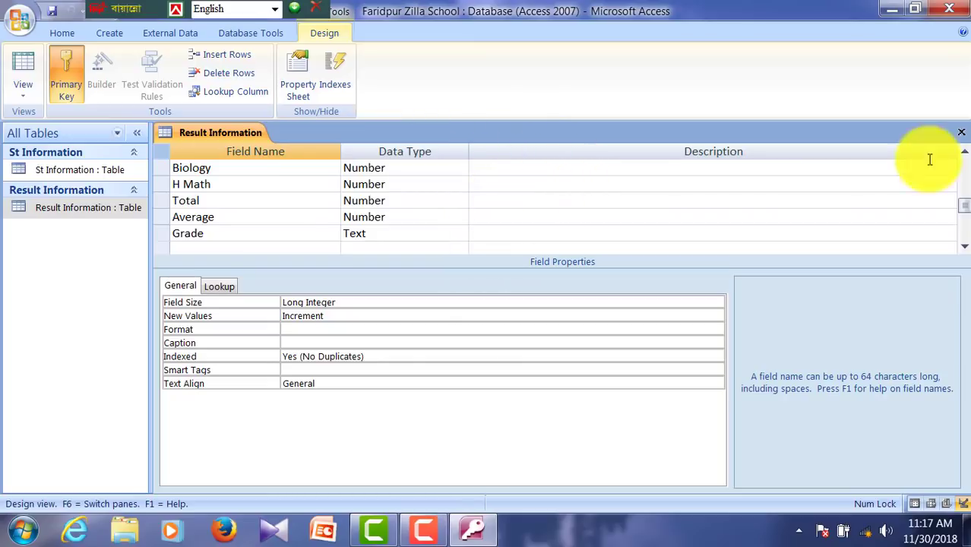
left_click(961, 132)
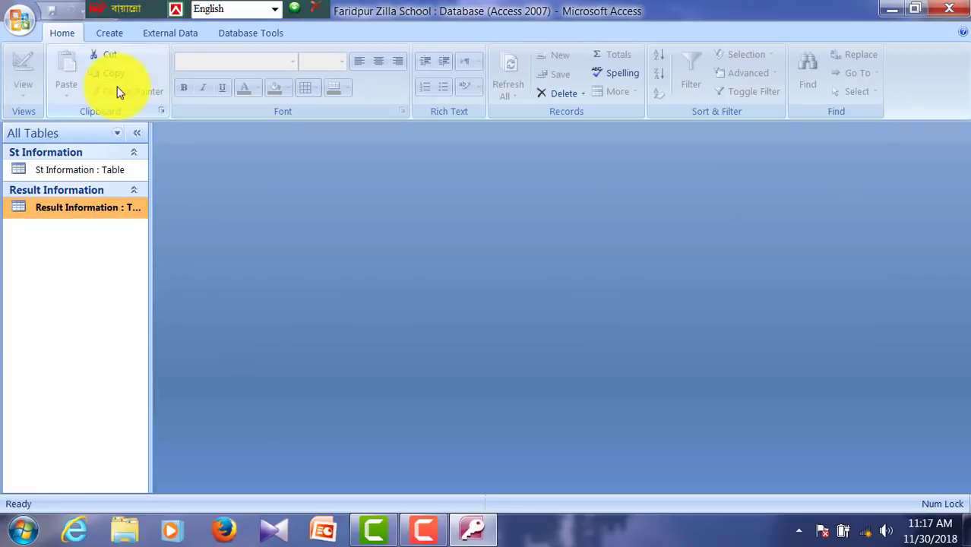
Start a Query Design, add the Result Information table from Show Table, and select its sl no field
left_click(106, 29)
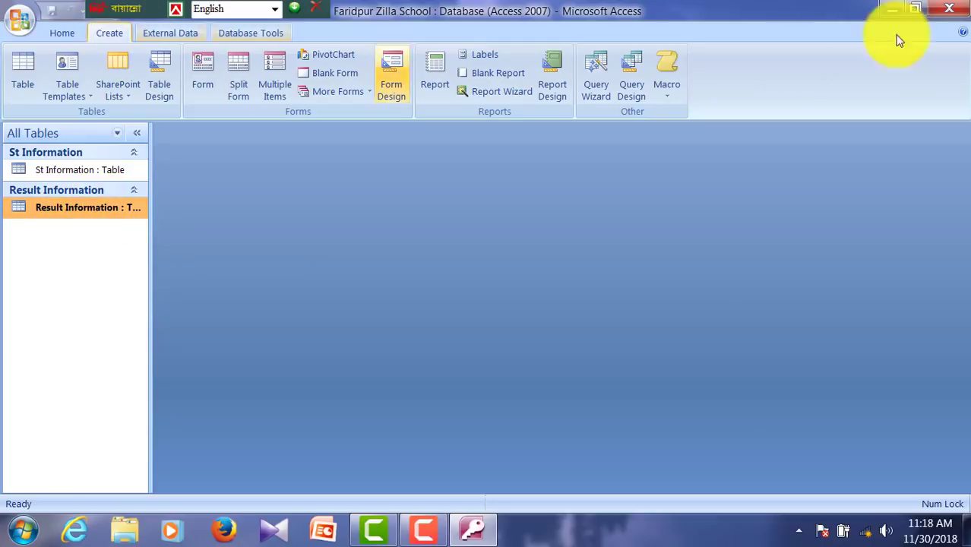
left_click(638, 93)
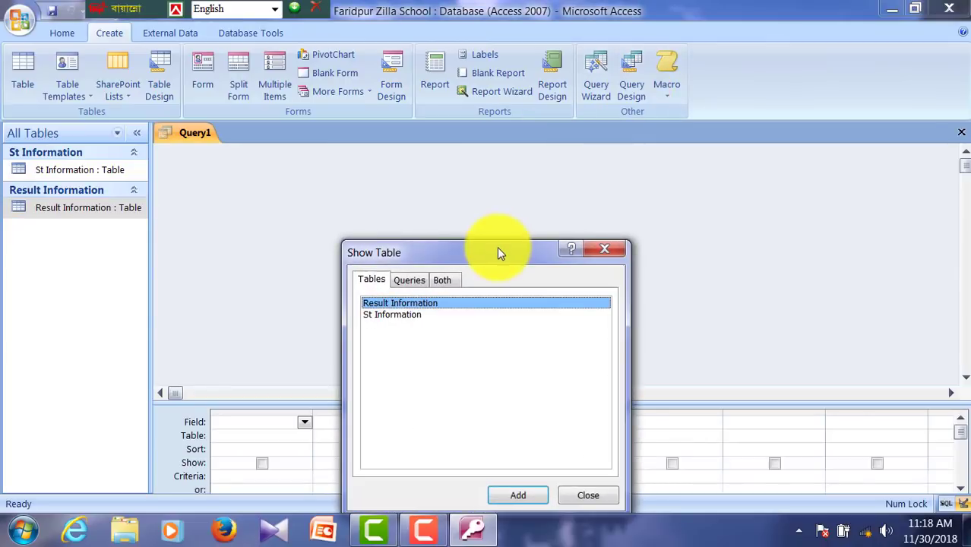
left_click_drag(498, 252, 529, 118)
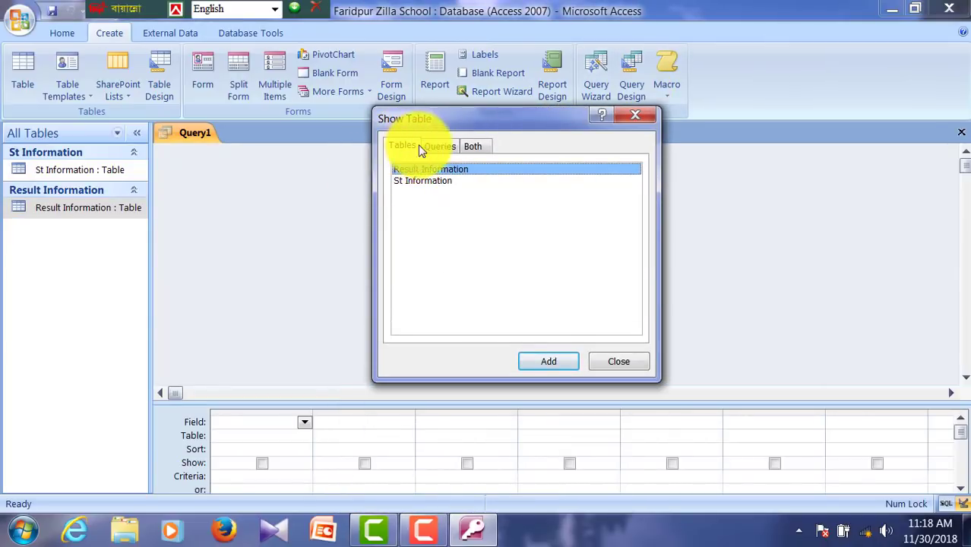
left_click(422, 182)
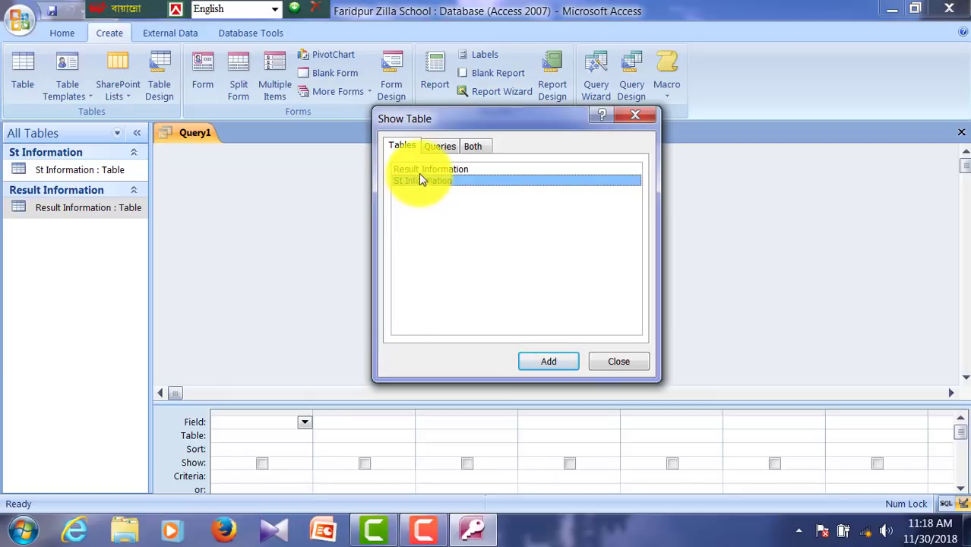
left_click(419, 168)
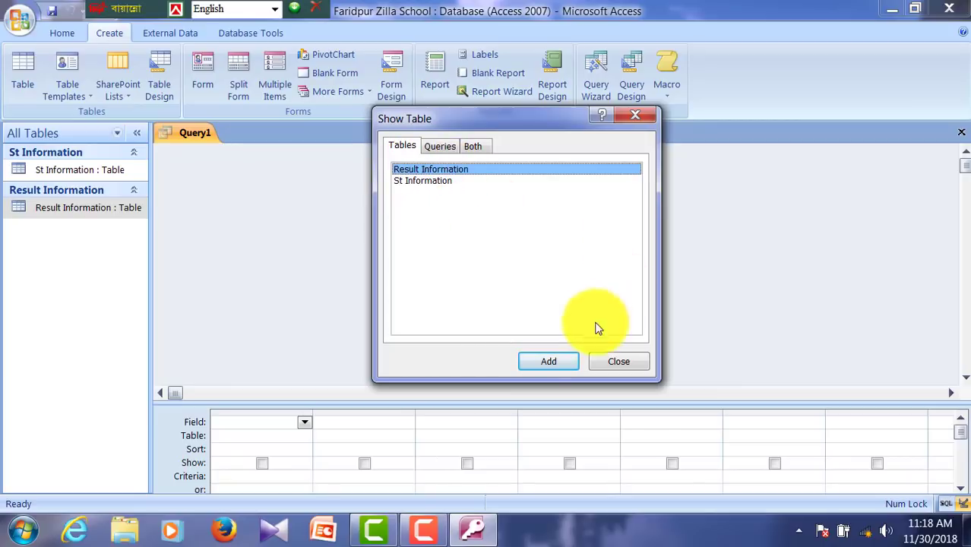
left_click(550, 362)
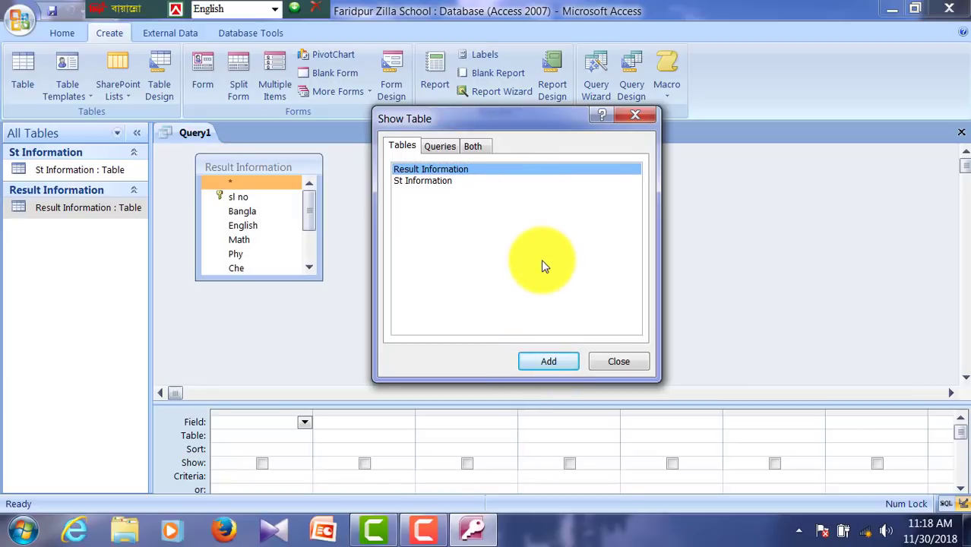
left_click(608, 367)
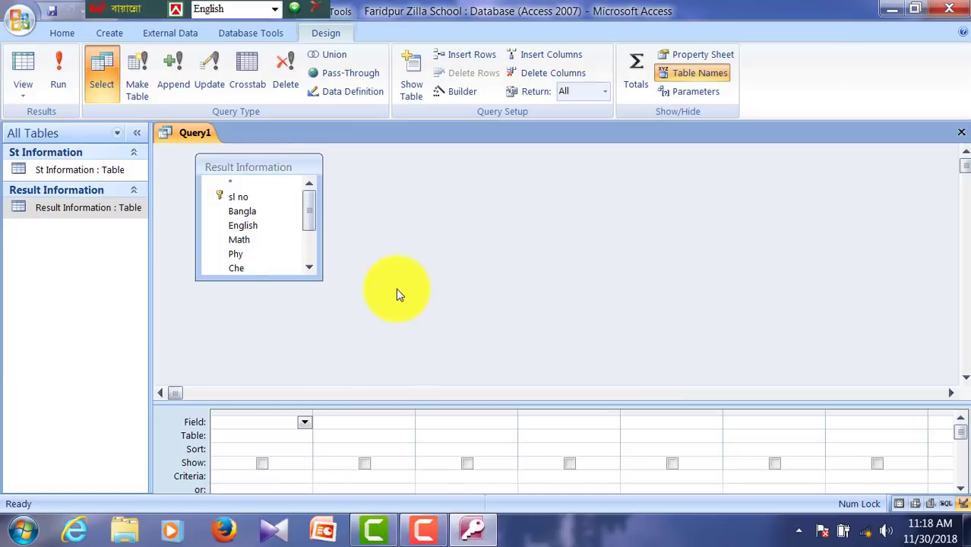
left_click(243, 199)
left_click(242, 199)
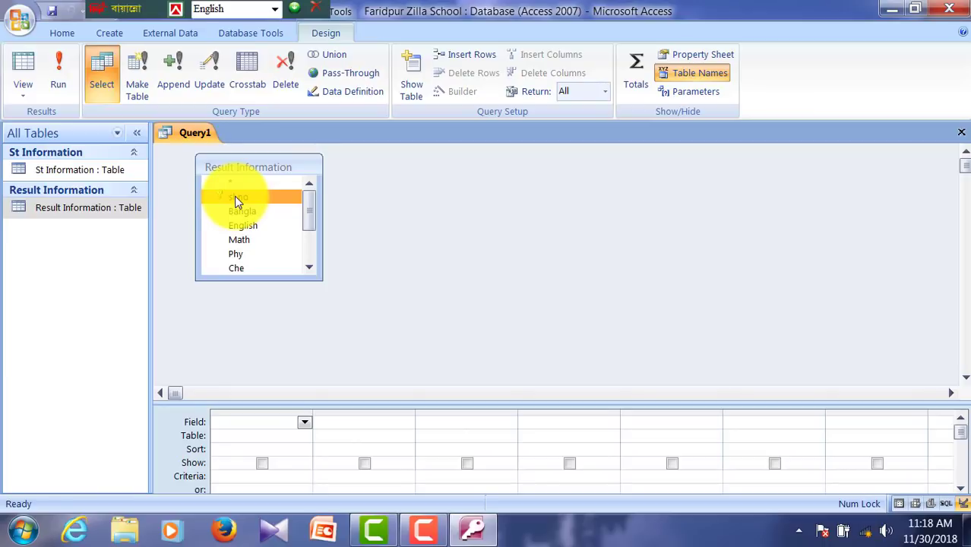
key("shift+Down")
key("shift+Down")
key("shift+Down")
key("shift+Down")
key("shift+Down")
key("shift+Down")
key("shift+Down")
key("shift+Down")
key("shift+Down")
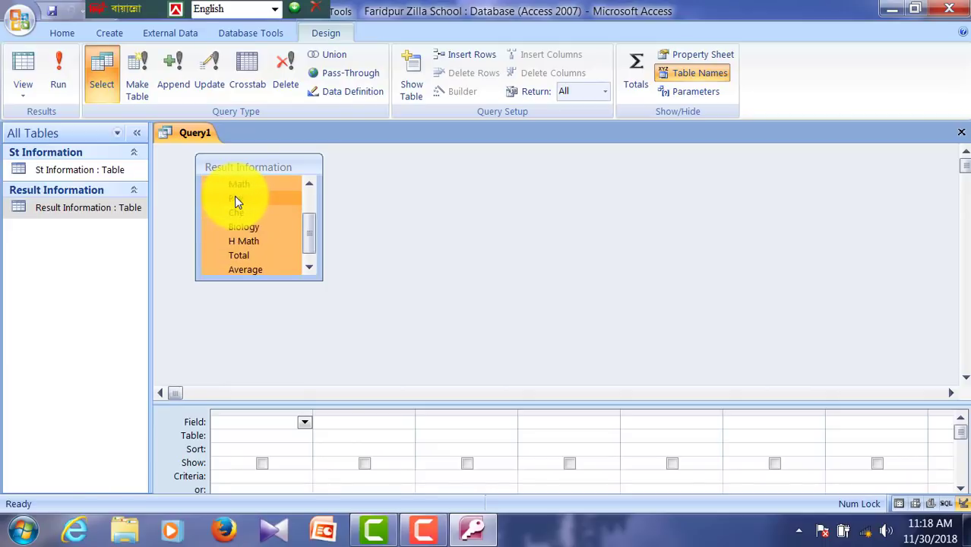
key("shift+Down")
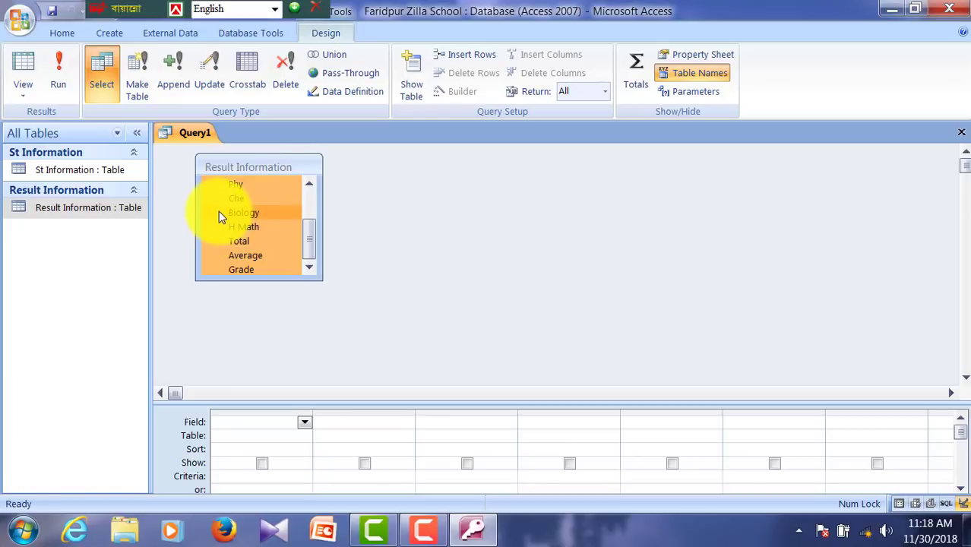
left_click_drag(218, 215, 235, 430)
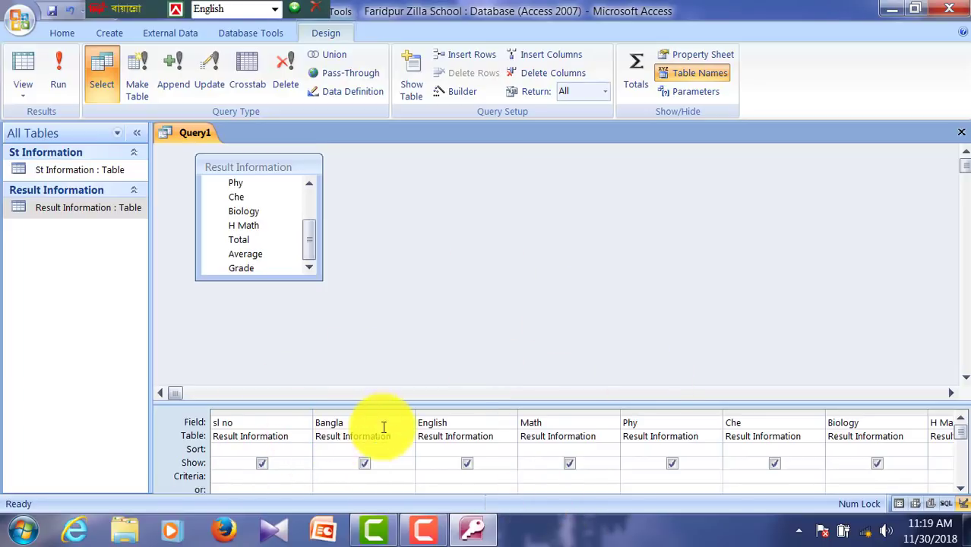
Open the Bangla field's properties and set Format to Standard with a fixed Decimal Places value
right_click(332, 424)
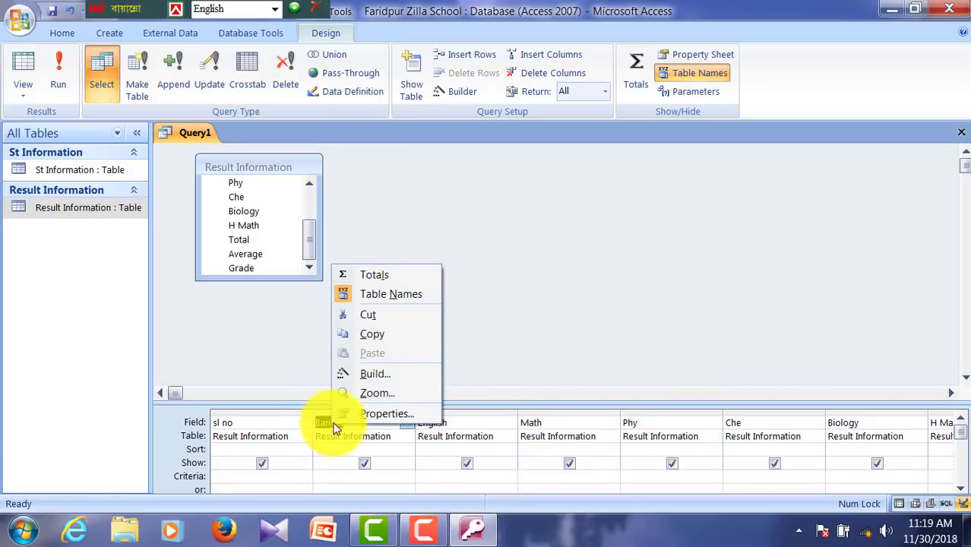
left_click(384, 414)
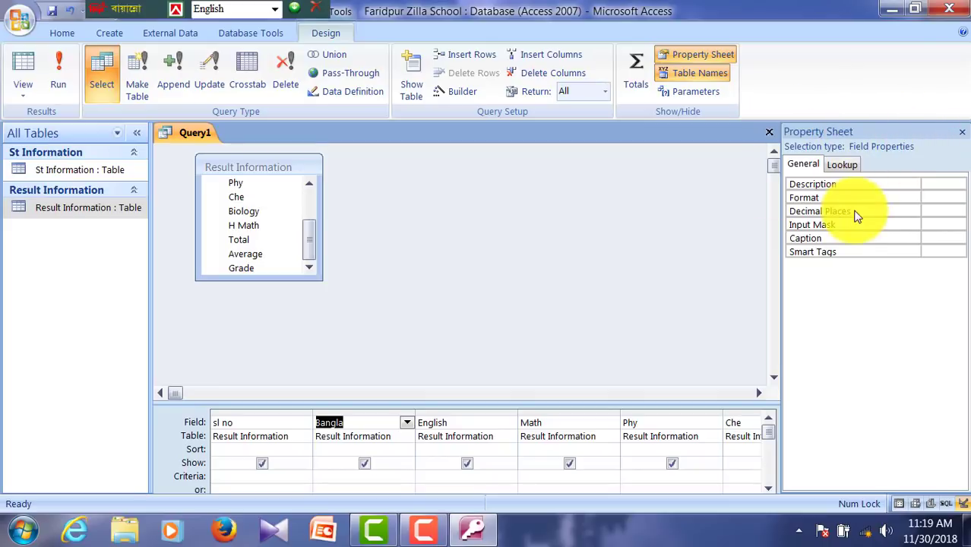
left_click(934, 195)
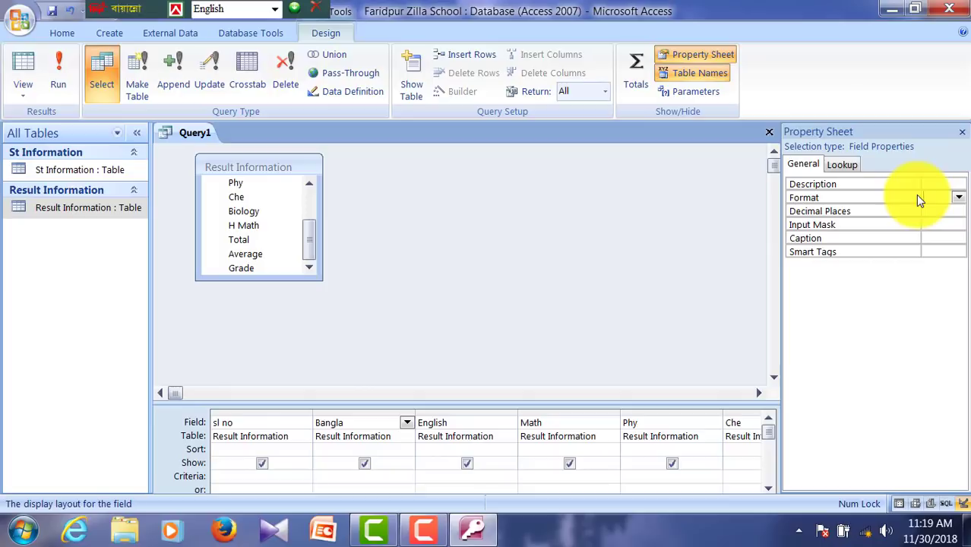
left_click(959, 200)
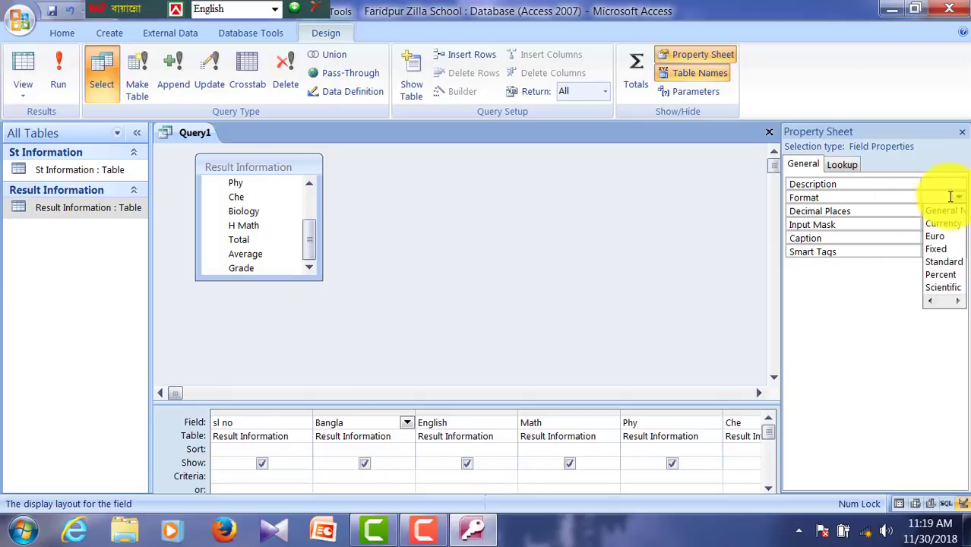
left_click(936, 263)
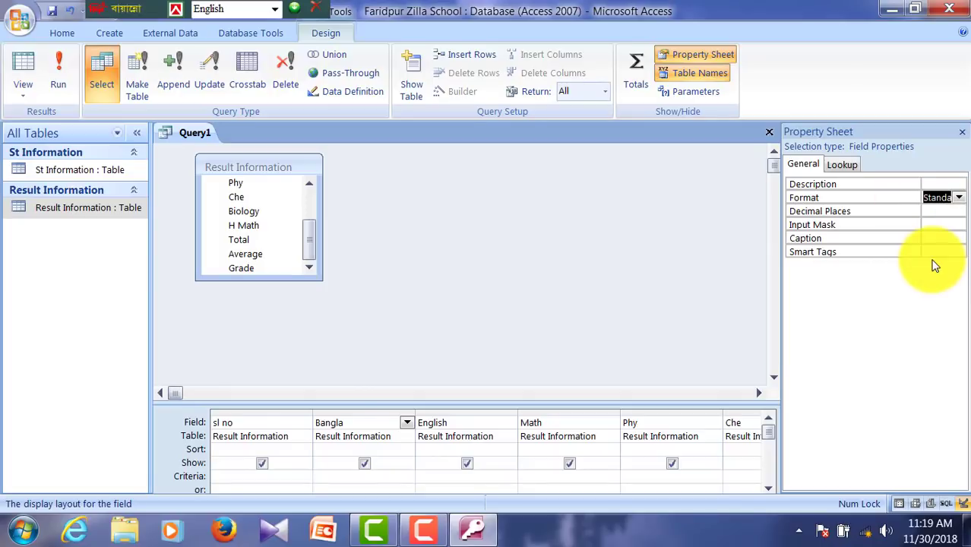
left_click(943, 211)
left_click(959, 213)
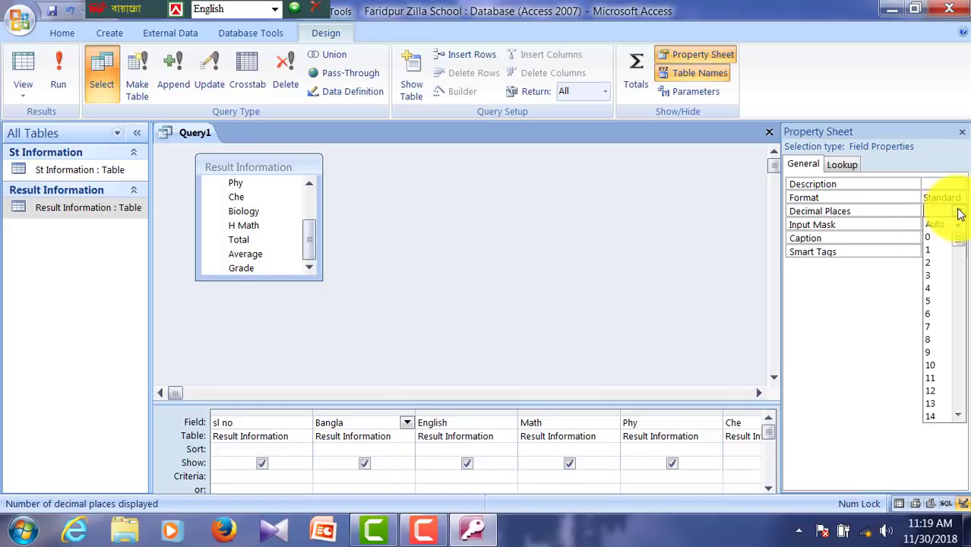
left_click(935, 236)
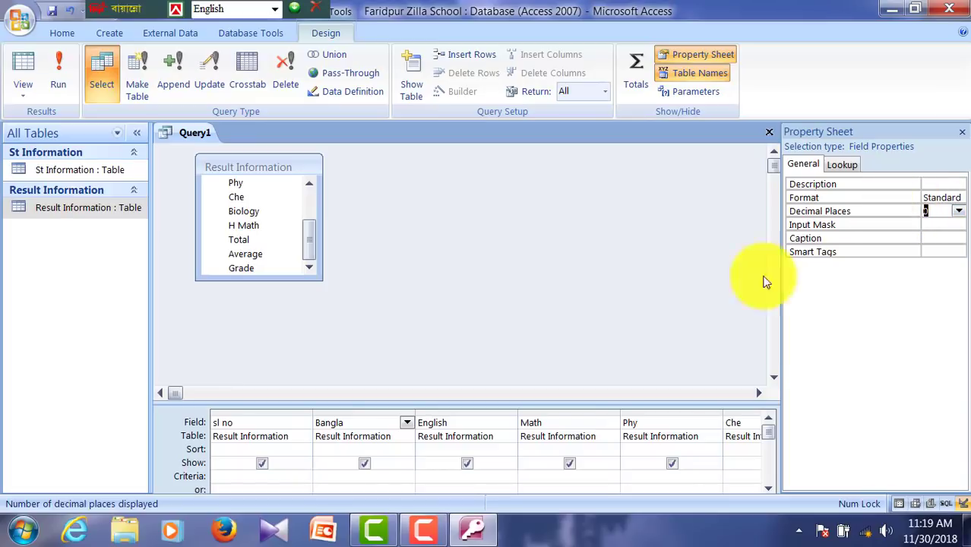
Give the English field Standard format with 0 decimal places
left_click(468, 420)
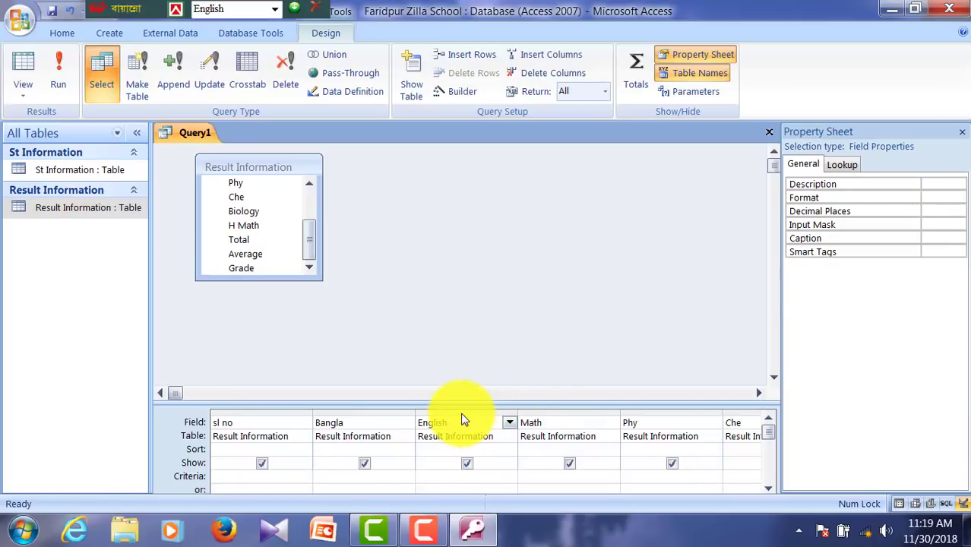
left_click(961, 199)
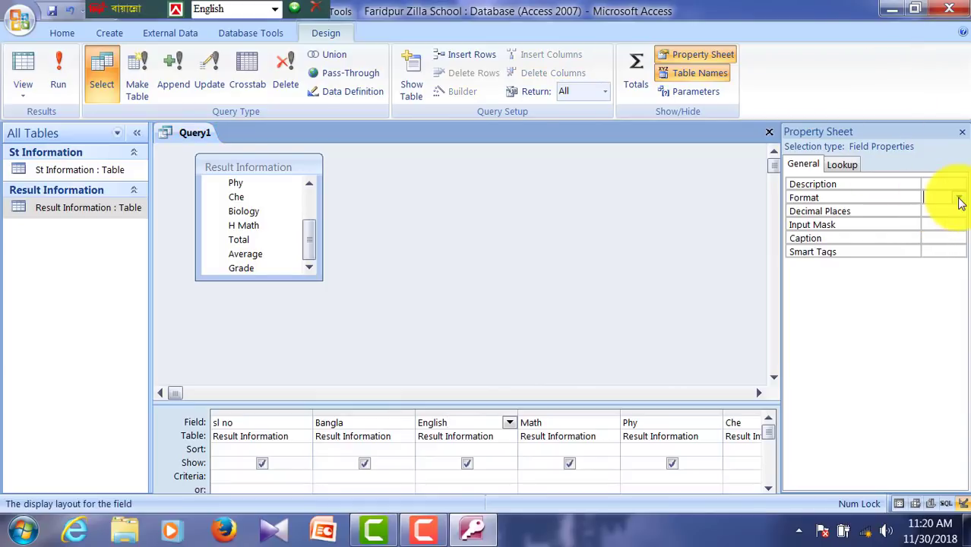
left_click(959, 198)
left_click(941, 262)
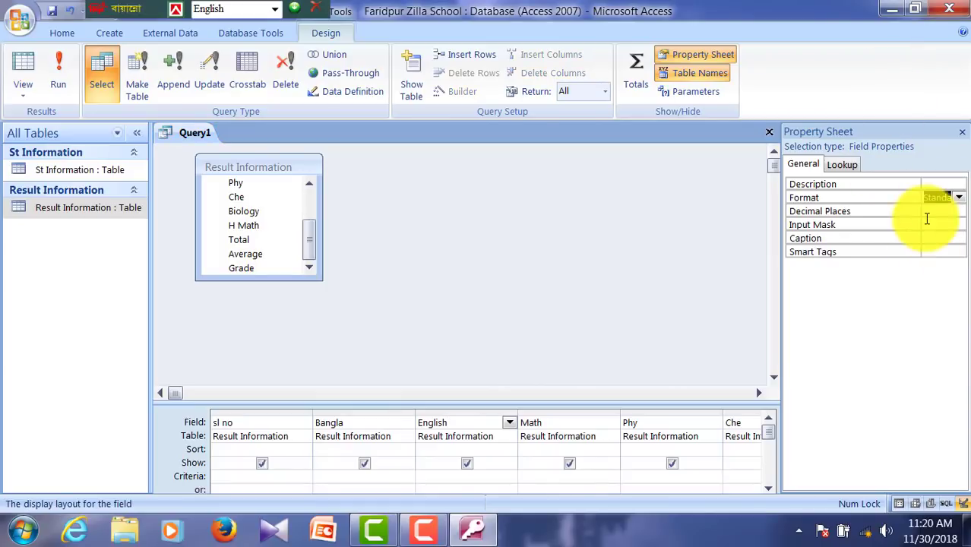
left_click(941, 213)
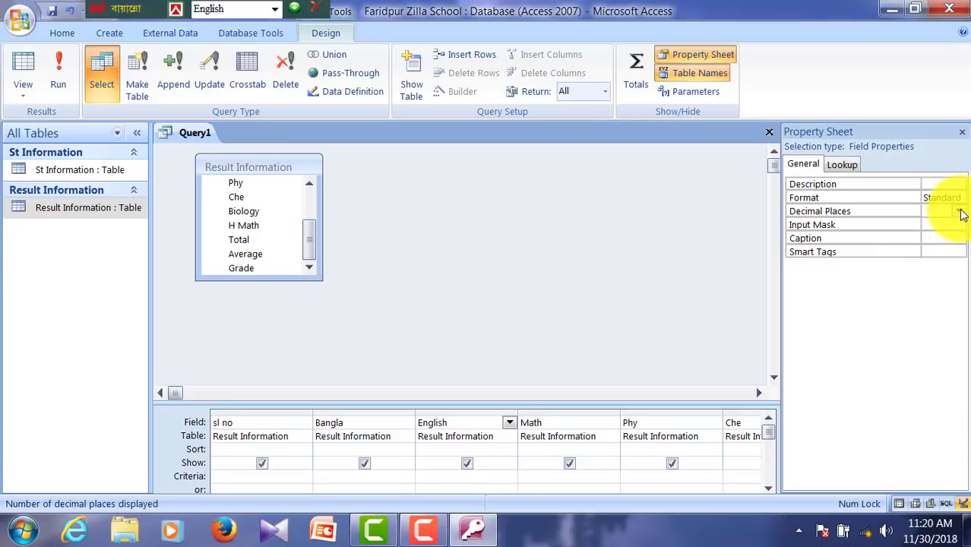
left_click(959, 212)
left_click(927, 238)
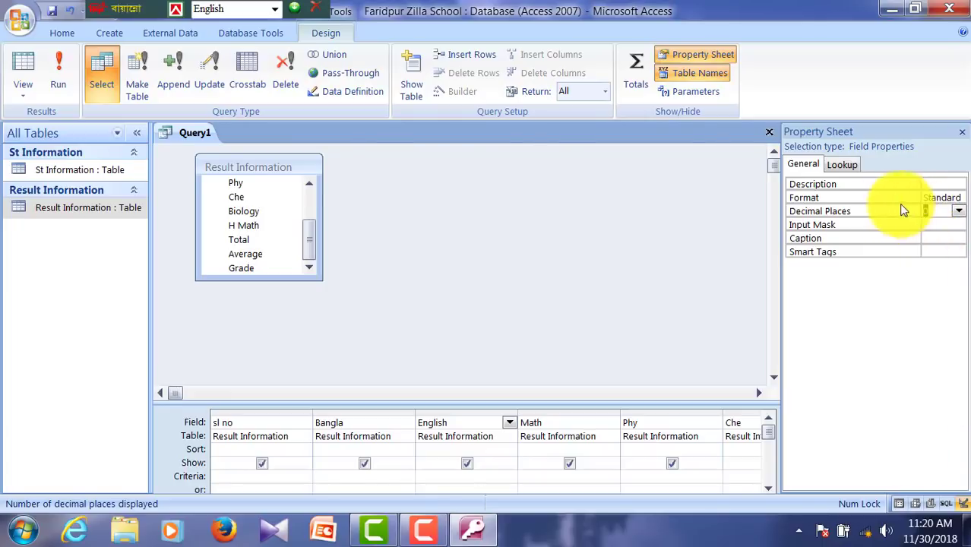
key("Tab")
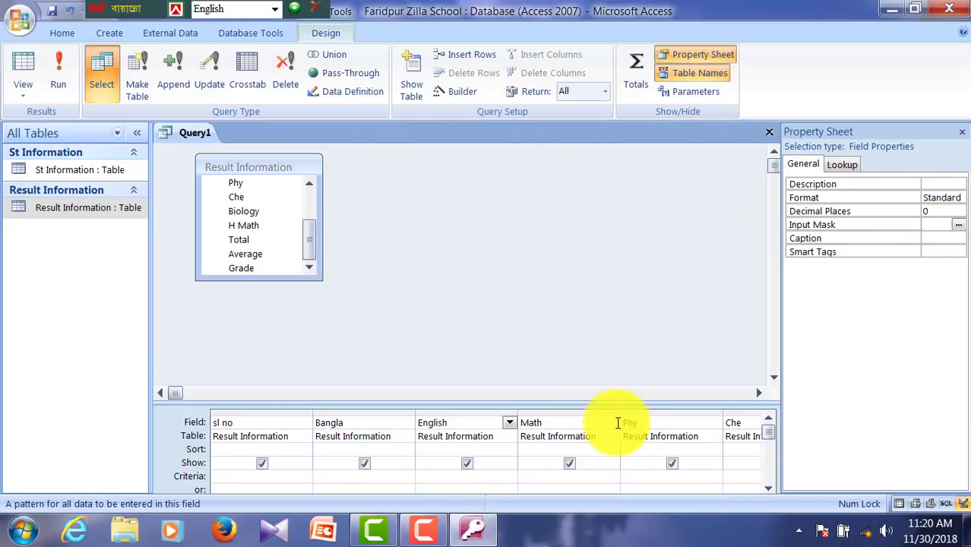
Give the Math field Standard format and choose its decimal places
left_click(580, 422)
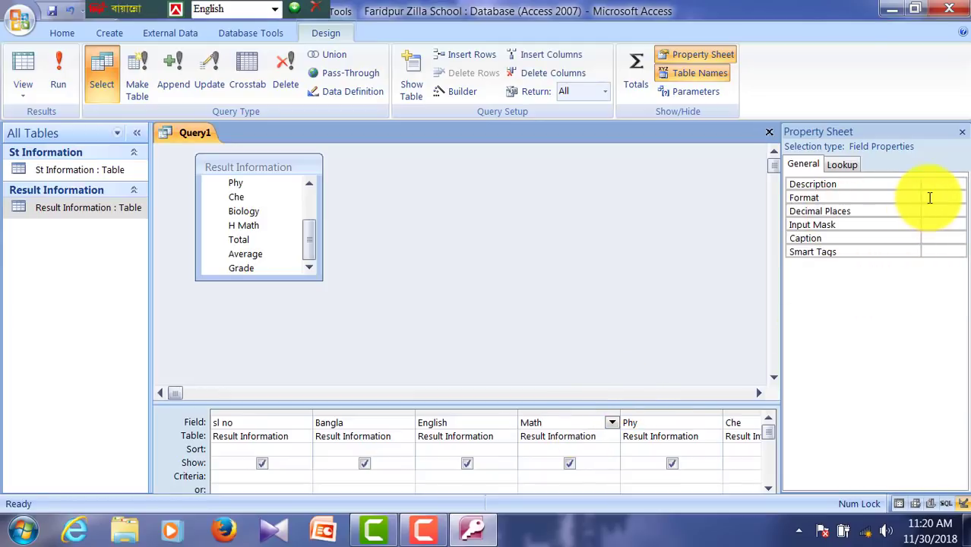
left_click(916, 198)
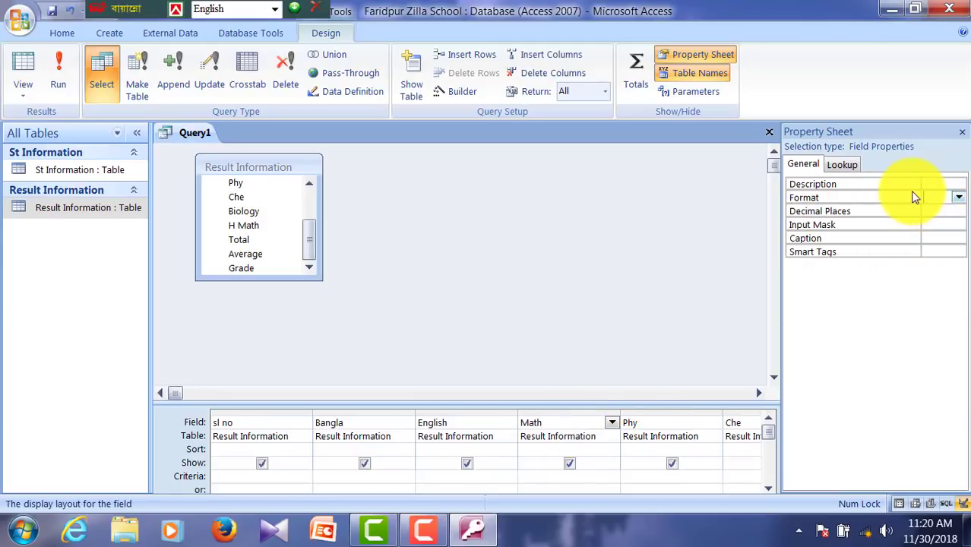
left_click(960, 198)
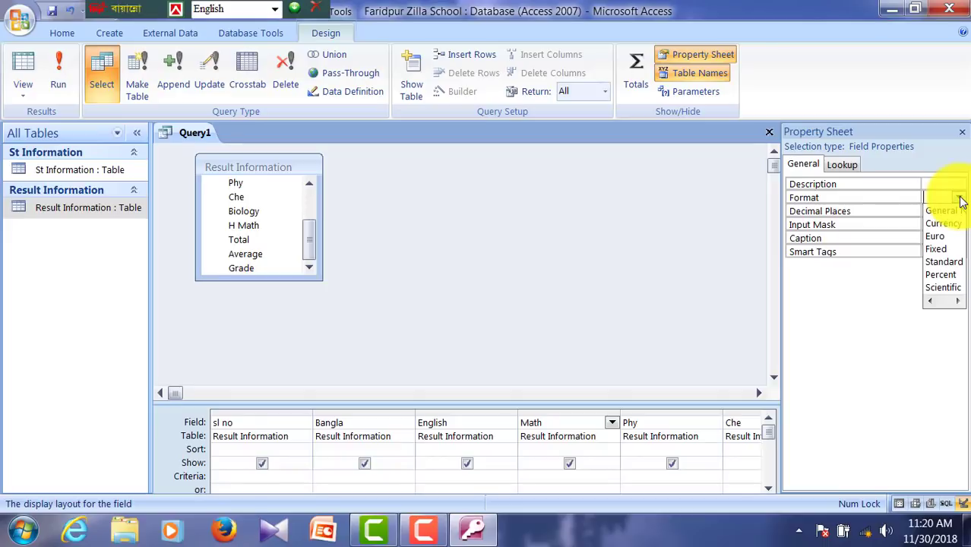
left_click(943, 262)
left_click(951, 211)
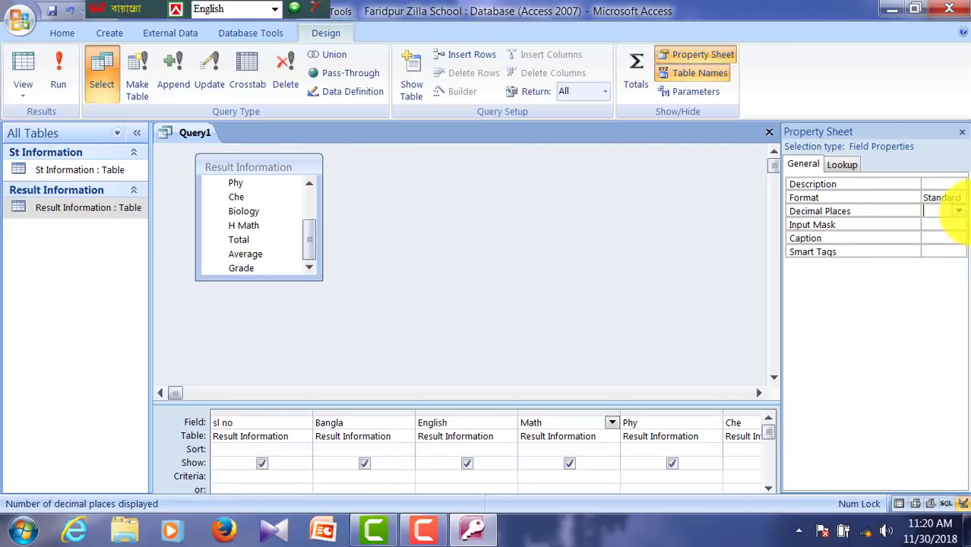
left_click(959, 211)
left_click(936, 239)
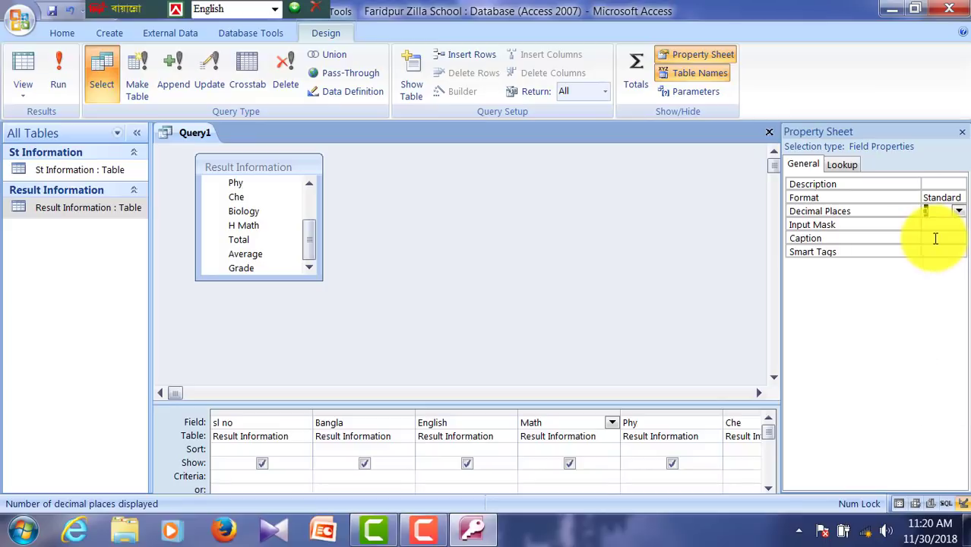
Give the Phy field Standard format with 2 decimal places
left_click(655, 423)
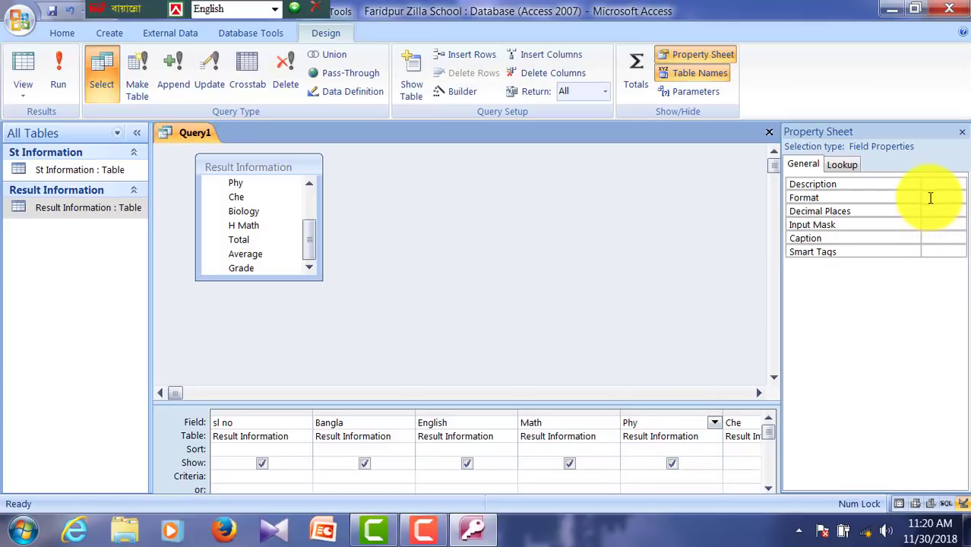
left_click(930, 198)
left_click(959, 198)
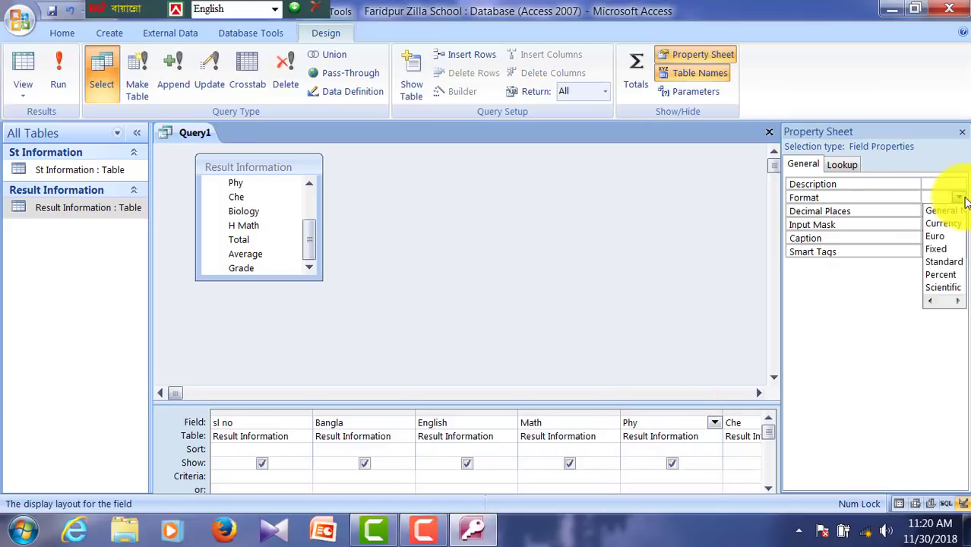
left_click(948, 260)
left_click(949, 212)
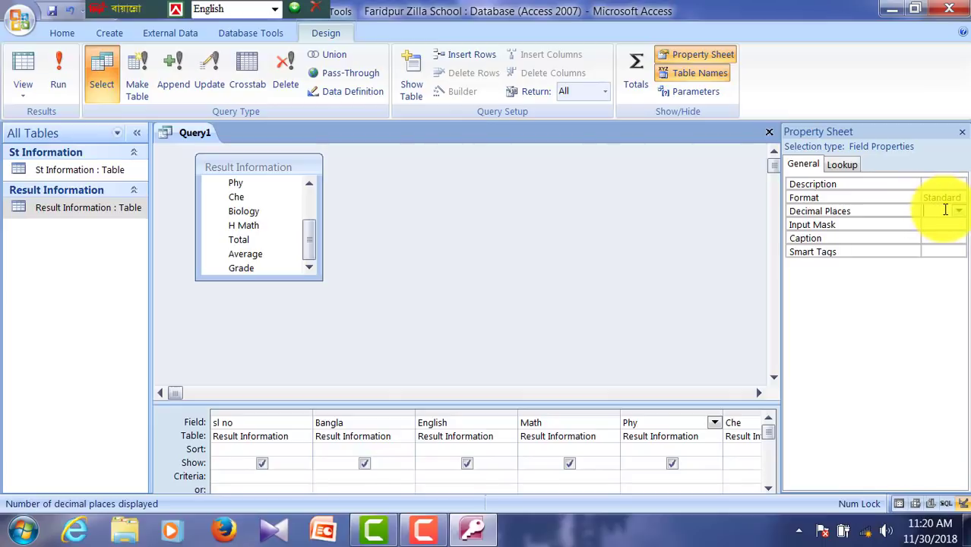
left_click(959, 212)
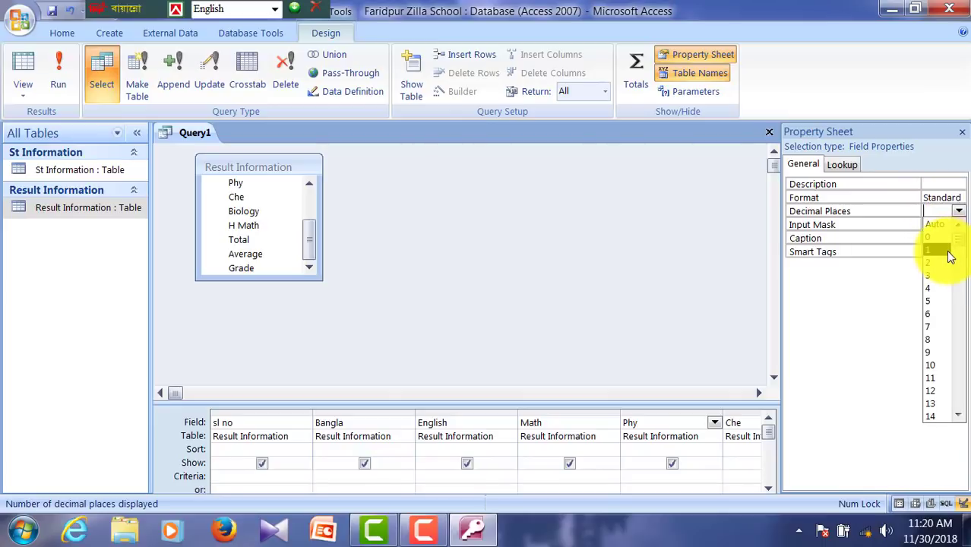
left_click(938, 262)
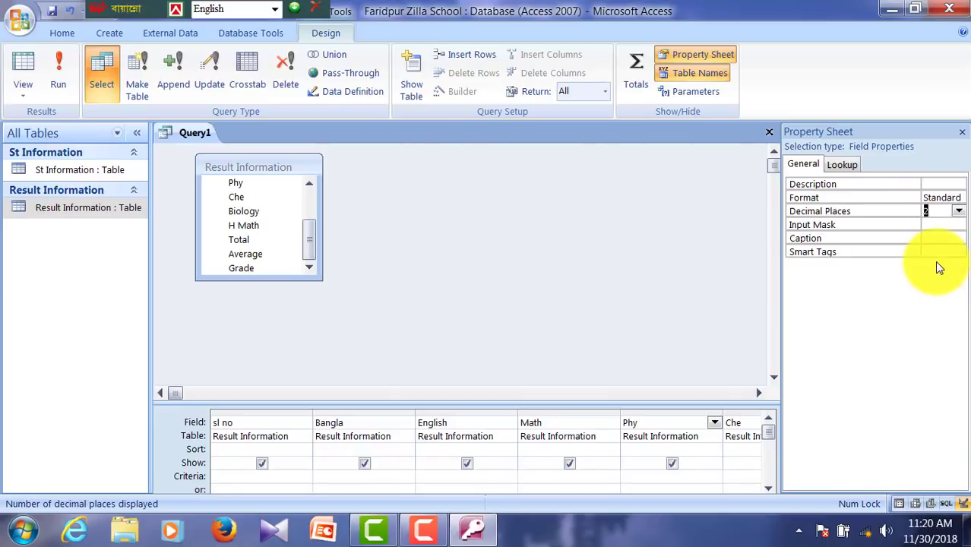
Give the Che field Standard format with 0 decimal places
left_click(674, 423)
key("Tab")
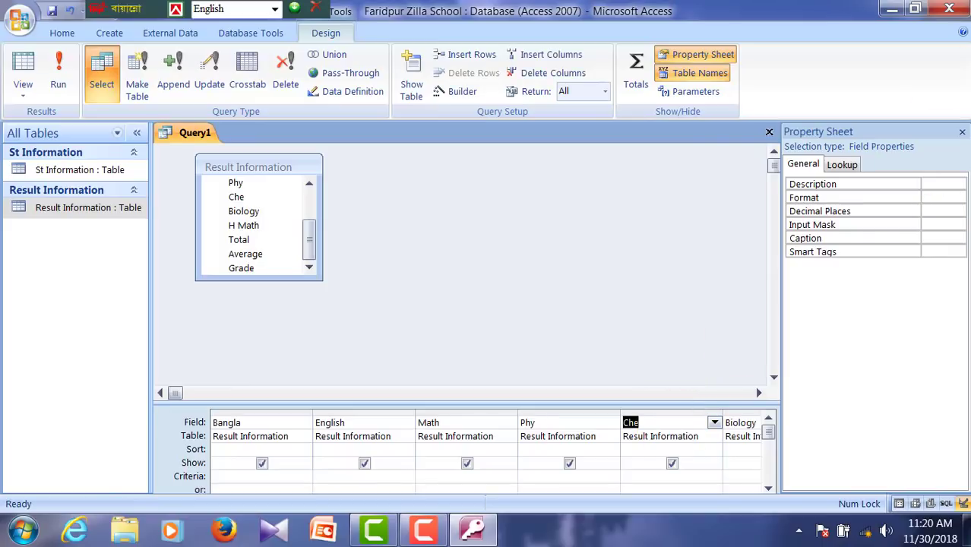
left_click(926, 199)
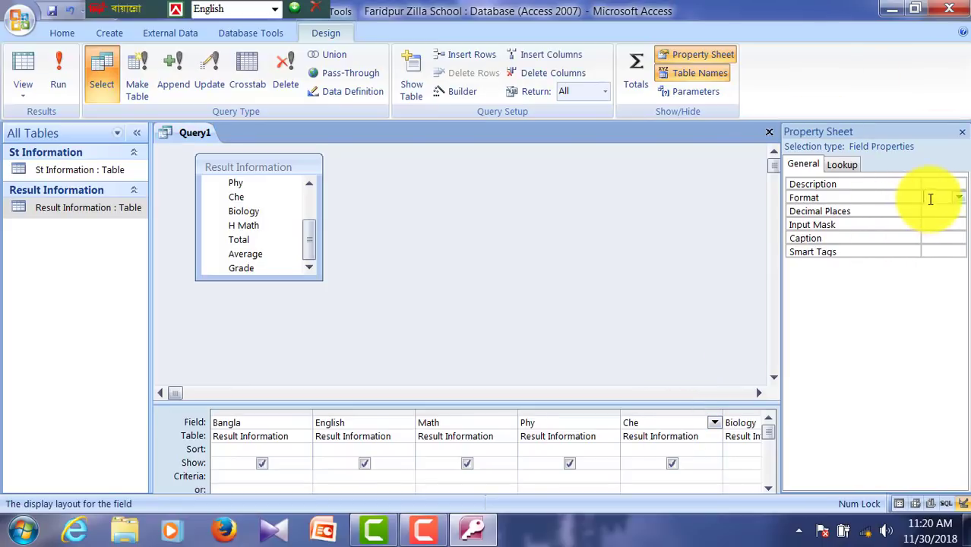
left_click(959, 198)
left_click(944, 261)
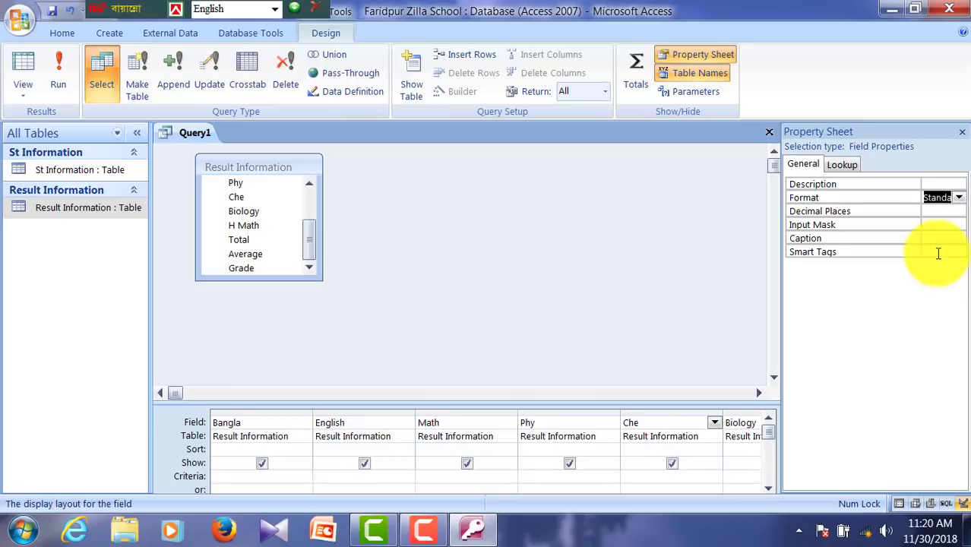
left_click(951, 215)
left_click(959, 212)
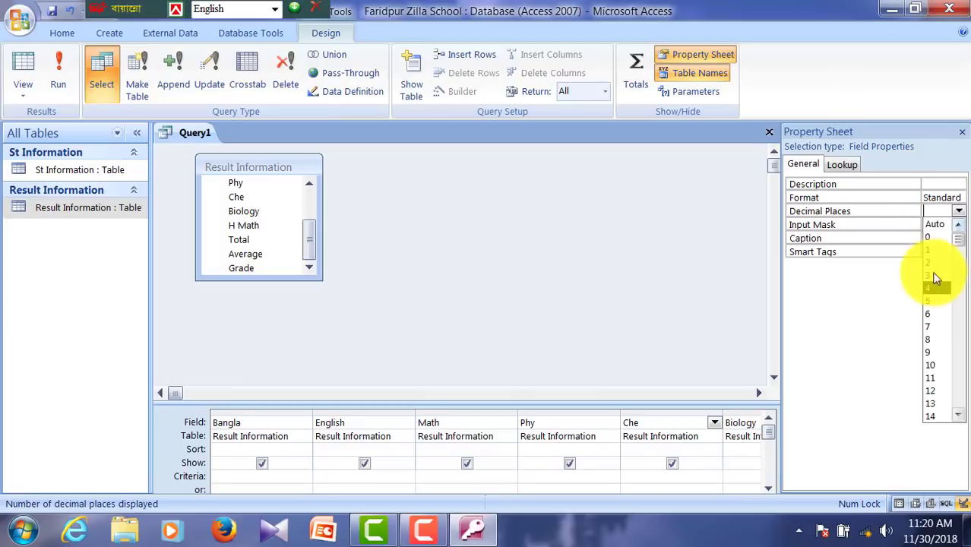
left_click(935, 238)
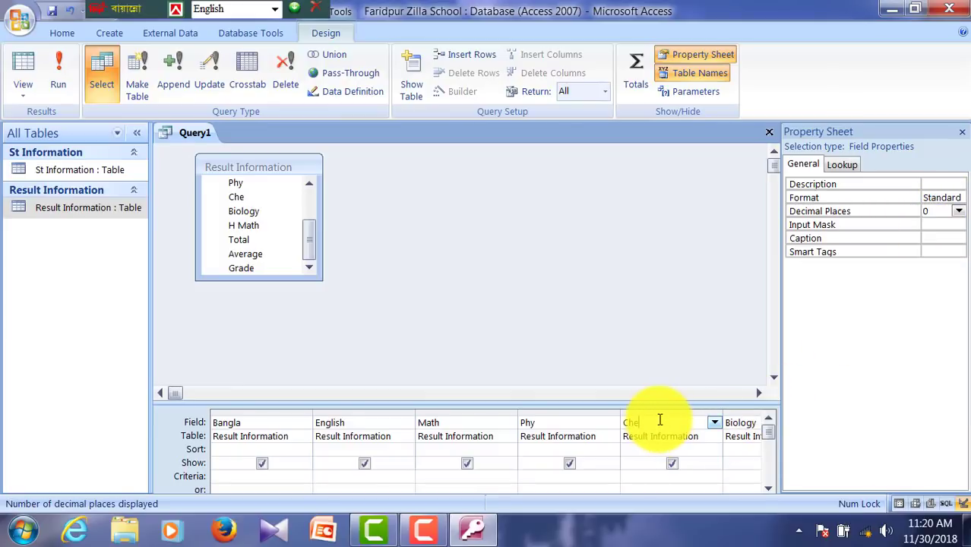
Give the Biology field Standard format with 0 decimal places
left_click(653, 424)
key("Tab")
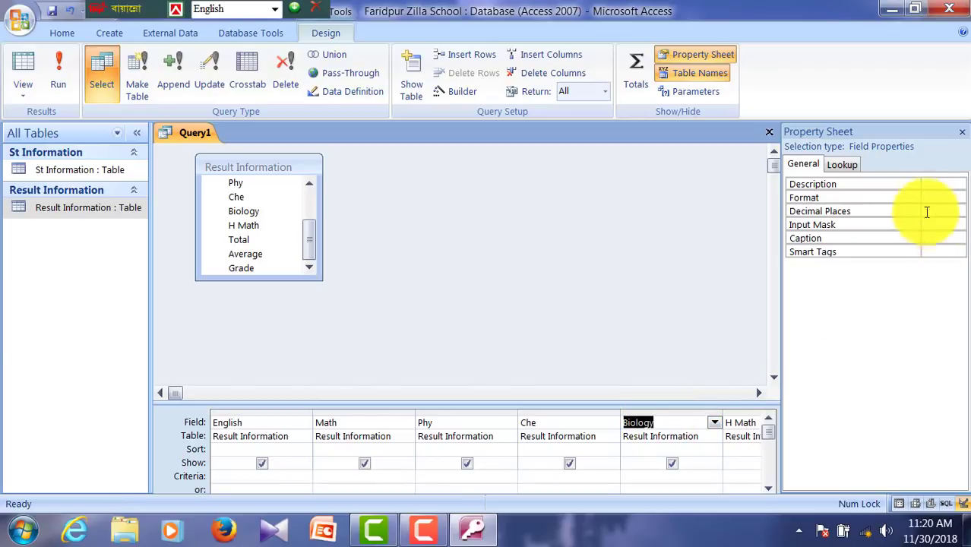
left_click(933, 197)
left_click(959, 198)
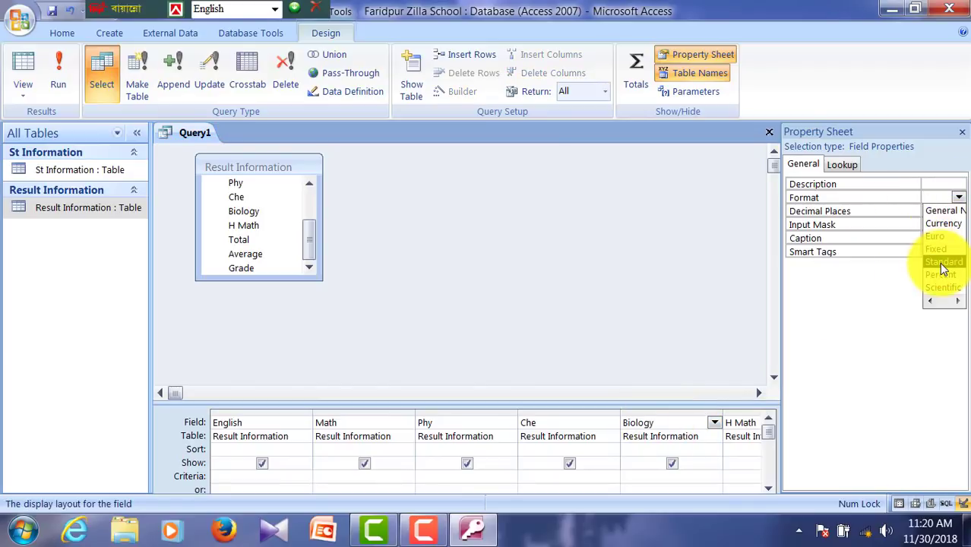
left_click(942, 262)
left_click(963, 212)
left_click(960, 212)
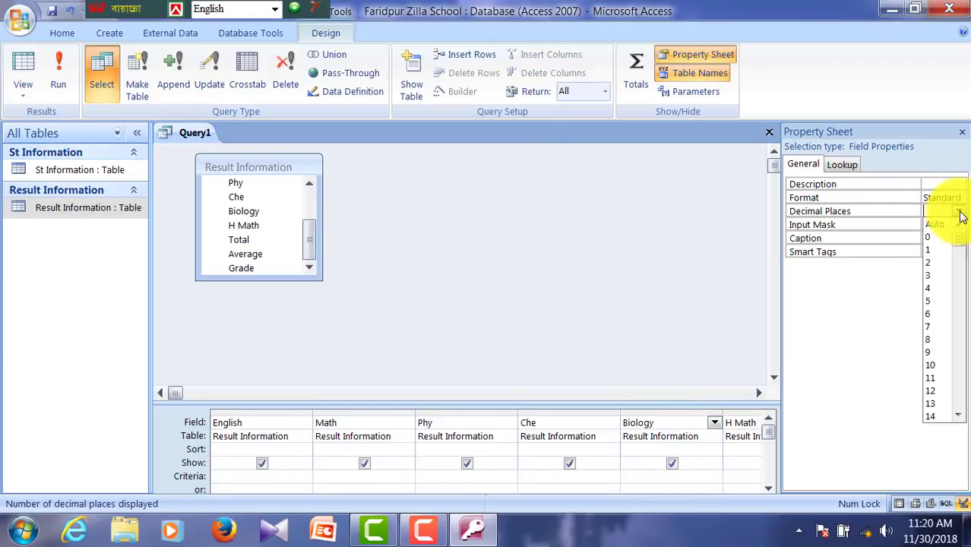
left_click(934, 239)
key("Return")
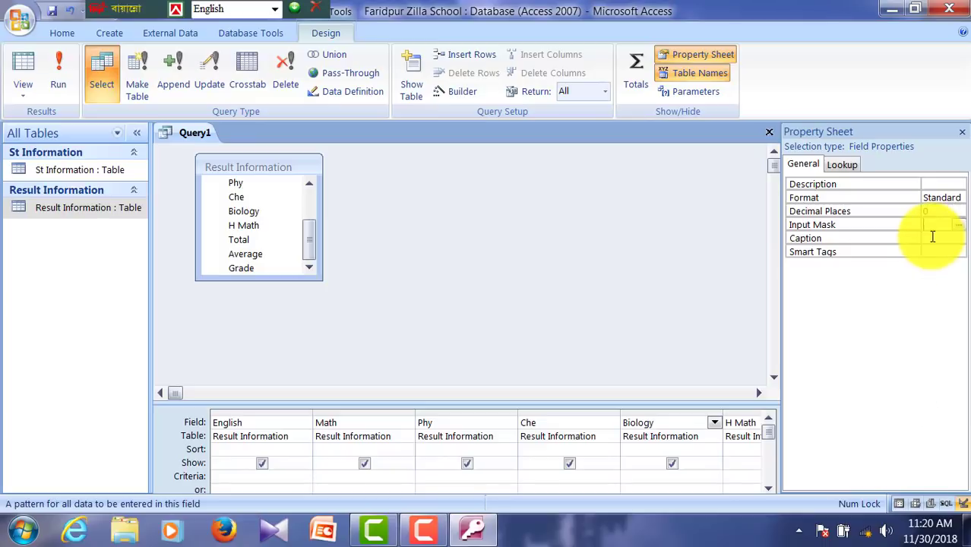
Give the H Math field Standard format with 0 decimal places
left_click(646, 423)
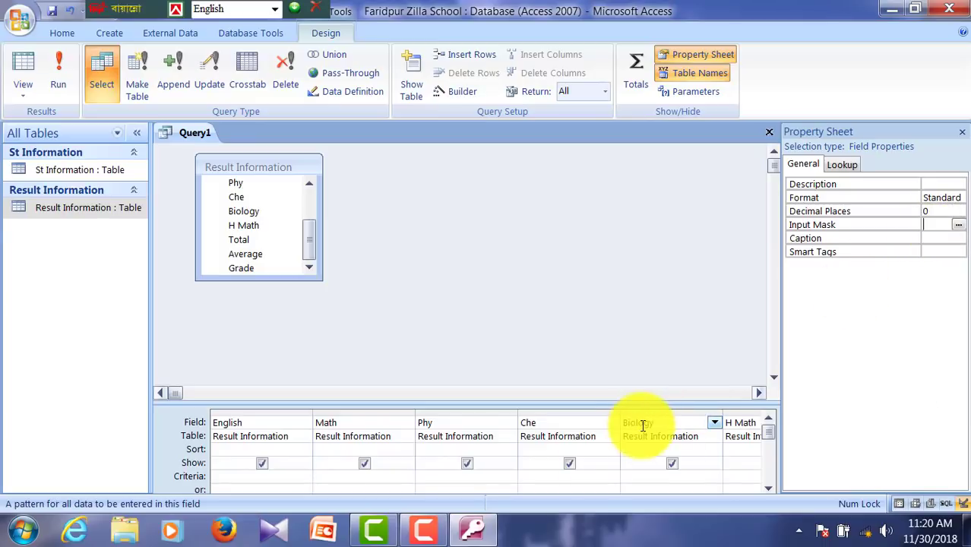
key("Tab")
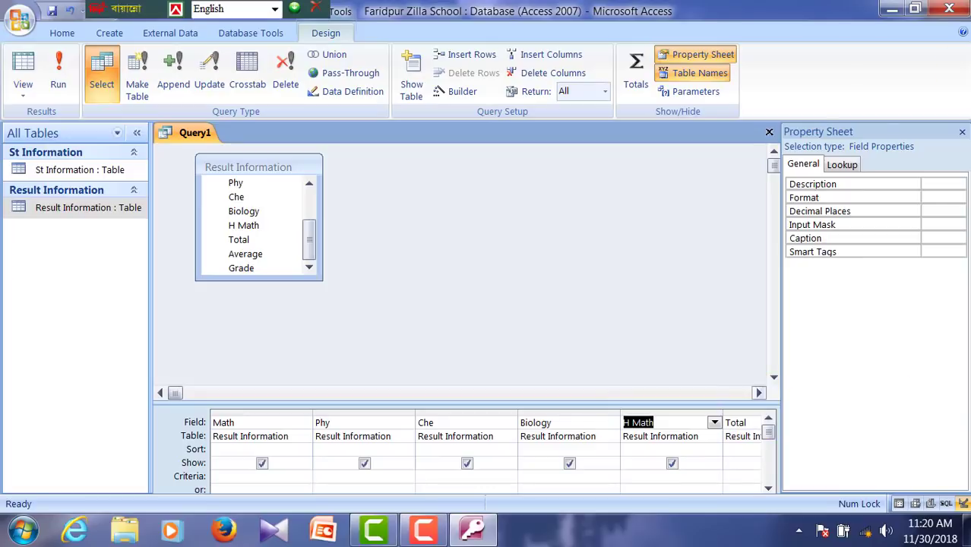
left_click(945, 200)
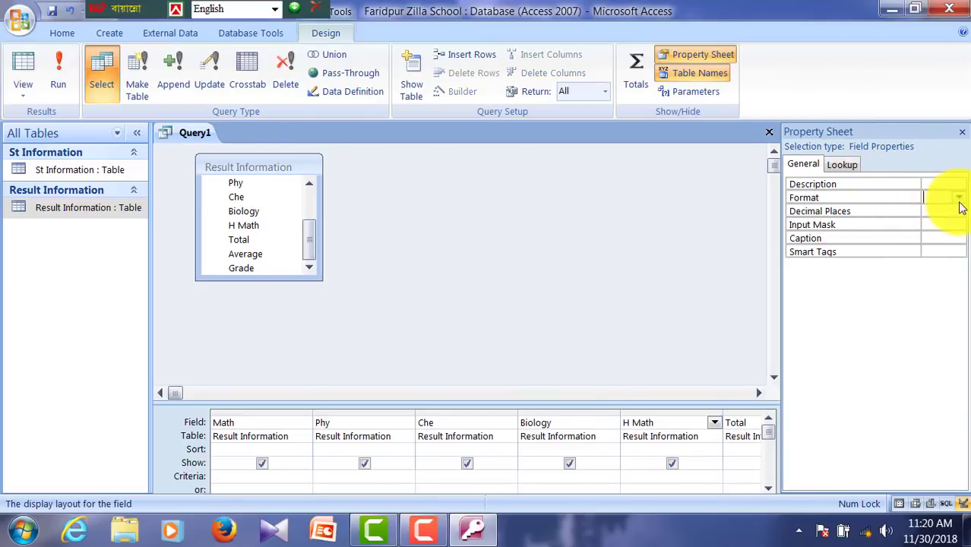
left_click(959, 197)
left_click(952, 262)
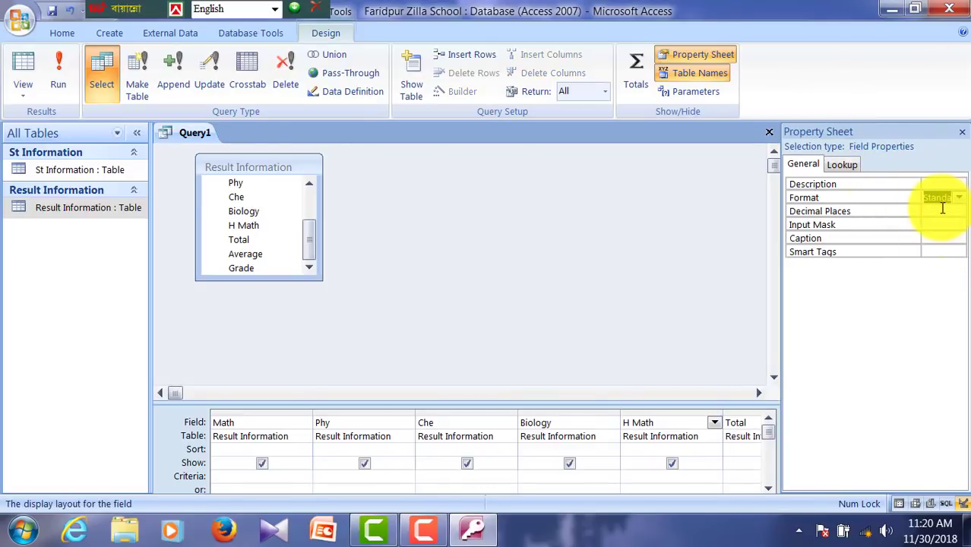
left_click(958, 215)
left_click(959, 212)
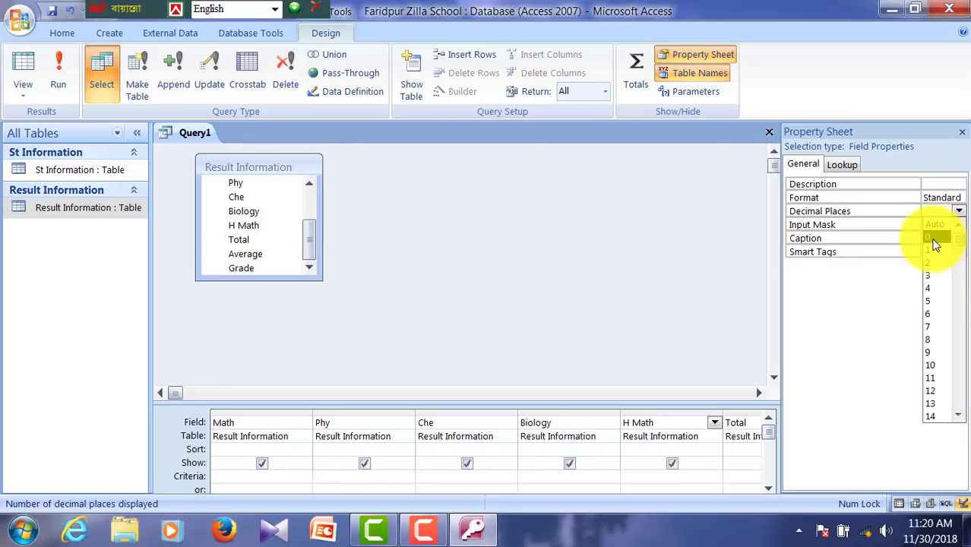
left_click(937, 238)
Give the Total field Standard format with 0 decimal places
left_click(665, 423)
key("Tab")
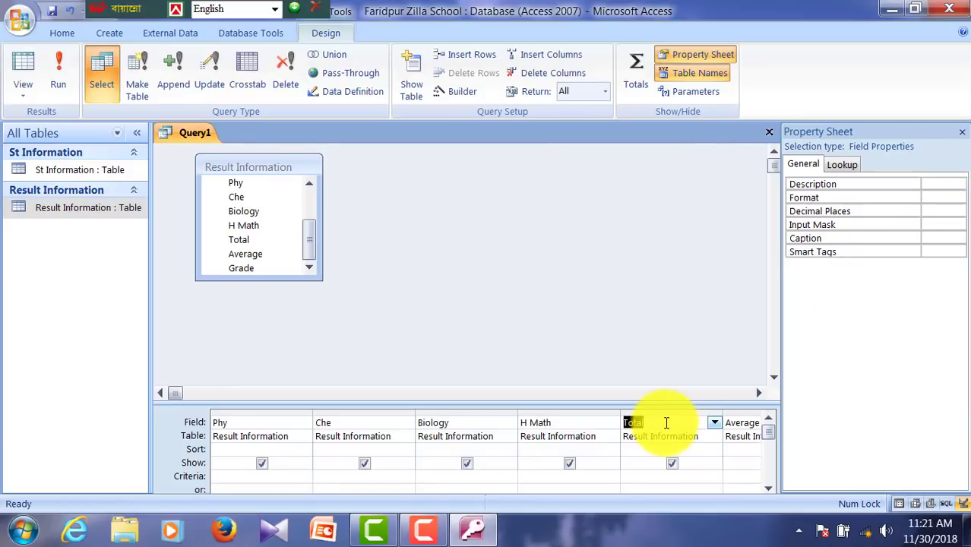
left_click(929, 197)
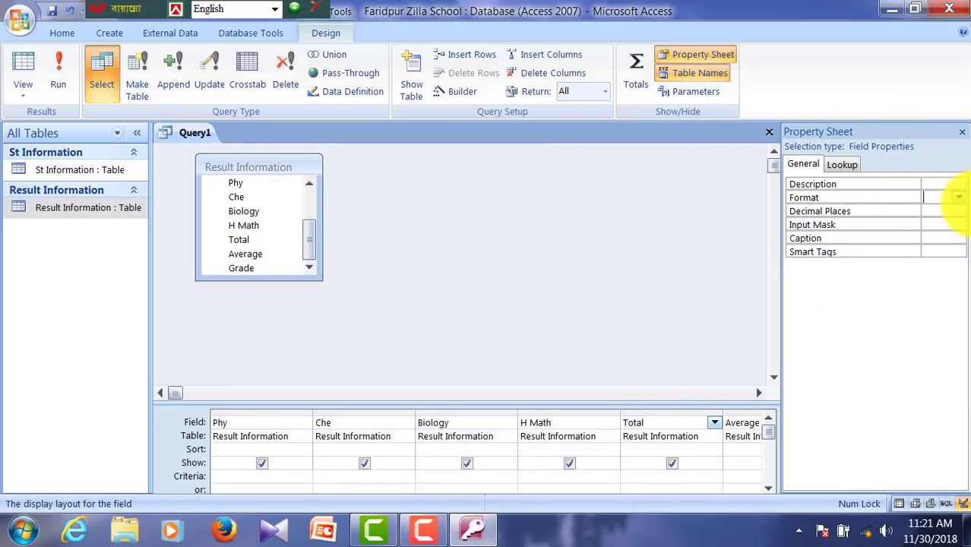
left_click(957, 199)
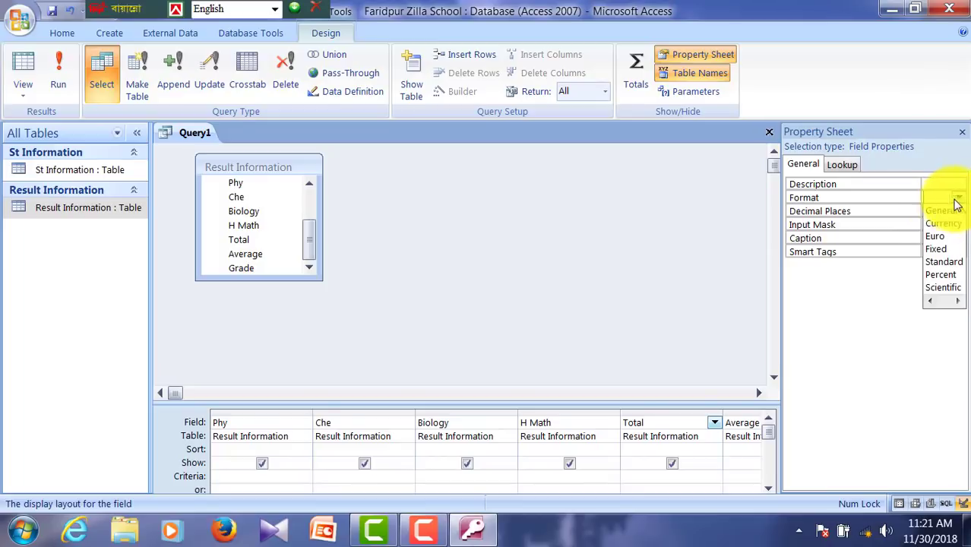
left_click(943, 262)
left_click(940, 213)
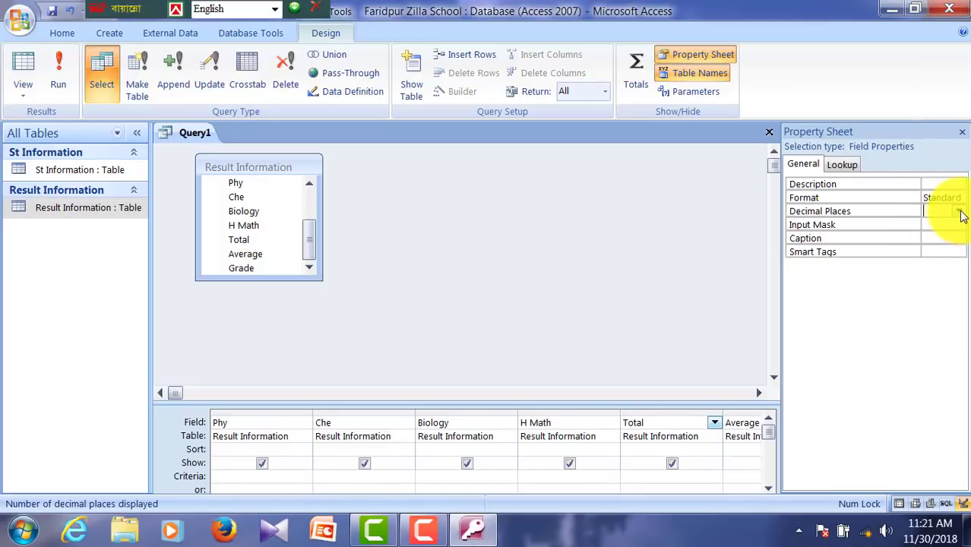
left_click(959, 212)
left_click(929, 233)
Give the Average field Standard format with 2 decimal places
left_click(921, 224)
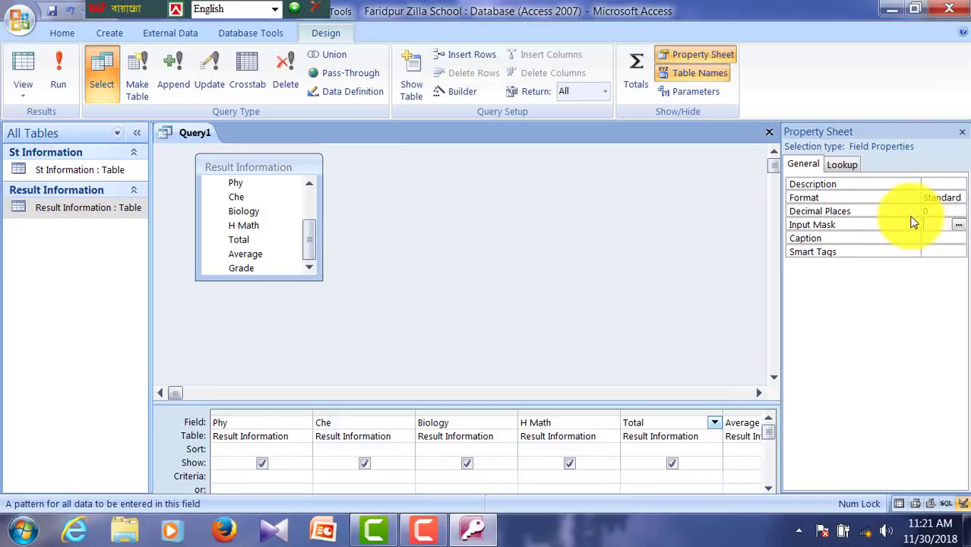
left_click(633, 315)
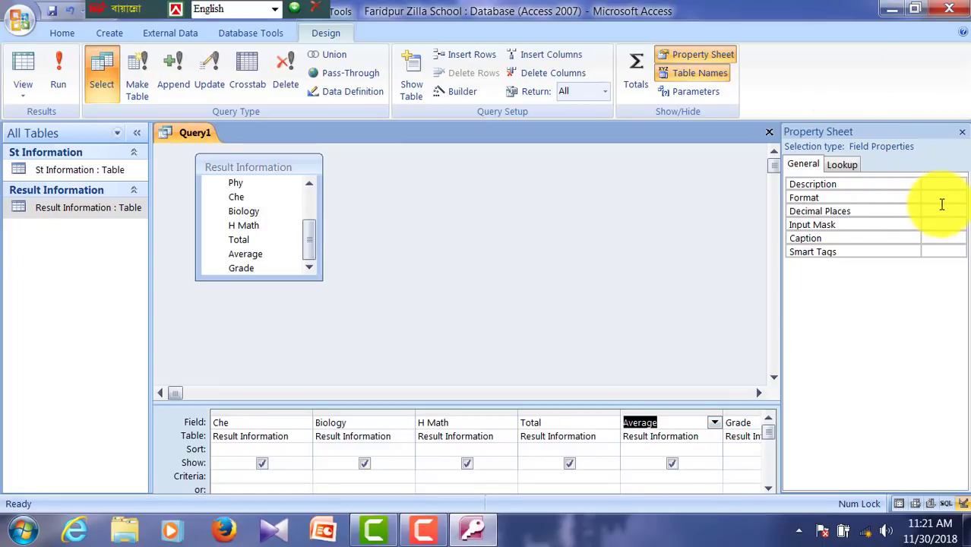
left_click(939, 198)
left_click(961, 198)
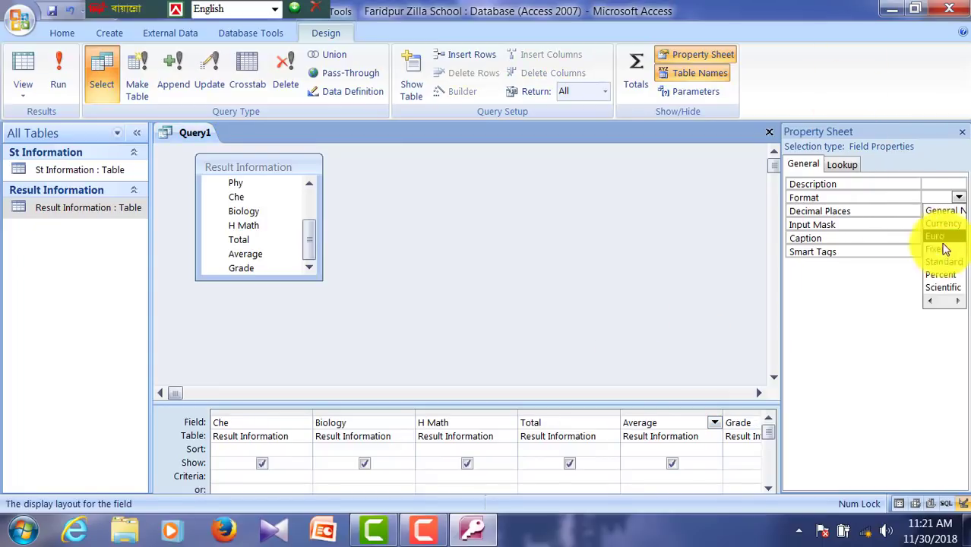
left_click(941, 263)
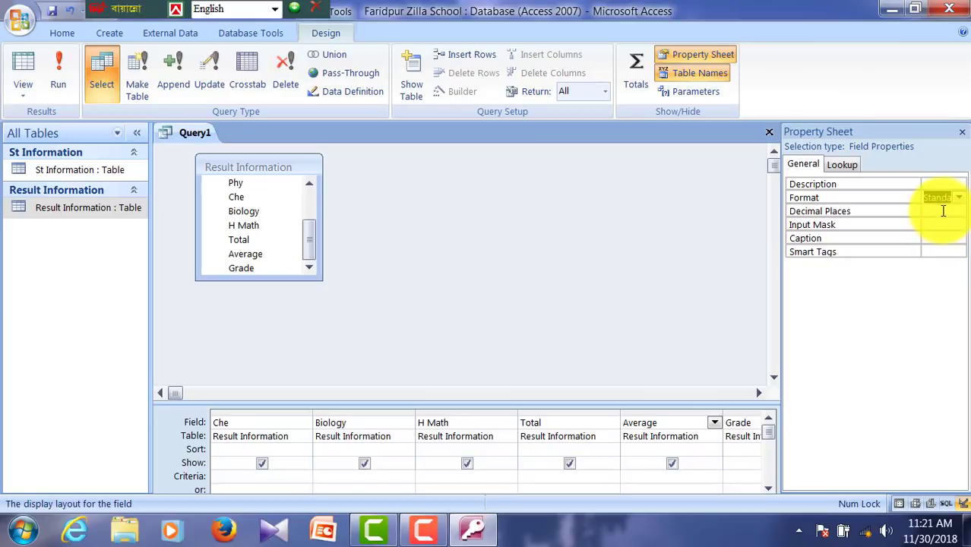
left_click(942, 213)
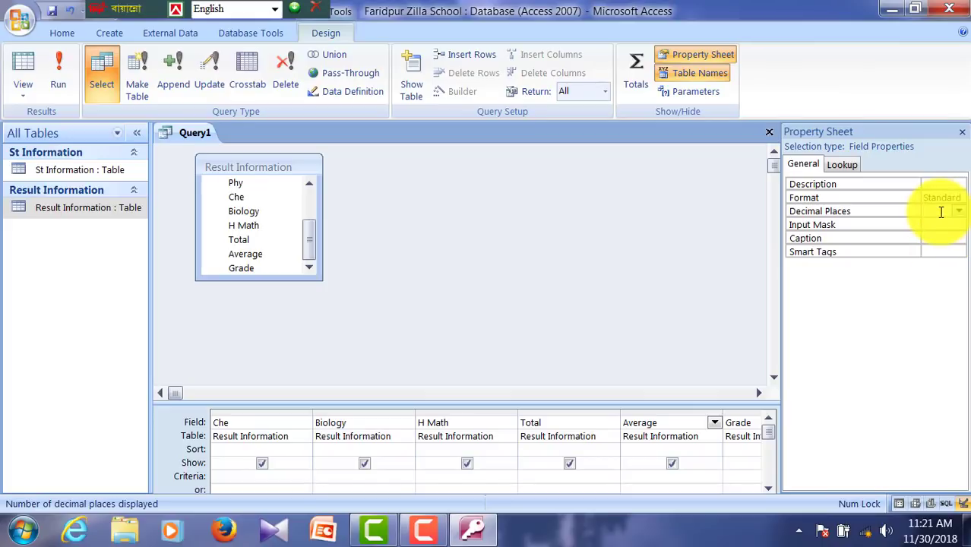
left_click(959, 211)
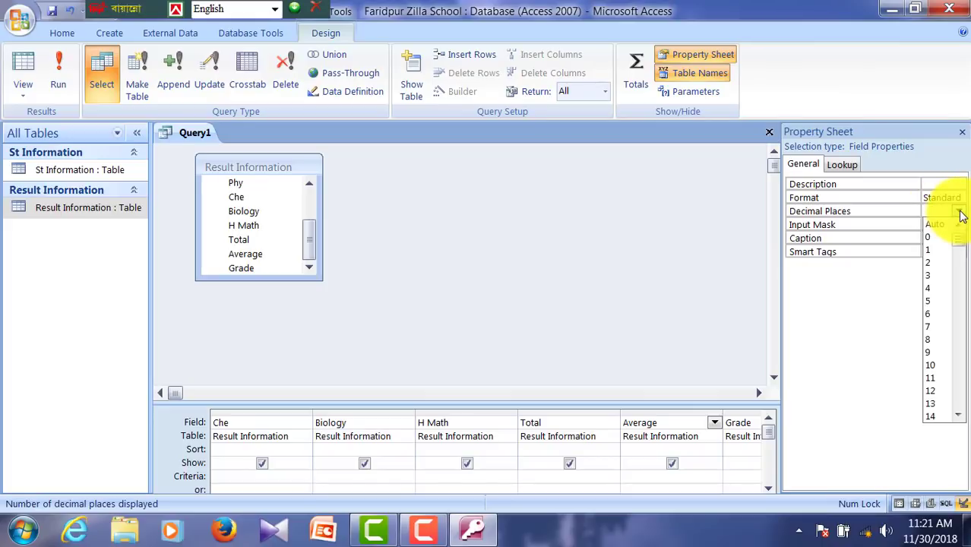
left_click(941, 262)
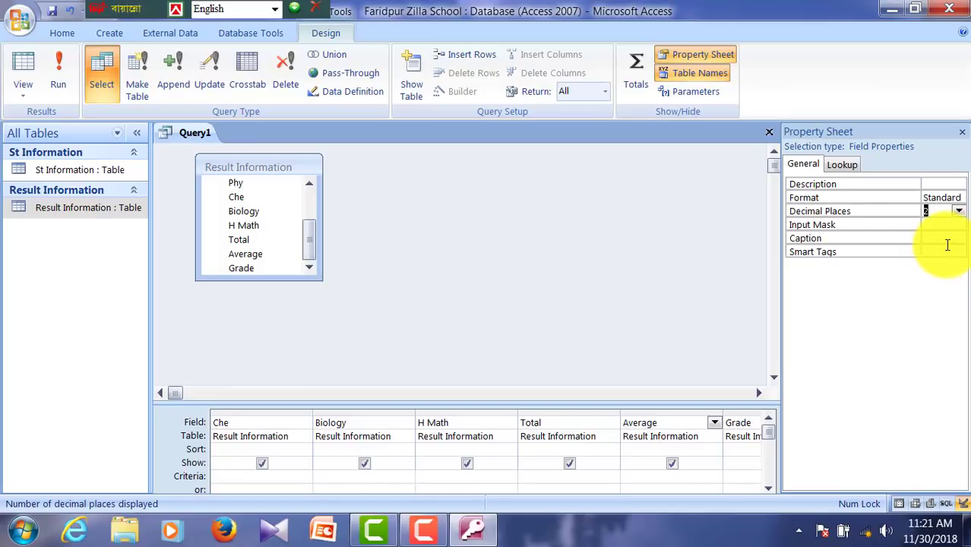
left_click(685, 420)
key("Tab")
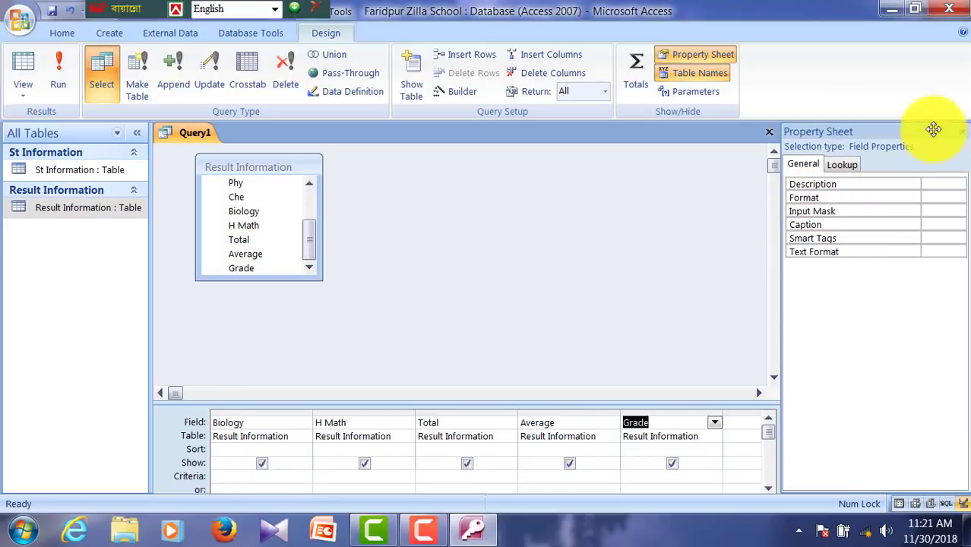
Close the Property Sheet and bring up the Total field's shortcut menu in the grid
left_click(710, 57)
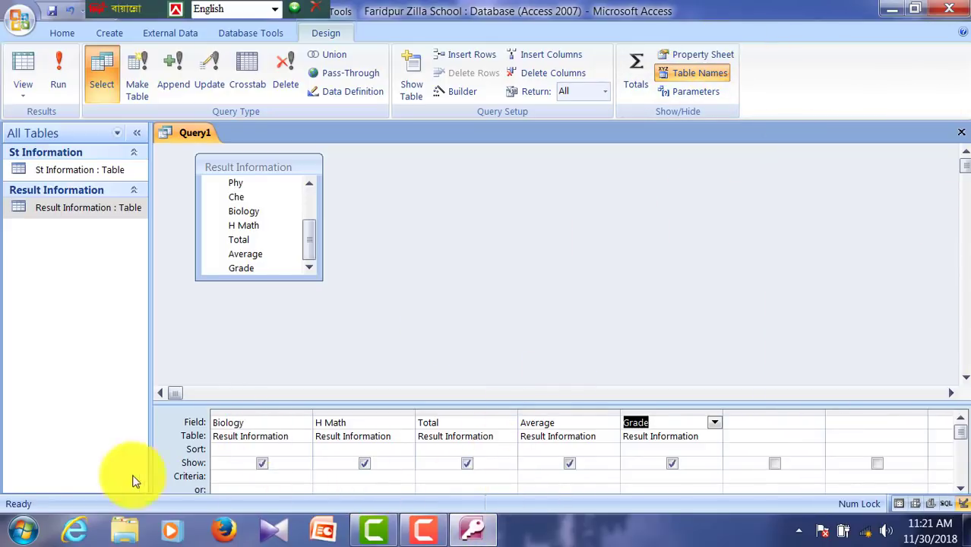
left_click(454, 426)
left_click(443, 423)
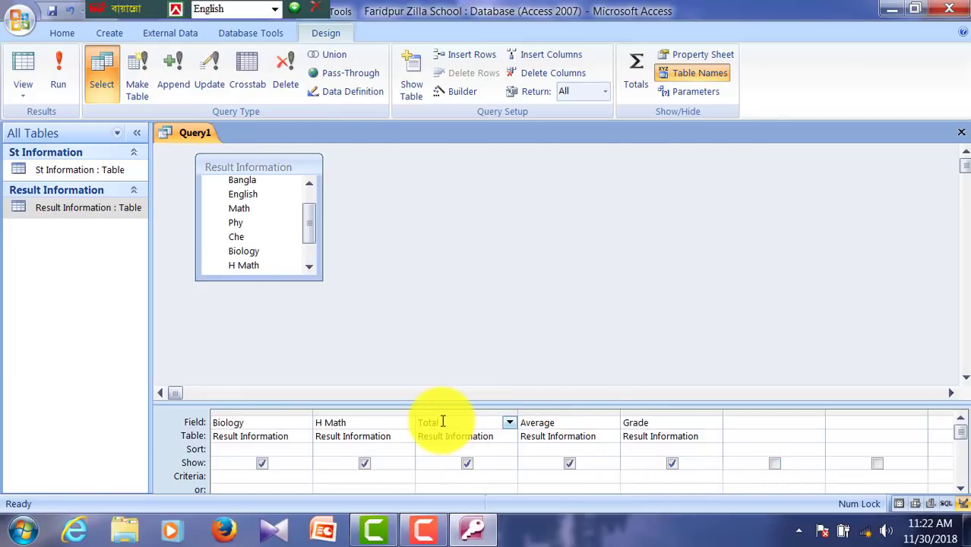
right_click(439, 419)
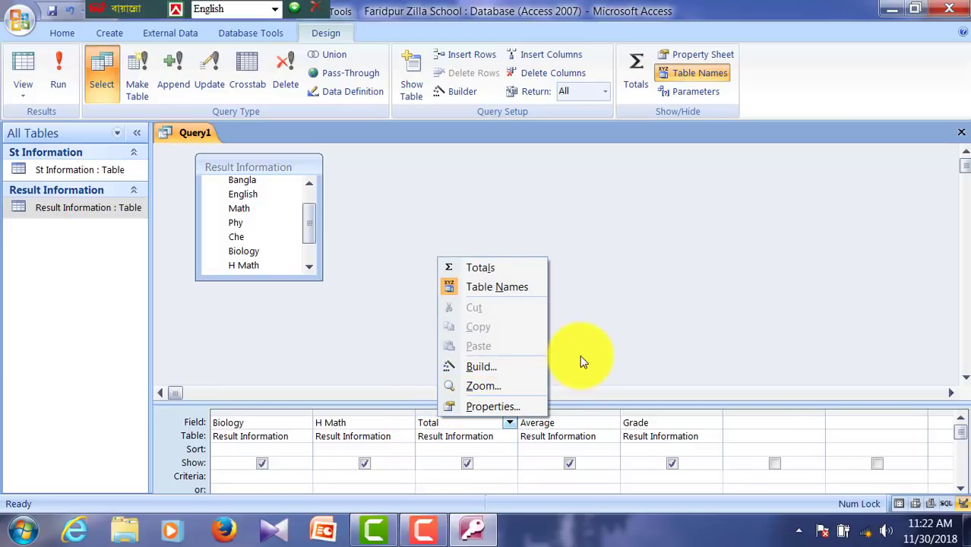
left_click(609, 338)
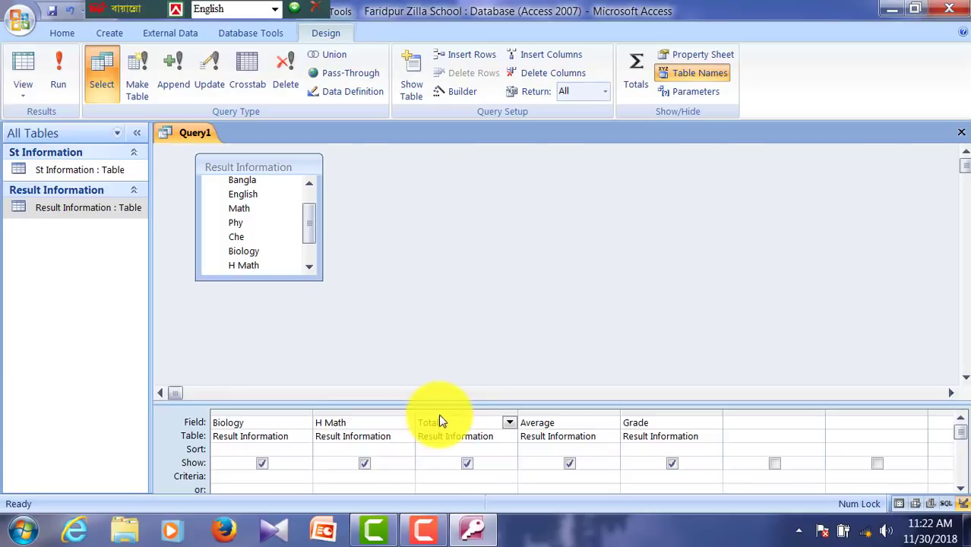
right_click(446, 423)
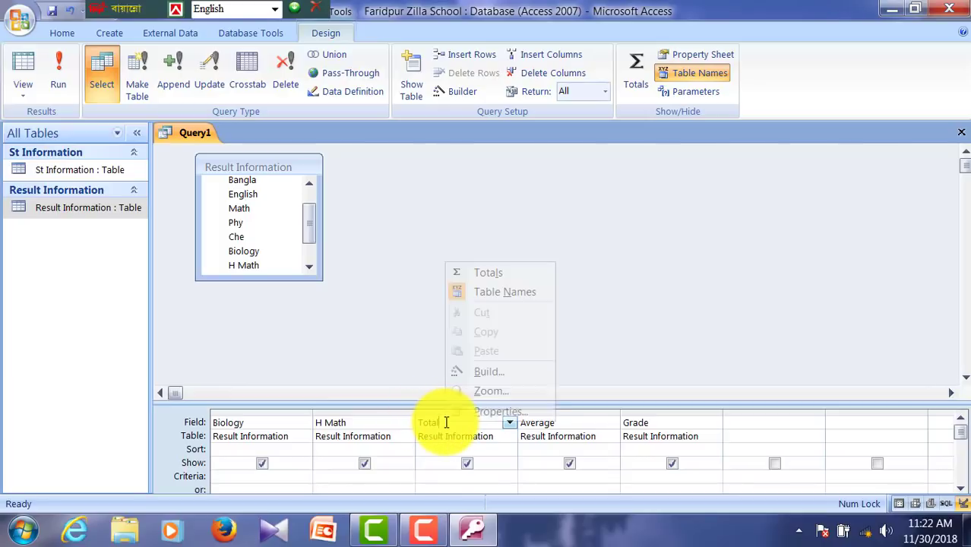
Open the Total expression in Zoom at 24-point font and begin rewriting it as 'Total: CCur('
left_click(491, 390)
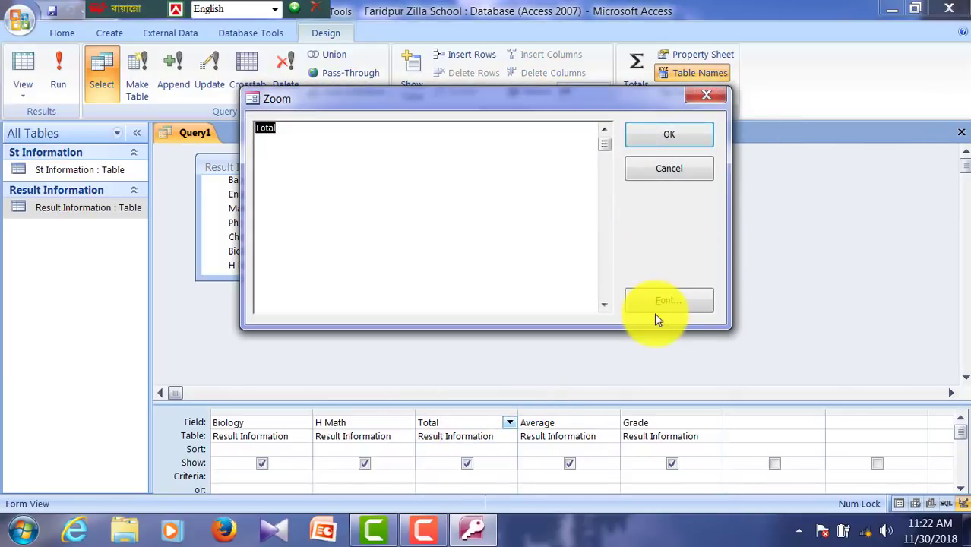
left_click(653, 310)
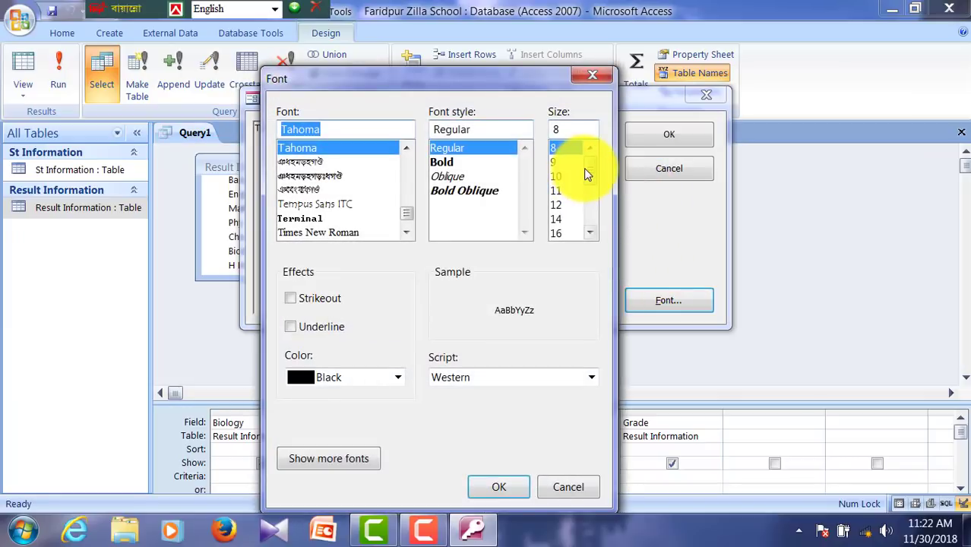
scroll(584, 168, "down", 3)
left_click(556, 161)
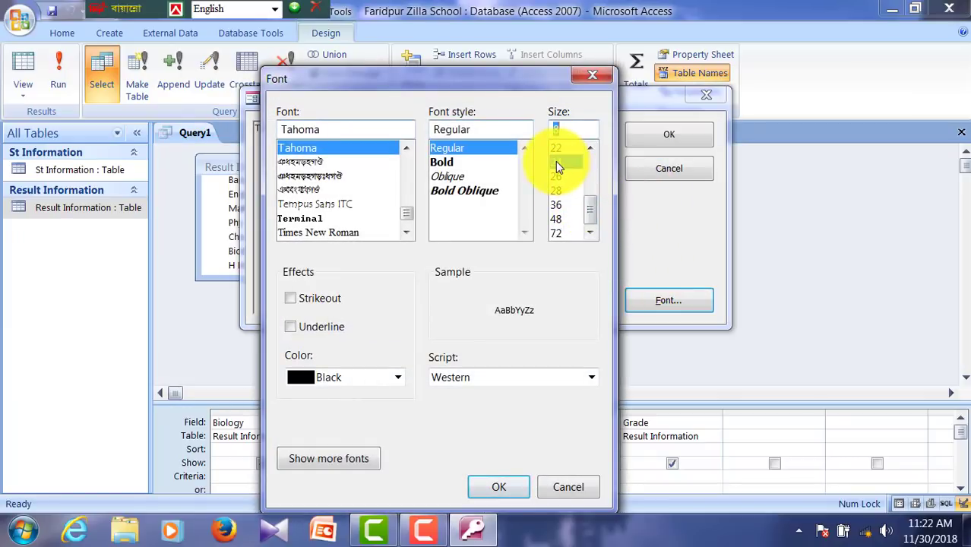
left_click(491, 487)
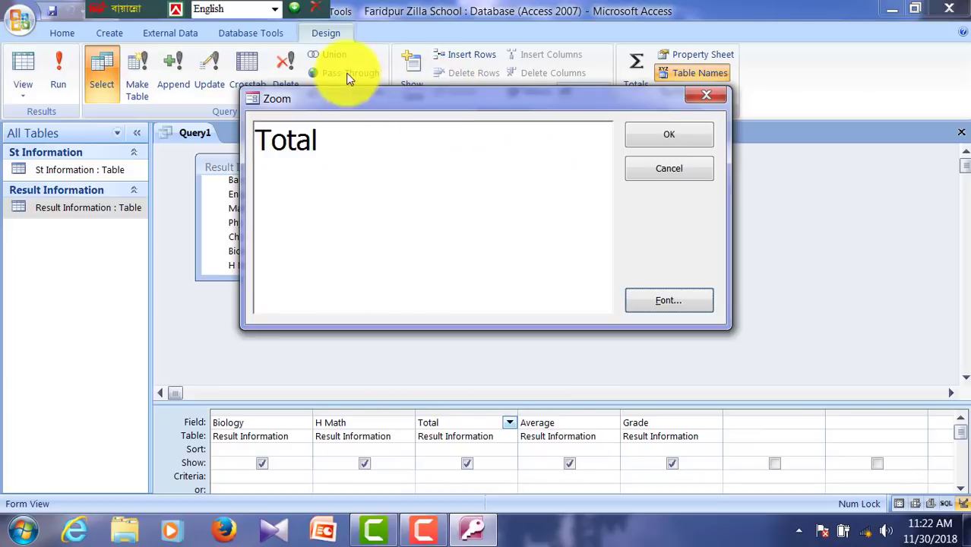
left_click(335, 136)
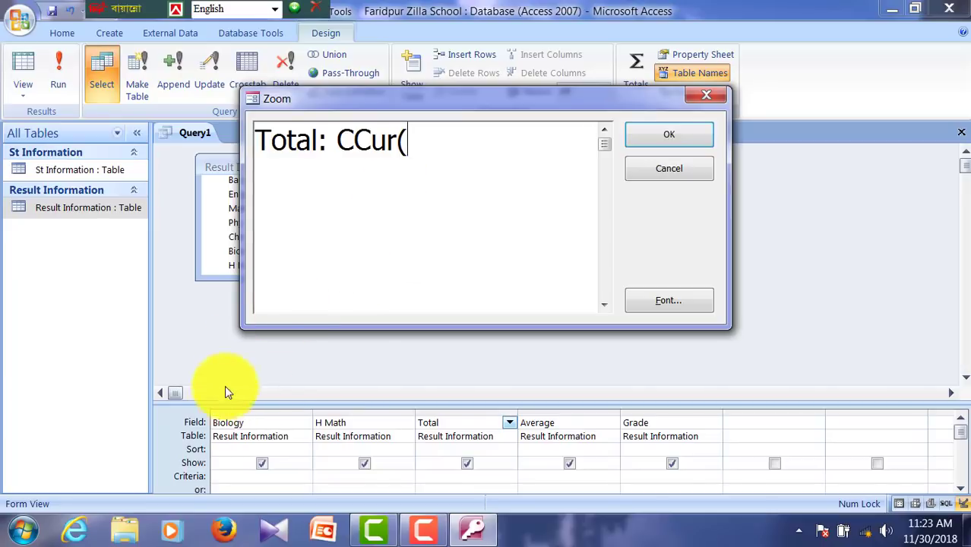
left_click_drag(404, 97, 505, 108)
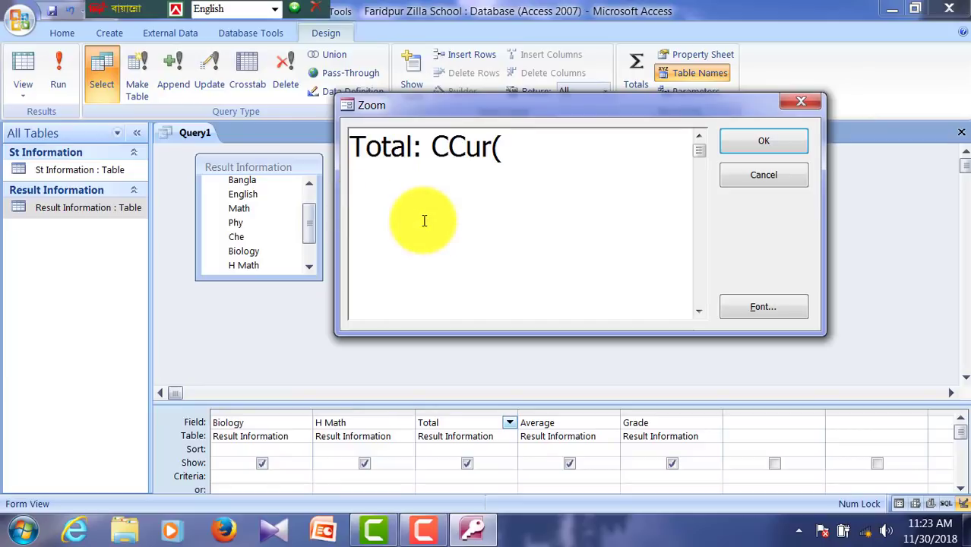
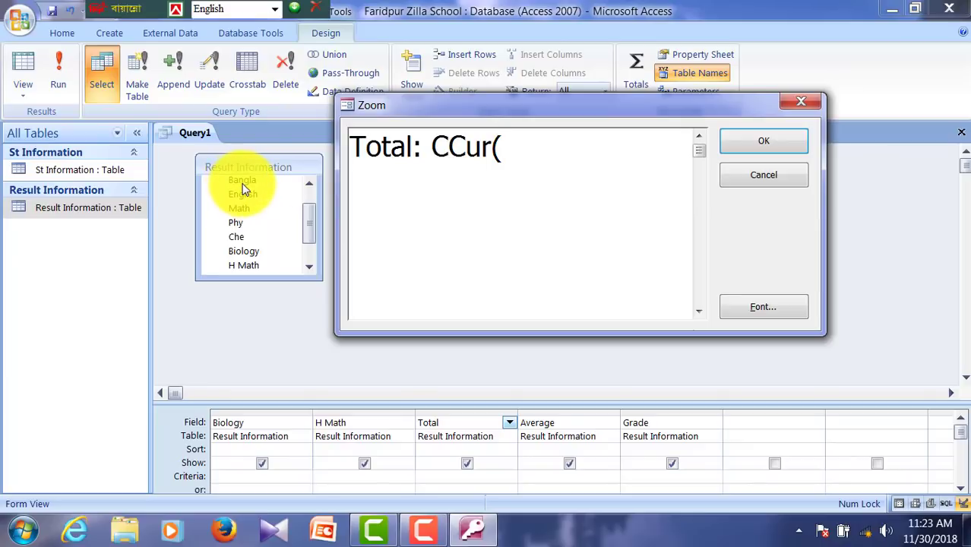
Enter [Bangla] after CCur( in the Total expression, correcting the lowercase b to a capital B
type("[")
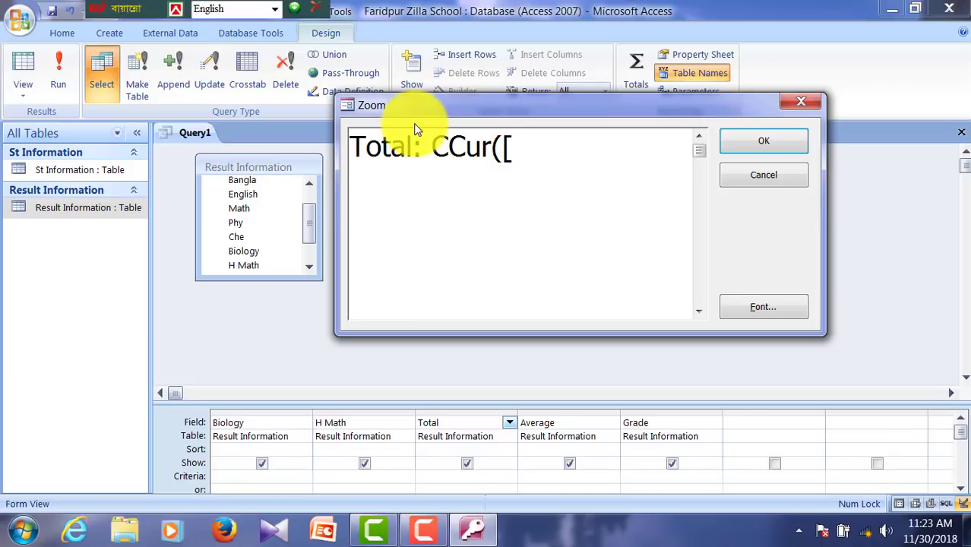
type("ban")
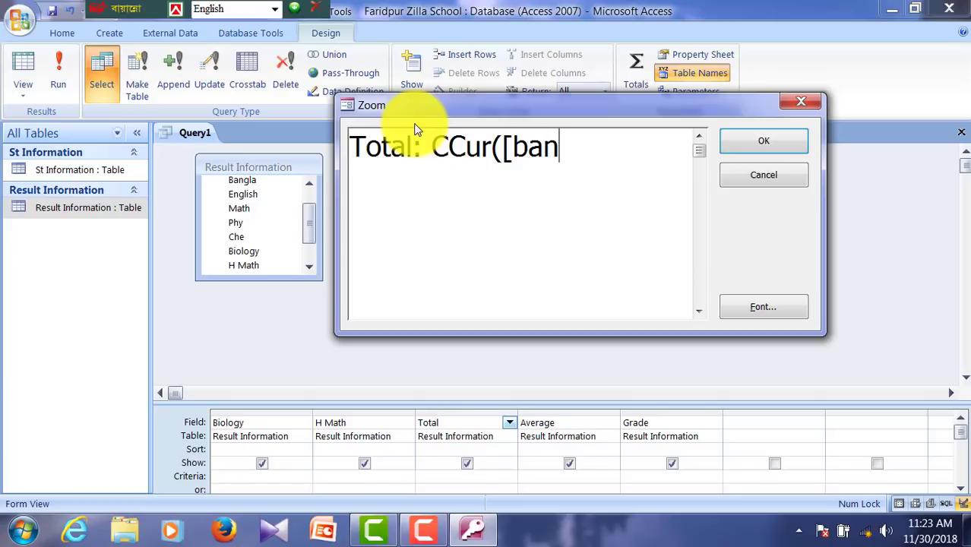
type("gla")
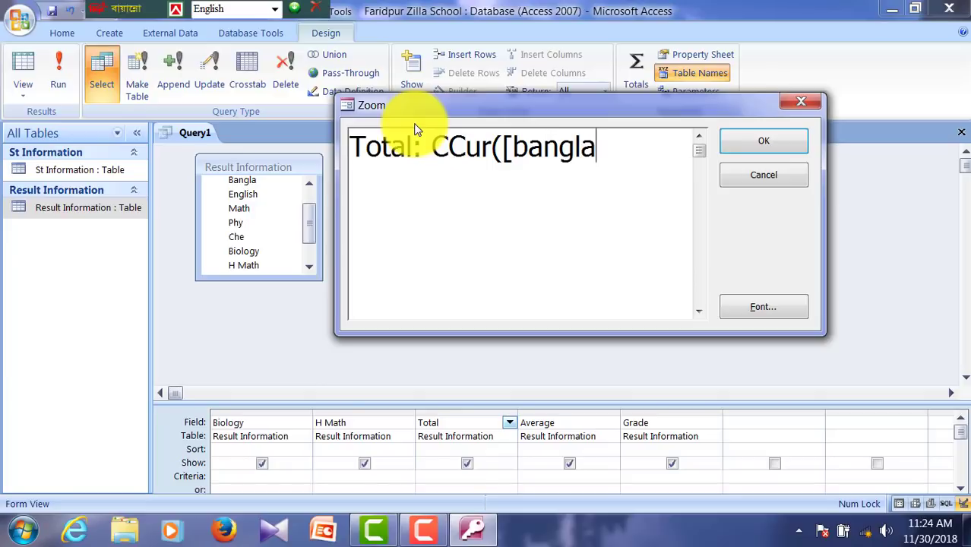
type("]")
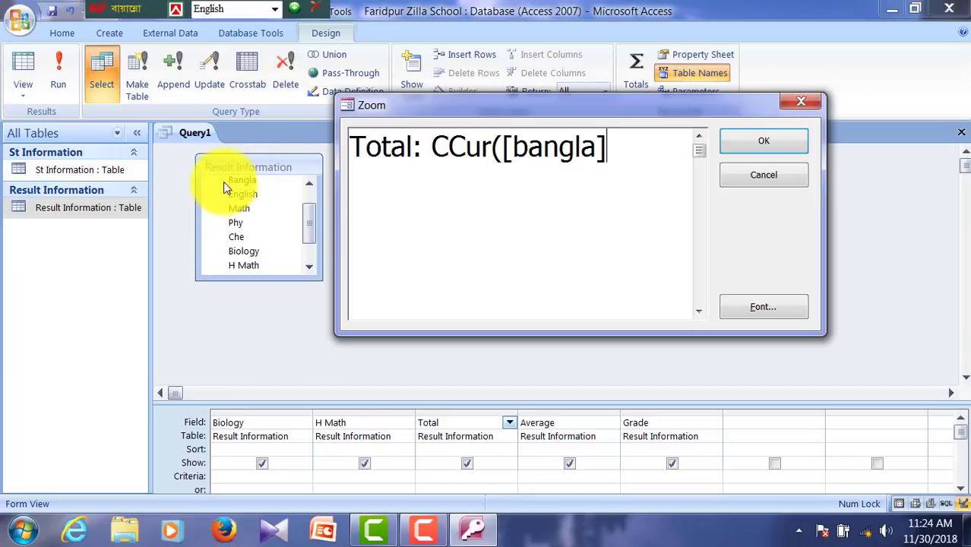
left_click(517, 150)
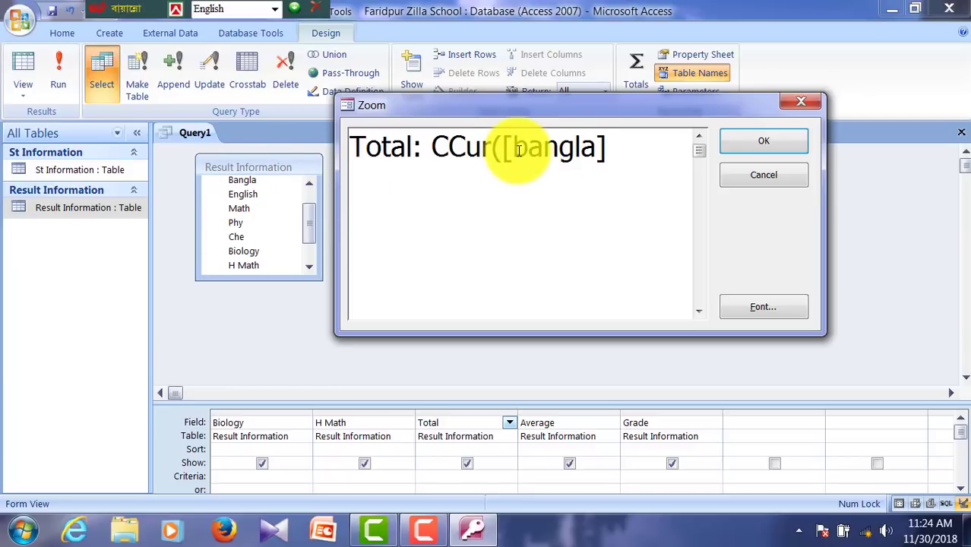
key("Delete")
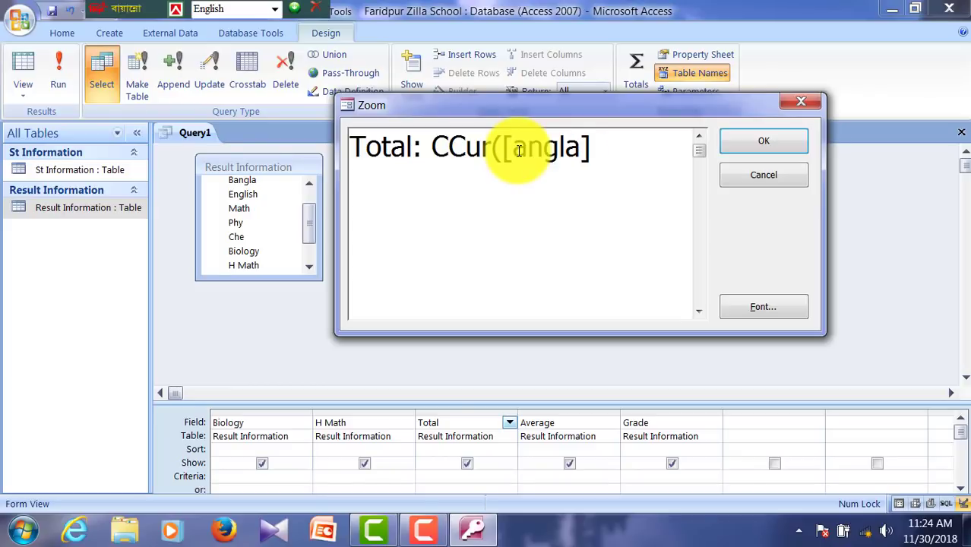
type("B")
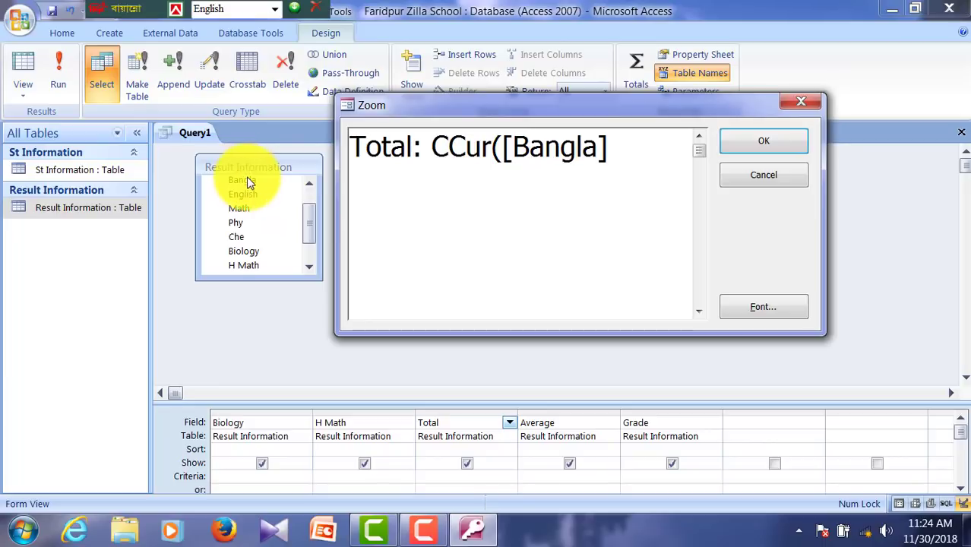
left_click(525, 158)
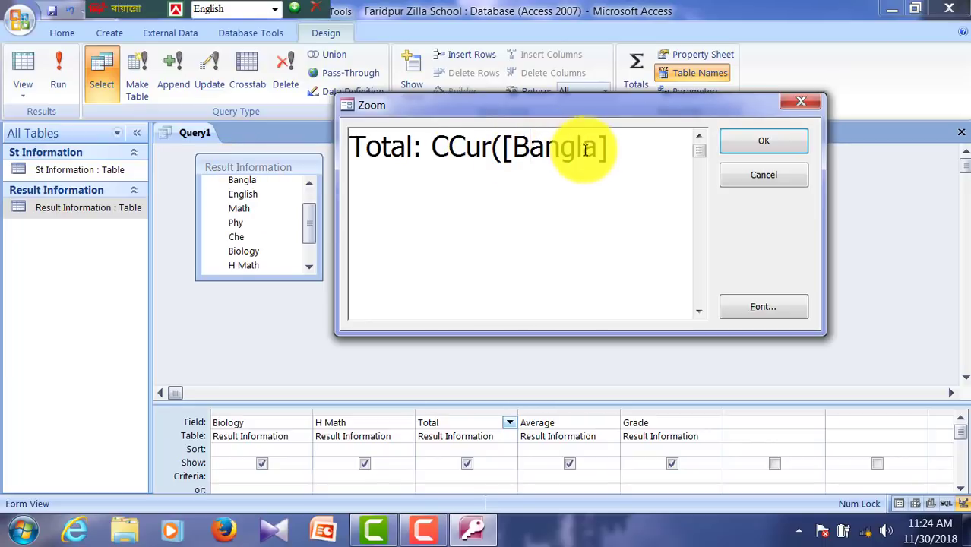
key("BackSpace")
key("BackSpace")
key("BackSpace")
key("BackSpace")
key("BackSpace")
key("BackSpace")
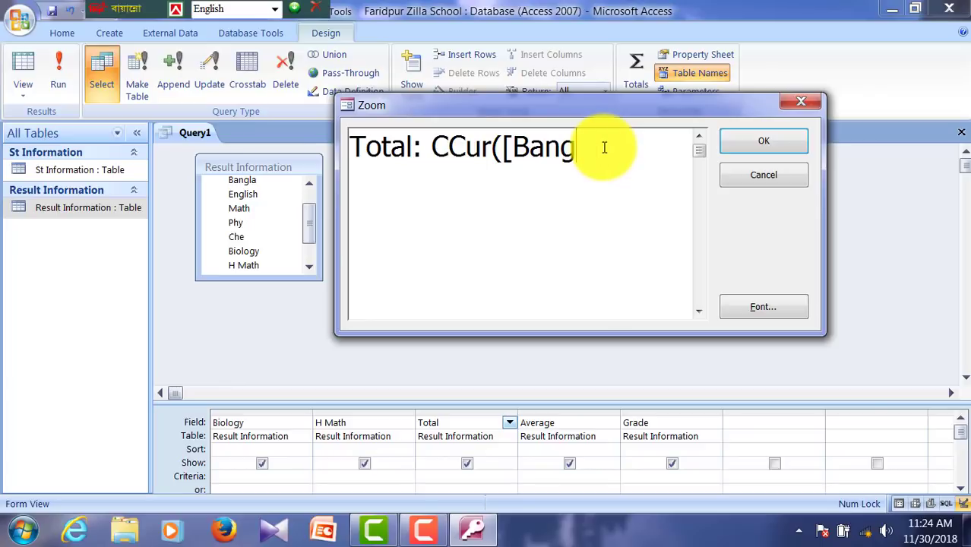
Complete the Total expression as CCur([Bangla]+[English]+[Math]+[Phy]+[Che]+[Biology]+[H Math]) and confirm it
type("angla]+[Englis")
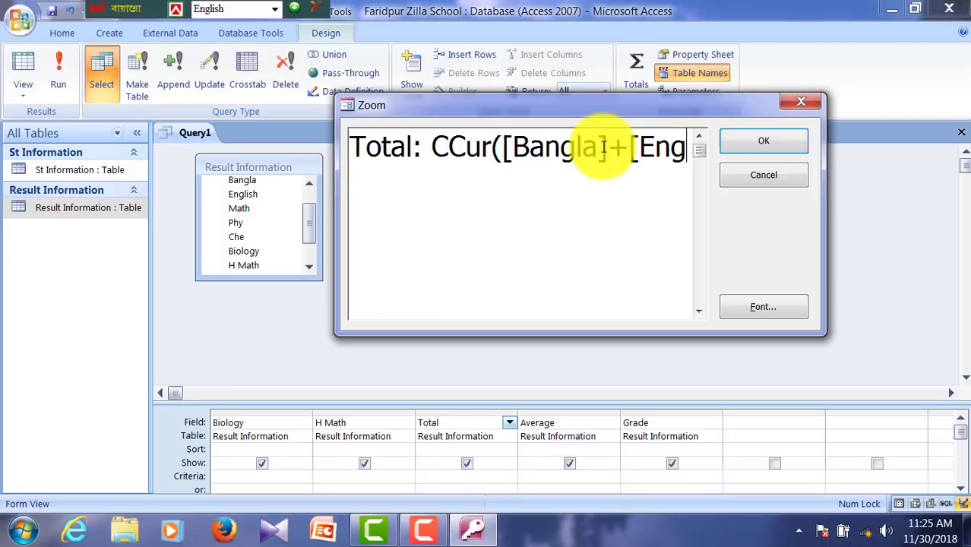
type("h")
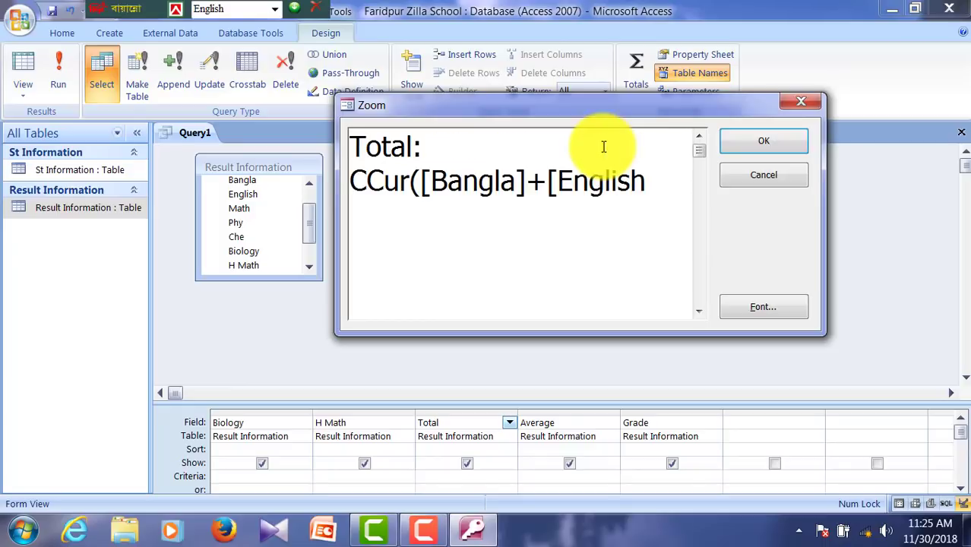
type("]")
type("+[")
type("Ma")
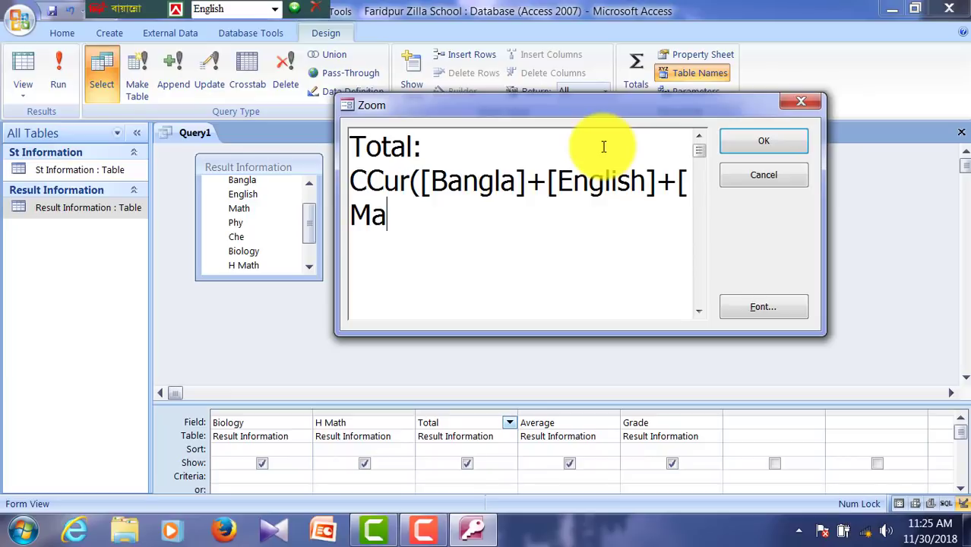
type("th]+")
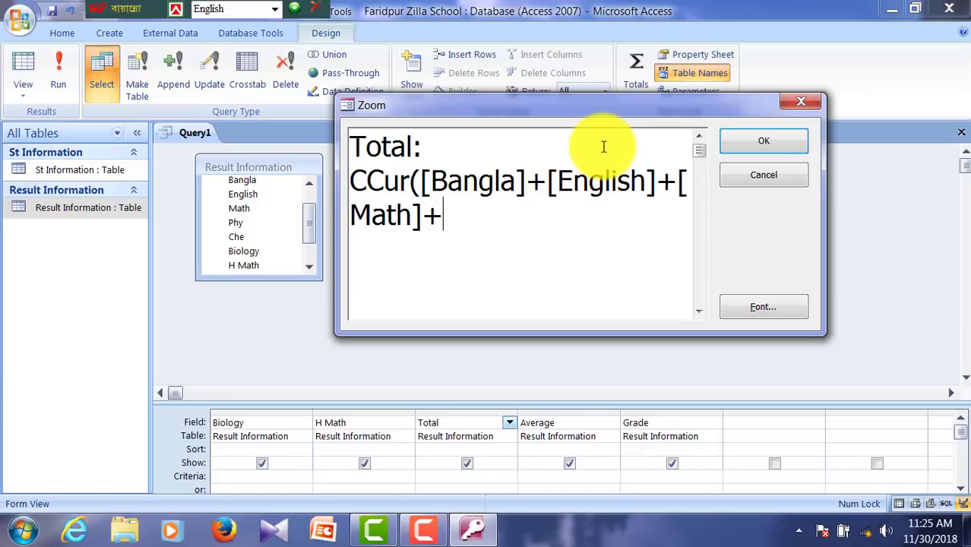
type("[Phy]")
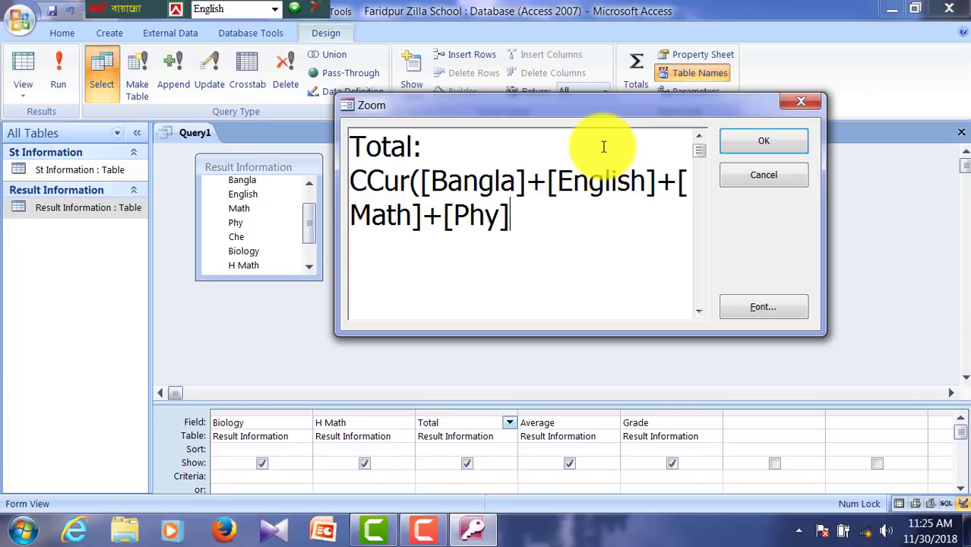
type("+[Che]")
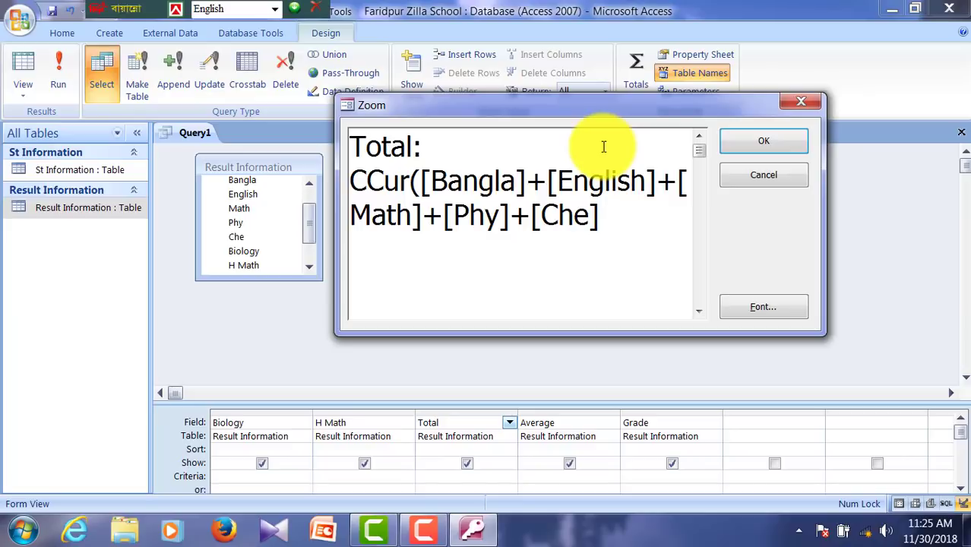
type("+")
type("[")
type("Bi")
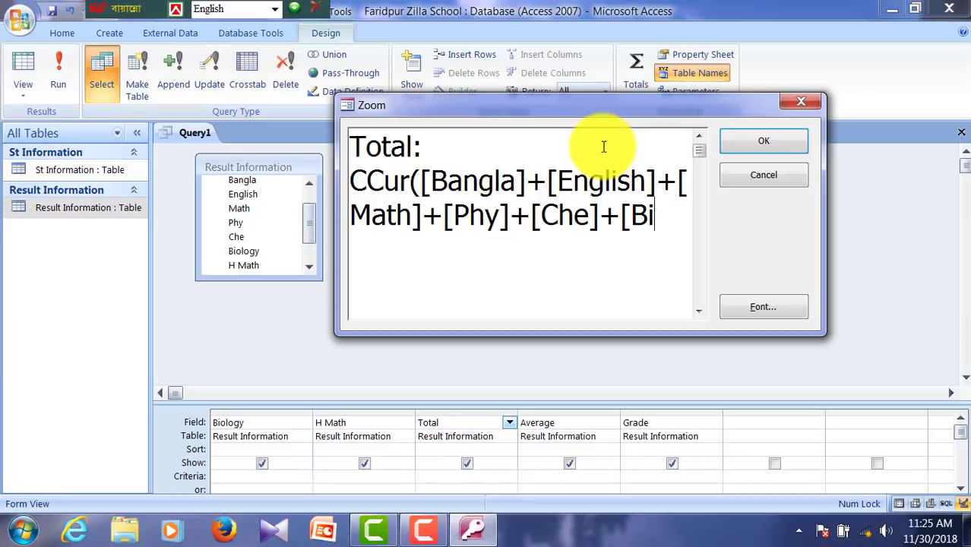
type("ology")
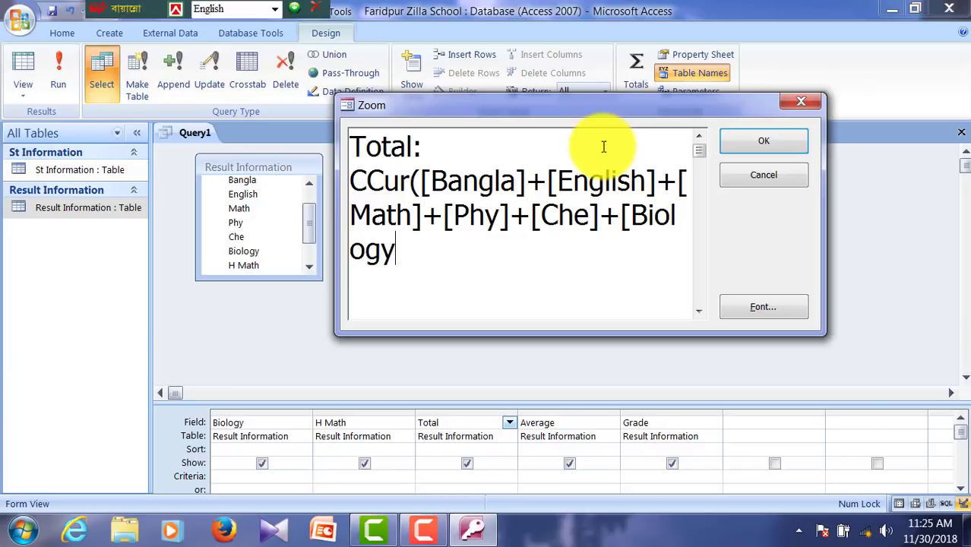
type("]+[h")
key("BackSpace")
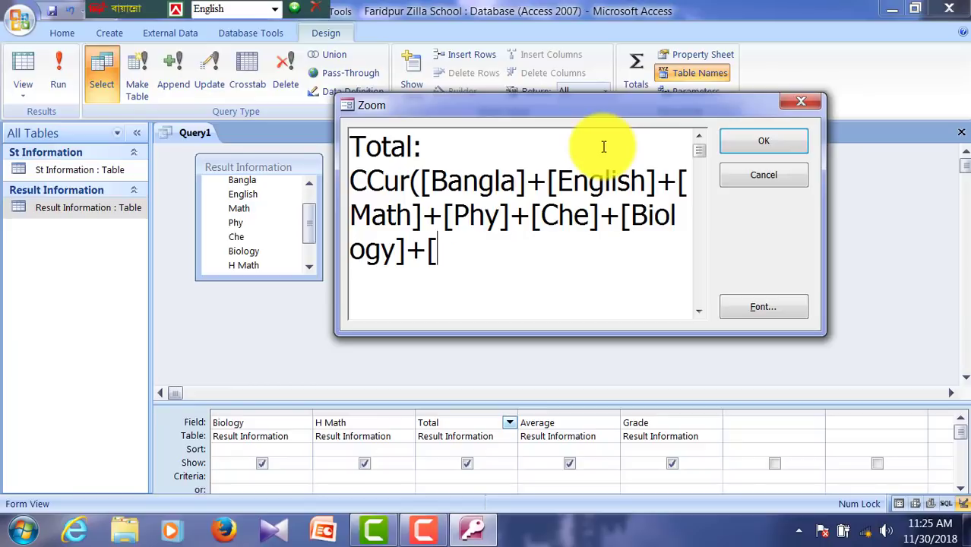
type("H Math")
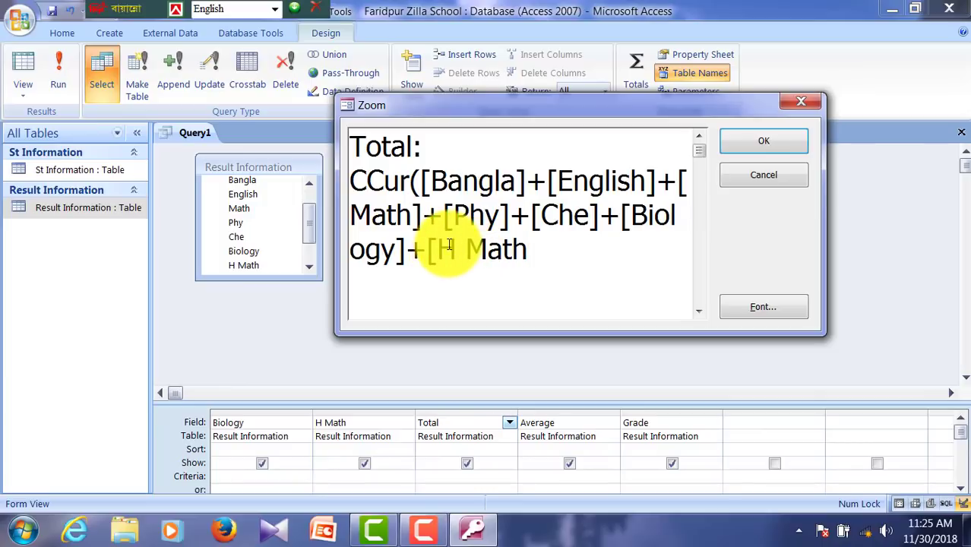
type("])")
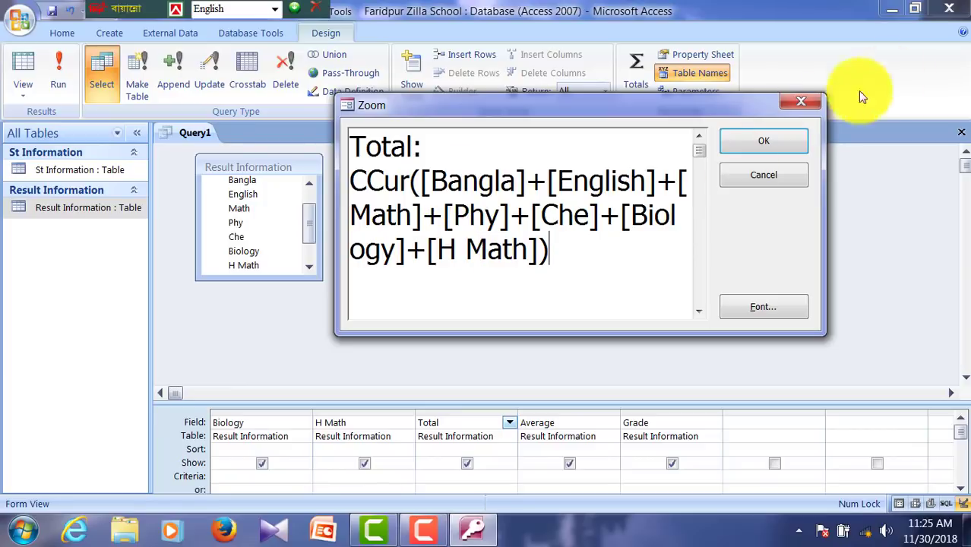
left_click(747, 143)
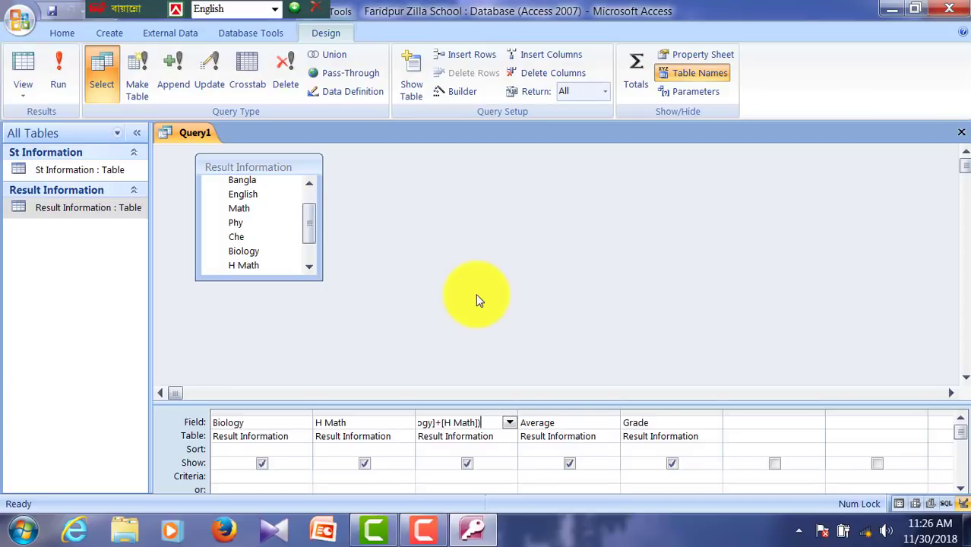
Delete the final parenthesis from the Total expression, then dismiss the missing-parenthesis error
key("Tab")
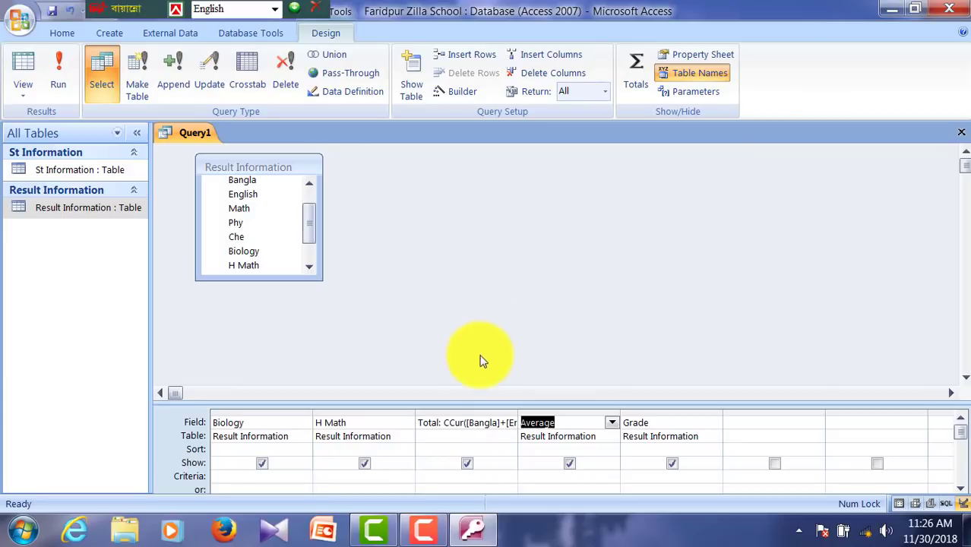
right_click(467, 423)
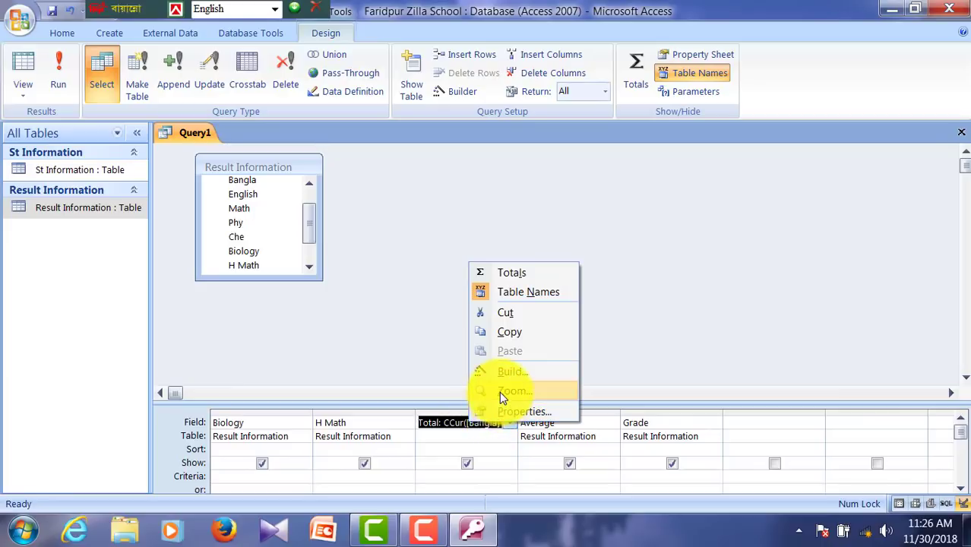
left_click(499, 391)
left_click(485, 262)
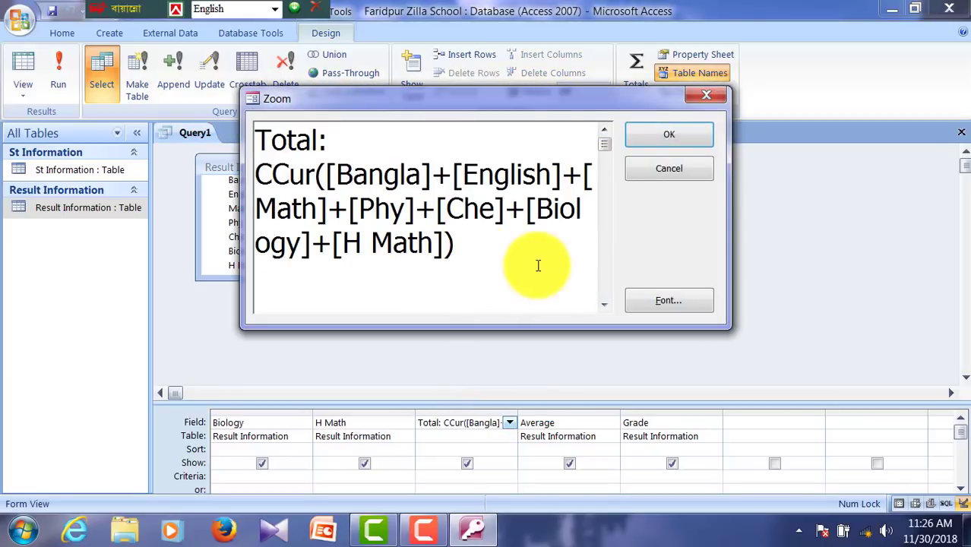
key("BackSpace")
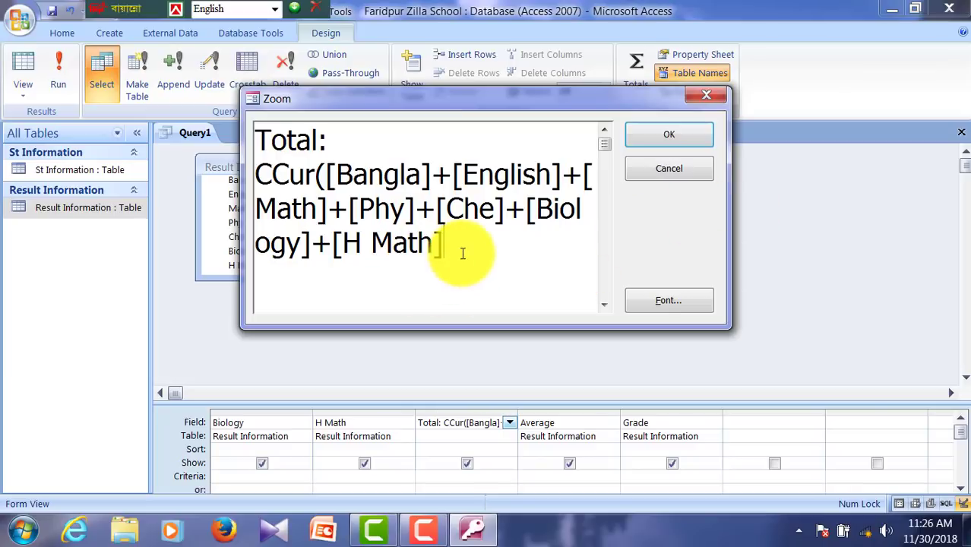
left_click(647, 142)
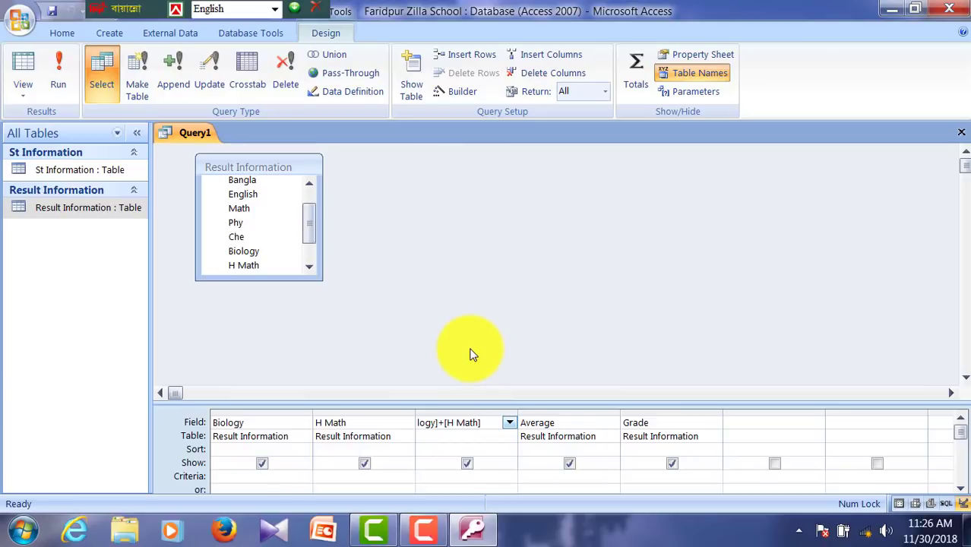
left_click(572, 306)
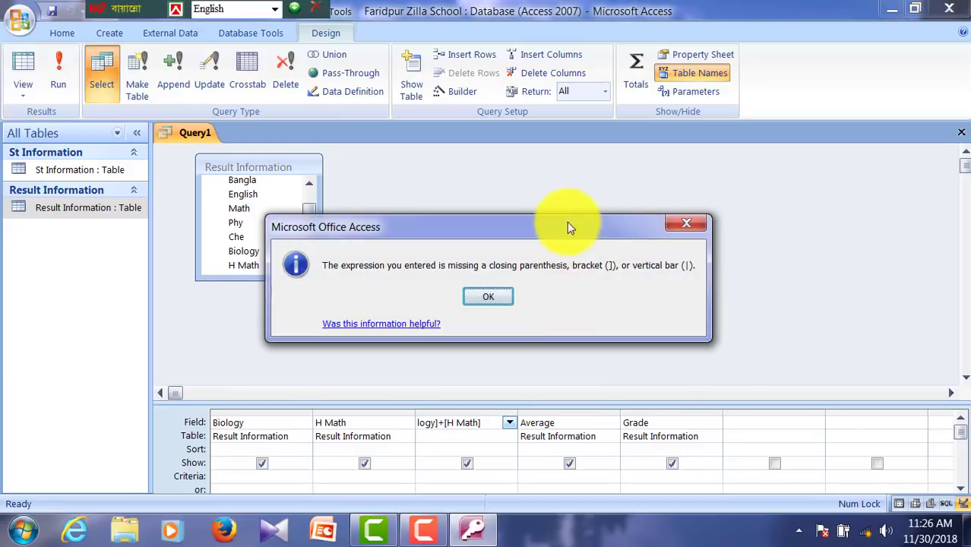
left_click_drag(534, 226, 533, 209)
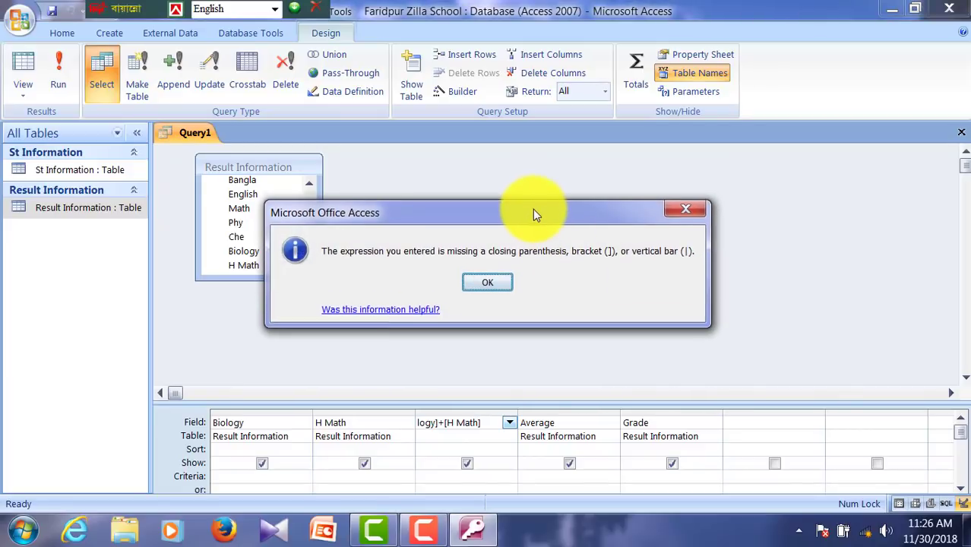
left_click(487, 281)
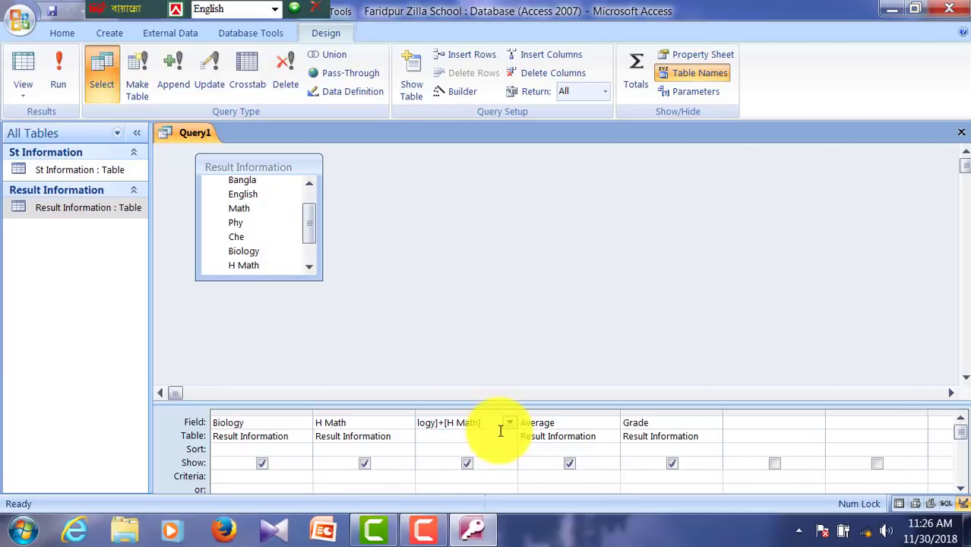
Restore the closing parenthesis after [H Math] in the Total expression and confirm it
right_click(462, 420)
left_click(498, 389)
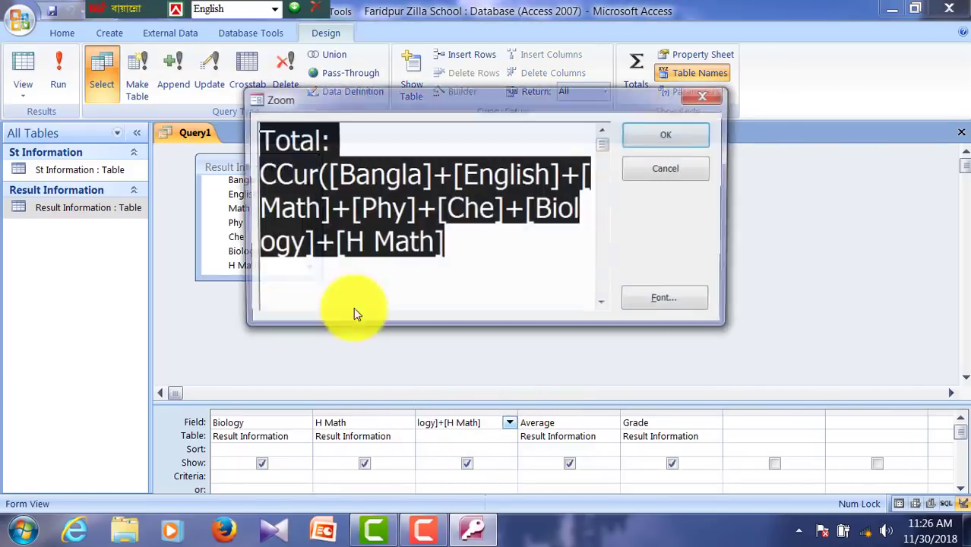
left_click(523, 248)
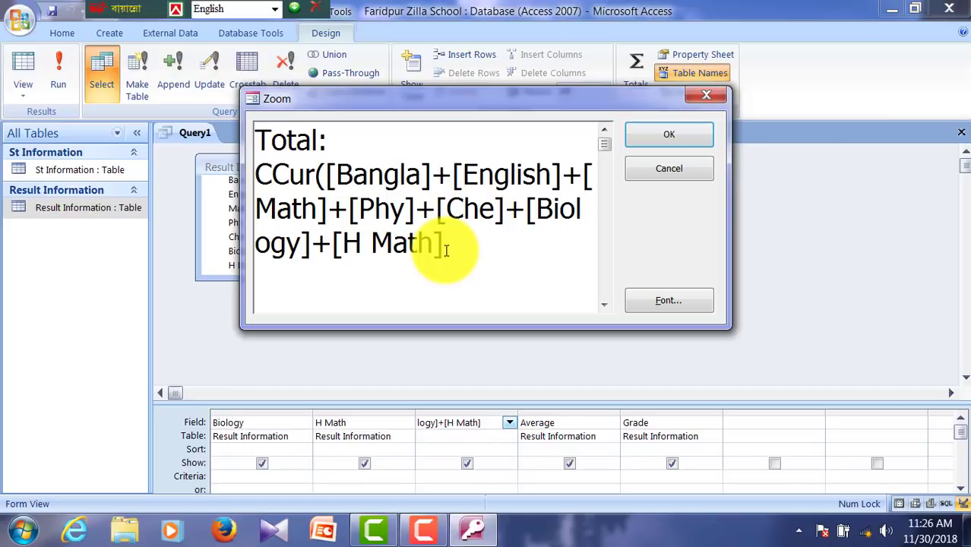
type(")")
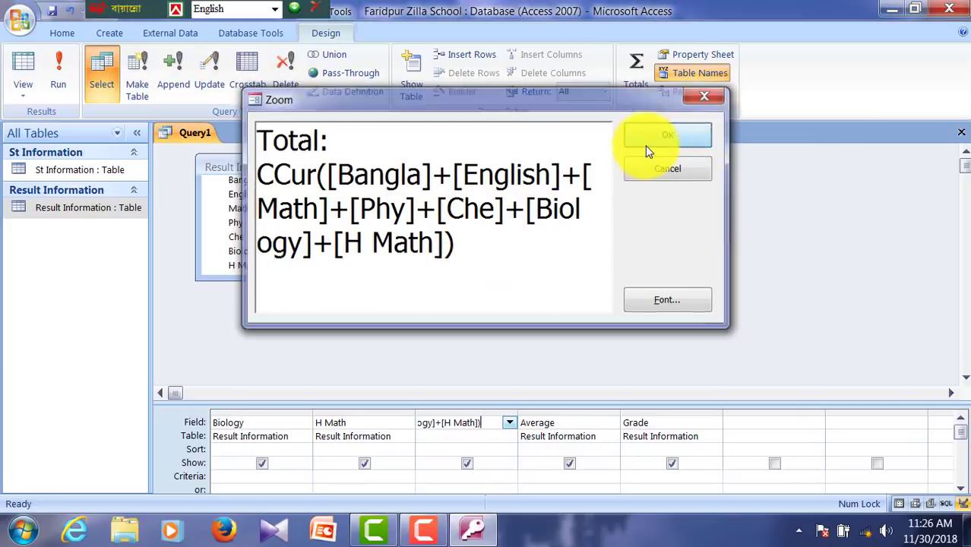
left_click(645, 143)
key("Tab")
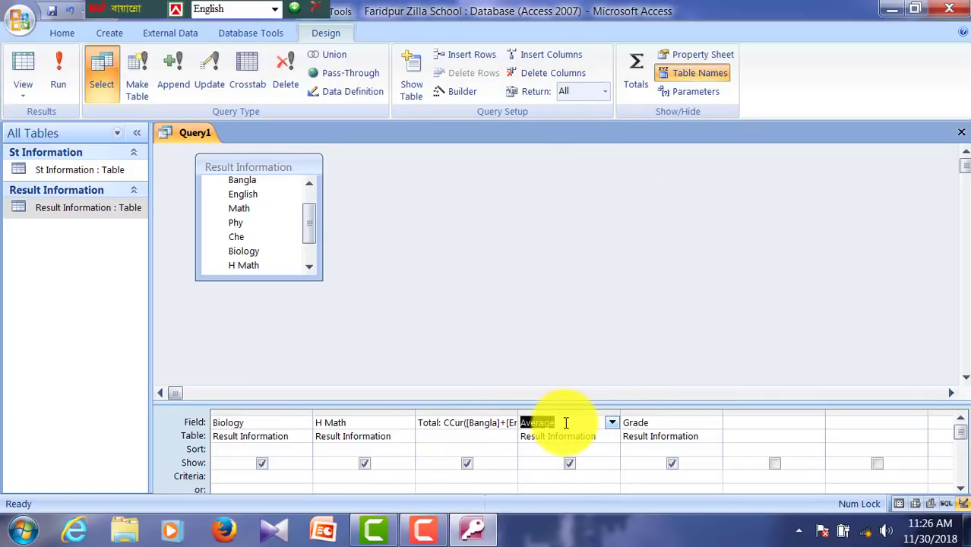
Set the Average column to Average: CCur([Total]/7) using the Zoom box
right_click(566, 422)
left_click(617, 415)
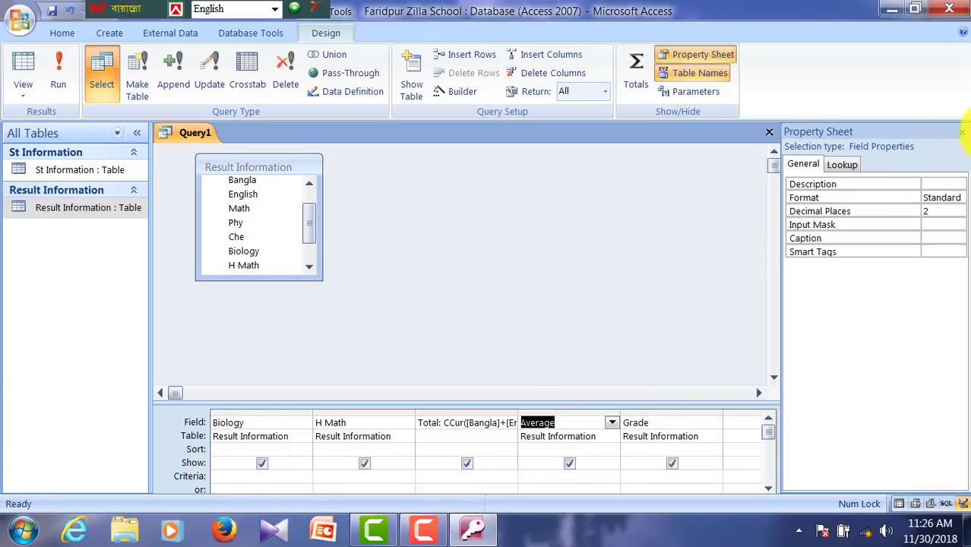
left_click(961, 132)
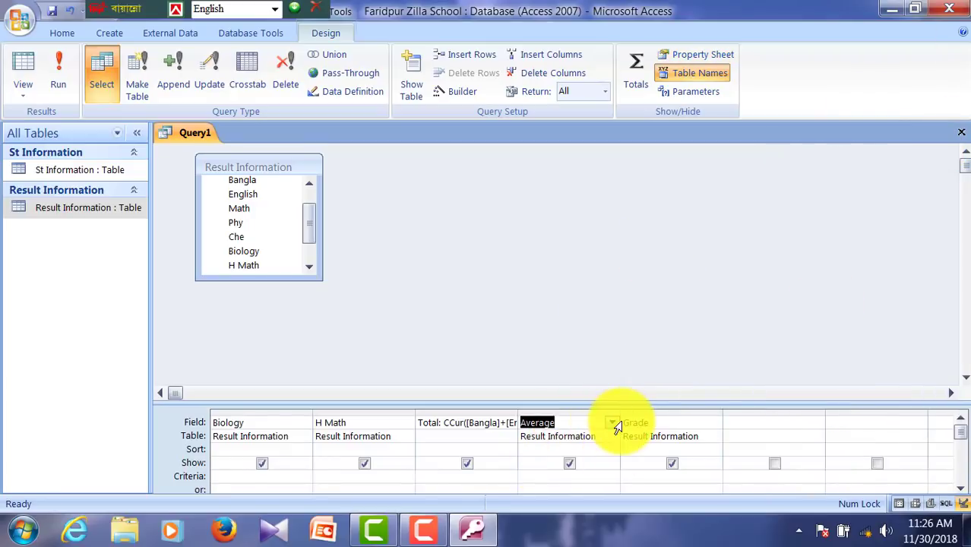
right_click(579, 423)
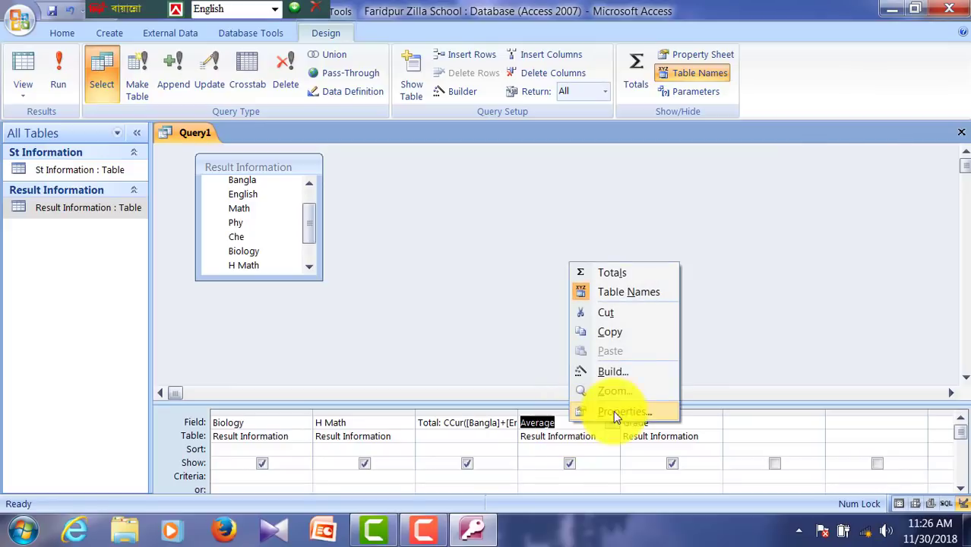
left_click(623, 395)
left_click(521, 174)
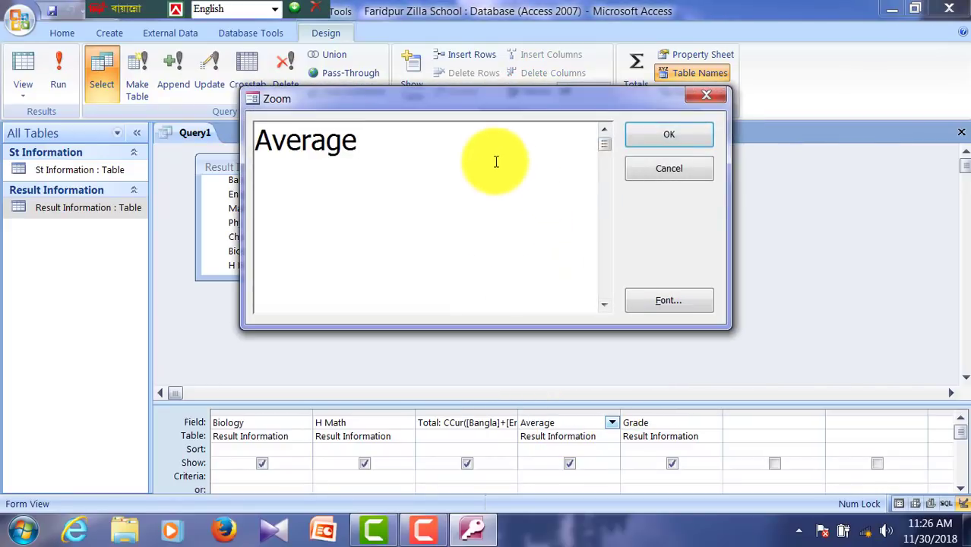
left_click_drag(402, 110, 541, 133)
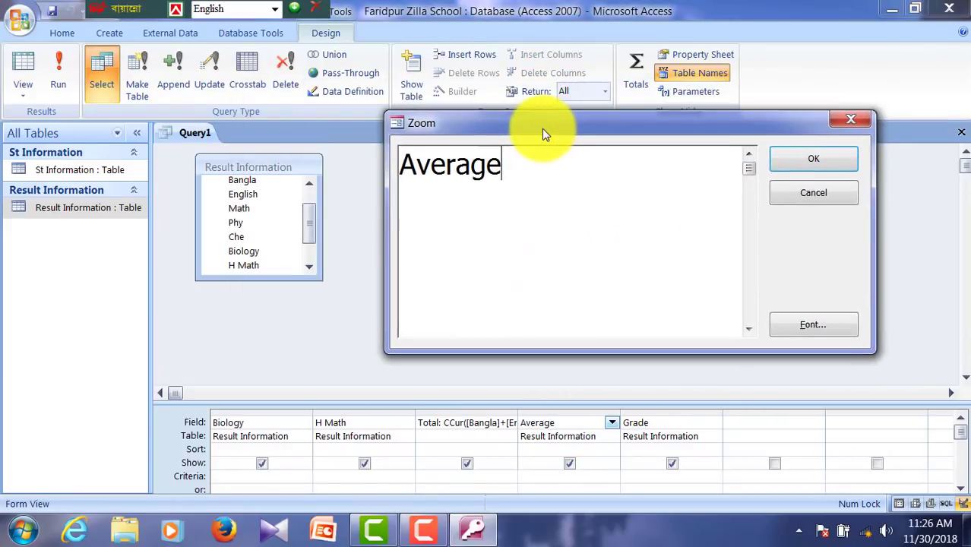
type(": CCur(")
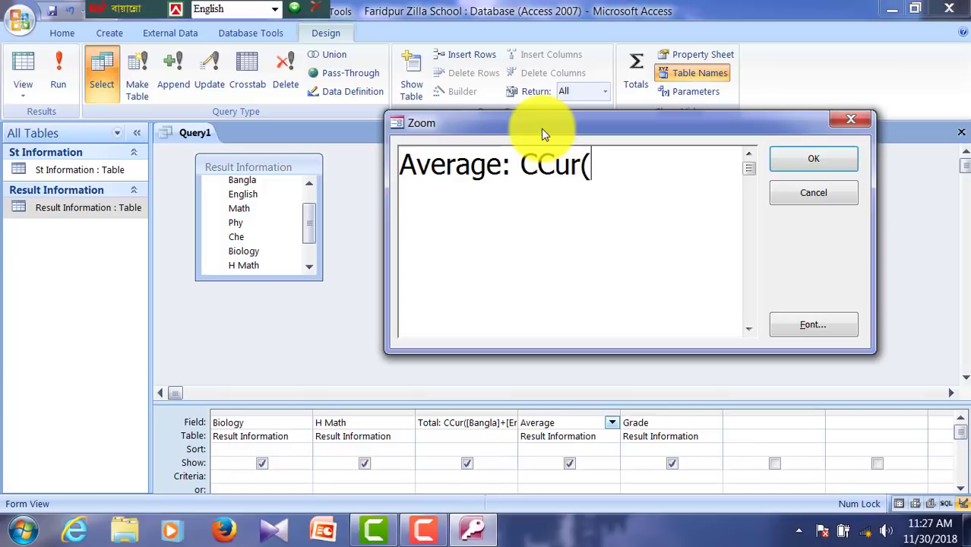
type("[T")
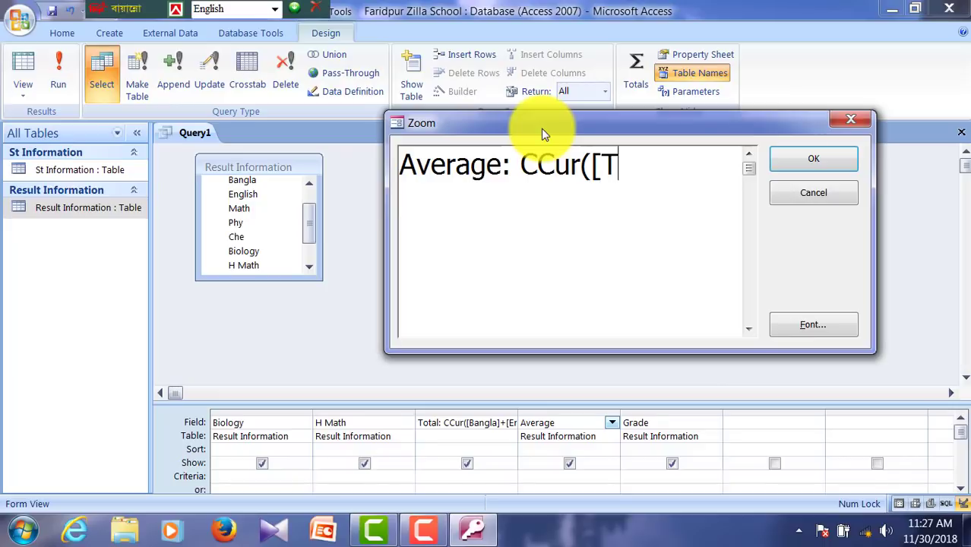
type("otal]")
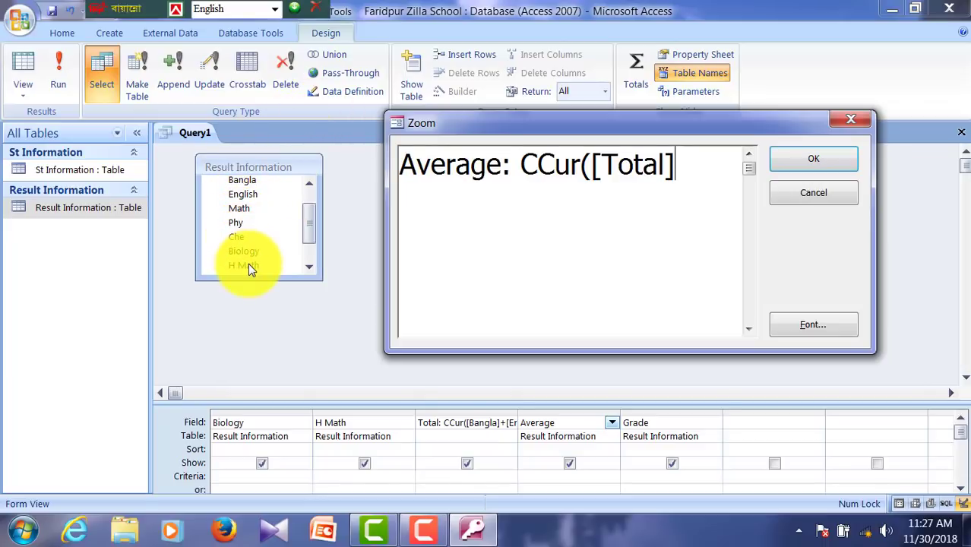
type("/7")
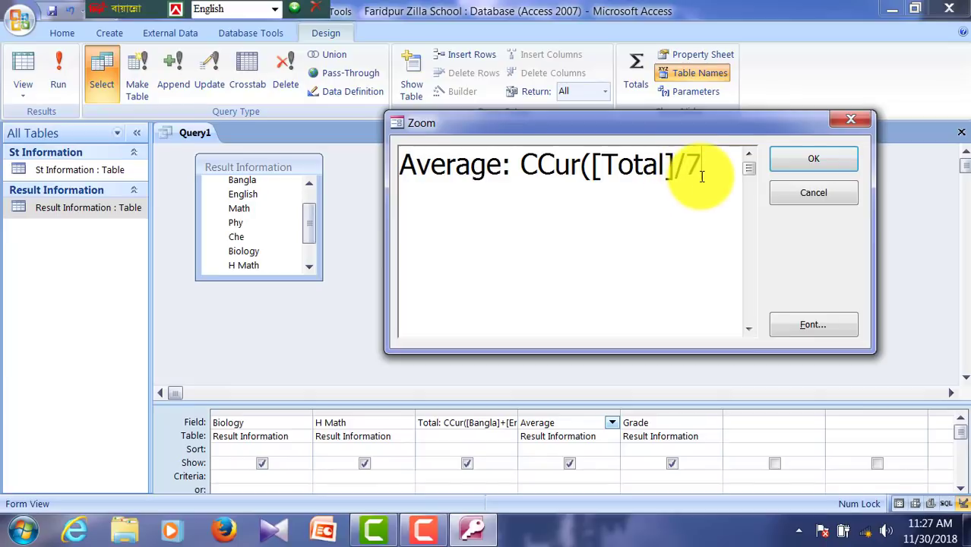
type(")")
left_click(796, 157)
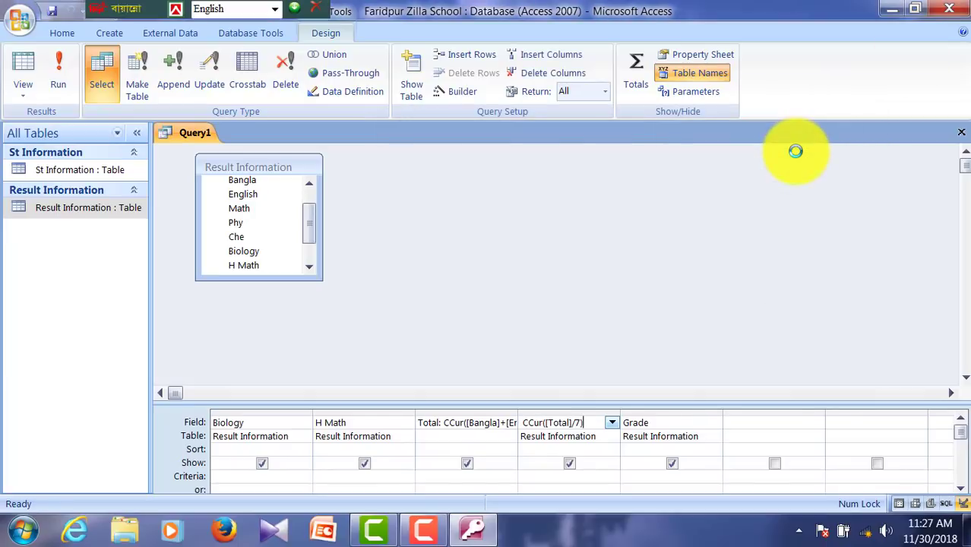
Open the Grade field in the Zoom box and add a colon after Grade
key("Tab")
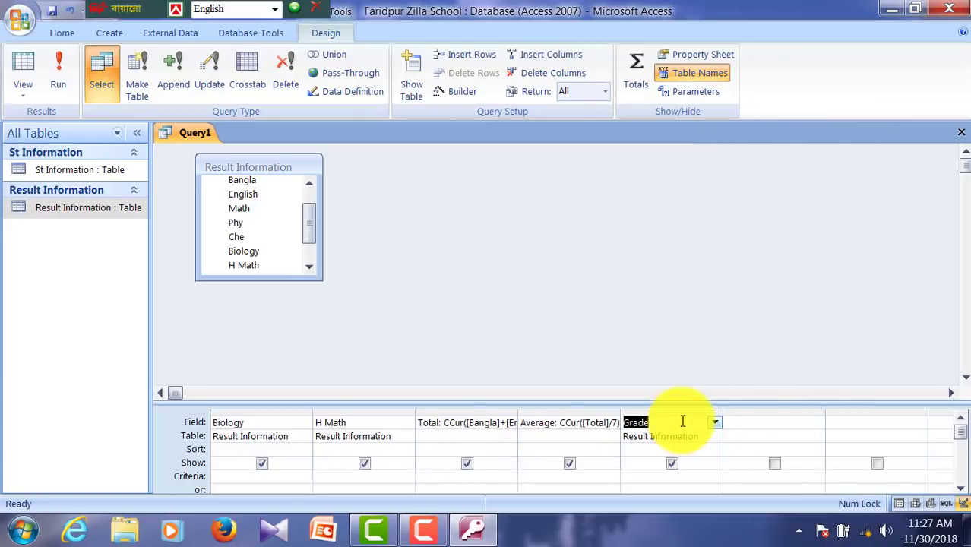
right_click(680, 417)
left_click(734, 385)
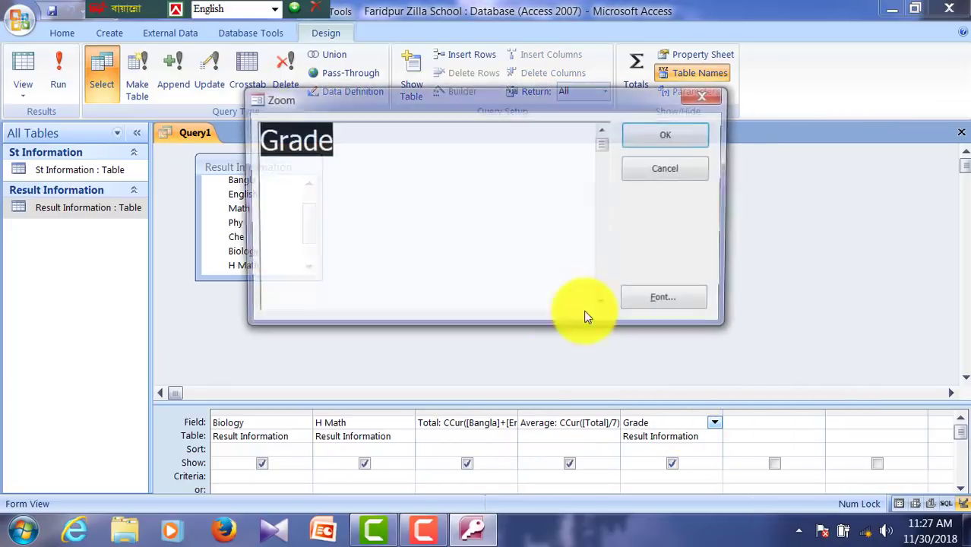
left_click(400, 180)
type(":")
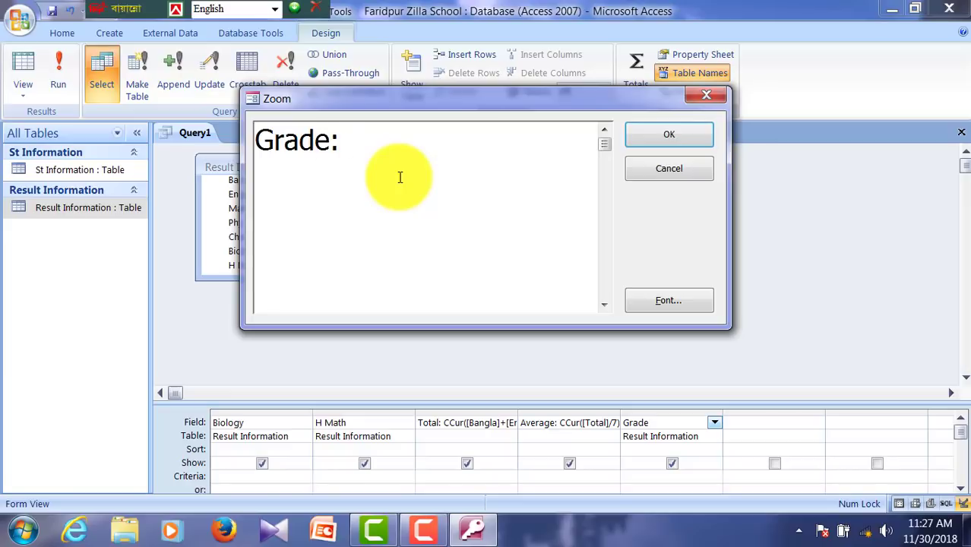
Type iif([Average] into the Grade expression, correcting the typos along the way
type("iif(")
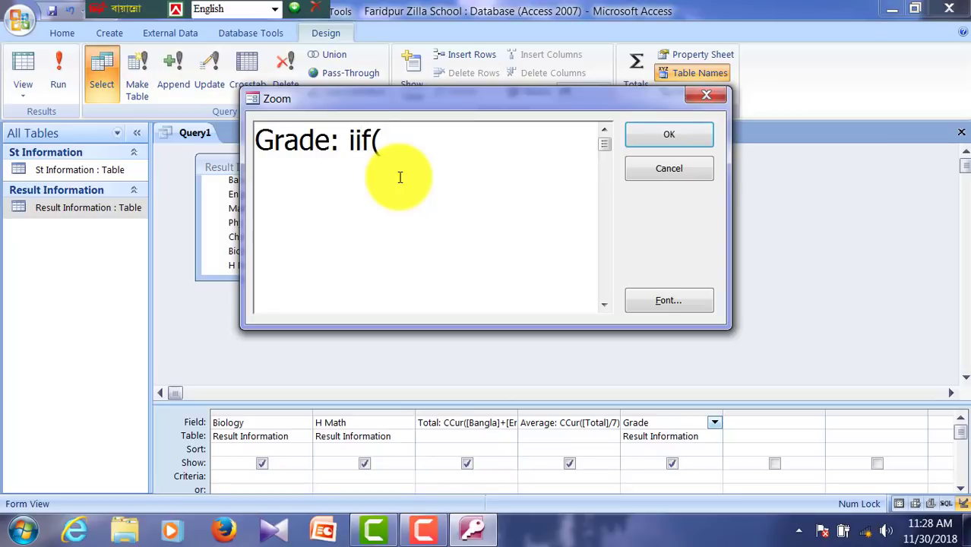
type("[")
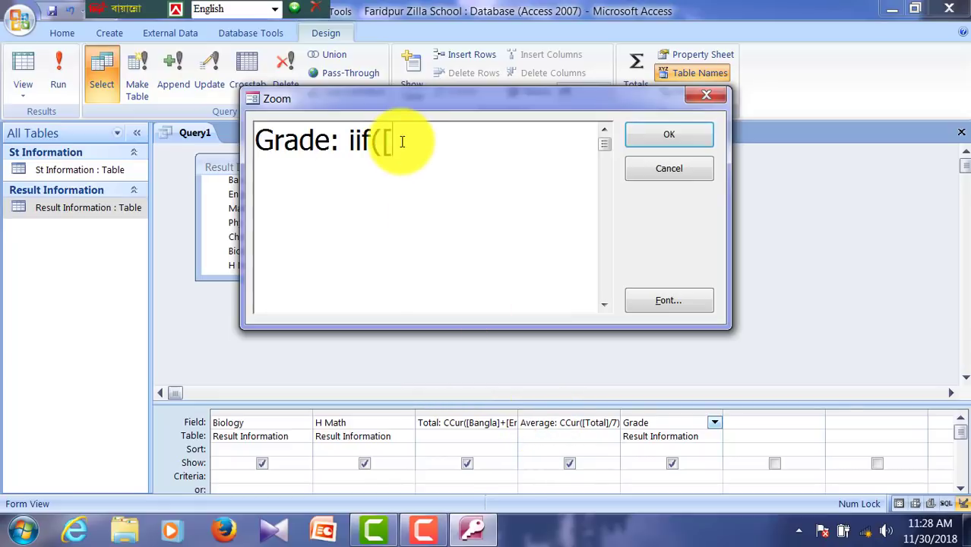
type("Average")
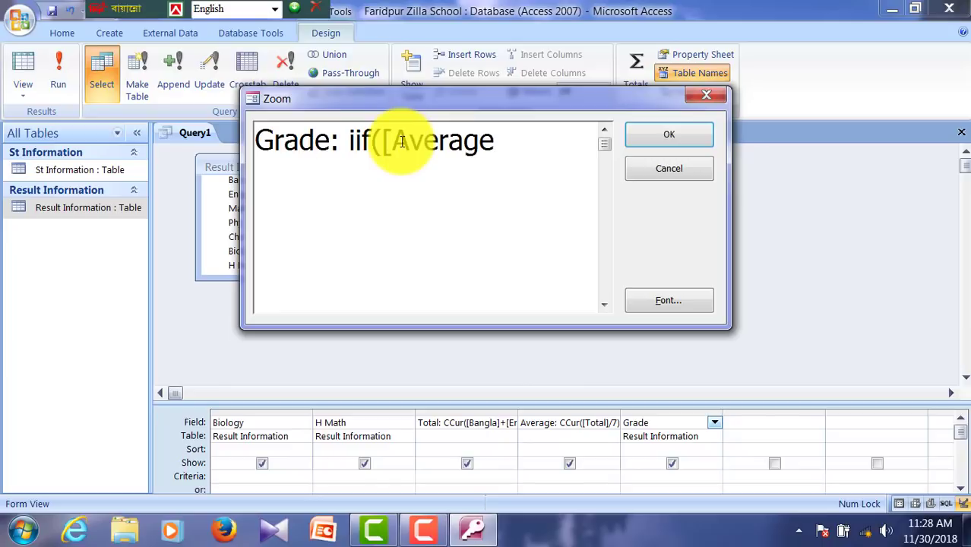
type("]")
key("Left")
key("shift+Left")
key("shift+Left")
key("shift+Left")
key("shift+Left")
key("shift+Left")
key("shift+Left")
key("shift+Left")
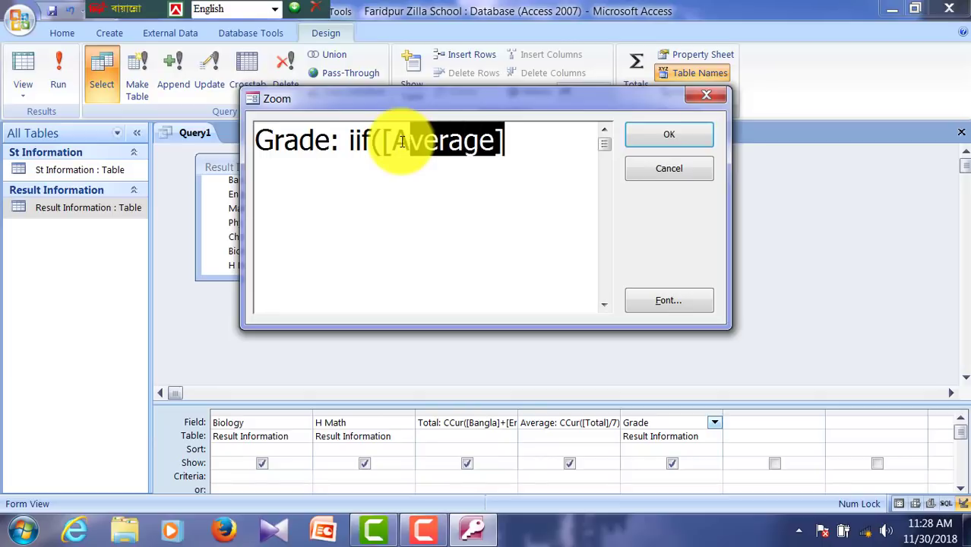
Add the condition >=80, after [Average] in the Grade expression
key("shift+Left")
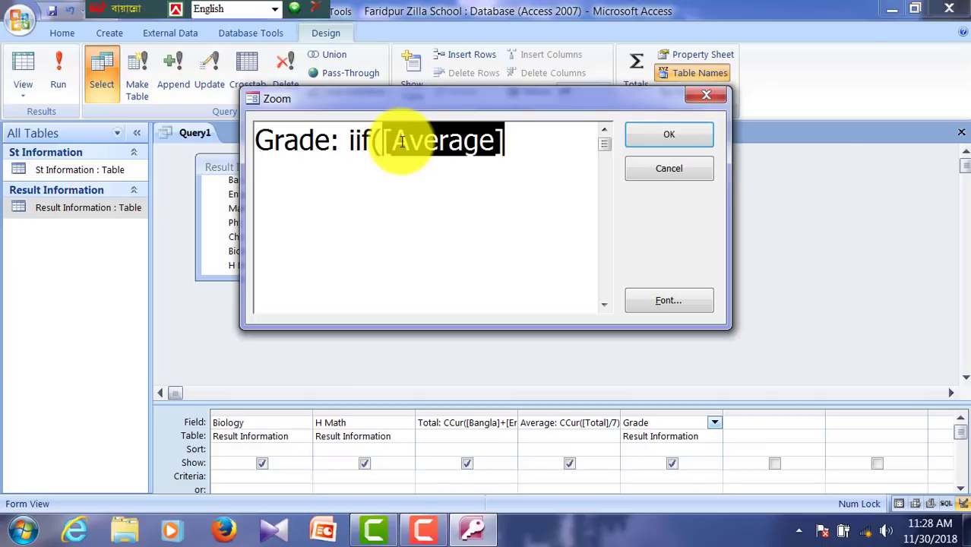
left_click(551, 131)
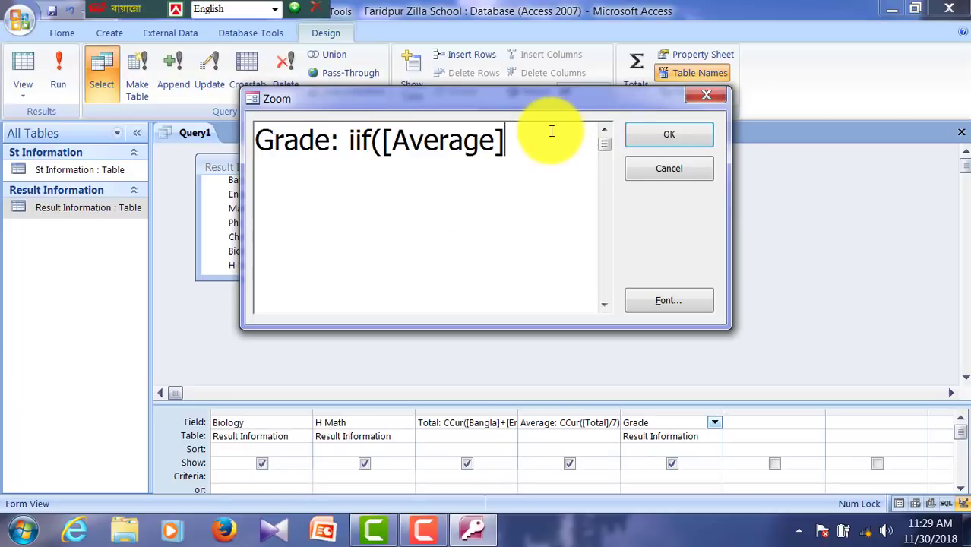
type(">=80")
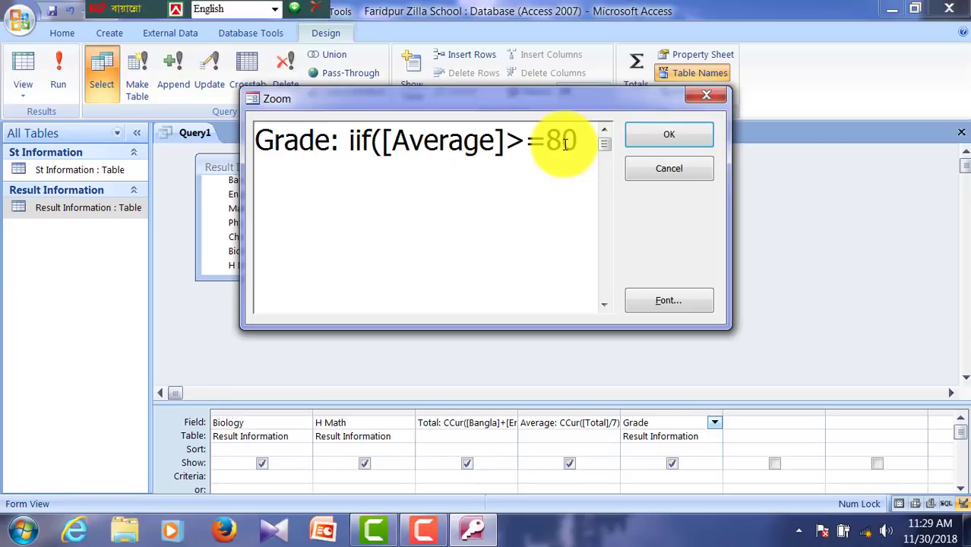
type(",")
type("5")
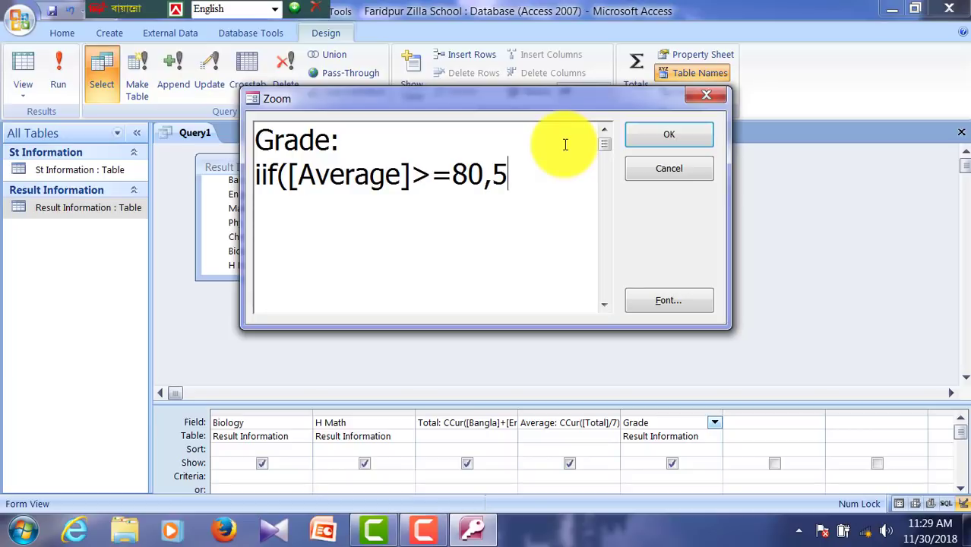
key("BackSpace")
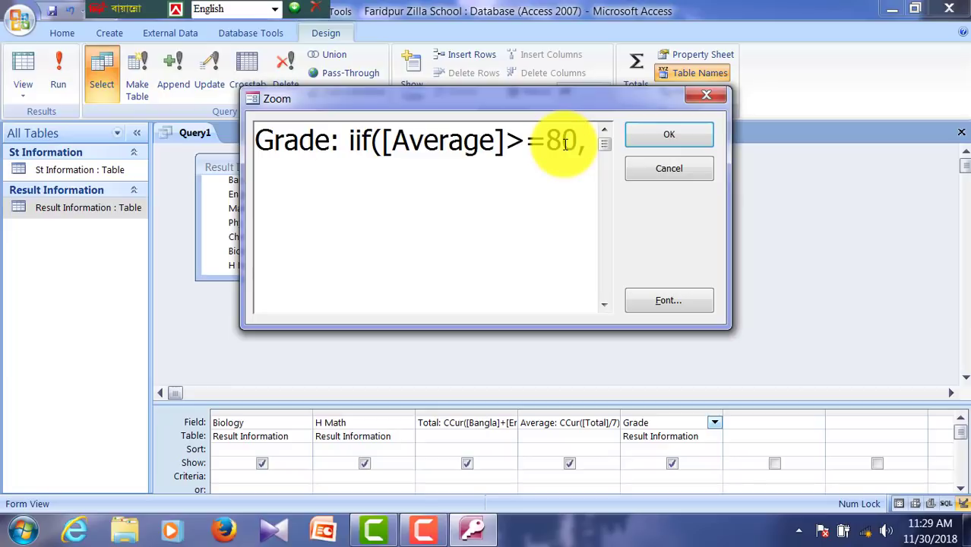
Add the first result "a+" followed by a comma to the Grade expression
type("\"")
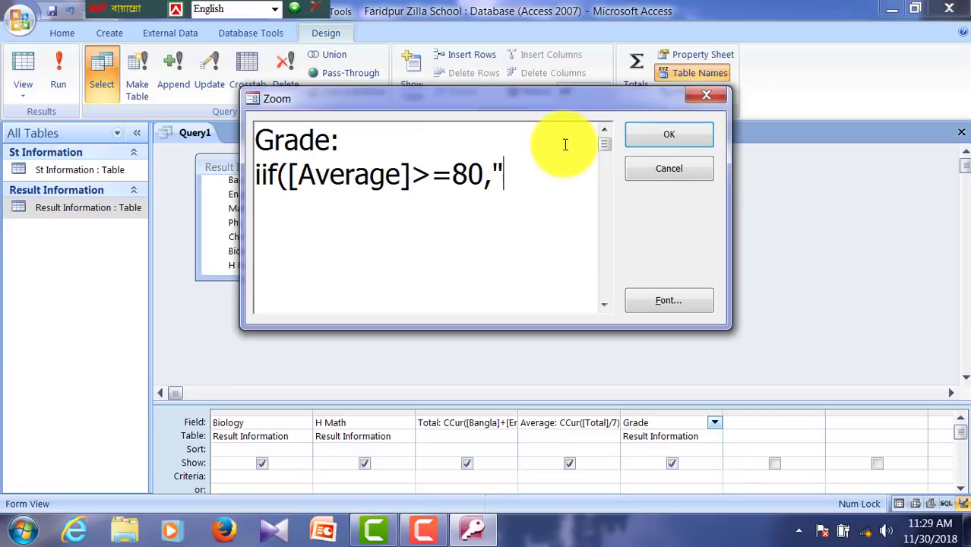
type("a+\"")
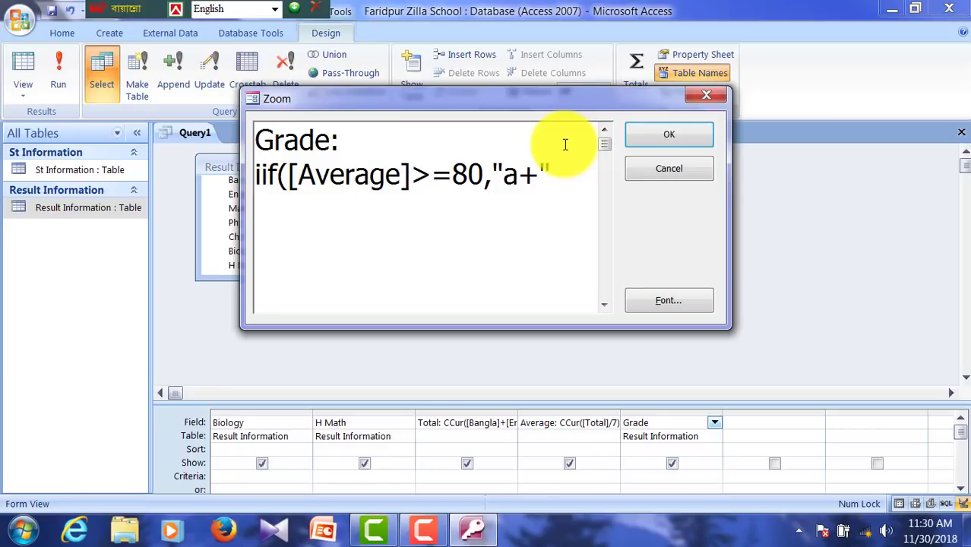
key("BackSpace")
key("BackSpace")
key("BackSpace")
key("BackSpace")
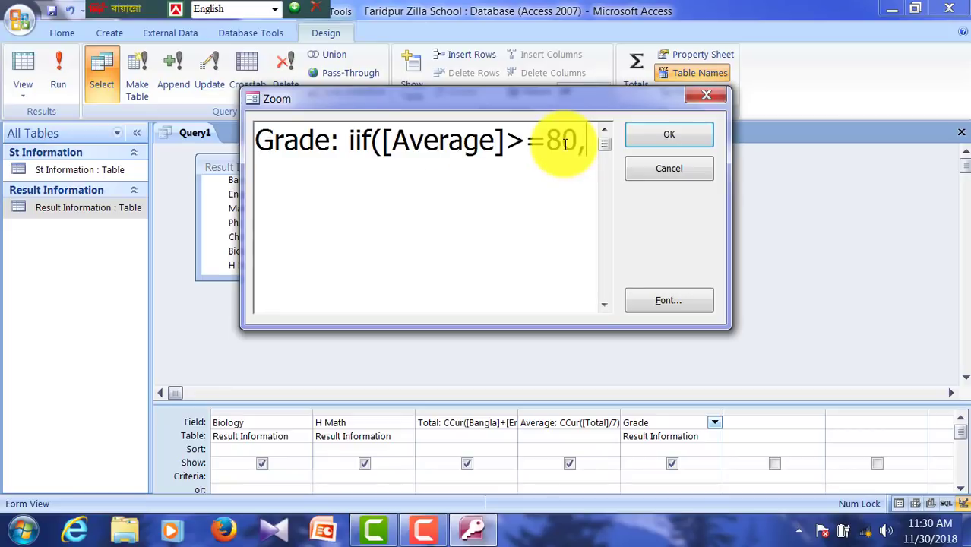
type("5")
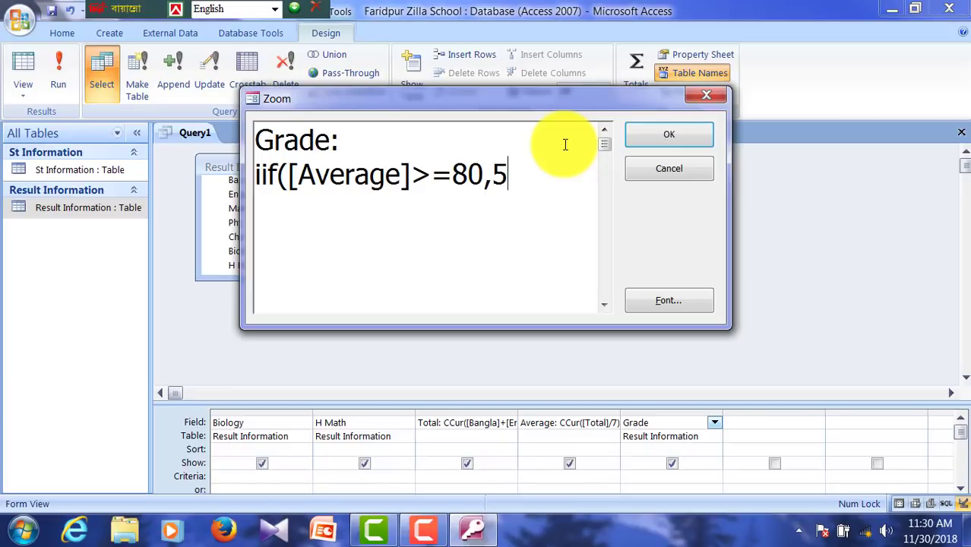
key("BackSpace")
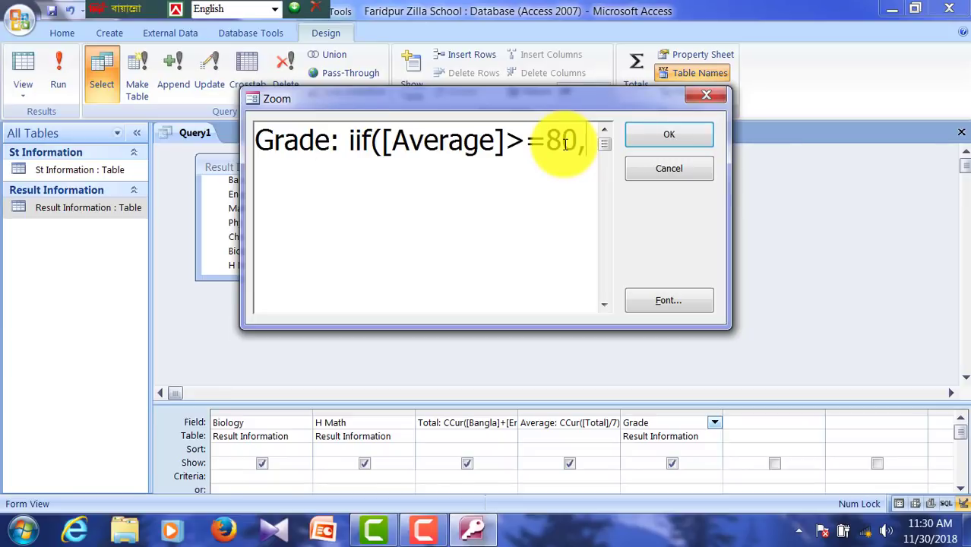
type("\"a")
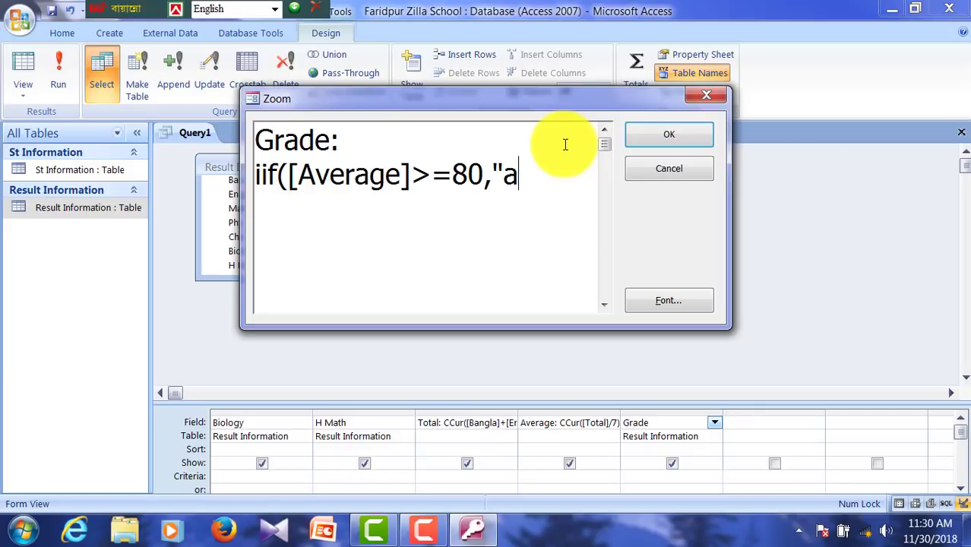
type("+\"")
type(",")
key("BackSpace")
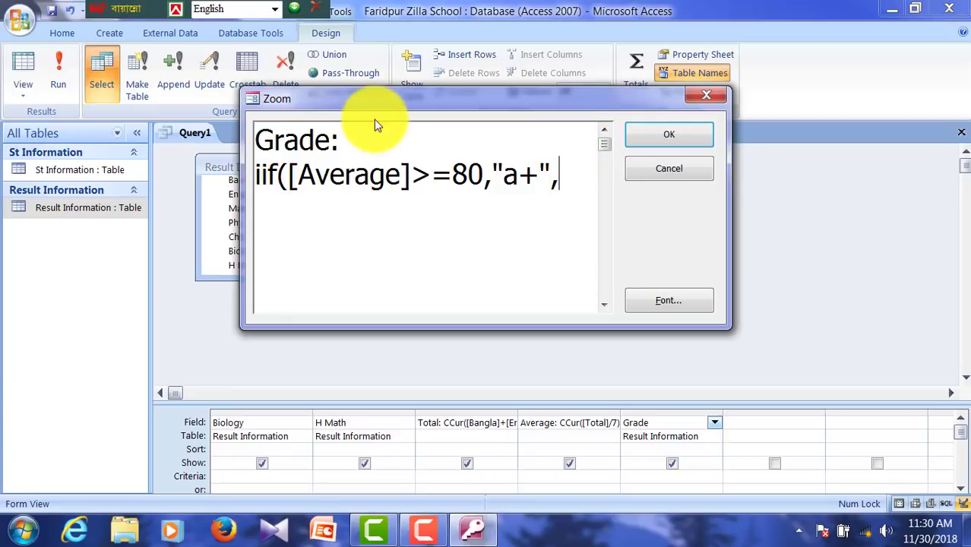
left_click(335, 141)
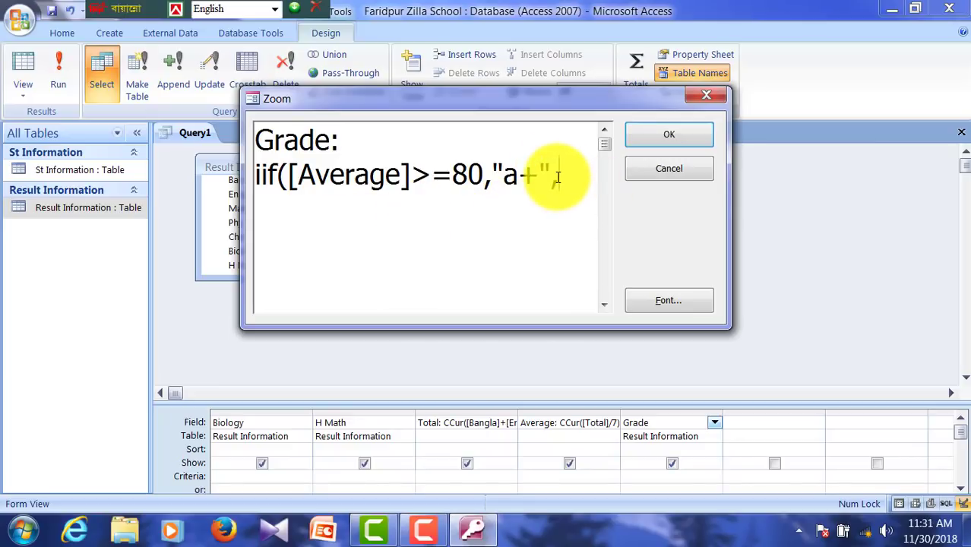
Add nested iif cases for 70 ("a"), 60 ("a-"), 50 ("b"), 40 ("c") and begin the 33 test
type("iif([Average]")
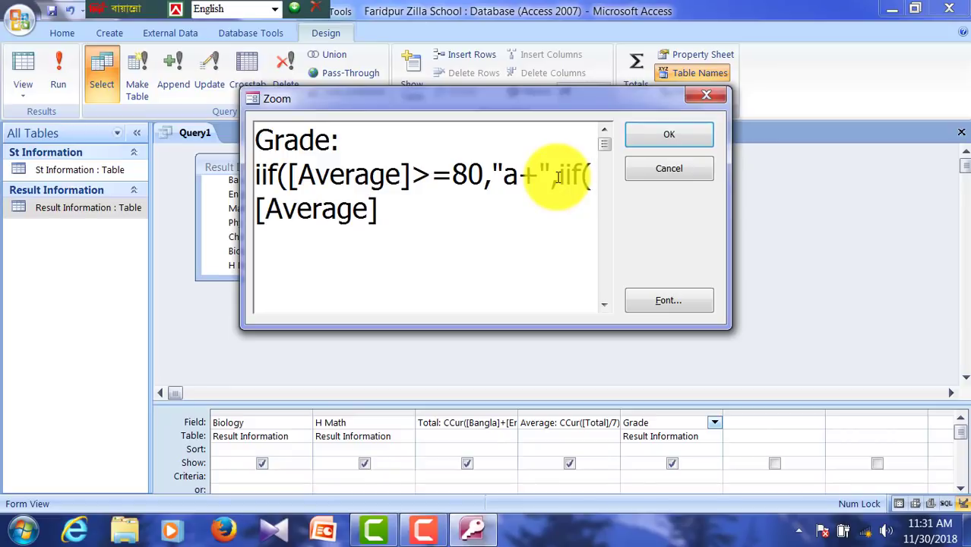
type(">=70,")
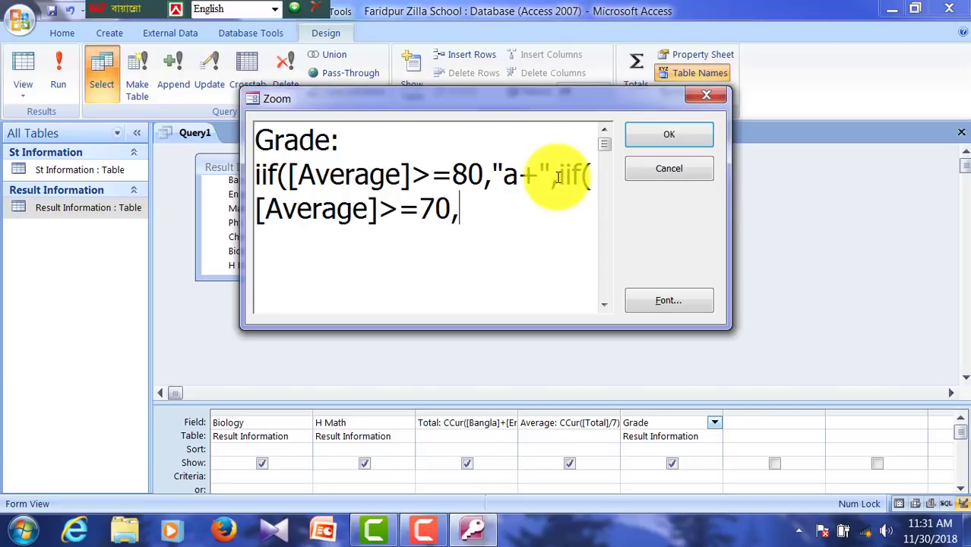
type("\"a\",iif")
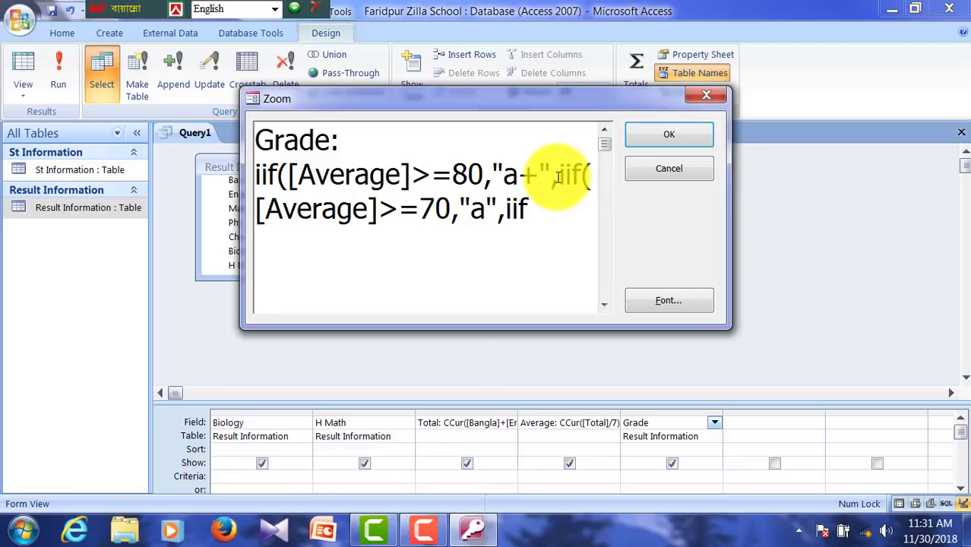
type("([Average]>")
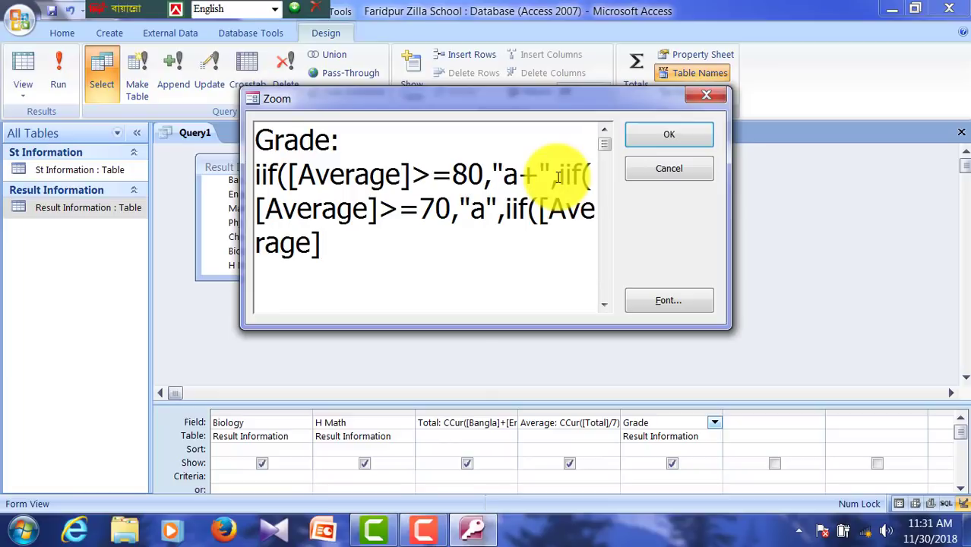
type("=690")
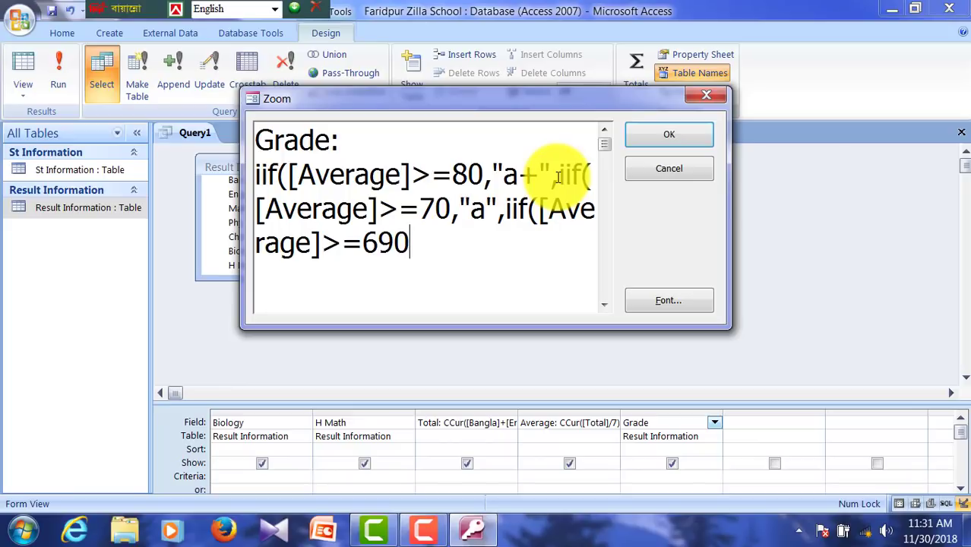
key("BackSpace")
key("BackSpace")
type("0,")
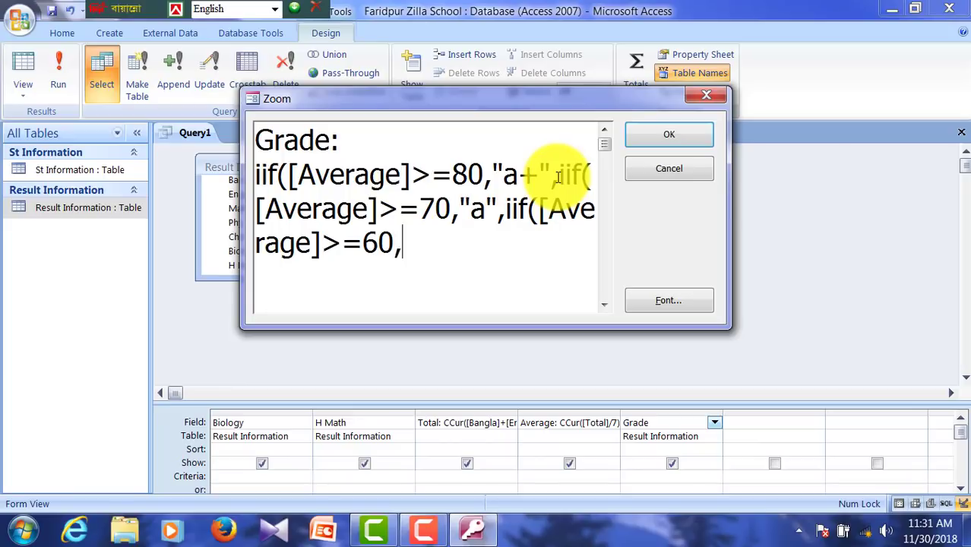
type("\"a-\",iif")
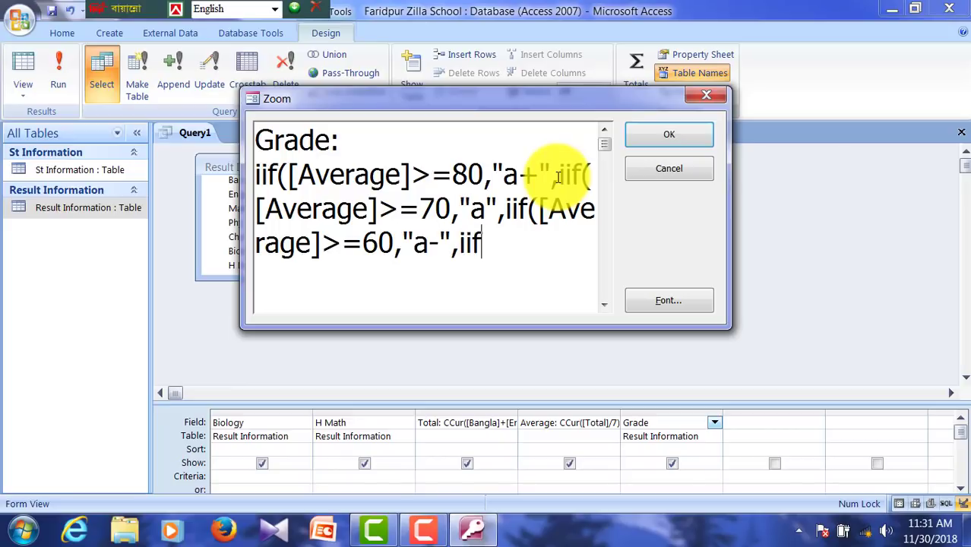
type("([Average]>=")
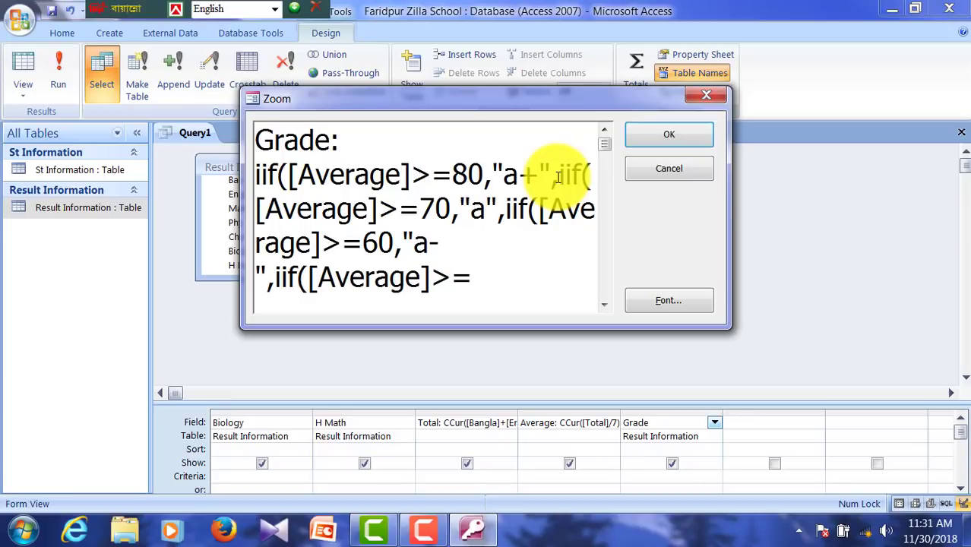
type("50,")
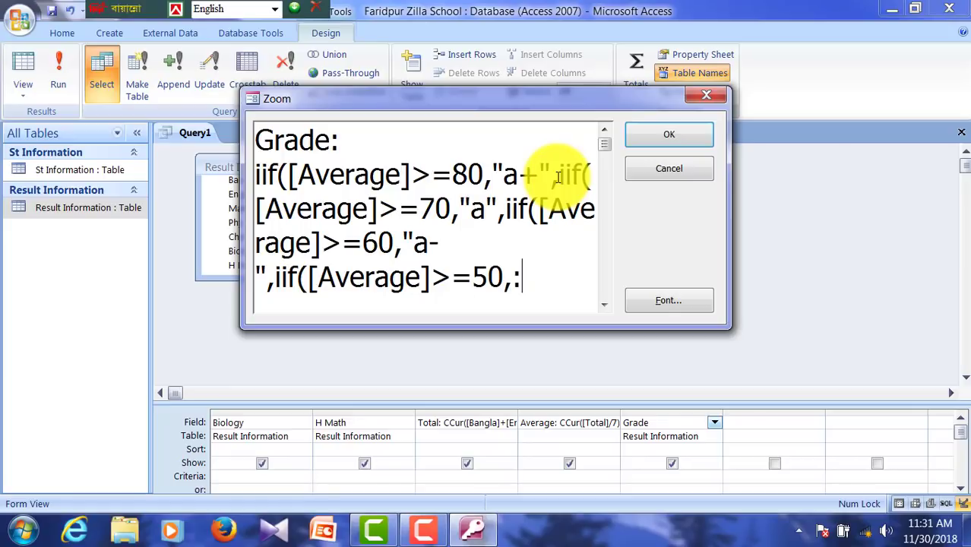
type("\"b\",iif")
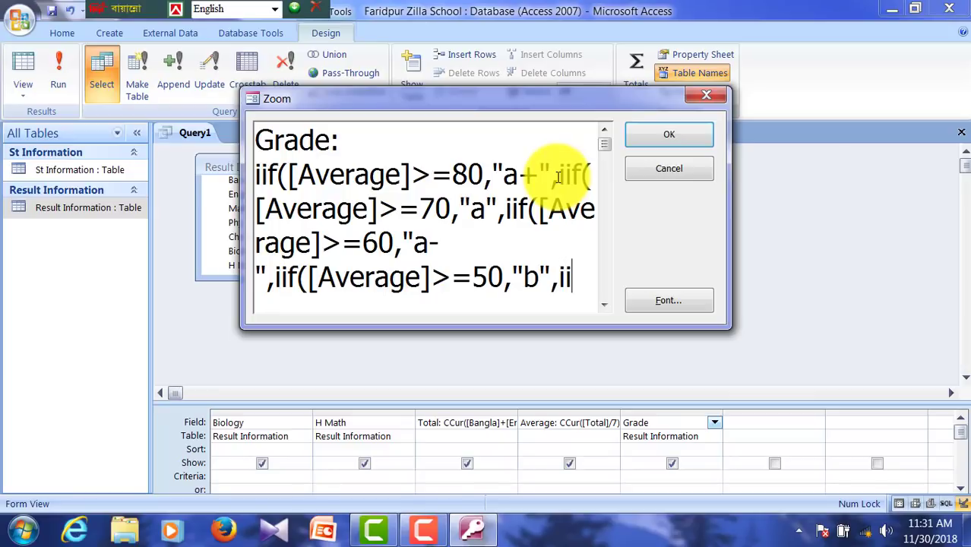
type("([Average]")
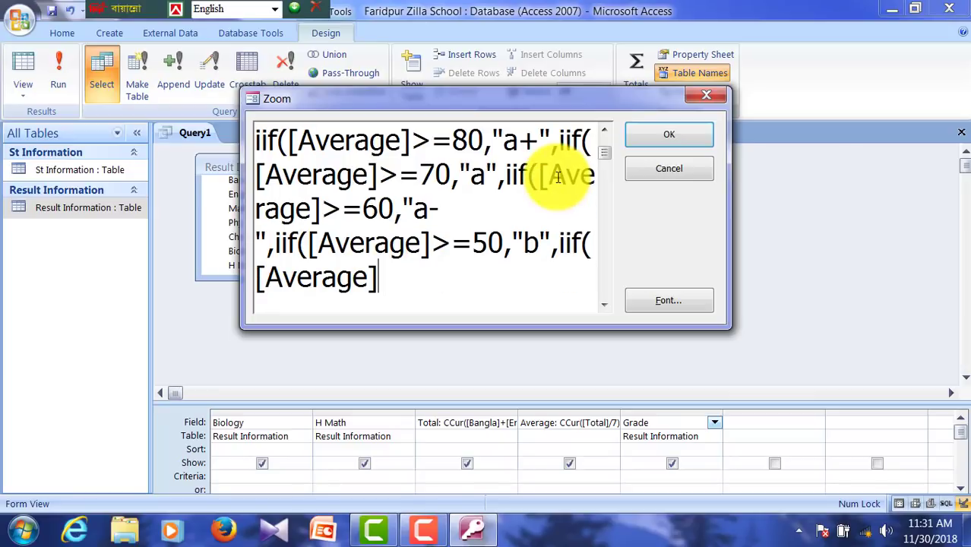
type(">=")
type("40,")
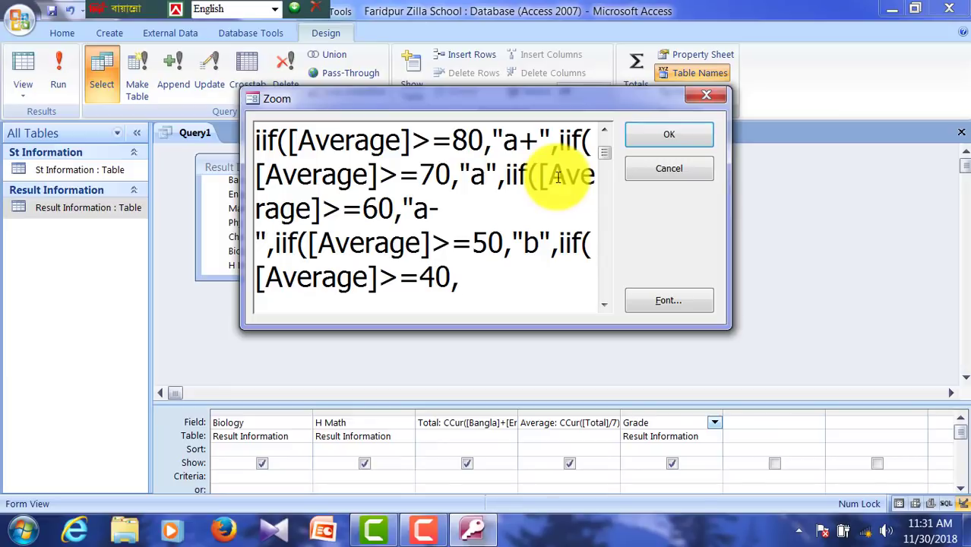
type("\"c\",iif")
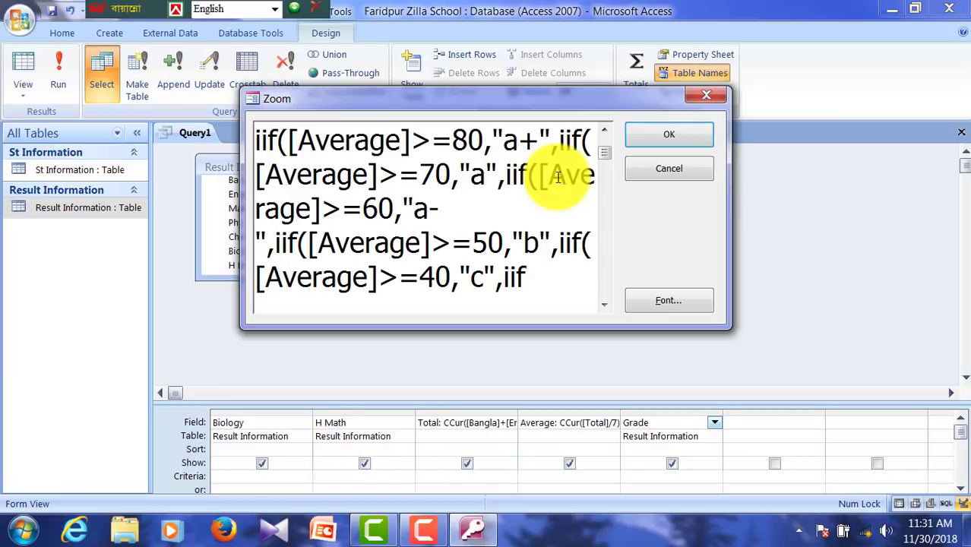
type("([Average]>")
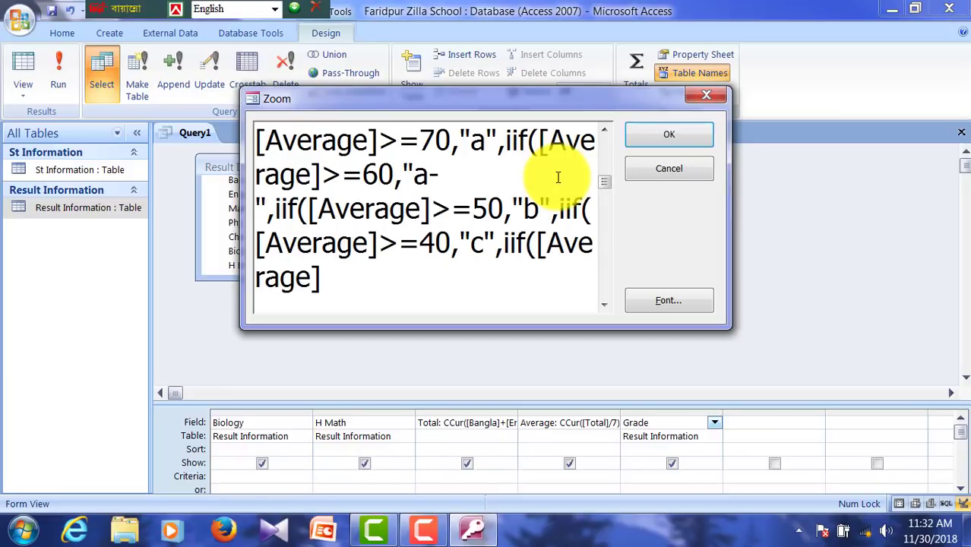
type("=3")
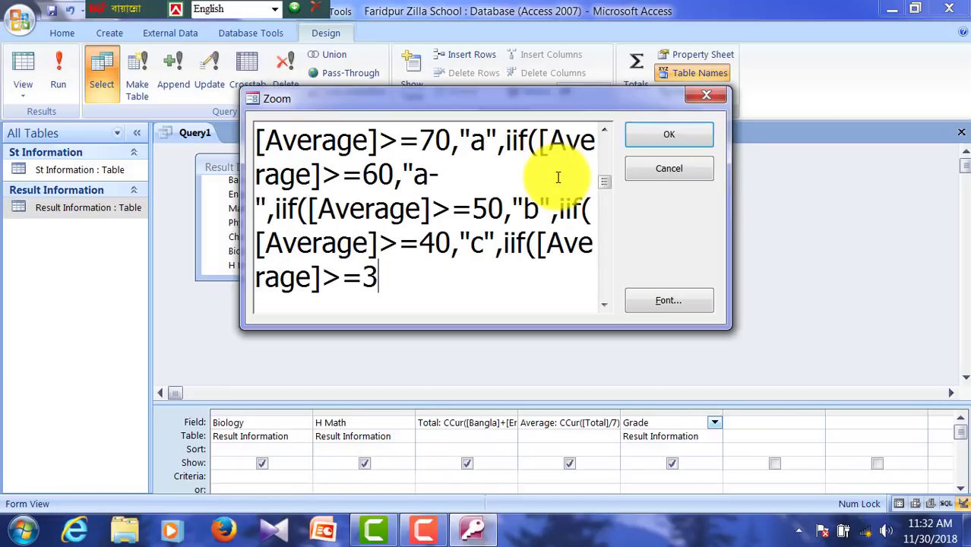
type("3,\"f")
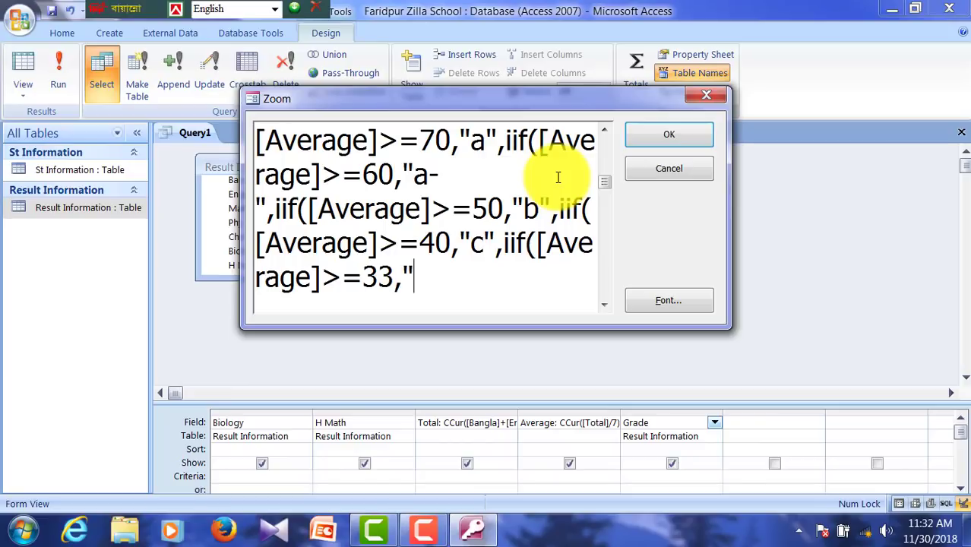
Make 33 or more give "d" and add iif([Average]<33,"f") as the final case
key("BackSpace")
type("d\",iff")
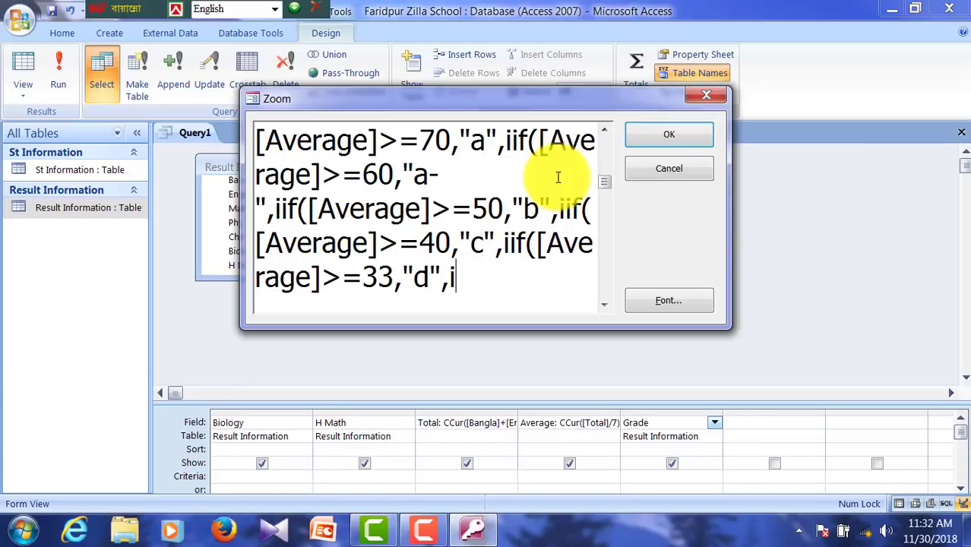
key("BackSpace")
type("f")
key("BackSpace")
key("BackSpace")
type("ii")
key("BackSpace")
type("f([Average]")
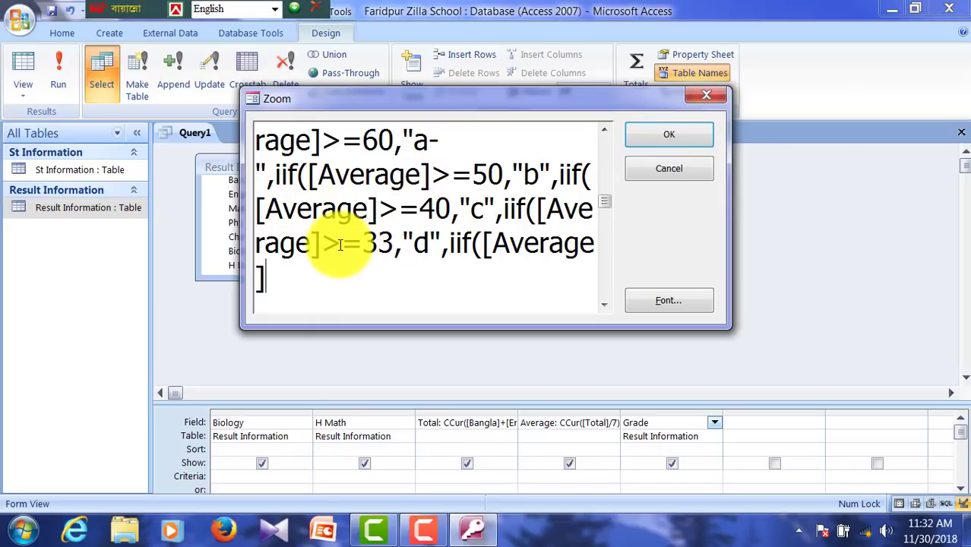
type("<33")
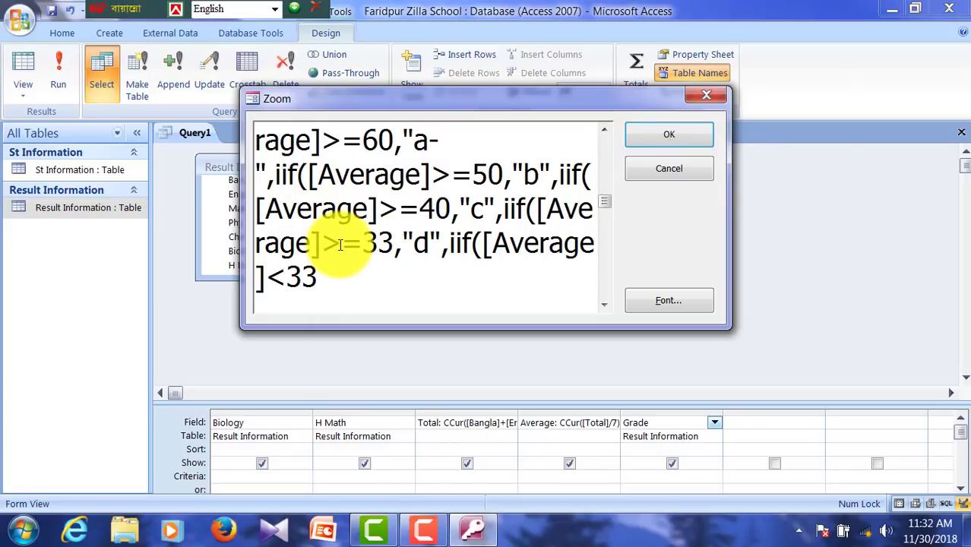
type(", \"f\"")
key("Left")
key("Left")
key("Left")
key("BackSpace")
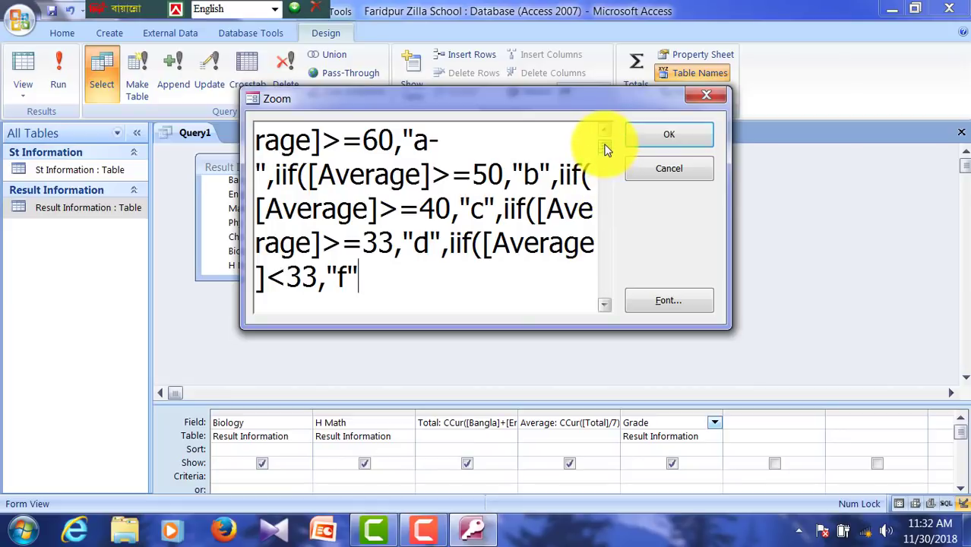
Close the Grade expression with seven parentheses and accept it
left_click(607, 184)
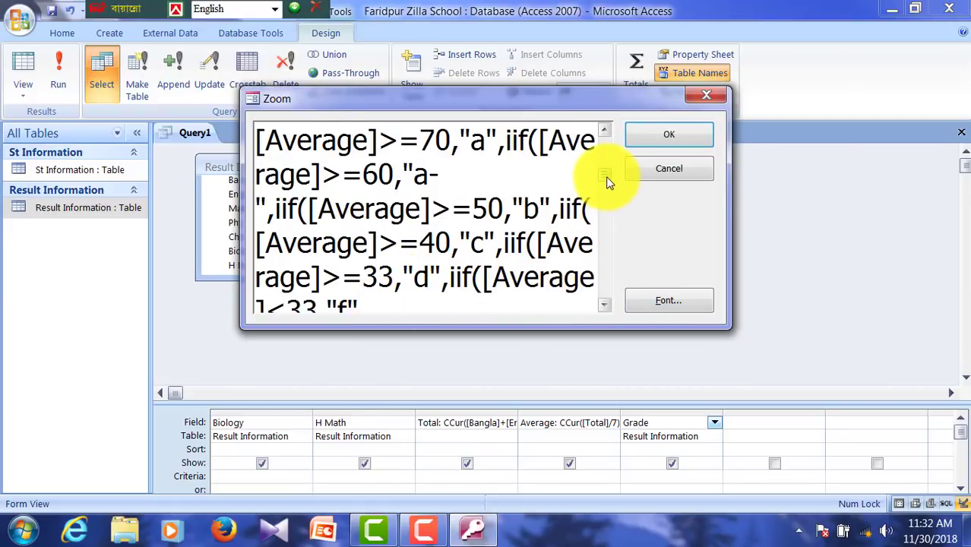
left_click(604, 305)
left_click(604, 305)
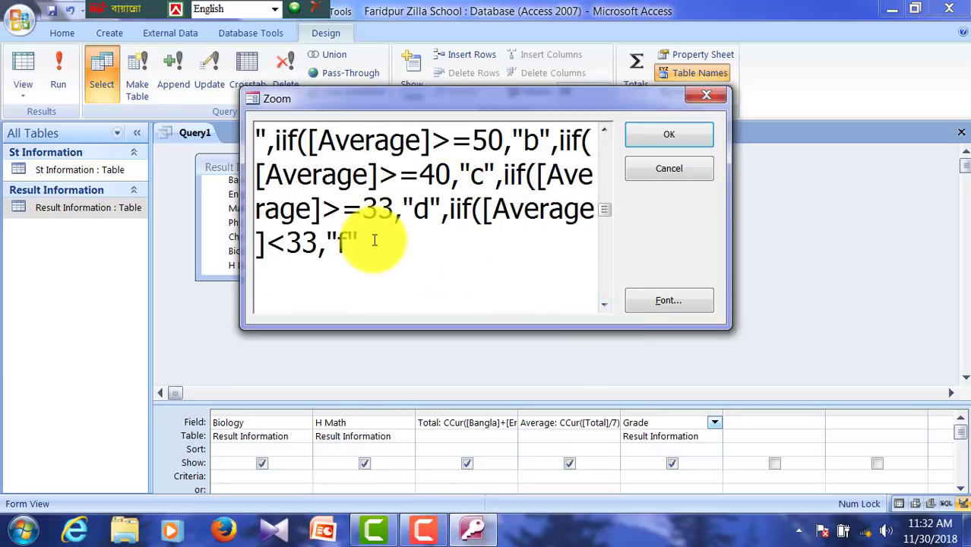
type(")))))))")
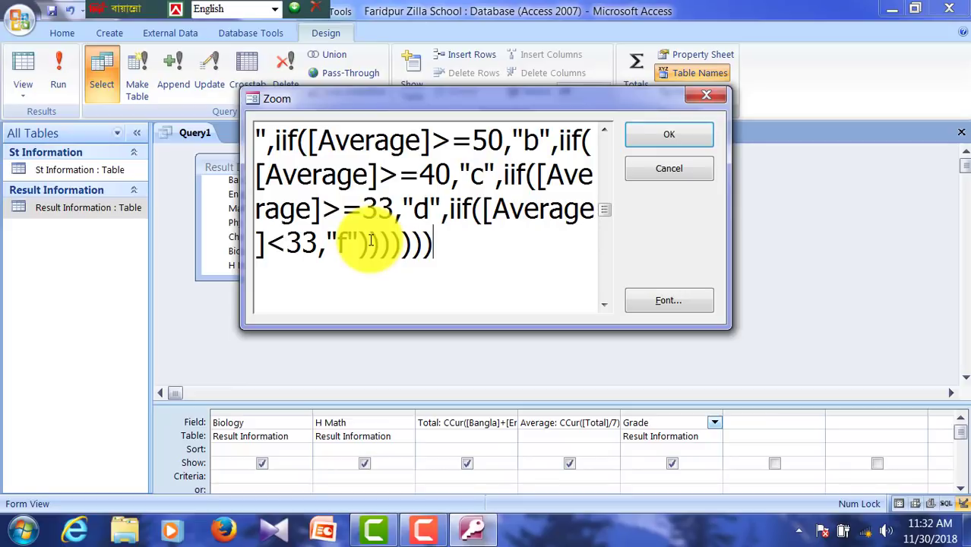
left_click(683, 127)
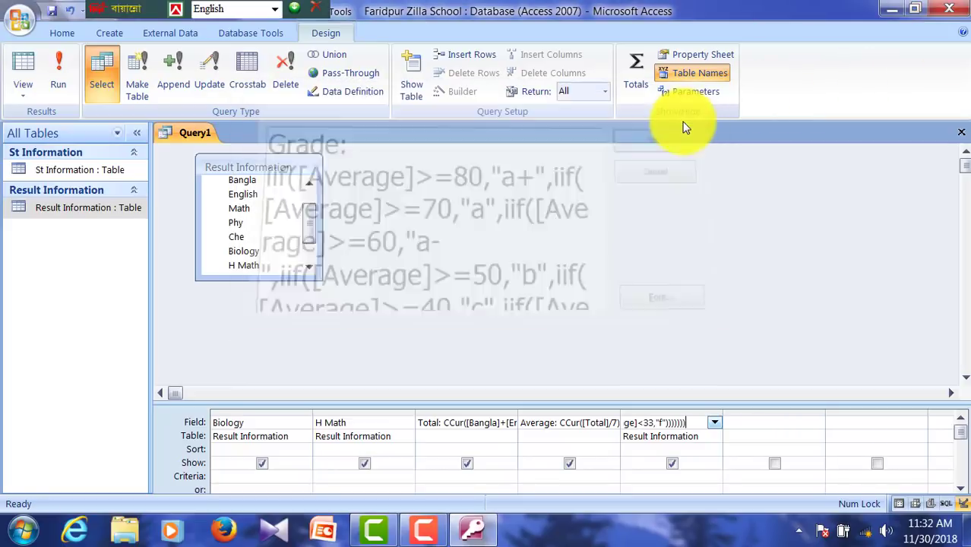
Close the query design and save it as 'Result Query'
key("Tab")
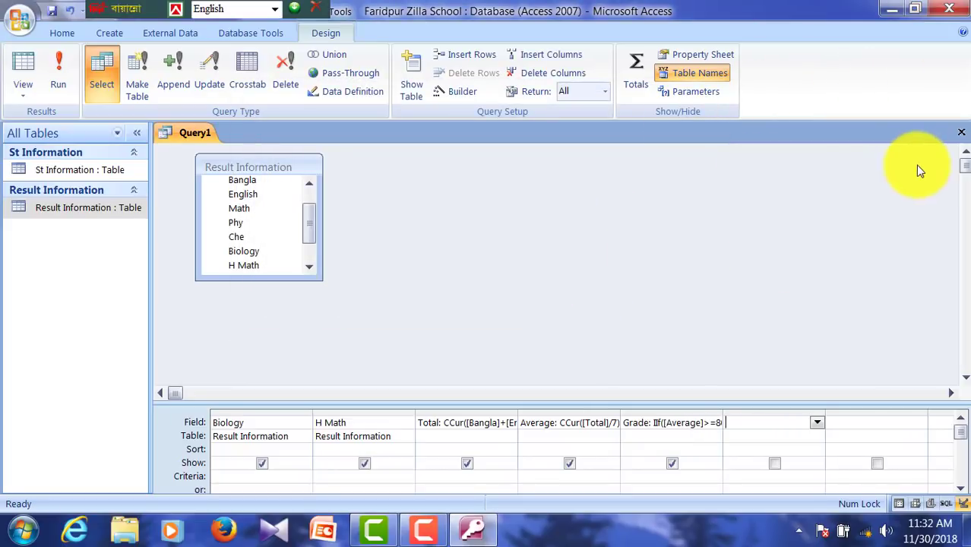
left_click(960, 133)
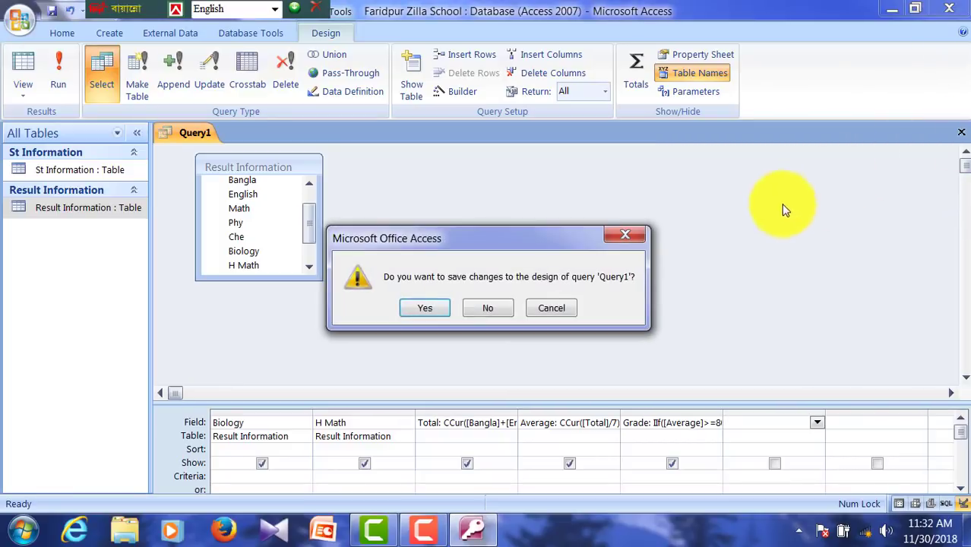
left_click(420, 308)
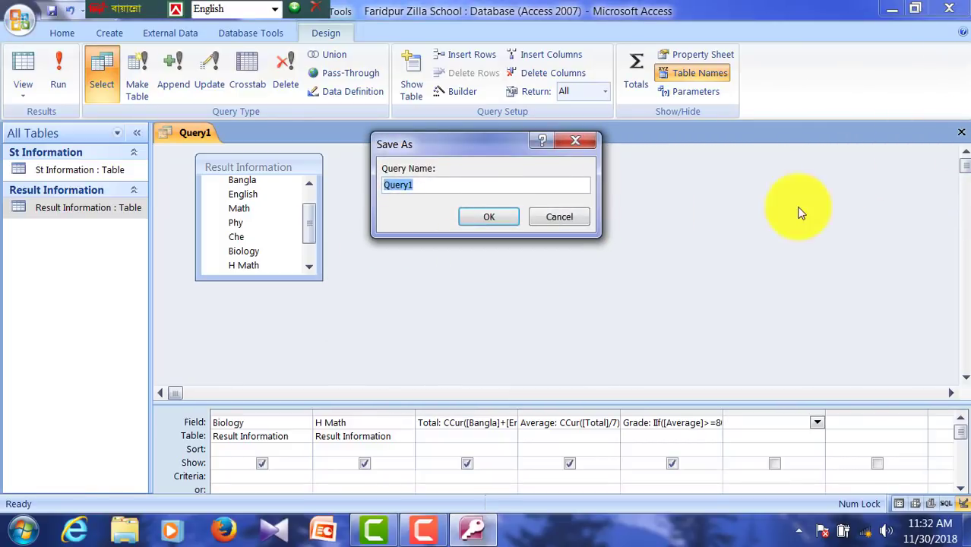
type("Result Query")
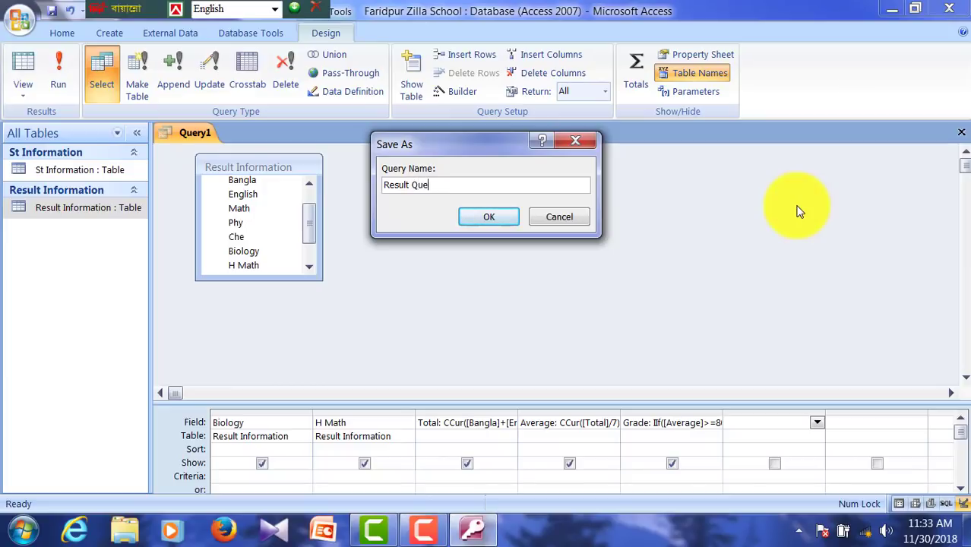
left_click(503, 216)
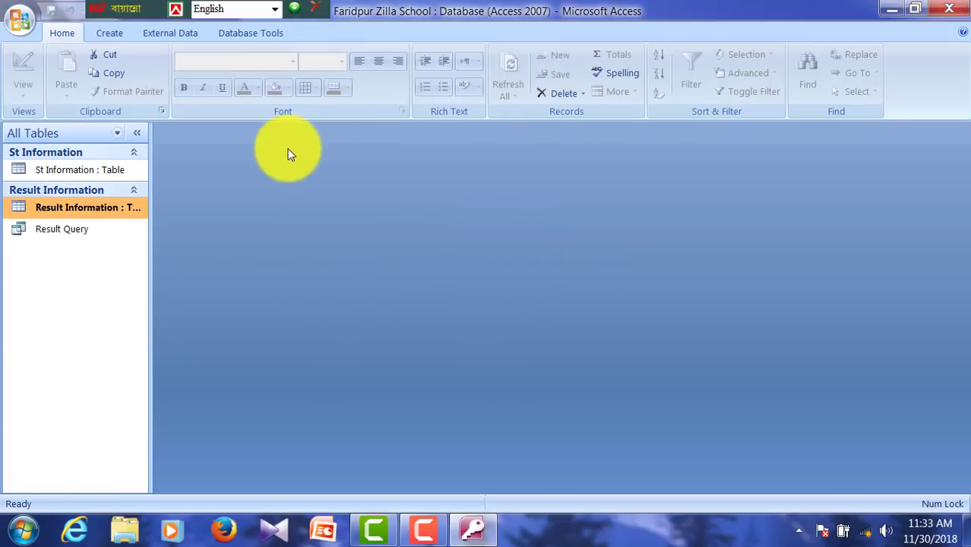
Select the St Information table and create a blank Form1 with Form Design
left_click(112, 174)
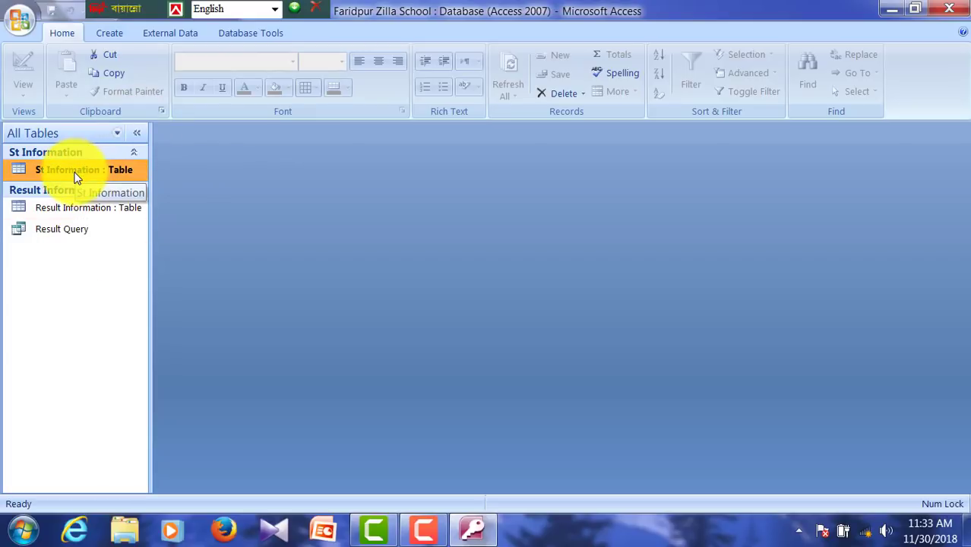
left_click(109, 33)
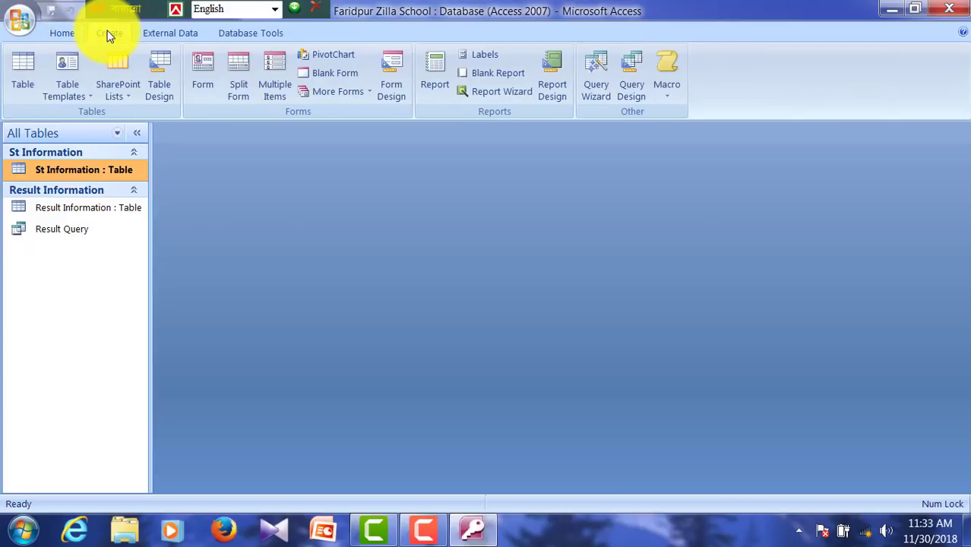
left_click(393, 89)
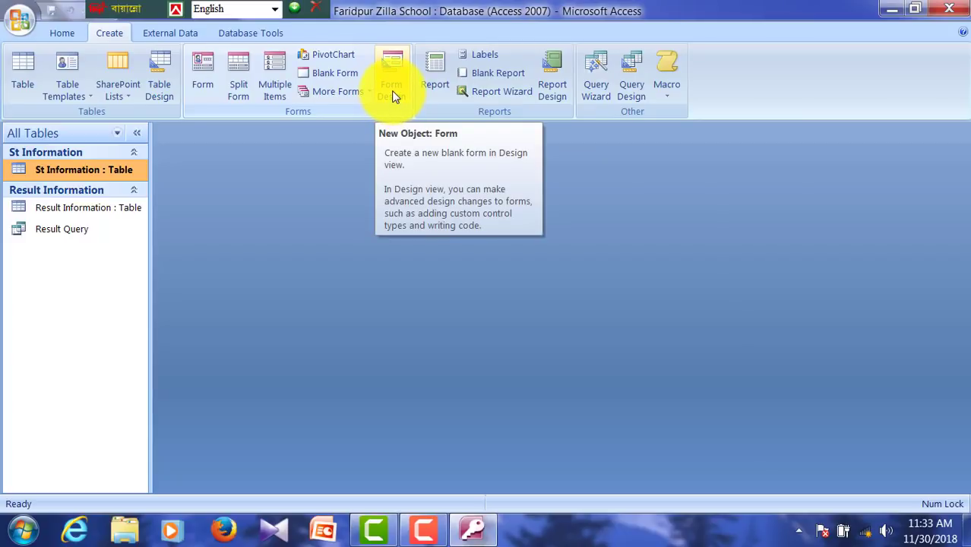
left_click(391, 90)
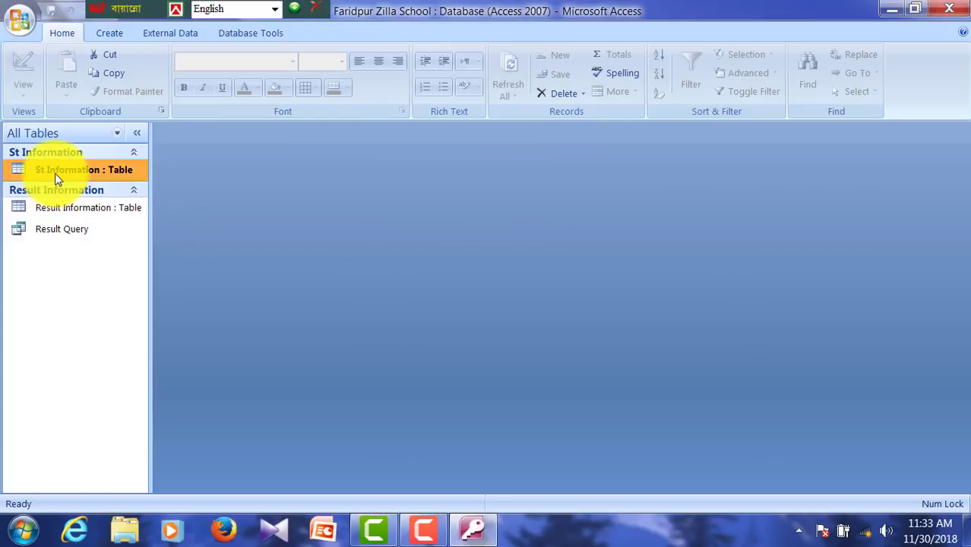
left_click(101, 38)
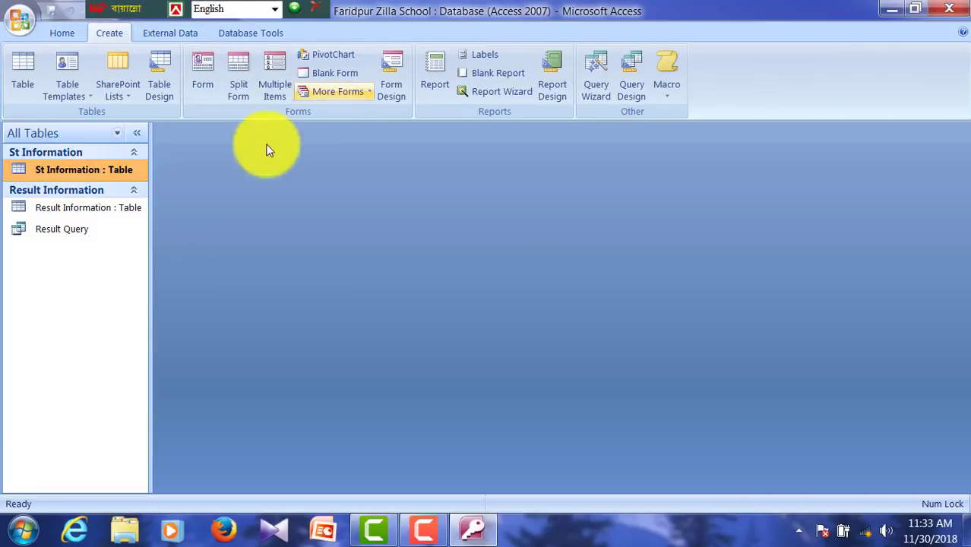
left_click(391, 90)
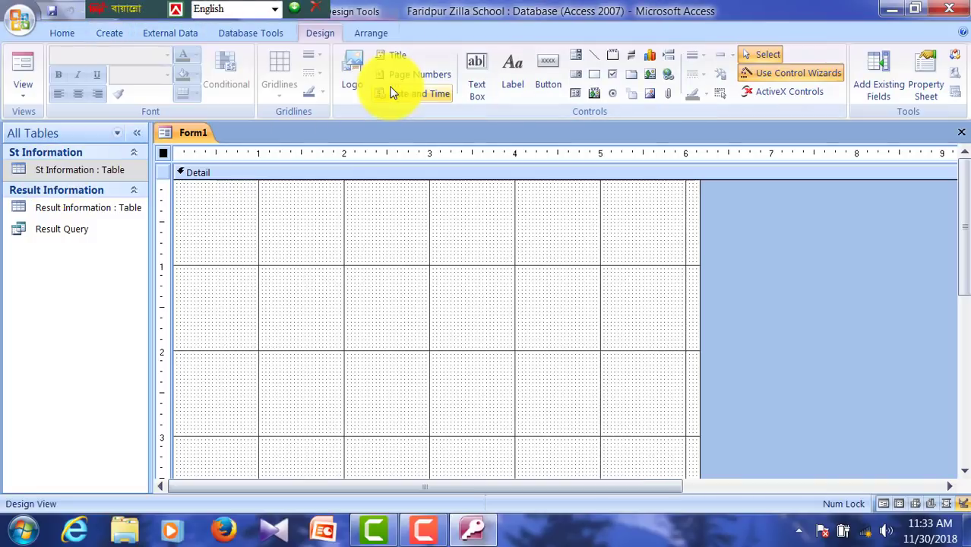
Show all tables in the field list and add St Information's sl no field to Form1
left_click(879, 92)
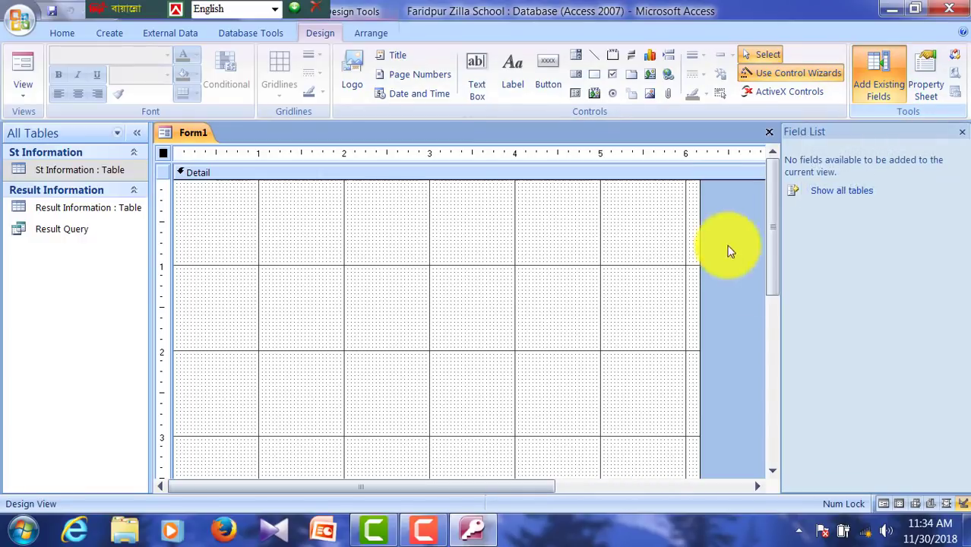
left_click(843, 190)
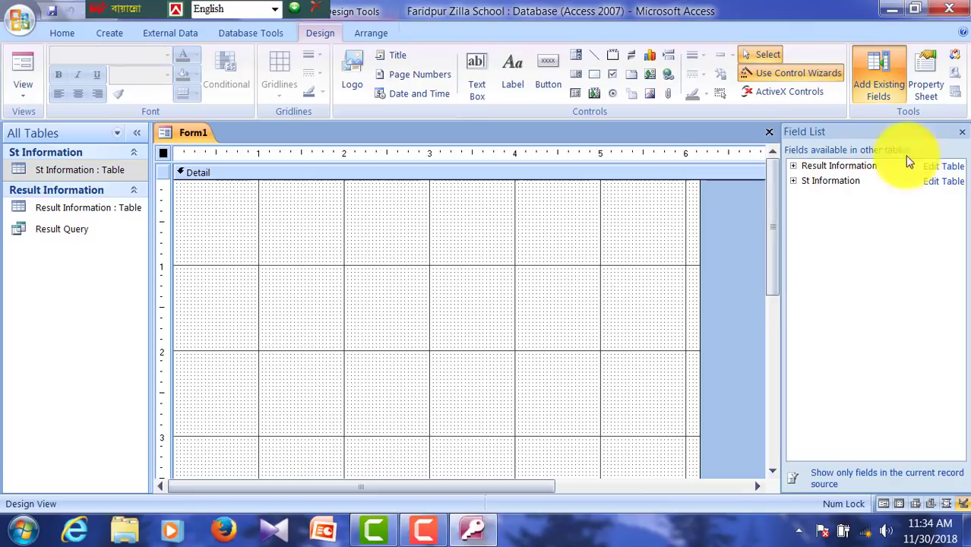
left_click(793, 181)
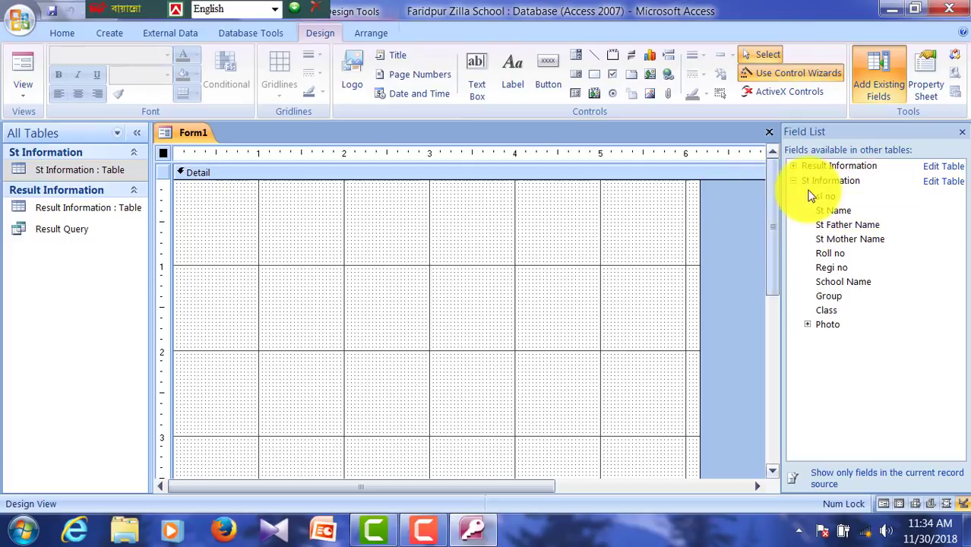
left_click(794, 182)
left_click(793, 182)
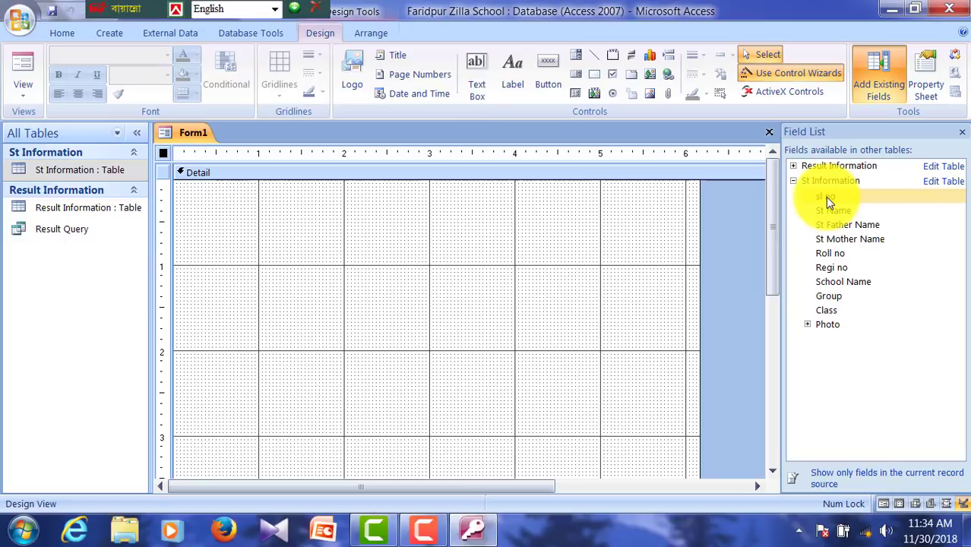
right_click(825, 197)
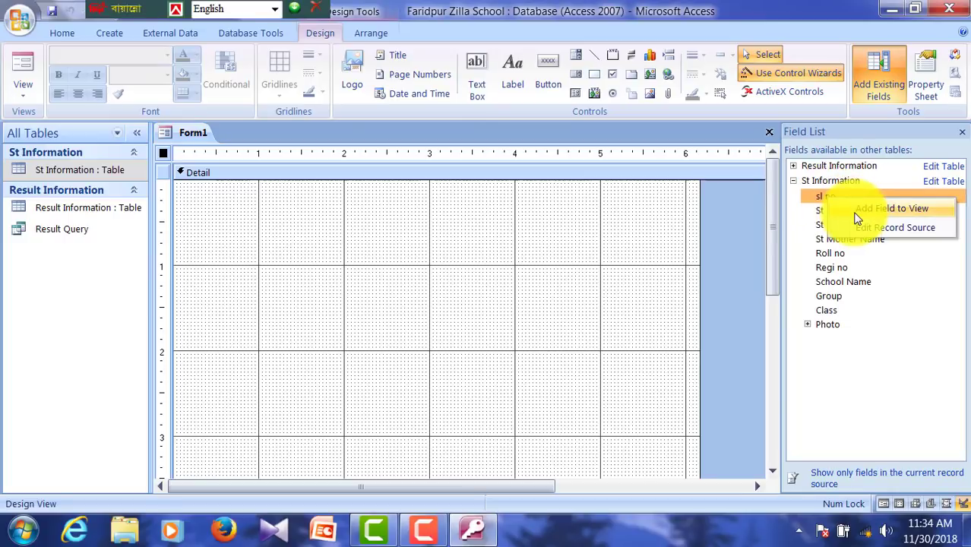
left_click(854, 209)
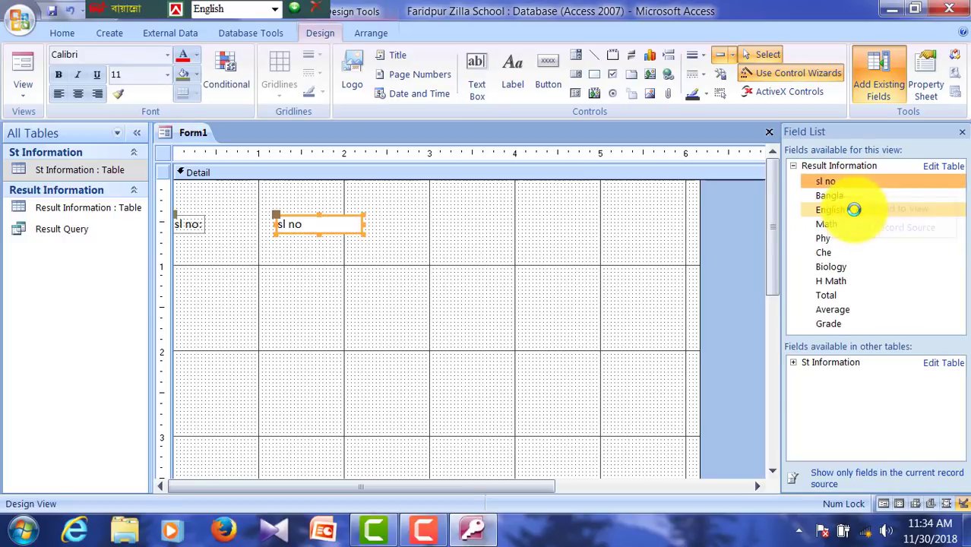
Add St Information's St Name field to the form, which prompts for a table relationship
left_click(794, 364)
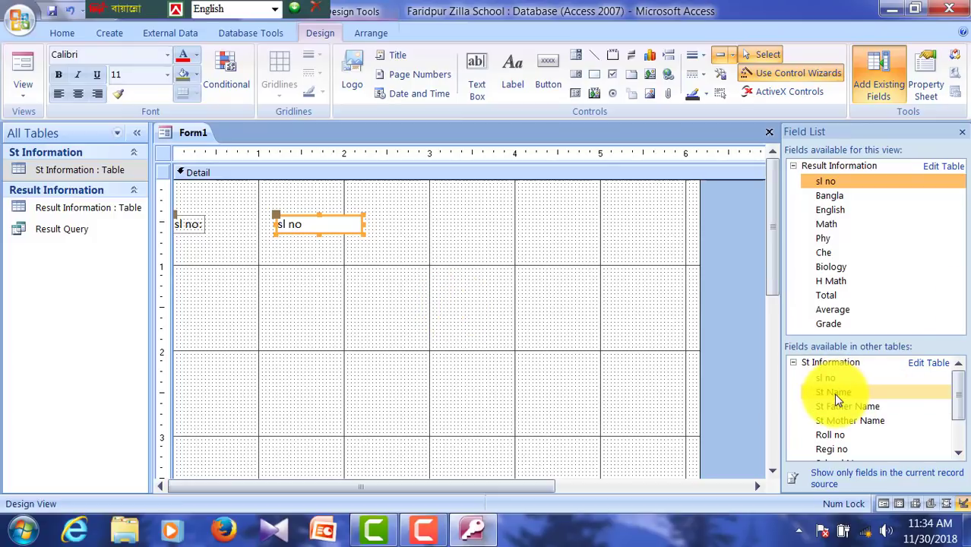
right_click(832, 392)
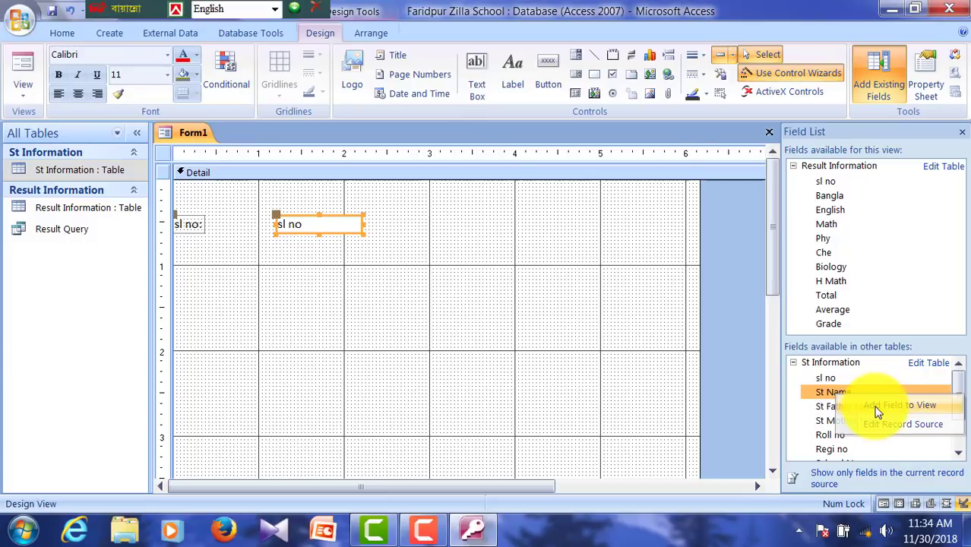
left_click(877, 407)
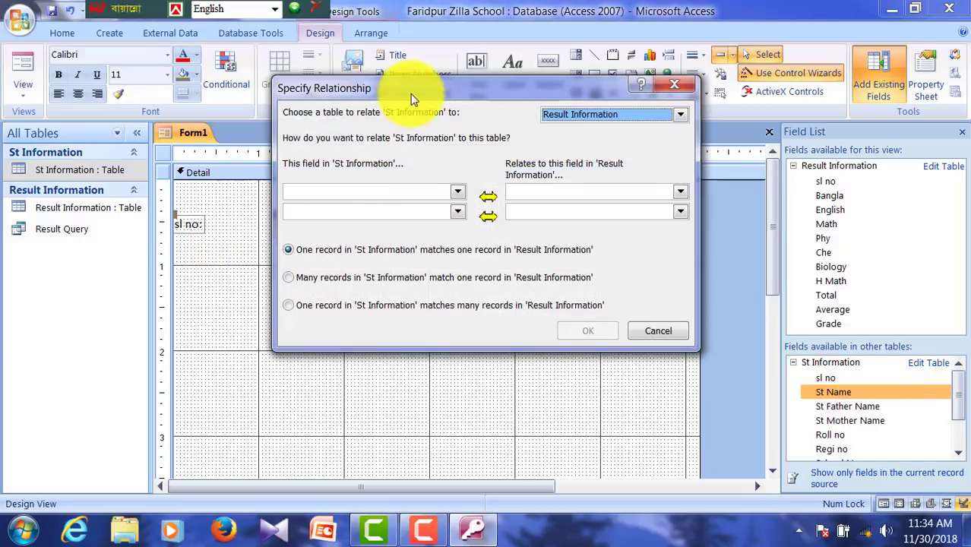
Relate St Information's sl no to Result Information's sl no one-to-one and confirm
mouse_move(410, 93)
left_mouse_down()
mouse_move(364, 82)
mouse_move(422, 98)
left_mouse_up()
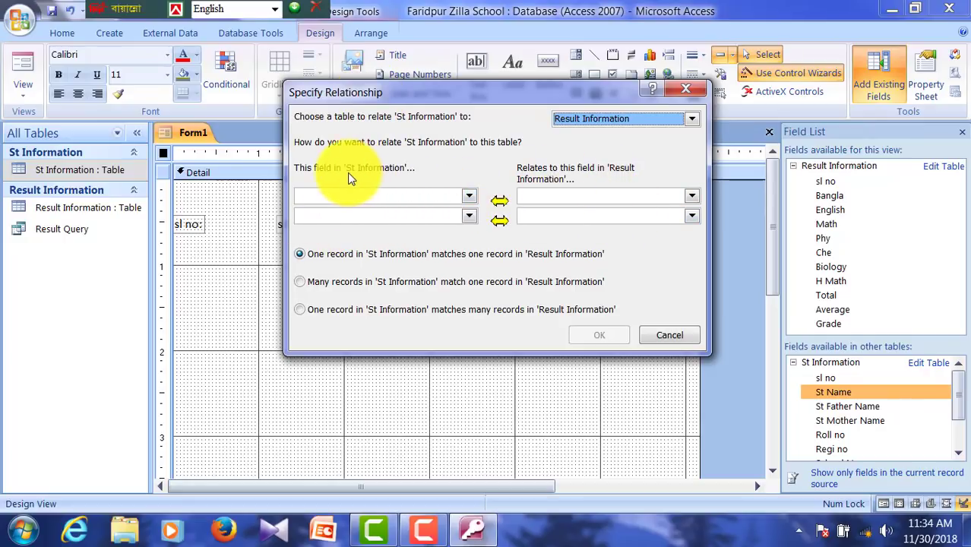
left_click(471, 199)
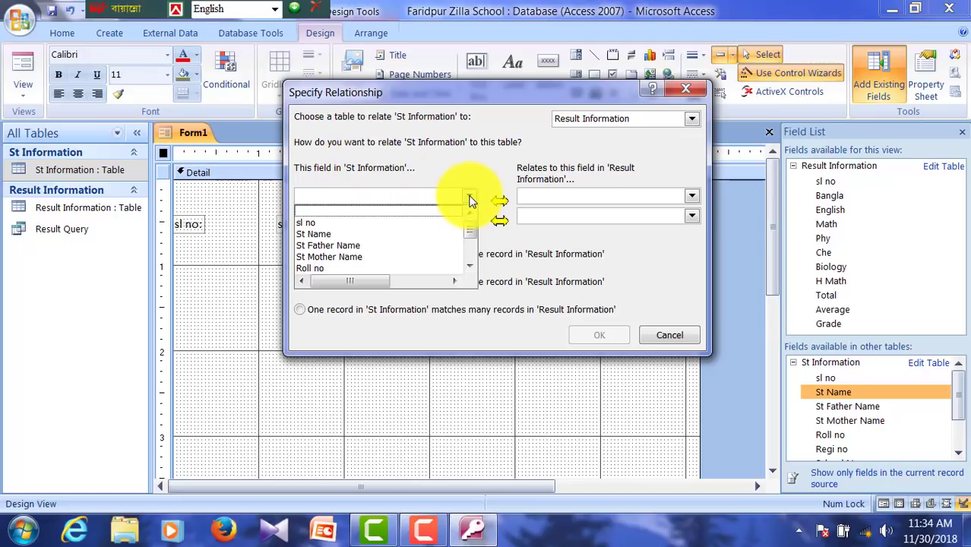
left_click(323, 223)
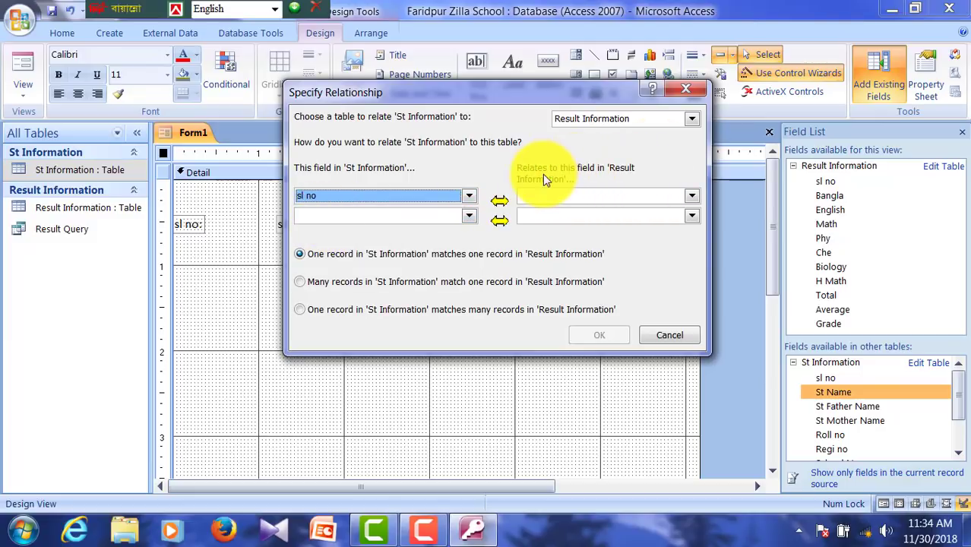
left_click(692, 195)
left_click(553, 226)
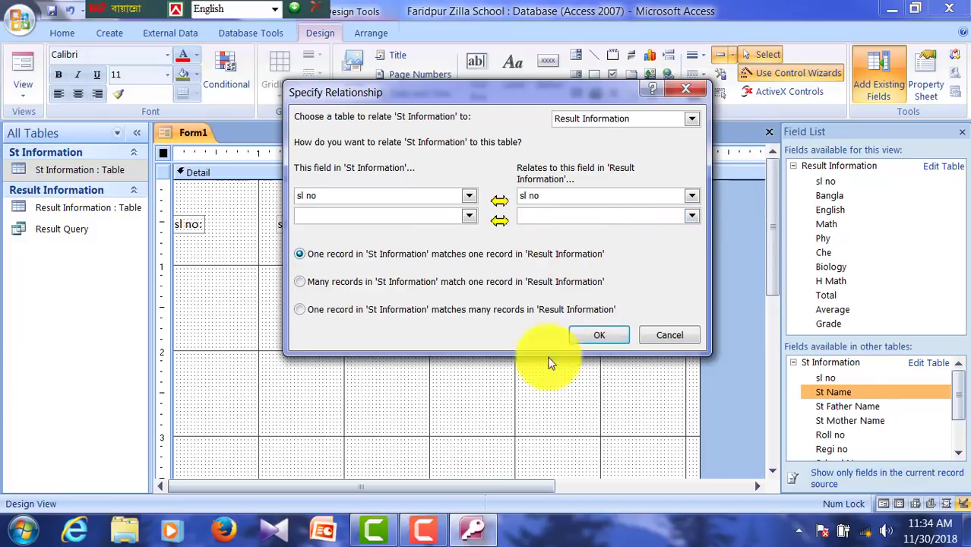
left_click(597, 336)
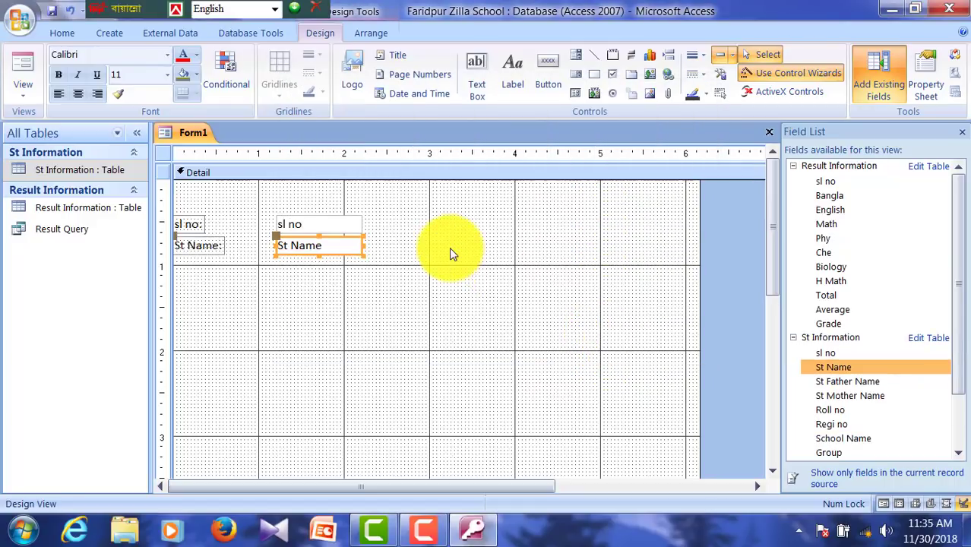
Add the St Father Name, St Mother Name, Roll no and Regi no fields to Form1
right_click(838, 381)
left_click(876, 393)
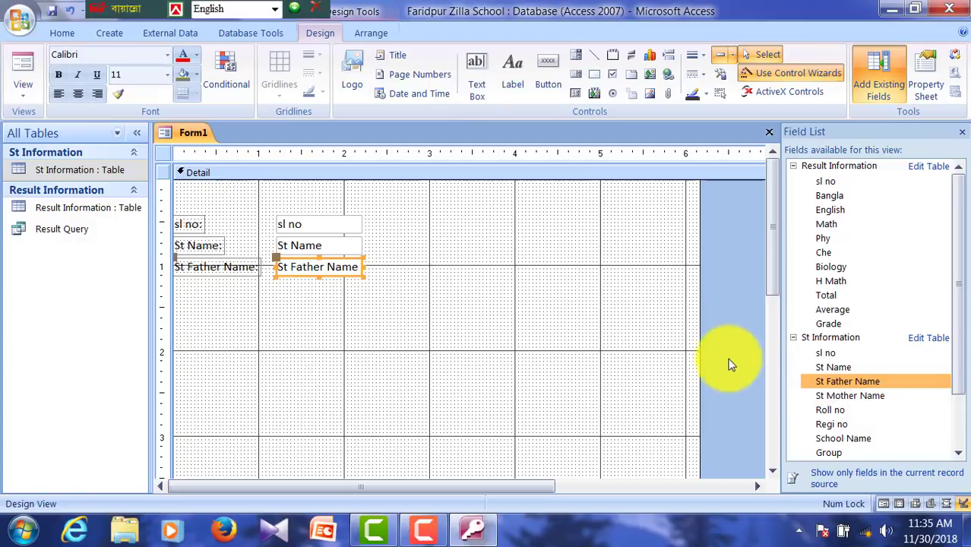
left_click_drag(959, 282, 950, 327)
left_click(836, 325)
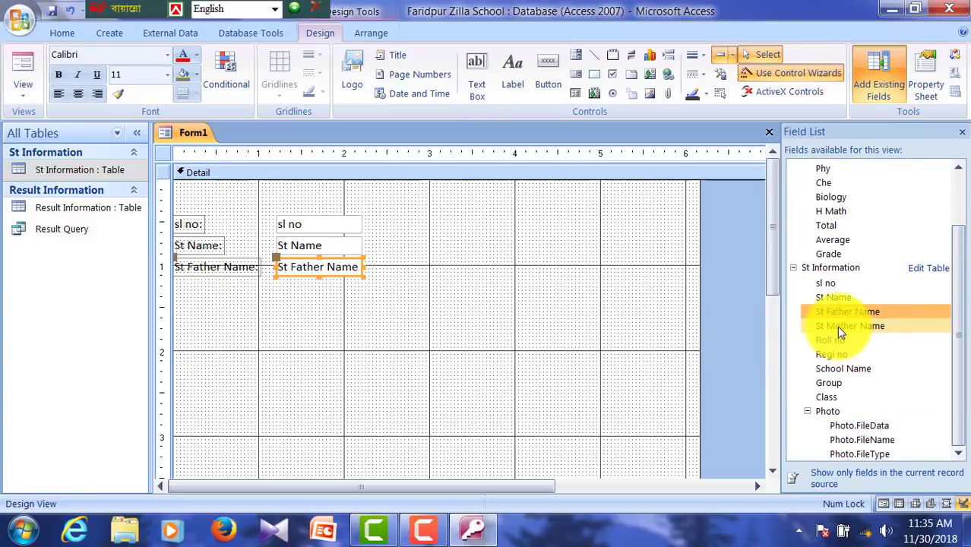
right_click(837, 325)
left_click(862, 338)
right_click(833, 342)
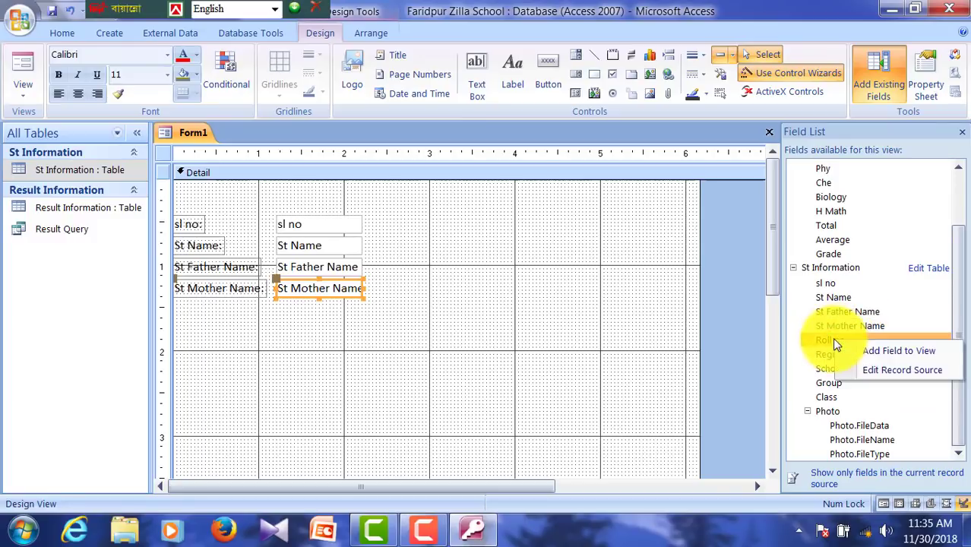
left_click(862, 347)
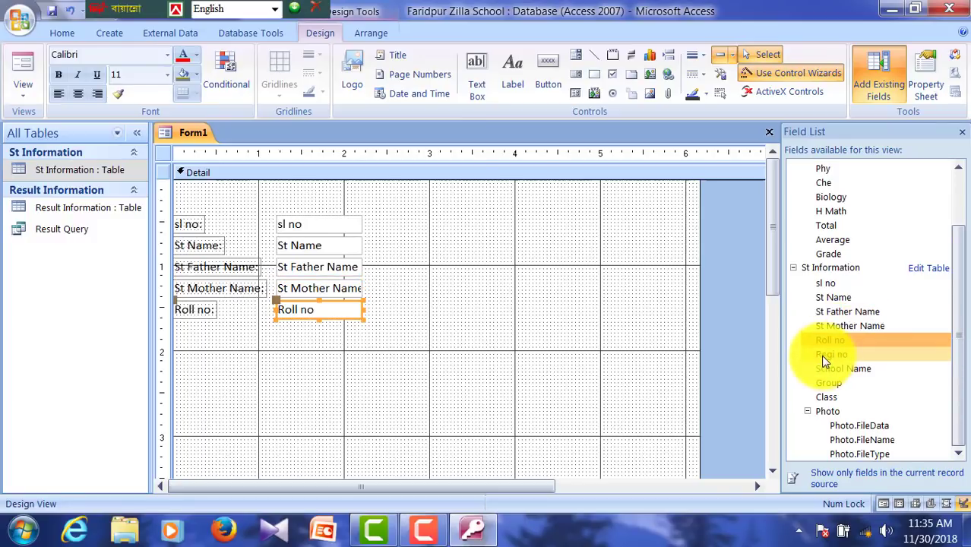
right_click(826, 355)
left_click(862, 369)
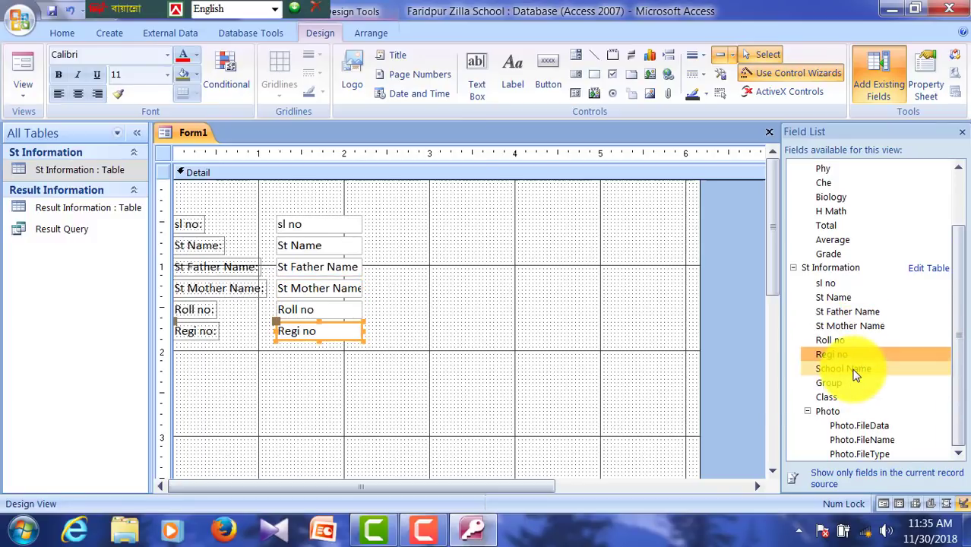
Add the School Name, Group, Class and Photo fields, then close the field list
right_click(851, 371)
left_click(769, 380)
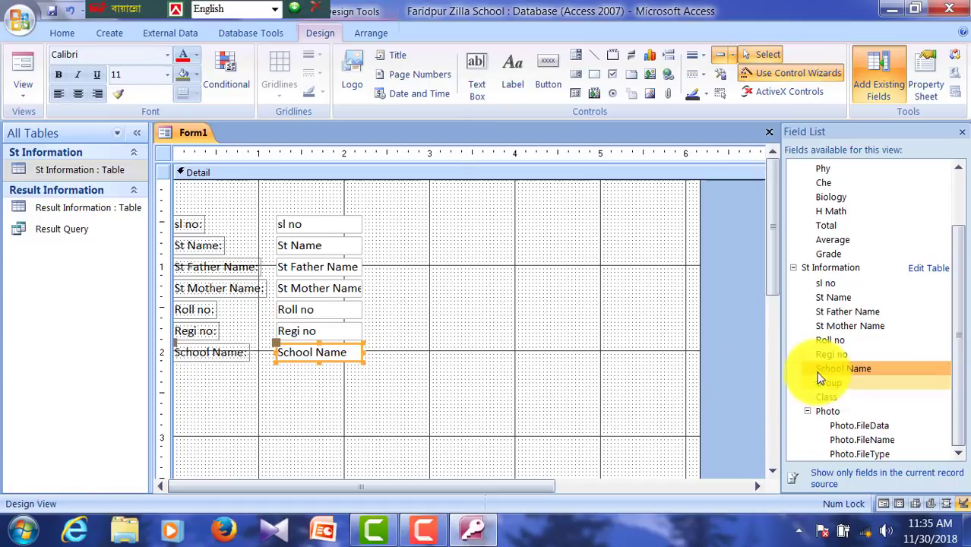
right_click(832, 384)
left_click(878, 401)
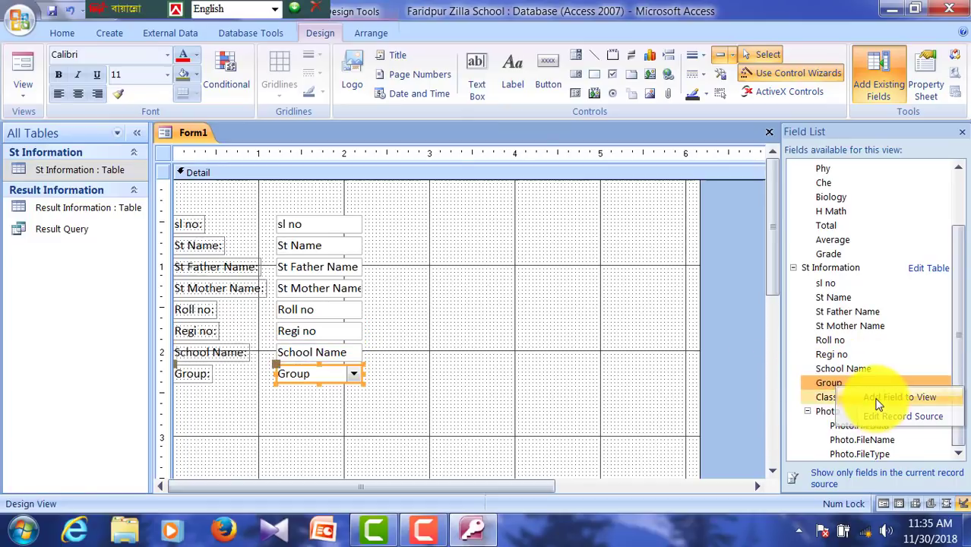
right_click(827, 398)
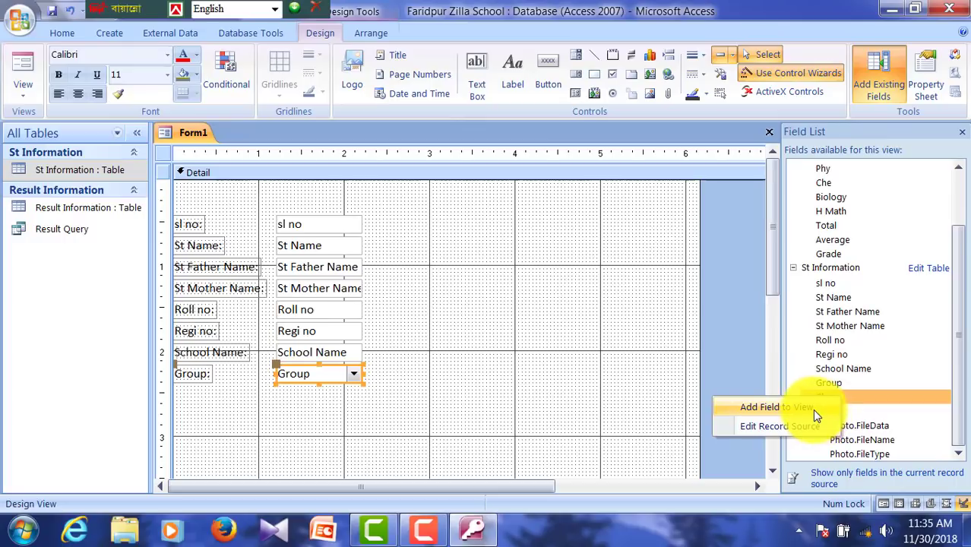
left_click(812, 409)
right_click(826, 411)
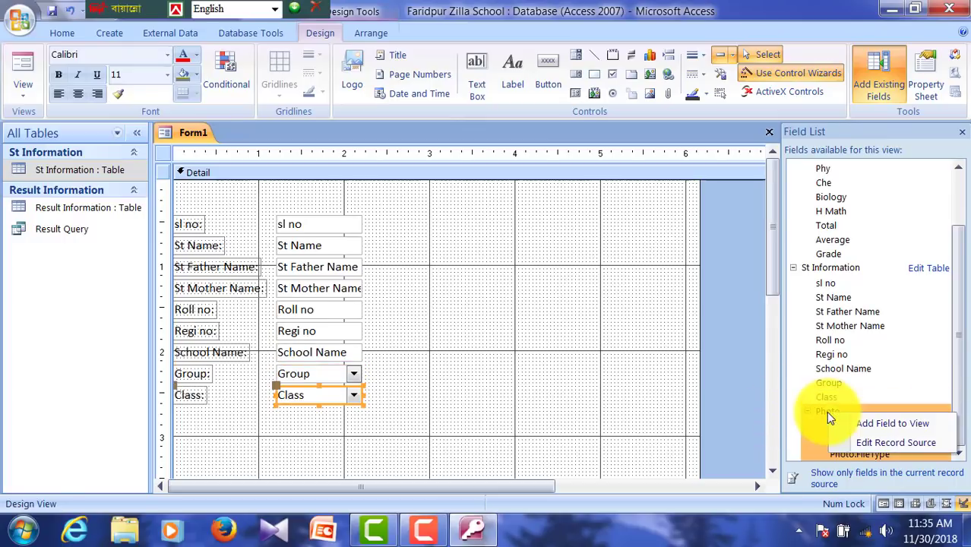
left_click(882, 423)
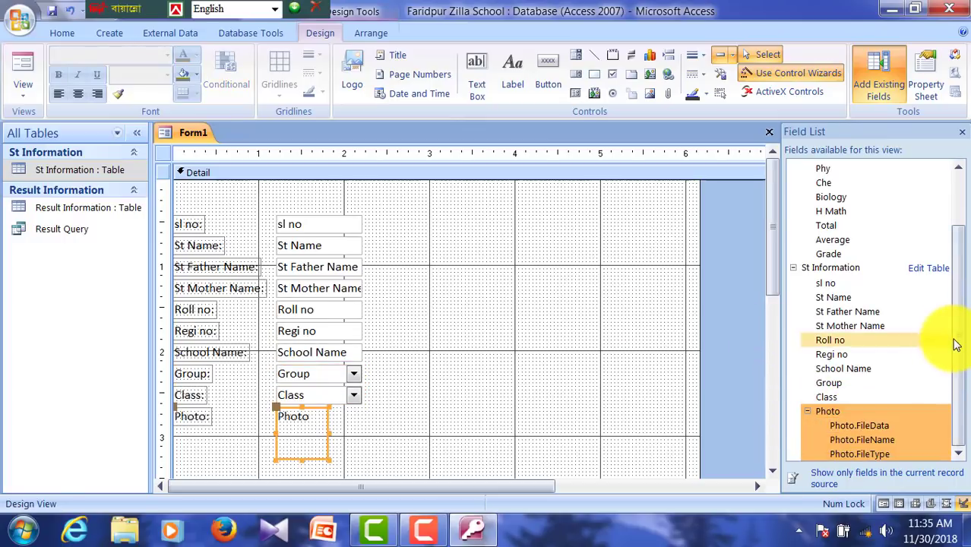
left_click(876, 68)
Drag the Detail section taller and the form's design grid wider
scroll(453, 262, "down", 3)
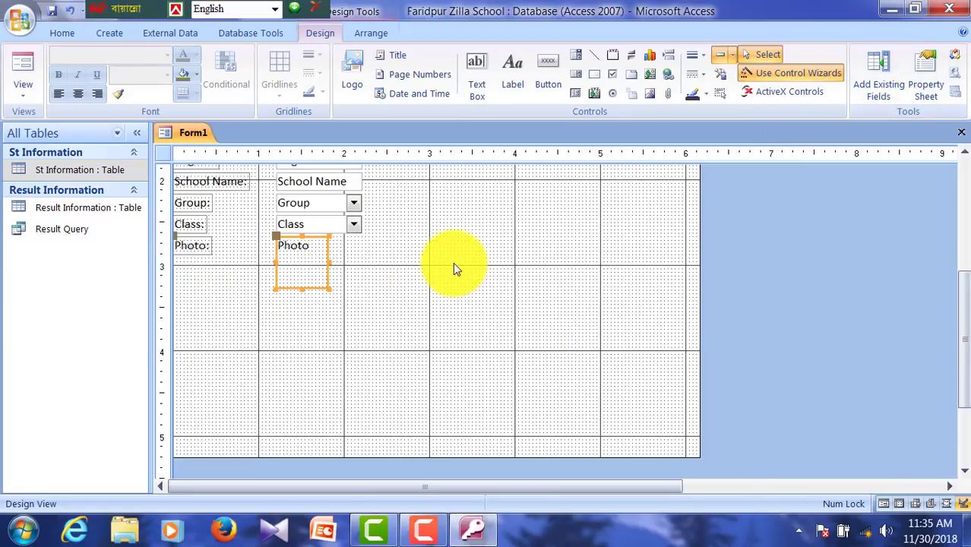
scroll(433, 315, "up", 3)
scroll(418, 275, "down", 5)
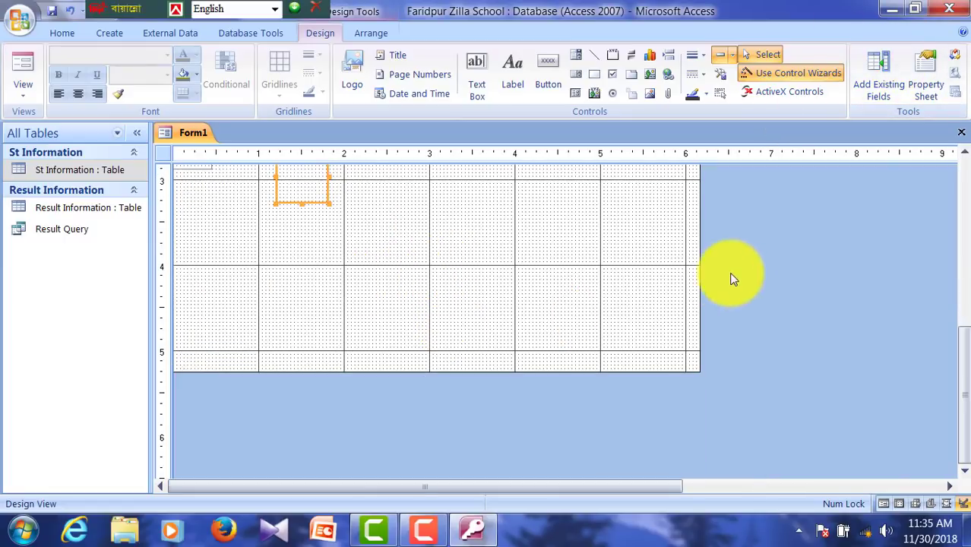
left_click_drag(551, 373, 551, 458)
left_click_drag(701, 246, 824, 252)
Select all field controls, clear the selection, then select the Photo image control
scroll(347, 386, "up", 5)
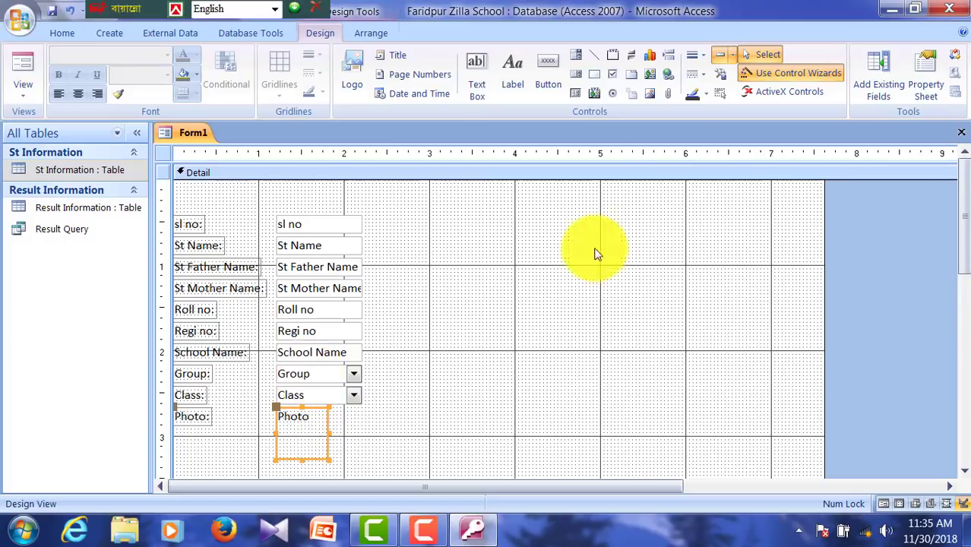
left_click_drag(202, 209, 388, 428)
scroll(387, 422, "down", 2)
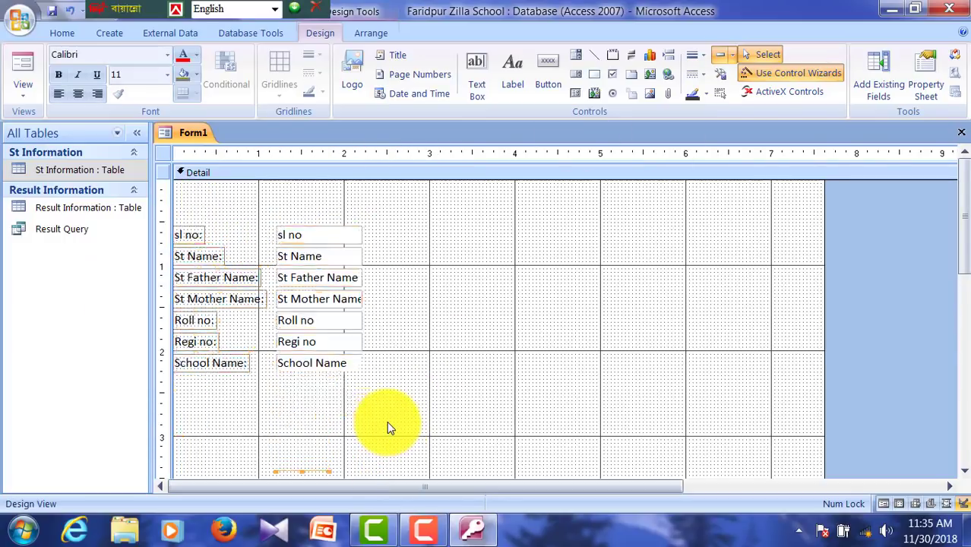
scroll(388, 423, "up", 2)
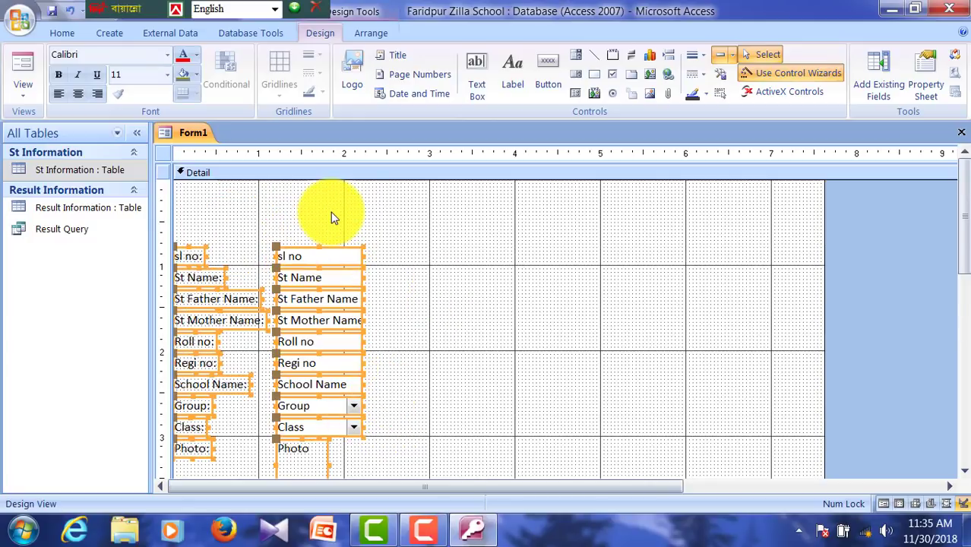
scroll(332, 218, "down", 2)
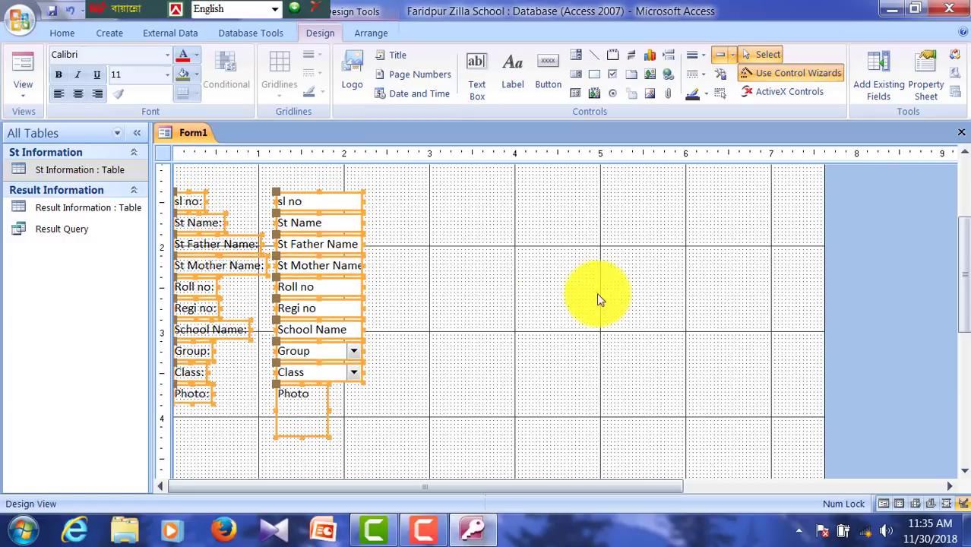
scroll(532, 262, "up", 2)
scroll(300, 330, "down", 2)
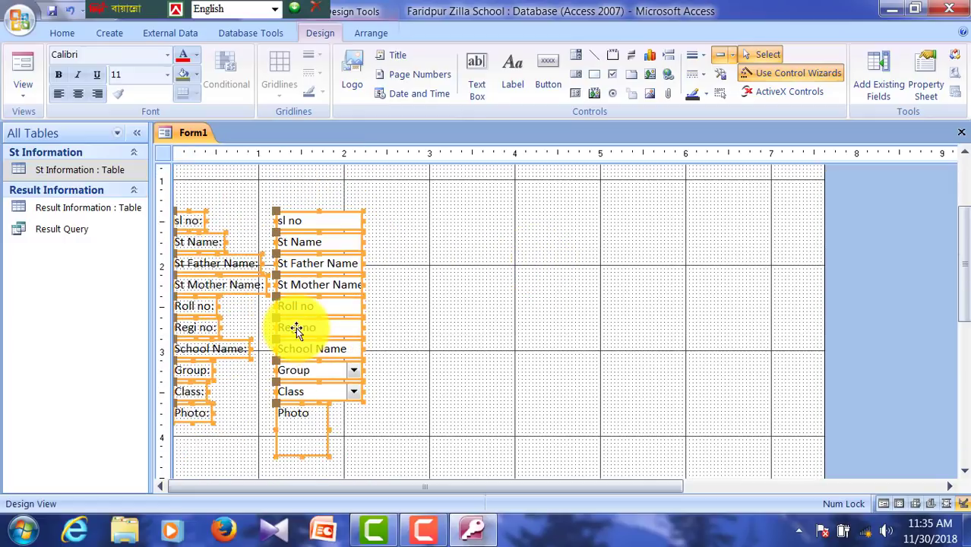
left_click(522, 343)
scroll(522, 344, "down", 3)
scroll(440, 331, "up", 3)
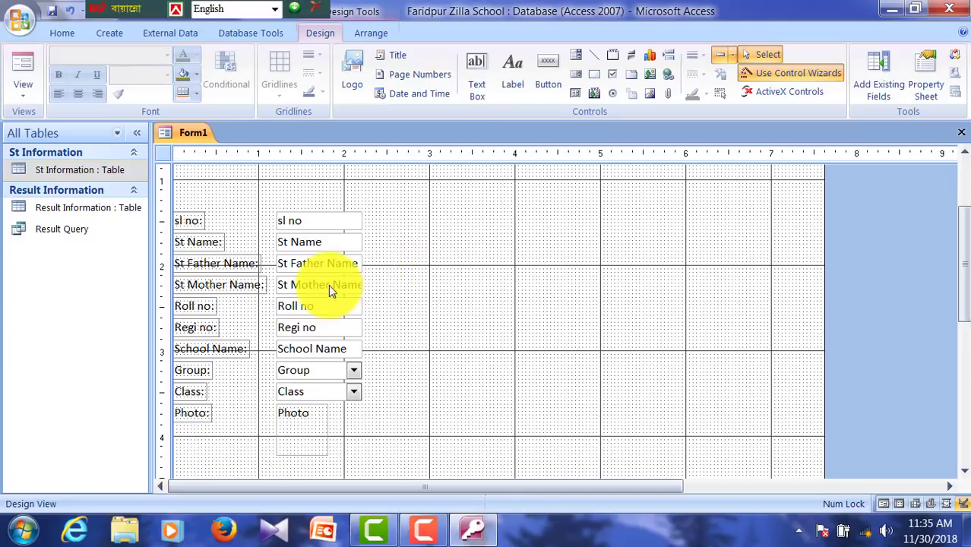
left_click(295, 431)
Move Photo to the upper right and enlarge it, then move Roll no and Regi no right
left_click_drag(297, 423, 675, 234)
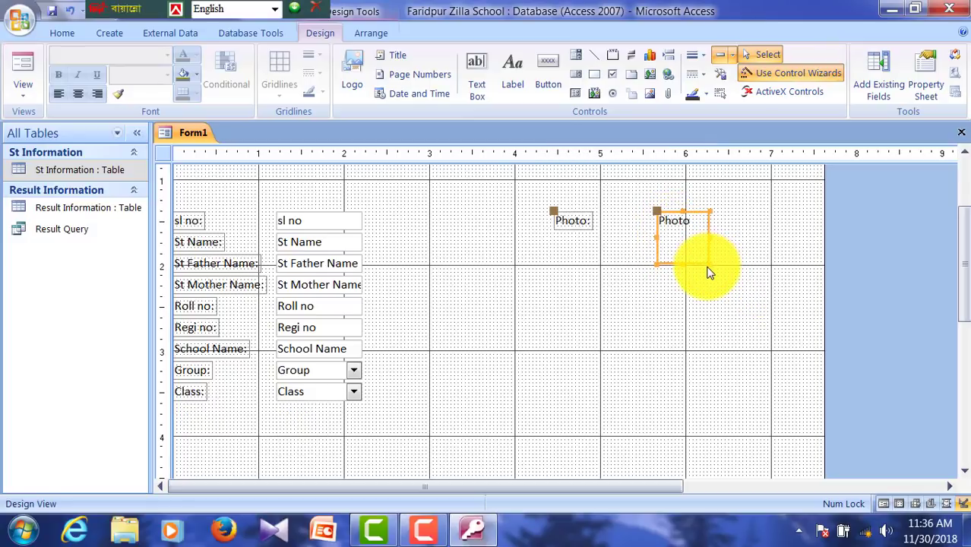
left_click_drag(712, 264, 778, 343)
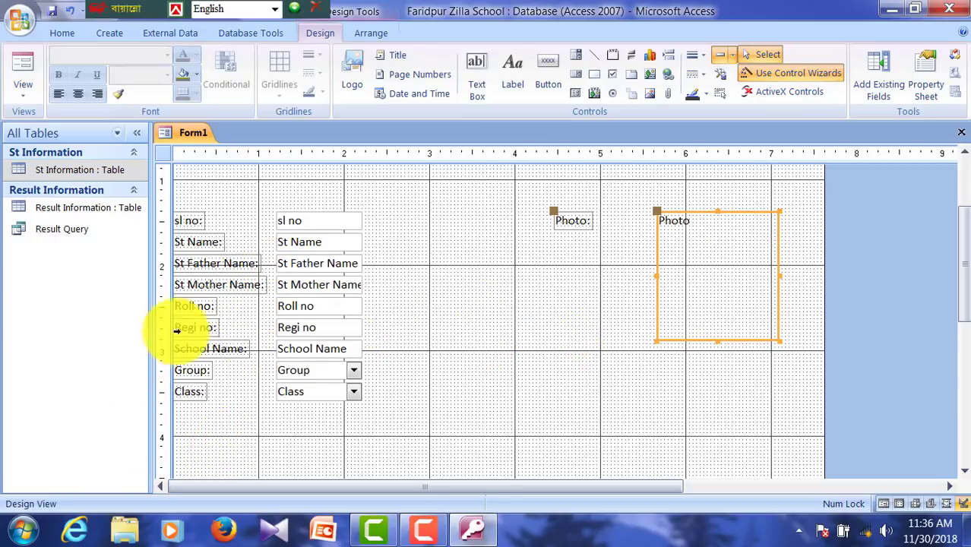
left_click(324, 308)
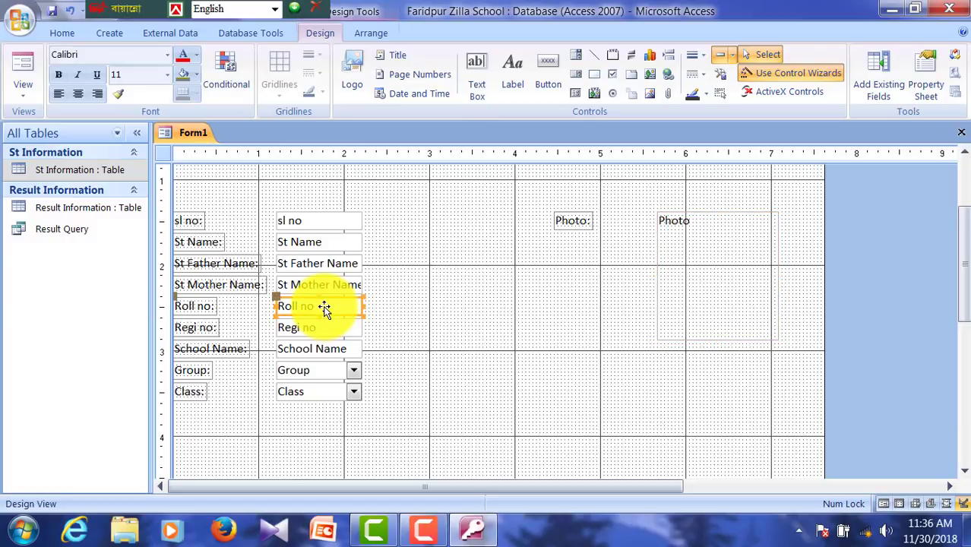
left_click_drag(292, 297, 715, 186)
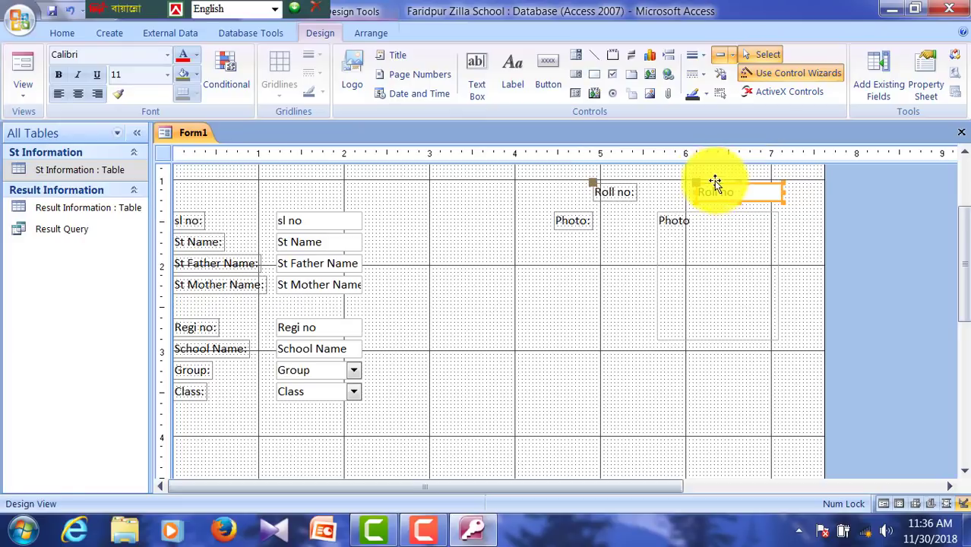
left_click(293, 325)
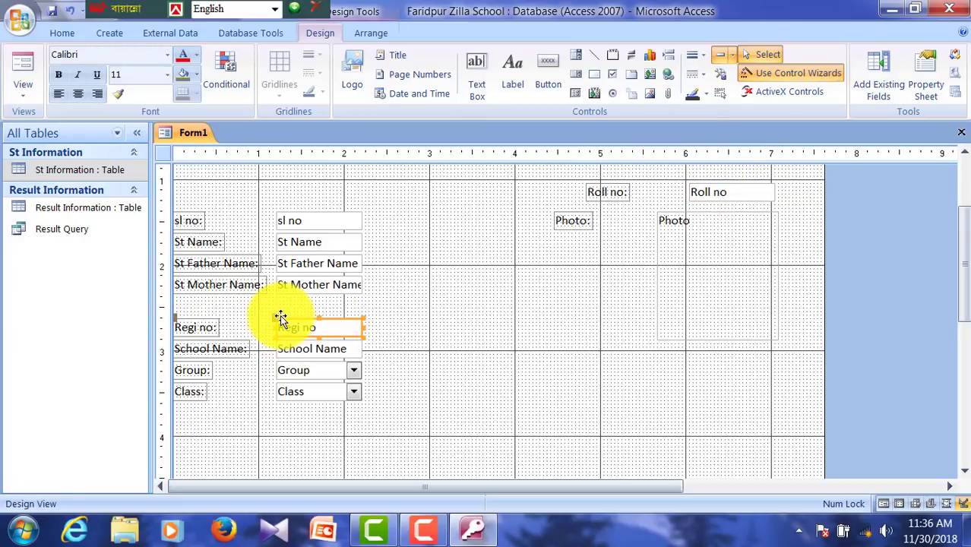
left_click_drag(281, 317, 683, 364)
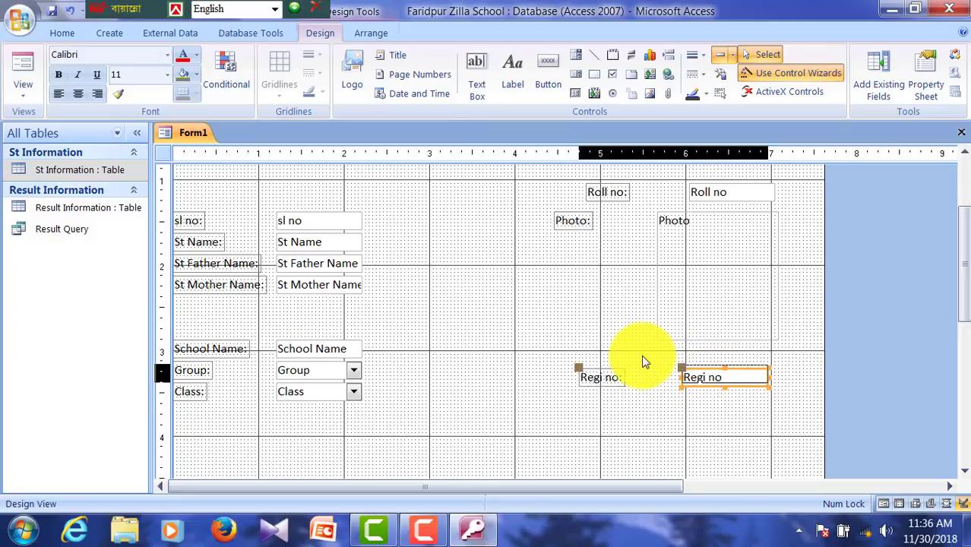
key("Up")
key("Right")
key("Right")
key("Right")
key("Right")
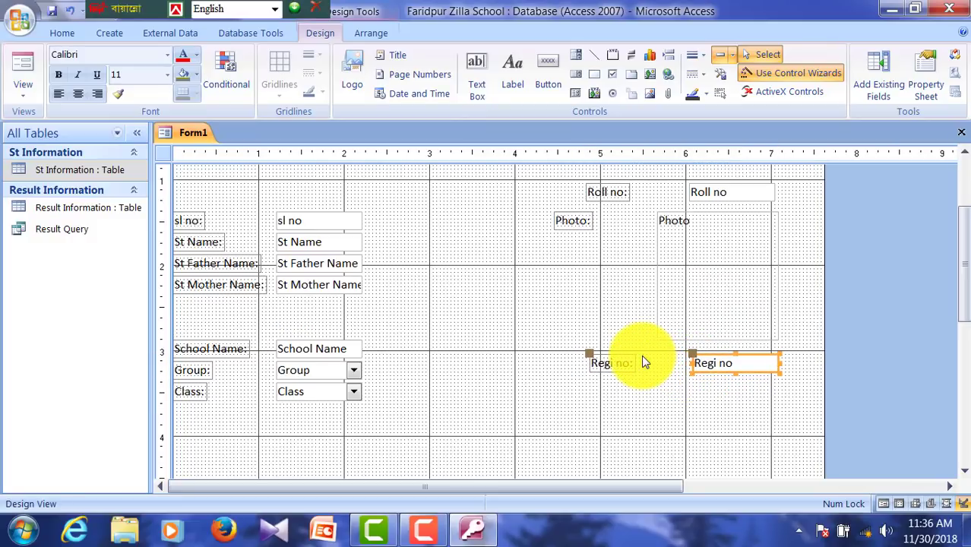
key("Left")
key("Left")
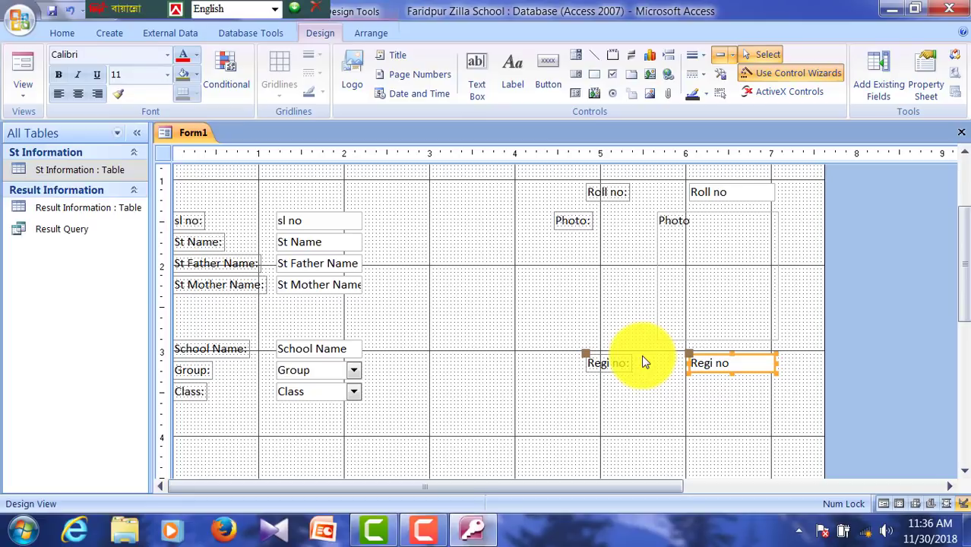
Move Photo back to the left and line Regi no up directly under Roll no
left_click(676, 263)
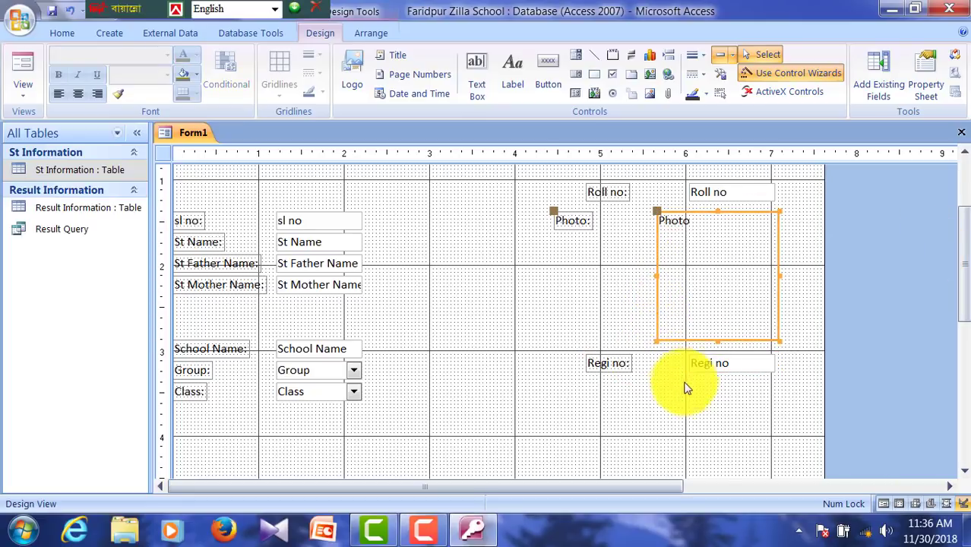
left_click_drag(690, 290, 406, 450)
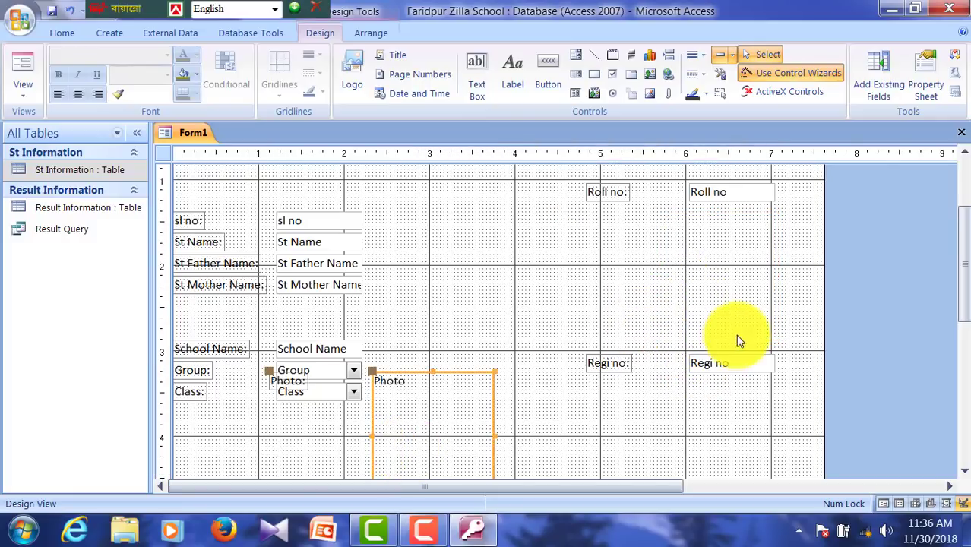
left_click(721, 360)
left_click_drag(719, 354, 716, 212)
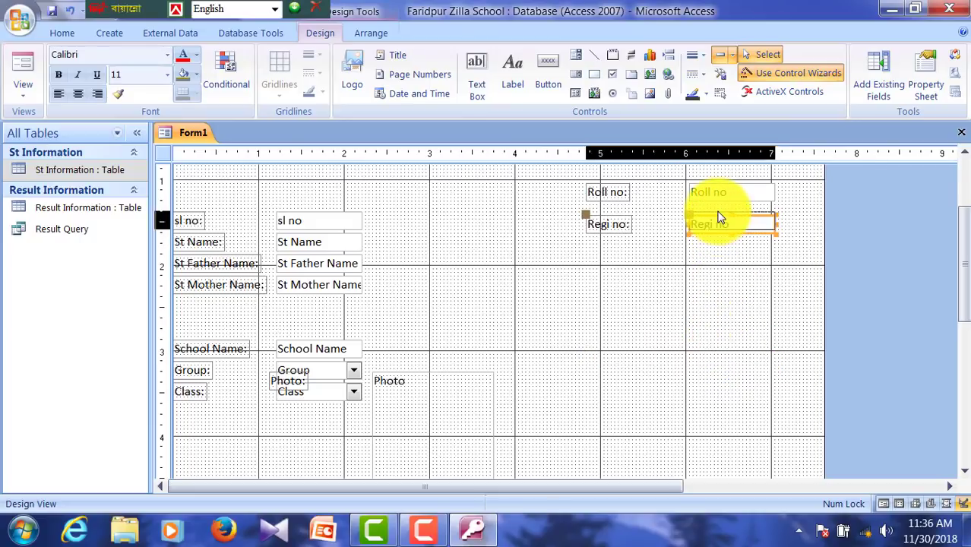
key("Left")
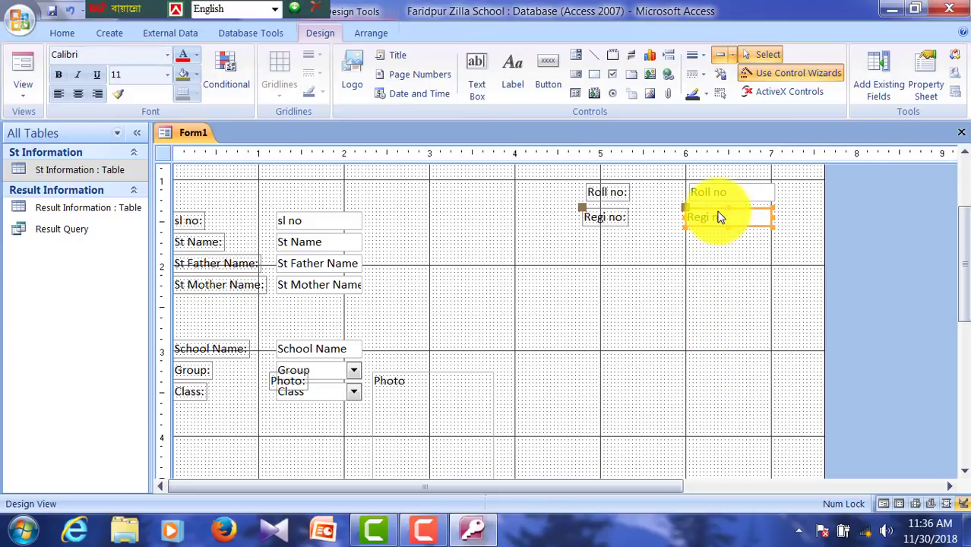
key("Left")
key("Left")
key("Left")
key("Left")
key("Left")
key("Left")
key("Left")
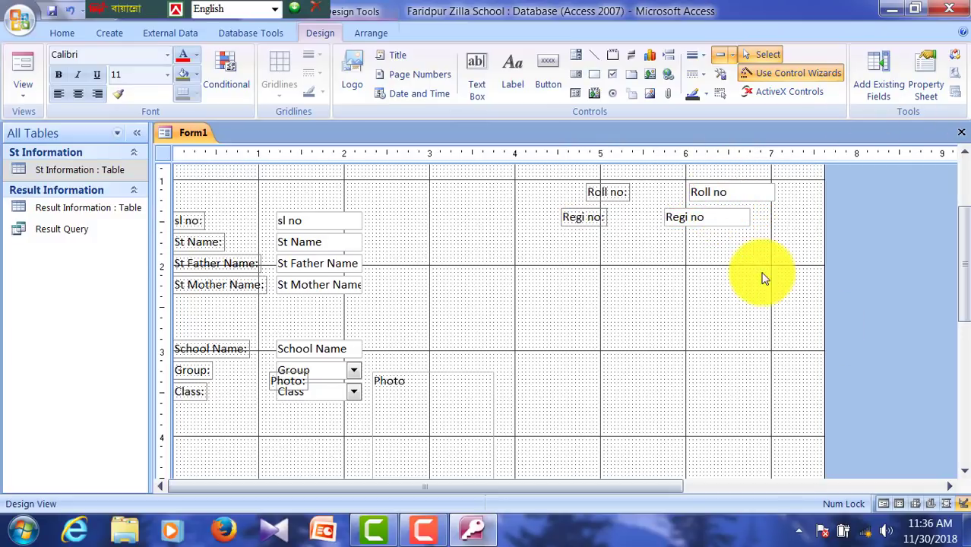
Widen the Regi no box to ruler mark 7 and place Photo beneath it
left_click(722, 219)
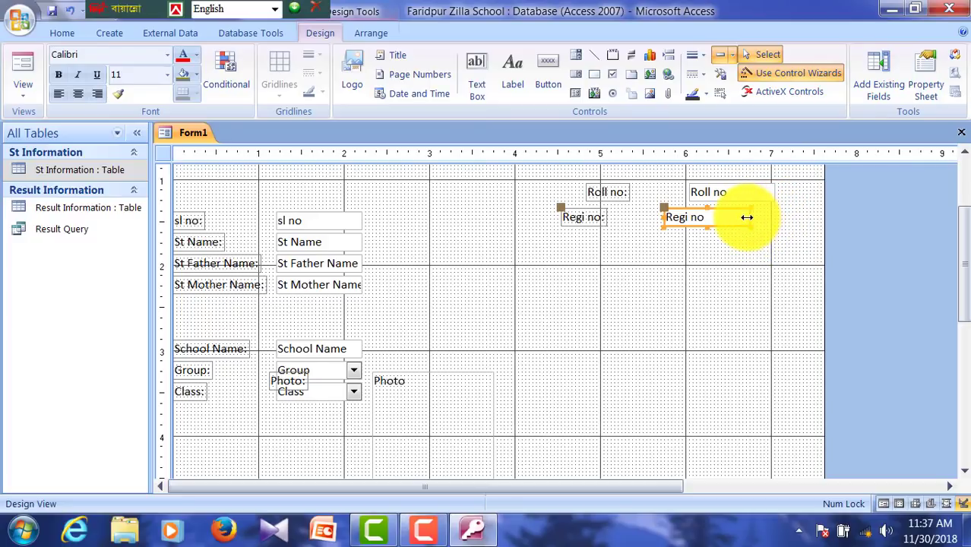
left_click_drag(751, 218, 794, 216)
left_click_drag(425, 400, 735, 271)
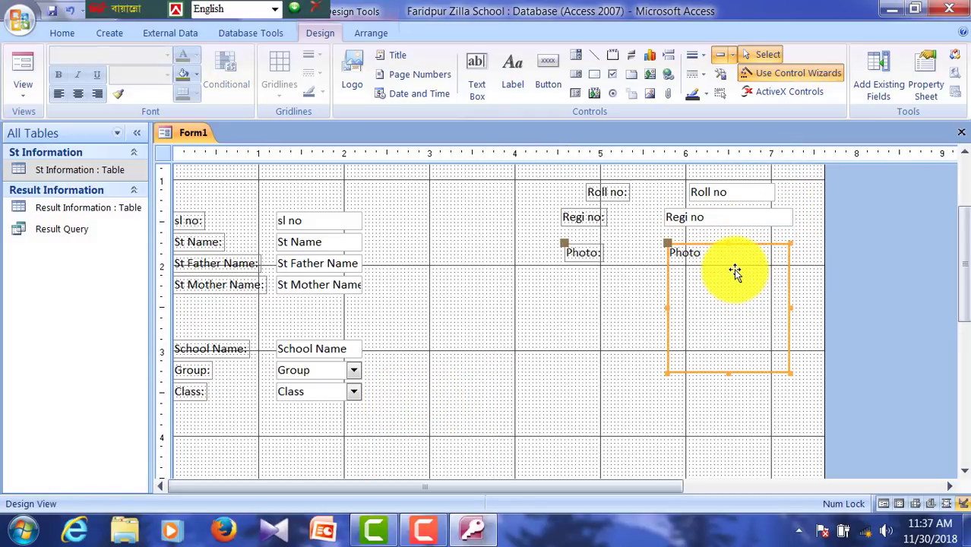
key("Up")
key("Up")
key("Up")
key("Up")
key("Up")
key("Right")
key("Right")
key("Right")
key("Right")
key("Right")
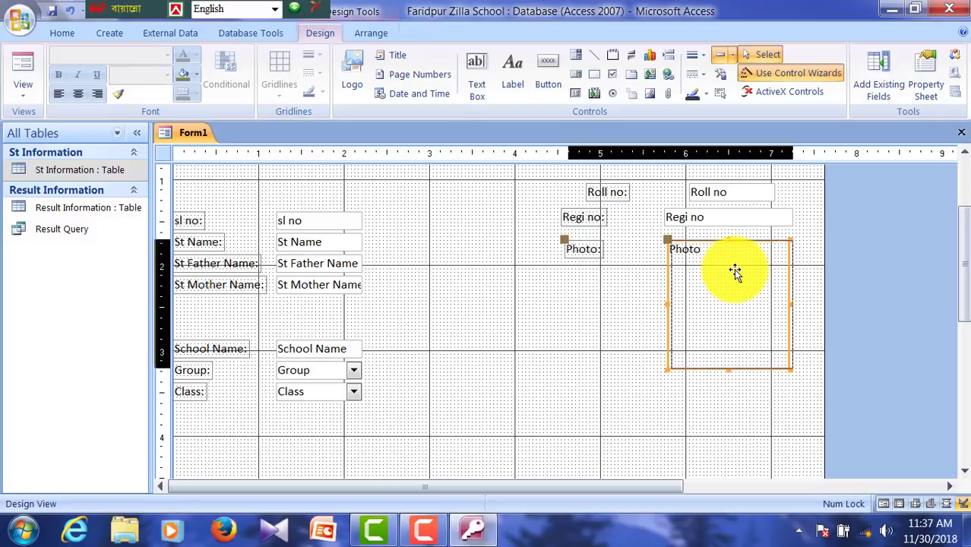
key("Left")
key("Left")
key("Left")
key("Left")
key("Left")
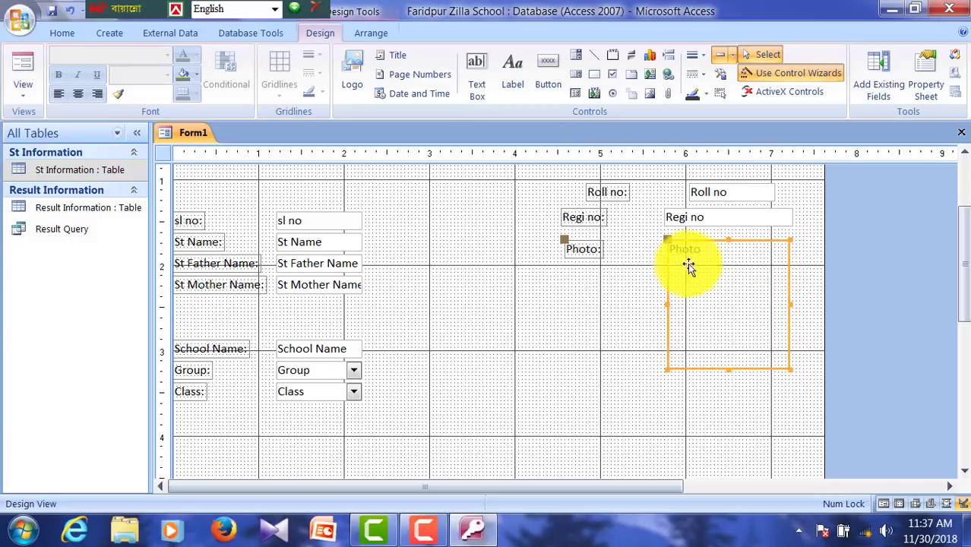
Move the School Name, Group and Class fields up under St Mother Name
left_click_drag(411, 336, 299, 427)
key("Up")
key("Up")
key("Up")
key("Up")
key("Up")
key("Up")
key("Up")
key("Up")
key("Up")
key("Up")
key("Up")
key("Up")
key("Up")
key("Up")
key("Up")
key("Up")
key("Up")
key("Up")
key("Up")
key("Up")
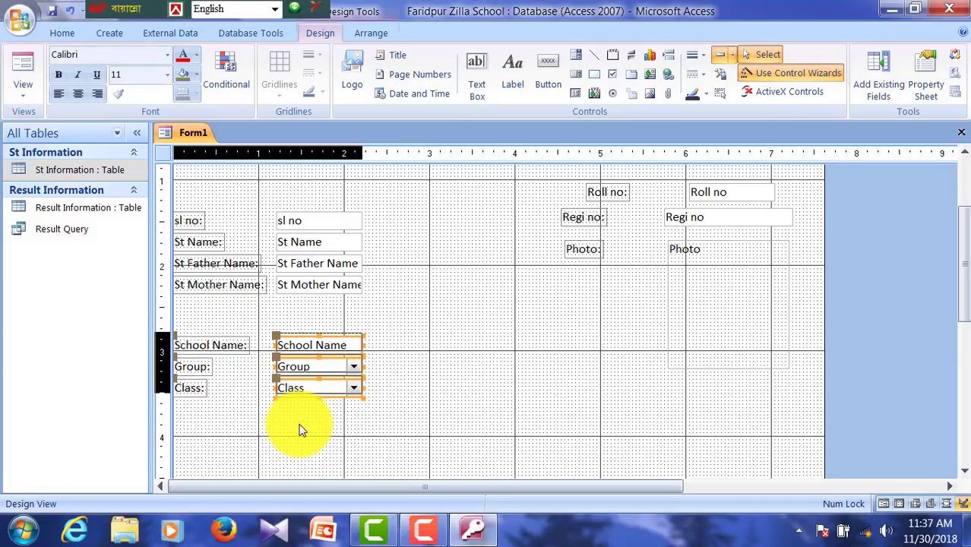
key("Down")
key("Down")
key("Down")
key("Down")
key("Down")
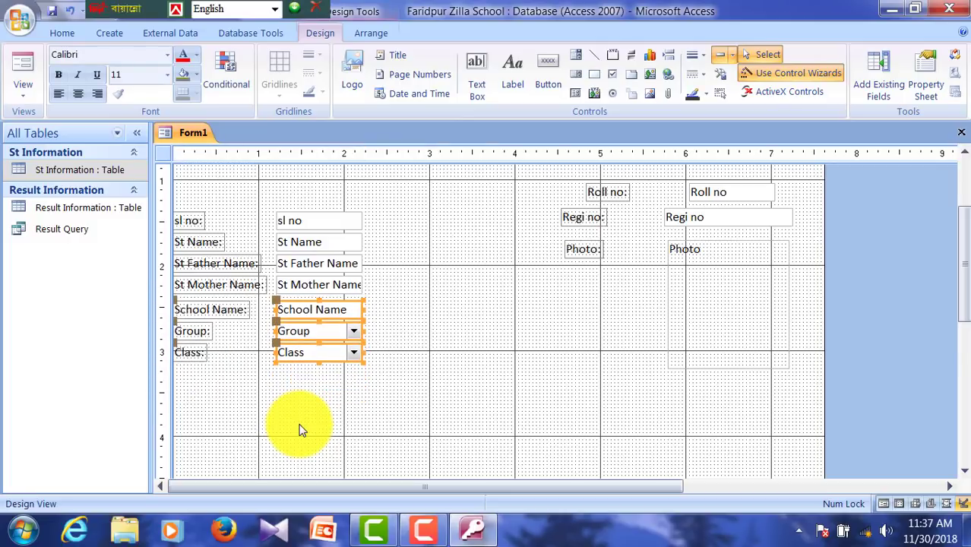
Widen the School Name, Group and Class boxes together
left_click(376, 315)
left_click_drag(384, 309, 318, 361)
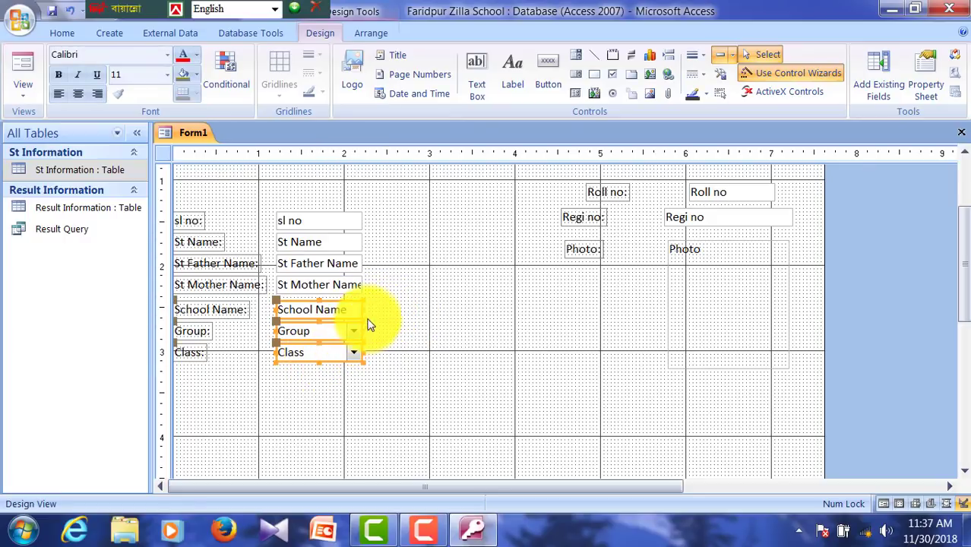
left_click_drag(362, 308, 416, 313)
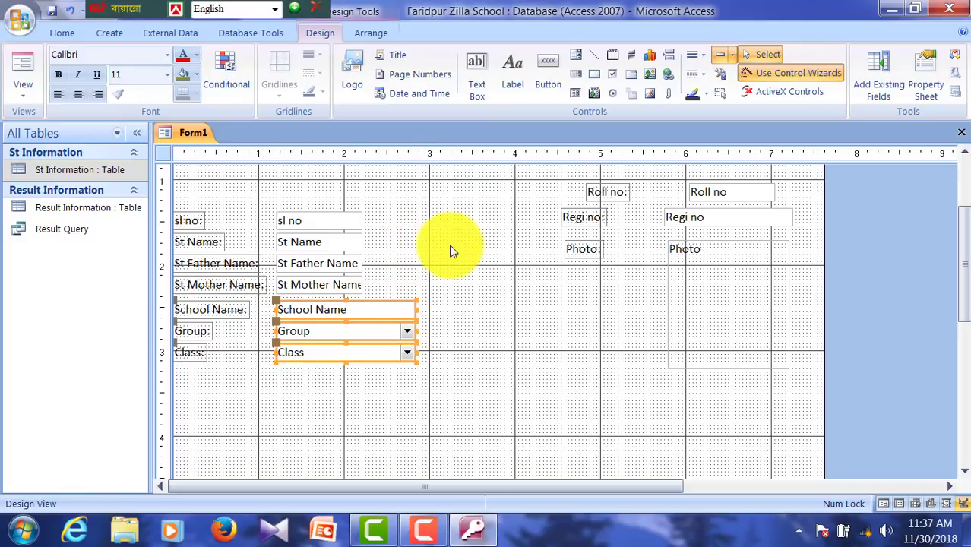
Widen the St Name, St Father Name and St Mother Name boxes, then select Roll no, Regi no and Photo
left_click_drag(397, 228, 329, 289)
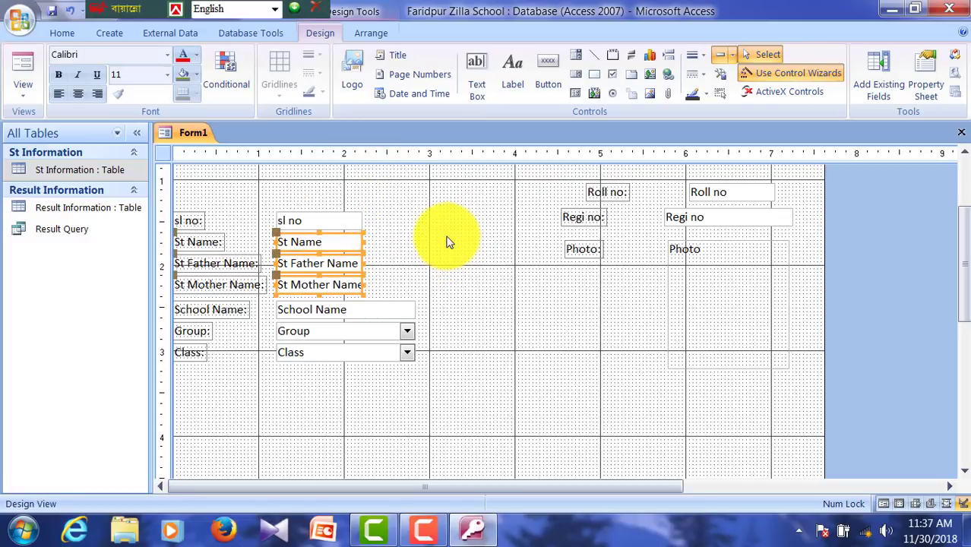
left_click(363, 244)
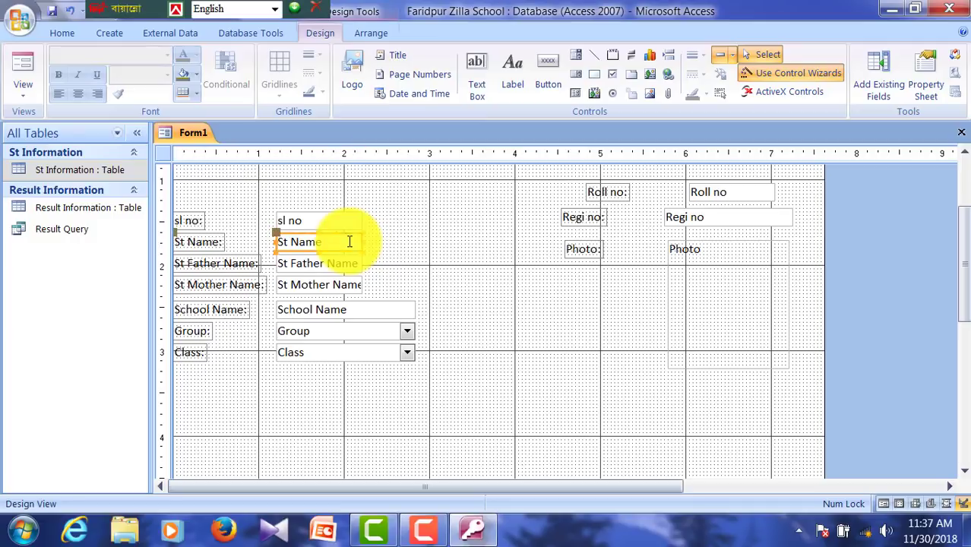
left_click_drag(379, 242, 330, 289)
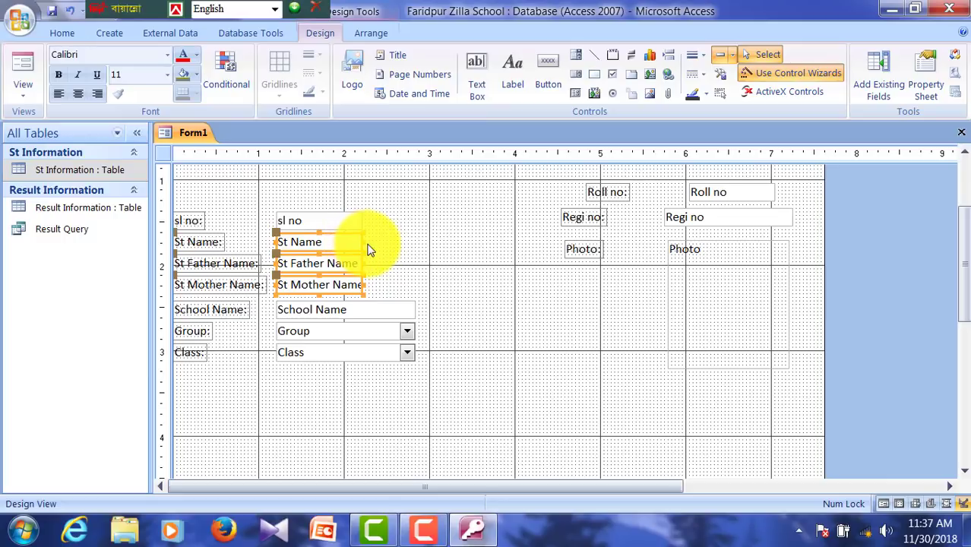
left_click_drag(364, 242, 505, 241)
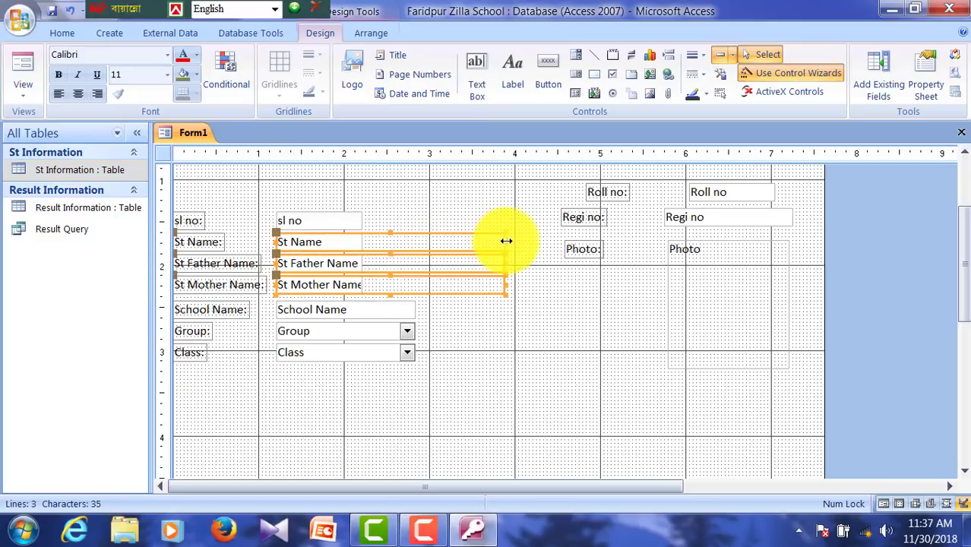
left_click(370, 215)
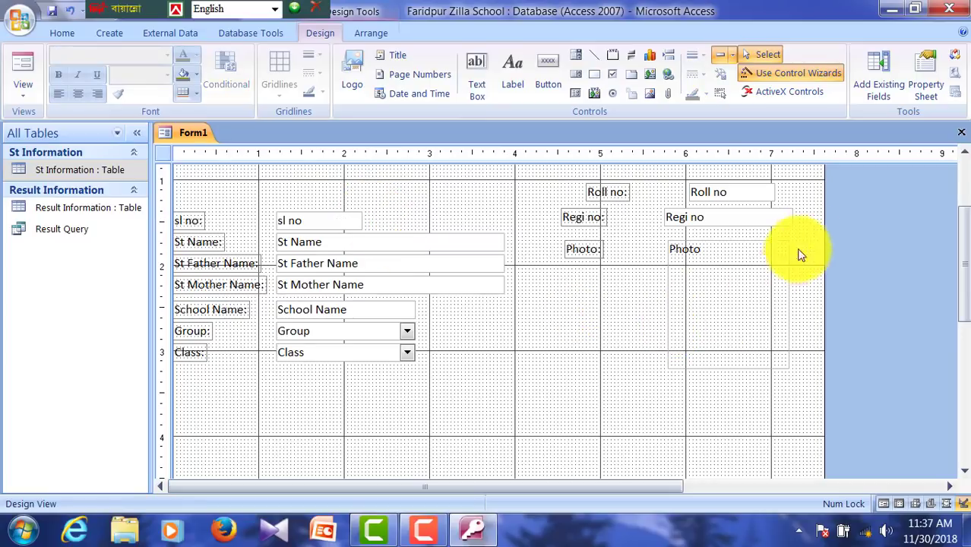
left_click_drag(815, 191, 585, 425)
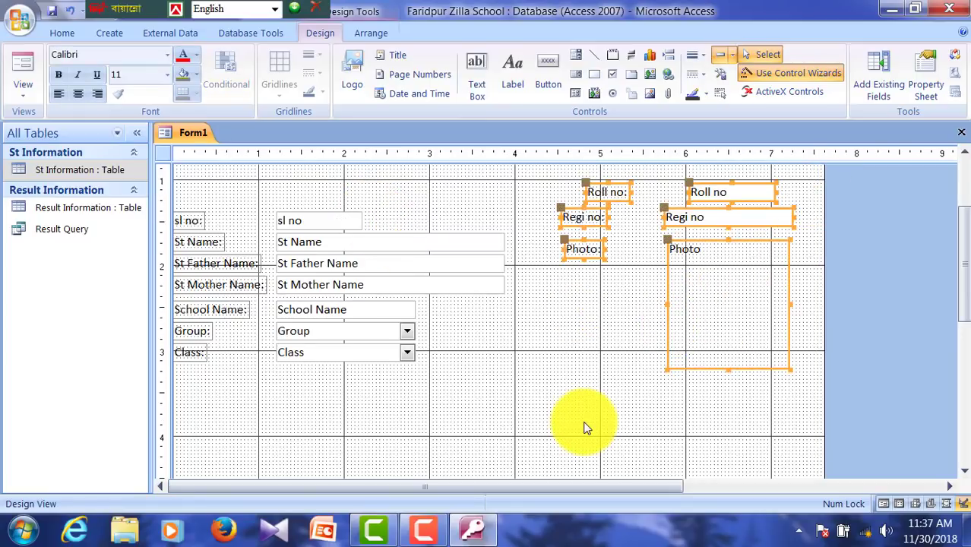
Nudge Roll no, Regi no and Photo to align with sl no, then select St Name and St Mother Name
key("Down")
key("Down")
key("Down")
key("Down")
key("Down")
key("Down")
key("Down")
key("Down")
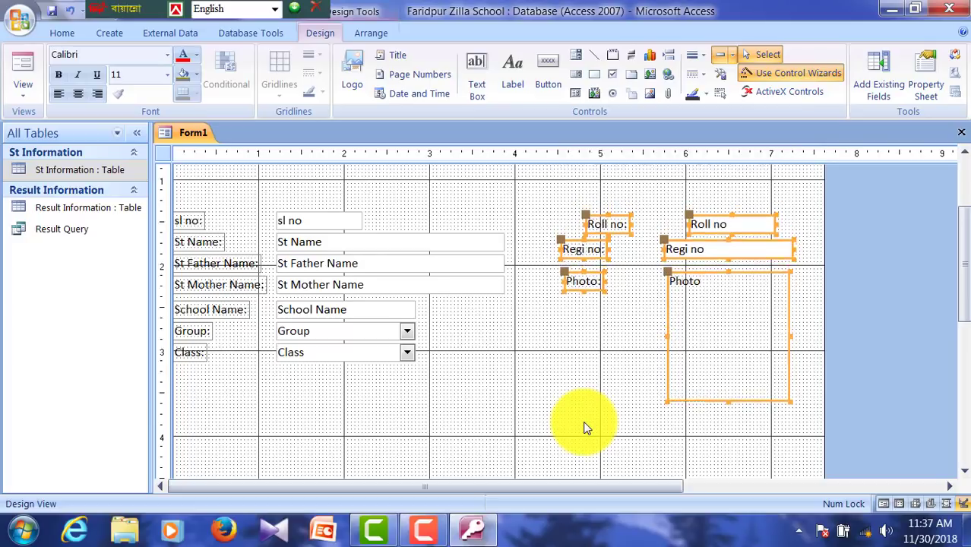
key("Up")
key("Up")
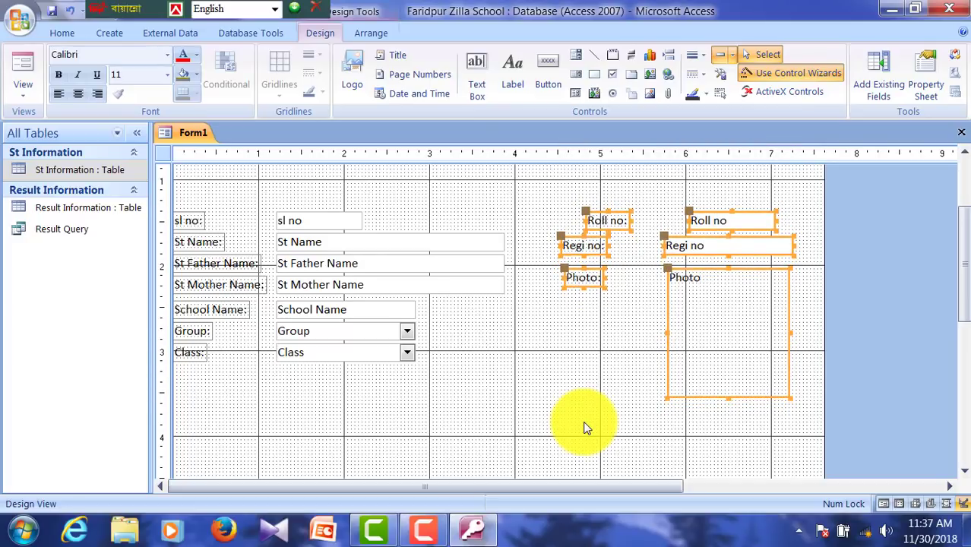
left_click(587, 383)
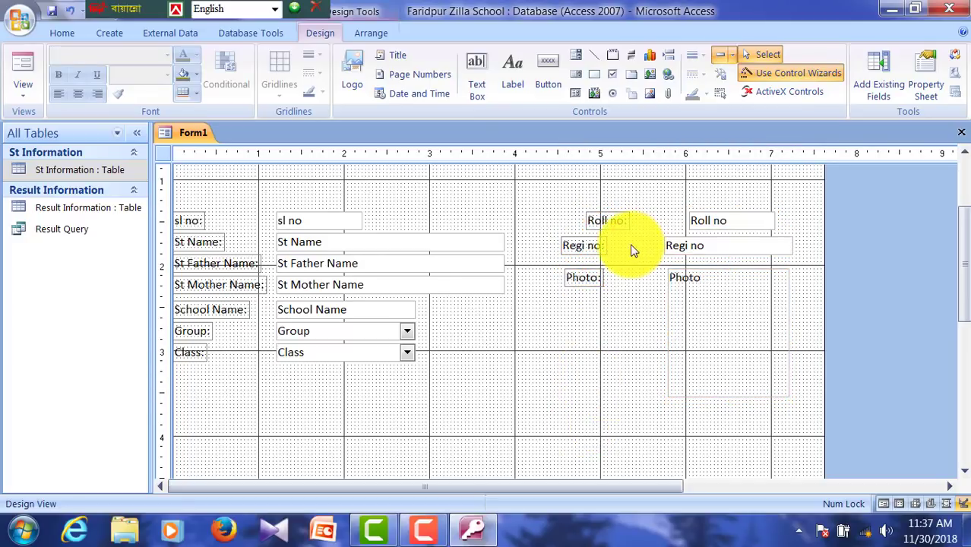
scroll(621, 251, "up", 2)
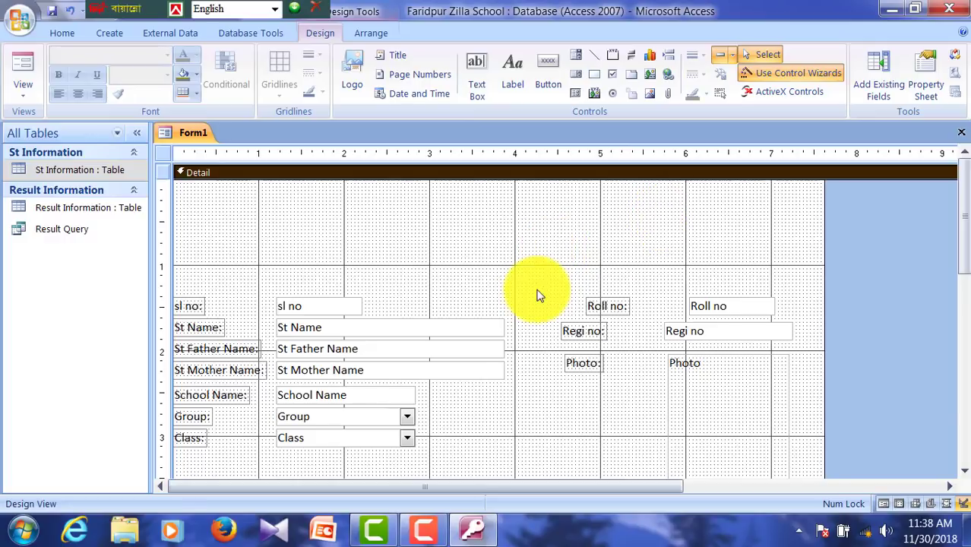
scroll(532, 297, "down", 6)
scroll(528, 302, "up", 4)
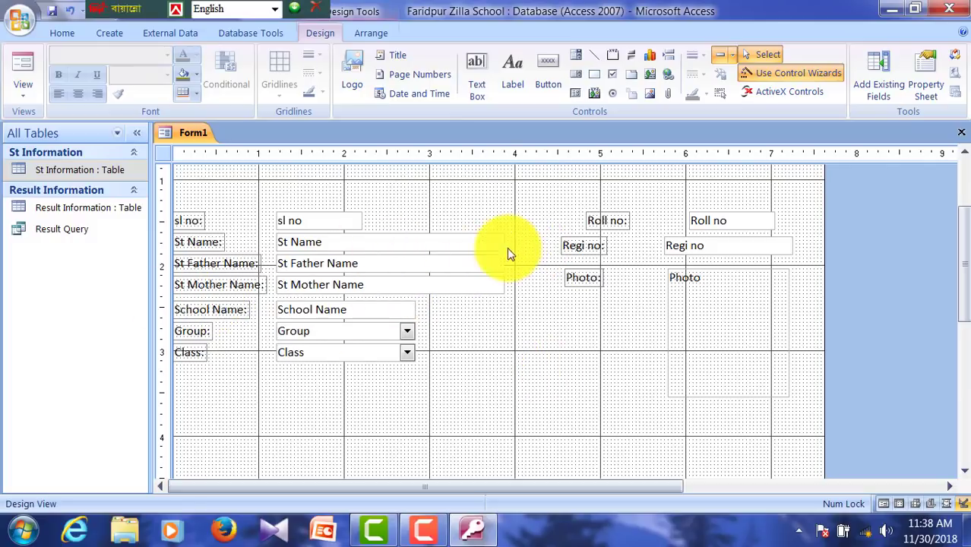
left_click(371, 243)
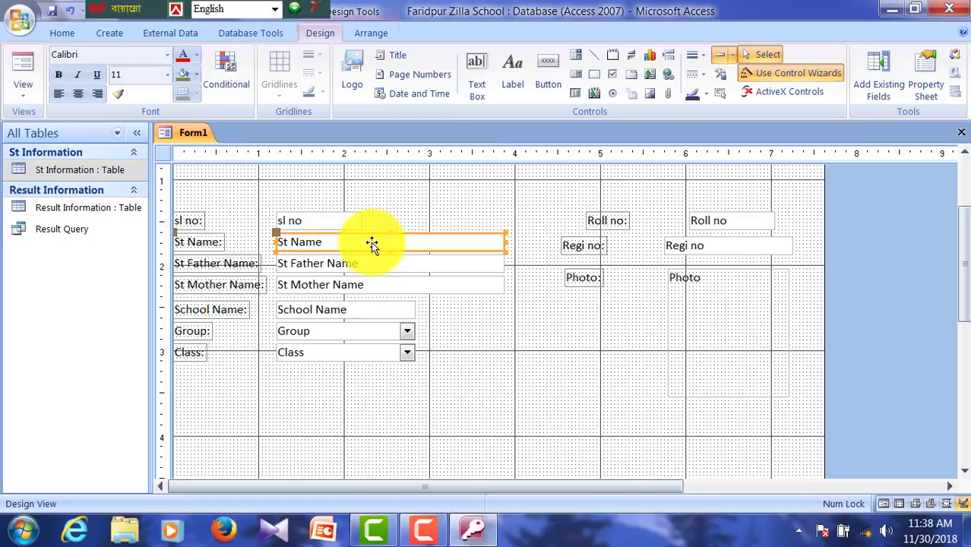
left_click(419, 281, "shift")
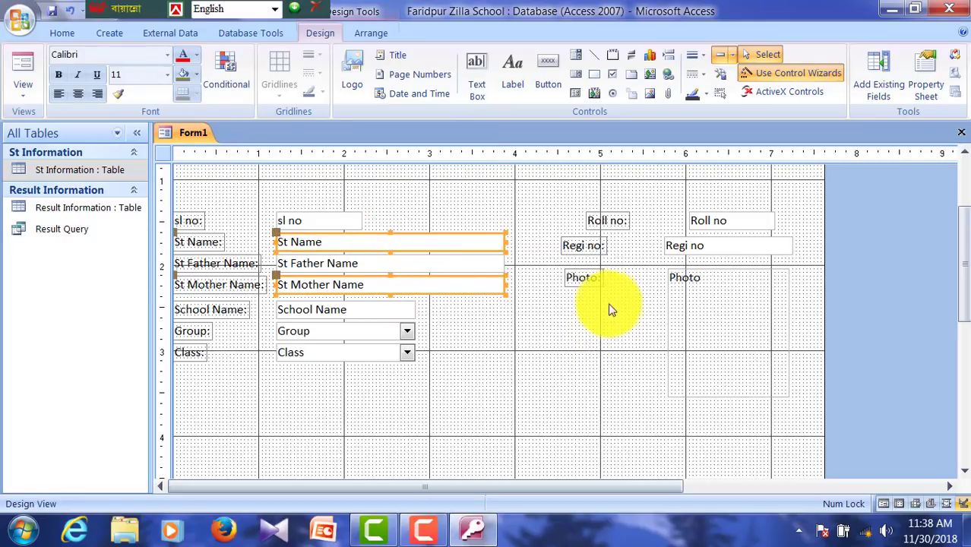
Add Regi no and Group to the selection and give the boxes light orange fill with salmon text
left_click(748, 246, "shift")
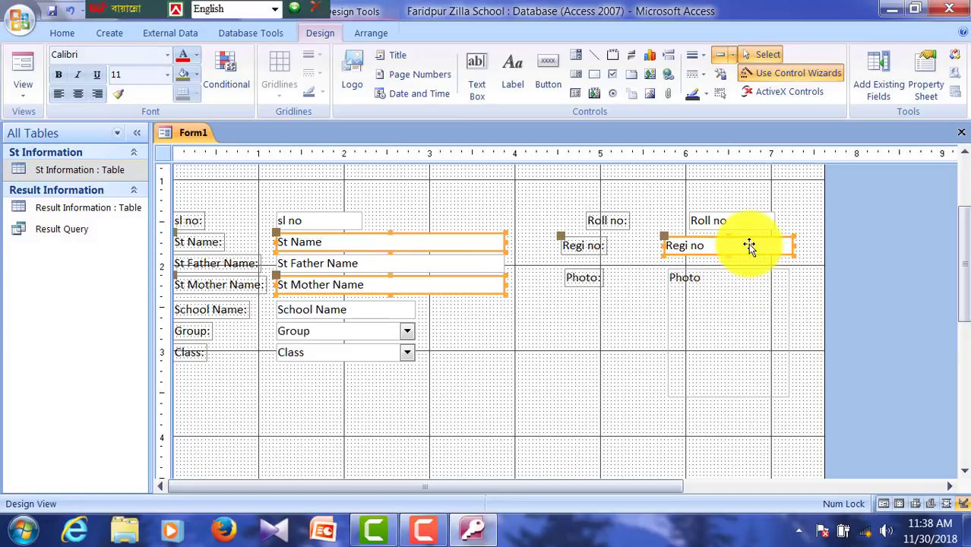
left_click(325, 332, "shift")
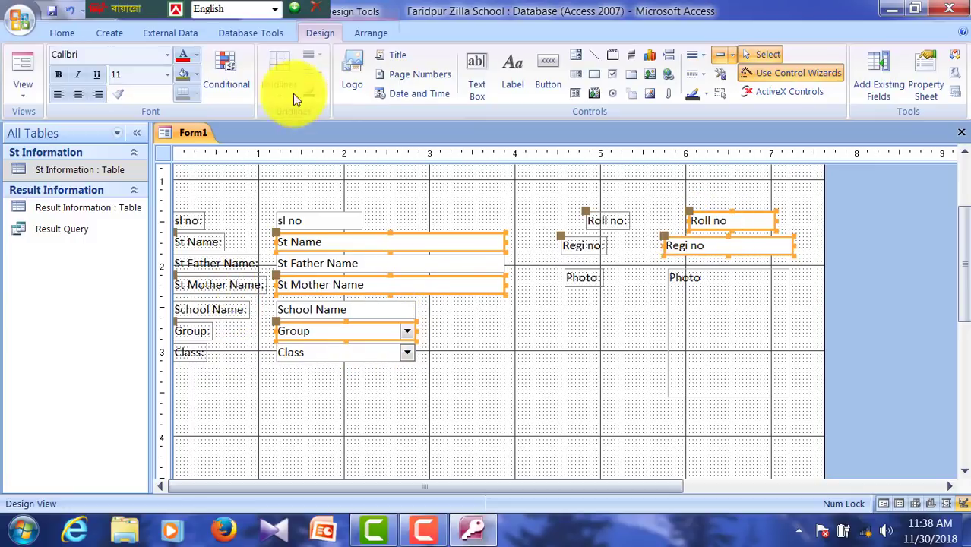
left_click(196, 76)
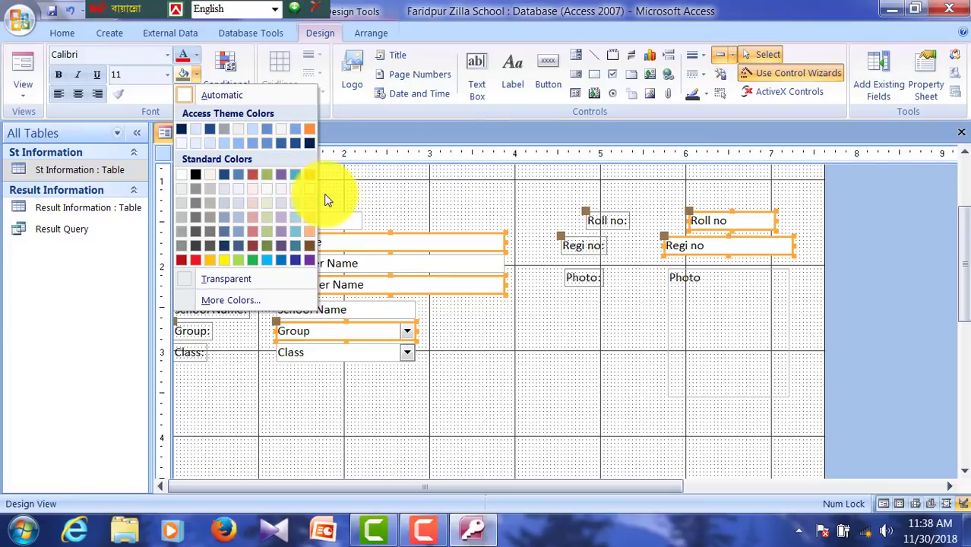
left_click(310, 207)
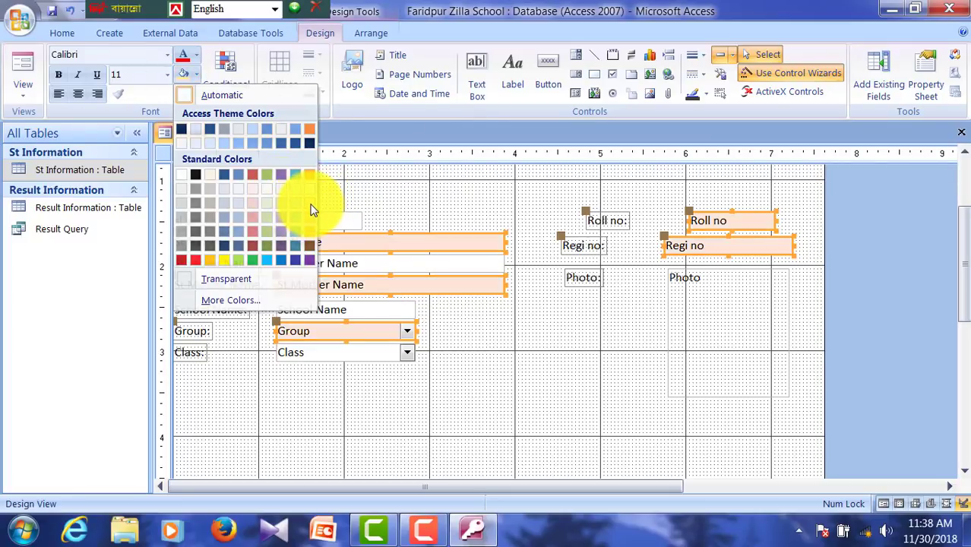
left_click(196, 58)
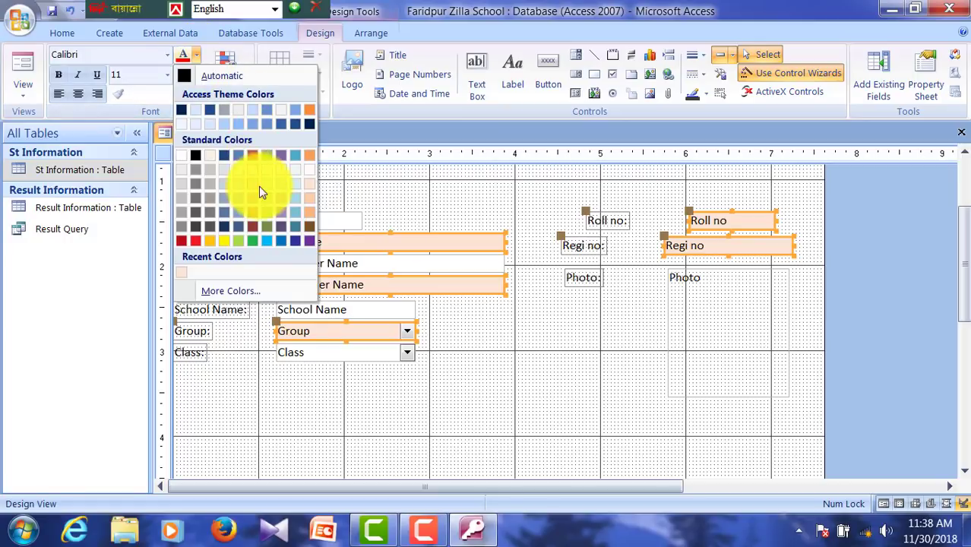
left_click(255, 220)
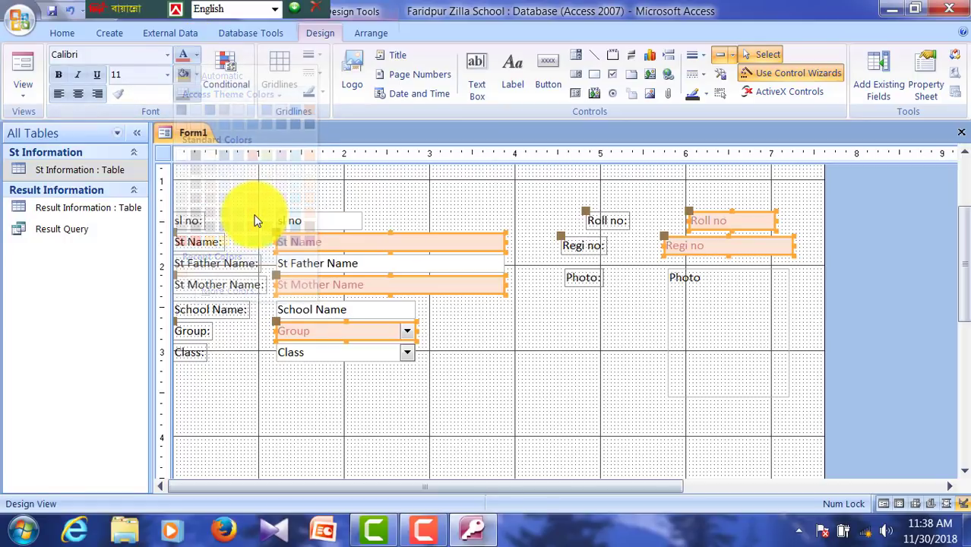
left_click(486, 301)
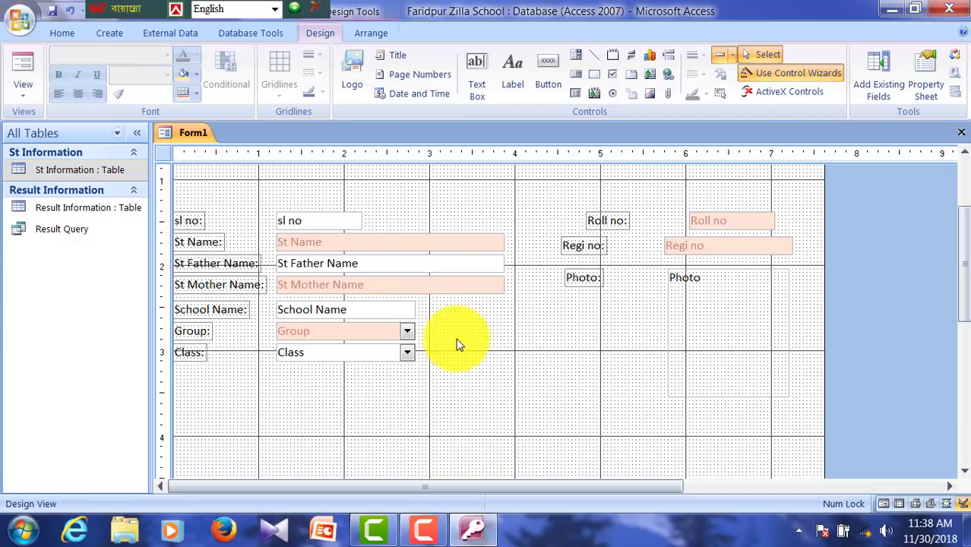
Fill the St Name text box with olive green
left_click(441, 245)
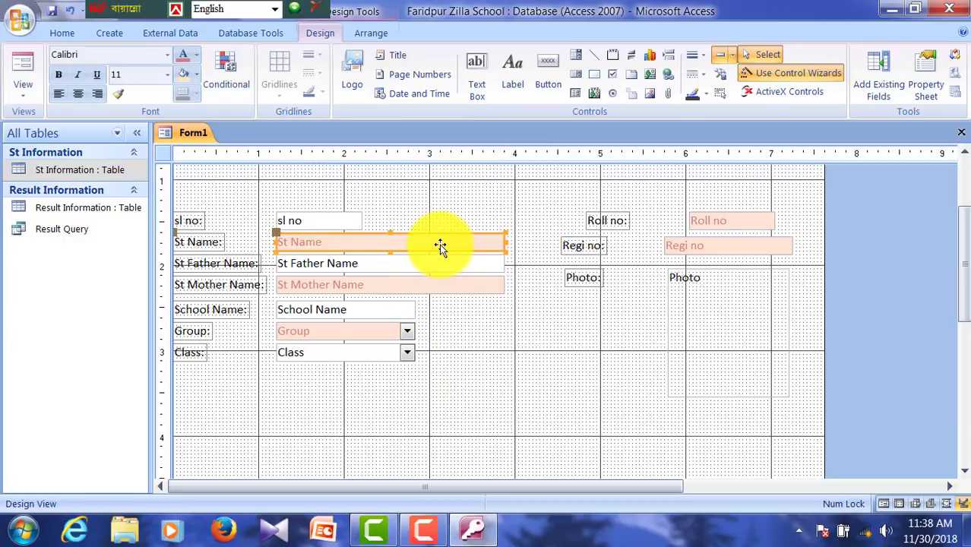
left_click(195, 75)
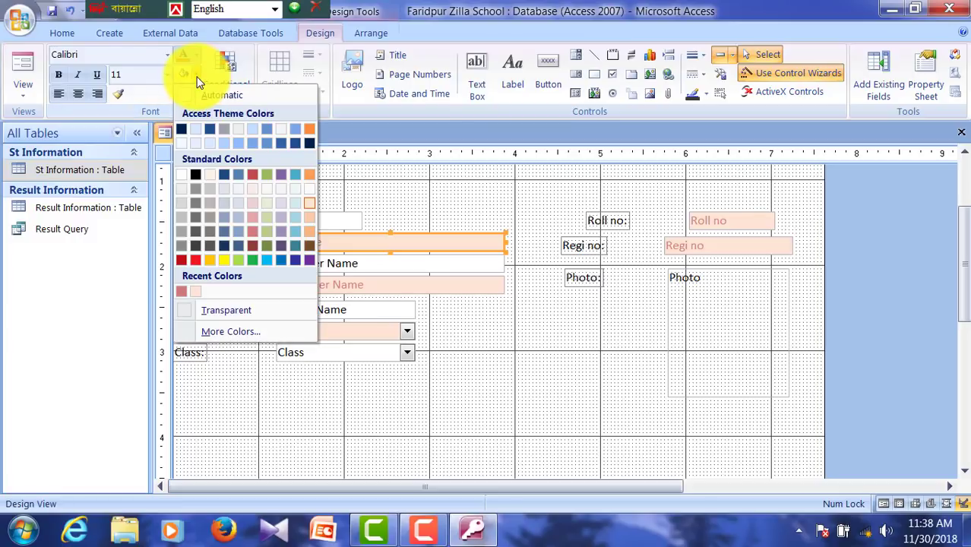
left_click(224, 231)
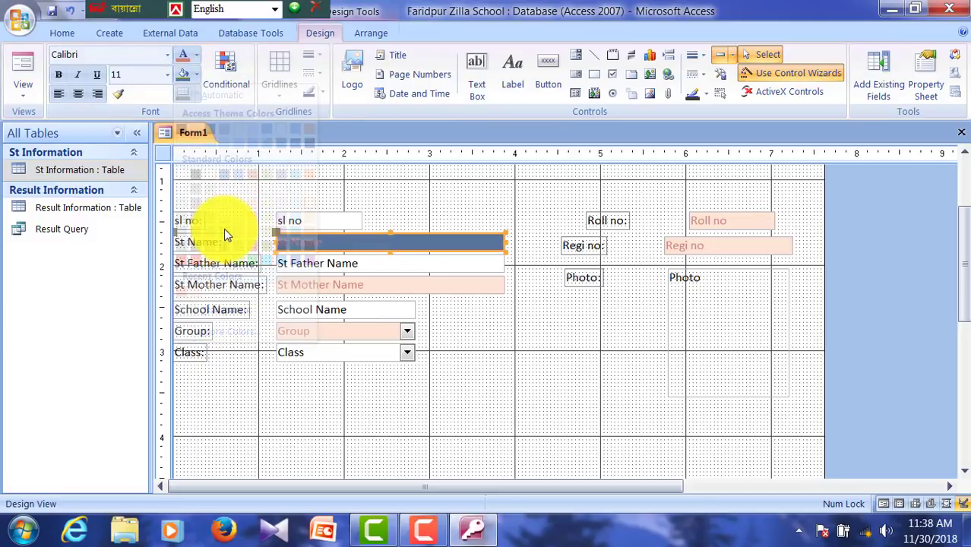
left_click(196, 76)
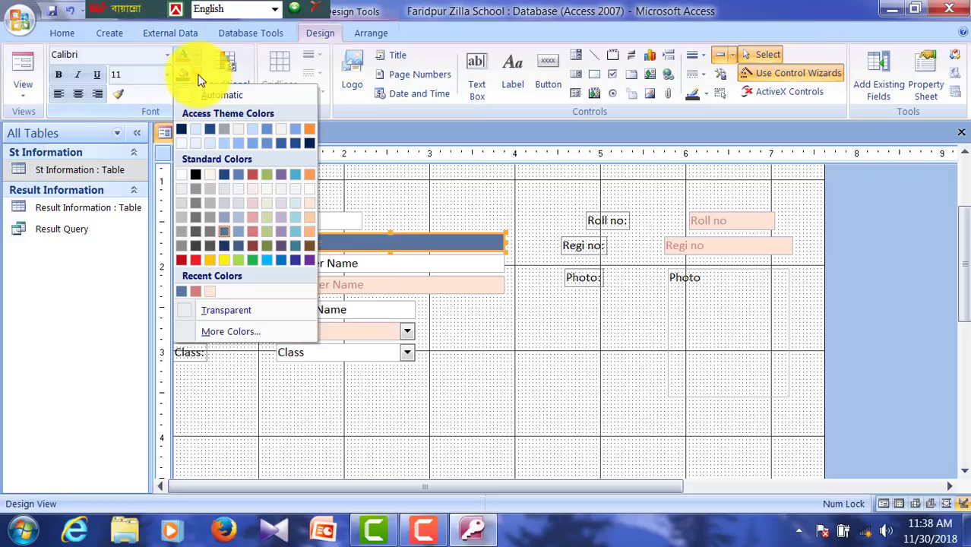
left_click(267, 217)
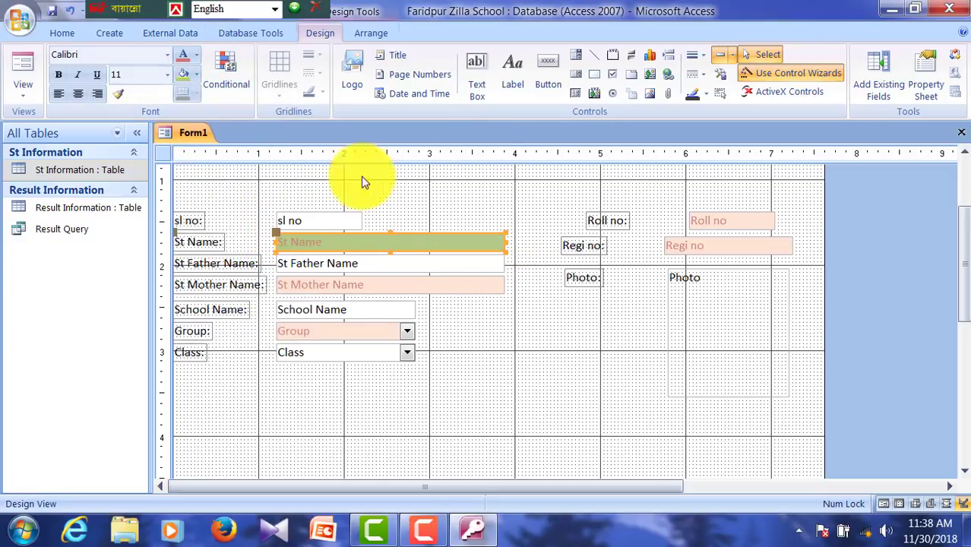
left_click(451, 342)
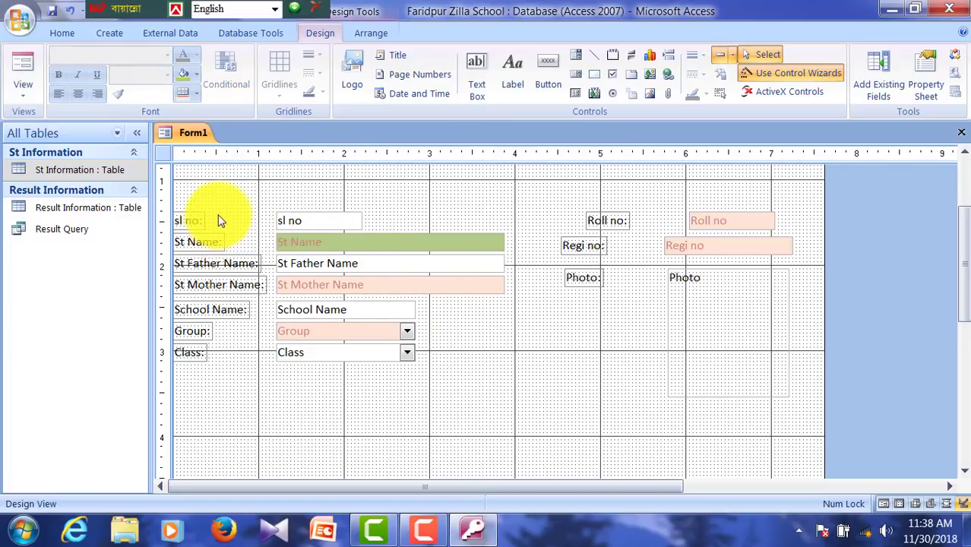
Fill the six labels from sl no down to Group with orange
left_click_drag(251, 191, 182, 340)
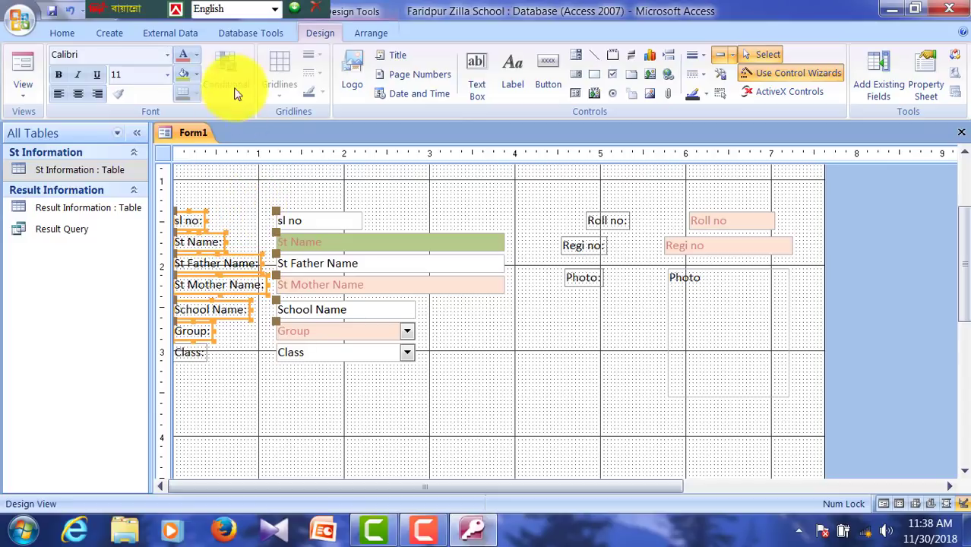
left_click(196, 73)
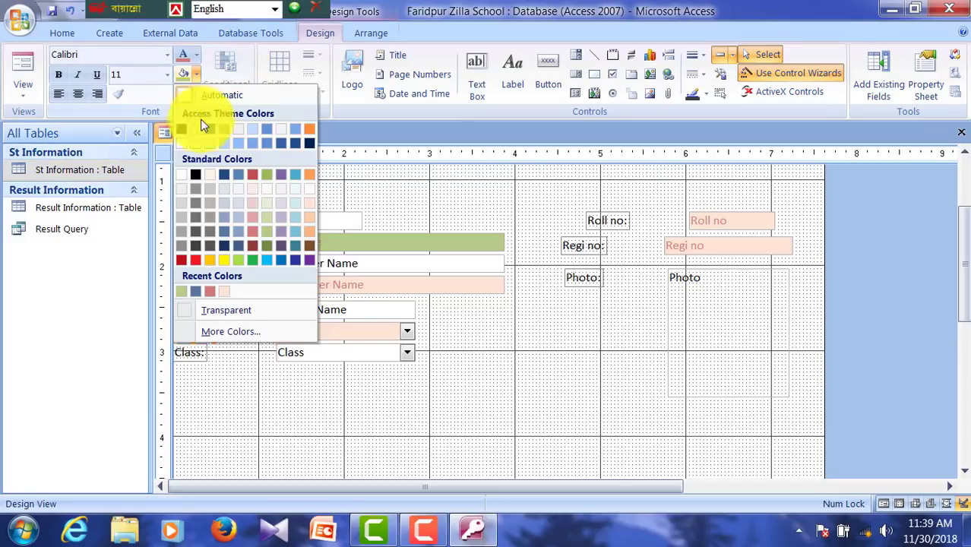
left_click(309, 174)
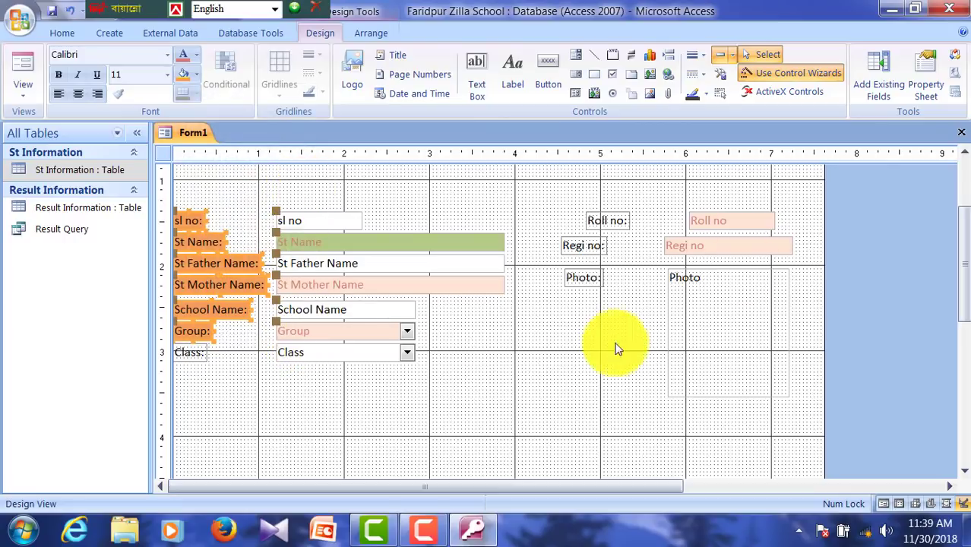
left_click(589, 323)
left_click(254, 308)
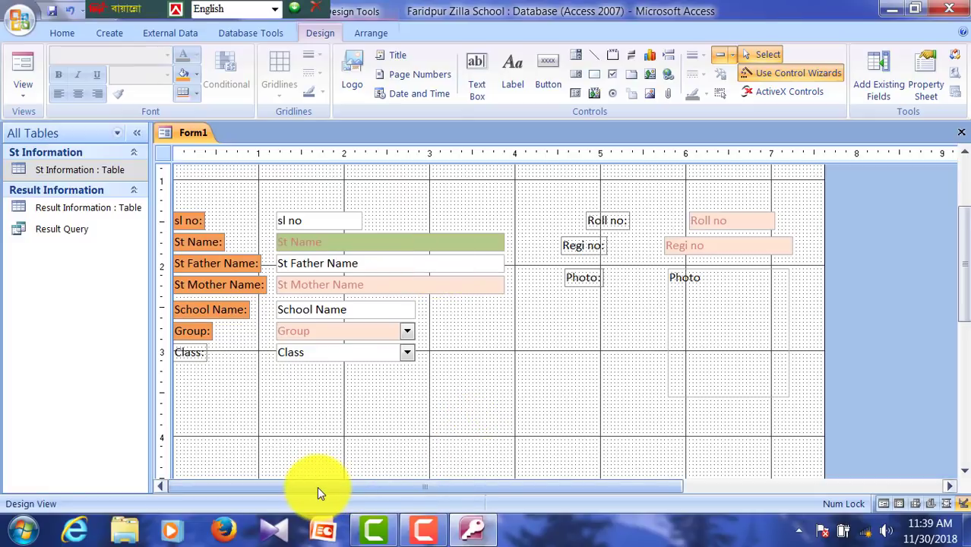
Draw a label across the form's top reading 'Faridpur Zilla Schoo, Faridpur'
scroll(317, 487, "up", 2)
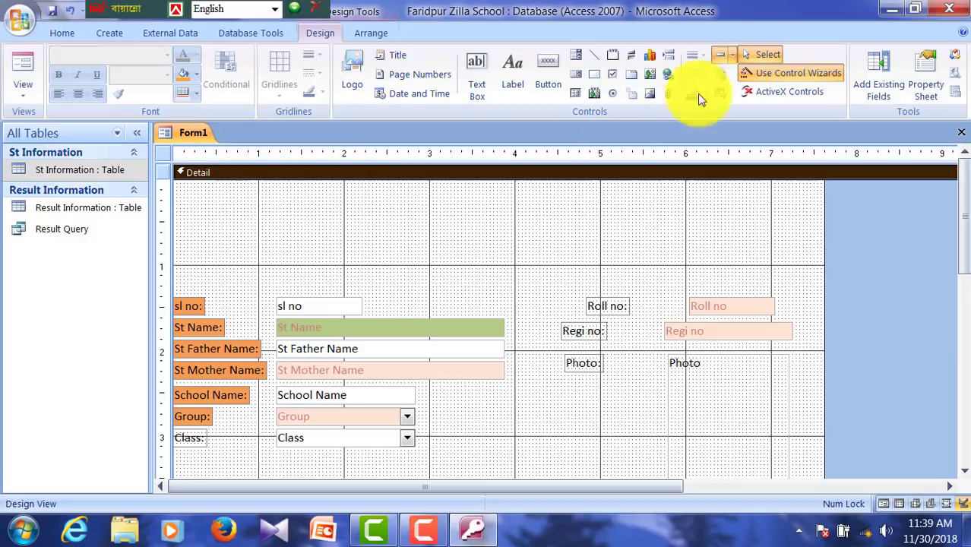
left_click(516, 67)
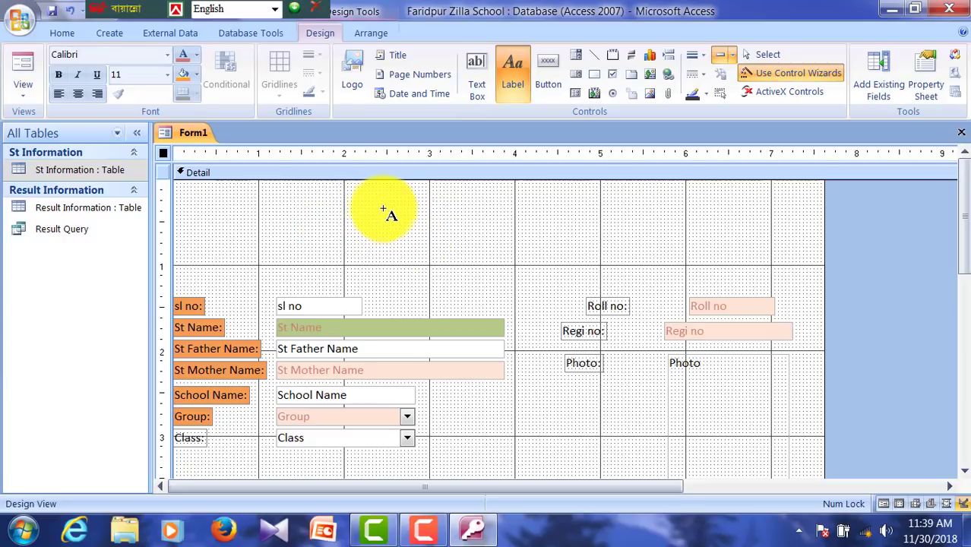
left_click_drag(292, 198, 680, 232)
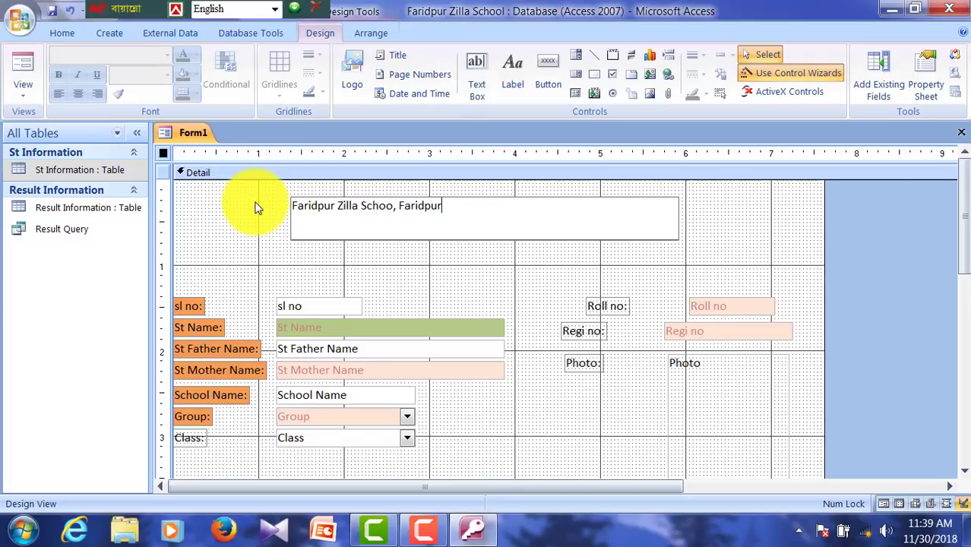
Centre the title text at font size 22 with an orange background
left_click(303, 216)
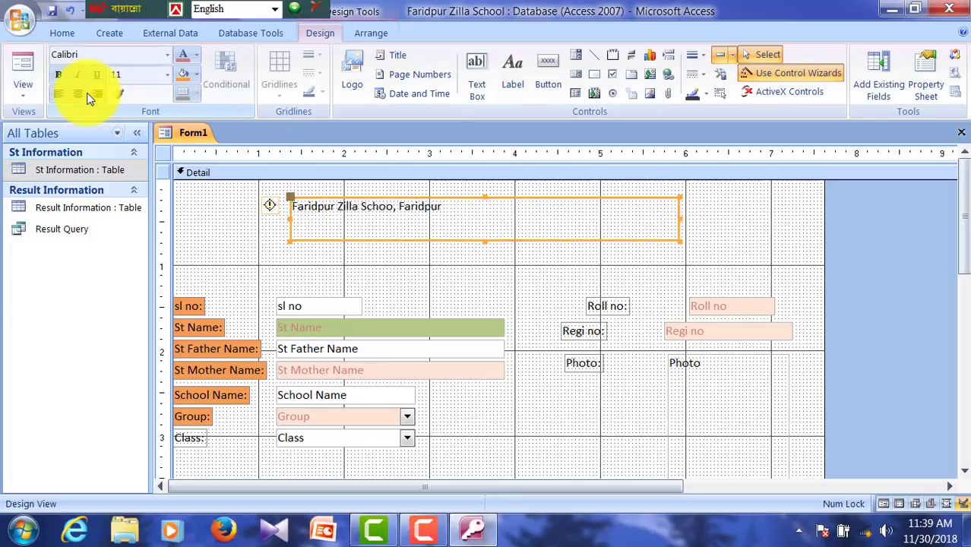
left_click(78, 93)
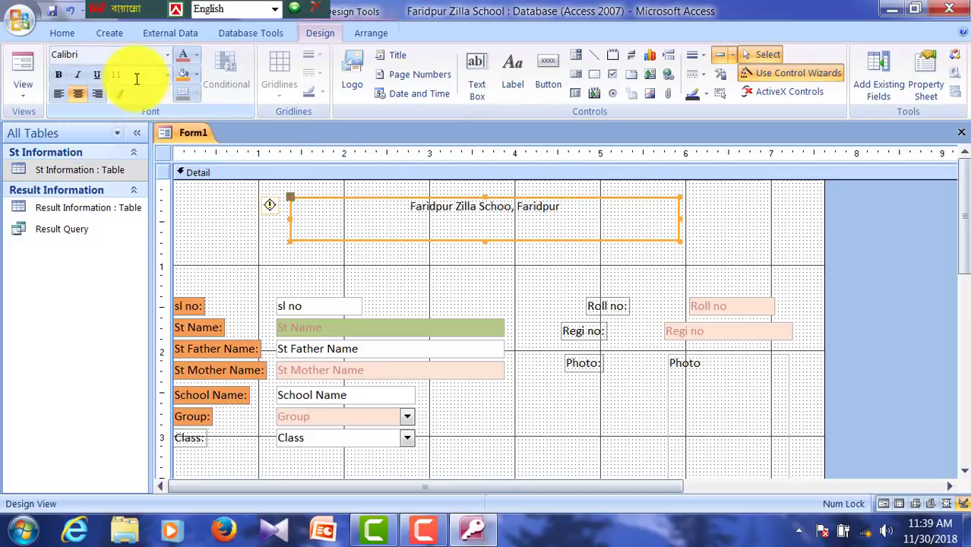
left_click(167, 76)
left_click(123, 229)
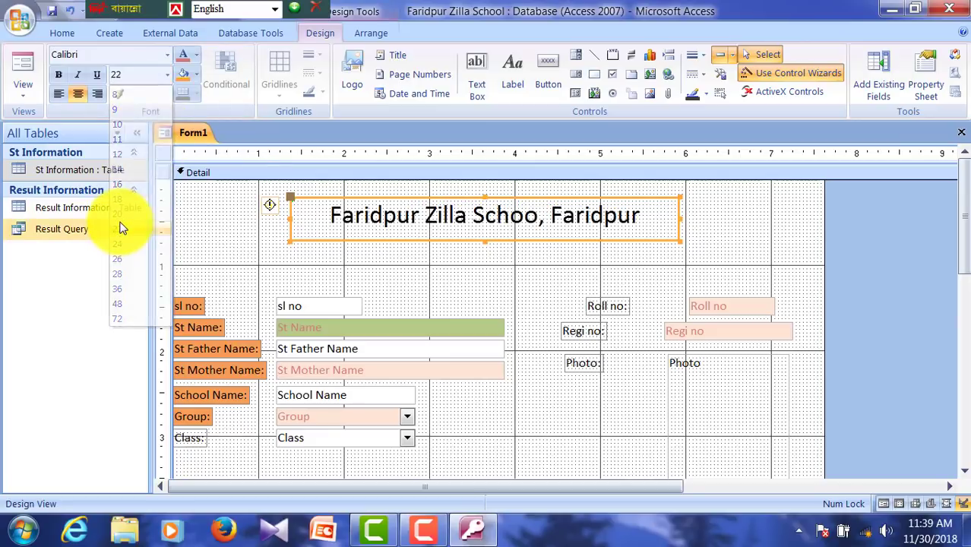
left_click(188, 79)
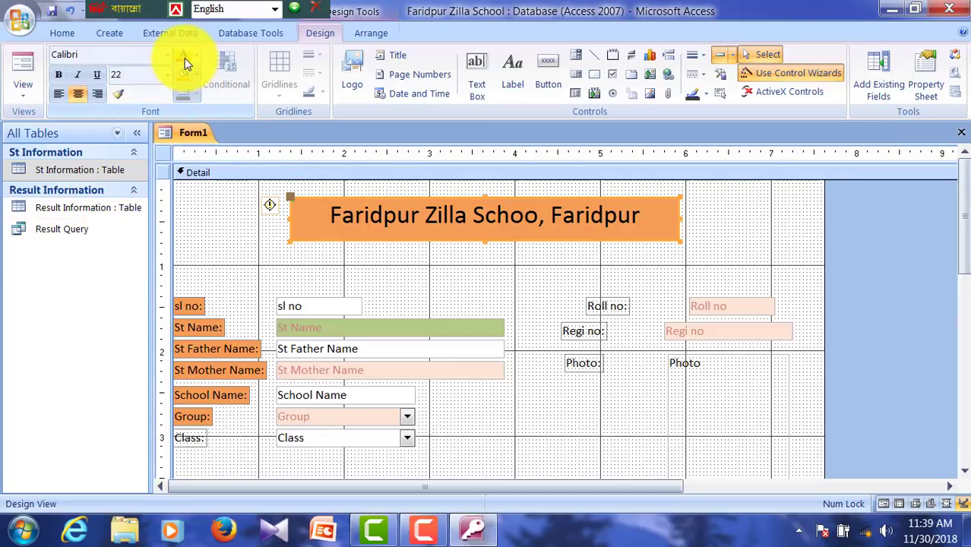
Make the title's text colour yellow
left_click(196, 56)
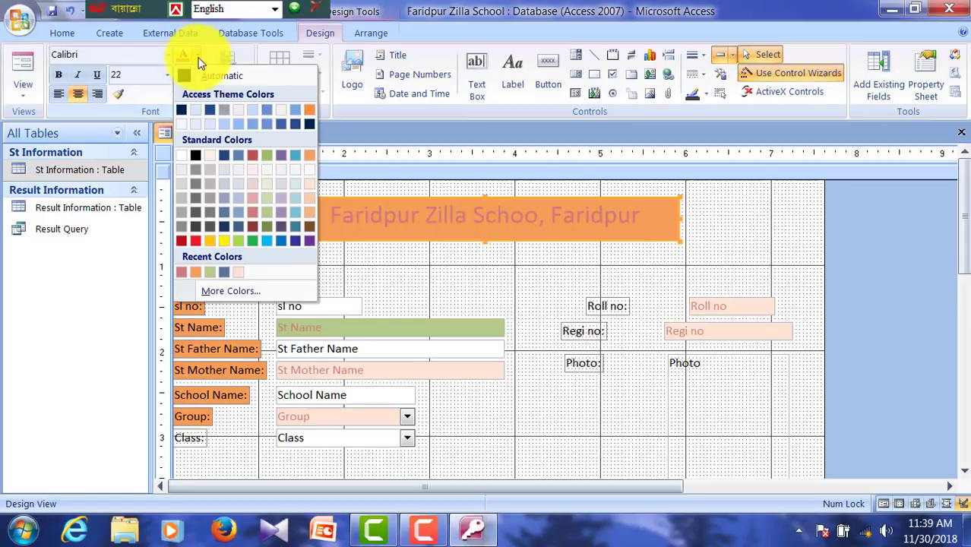
left_click(236, 183)
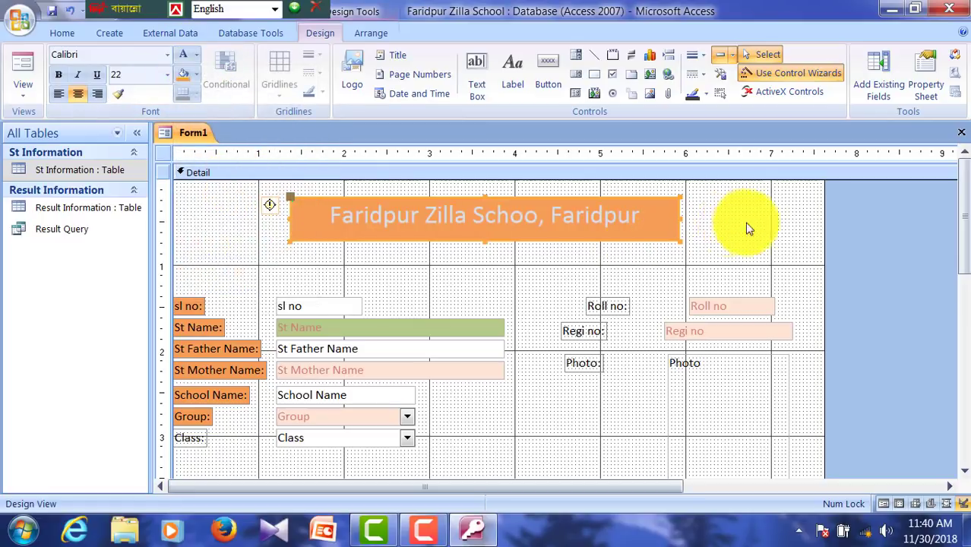
left_click(681, 210)
left_click(377, 216)
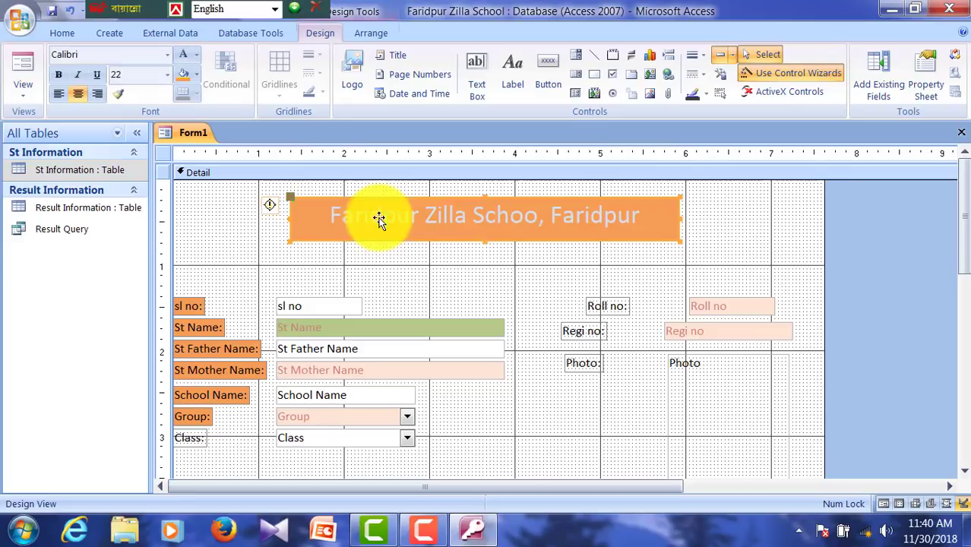
left_click(195, 57)
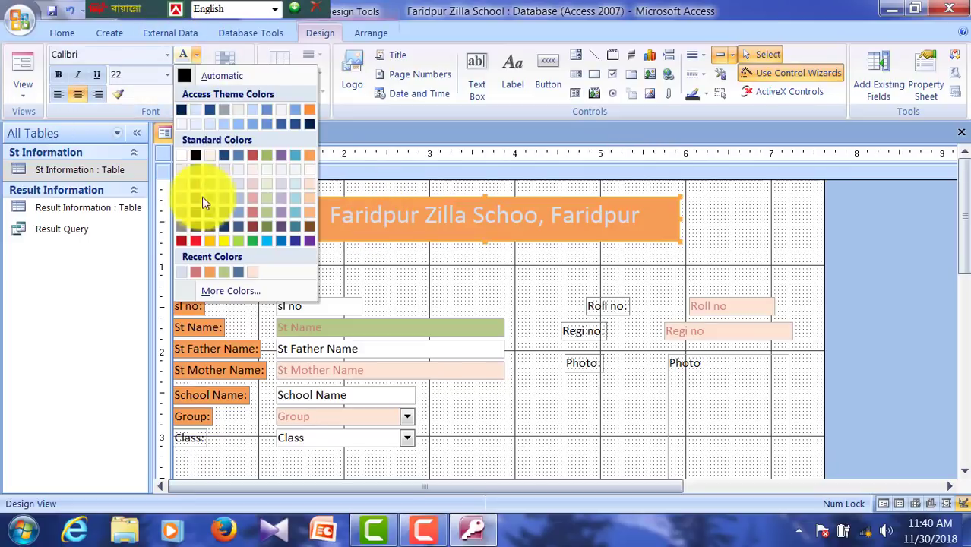
left_click(224, 238)
left_click(728, 228)
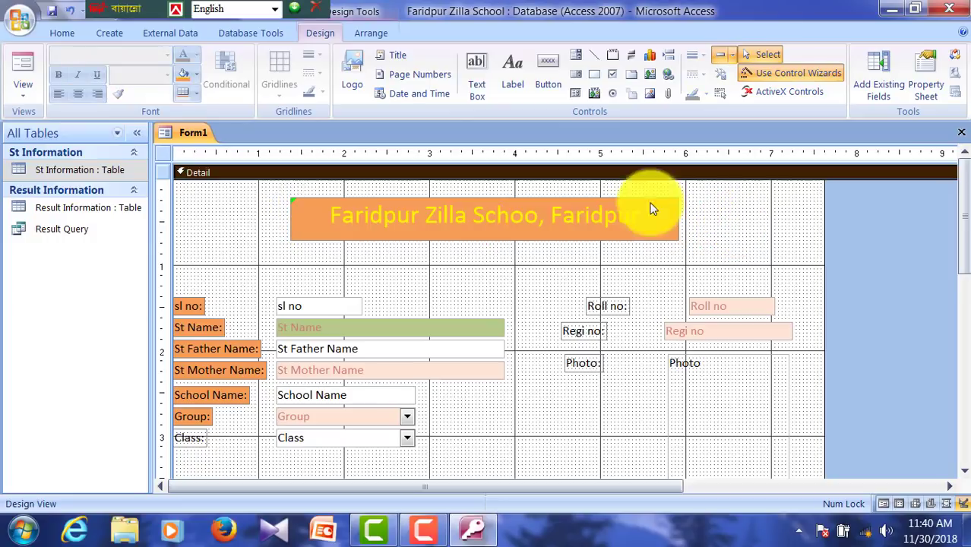
left_click(541, 217)
left_click(418, 287)
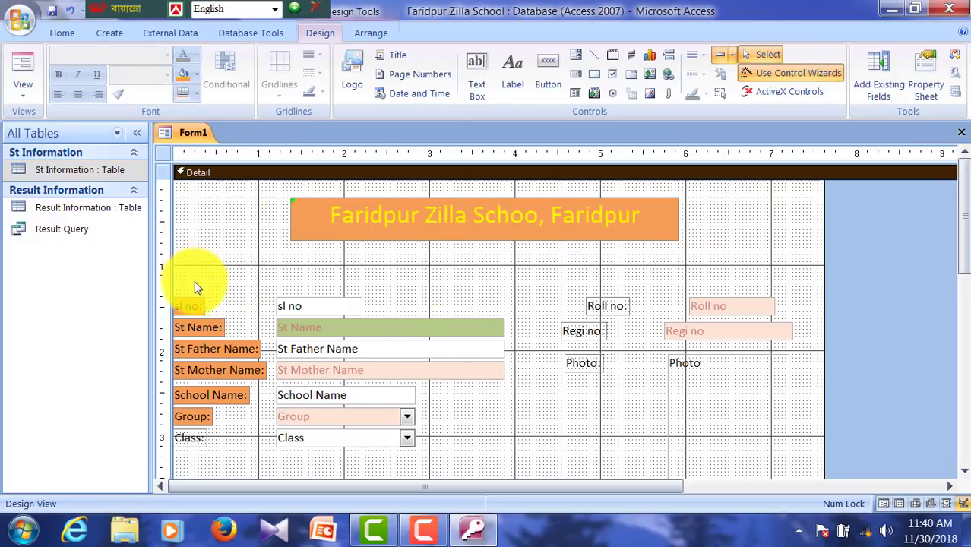
Move all field labels and boxes down to make room below the title
left_click_drag(189, 281, 810, 430)
key("Down")
key("Down")
key("Down")
key("Down")
key("Down")
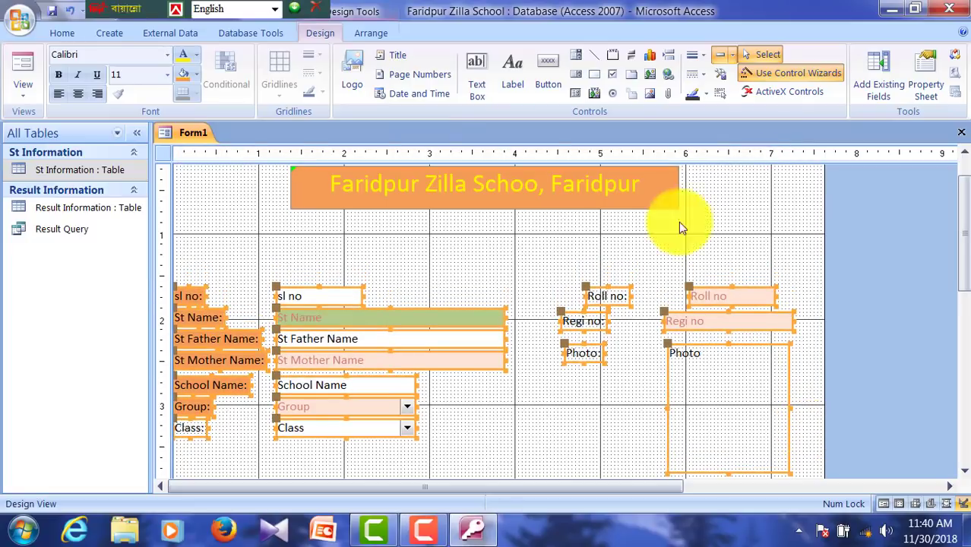
left_click(456, 235)
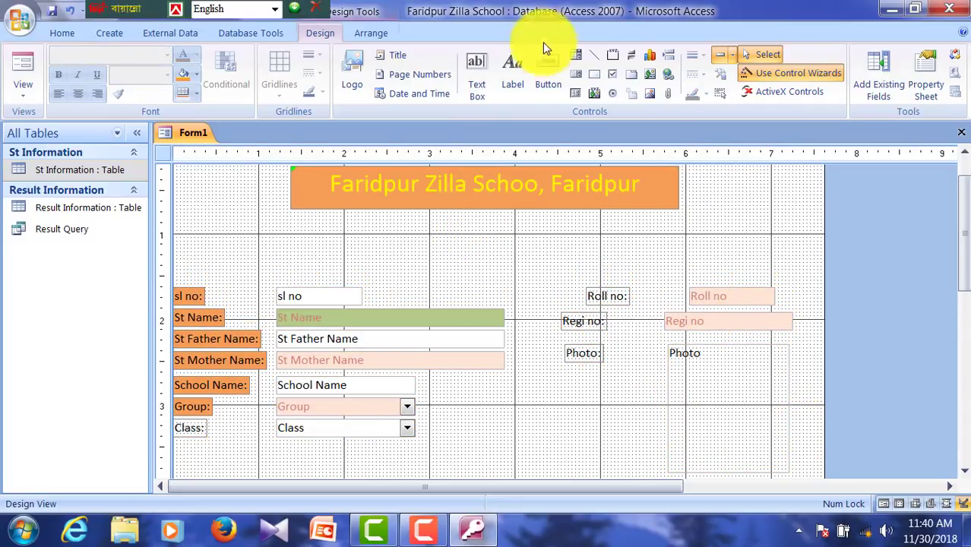
Add a 'Student Information' label below the title
left_click(506, 69)
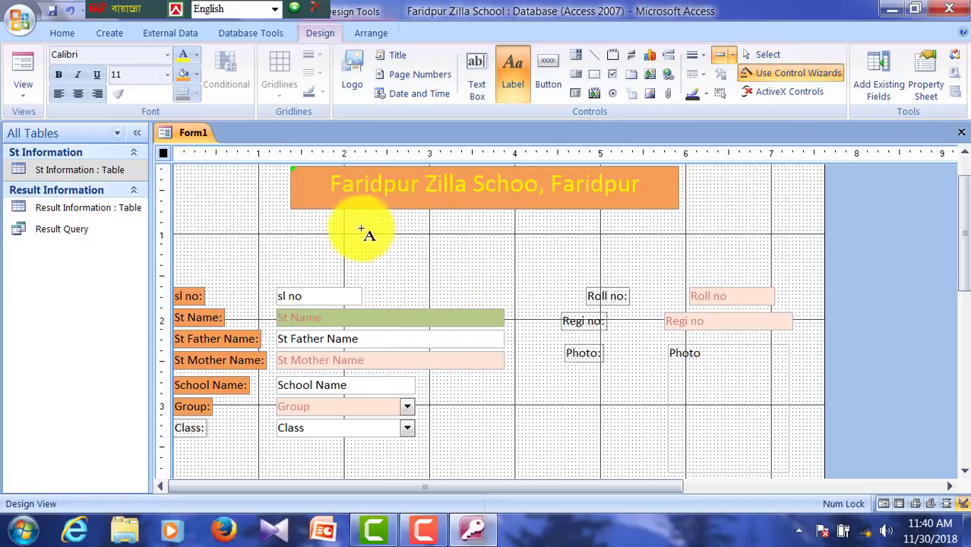
left_click_drag(344, 222, 643, 266)
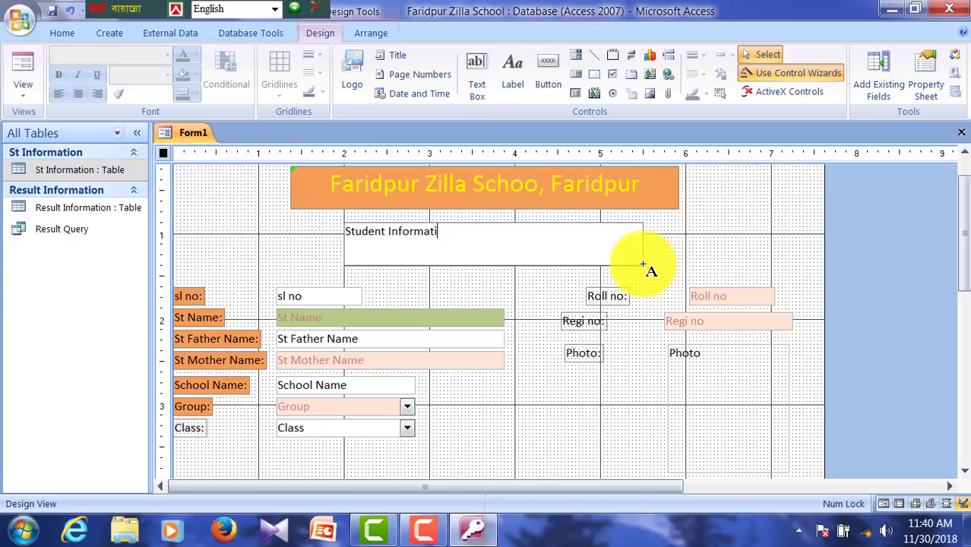
key("Return")
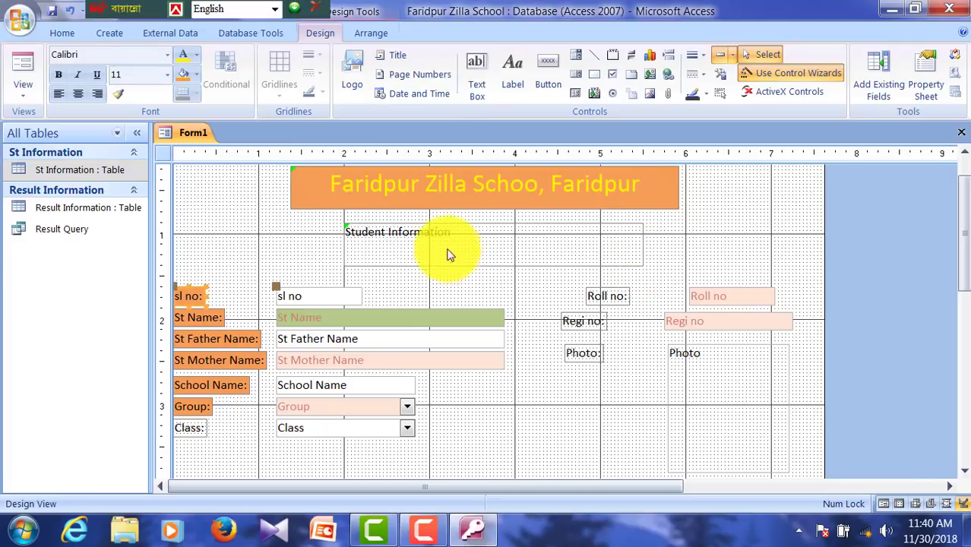
left_click(234, 258)
Centre the Student Information heading at size 24 with orange fill
left_click(511, 247)
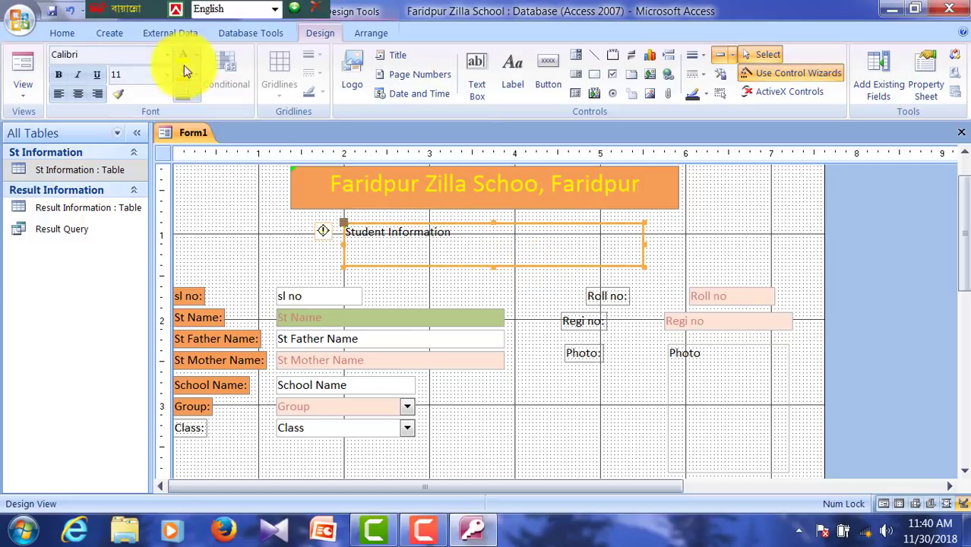
left_click(76, 100)
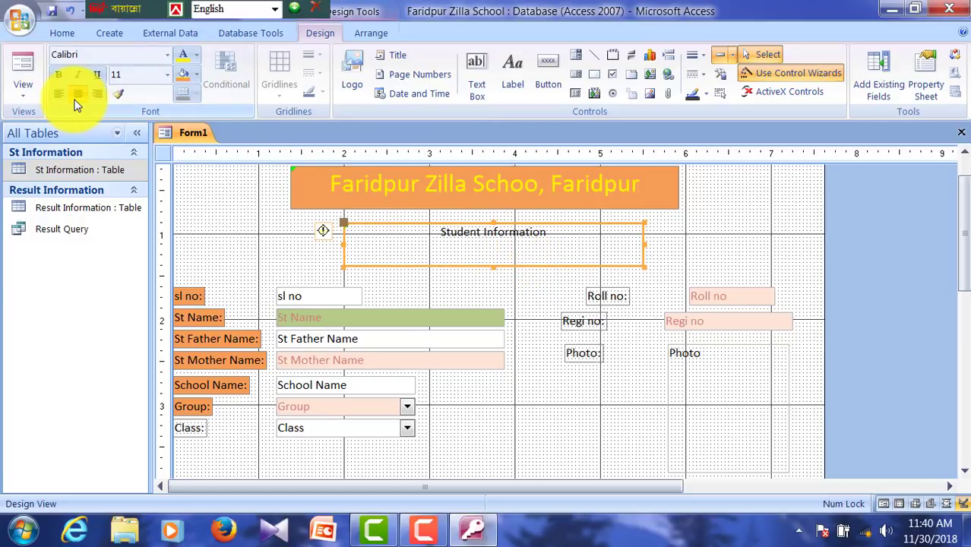
left_click(168, 75)
left_click(118, 243)
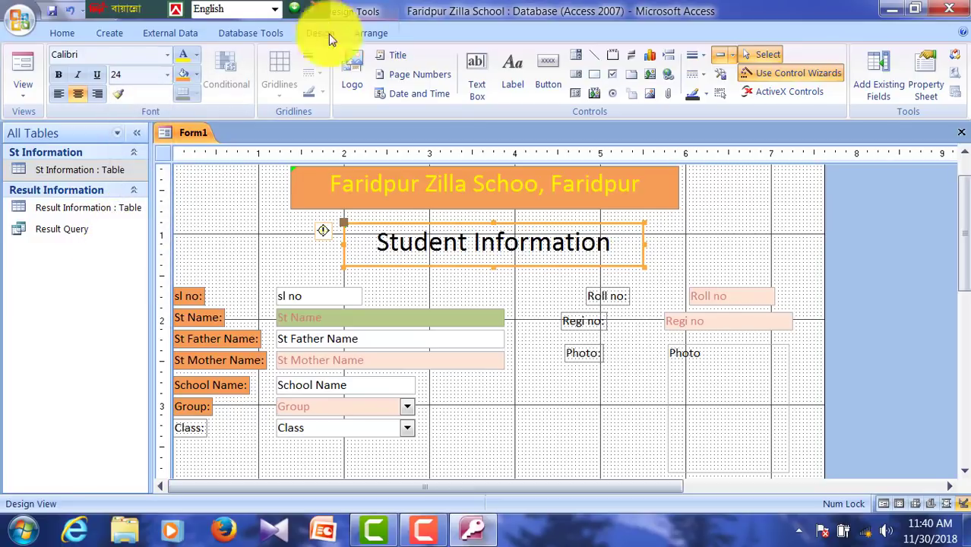
left_click(184, 75)
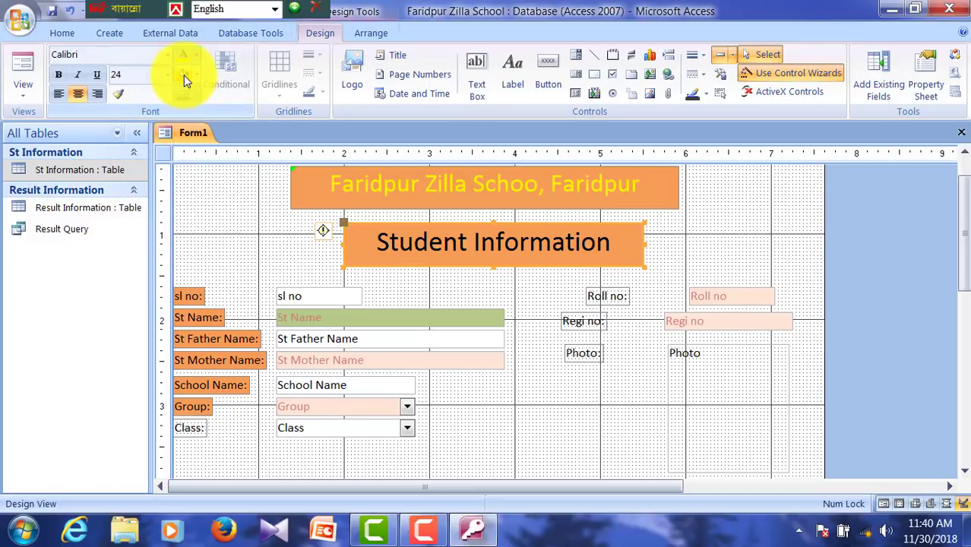
left_click(195, 55)
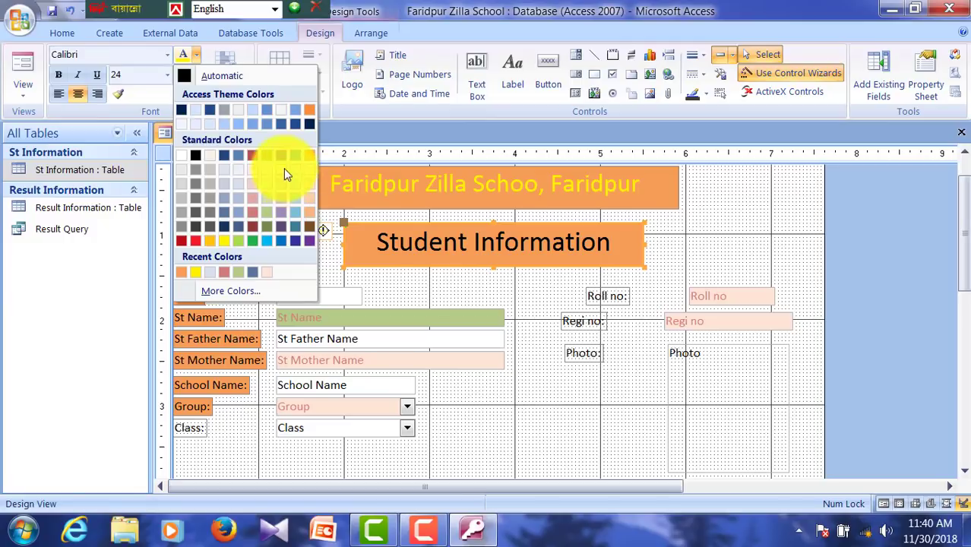
left_click(294, 156)
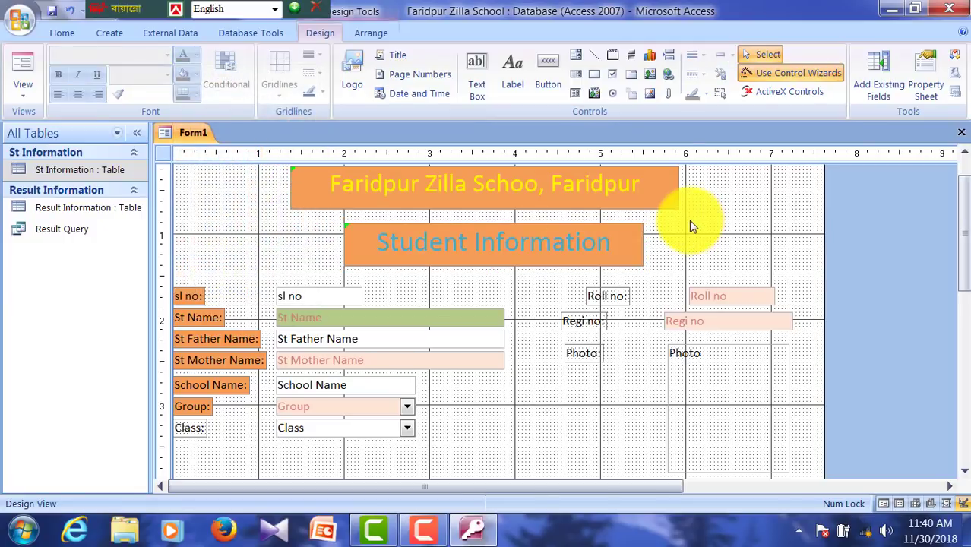
Position the heading neatly under the title and make its text white
left_click_drag(555, 247, 565, 245)
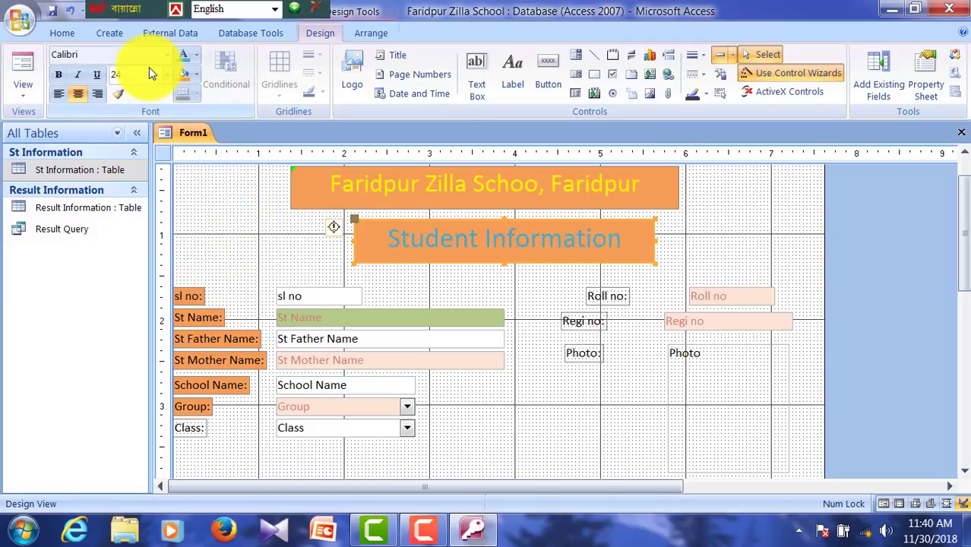
key("Left")
key("Left")
key("Left")
key("Left")
key("Left")
key("Left")
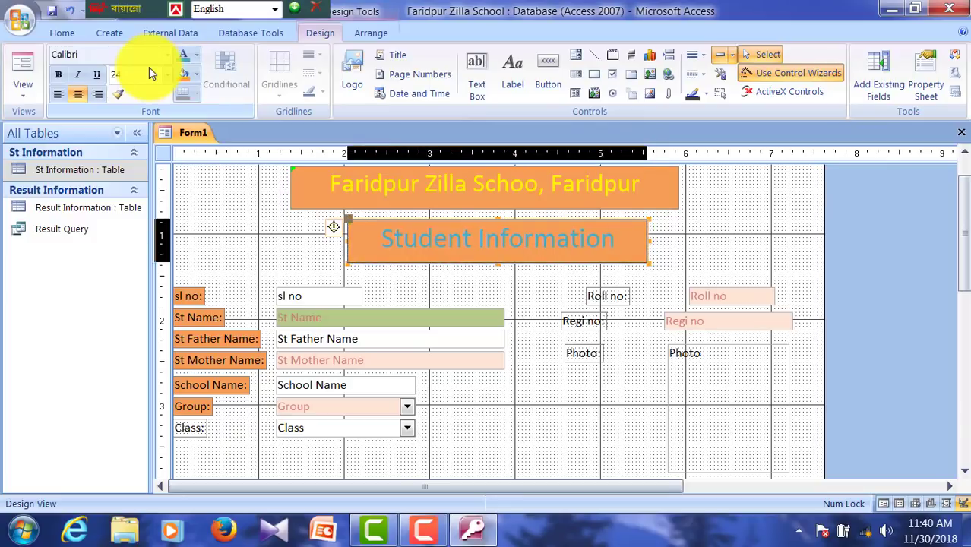
key("Left")
key("Left")
key("Left")
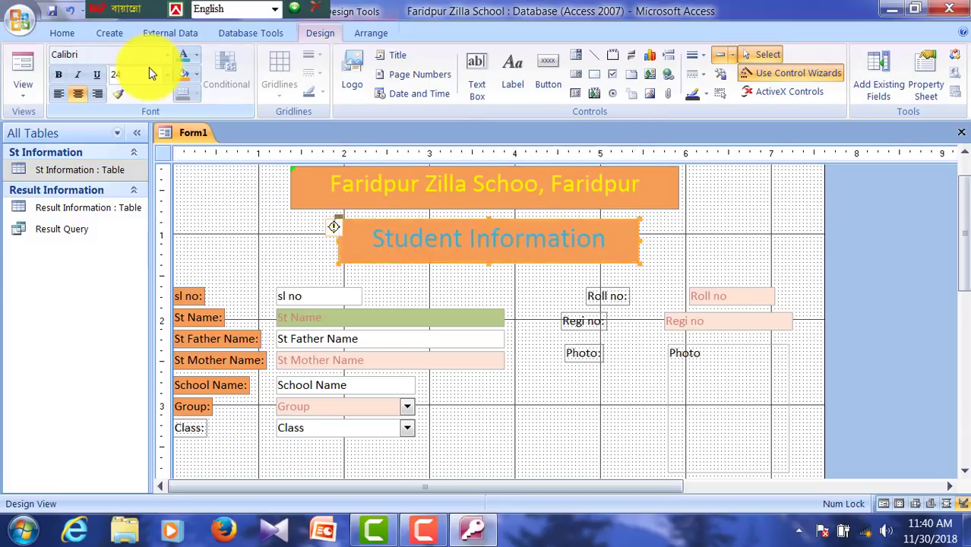
key("Down")
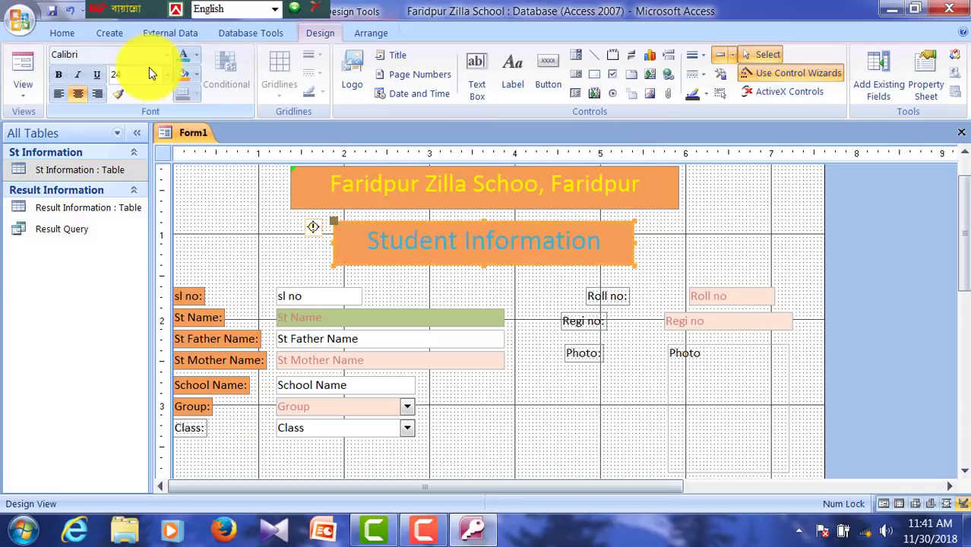
key("Down")
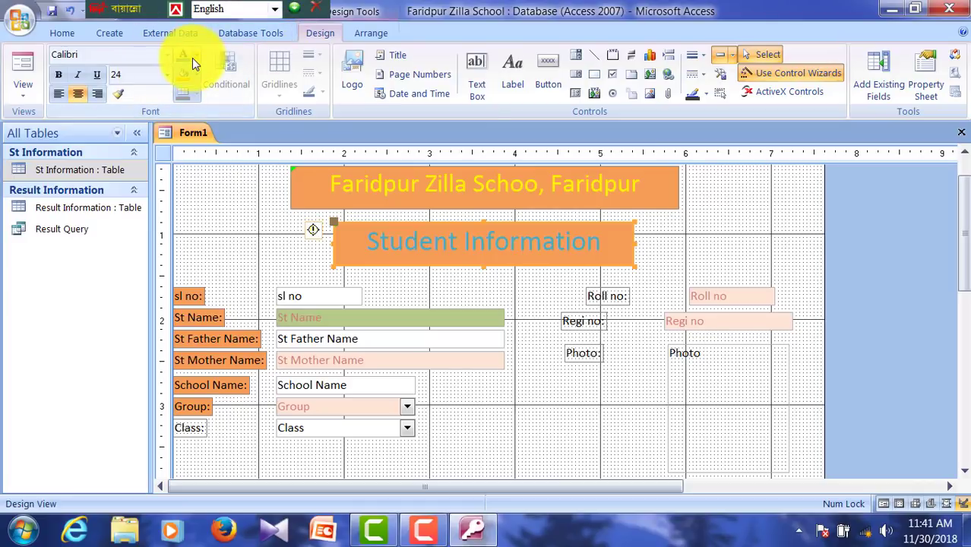
left_click(195, 58)
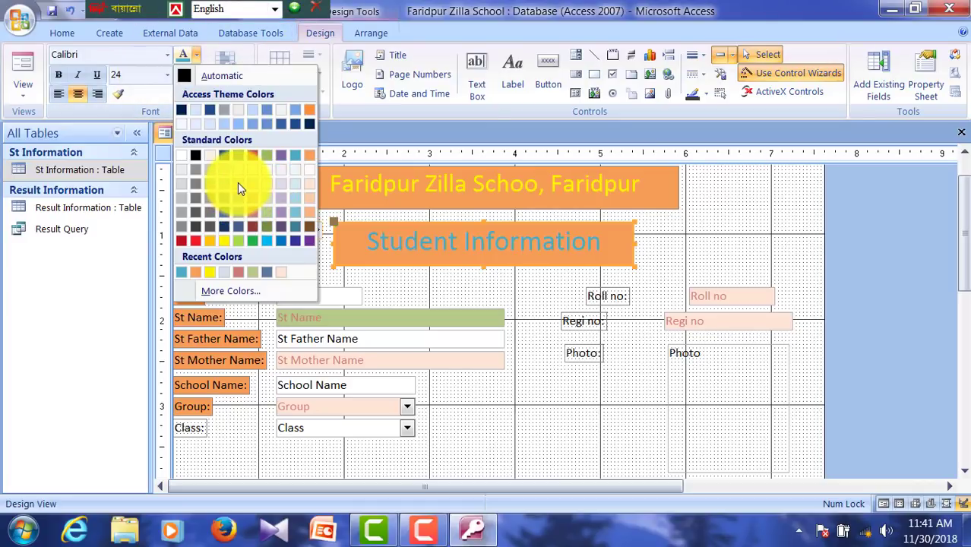
left_click(238, 182)
left_click(817, 228)
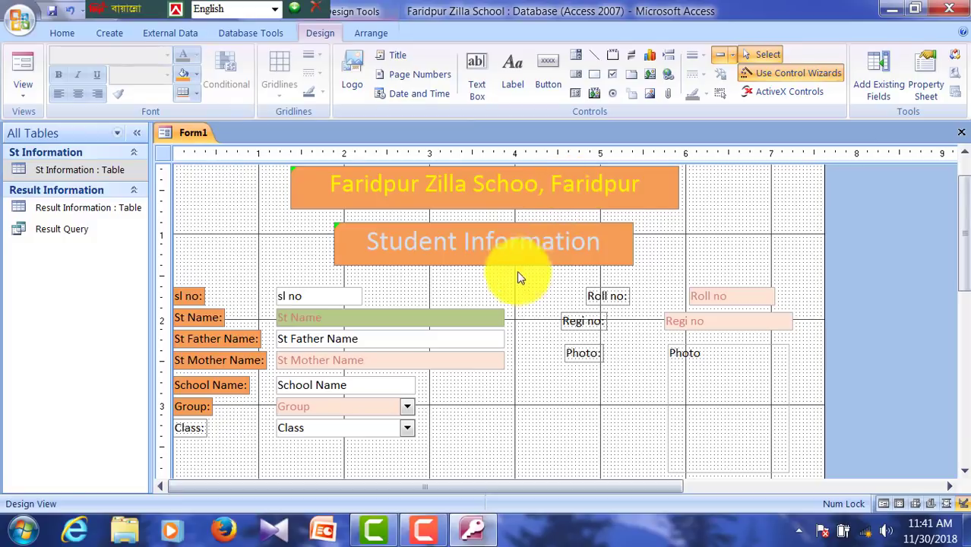
scroll(518, 263, "down", 2)
scroll(501, 212, "up", 2)
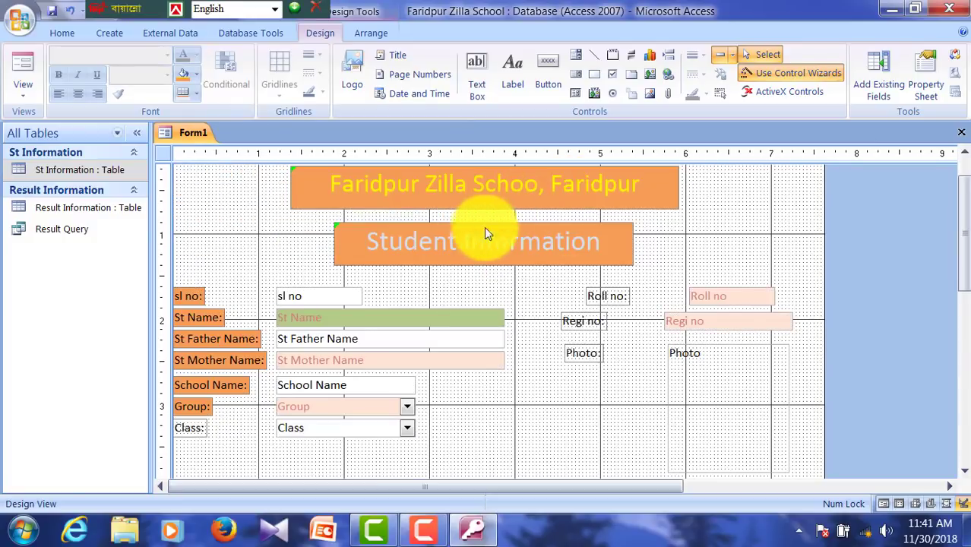
scroll(484, 228, "down", 1)
left_click(707, 215)
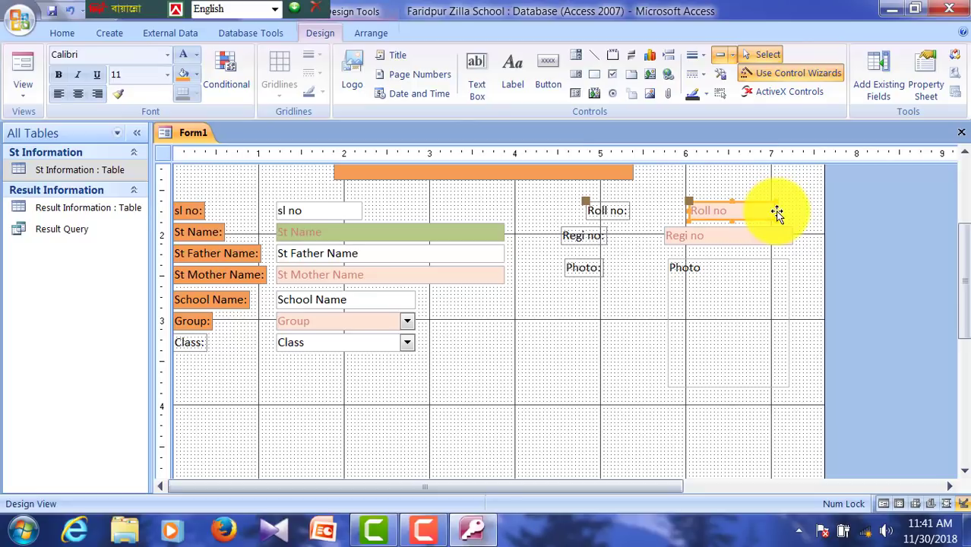
mouse_move(782, 207)
left_mouse_down()
mouse_move(767, 213)
mouse_move(779, 218)
left_mouse_up()
left_click(775, 210)
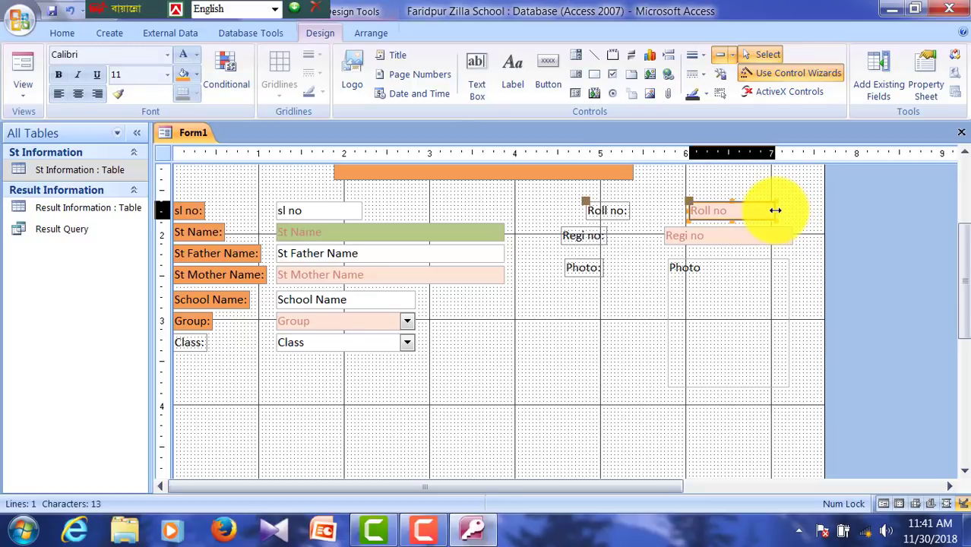
left_click_drag(775, 210, 791, 211)
scroll(503, 397, "down", 5)
scroll(494, 401, "up", 6)
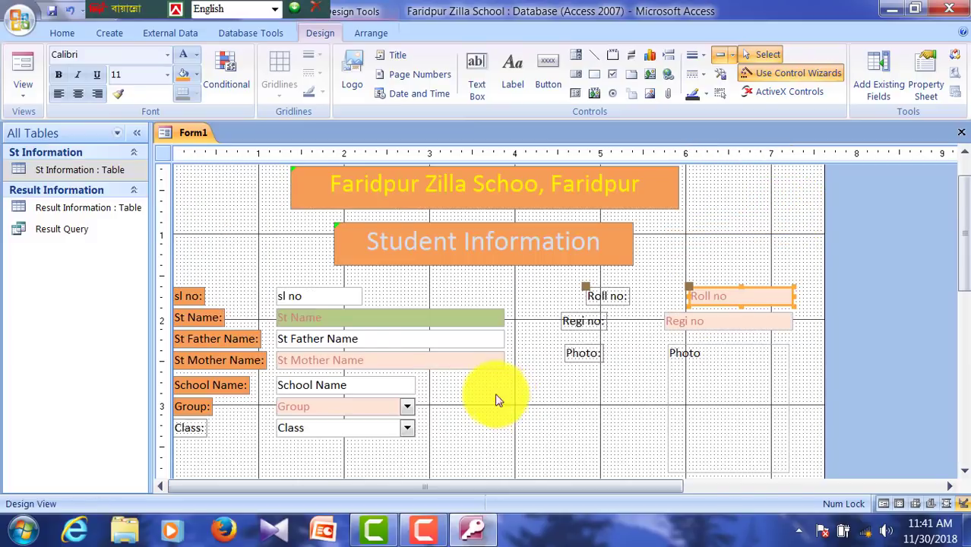
scroll(450, 341, "down", 3)
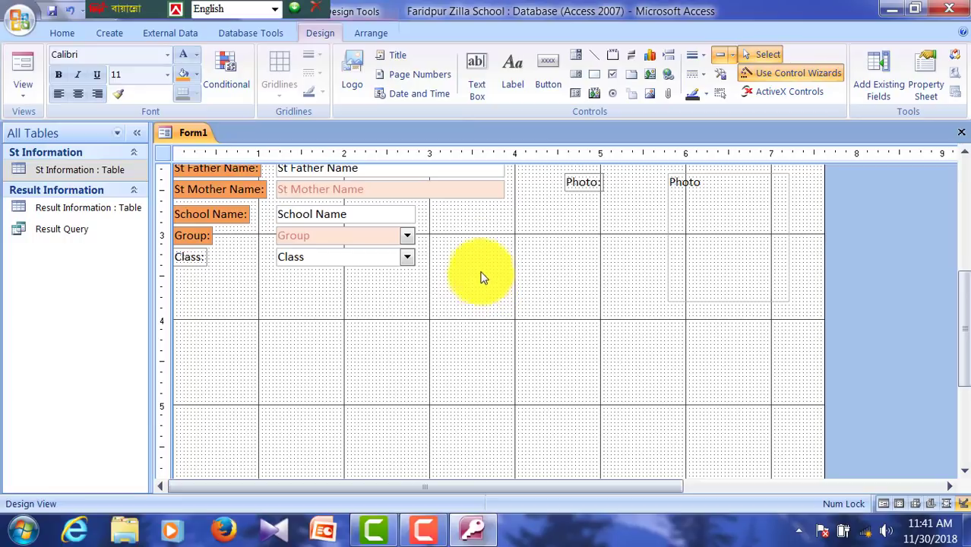
scroll(441, 426, "up", 5)
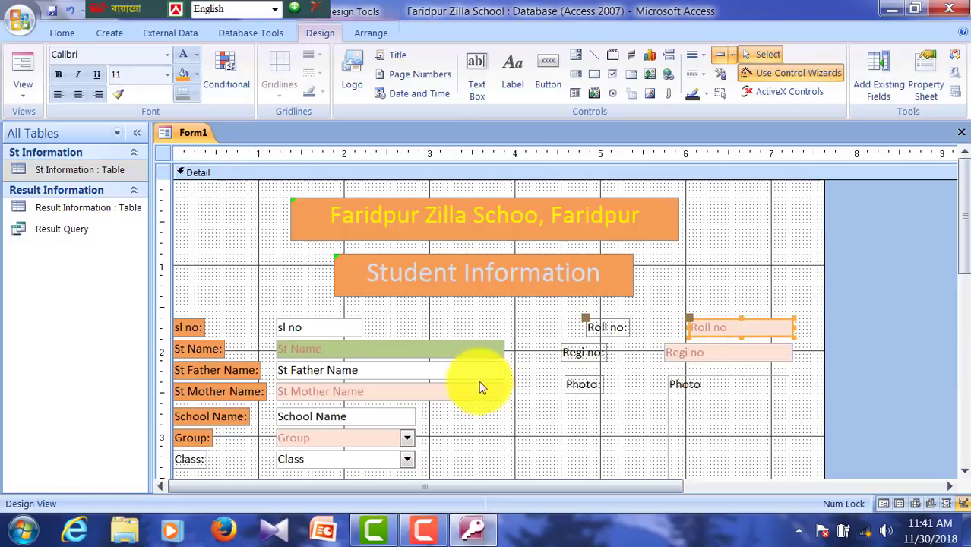
left_click(703, 239)
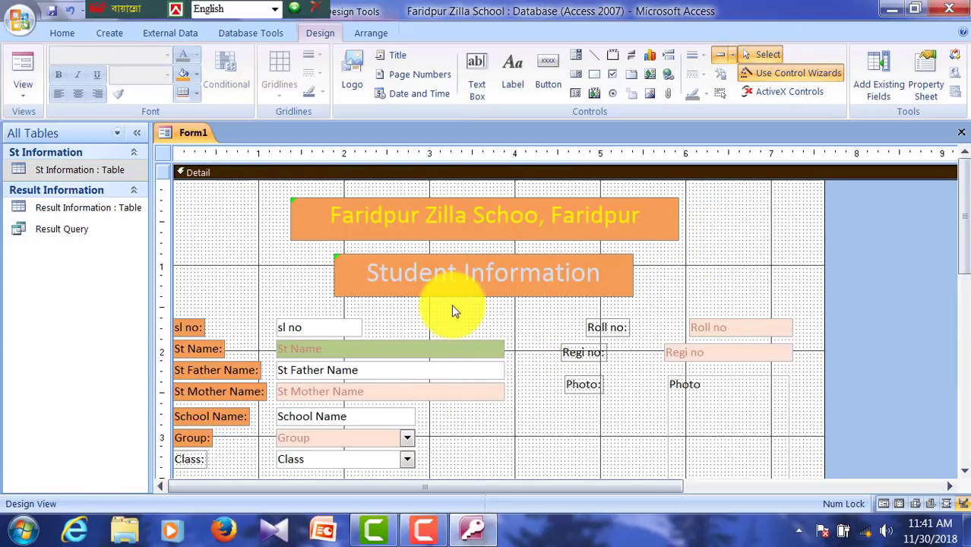
scroll(362, 323, "down", 5)
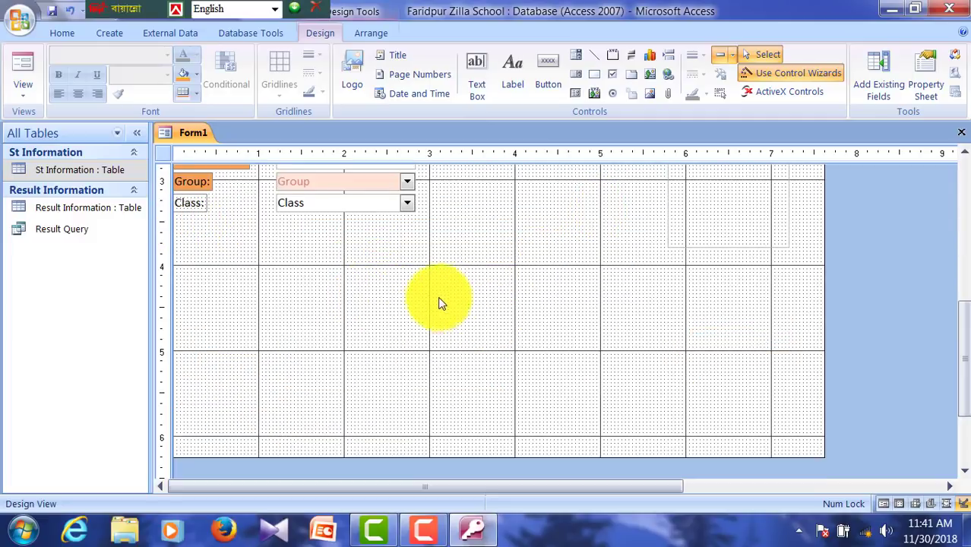
scroll(438, 299, "up", 5)
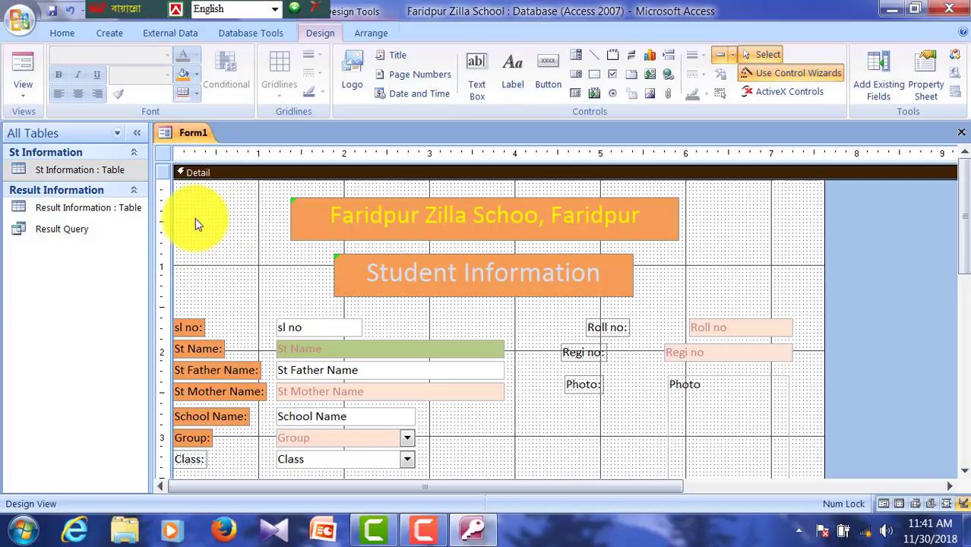
scroll(412, 318, "down", 5)
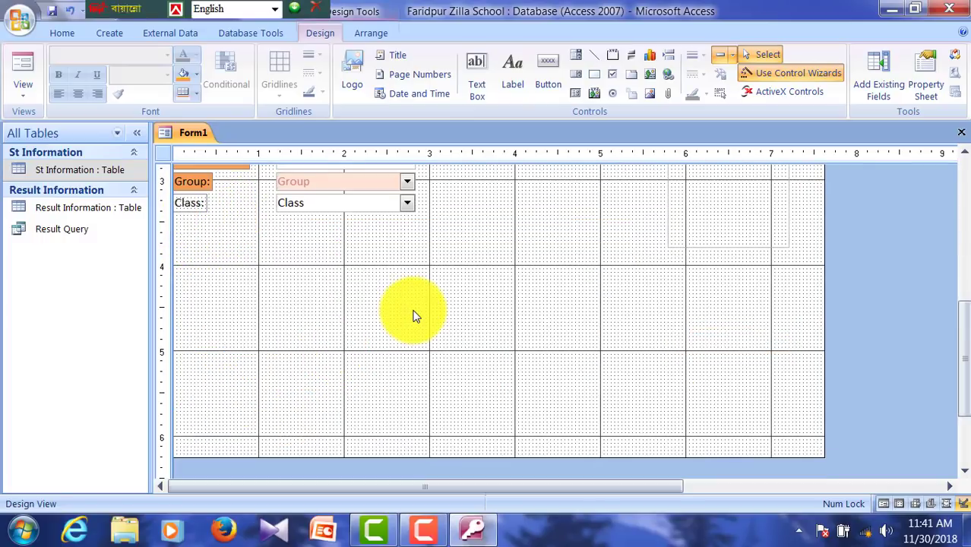
Hide the dotted design grid from the form's design area
right_click(413, 318)
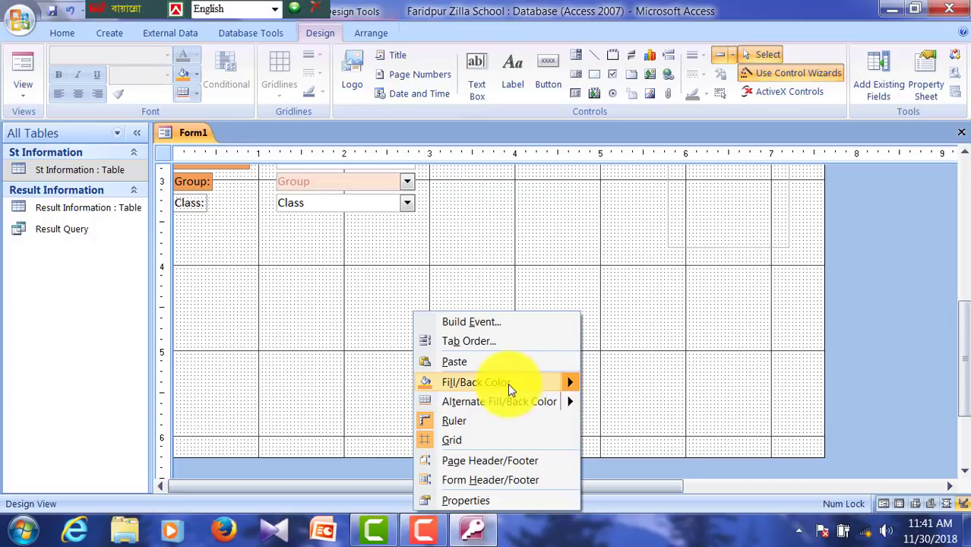
mouse_move(518, 386)
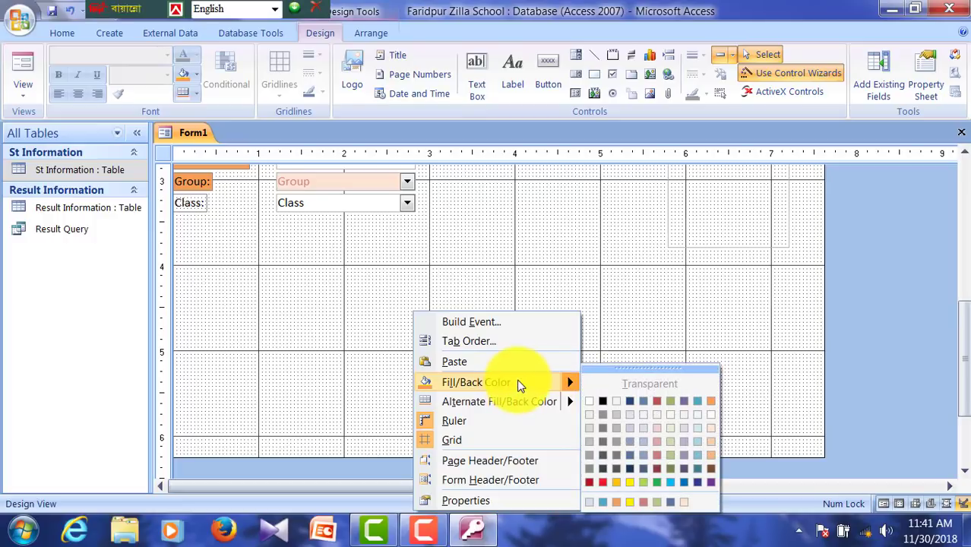
left_click(282, 250)
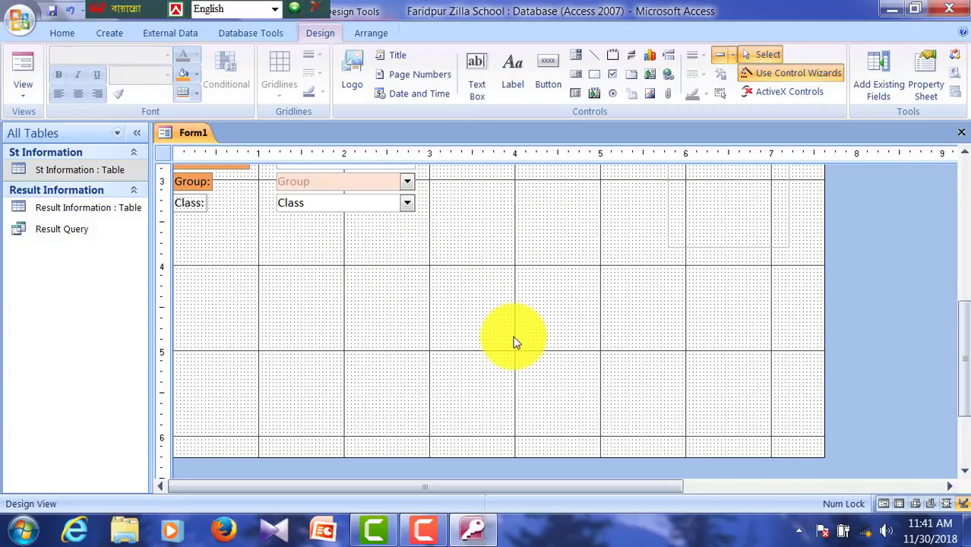
scroll(511, 338, "up", 5)
scroll(483, 309, "down", 3)
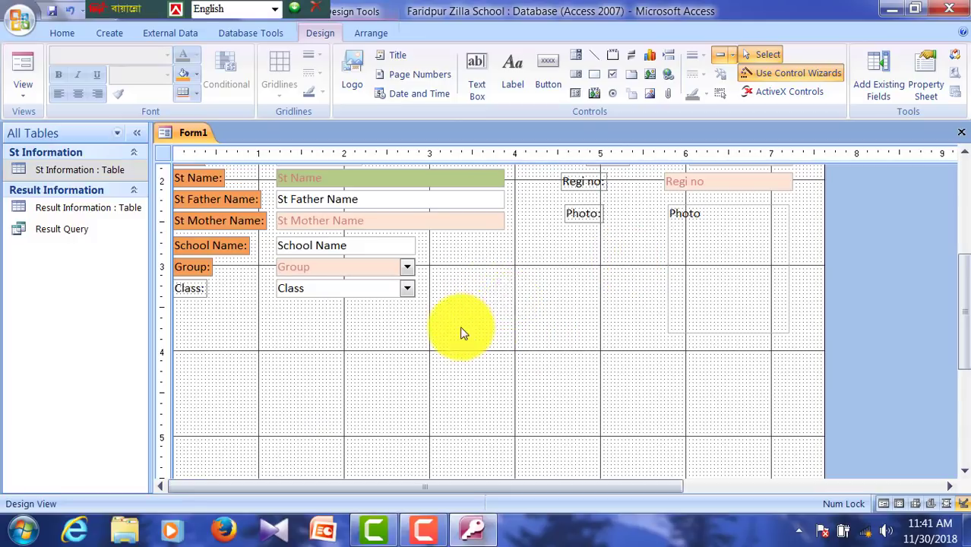
scroll(488, 371, "down", 2)
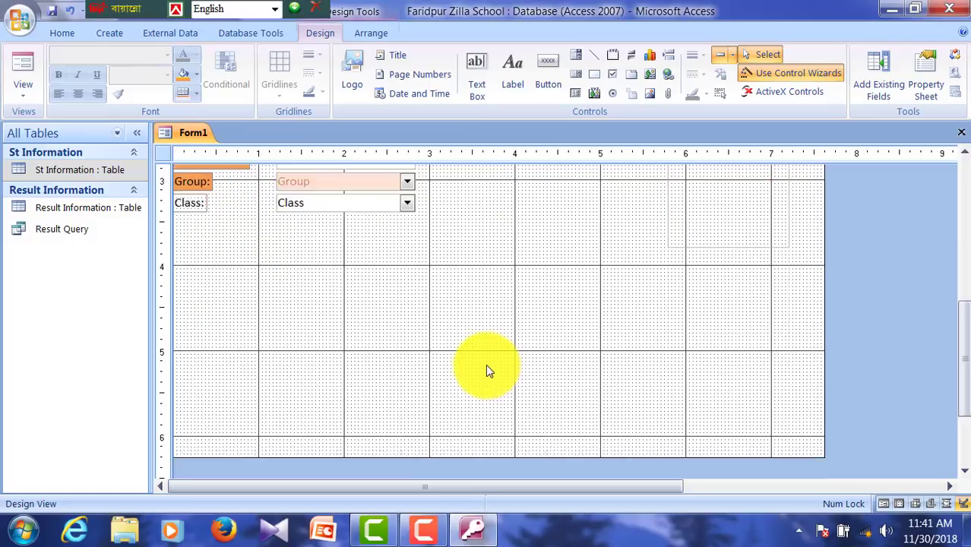
scroll(487, 371, "down", 4)
scroll(516, 364, "up", 6)
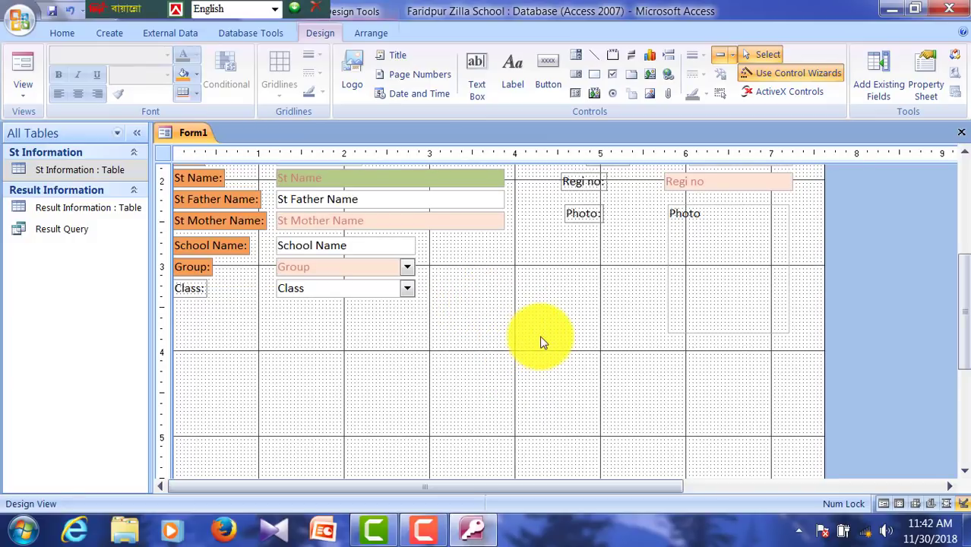
right_click(484, 308)
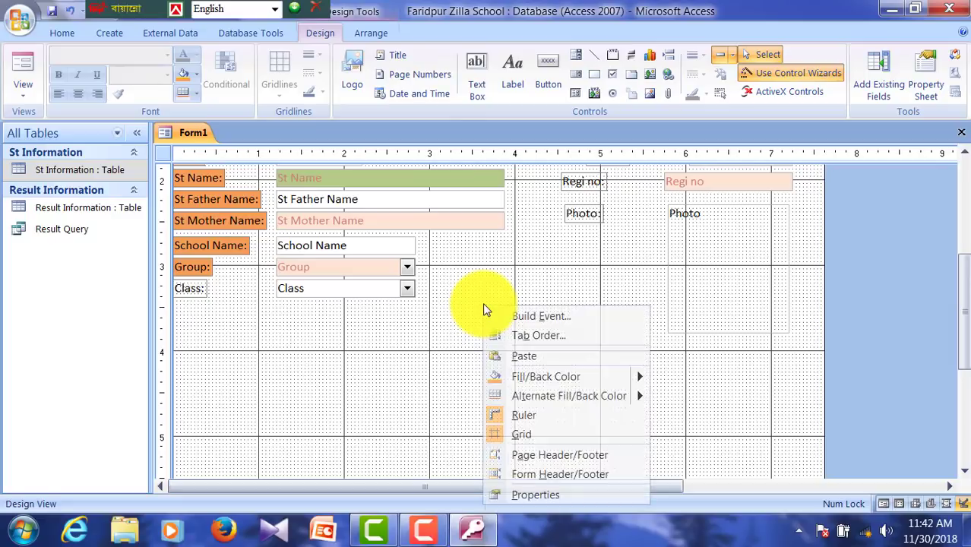
left_click(522, 434)
Turn the design grid back on, then switch it off again
scroll(532, 342, "up", 3)
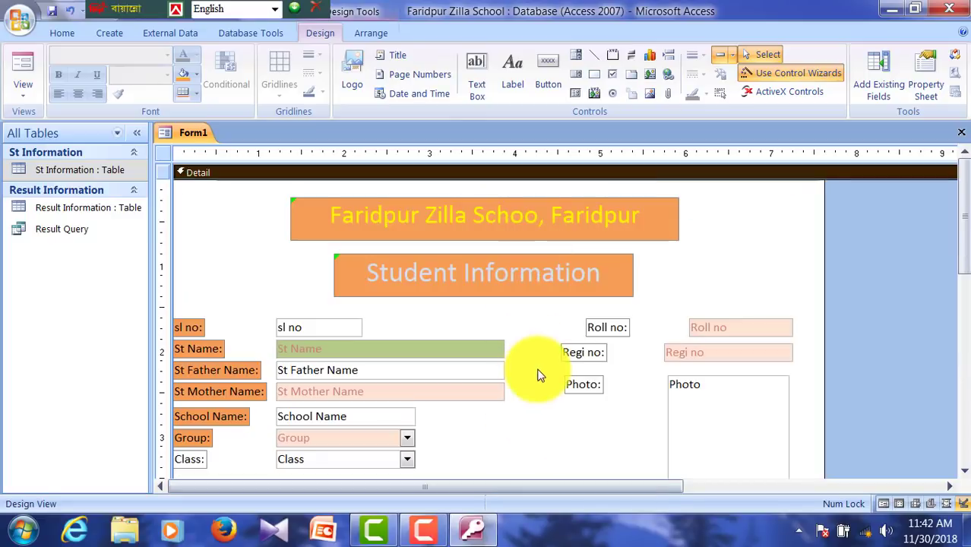
scroll(538, 365, "down", 5)
scroll(538, 356, "up", 5)
scroll(524, 315, "down", 5)
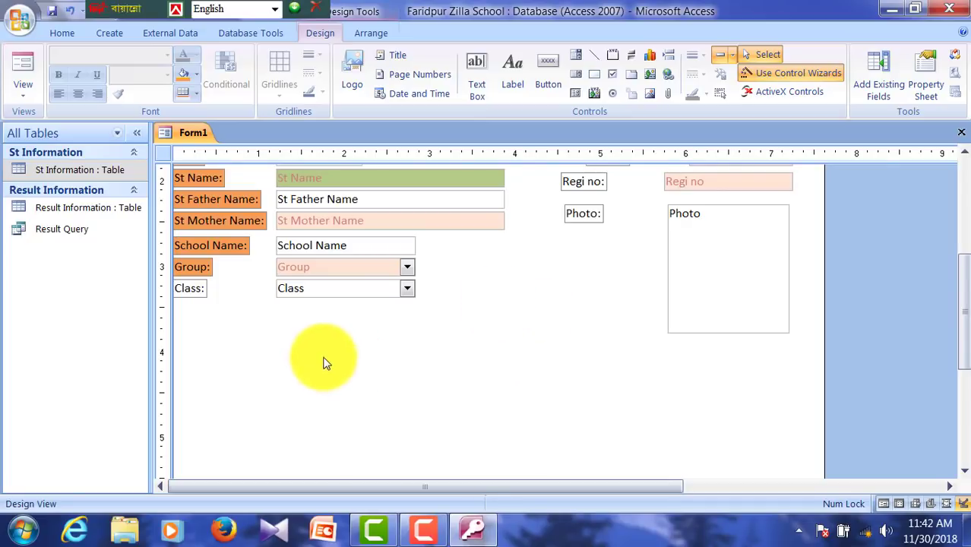
right_click(381, 365)
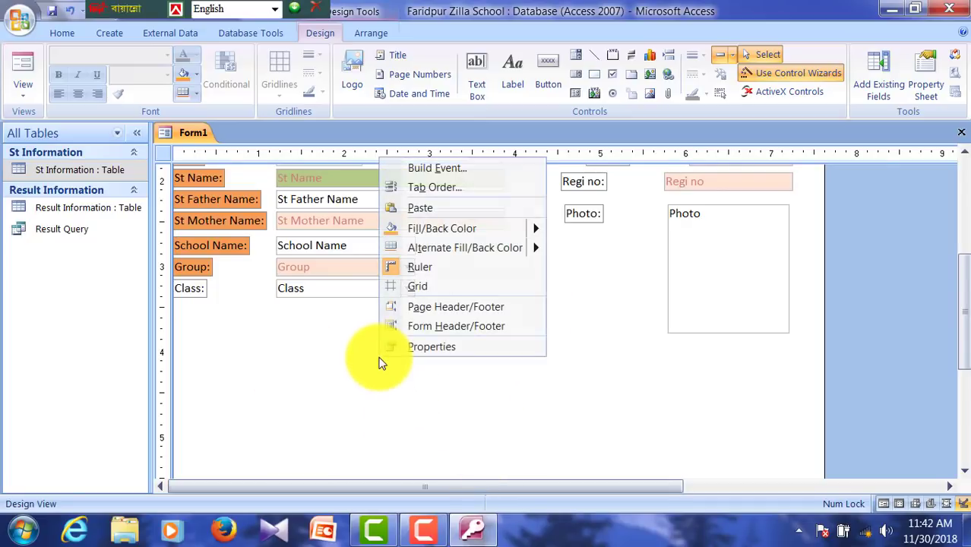
left_click(419, 286)
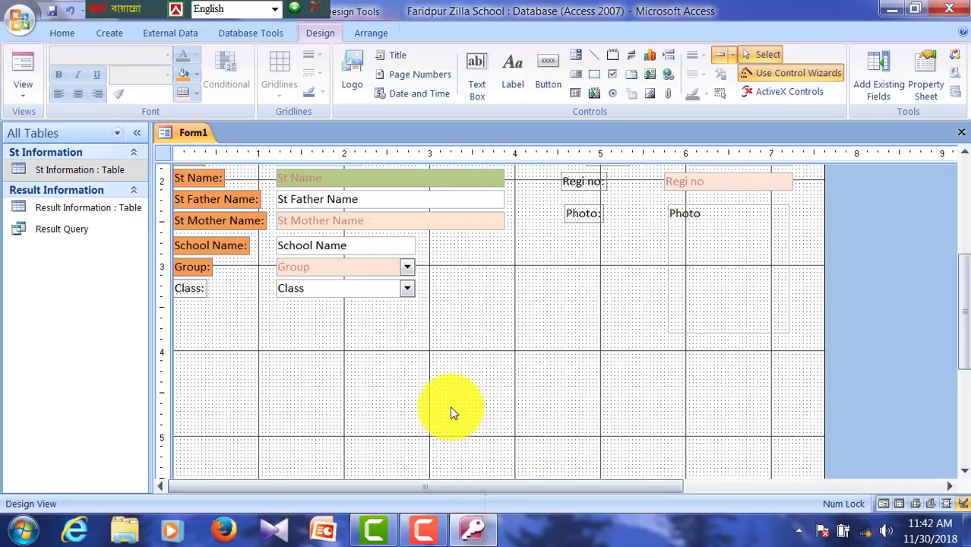
right_click(470, 325)
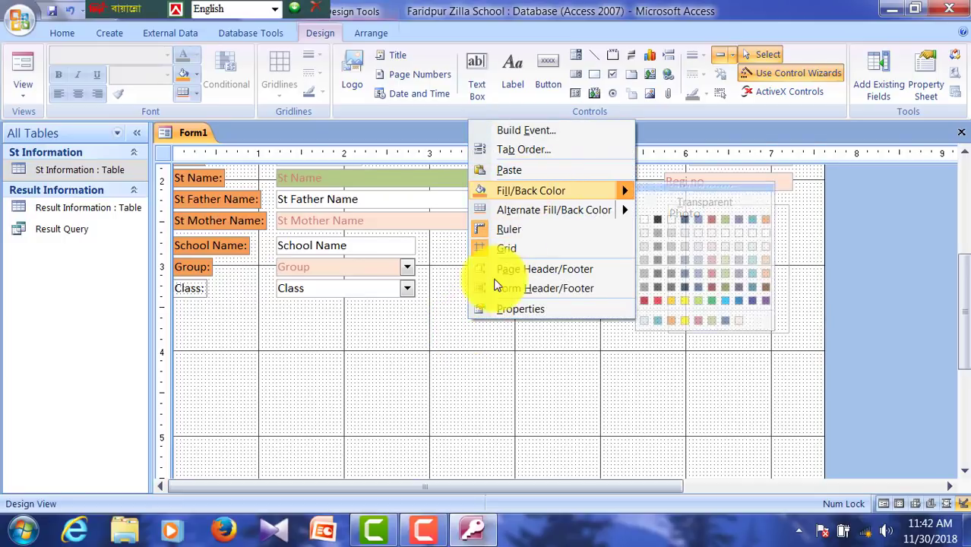
left_click(516, 253)
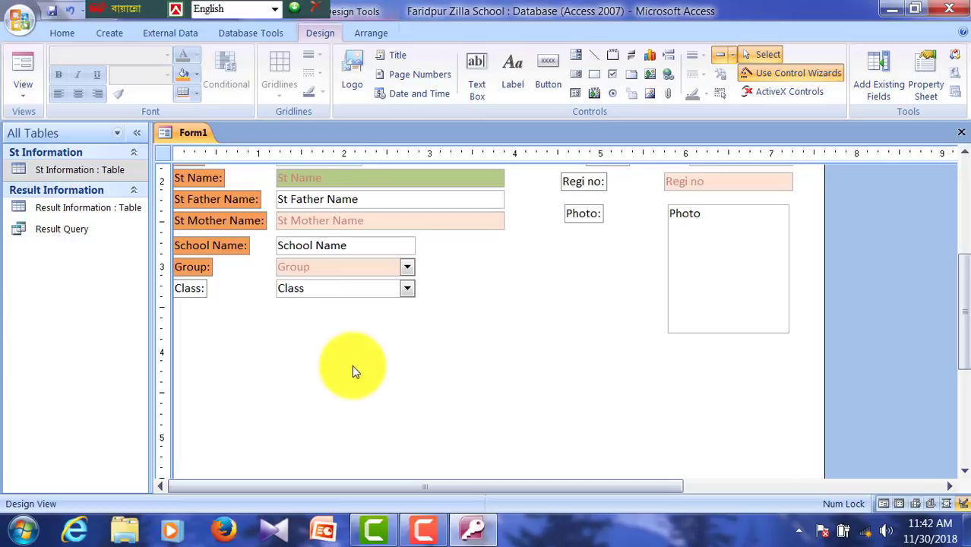
scroll(353, 369, "up", 5)
scroll(400, 295, "down", 6)
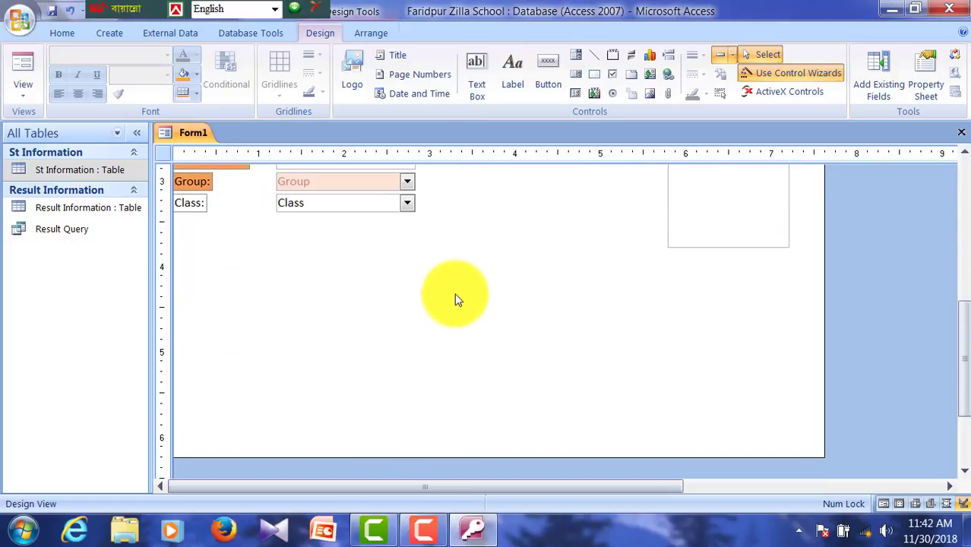
scroll(456, 311, "up", 4)
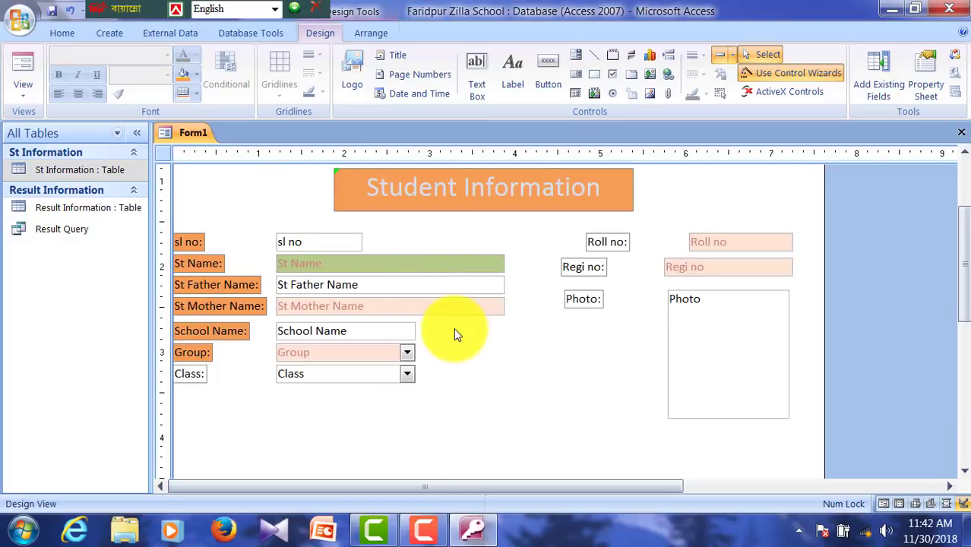
Set the Detail area's back colour to green, then change it to orange-yellow
right_click(521, 351)
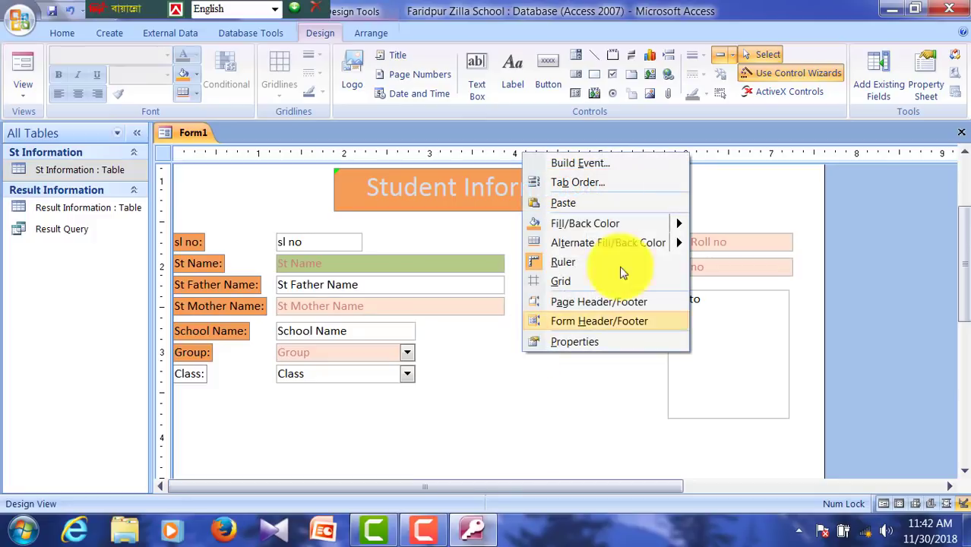
mouse_move(624, 224)
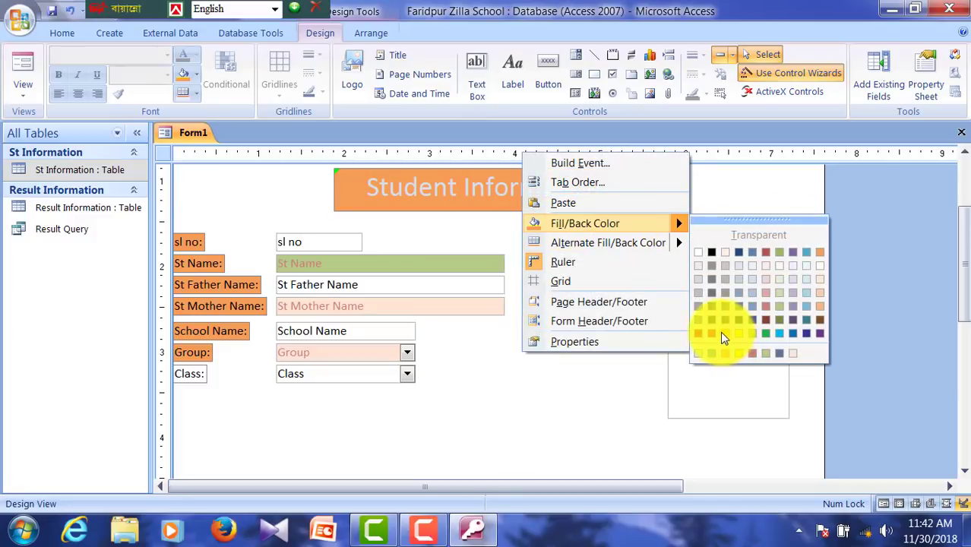
left_click(753, 324)
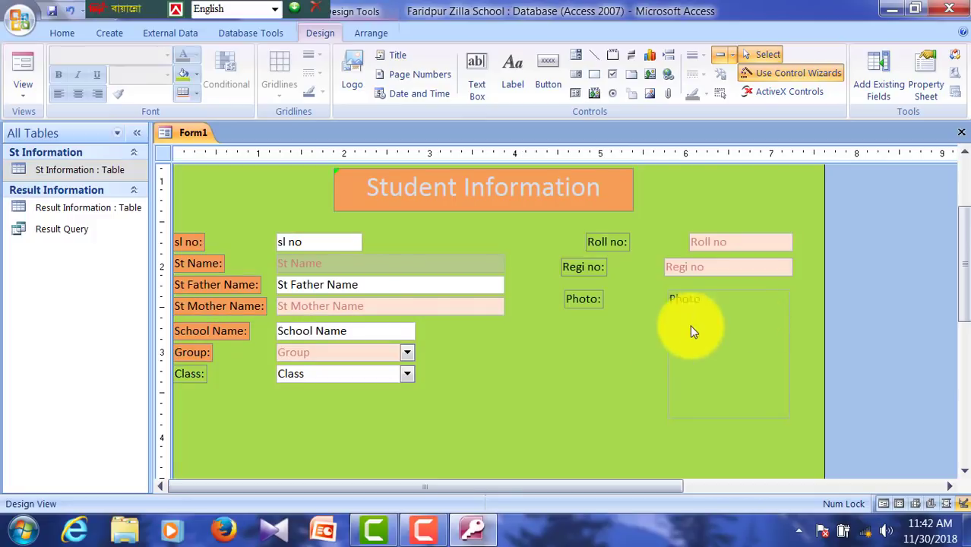
scroll(642, 346, "down", 3)
scroll(642, 350, "down", 2)
scroll(621, 304, "up", 5)
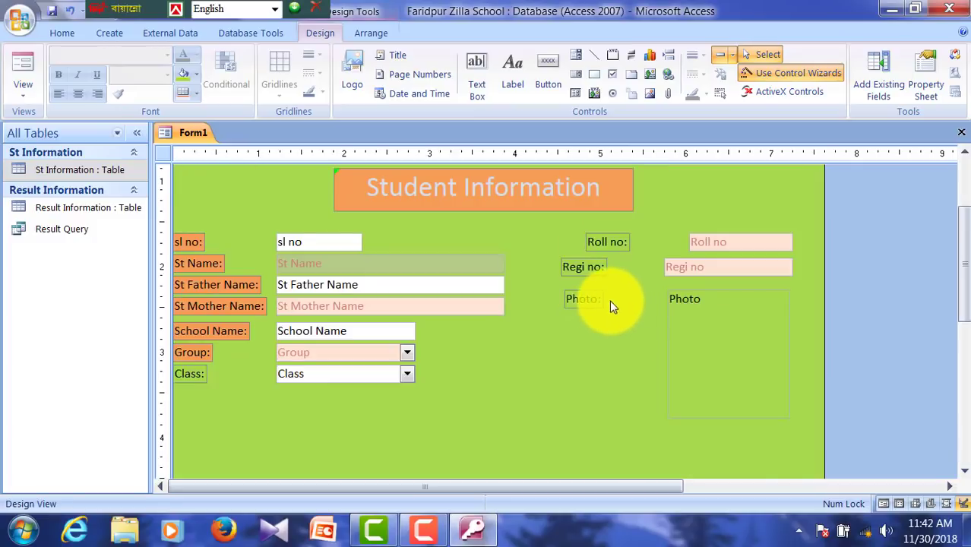
right_click(544, 335)
mouse_move(608, 207)
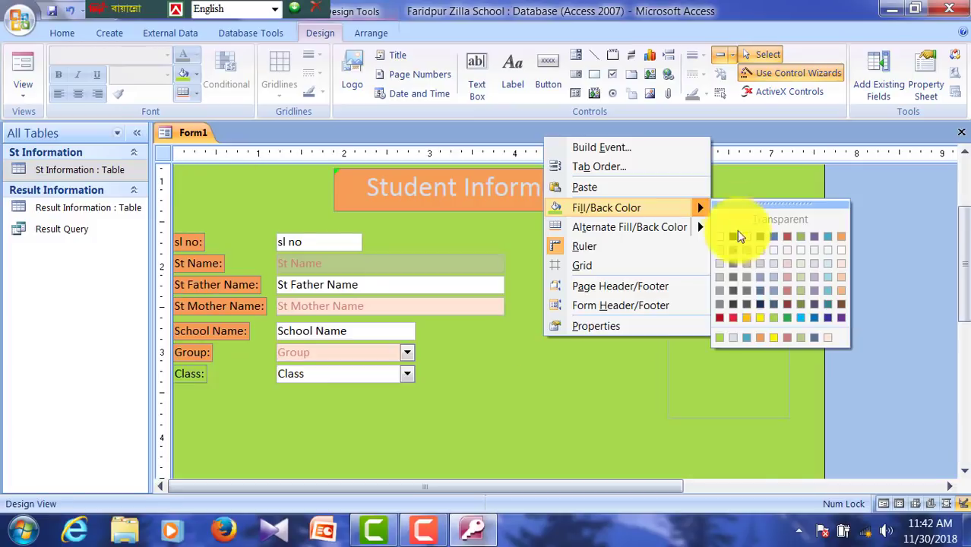
left_click(746, 318)
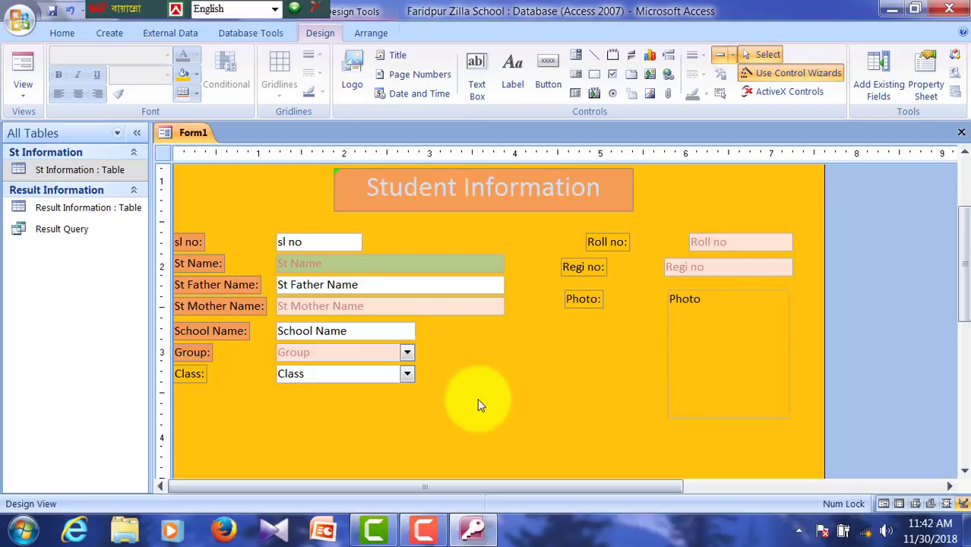
right_click(529, 344)
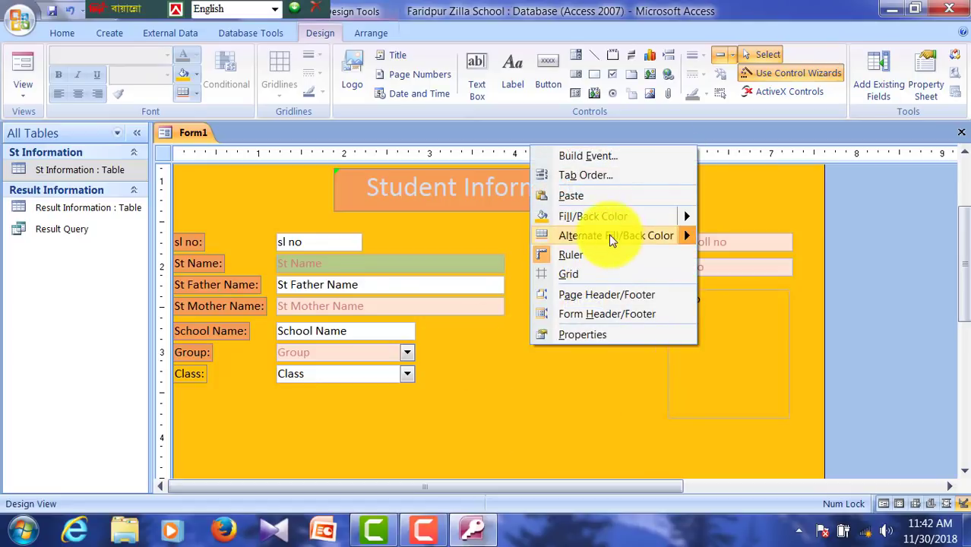
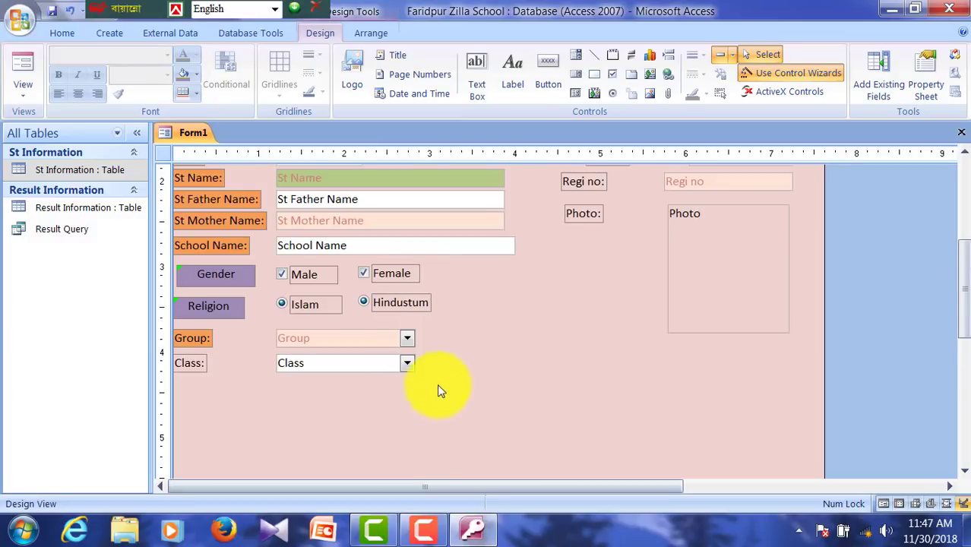
Widen the form design area and shift Roll no, Regi no and Photo to the right
scroll(402, 410, "down", 9)
scroll(394, 396, "up", 12)
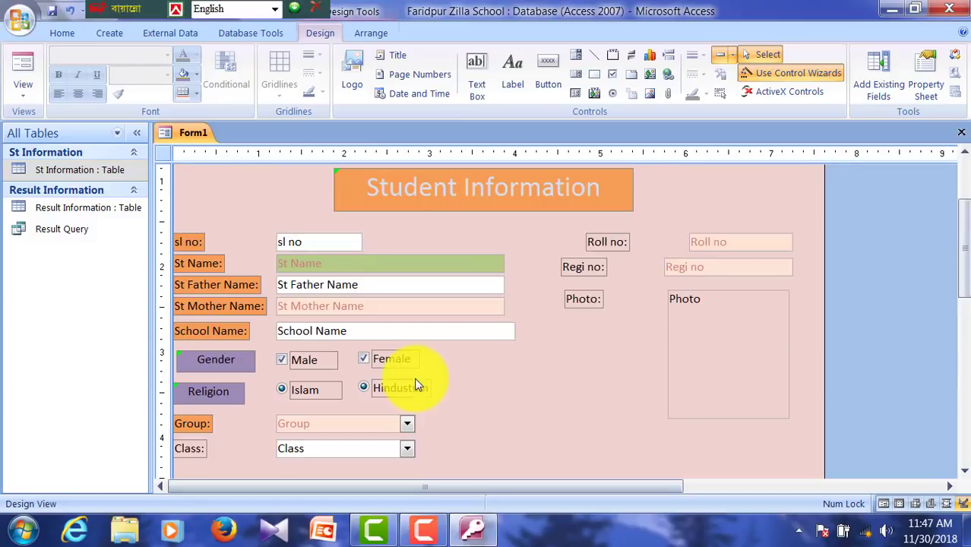
left_click_drag(822, 305, 911, 301)
scroll(655, 304, "down", 3)
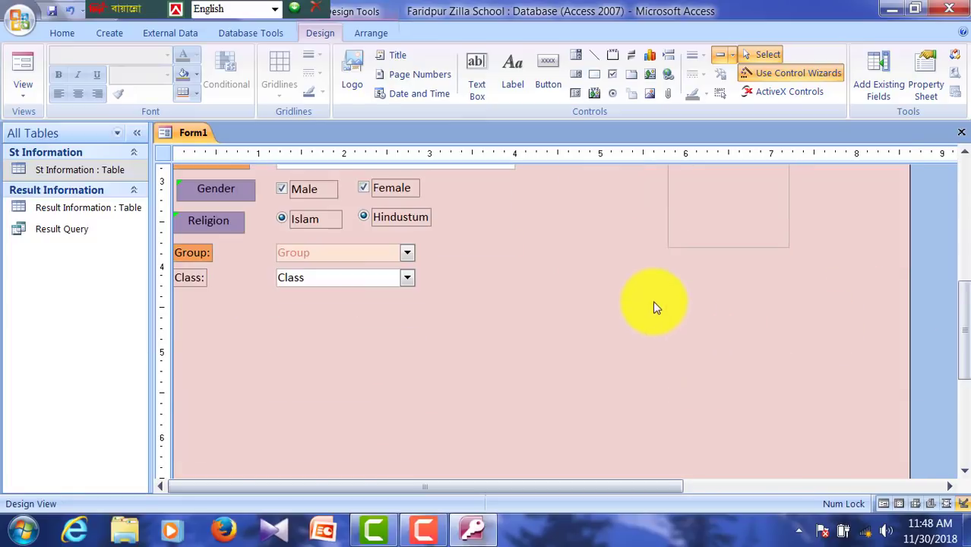
scroll(923, 262, "up", 5)
scroll(902, 255, "down", 3)
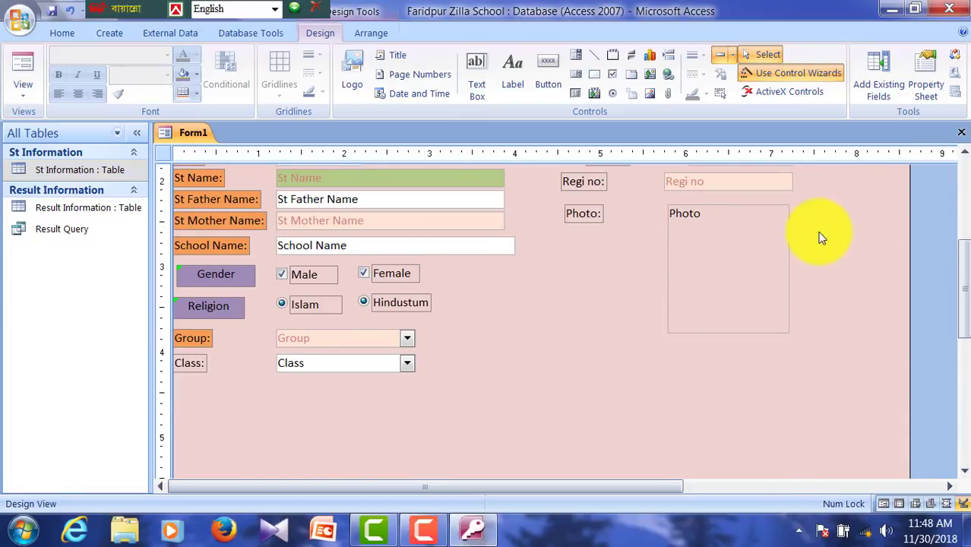
scroll(806, 251, "up", 3)
left_click_drag(838, 302, 704, 477)
left_click_drag(694, 364, 694, 363)
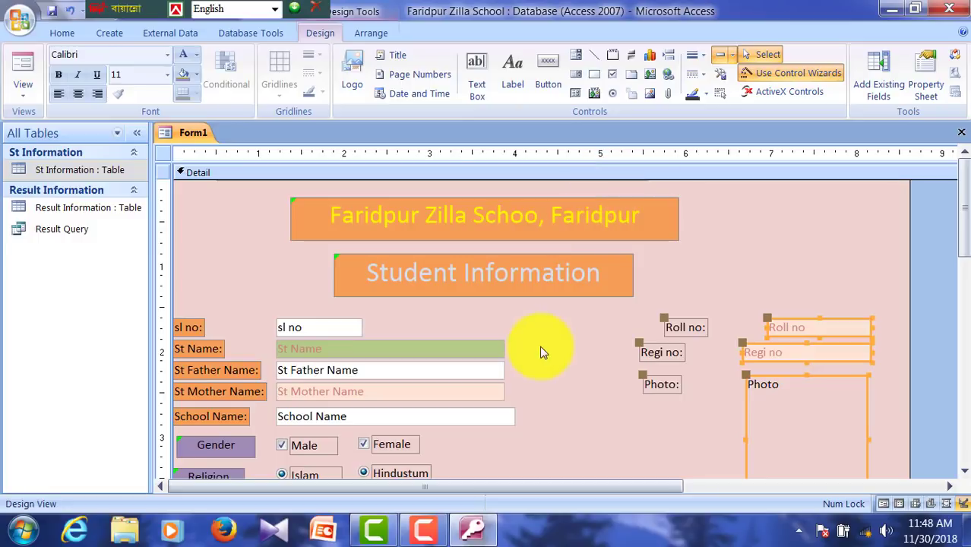
Widen the four name and school text boxes
left_click_drag(546, 343, 439, 423)
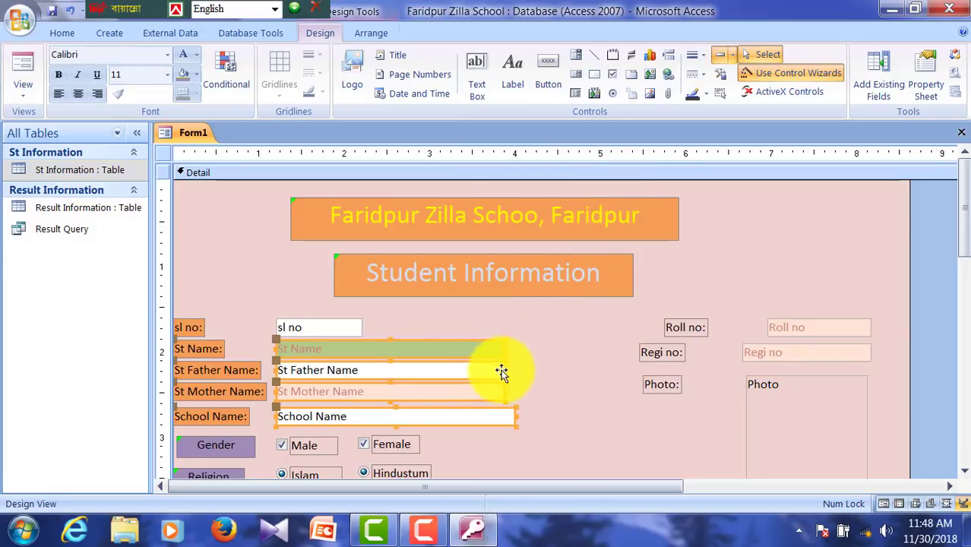
left_click_drag(518, 369, 592, 367)
scroll(783, 316, "down", 3)
scroll(672, 286, "down", 2)
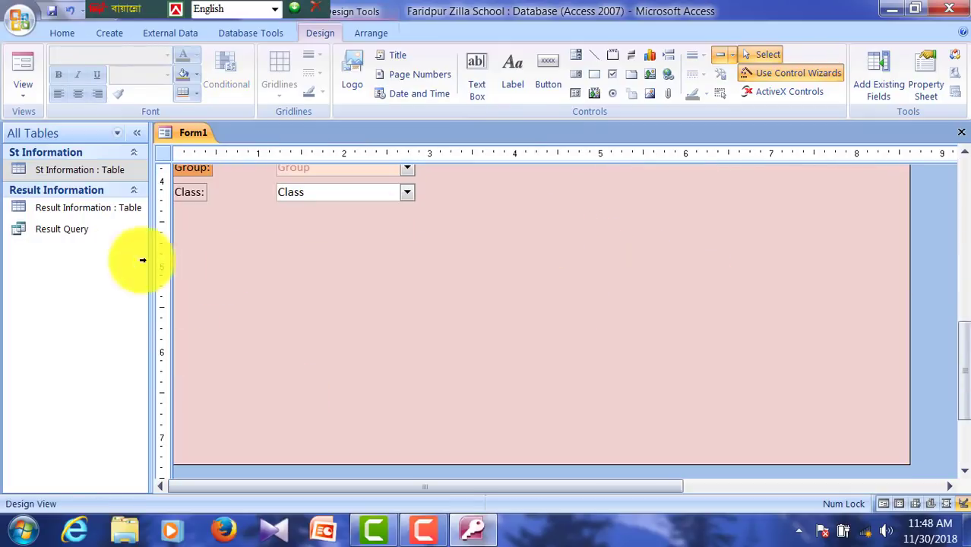
Drop Result Query onto the form as a subform linked on sl no
left_click(55, 235)
left_click_drag(55, 237, 314, 256)
left_click_drag(201, 253, 185, 227)
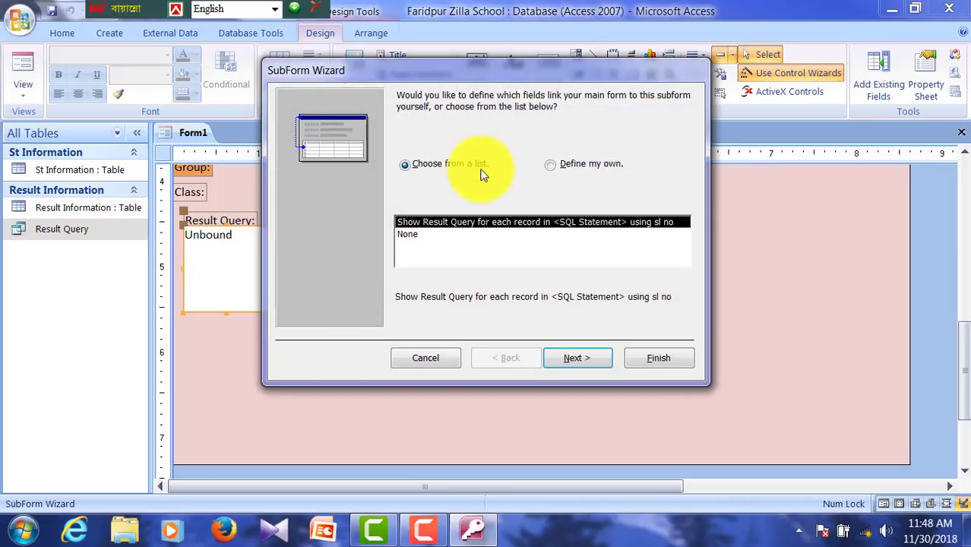
left_click(578, 358)
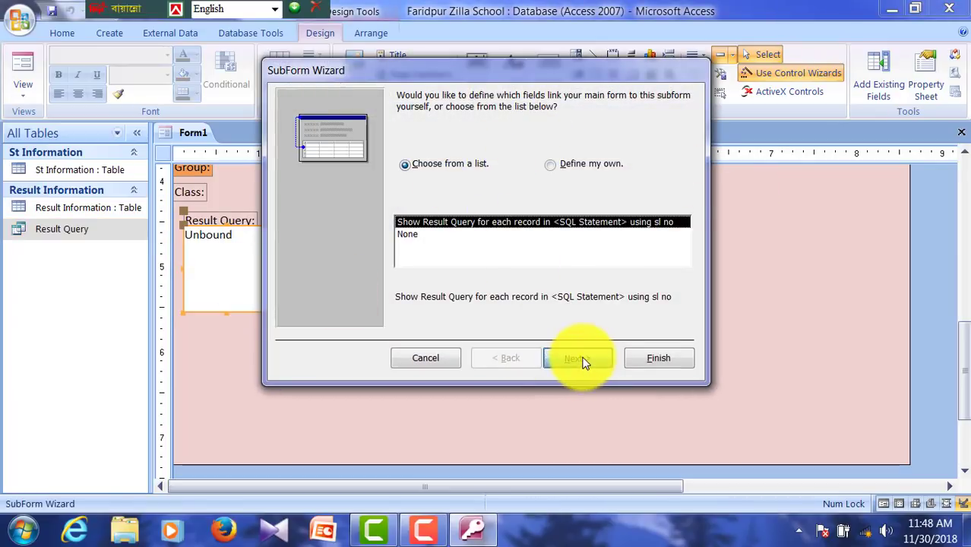
left_click(642, 355)
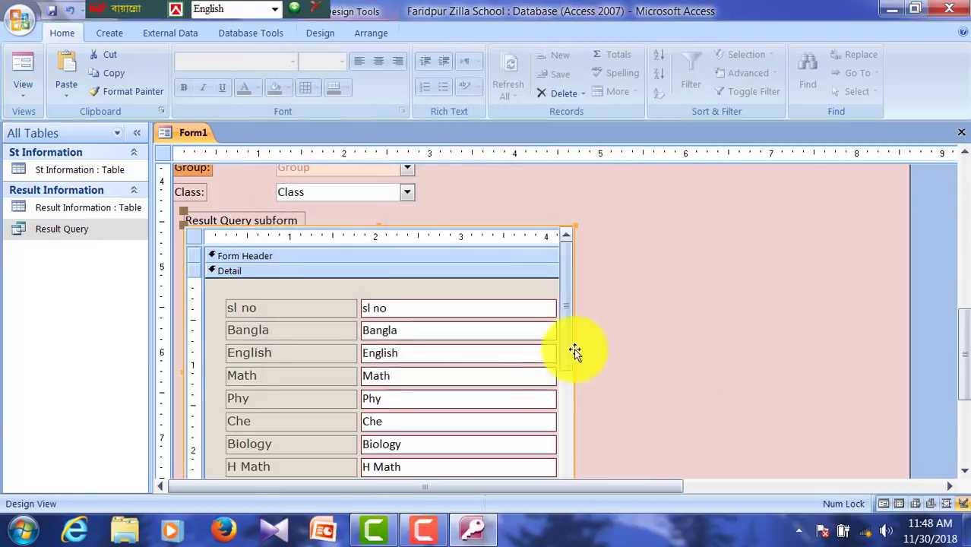
Widen the Result Query subform and shorten it into a compact strip
left_click_drag(748, 429, 749, 479)
scroll(714, 399, "up", 2)
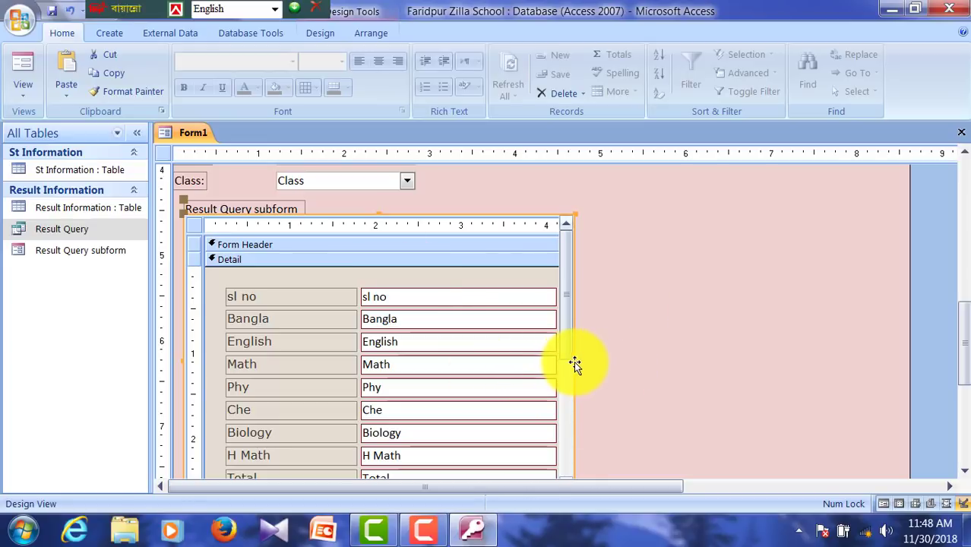
left_click_drag(575, 361, 854, 358)
scroll(438, 370, "down", 3)
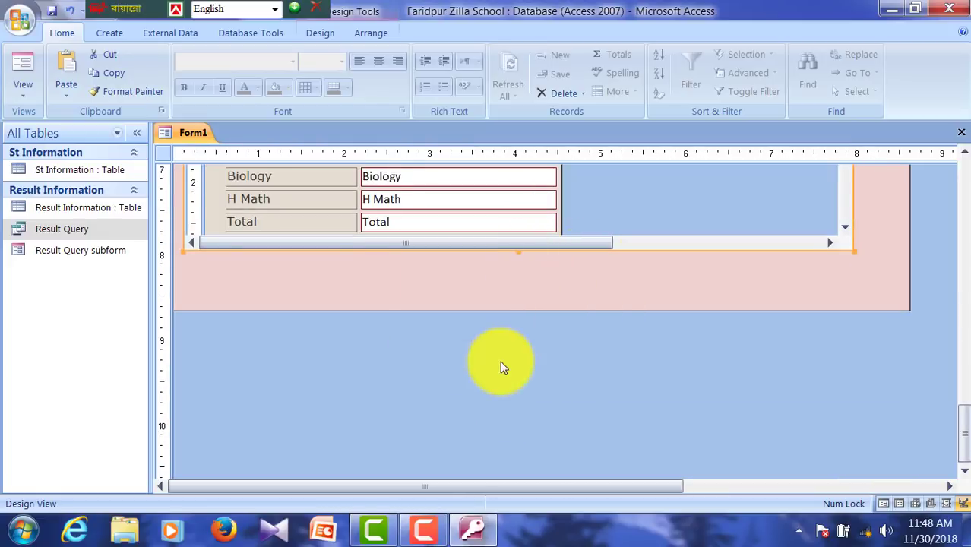
scroll(500, 361, "up", 1)
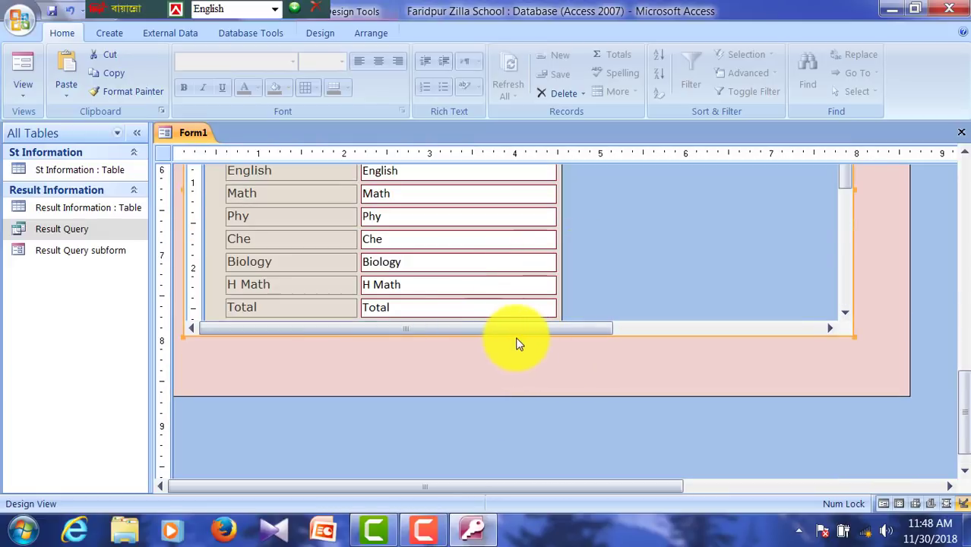
left_click_drag(519, 333, 525, 175)
scroll(424, 481, "up", 3)
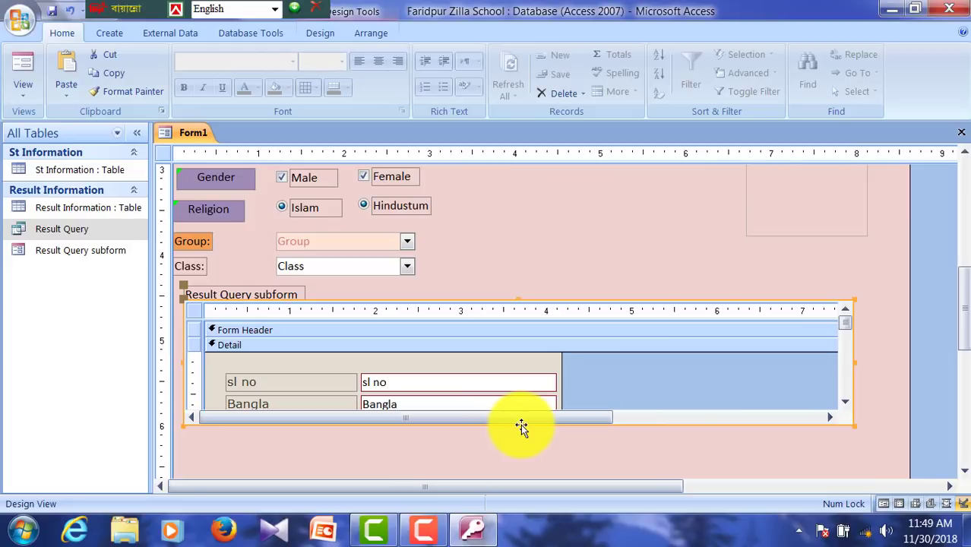
left_click_drag(516, 425, 516, 370)
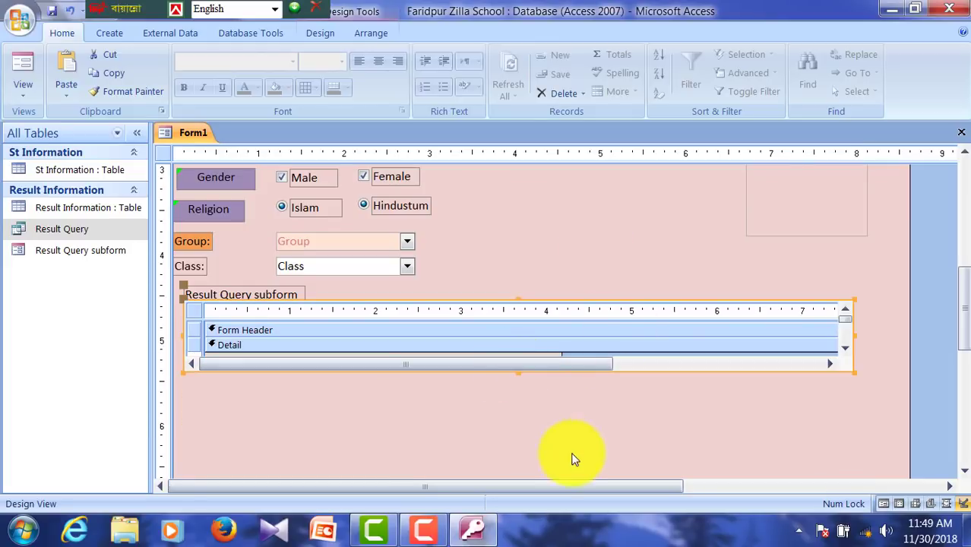
scroll(596, 387, "down", 5)
scroll(613, 342, "down", 1)
scroll(594, 338, "up", 4)
scroll(558, 322, "down", 3)
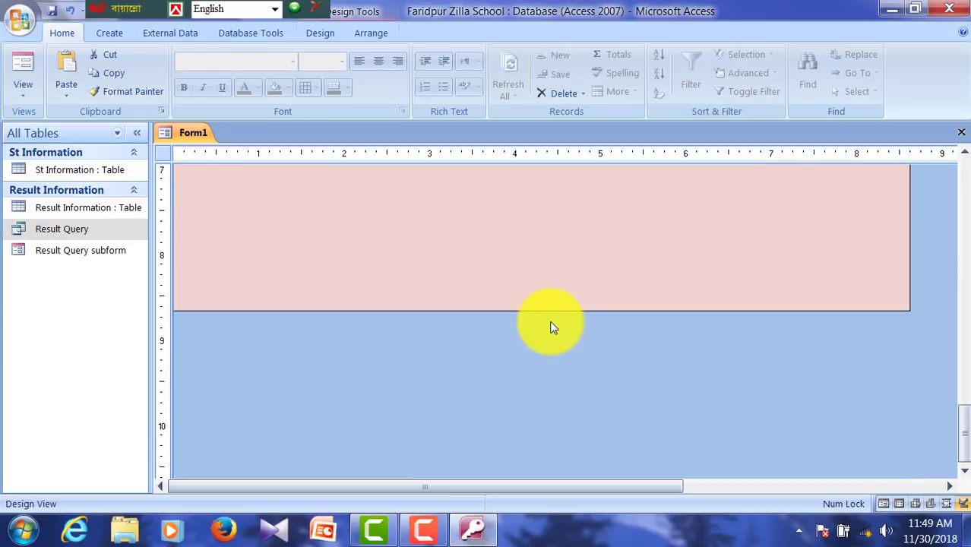
Resize the Detail section around the subform and nudge the subform down
left_click(543, 310)
left_click_drag(544, 310, 547, 180)
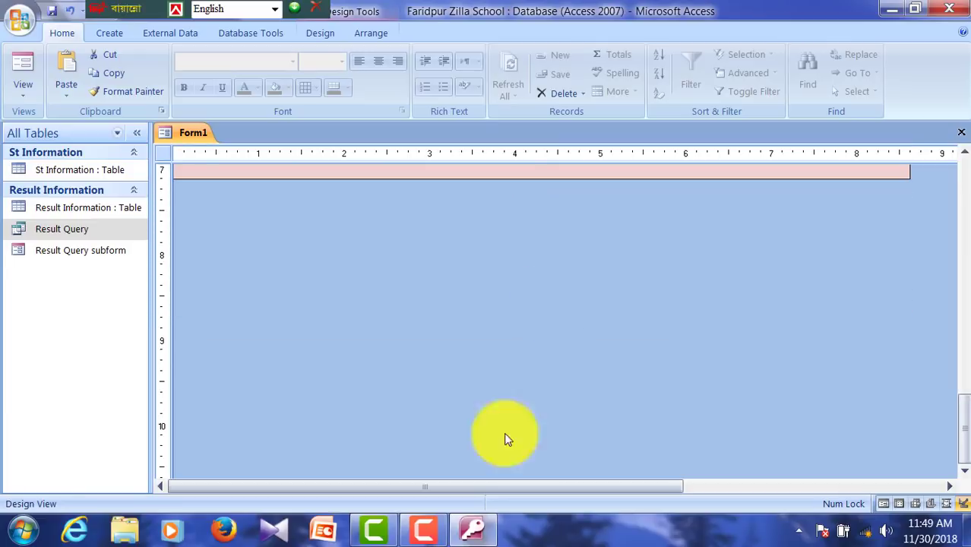
left_click_drag(638, 437, 640, 375)
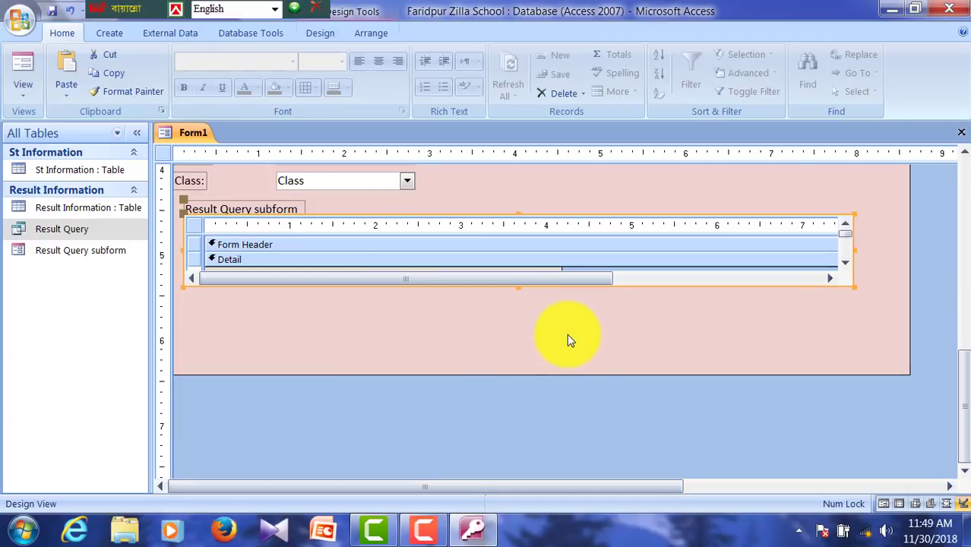
left_click_drag(449, 372, 445, 393)
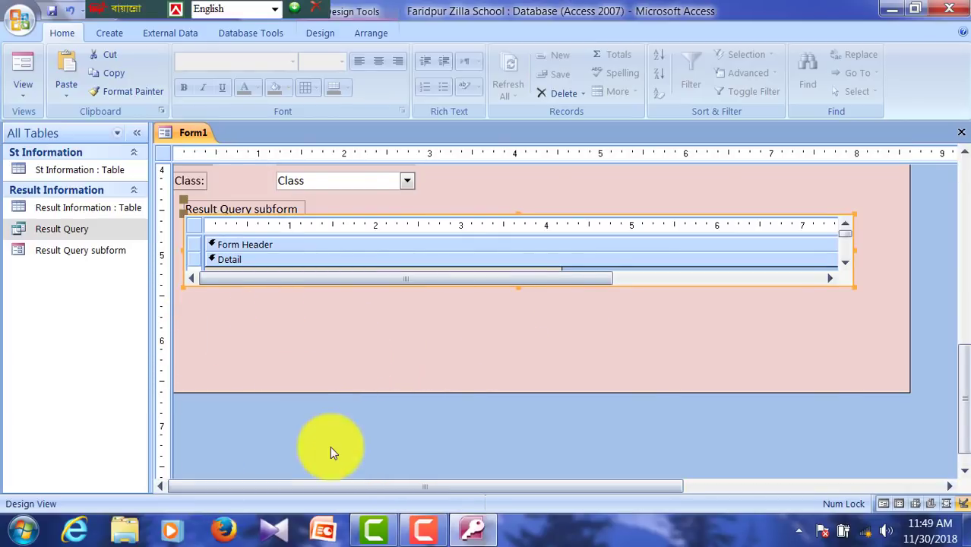
scroll(330, 446, "up", 3)
scroll(330, 438, "down", 3)
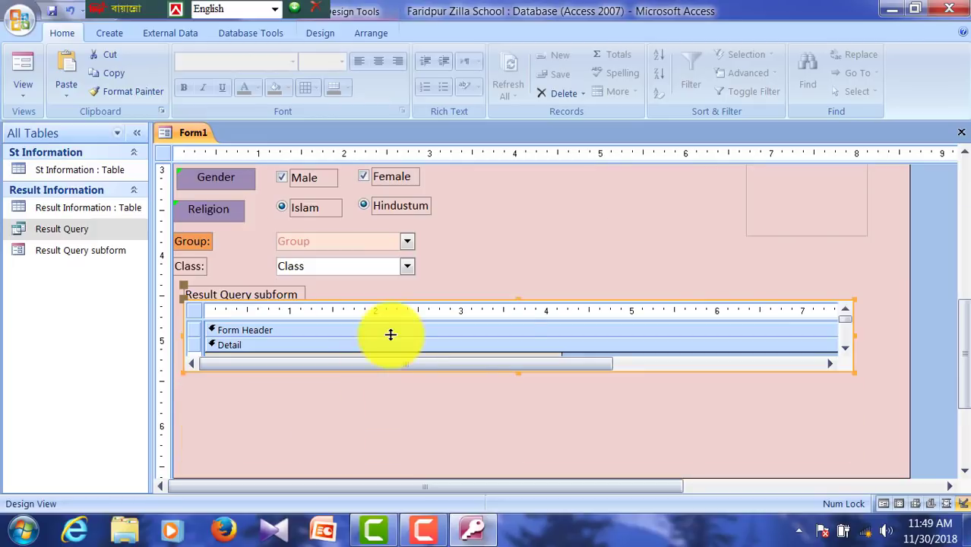
key("Down")
key("Down")
key("Down")
key("Down")
key("Down")
key("Down")
key("Down")
key("Down")
key("Down")
key("Down")
key("Down")
key("Down")
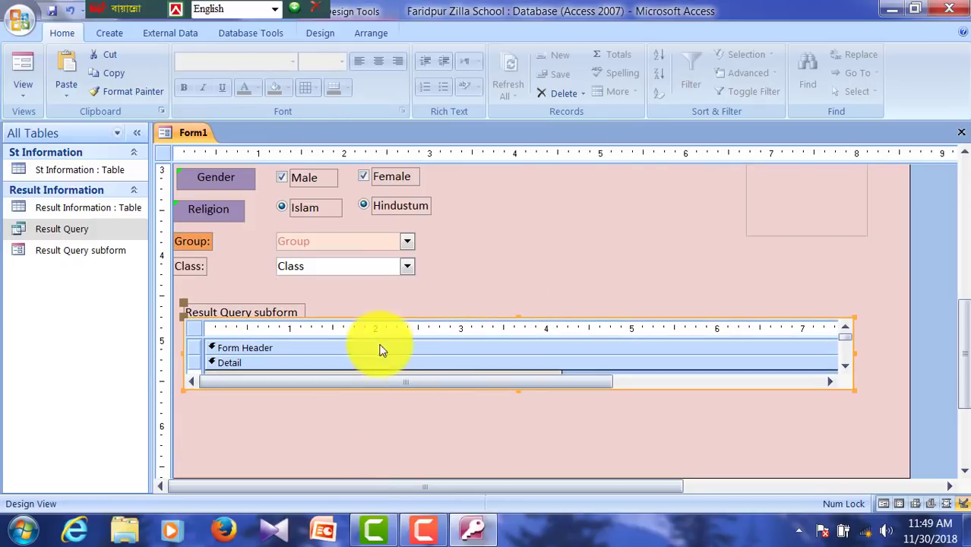
scroll(408, 405, "down", 3)
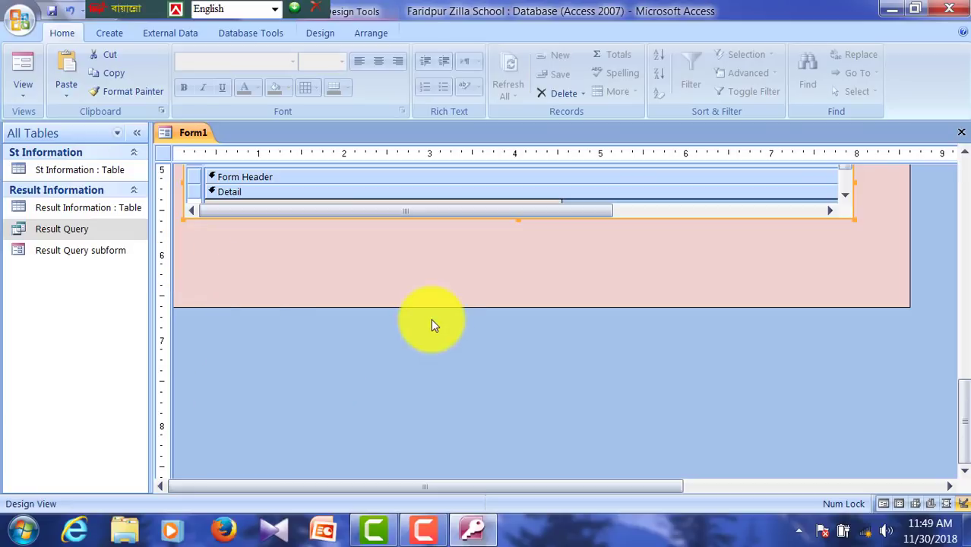
left_click_drag(434, 307, 432, 328)
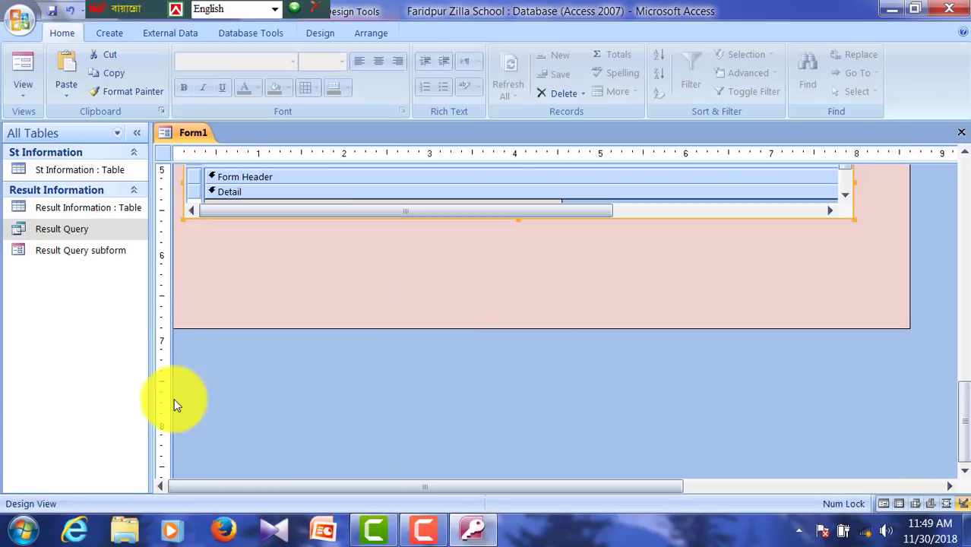
left_click(318, 33)
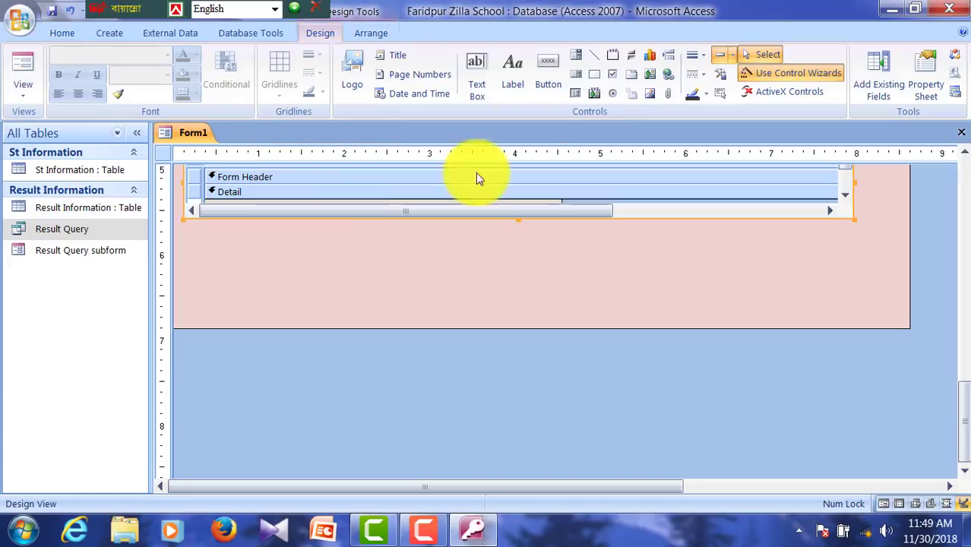
Add an 'Add' button below the subform that creates a new record
left_click(547, 75)
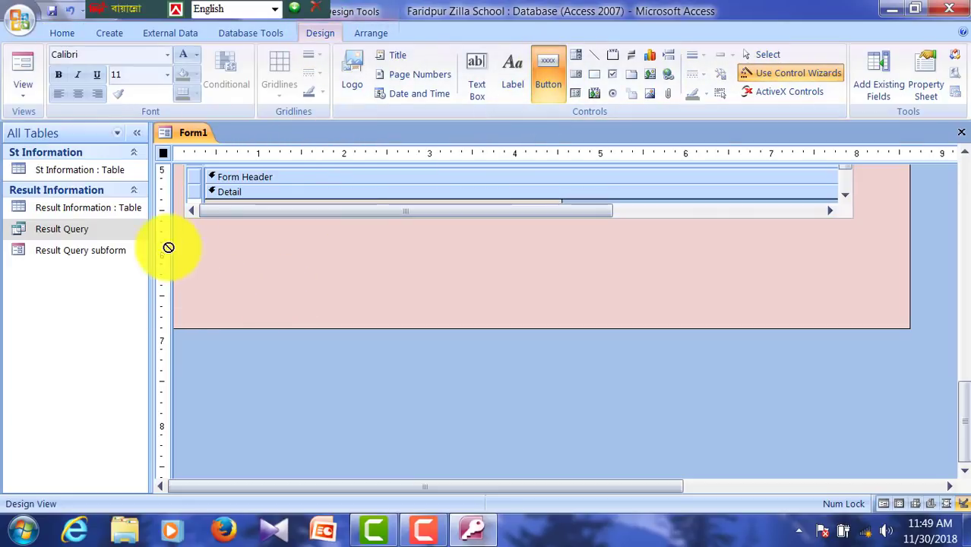
left_click_drag(177, 246, 287, 281)
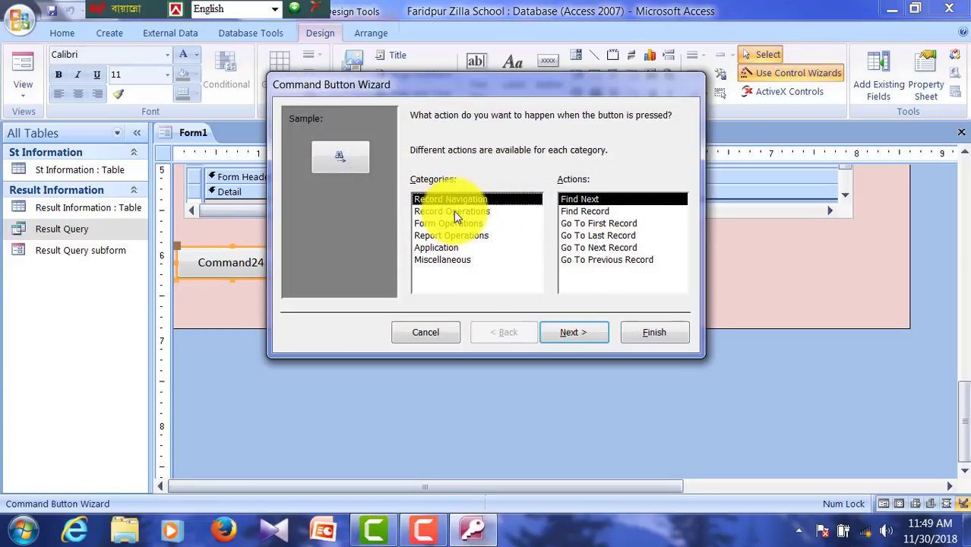
left_click(455, 213)
left_click(574, 333)
left_click(417, 191)
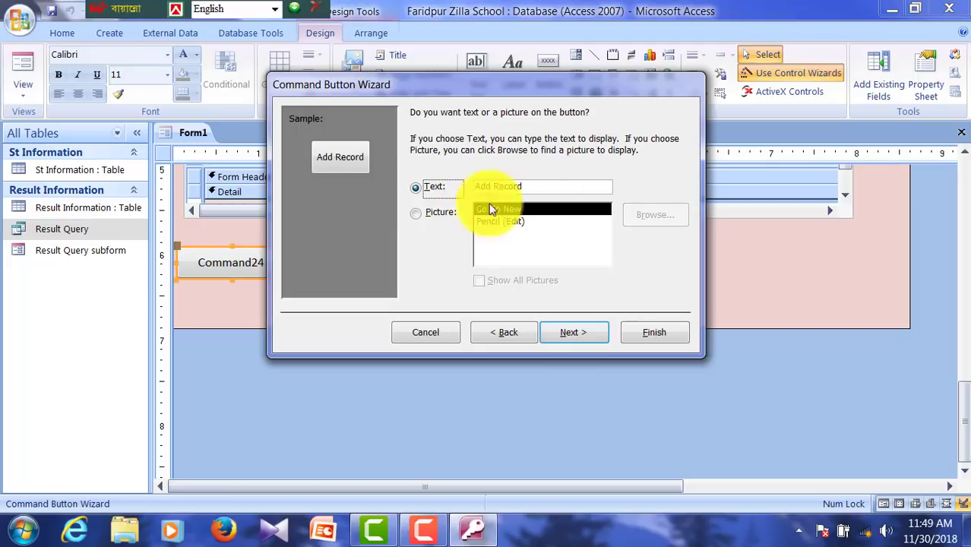
left_click(559, 187)
key("BackSpace")
key("BackSpace")
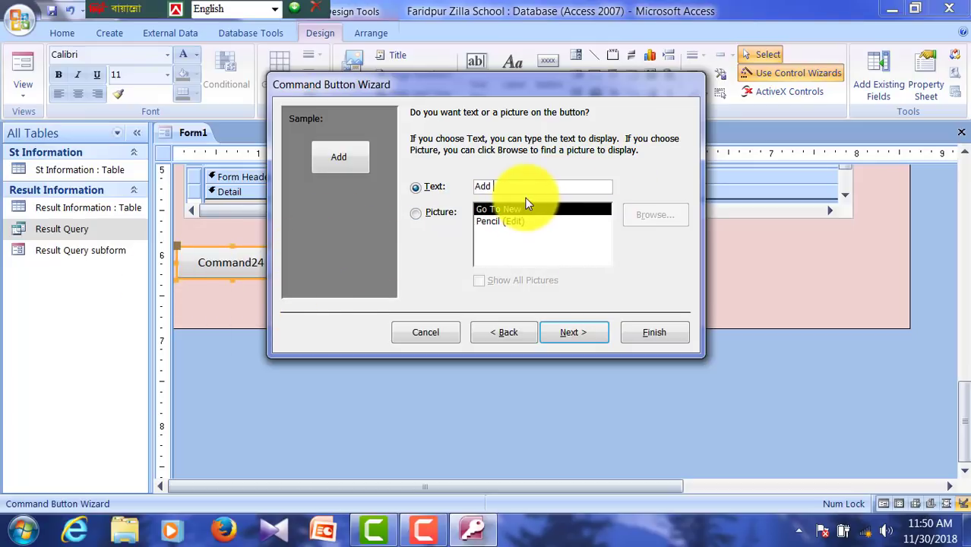
left_click(583, 336)
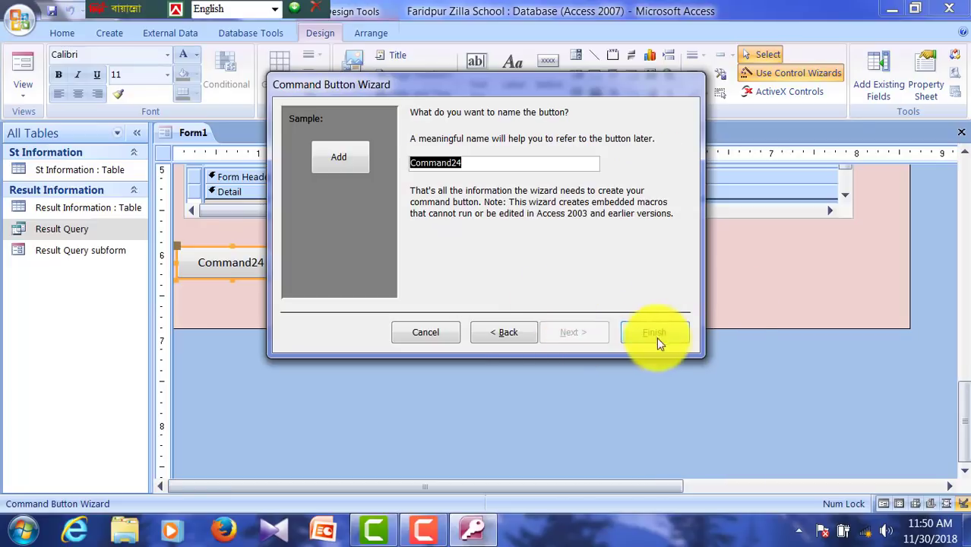
left_click(658, 338)
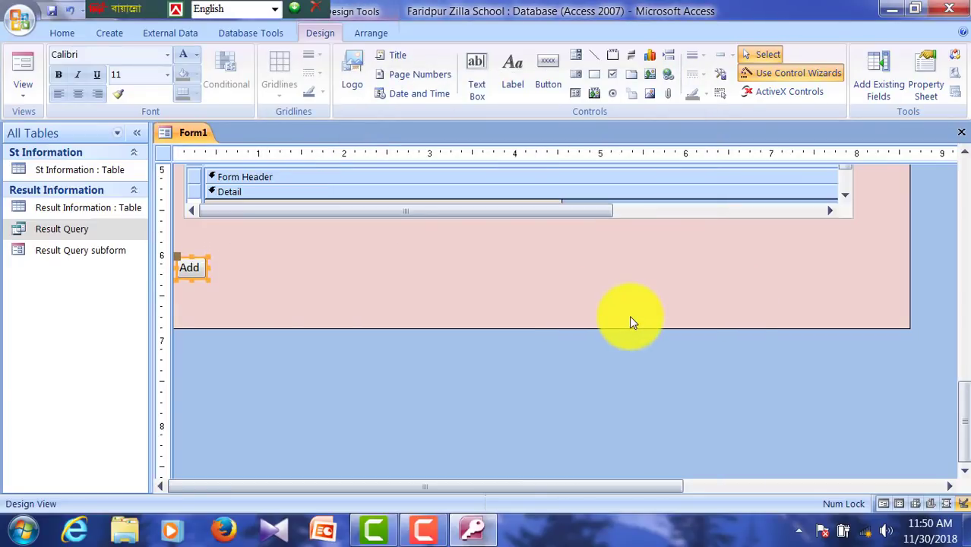
key("Right")
key("Right")
key("Right")
key("Down")
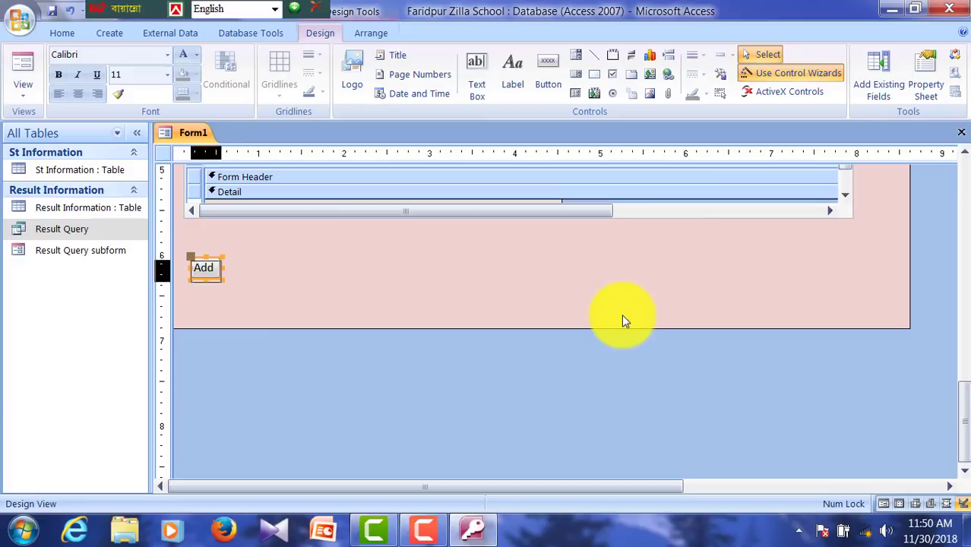
Add a 'Previous' text button beside Add that goes to the previous record
left_click(548, 64)
left_click_drag(248, 262, 327, 285)
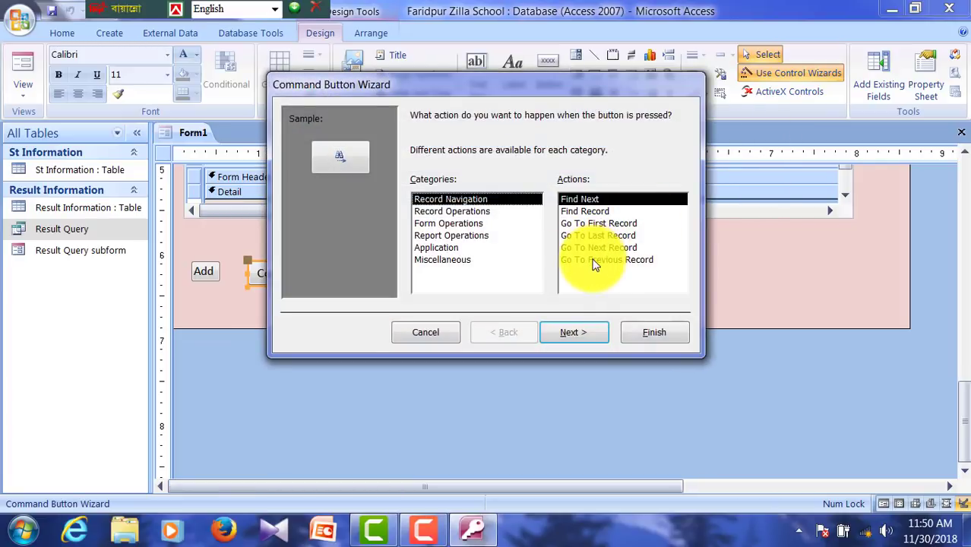
left_click(597, 260)
left_click(571, 332)
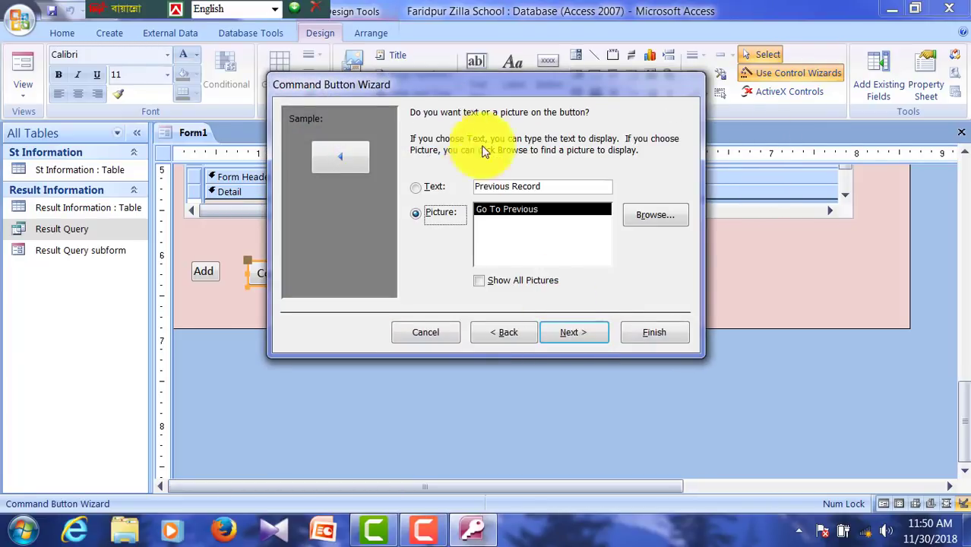
left_click(430, 188)
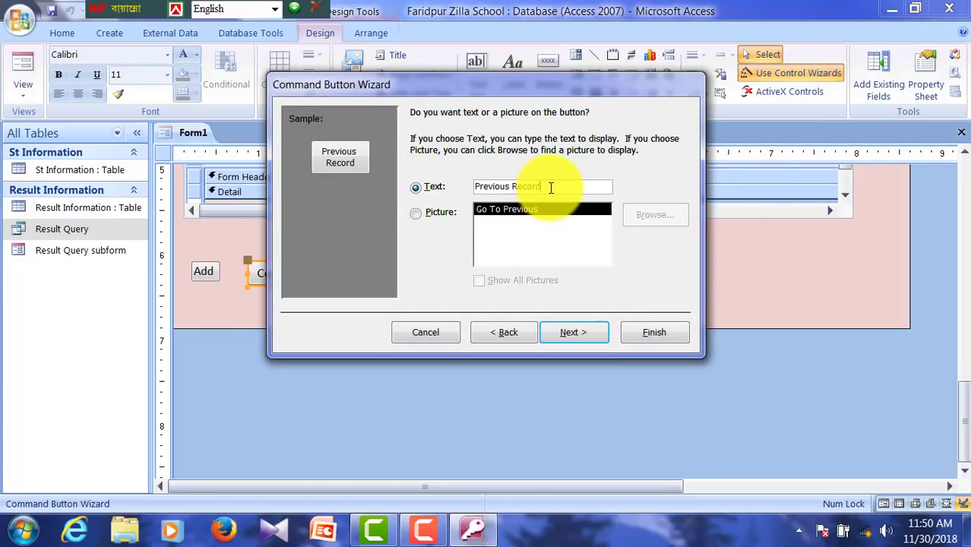
key("BackSpace")
key("BackSpace")
left_click(571, 332)
left_click(645, 329)
key("Up")
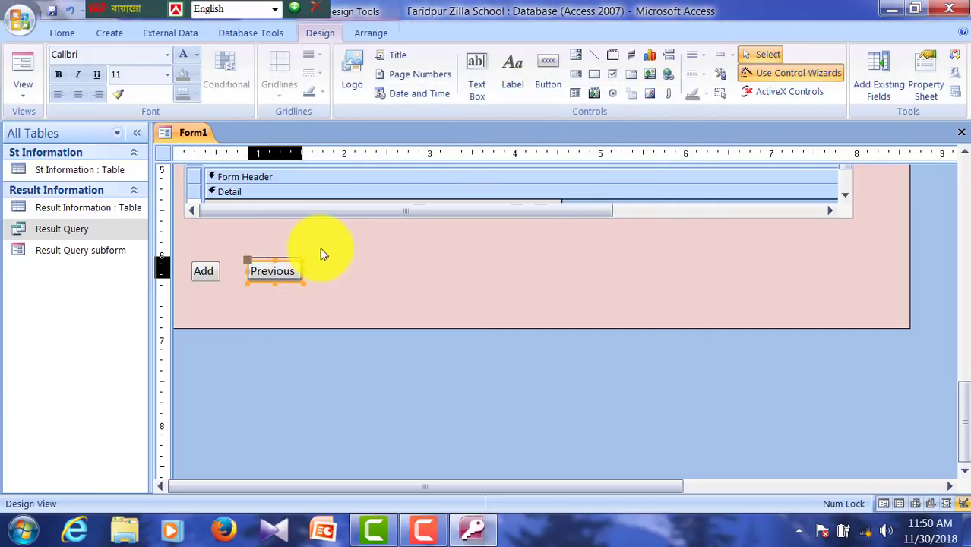
key("Left")
key("Left")
key("Left")
left_click(320, 254)
Add a 'Next' text button beside Previous that goes to the next record
left_click(548, 72)
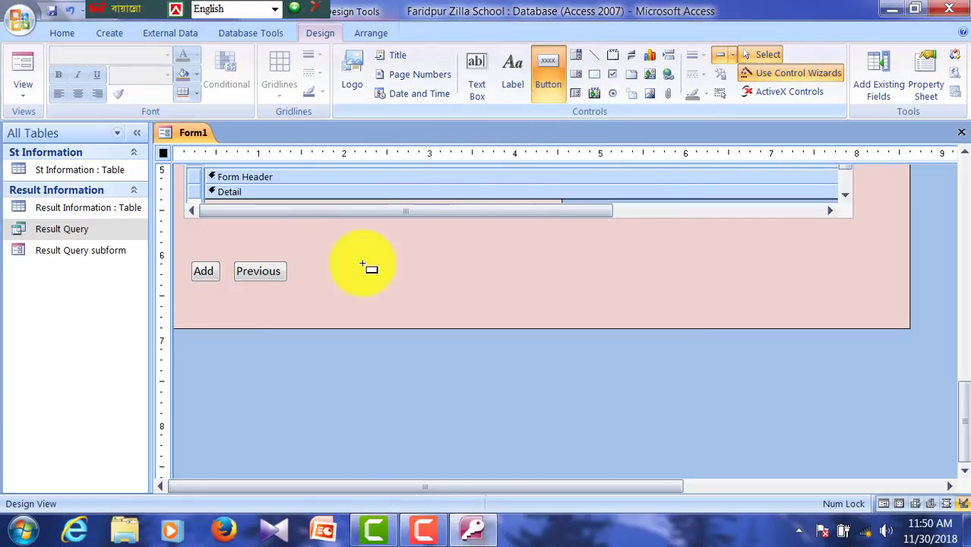
left_click_drag(322, 258, 408, 282)
left_click(617, 246)
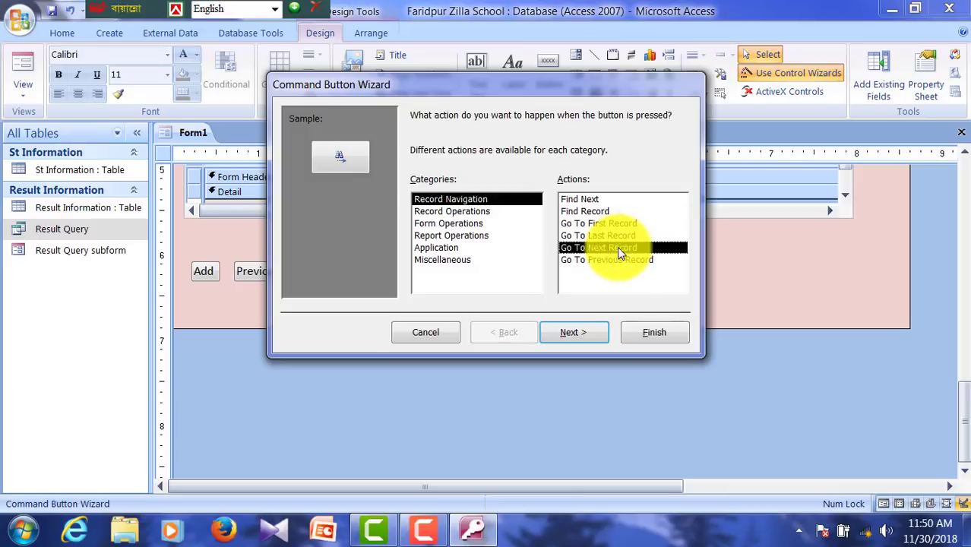
left_click(574, 332)
left_click(416, 187)
key("BackSpace")
key("BackSpace")
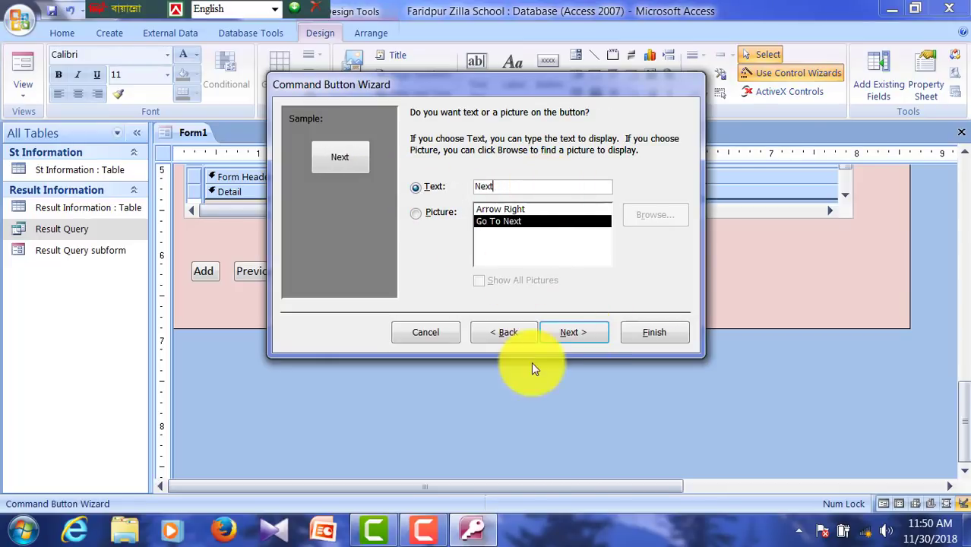
left_click(563, 334)
left_click(641, 336)
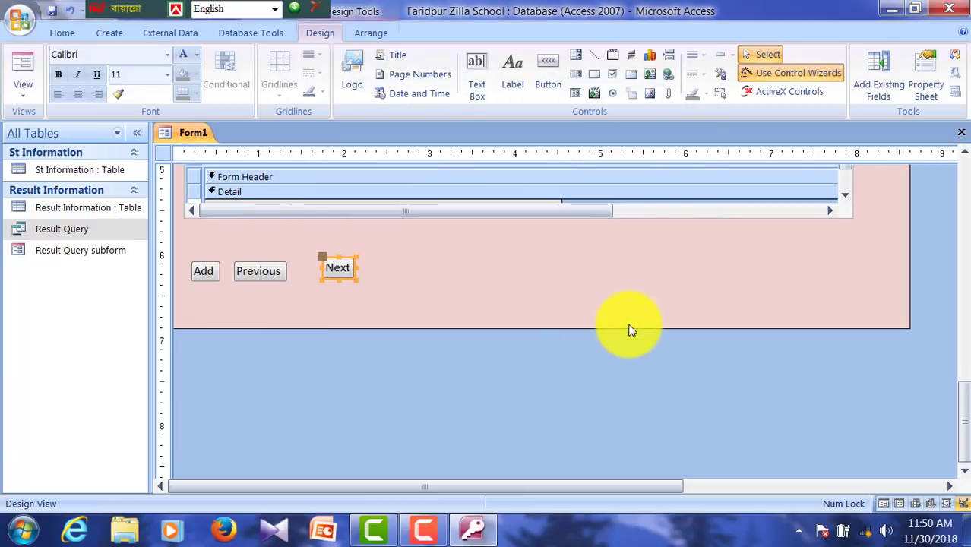
key("Left")
key("Left")
key("Left")
key("Left")
key("Left")
key("Left")
key("Down")
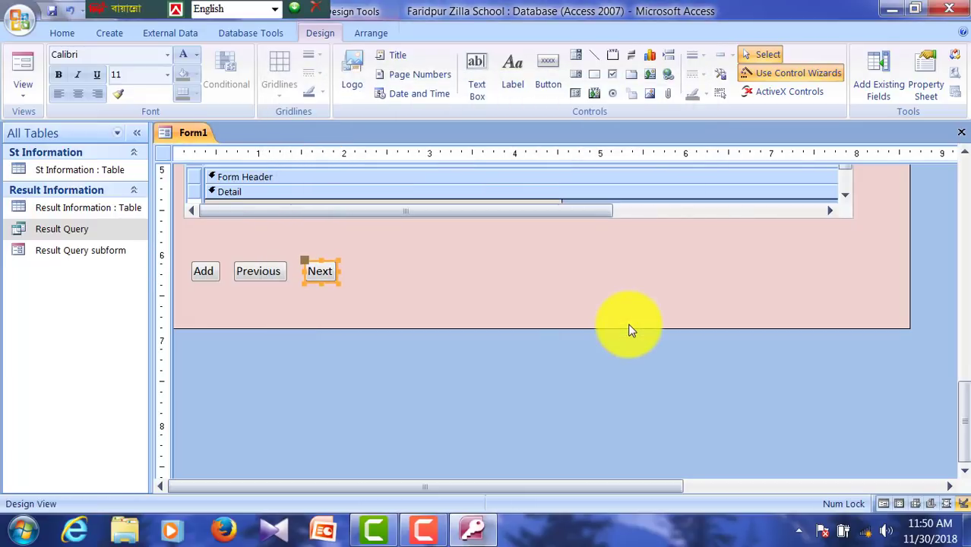
left_click(584, 289)
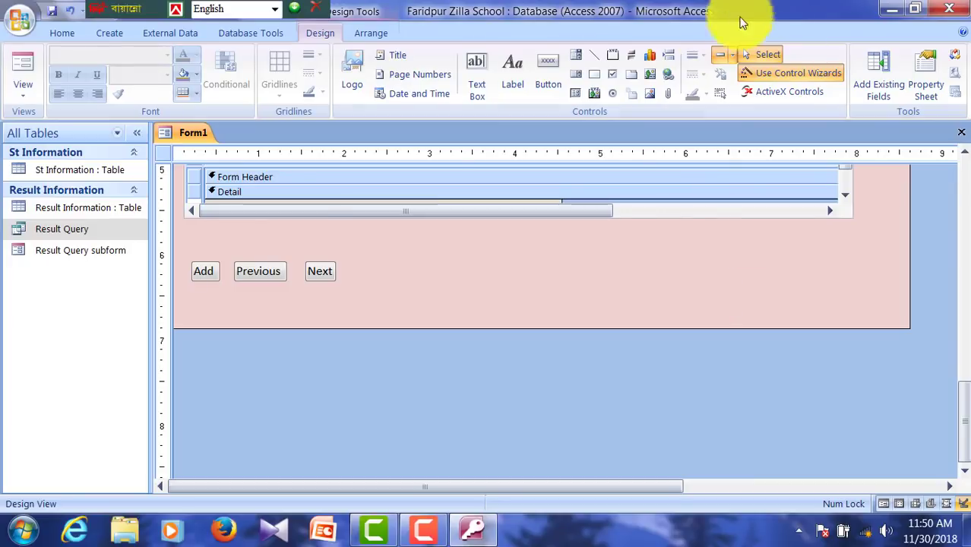
Add a 'First' text button beside Next that goes to the first record
left_click(547, 80)
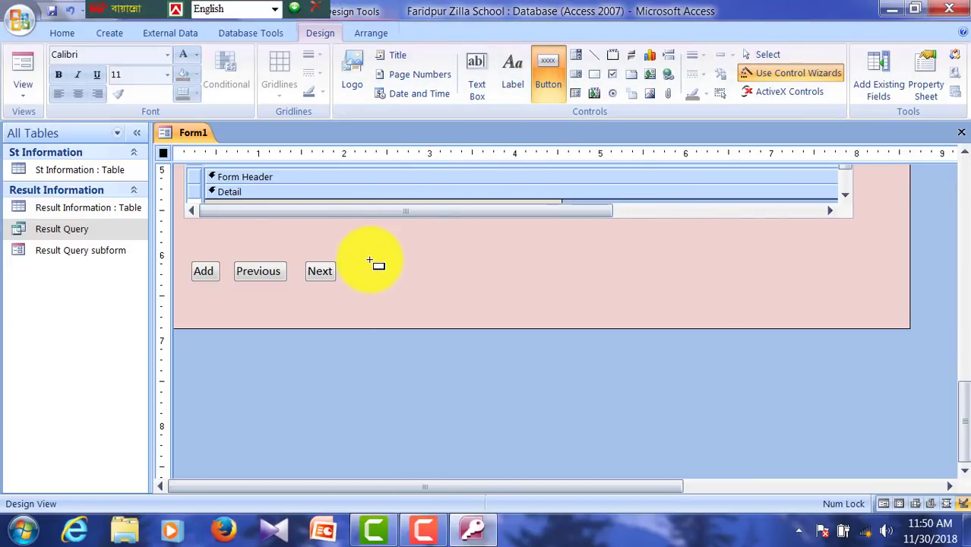
left_click_drag(365, 259, 445, 288)
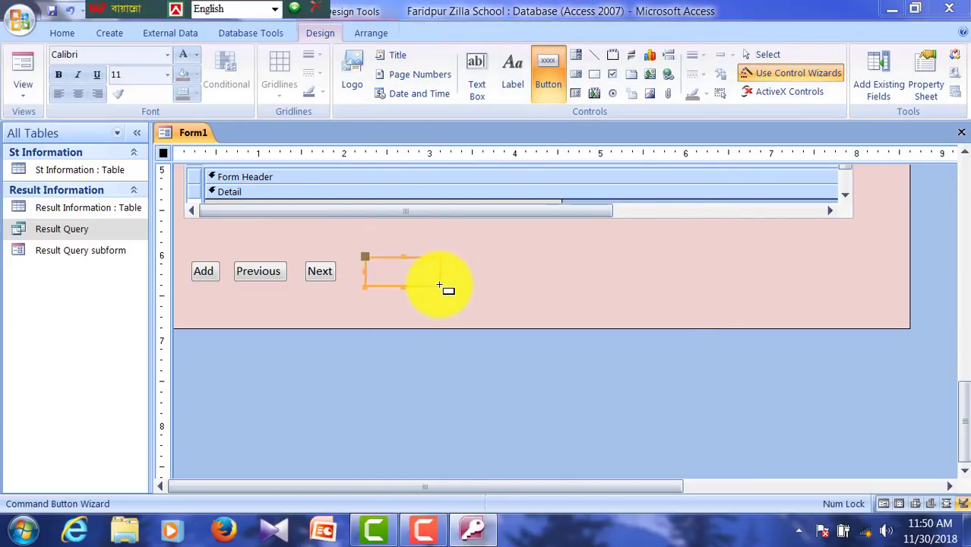
left_click(598, 222)
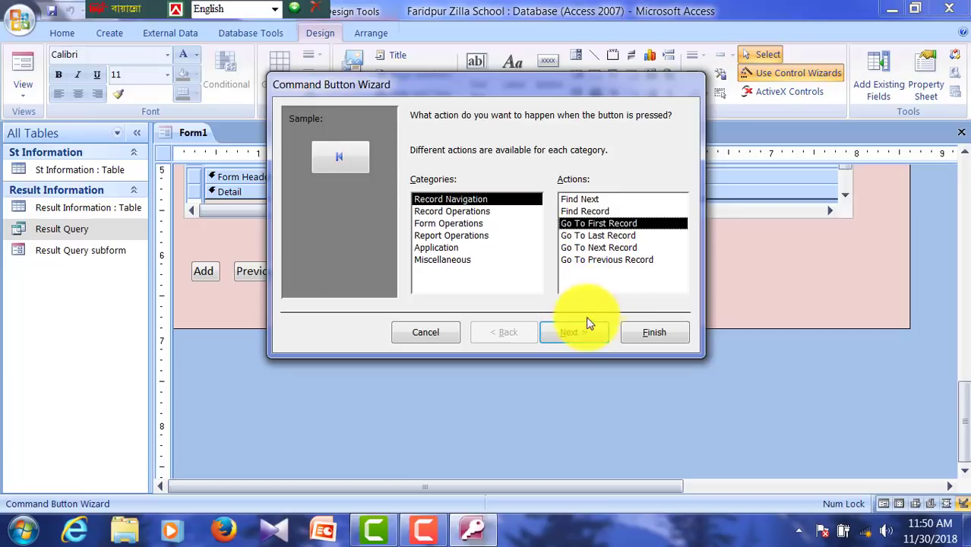
left_click(570, 332)
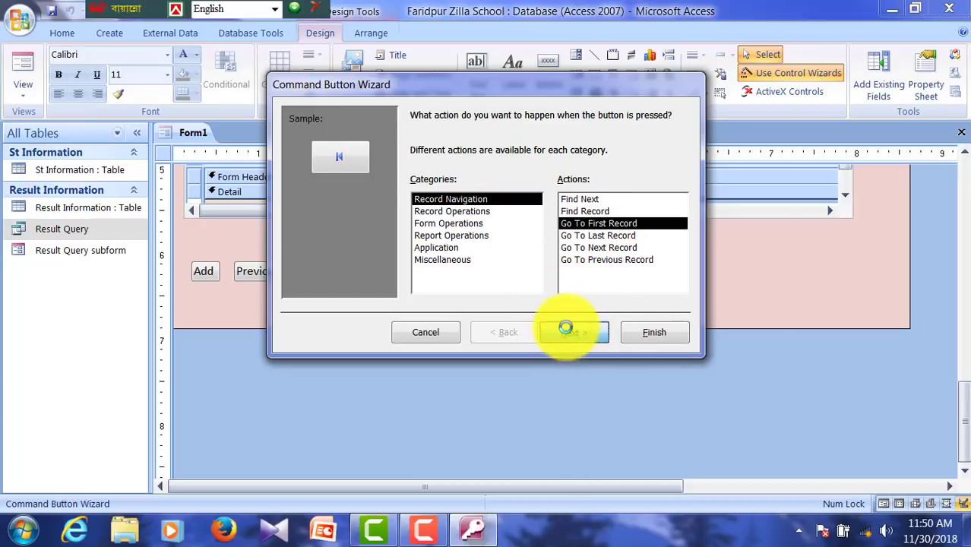
left_click(436, 187)
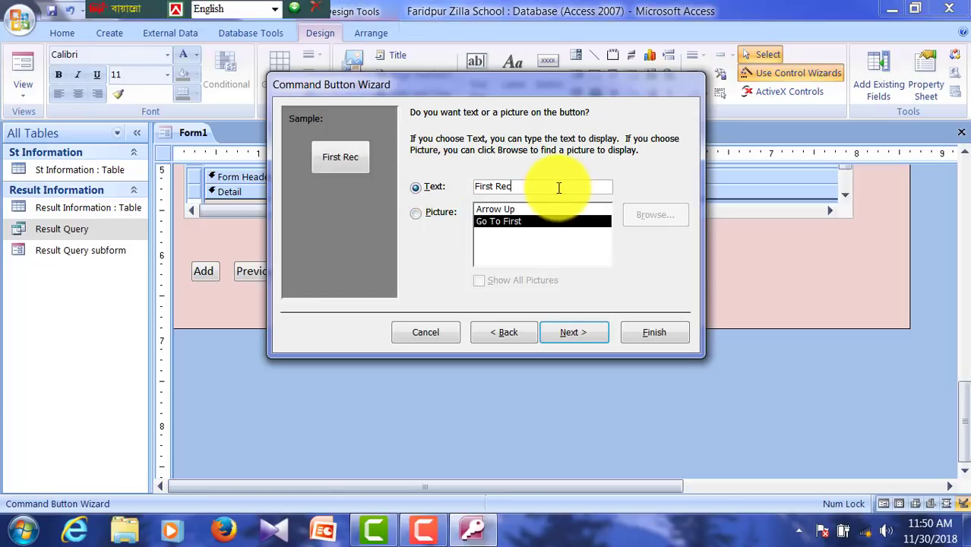
left_click(570, 332)
left_click(649, 332)
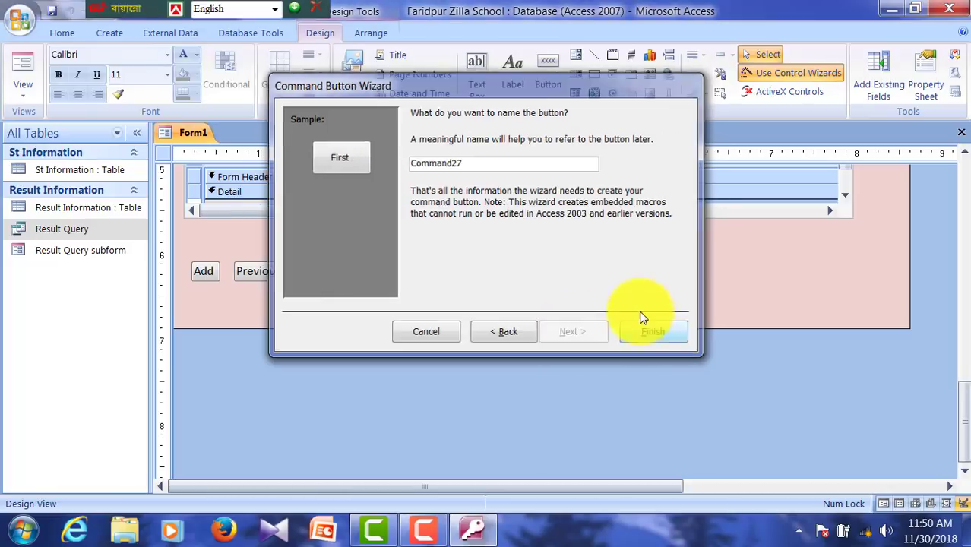
key("Left")
key("Left")
key("Down")
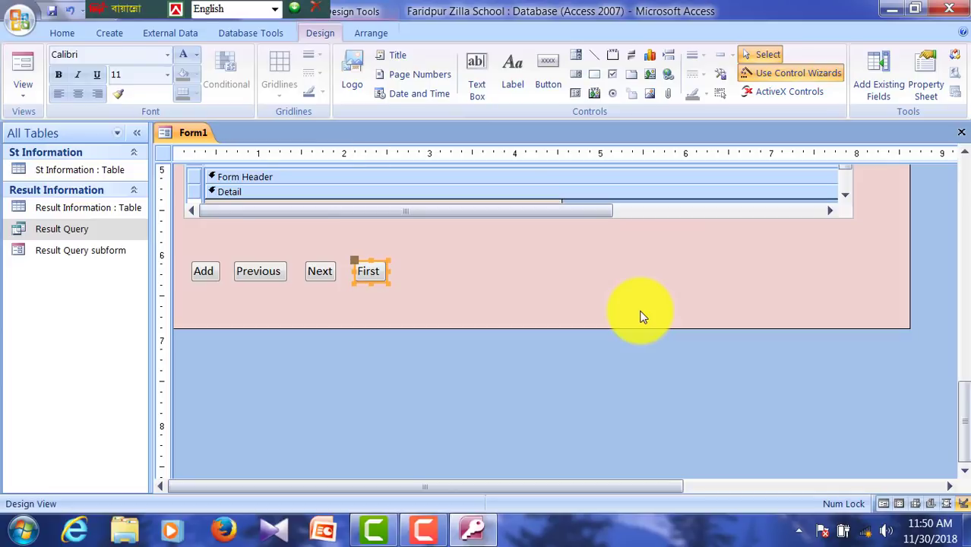
left_click(672, 281)
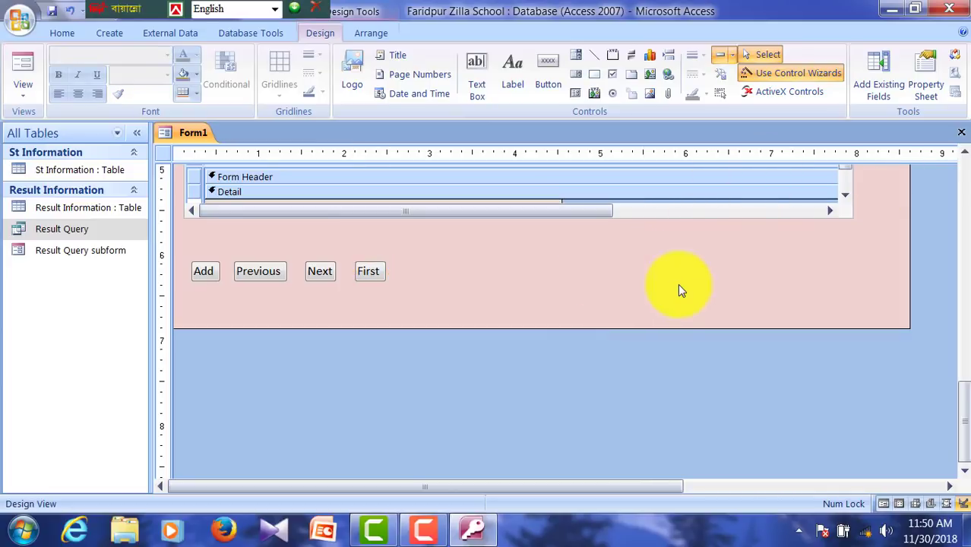
Add a 'Last' text button beside First that goes to the last record
left_click(550, 82)
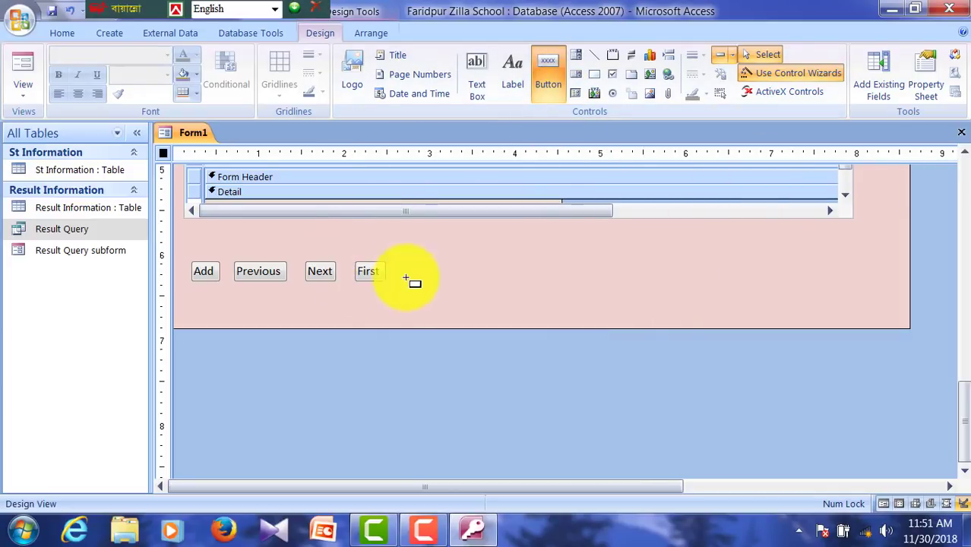
left_click_drag(411, 262, 523, 294)
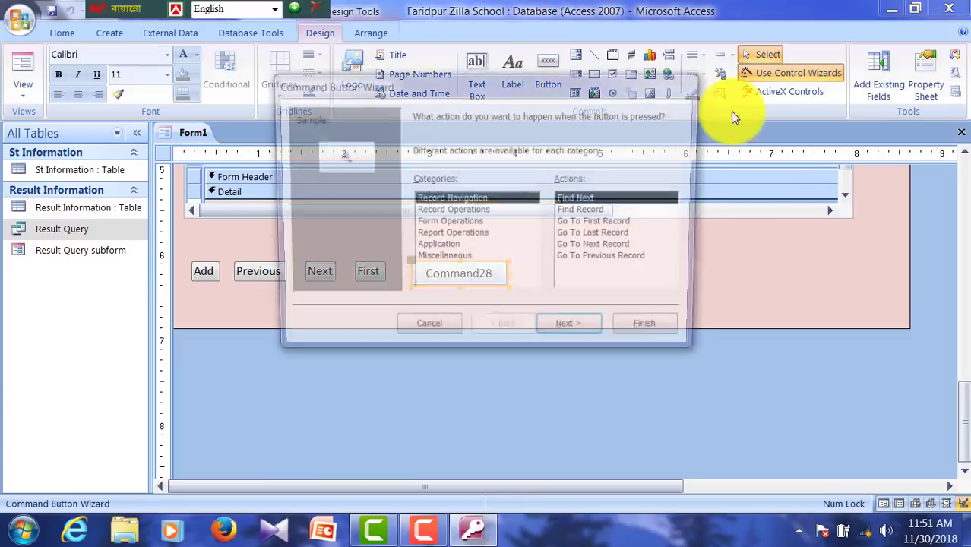
left_click(598, 235)
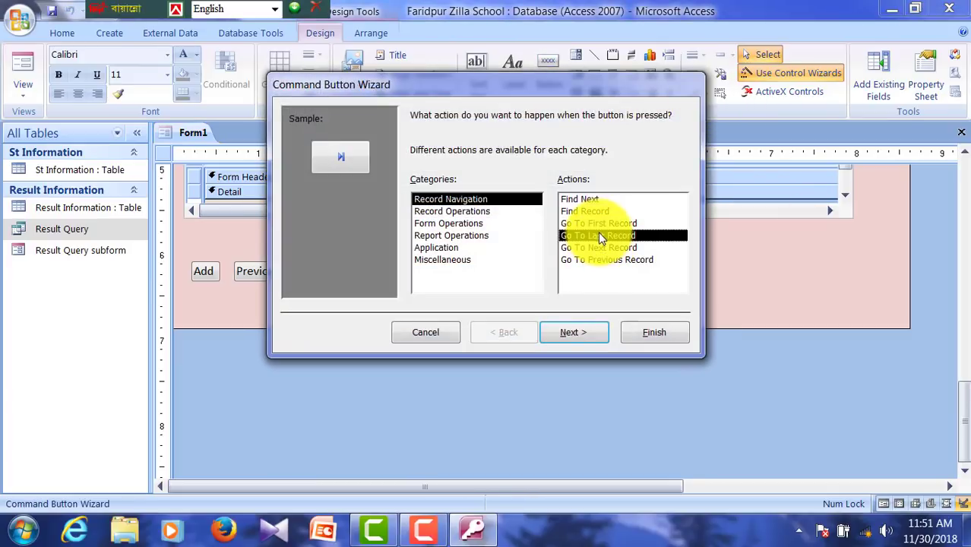
left_click(574, 333)
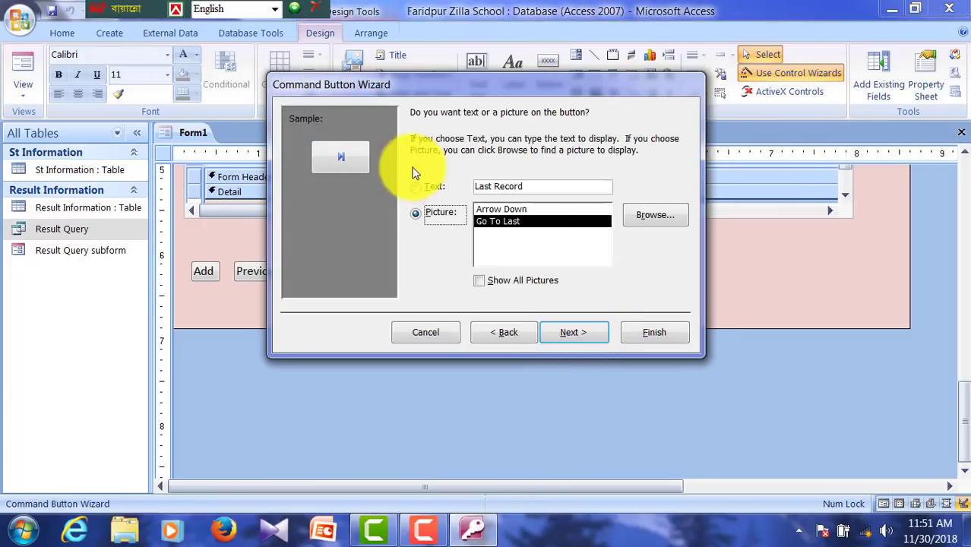
left_click(435, 188)
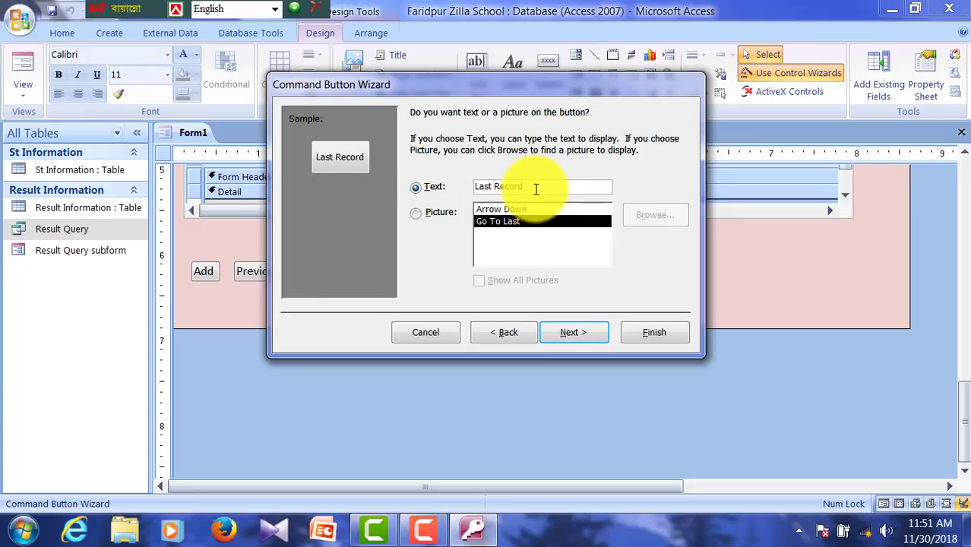
left_click(574, 332)
left_click(652, 332)
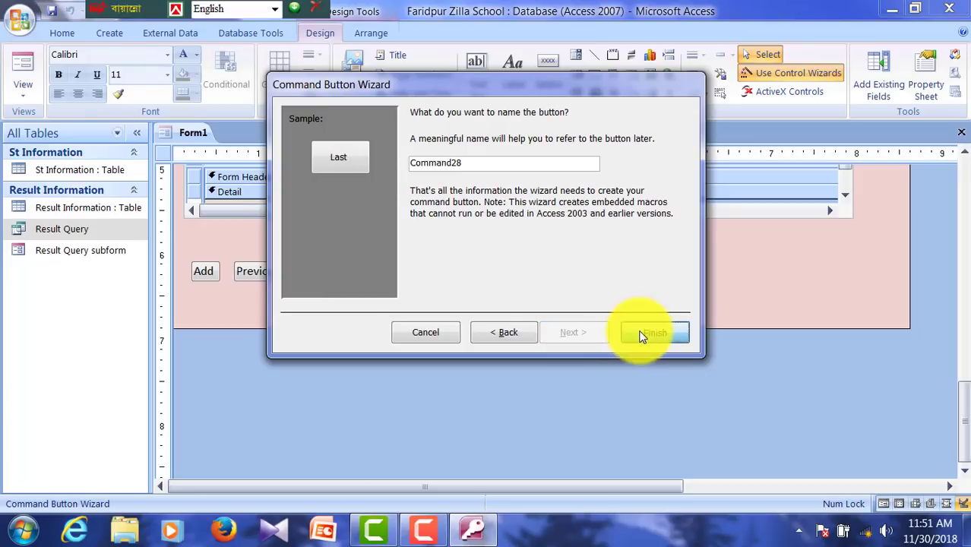
key("Left")
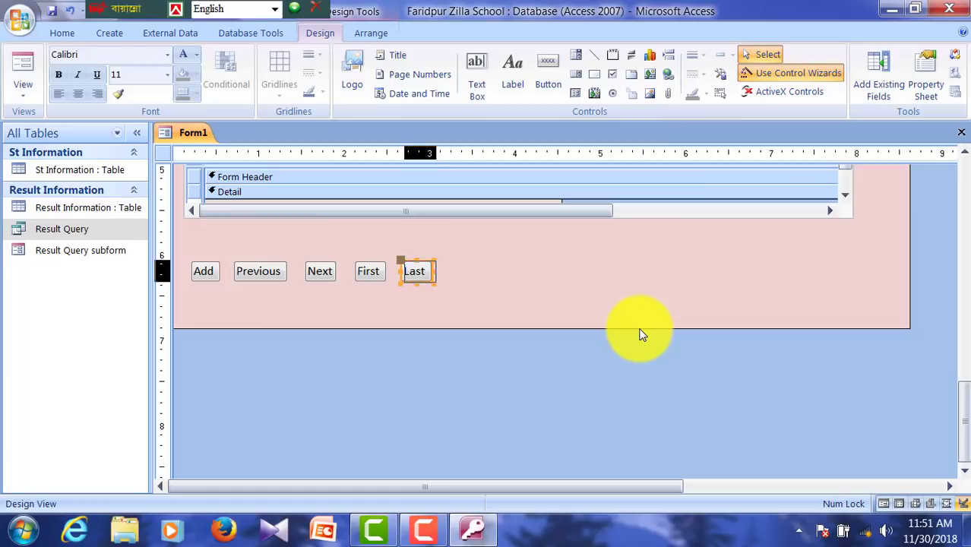
left_click(554, 271)
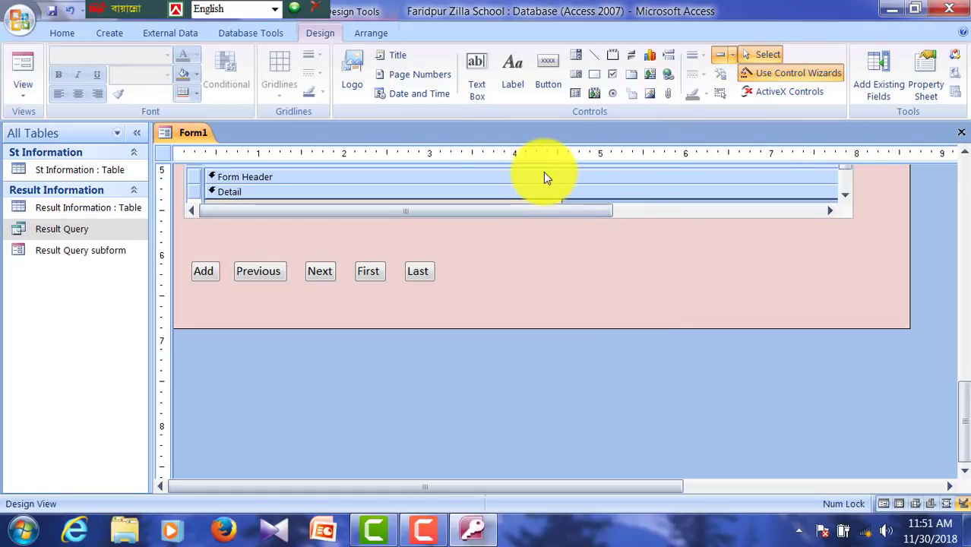
Add a 'Find' text button beside Last that finds a record
left_click(548, 74)
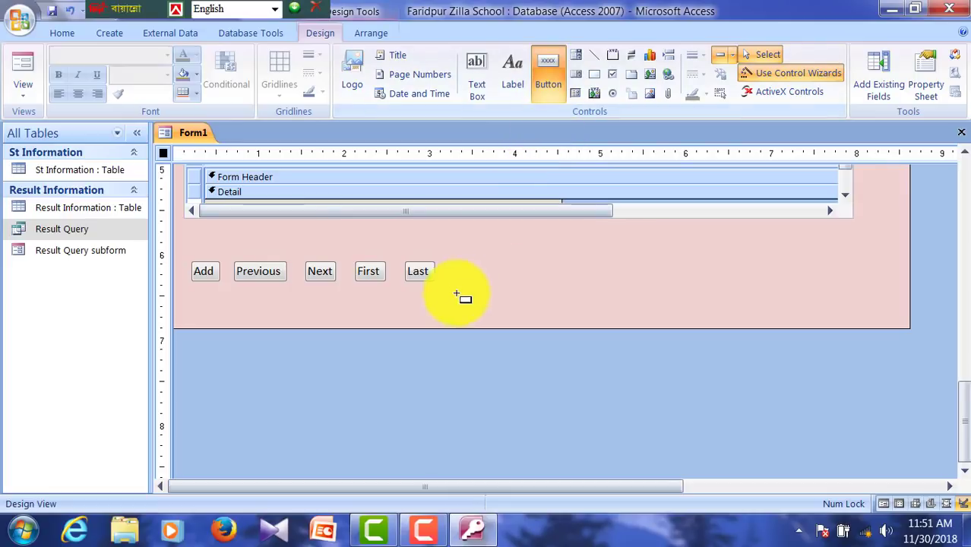
left_click_drag(501, 271, 562, 283)
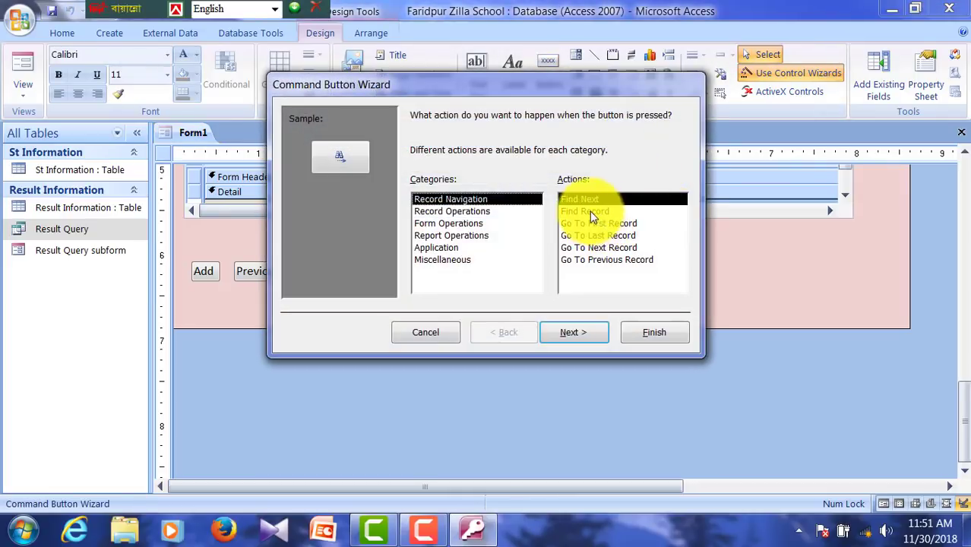
left_click(588, 210)
left_click(571, 332)
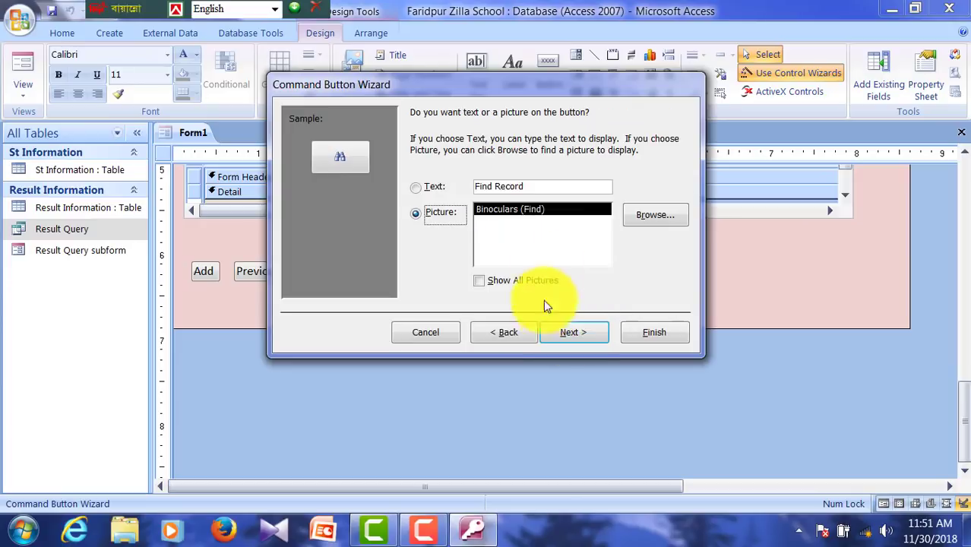
left_click(417, 187)
left_click(546, 189)
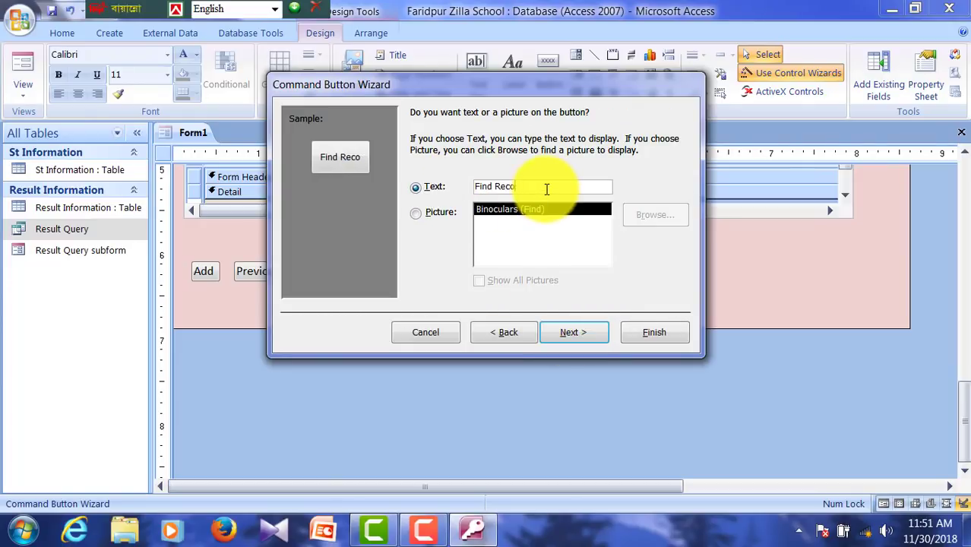
key("BackSpace")
key("BackSpace")
left_click(561, 336)
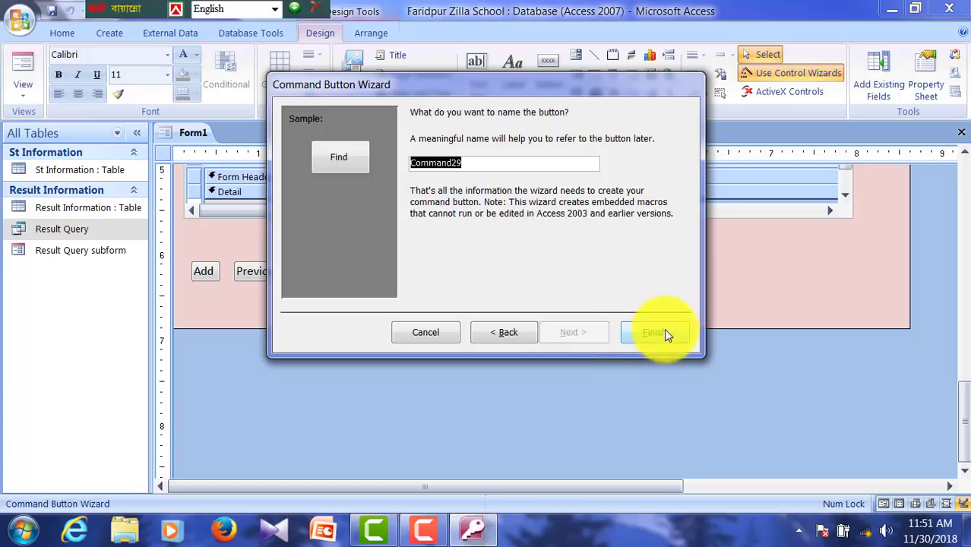
left_click(660, 335)
key("Left")
key("Left")
key("Left")
key("Left")
key("Left")
key("Left")
key("Left")
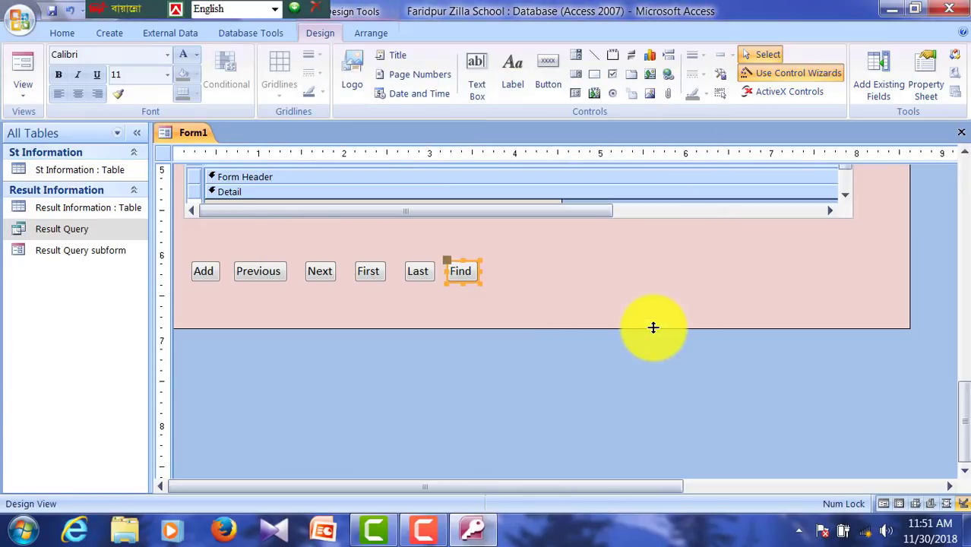
left_click(616, 309)
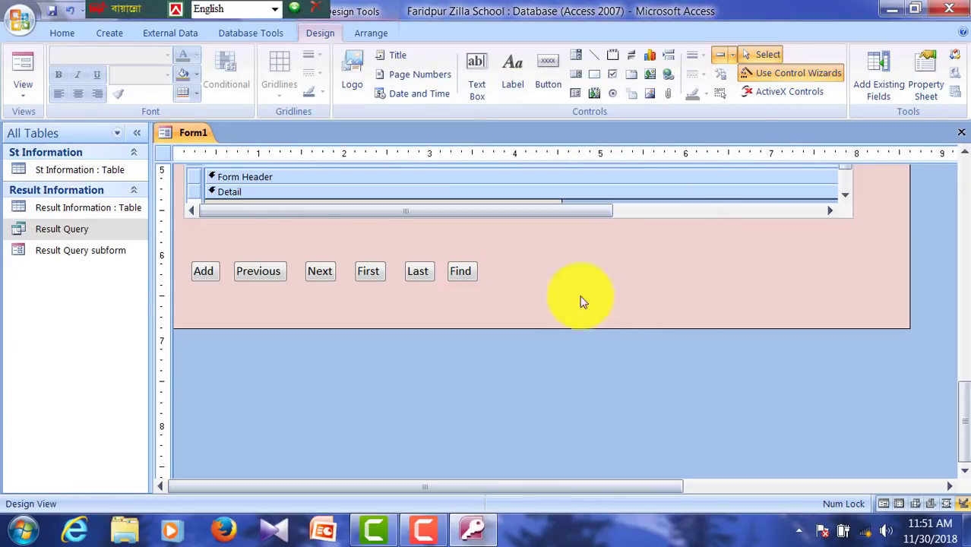
left_click(548, 76)
Add a 'Delete' text button after Find that deletes the current record
left_click_drag(501, 260, 583, 284)
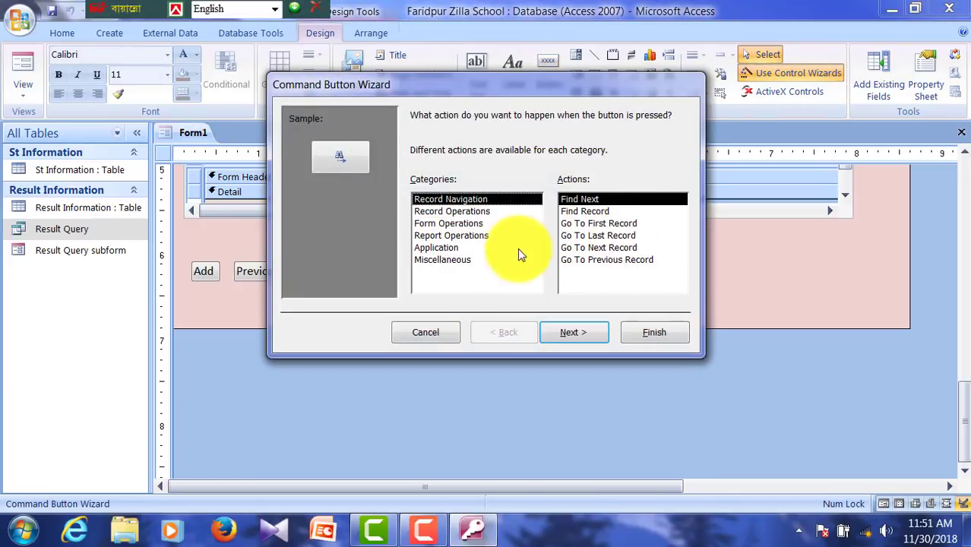
left_click(453, 211)
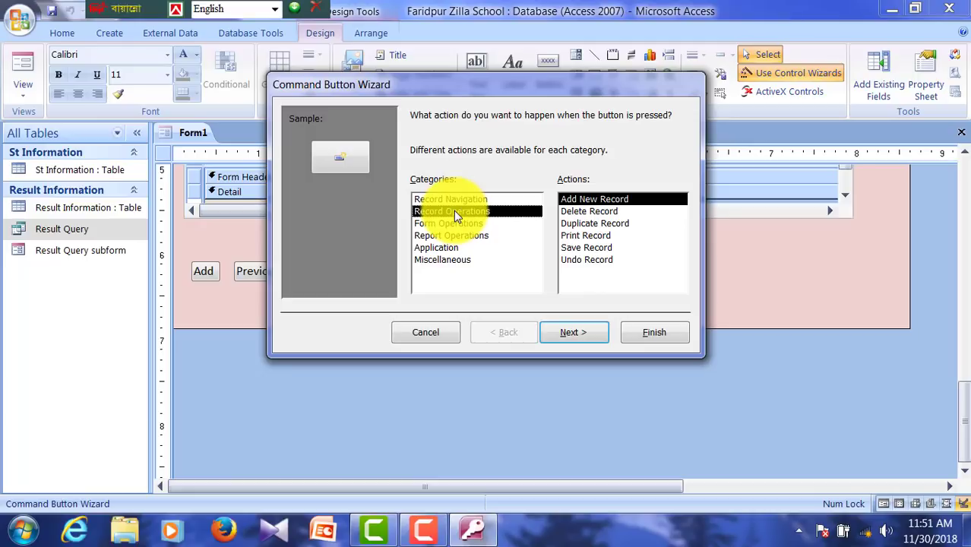
left_click(585, 210)
left_click(587, 332)
left_click(416, 187)
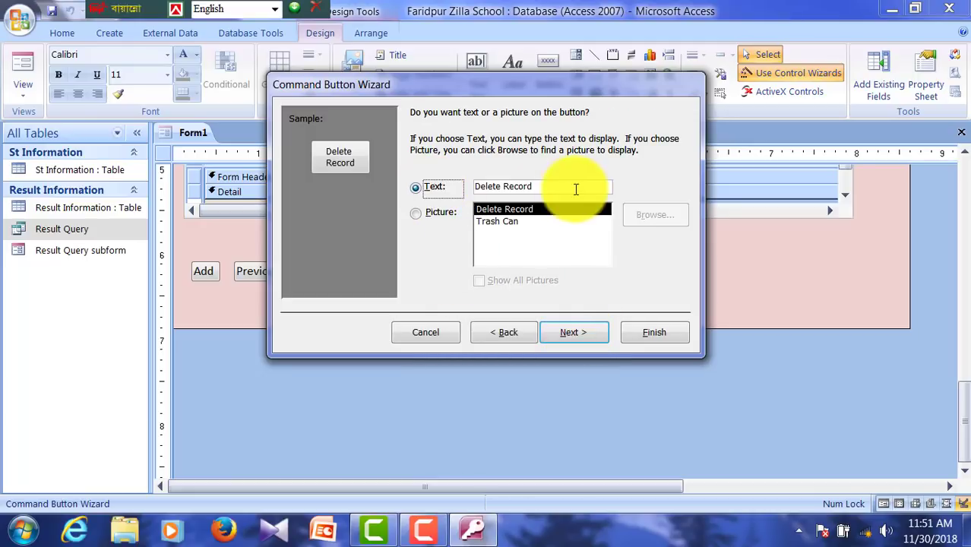
key("BackSpace")
key("BackSpace")
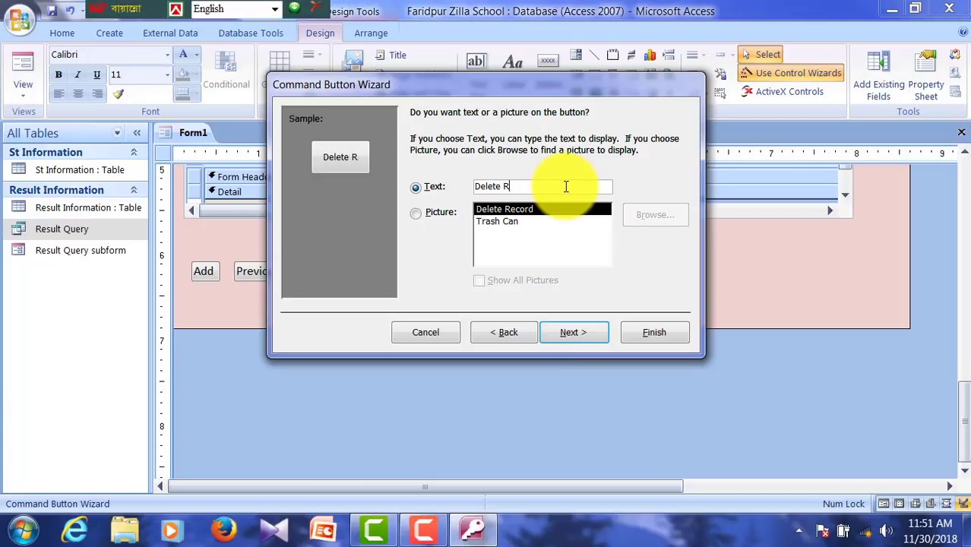
left_click(571, 335)
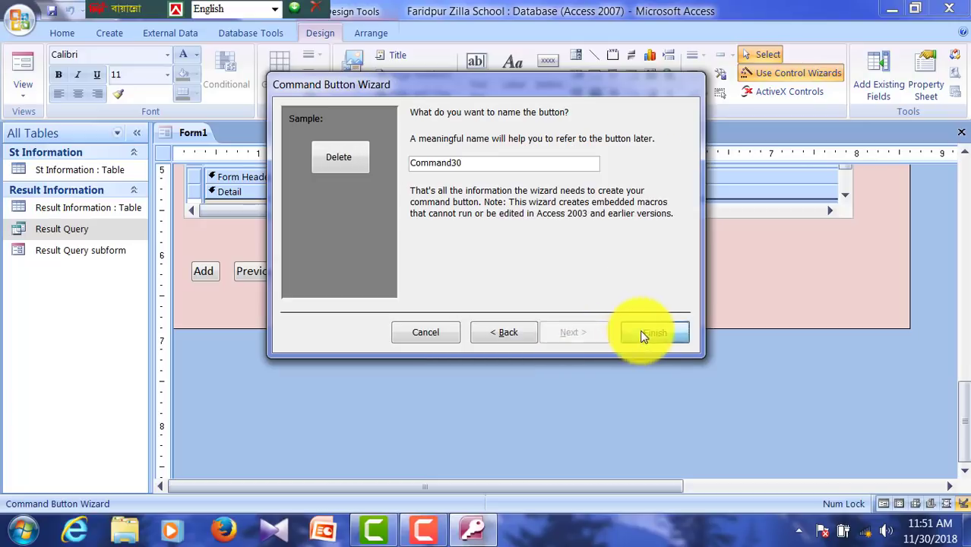
left_click(641, 332)
key("Left")
key("Left")
key("Left")
key("Left")
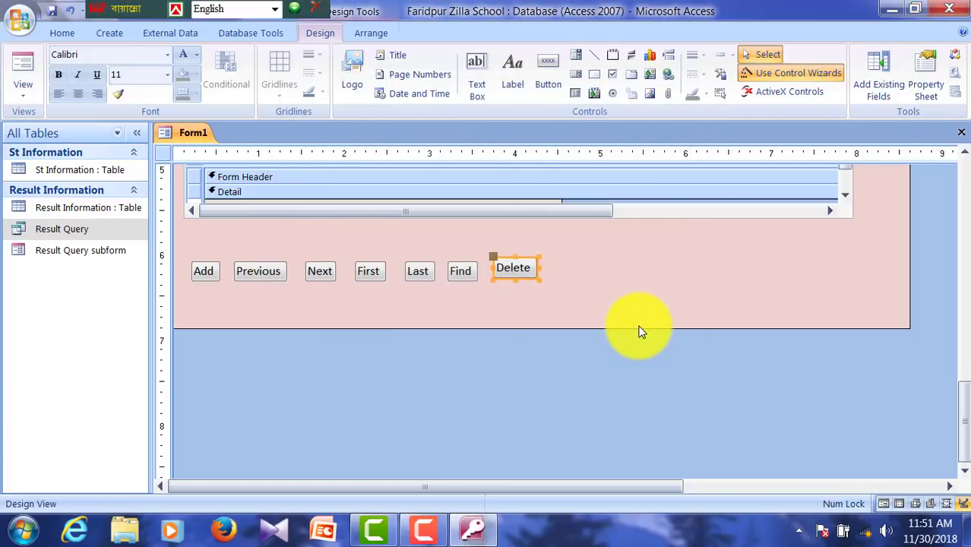
left_click(612, 296)
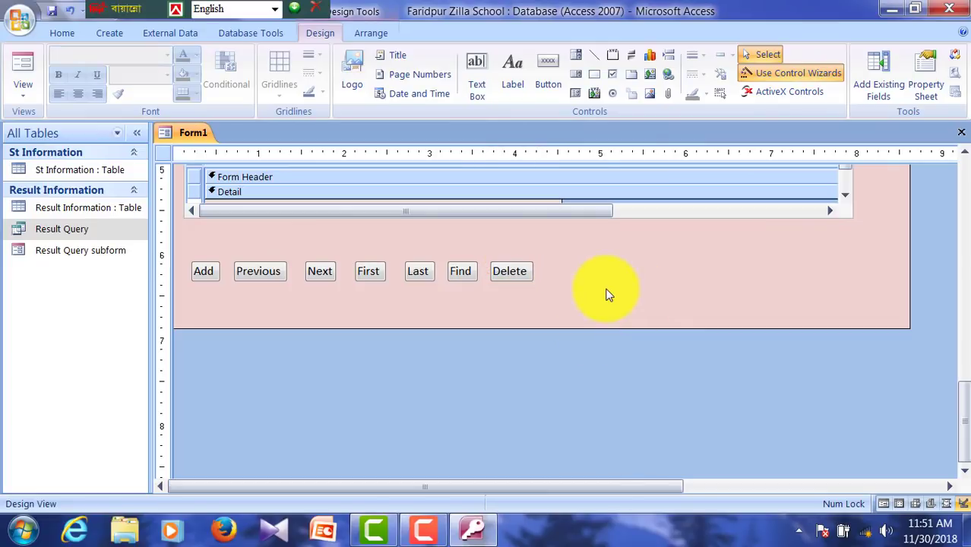
Add a 'Print' text button after Delete that prints the current record
left_click(544, 79)
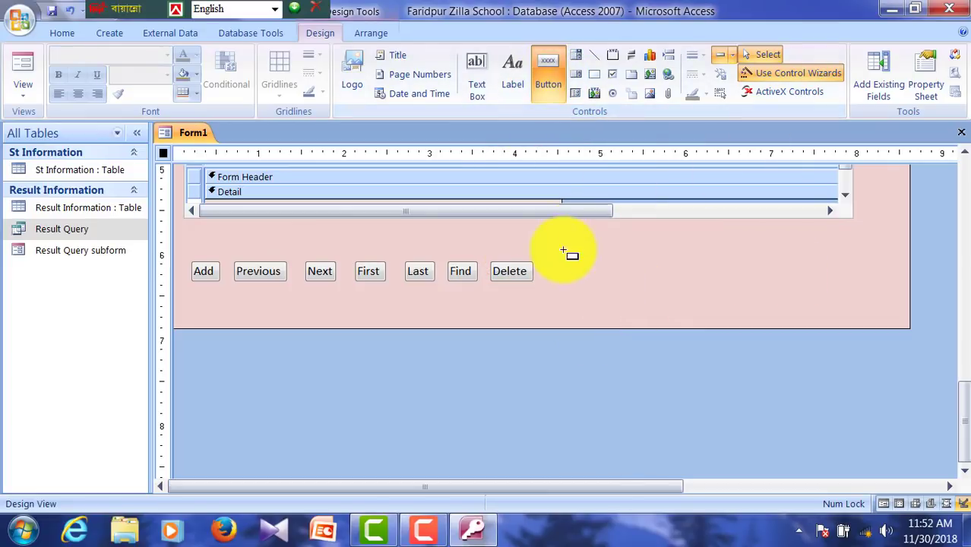
left_click_drag(560, 261, 659, 289)
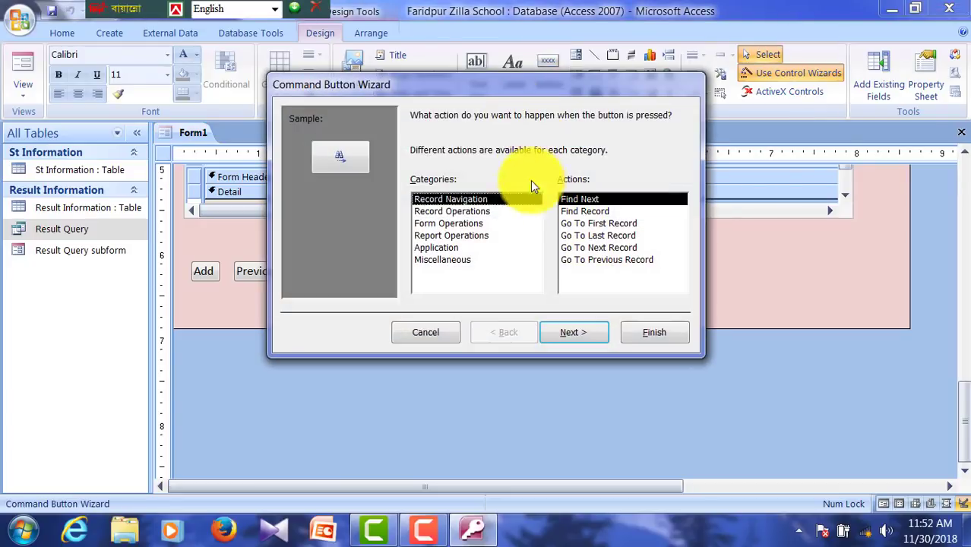
left_click(480, 213)
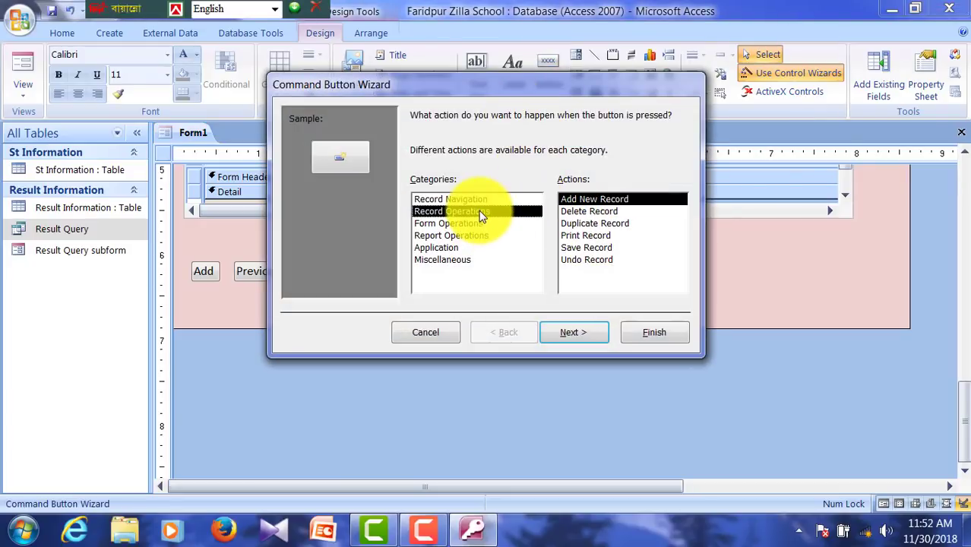
left_click(584, 235)
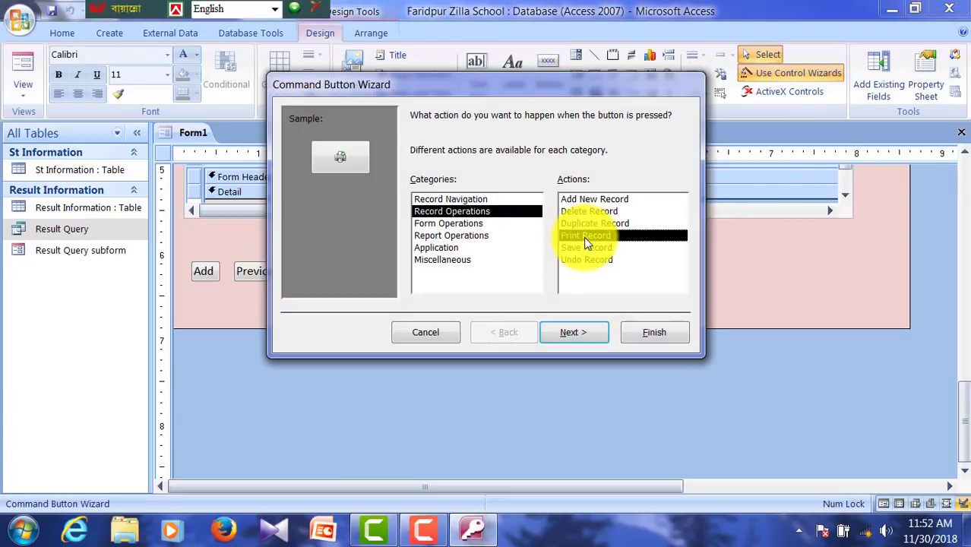
left_click(573, 333)
left_click(416, 190)
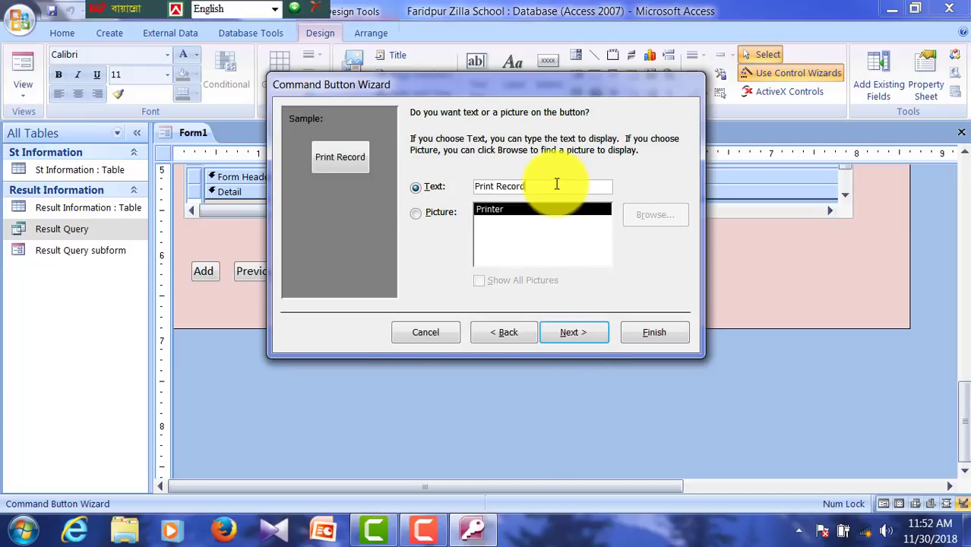
key("BackSpace")
key("BackSpace")
key("BackSpace")
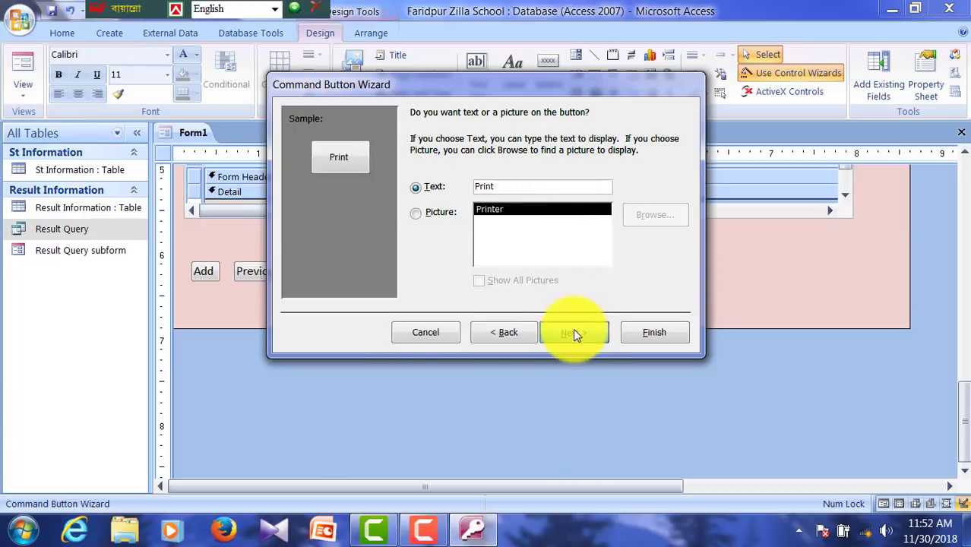
left_click(573, 332)
left_click(654, 333)
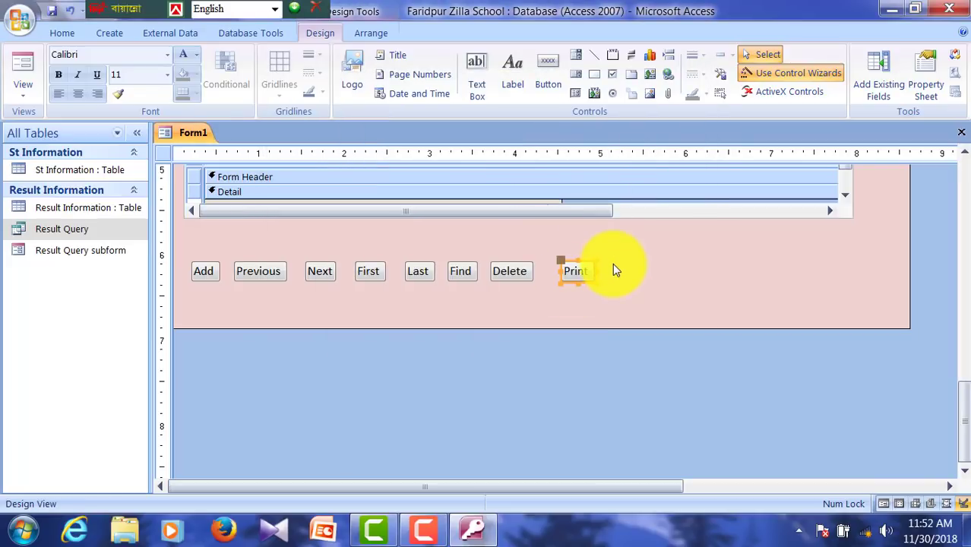
key("Left")
key("Left")
key("Left")
key("Left")
key("Left")
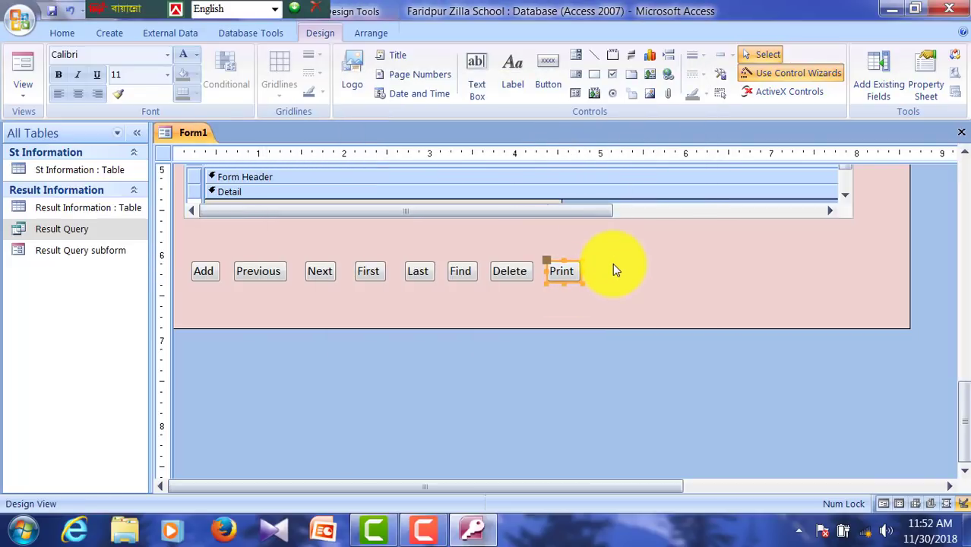
left_click(548, 76)
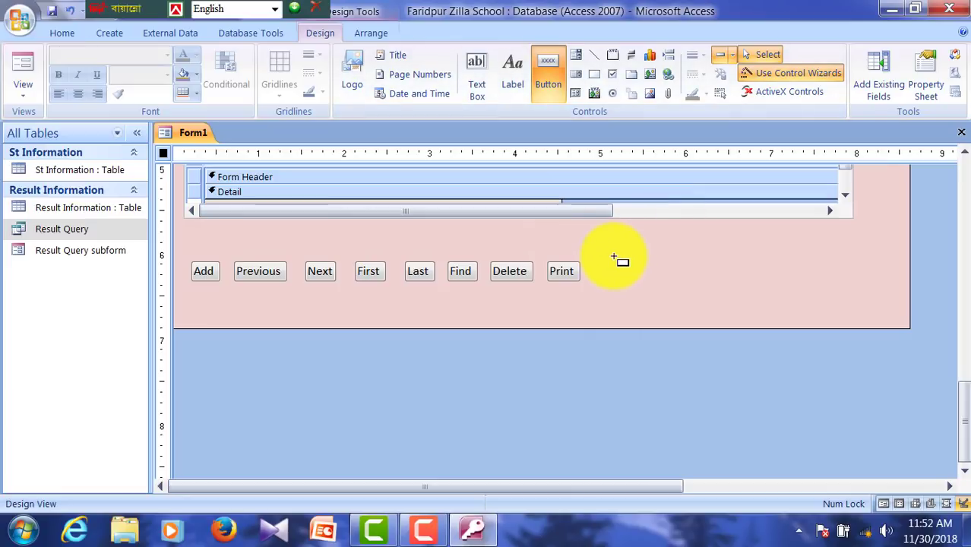
Add an 'update result' text button after Print that runs a query
left_click_drag(600, 262, 695, 283)
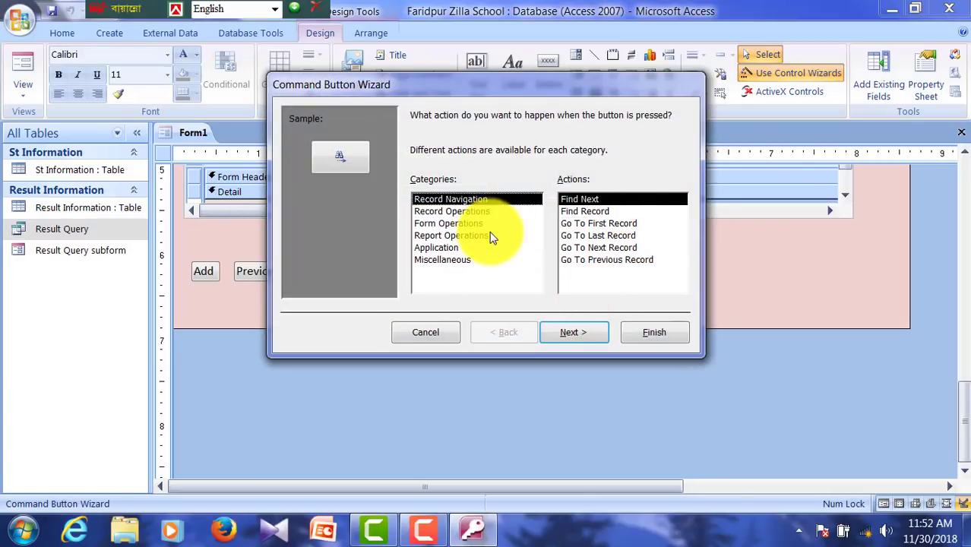
left_click(424, 260)
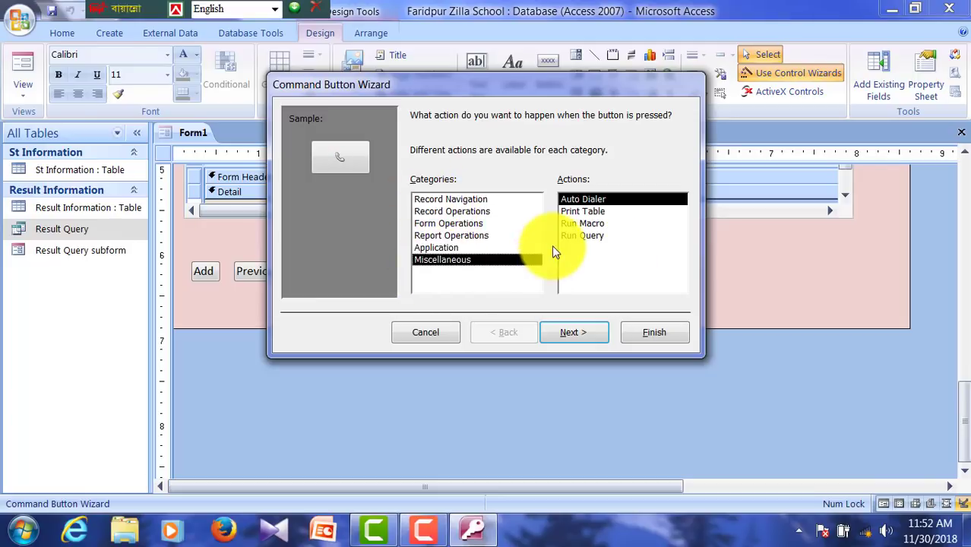
left_click(575, 238)
left_click(566, 331)
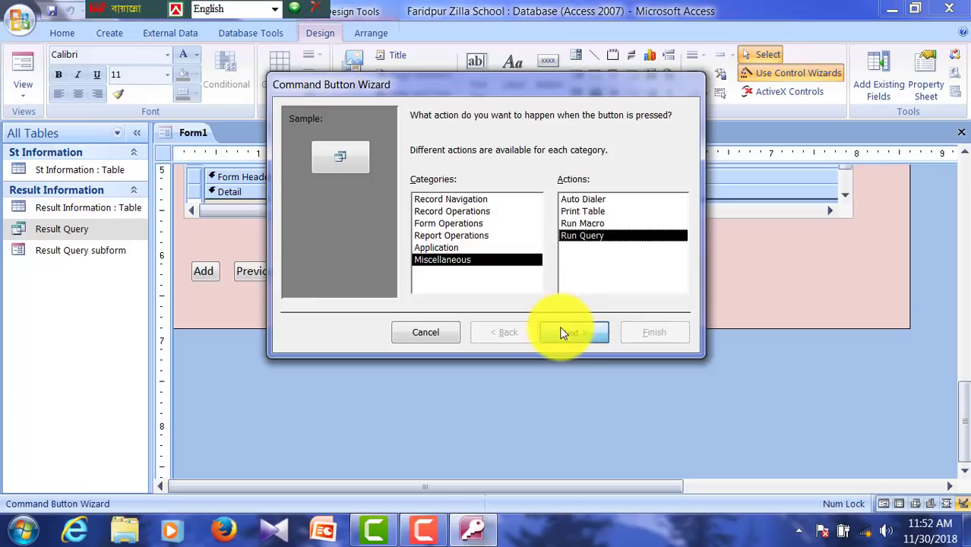
left_click(580, 333)
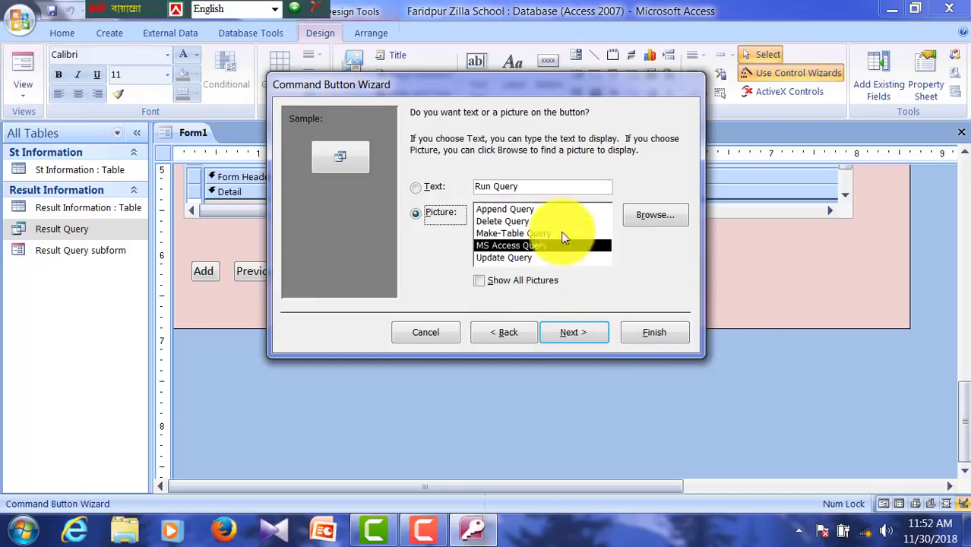
left_click(509, 258)
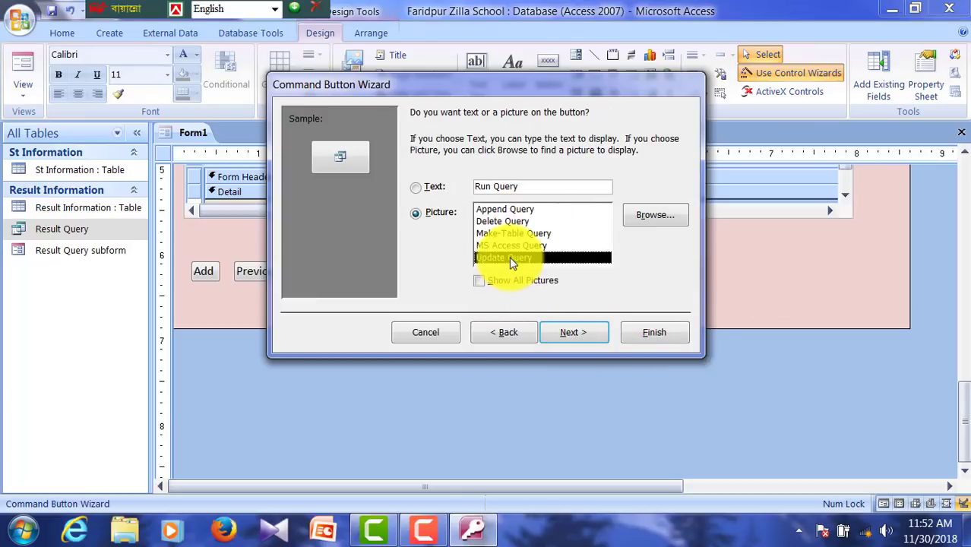
left_click(417, 190)
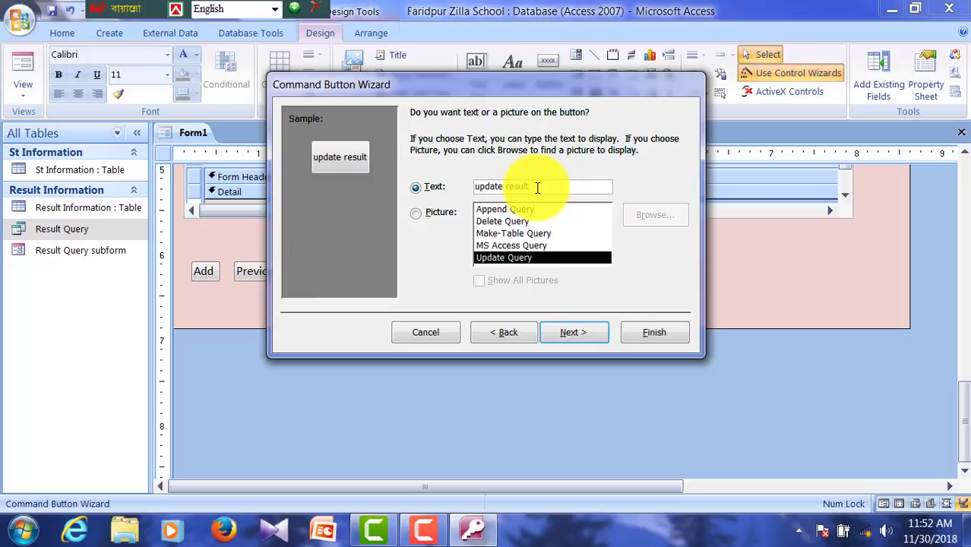
left_click(574, 330)
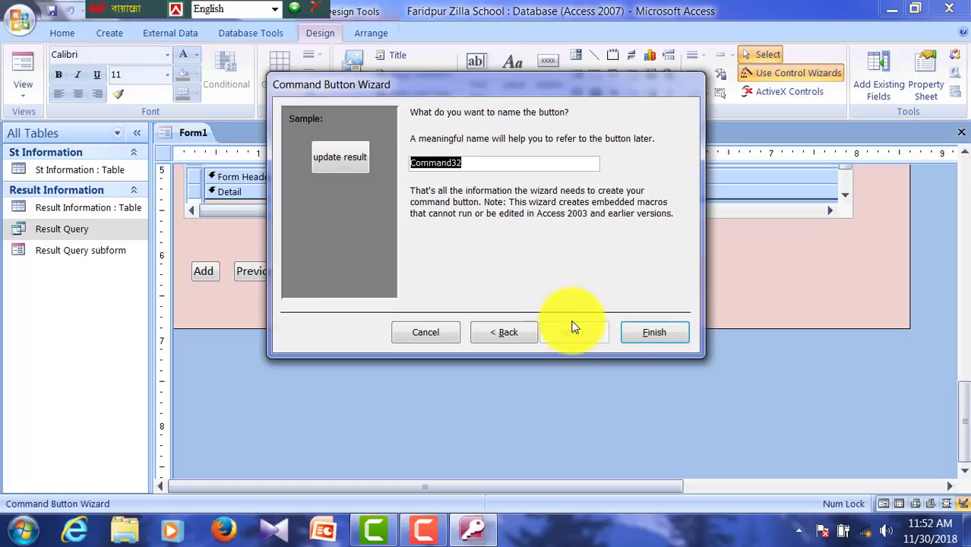
left_click(636, 330)
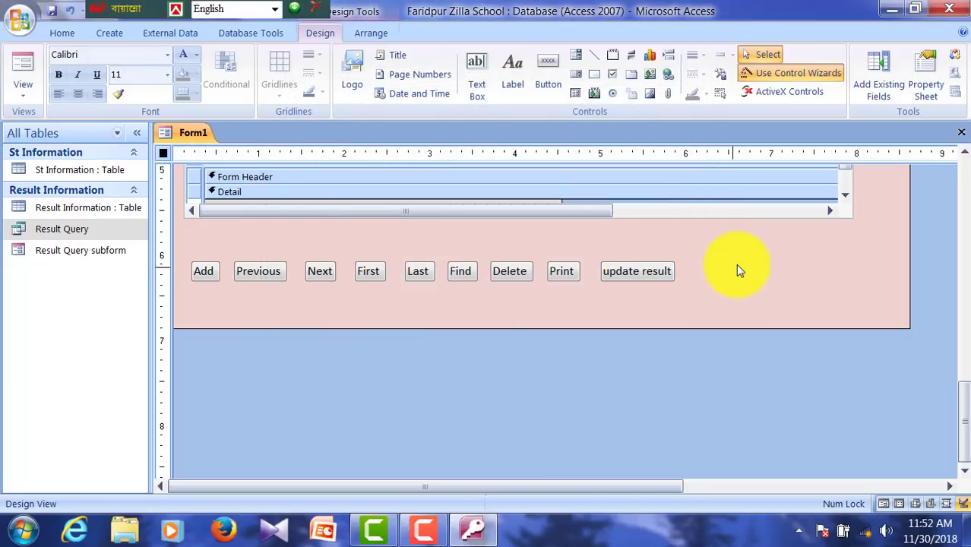
left_click(542, 81)
Add a text button labelled 'Close' that runs Form Operations > Close Form, placed beside update result
left_click_drag(699, 257, 802, 287)
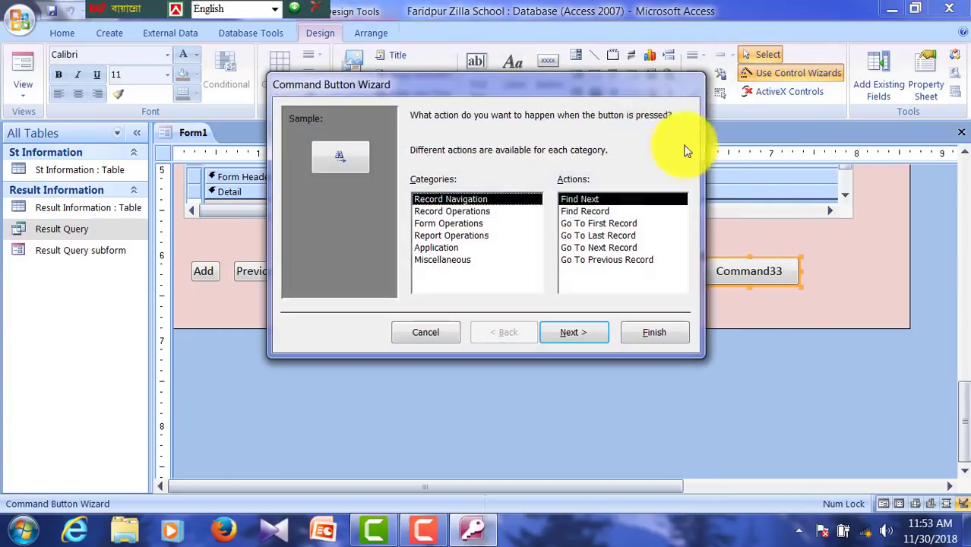
left_click(454, 224)
left_click(591, 212)
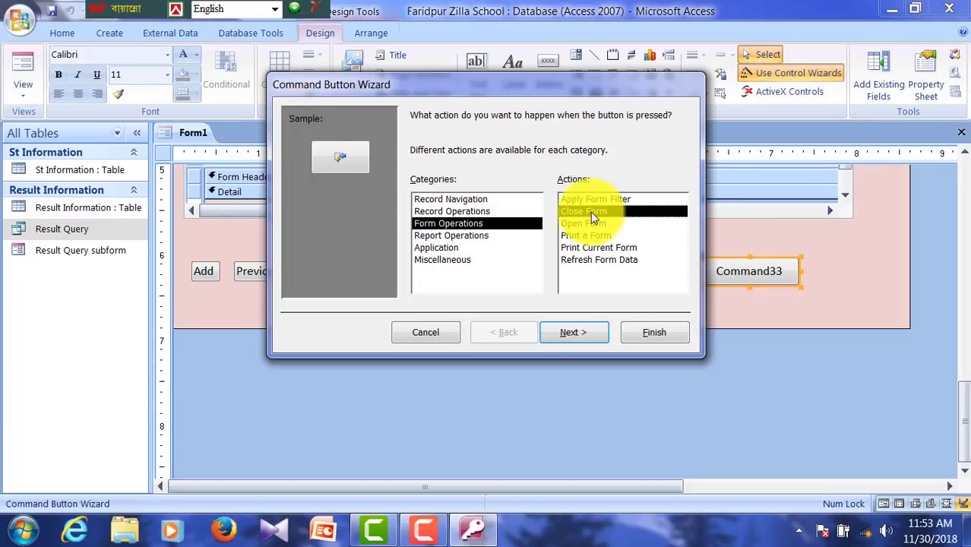
left_click(576, 332)
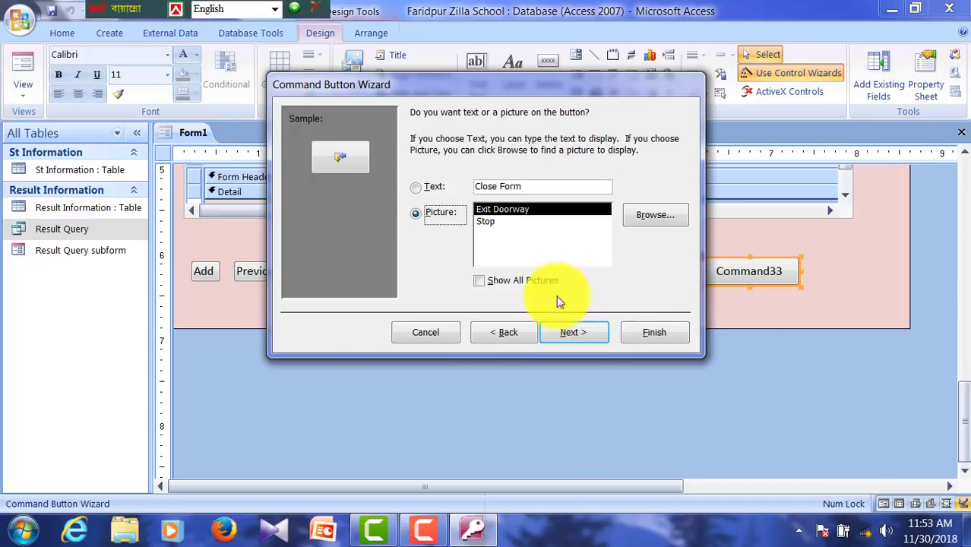
left_click(414, 185)
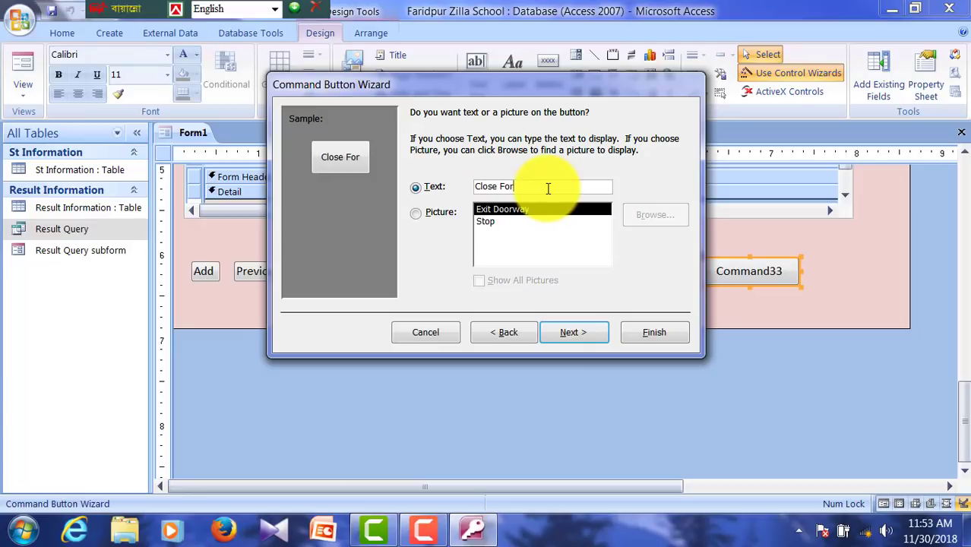
left_click(566, 334)
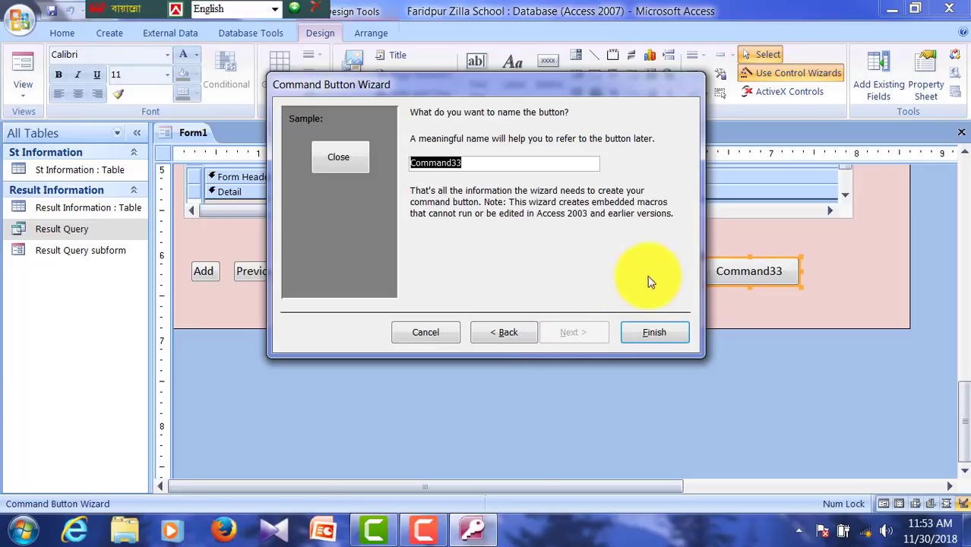
left_click(653, 332)
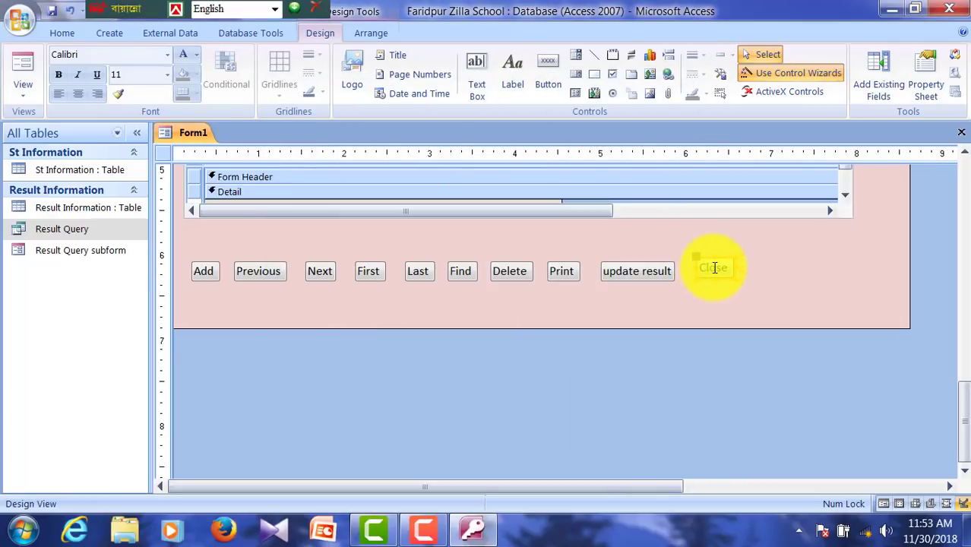
left_click(855, 272)
Draw a coloured horizontal line under the Student Information title
scroll(505, 297, "up", 3)
scroll(505, 290, "up", 6)
scroll(505, 289, "down", 8)
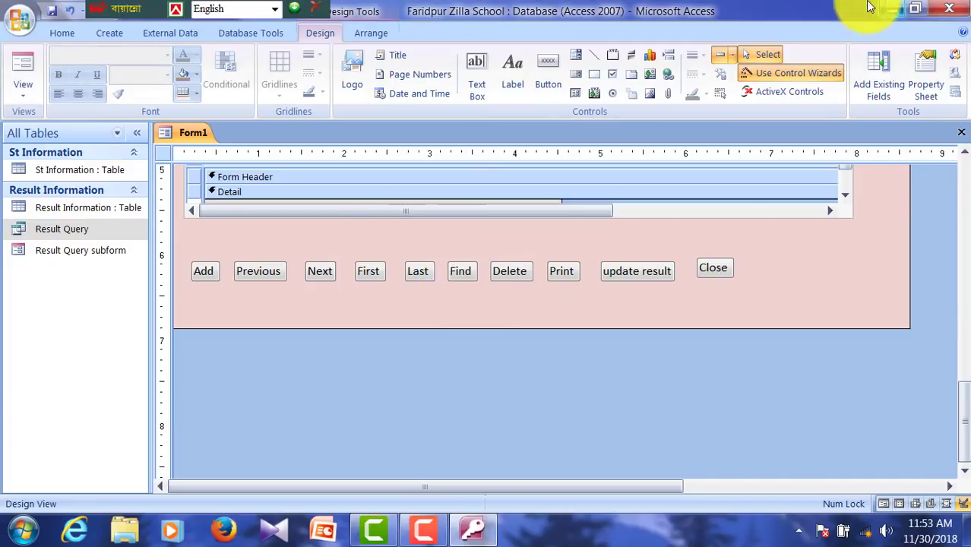
scroll(653, 272, "up", 5)
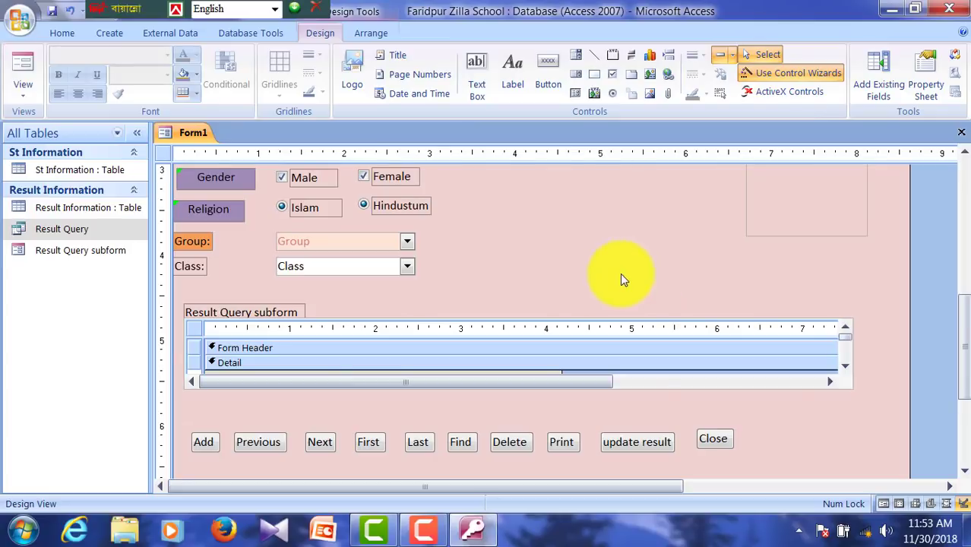
scroll(620, 278, "up", 8)
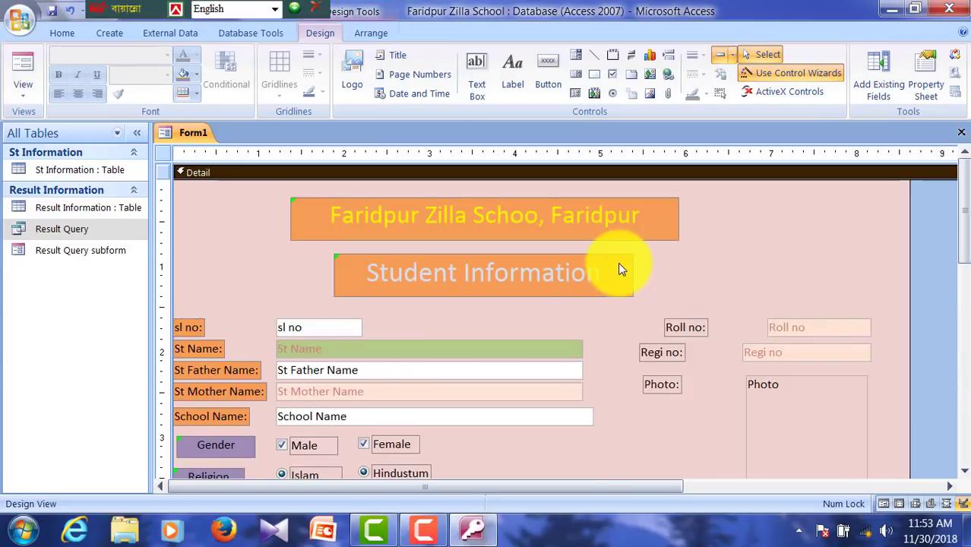
left_click(593, 56)
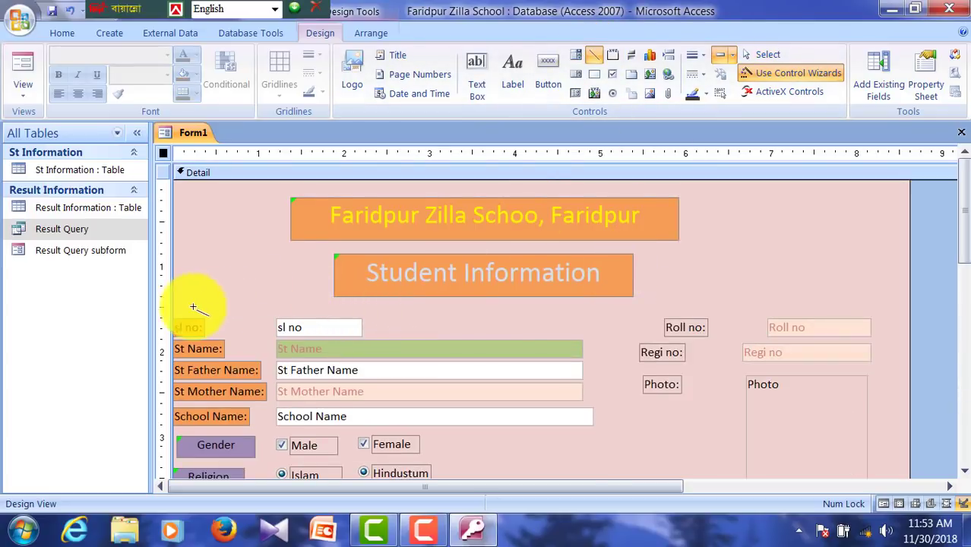
left_click_drag(174, 306, 905, 307)
key("Up")
key("Up")
key("Up")
key("Up")
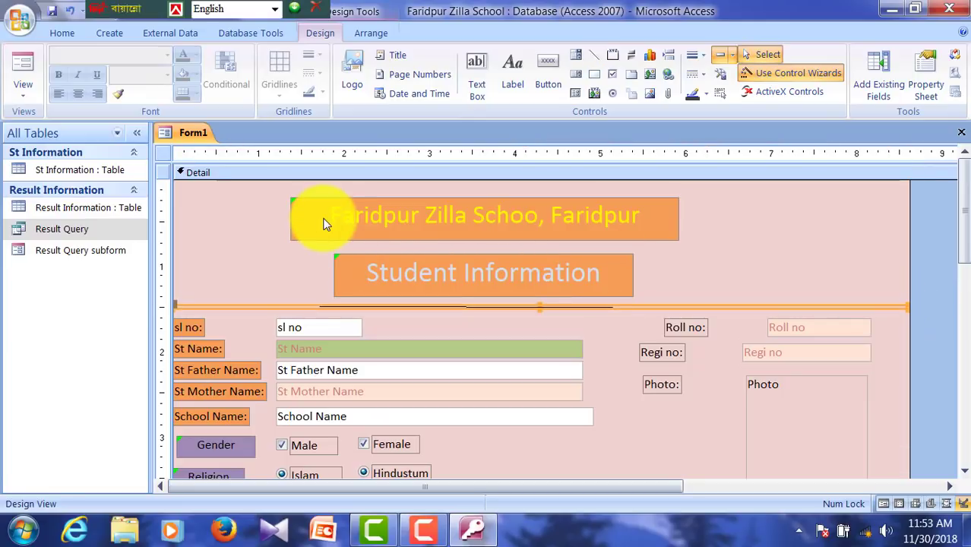
left_click(706, 97)
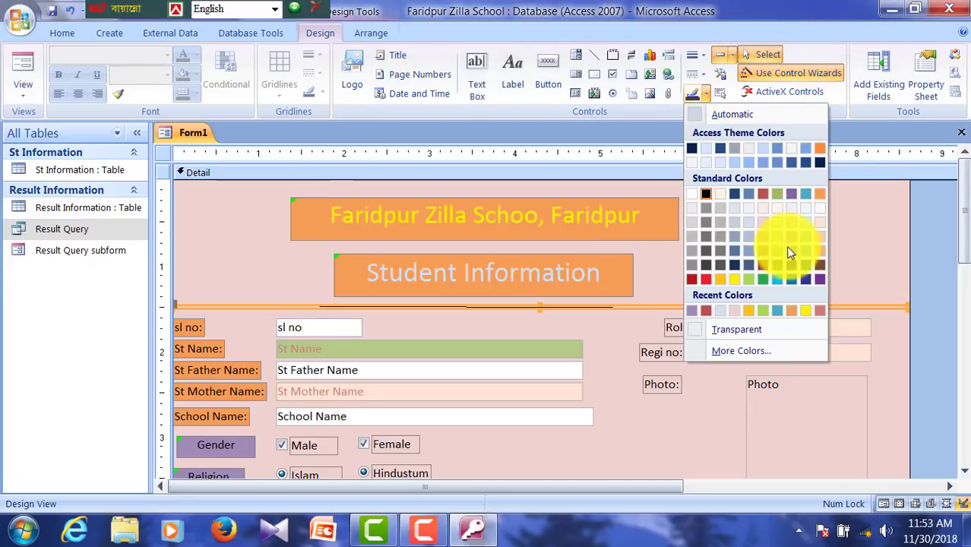
left_click(748, 253)
Draw a thick yellow divider line across the form above the Result Query subform
scroll(748, 254, "down", 5)
left_click(593, 56)
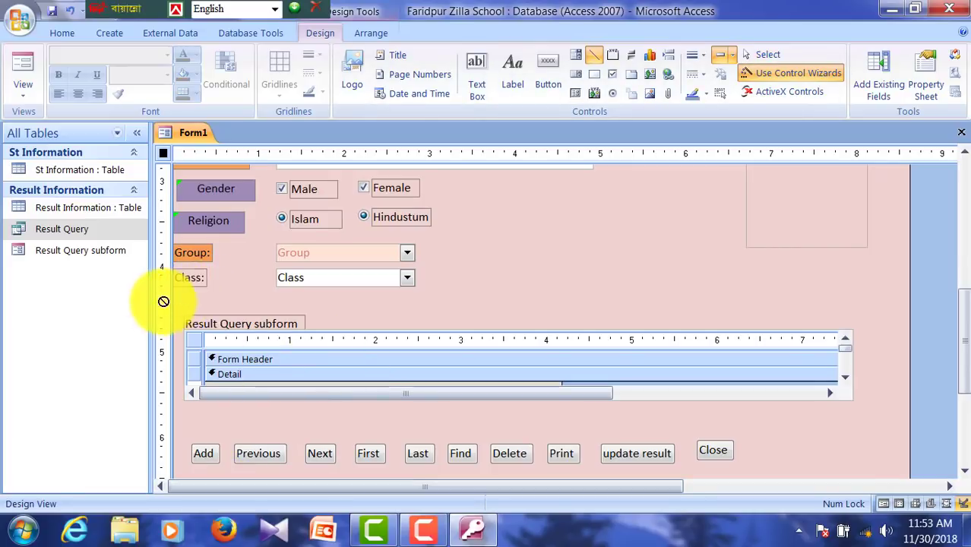
left_click_drag(176, 300, 903, 297)
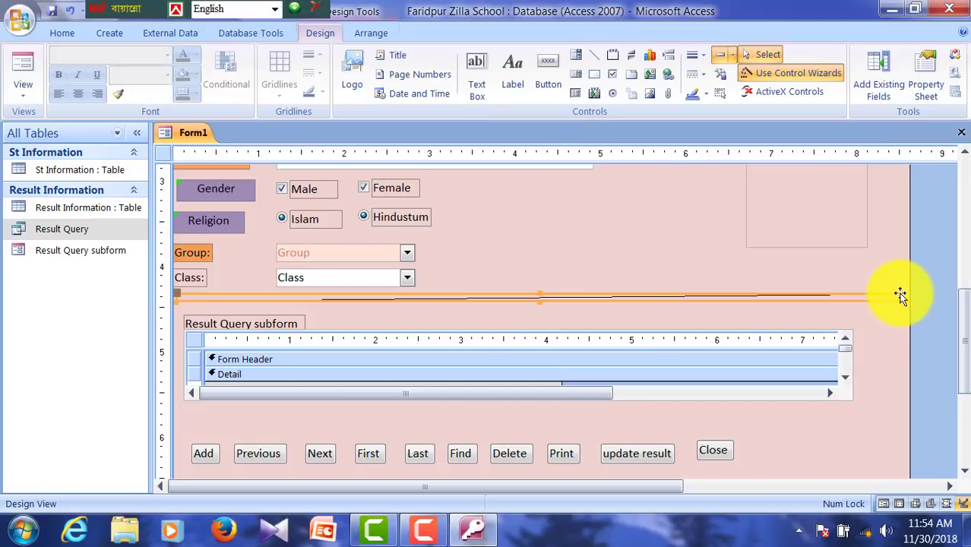
key("Down")
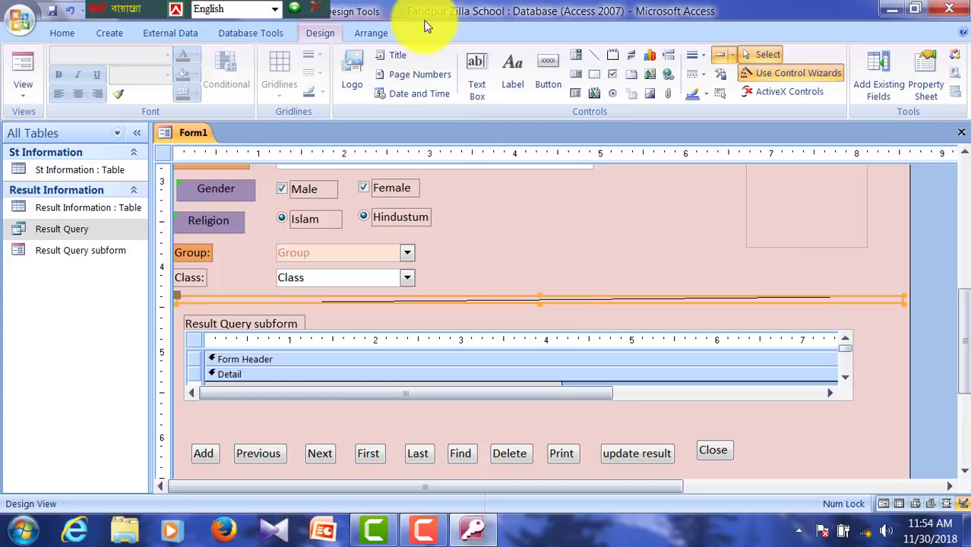
left_click(692, 57)
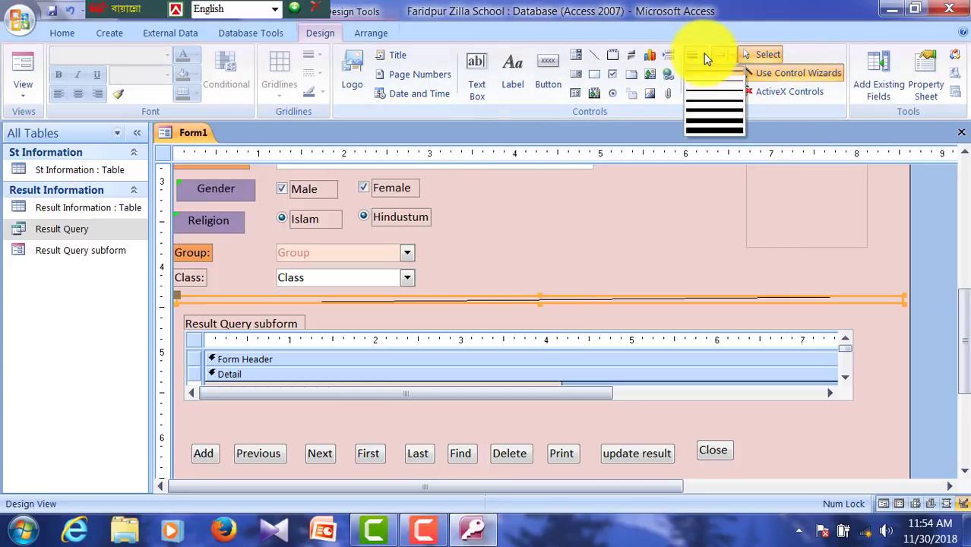
left_click(703, 115)
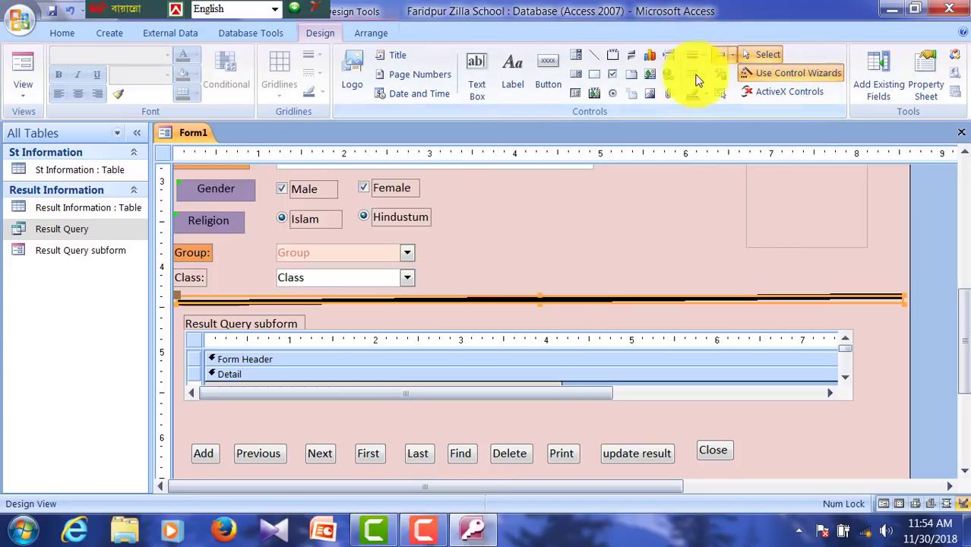
left_click(706, 93)
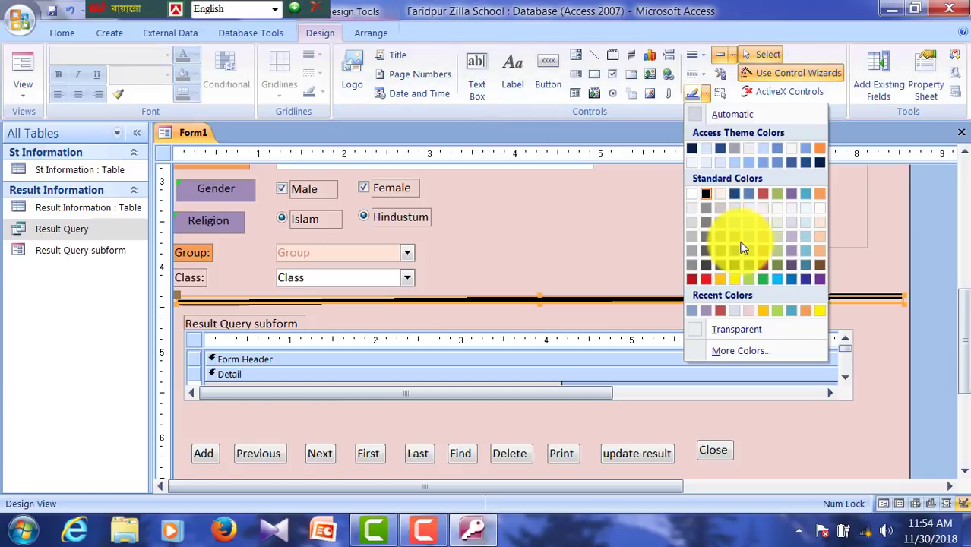
left_click(734, 265)
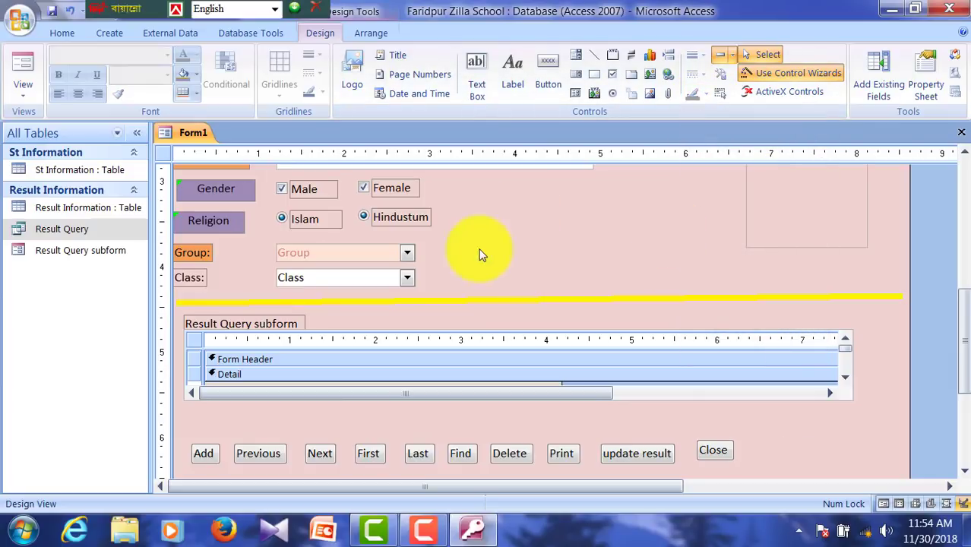
scroll(479, 247, "down", 5)
scroll(476, 239, "up", 5)
scroll(474, 226, "down", 5)
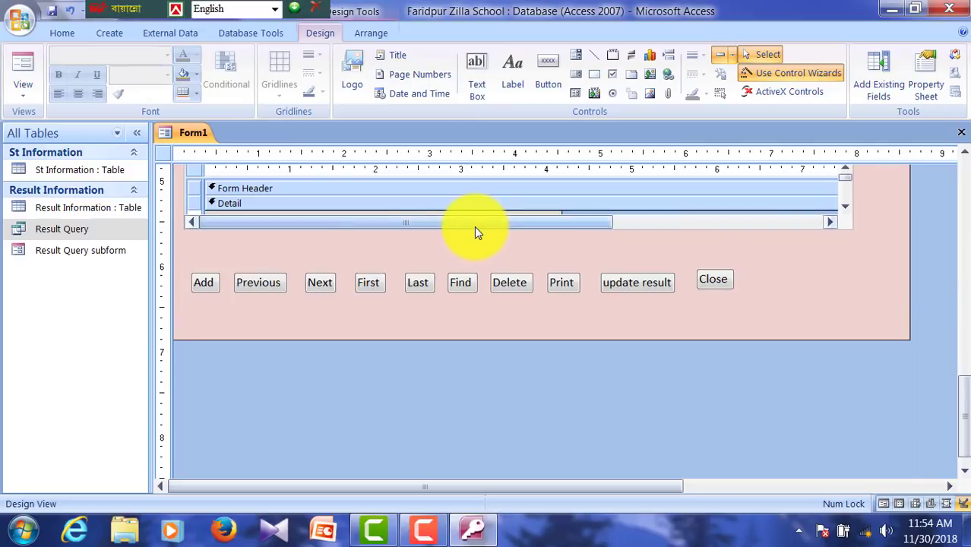
Draw a yellow-filled rectangle enclosing the row of ten command buttons
left_click(595, 75)
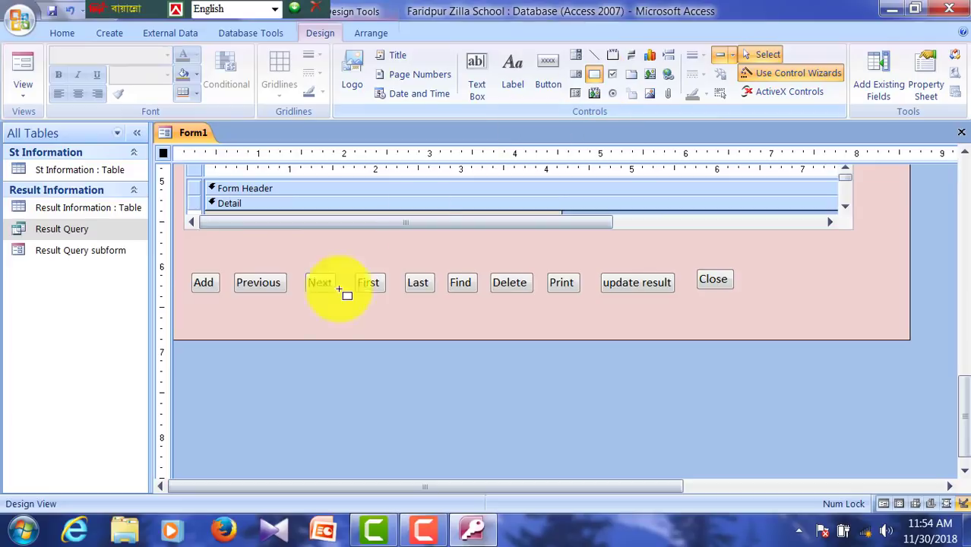
mouse_move(181, 248)
left_mouse_down()
mouse_move(288, 303)
mouse_move(486, 325)
mouse_move(679, 322)
left_mouse_up()
mouse_move(763, 325)
left_mouse_down()
mouse_move(776, 318)
mouse_move(762, 316)
left_mouse_up()
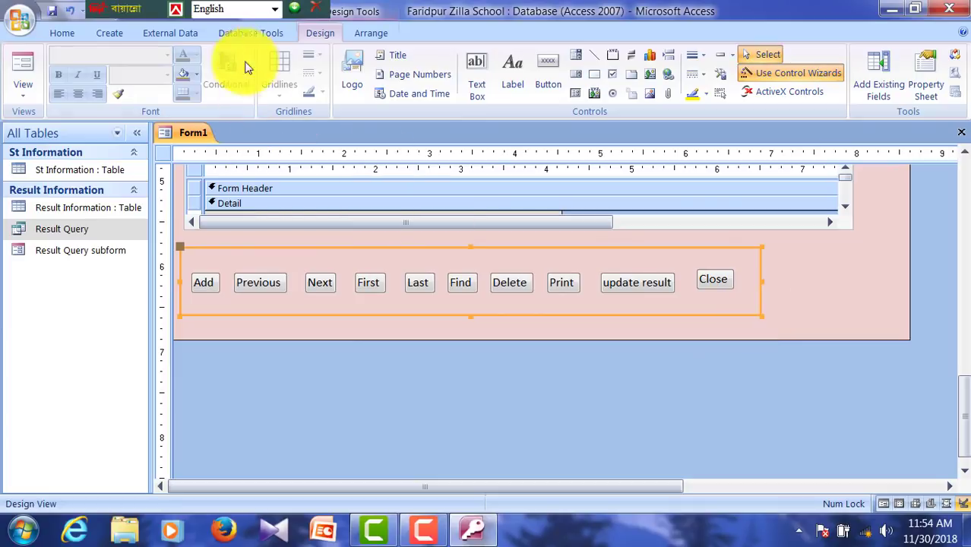
left_click(195, 75)
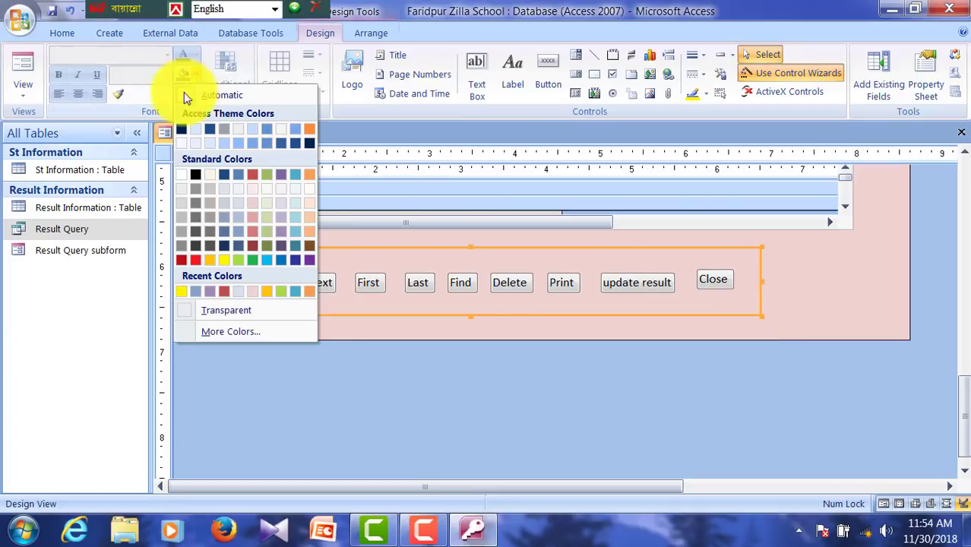
left_click(222, 259)
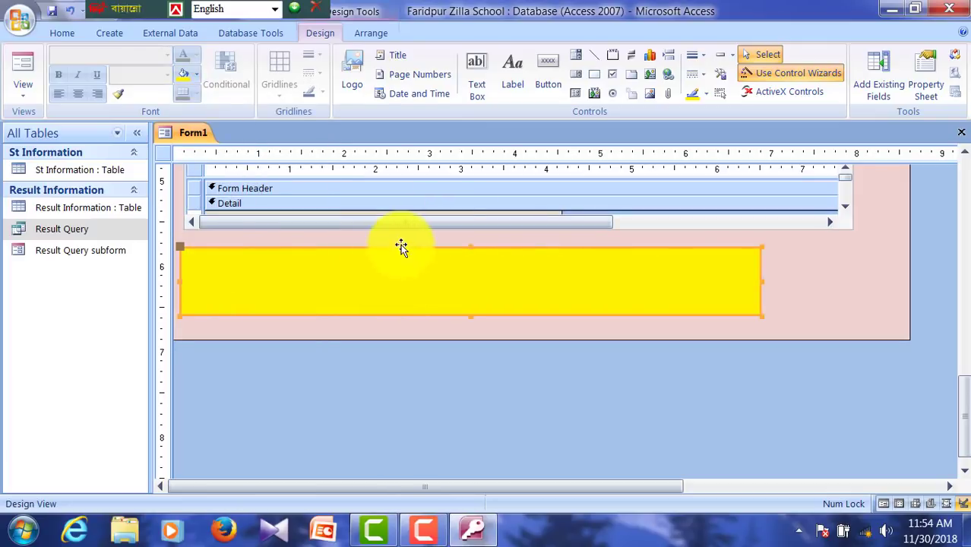
Send the yellow rectangle behind the buttons so it frames them as a panel
scroll(433, 228, "down", 1)
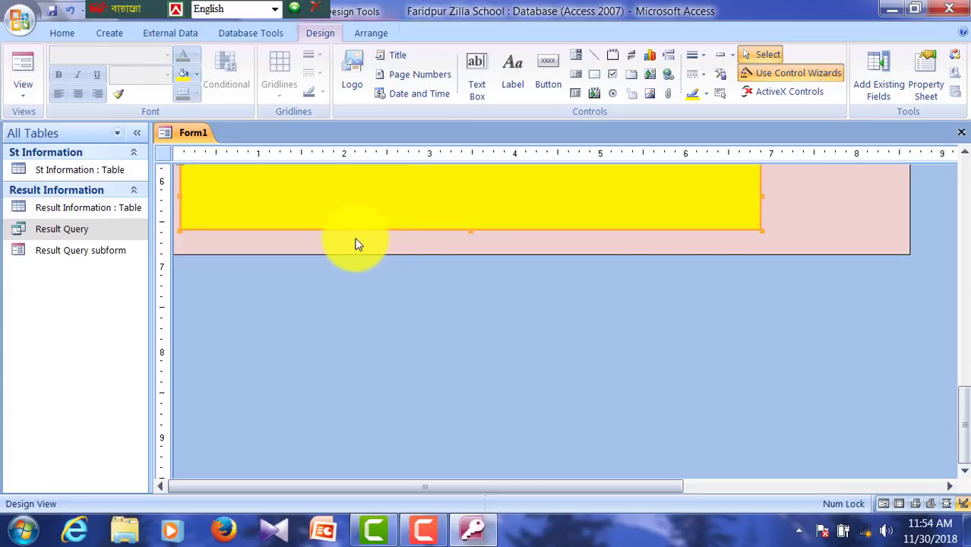
scroll(353, 241, "up", 2)
scroll(351, 243, "down", 1)
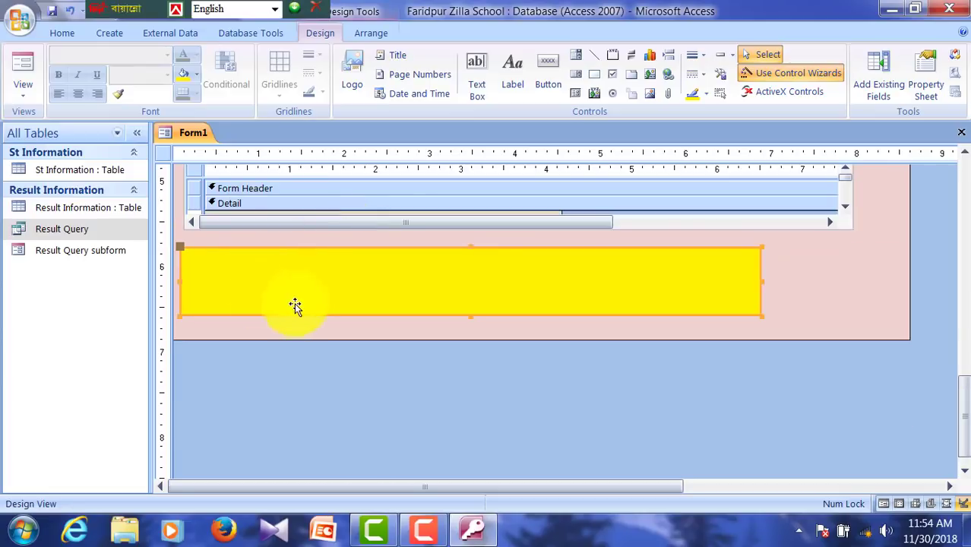
right_click(396, 284)
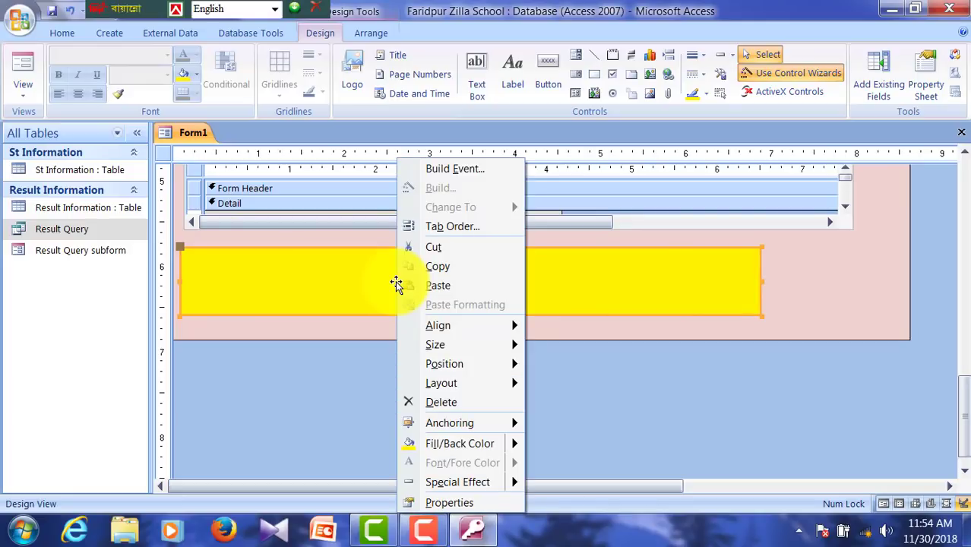
mouse_move(484, 368)
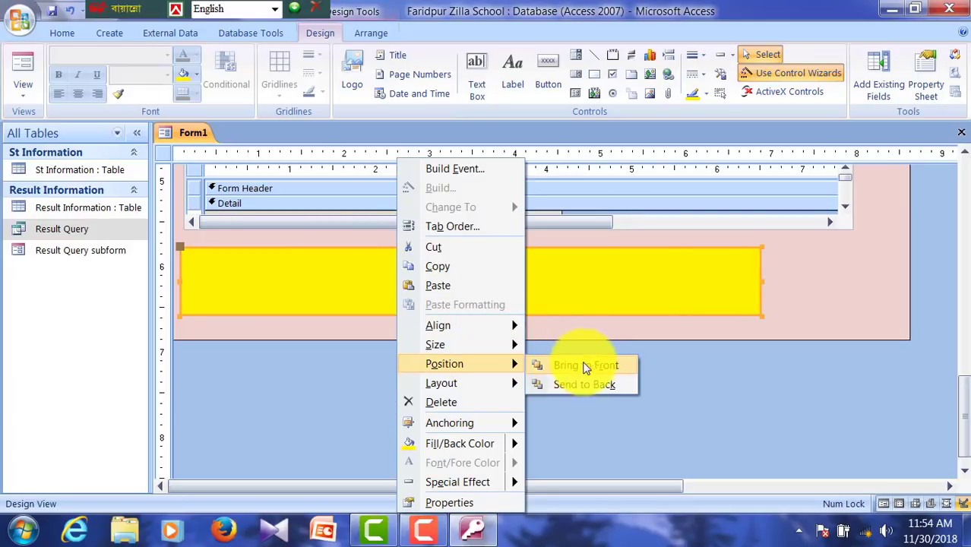
left_click(572, 385)
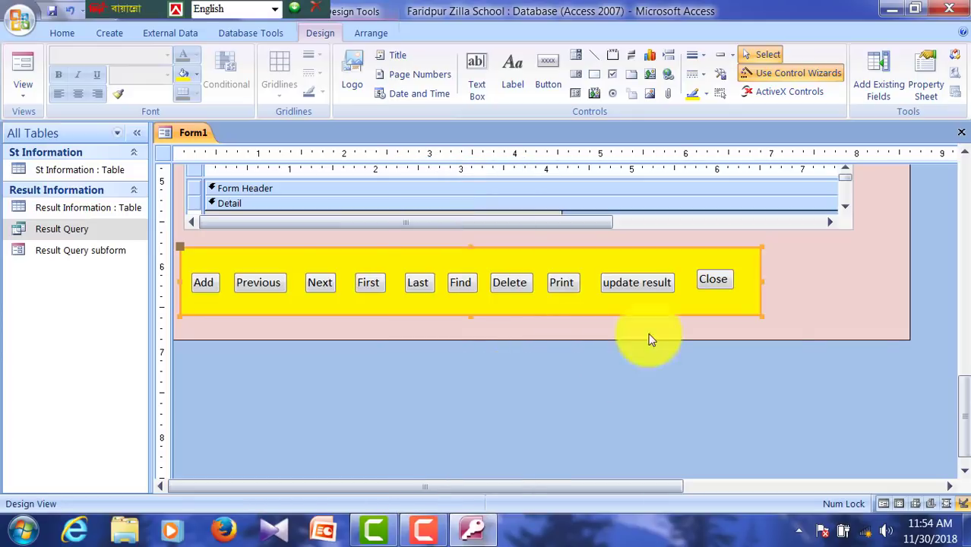
left_click(808, 282)
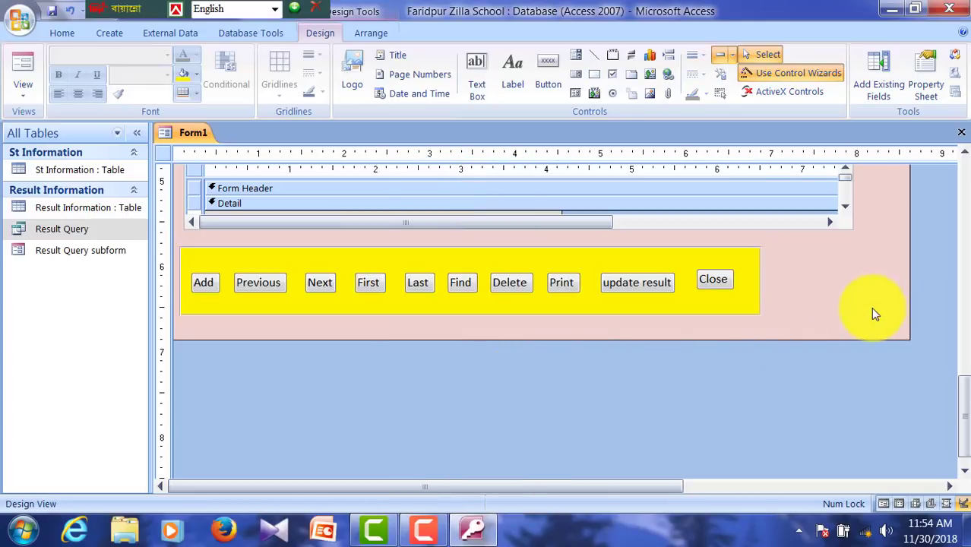
scroll(871, 307, "up", 5)
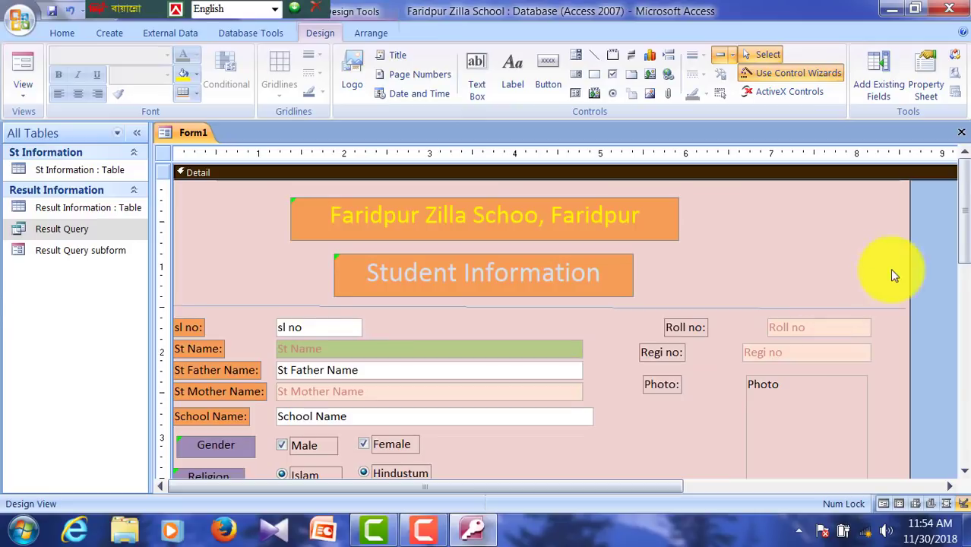
Close Form1, saving it as 'Student information and results sheet', and select it in the navigation pane
left_click(961, 132)
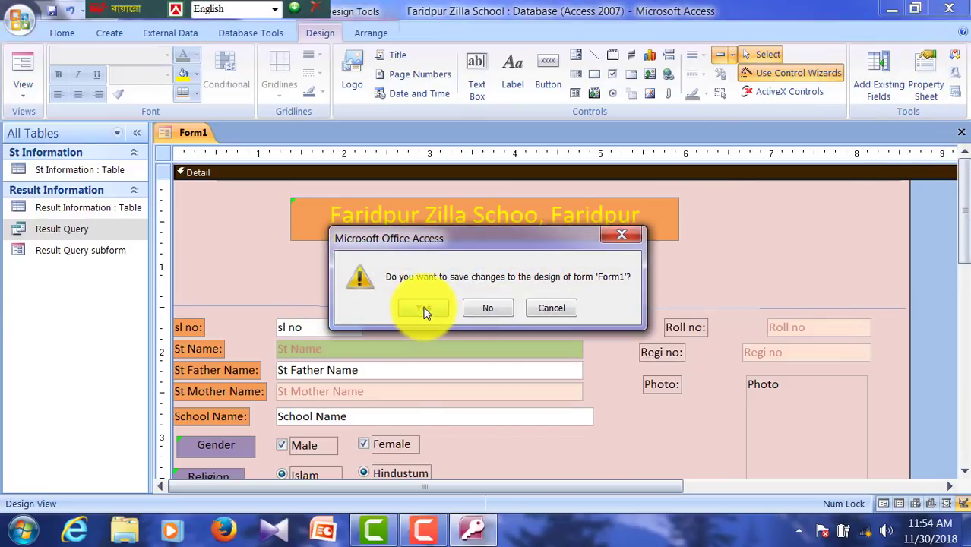
left_click(424, 307)
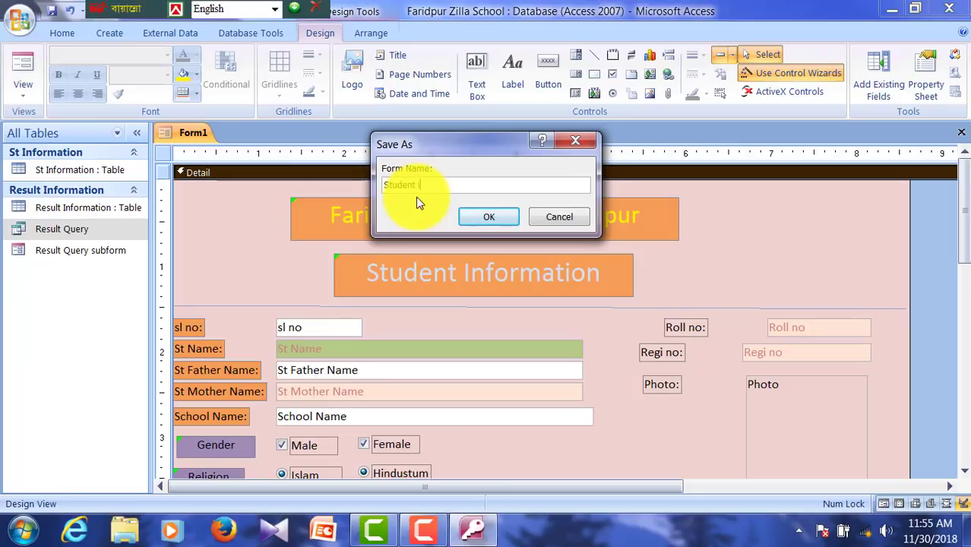
type("formation and result")
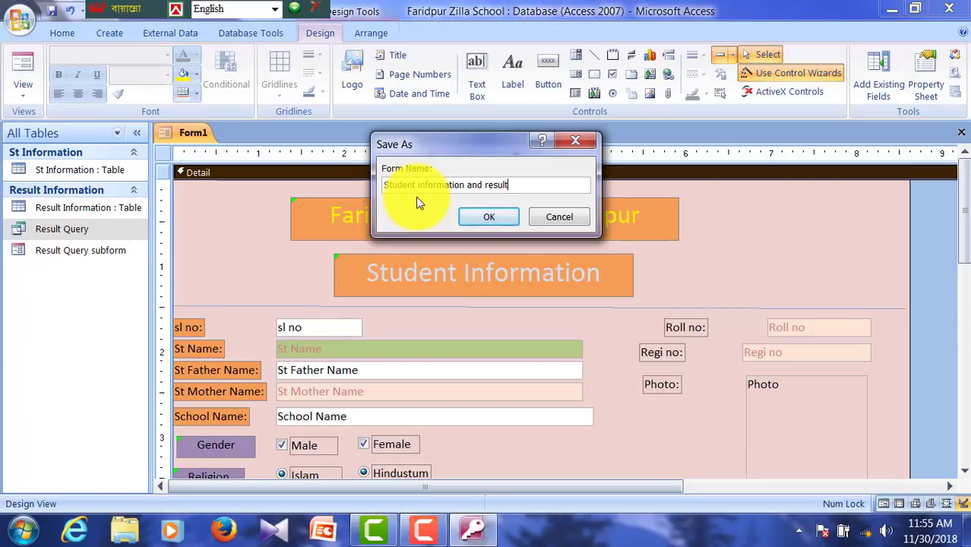
type("s shh")
type("et")
left_click(467, 218)
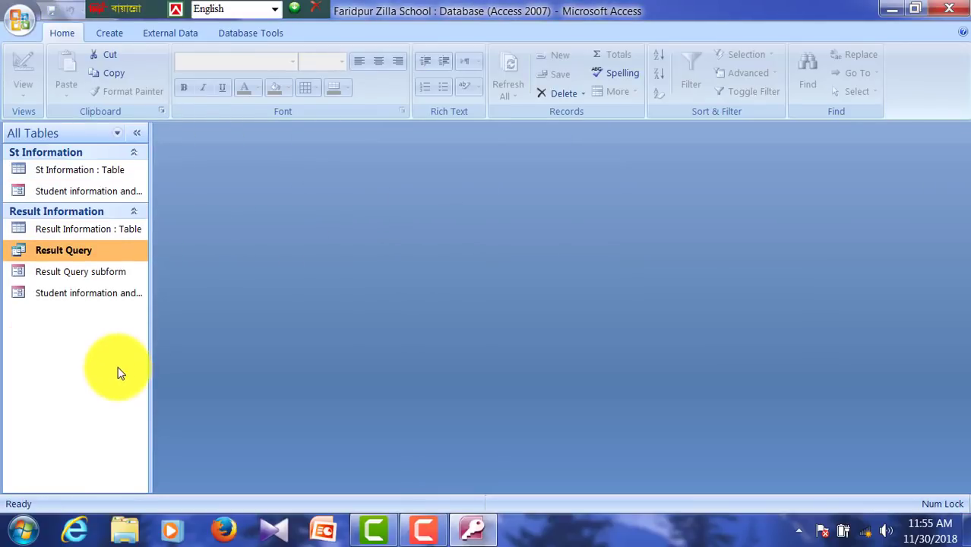
left_click(94, 195)
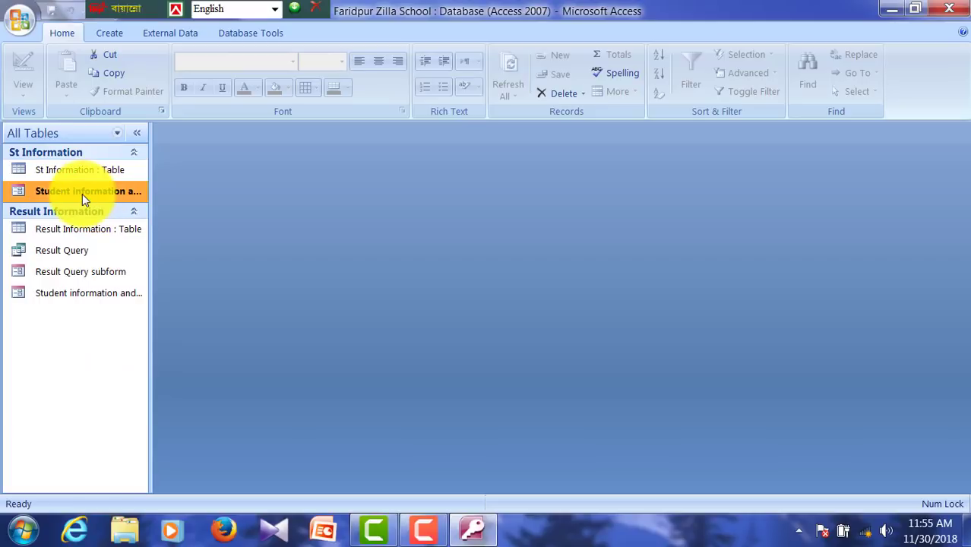
double_click(102, 197)
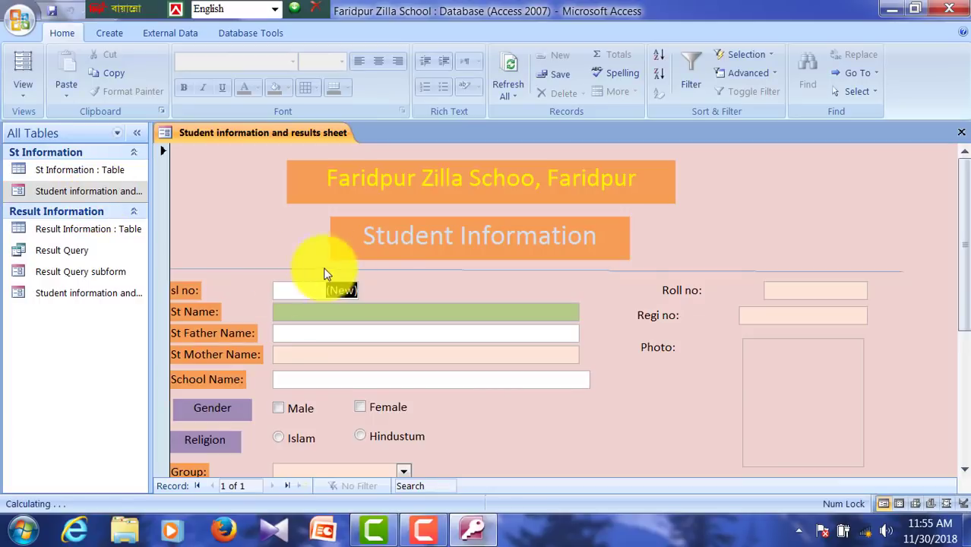
scroll(674, 327, "down", 3)
scroll(667, 326, "up", 3)
scroll(889, 222, "down", 3)
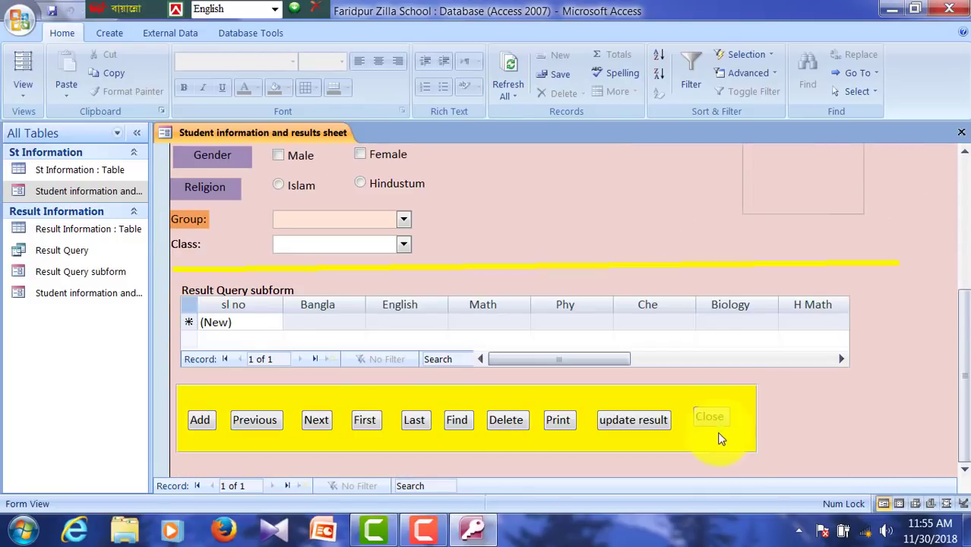
scroll(788, 410, "up", 3)
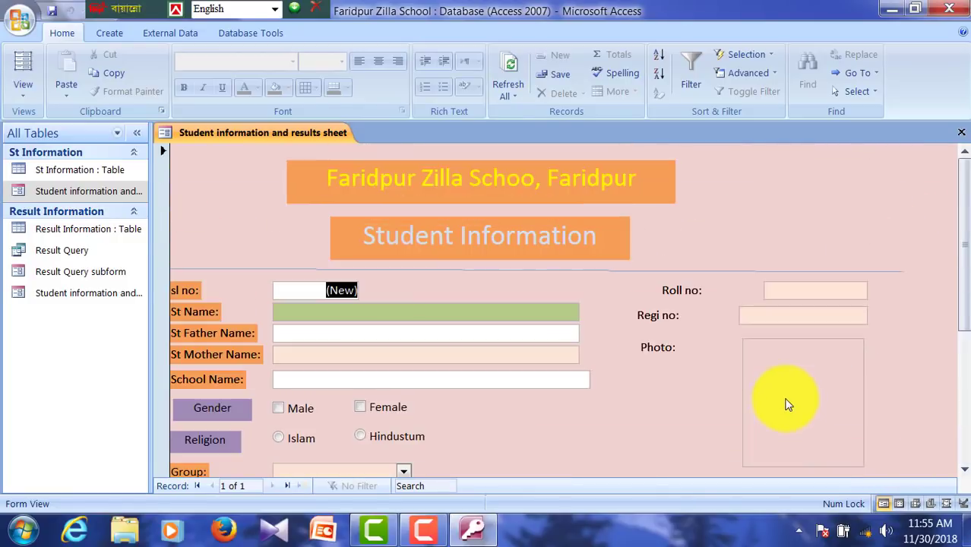
right_click(755, 190)
left_click(798, 242)
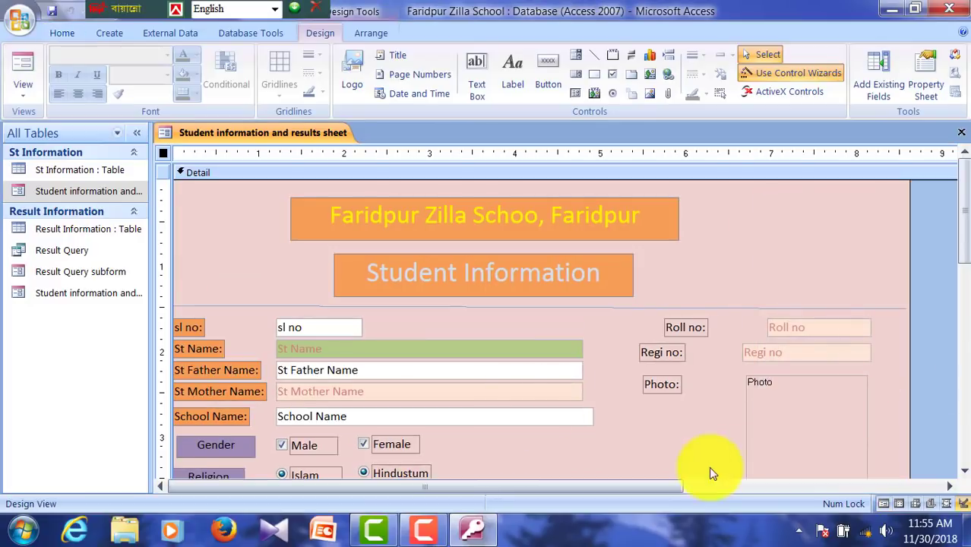
left_click_drag(678, 485, 862, 471)
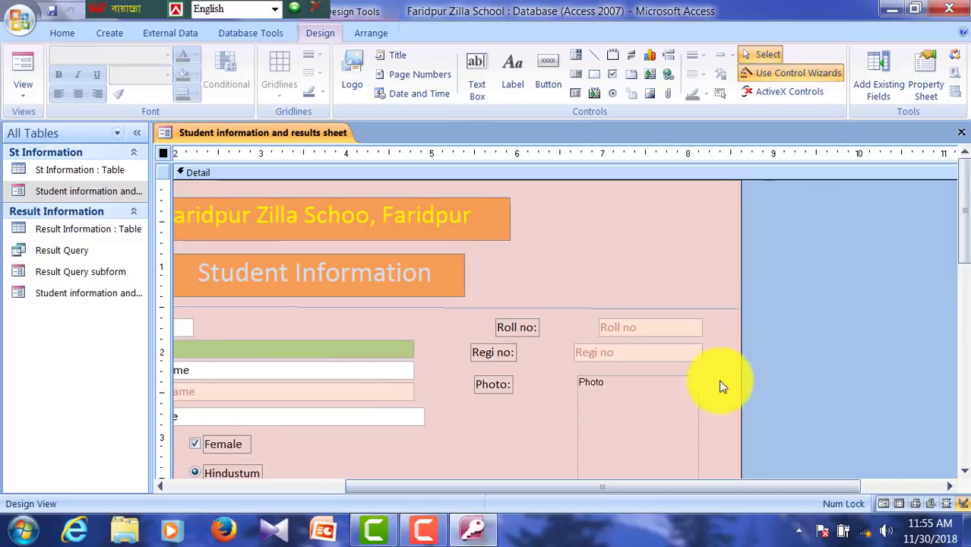
scroll(793, 284, "down", 3)
left_click(741, 319)
left_click_drag(741, 319, 713, 313)
scroll(666, 375, "down", 6)
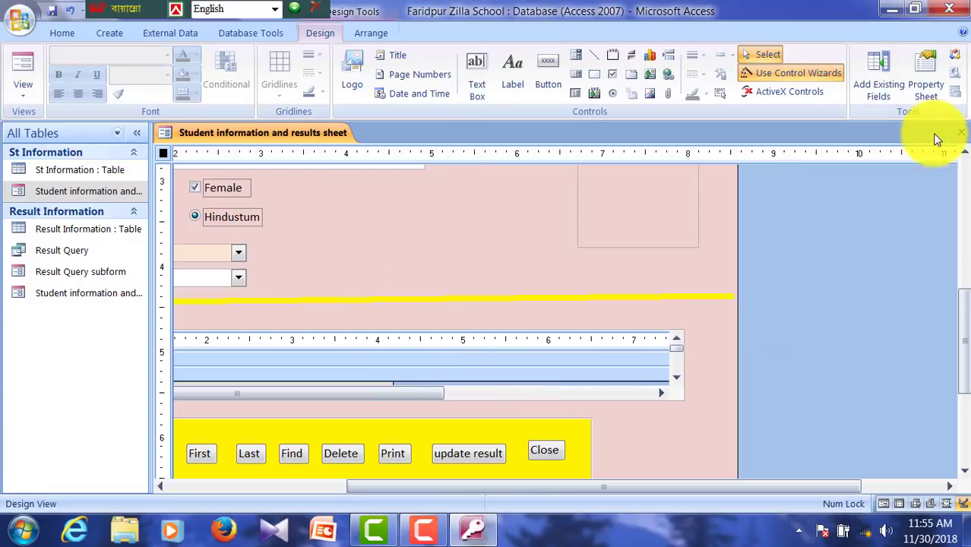
left_click(961, 133)
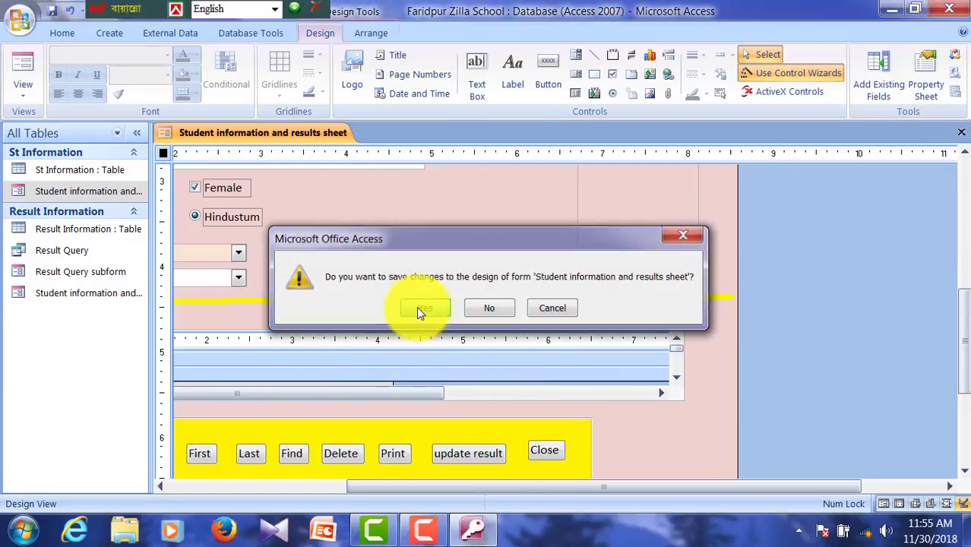
left_click(417, 307)
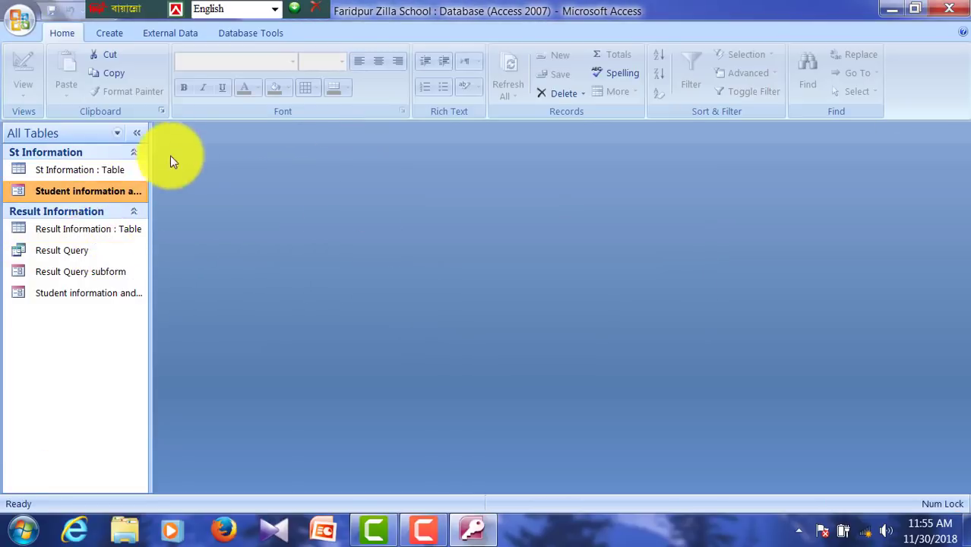
Rename the form's navigation-pane entry to 'Student inf and Result Shet From'
right_click(73, 196)
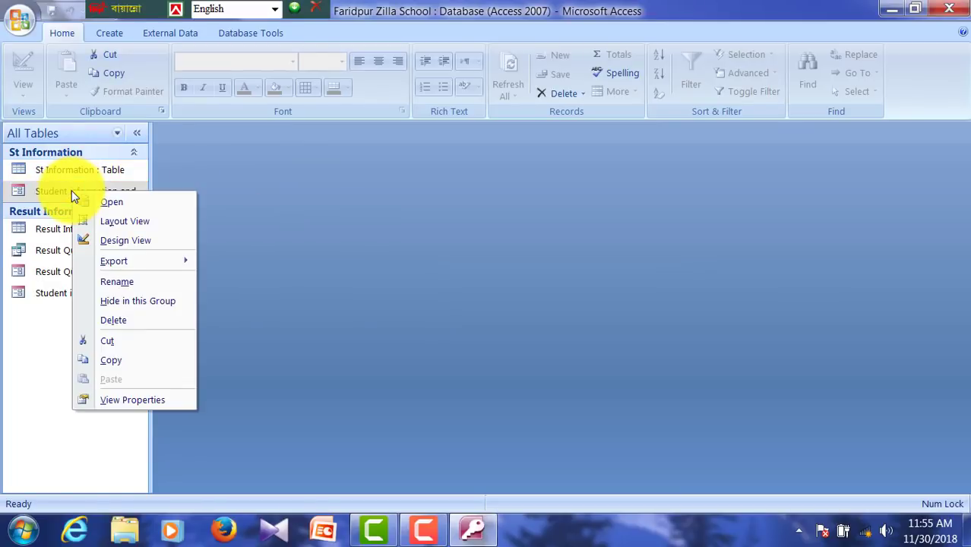
left_click(122, 282)
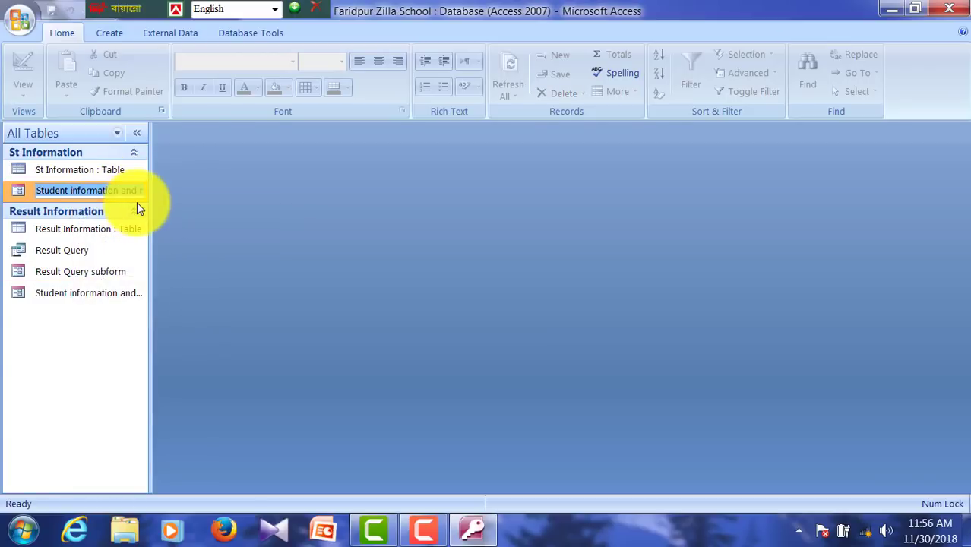
type("Student inf")
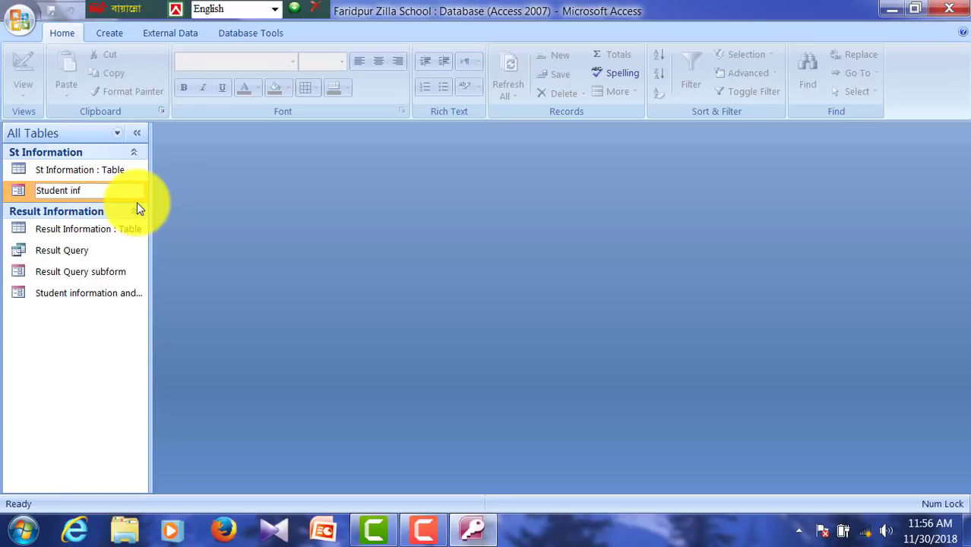
type("and Result Shet From")
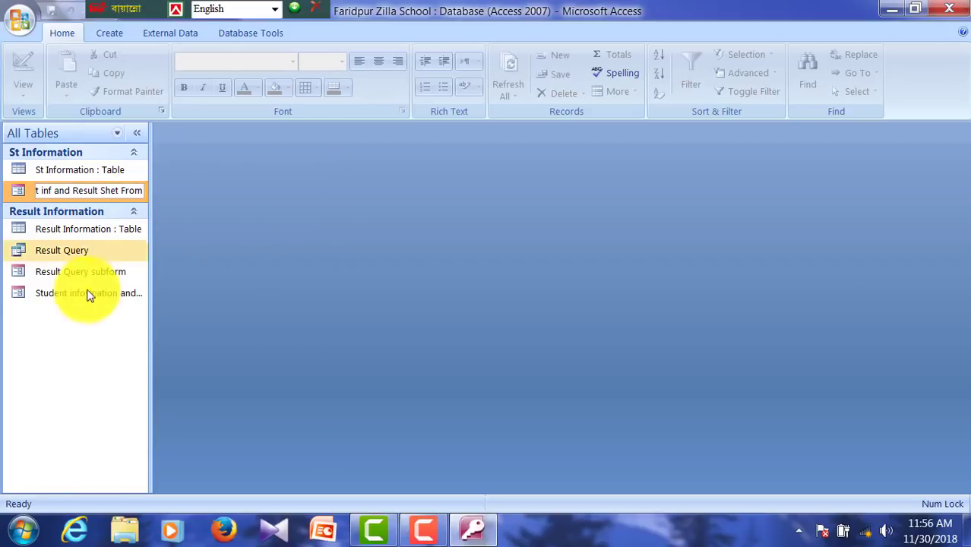
key("Return")
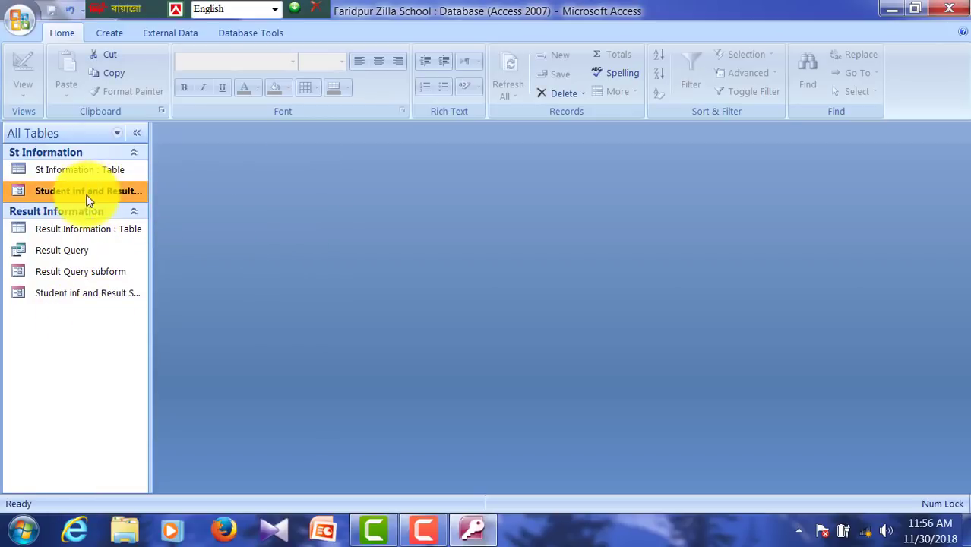
Open the renamed student form, test typing in St Name, then switch to Design View
double_click(86, 197)
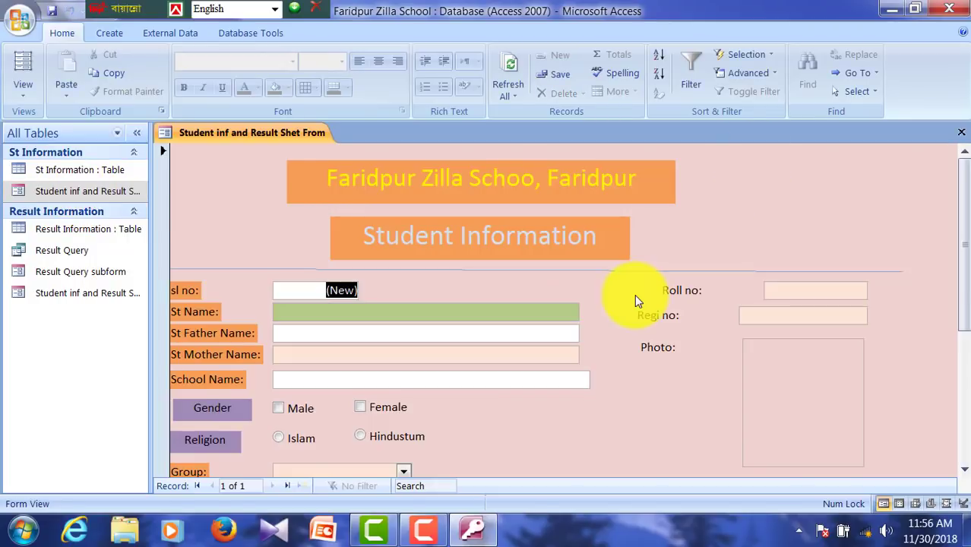
scroll(634, 294, "down", 2)
left_click(373, 232)
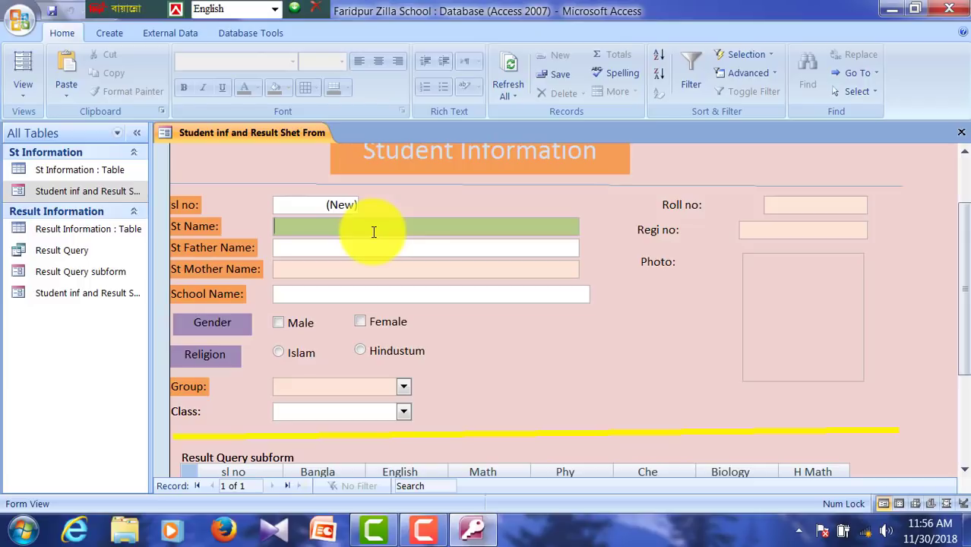
type("M")
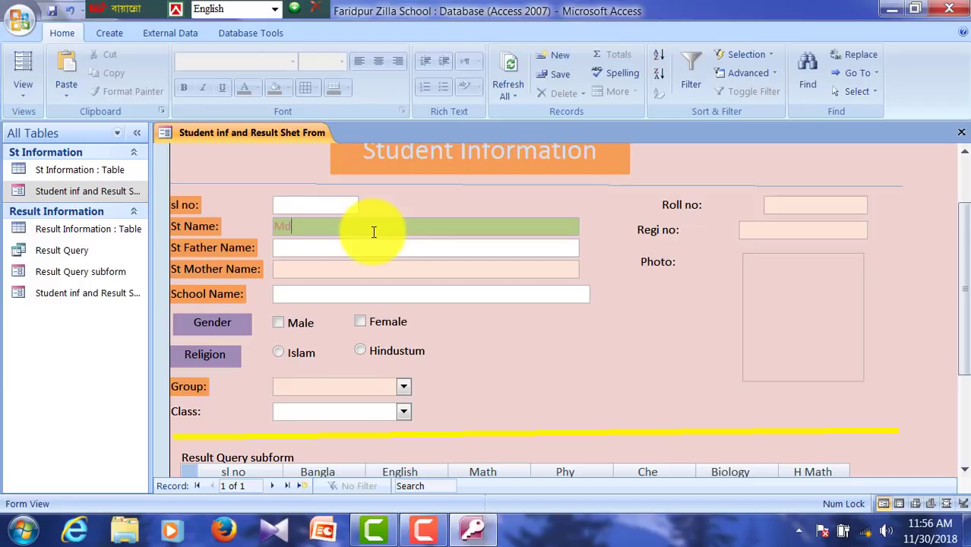
key("BackSpace")
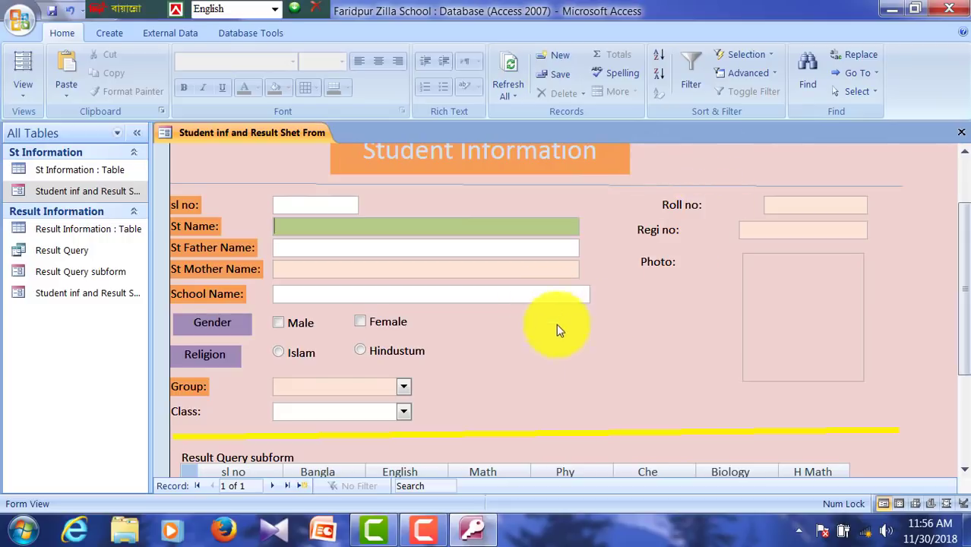
right_click(529, 353)
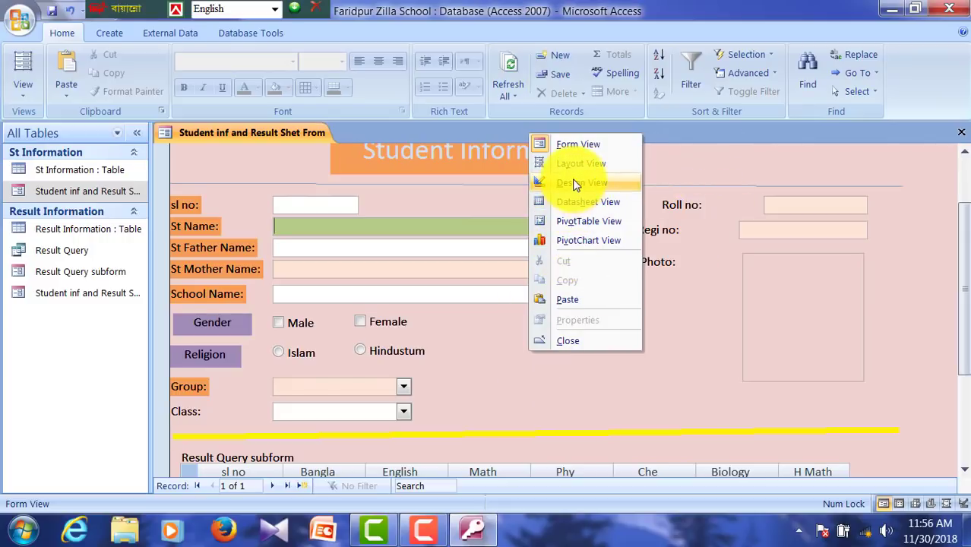
left_click(575, 183)
Set the three name text boxes' font colour to Automatic, then save and close the form
left_click(384, 349)
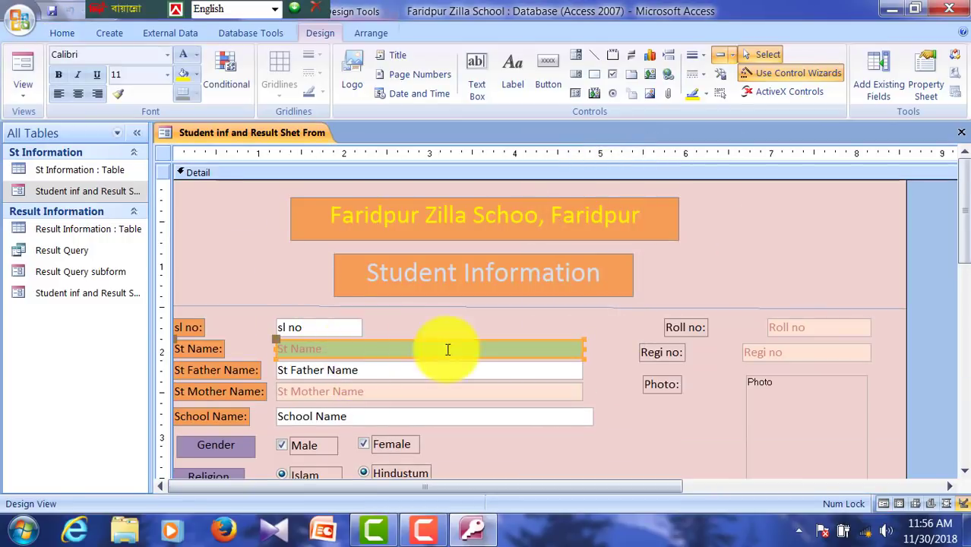
left_click_drag(618, 346, 477, 406)
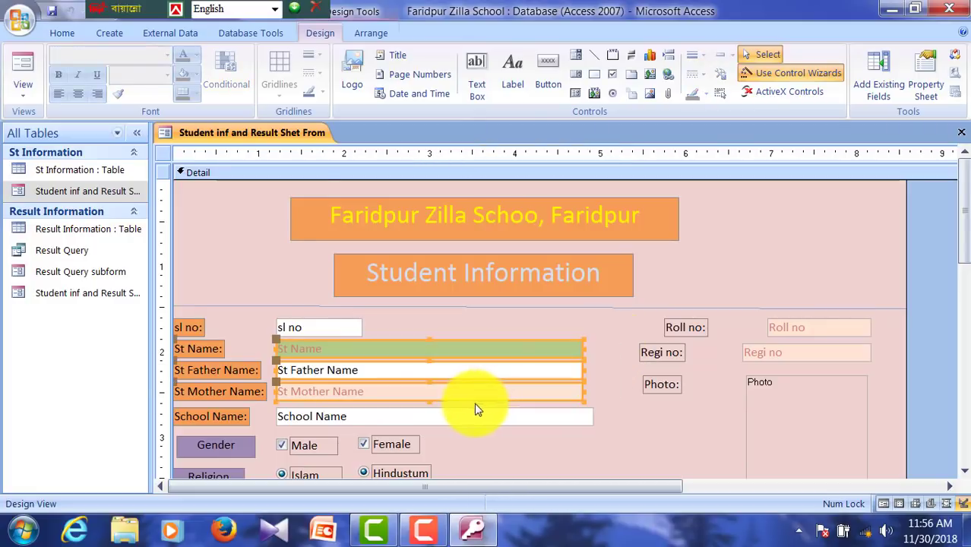
left_click(204, 59)
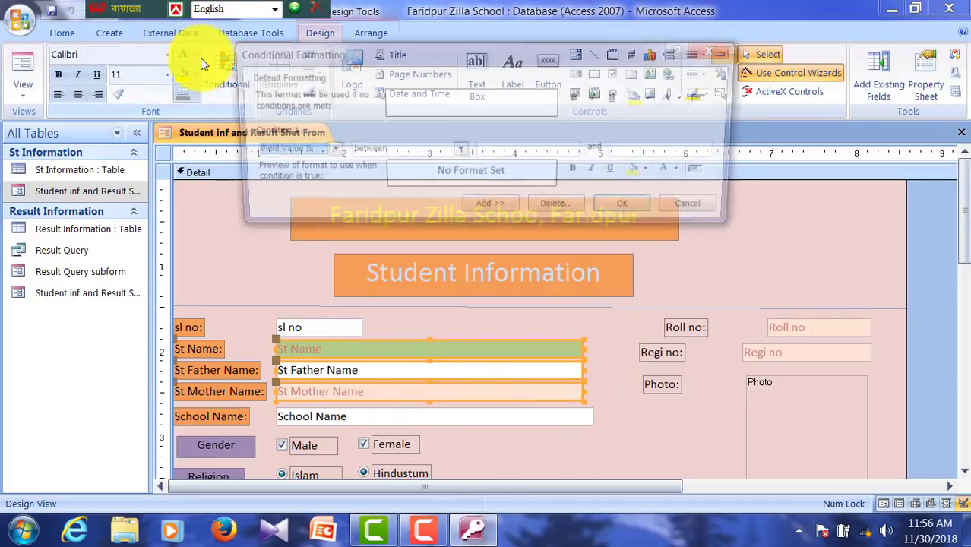
left_click(704, 209)
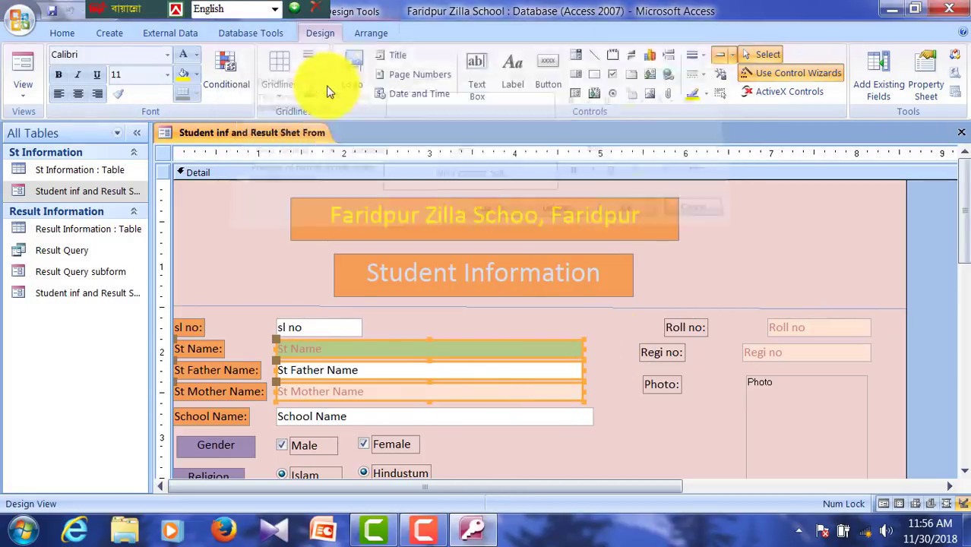
left_click(195, 54)
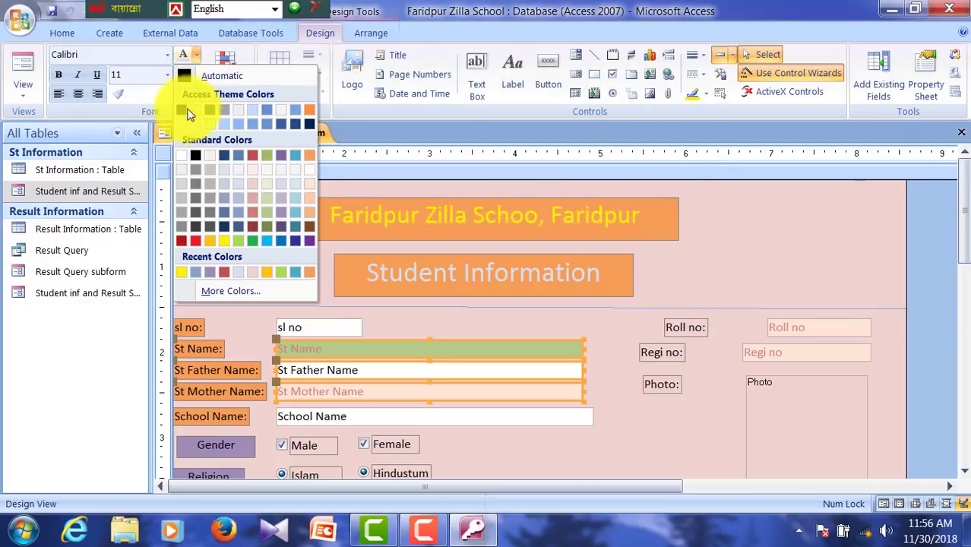
left_click(201, 78)
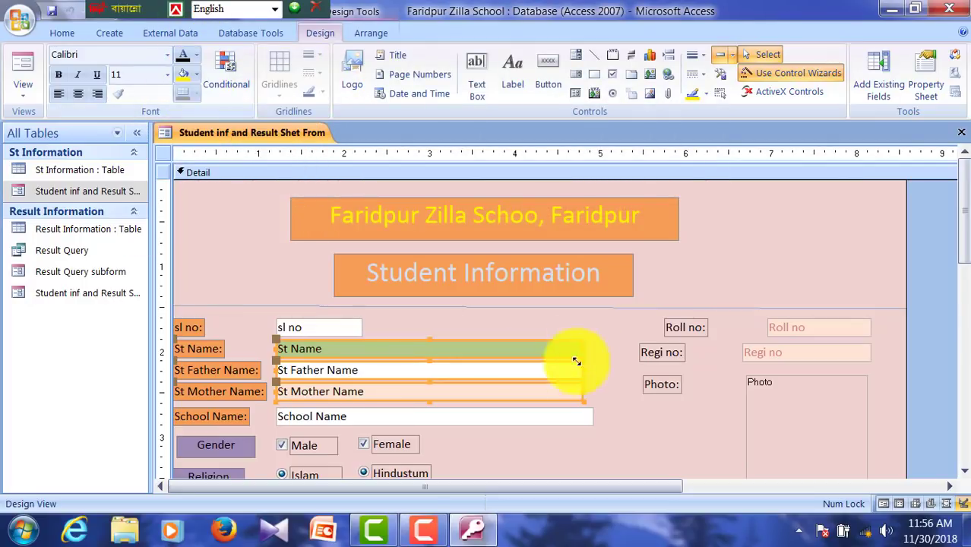
left_click(959, 137)
left_click(415, 304)
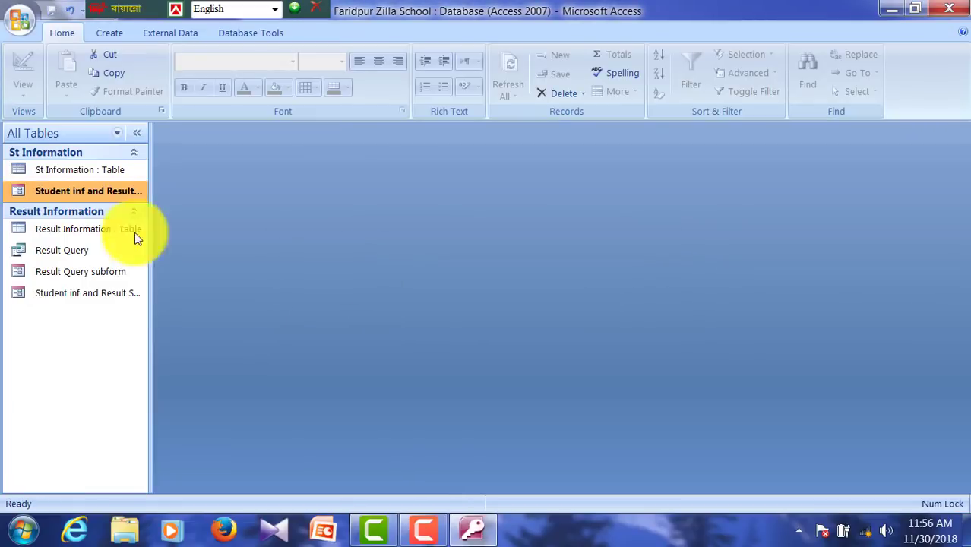
Open the student form and enter the student's, father's and mother's names
double_click(73, 199)
left_click(347, 312)
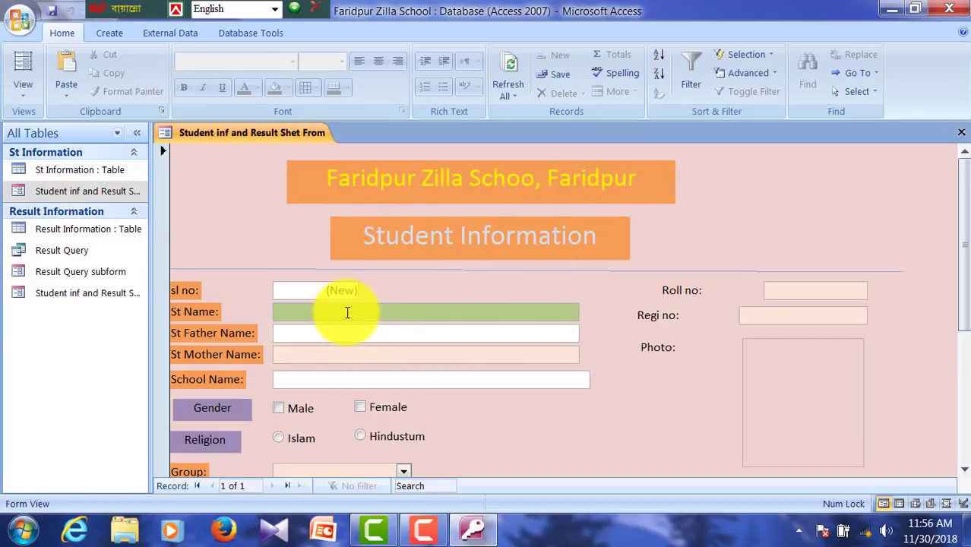
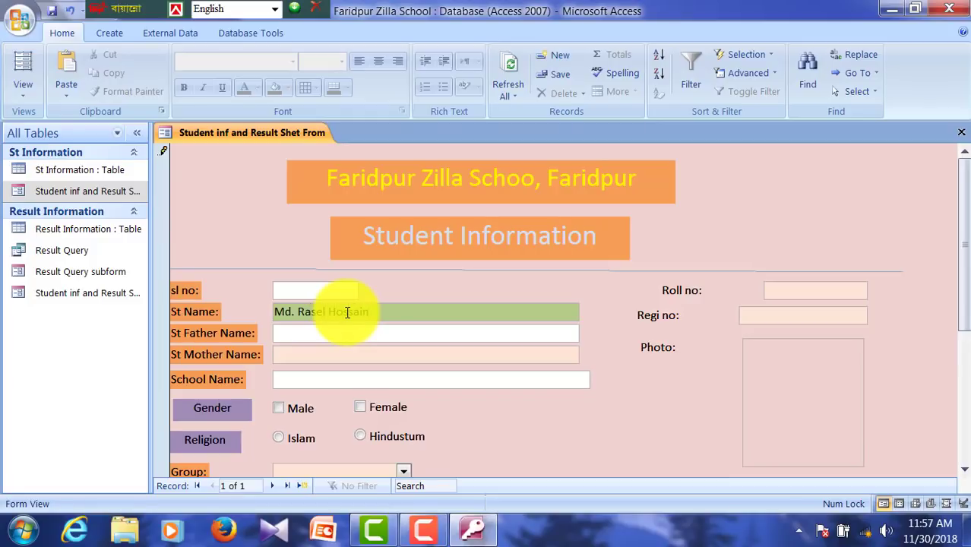
key("Tab")
key("Tab")
Fill in the roll number, school Fulsuti High School, group Science and class SSC
key("Tab")
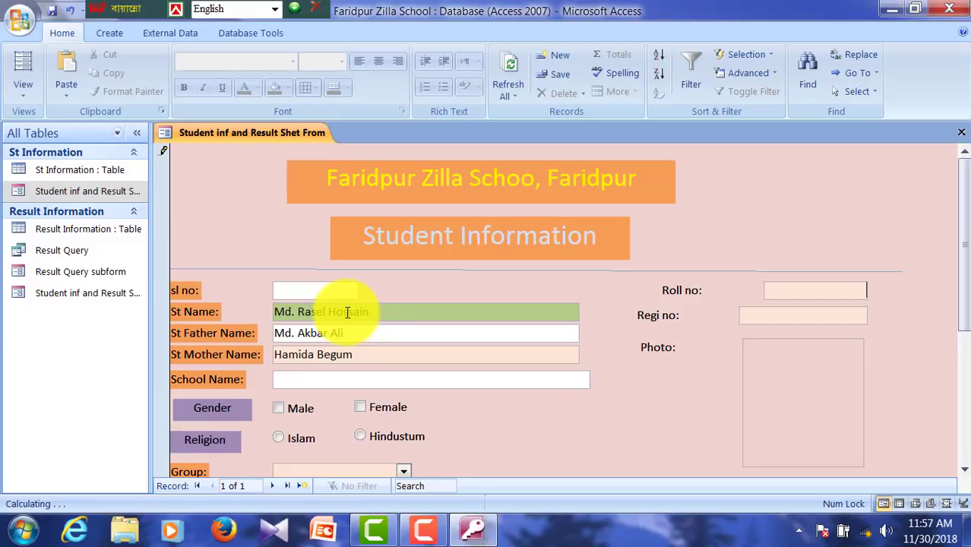
key("Tab")
type("Fu")
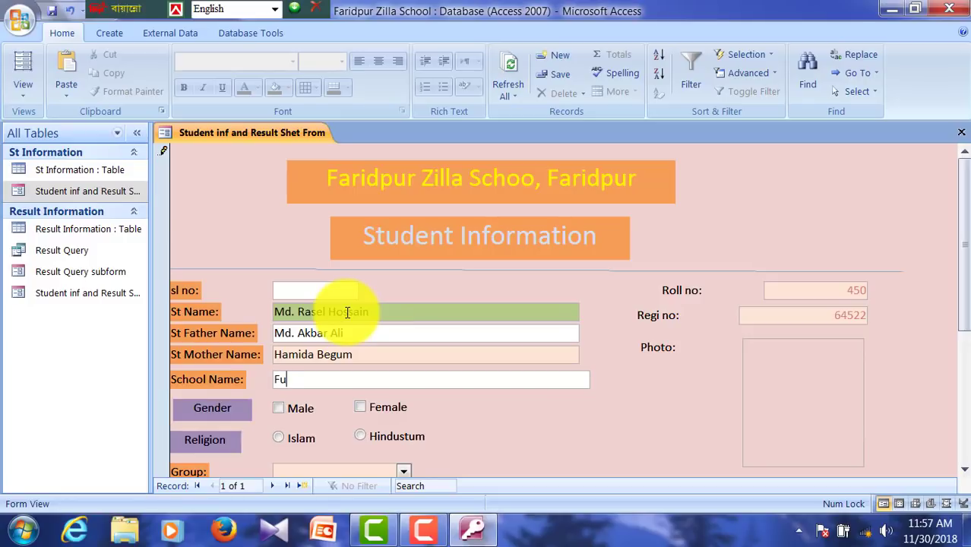
type("lsuti High School")
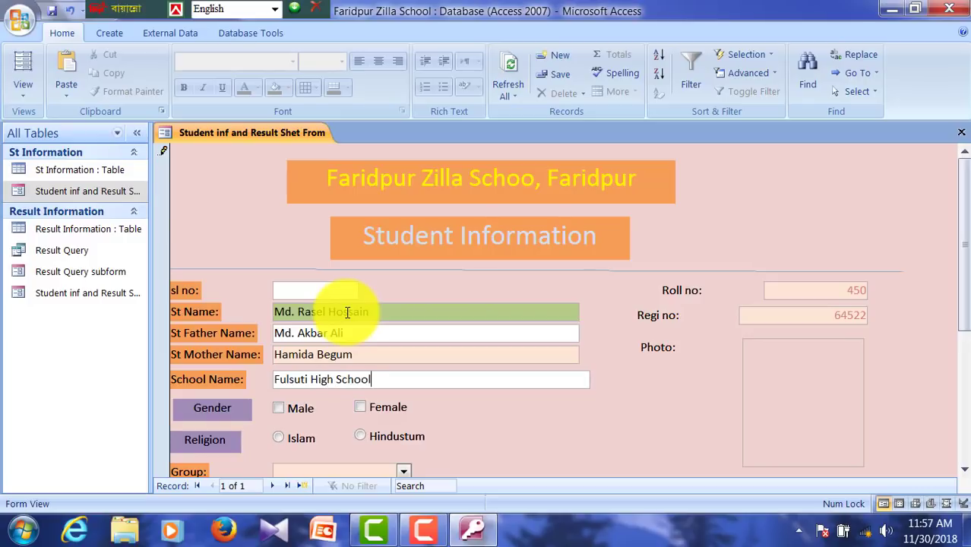
key("Tab")
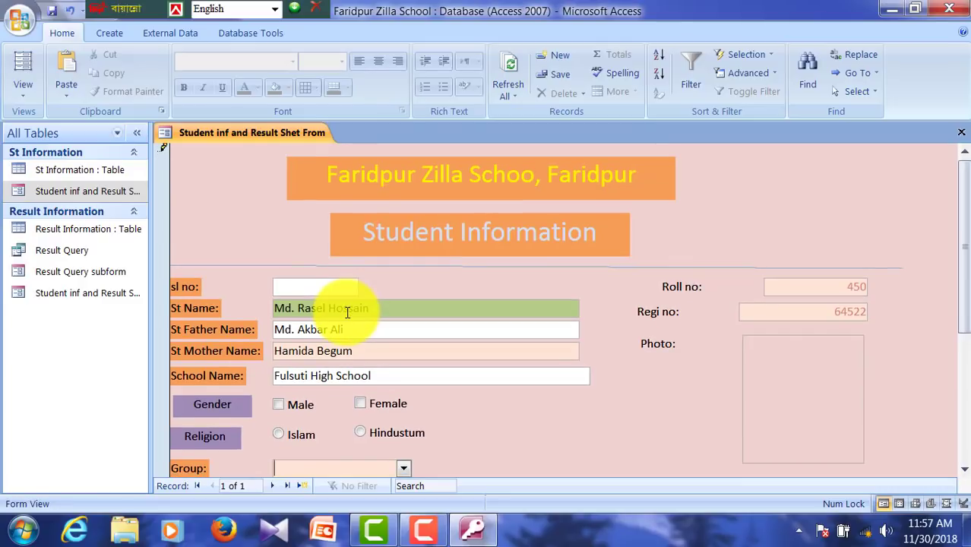
type("s")
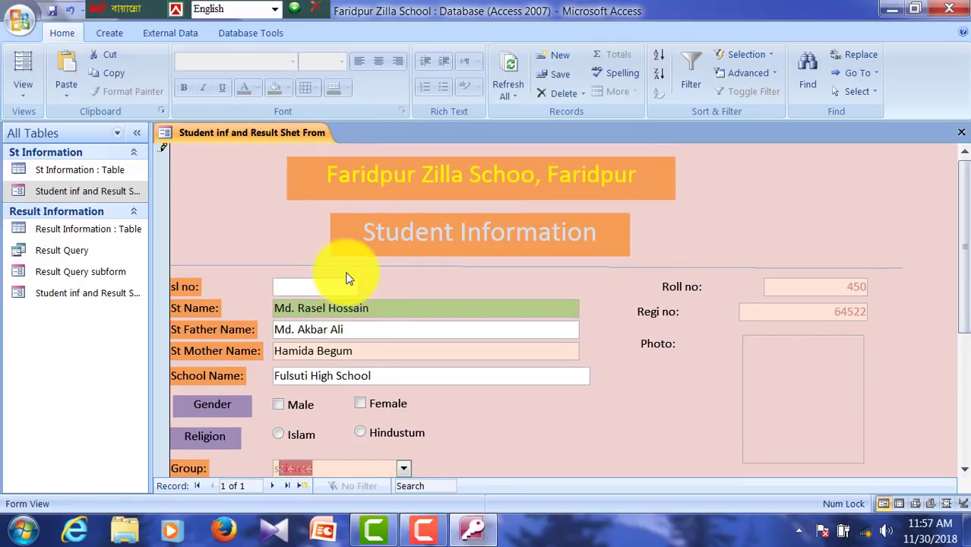
scroll(370, 223, "down", 3)
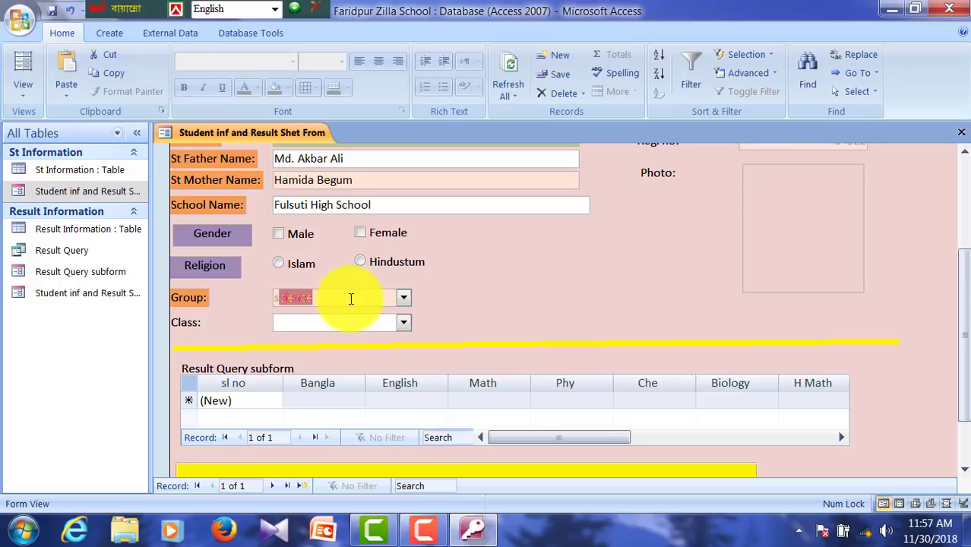
left_click(531, 279)
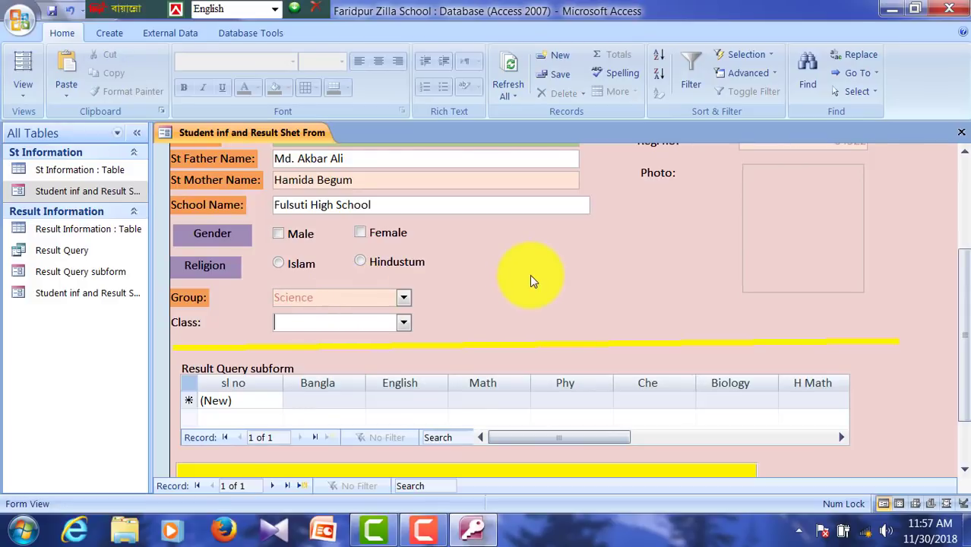
type("ssc")
key("Tab")
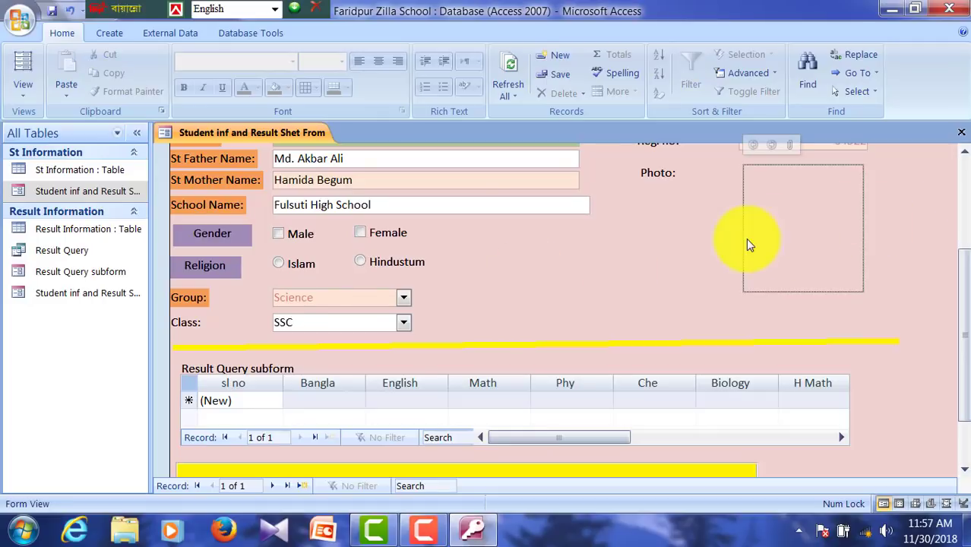
Attach the Lighthouse sample picture as the student's photo
left_click(788, 146)
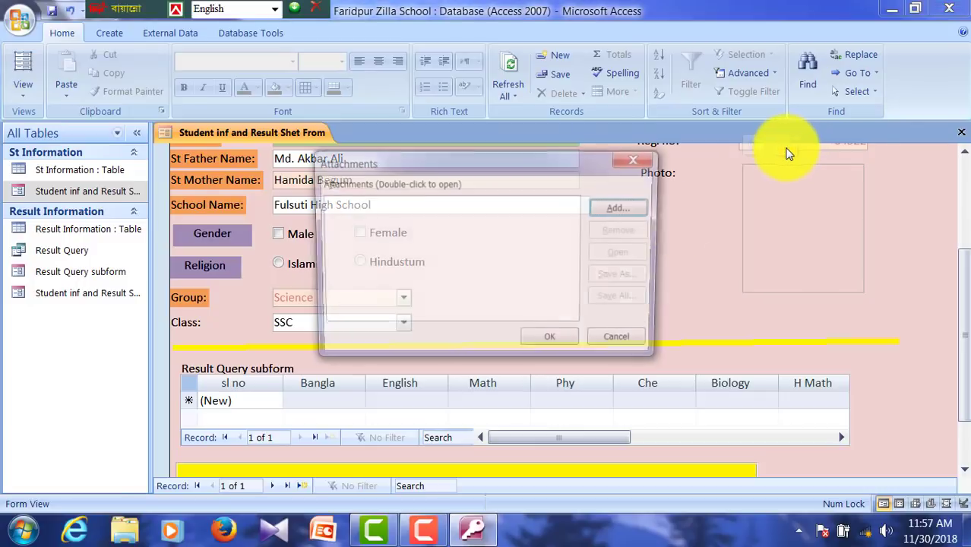
left_click(616, 206)
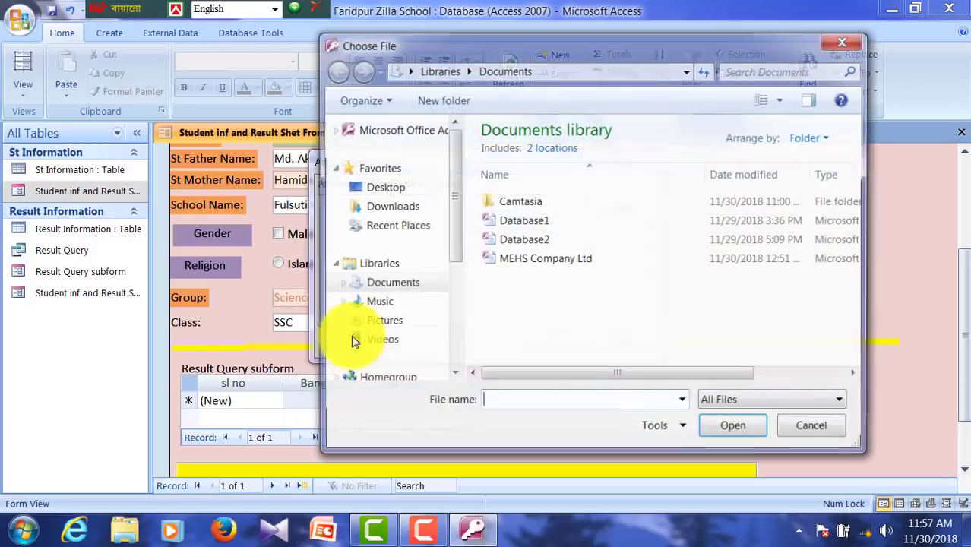
left_click(367, 322)
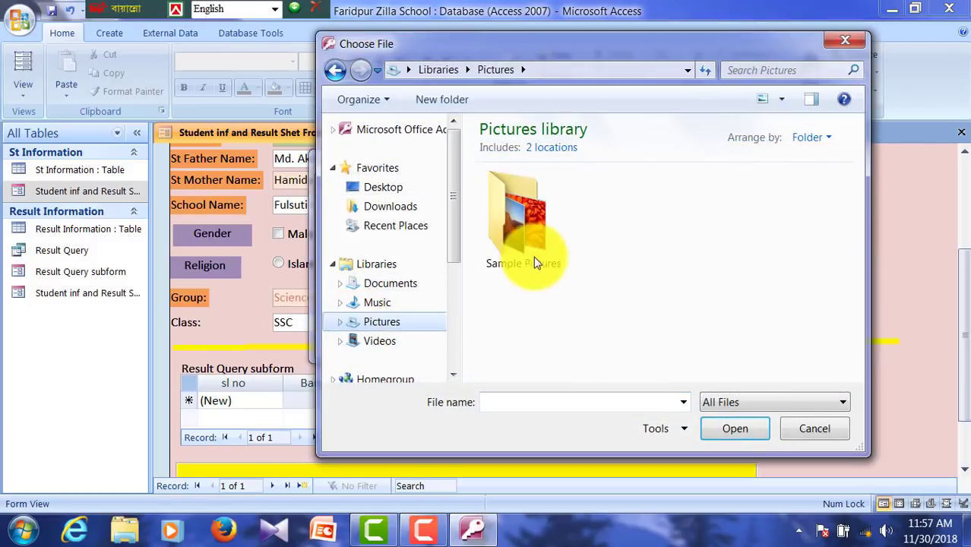
left_click(550, 270)
left_click(734, 430)
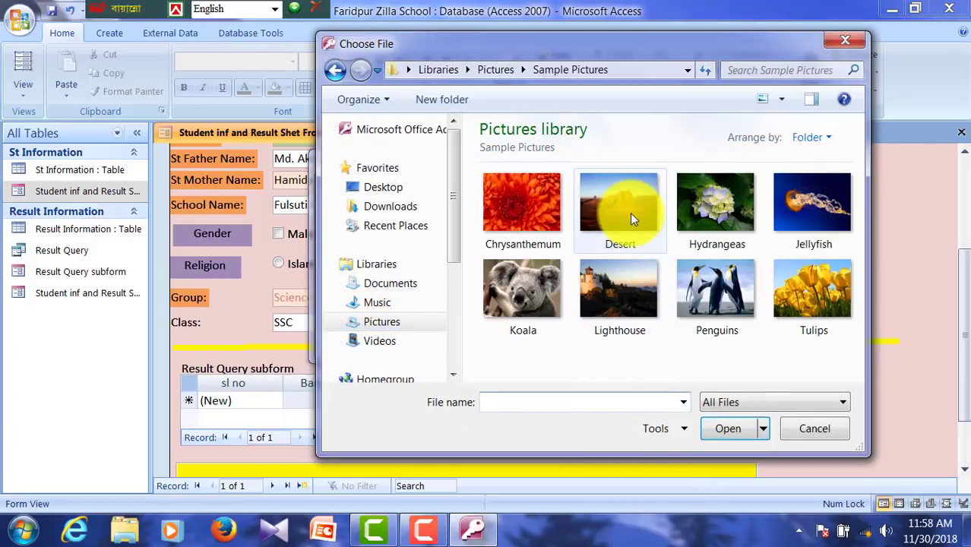
double_click(615, 285)
left_click(560, 348)
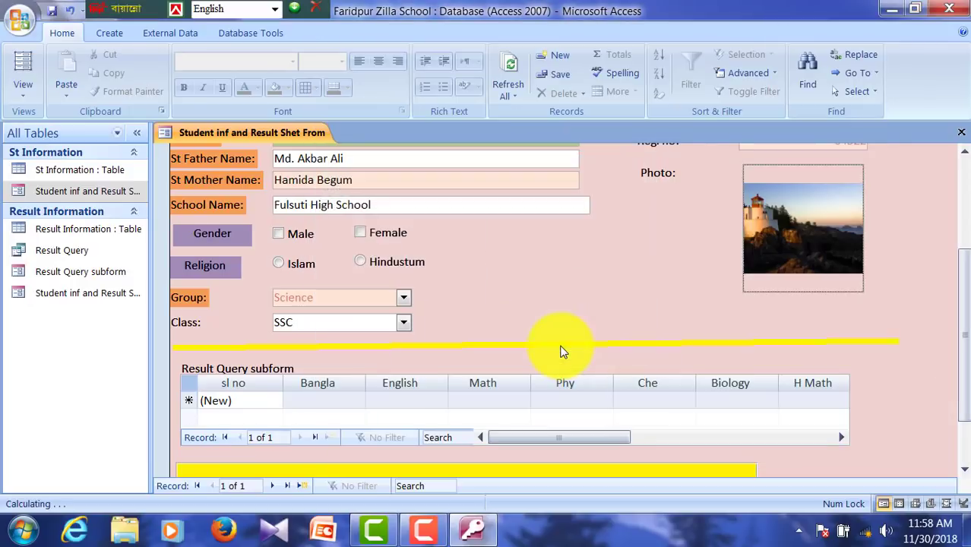
Mark the student as Male with religion Islam
key("Tab")
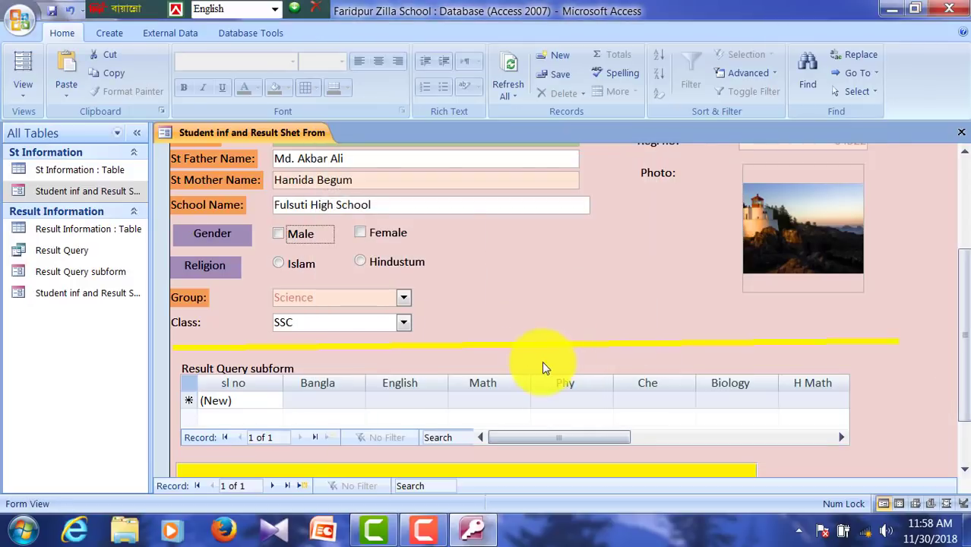
scroll(544, 364, "up", 3)
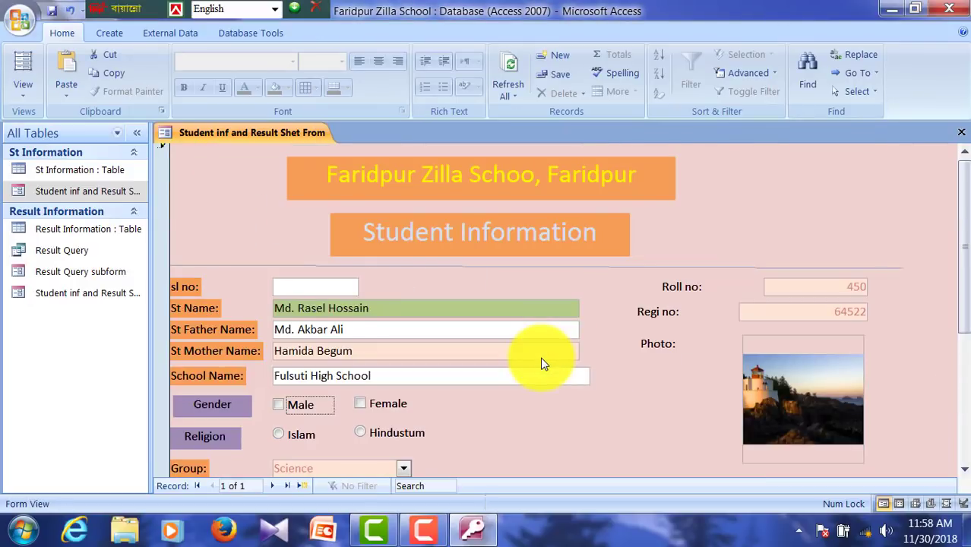
scroll(544, 364, "down", 3)
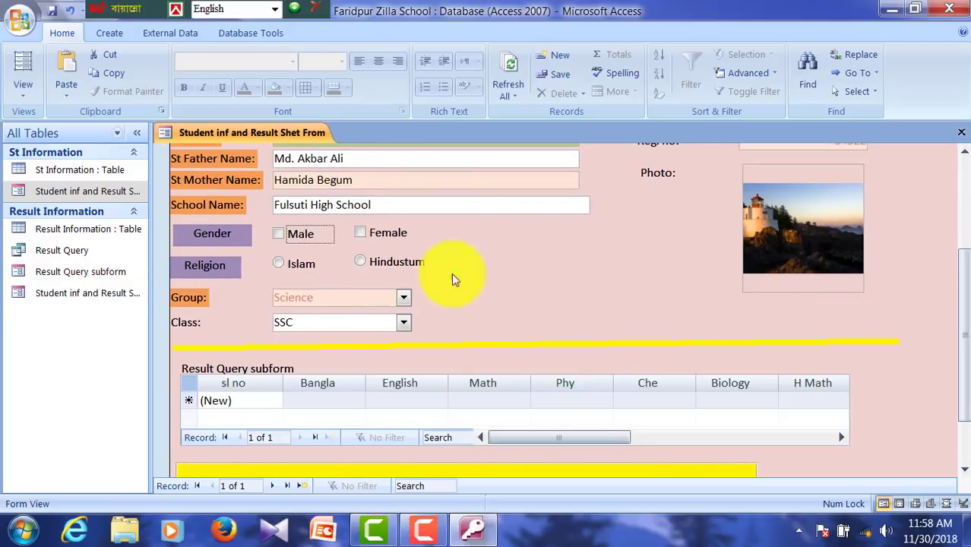
left_click(785, 234)
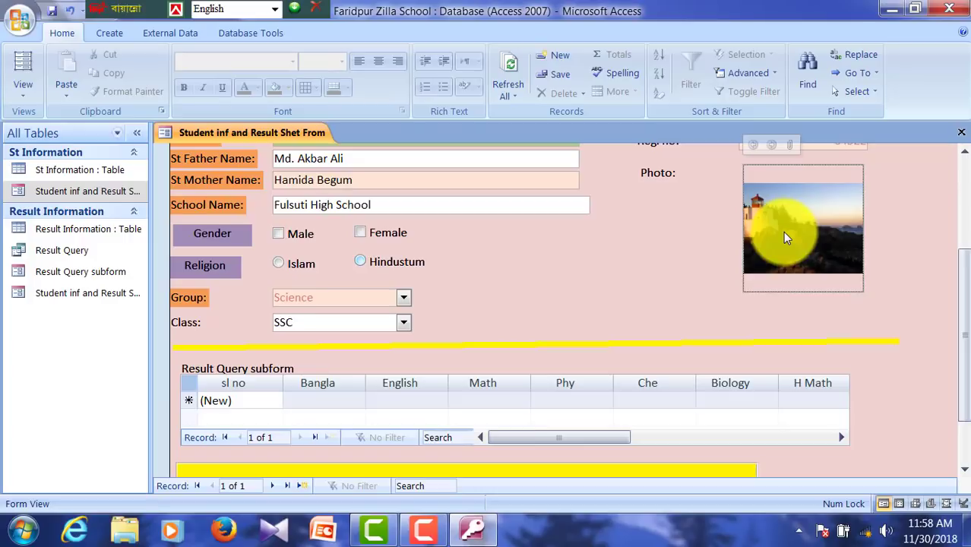
key("Tab")
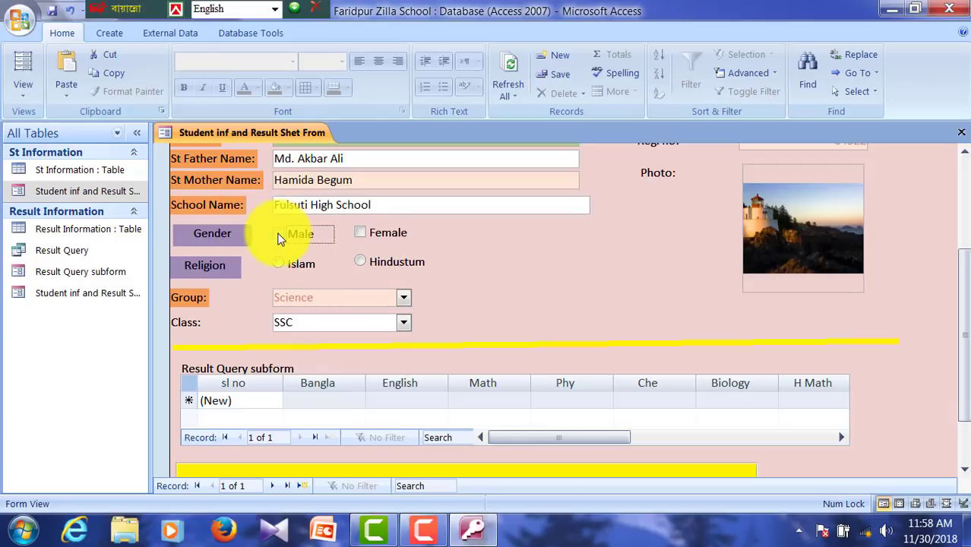
left_click(279, 235)
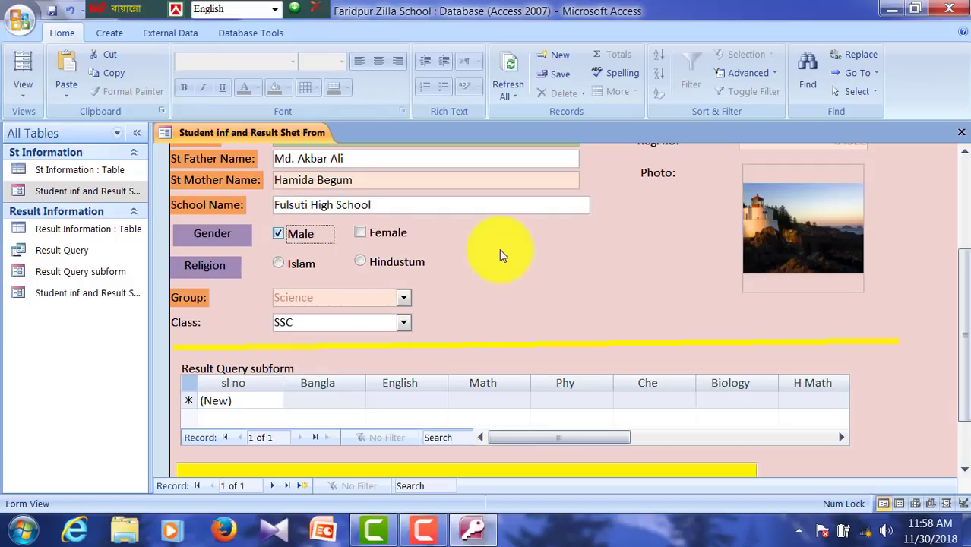
key("Tab")
key("Tab")
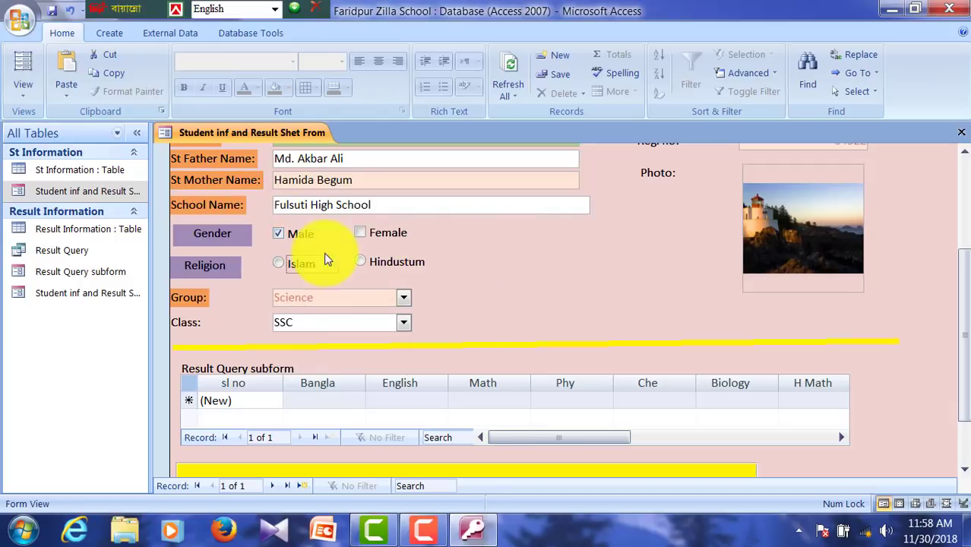
left_click(280, 266)
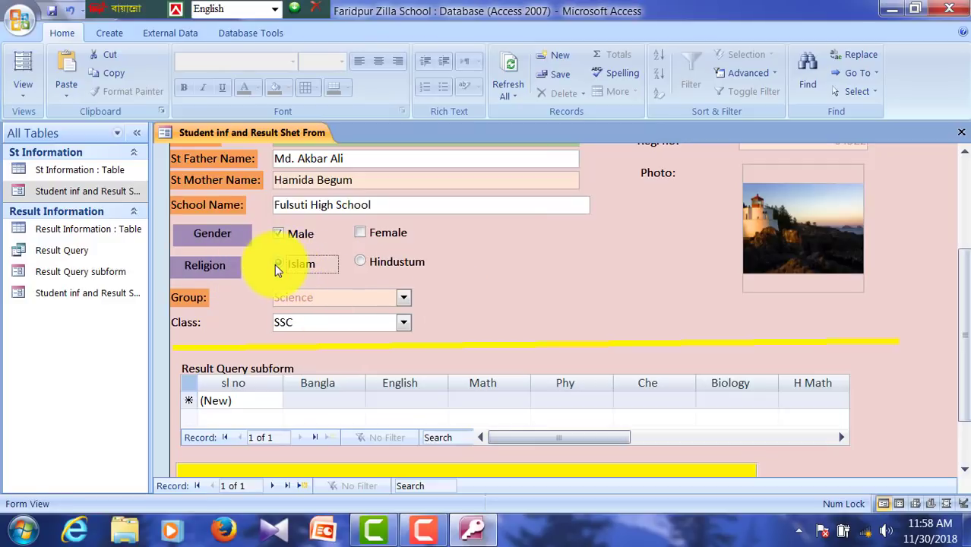
key("Tab")
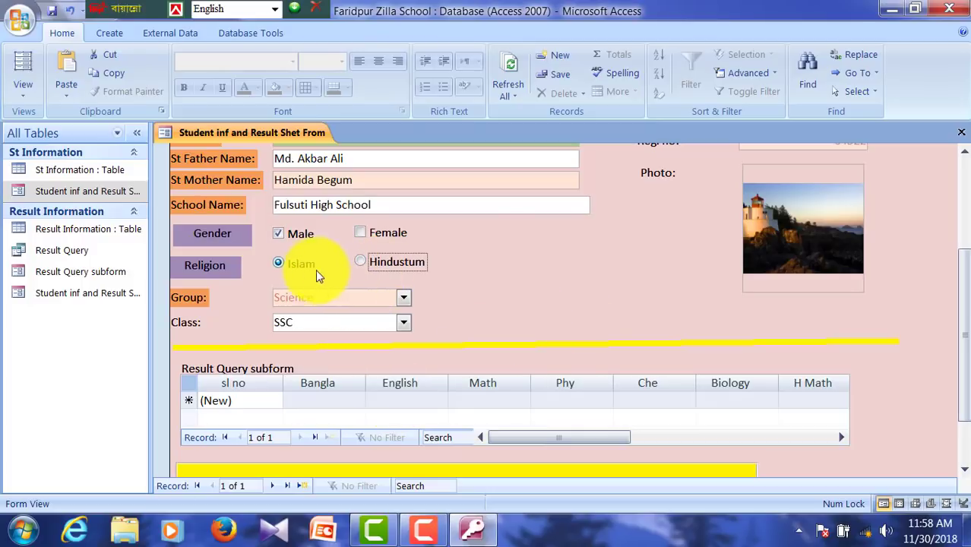
Narrow the sl no and Bangla columns of the results subform
left_click(300, 398)
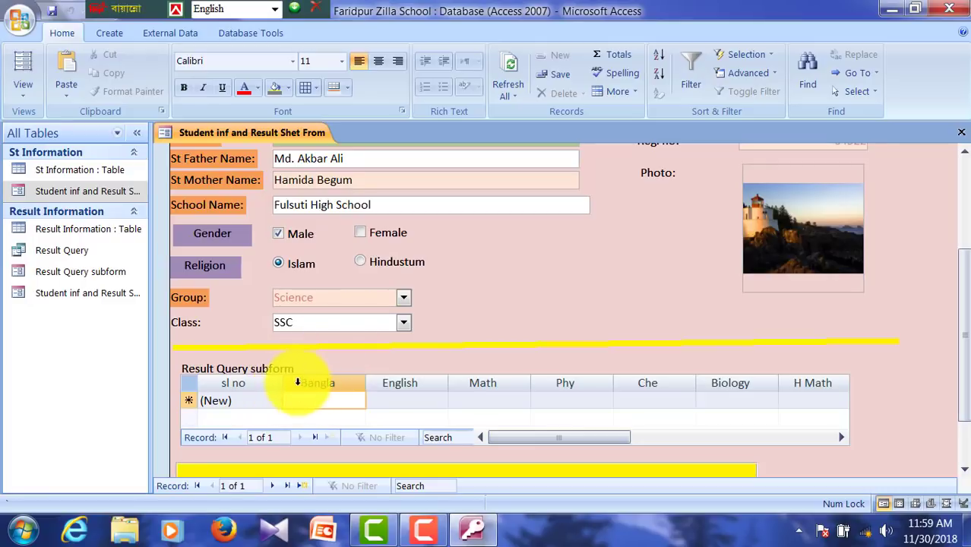
left_click_drag(283, 380, 249, 380)
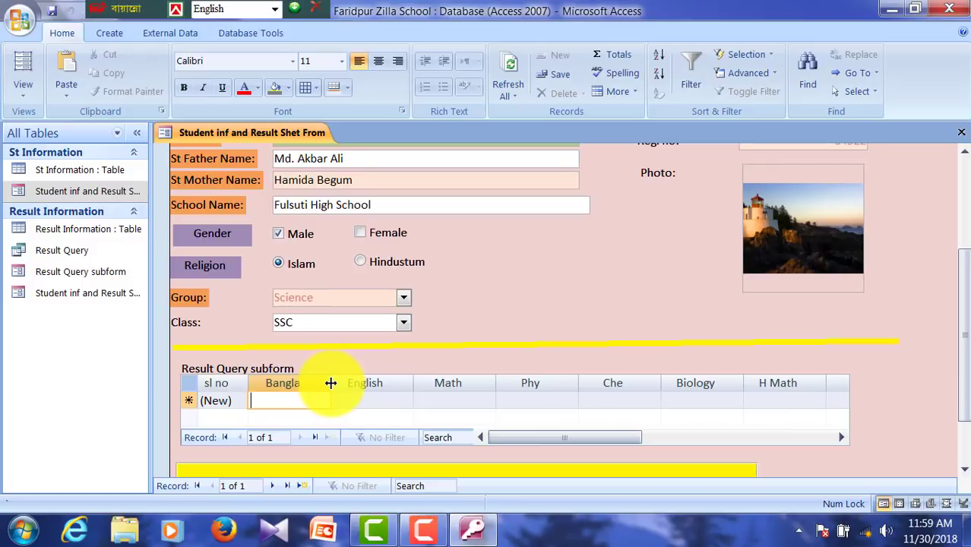
left_click_drag(322, 385, 307, 382)
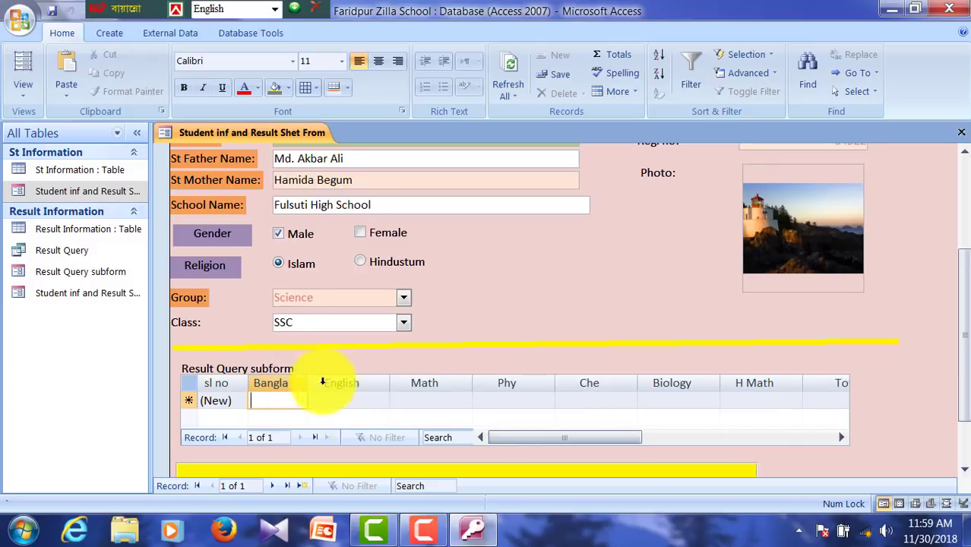
Narrow the English, Math, Phy, Che, Biology, H Math, Total and Average columns
left_click_drag(391, 382, 366, 382)
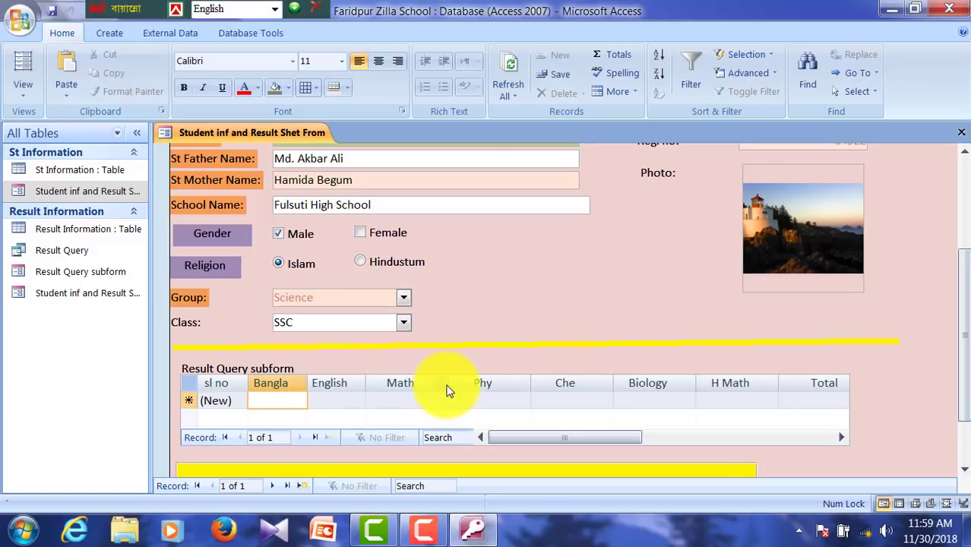
left_click_drag(450, 382, 406, 382)
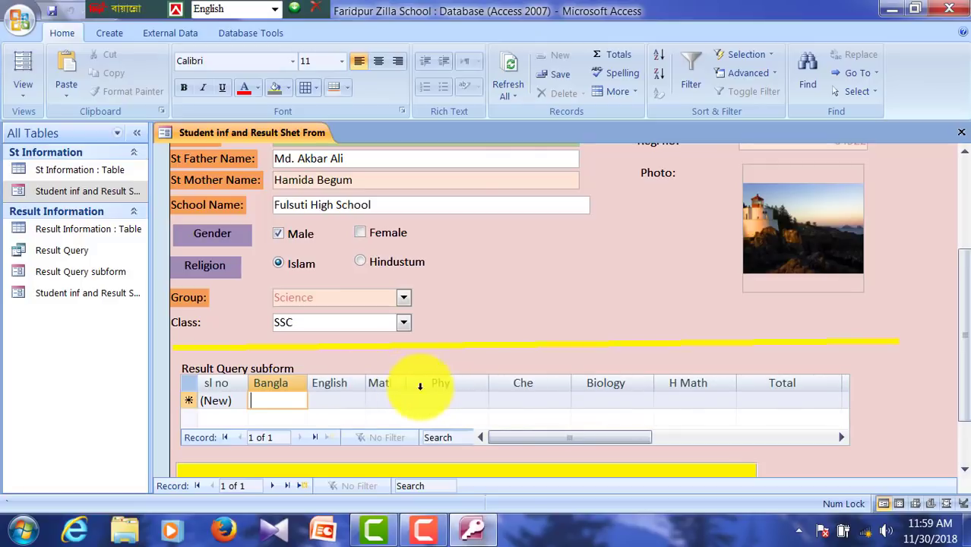
left_click_drag(493, 382, 448, 382)
left_click_drag(530, 383, 489, 382)
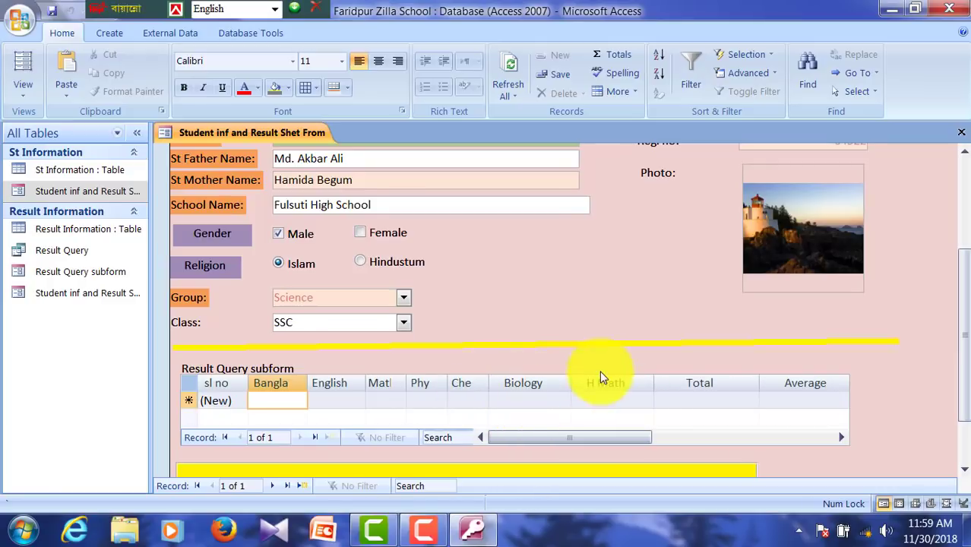
right_click(569, 385)
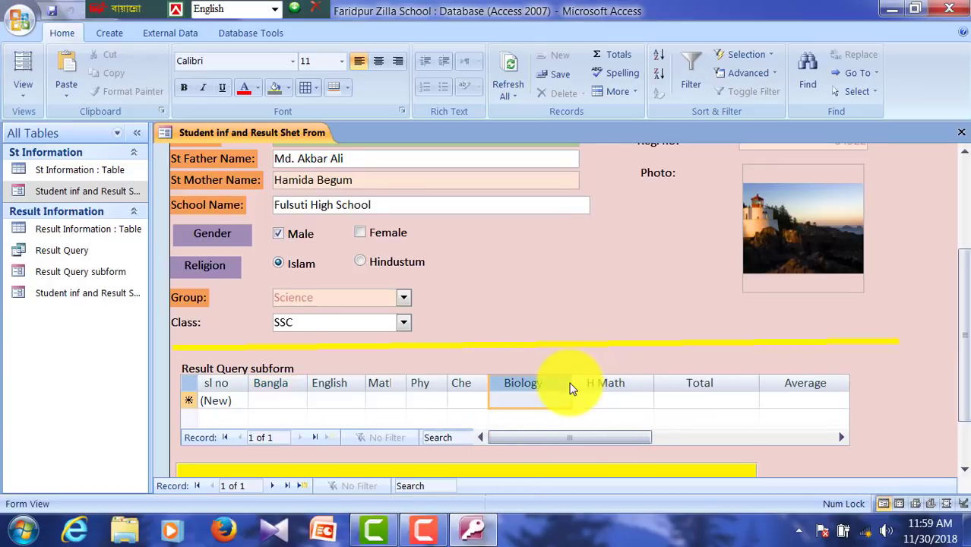
left_click(543, 320)
left_click_drag(573, 383, 537, 381)
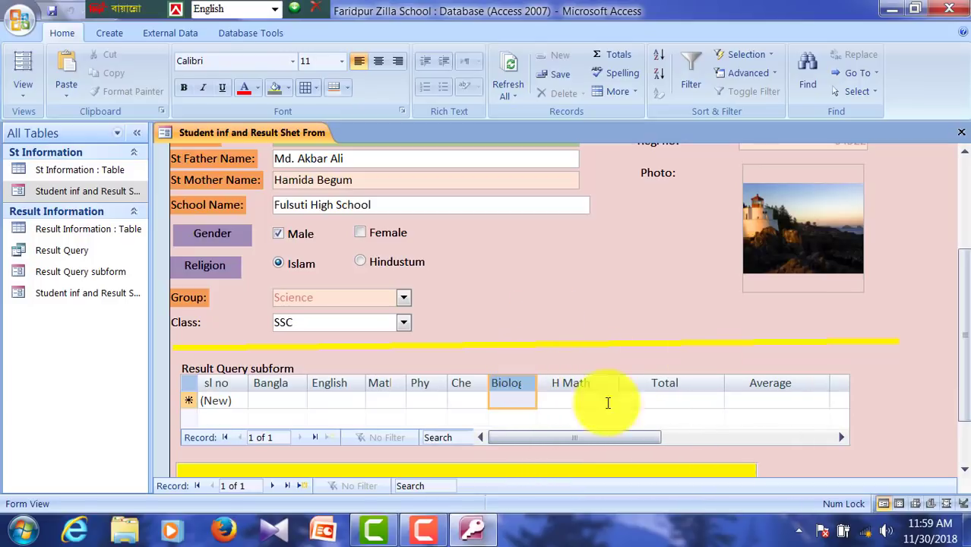
left_click_drag(623, 383, 595, 383)
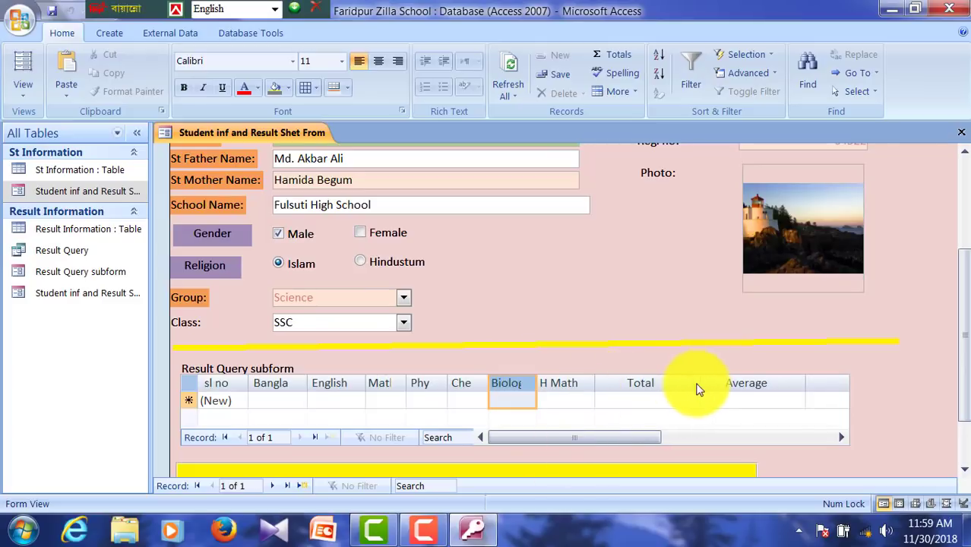
left_click_drag(698, 382, 646, 380)
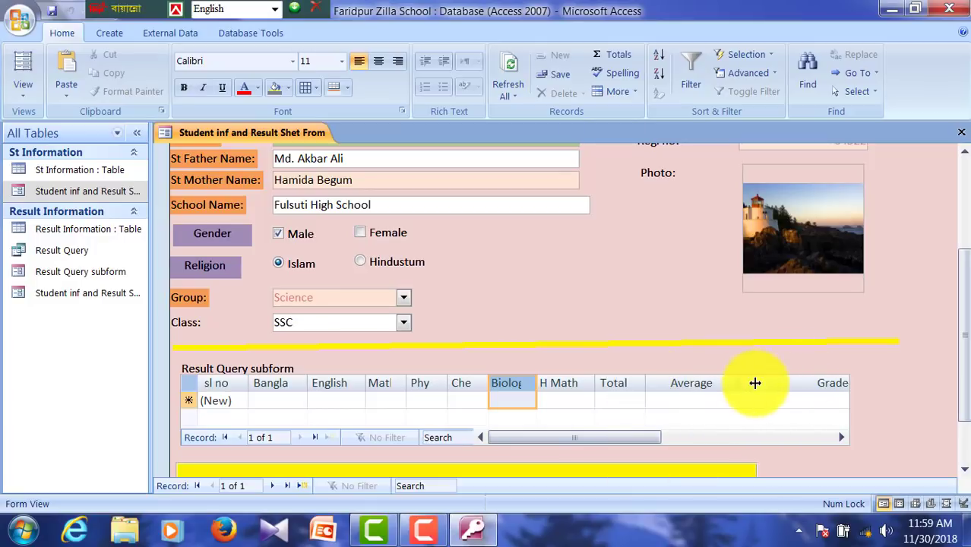
left_click_drag(746, 382, 710, 380)
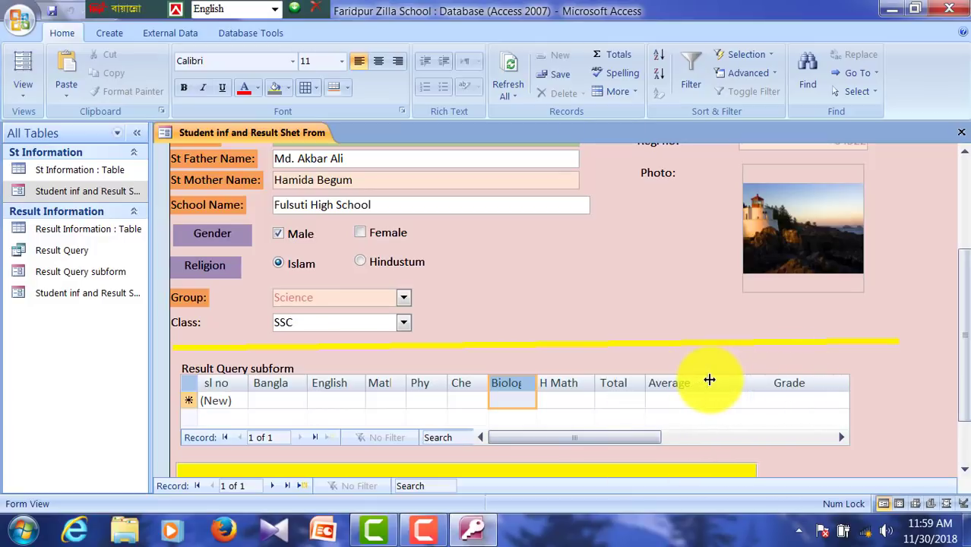
Bring the Grade column into view and slightly widen Biology and Math so headings fit
left_click(841, 438)
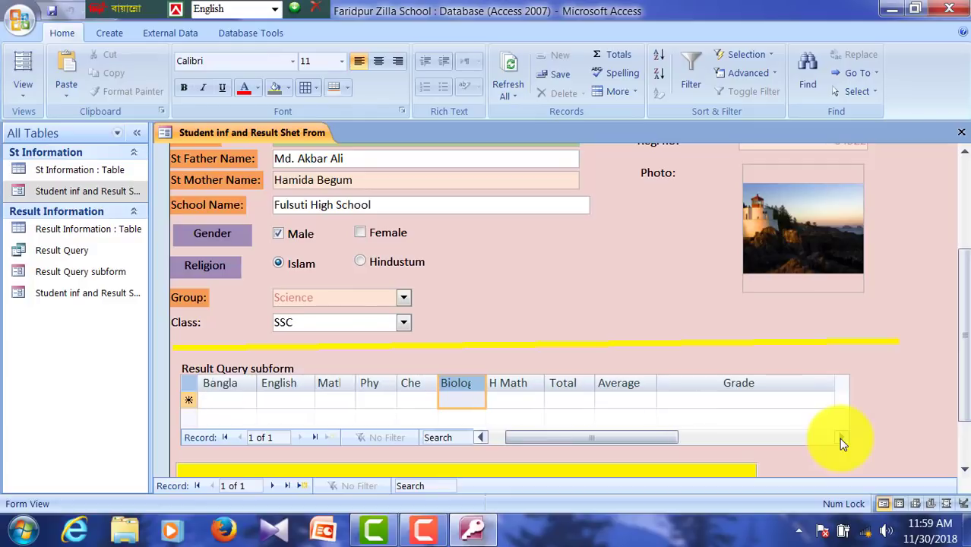
left_click_drag(834, 382, 728, 384)
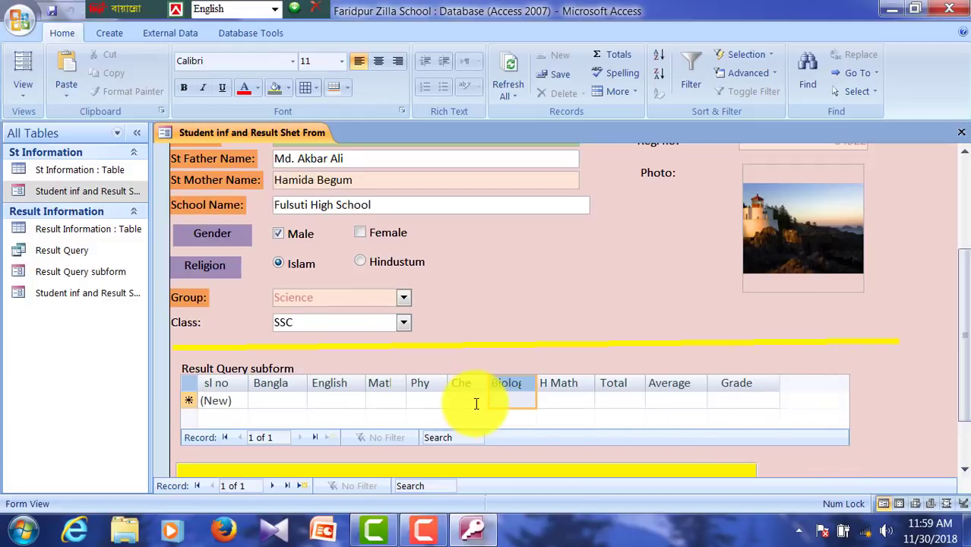
left_click_drag(537, 382, 542, 382)
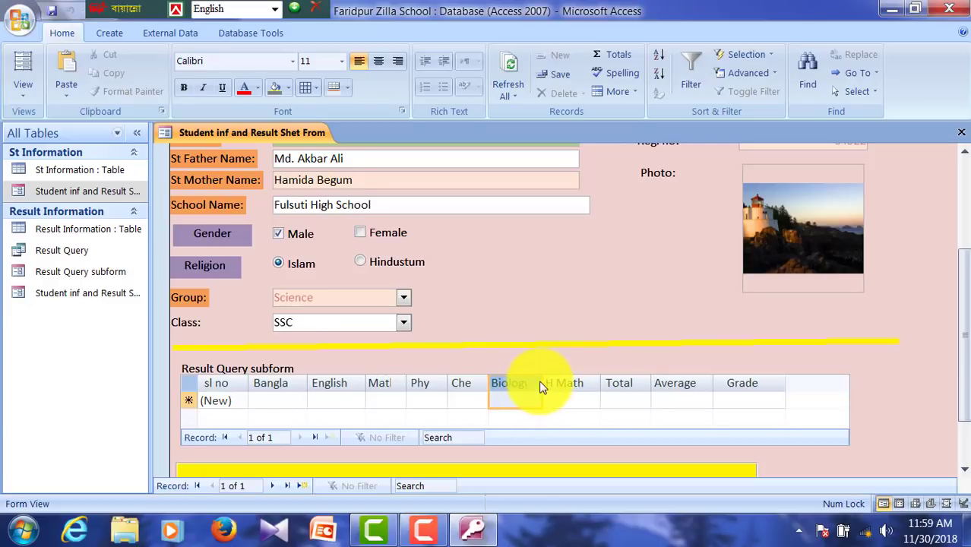
left_click_drag(542, 378, 556, 378)
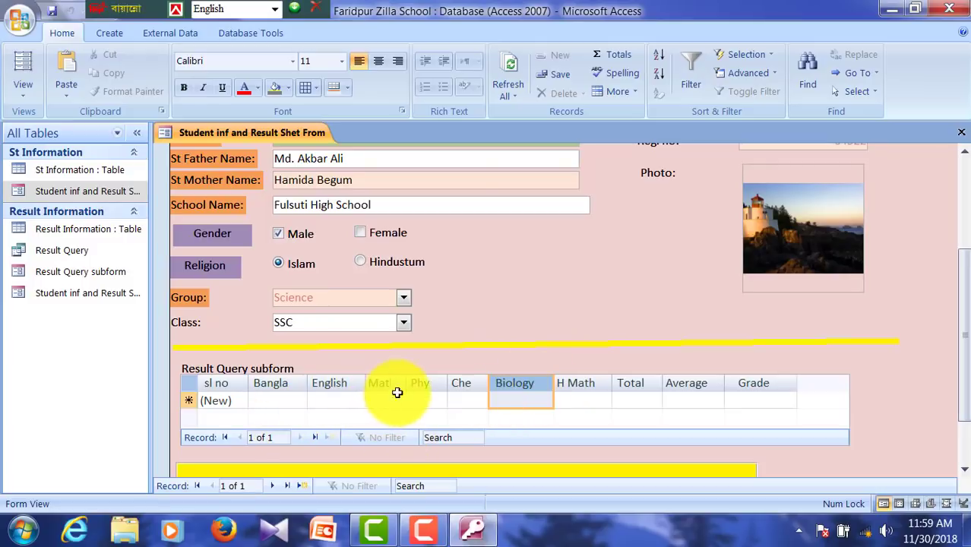
left_click_drag(411, 381, 416, 381)
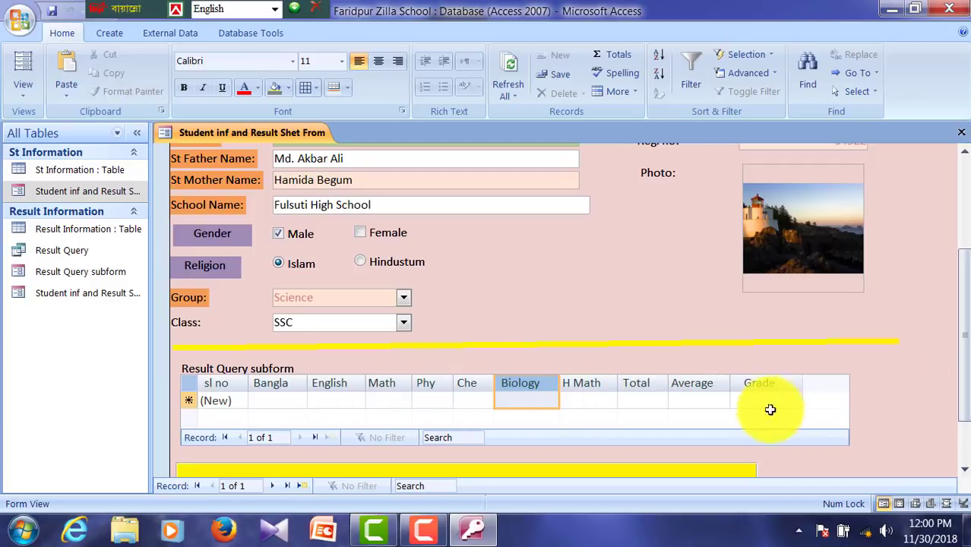
left_click(290, 398)
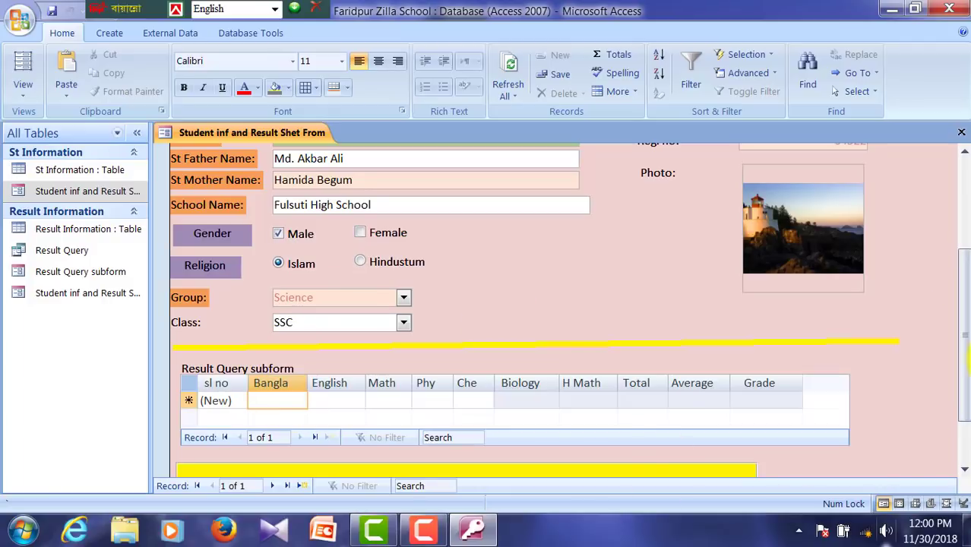
left_click_drag(959, 278, 959, 310)
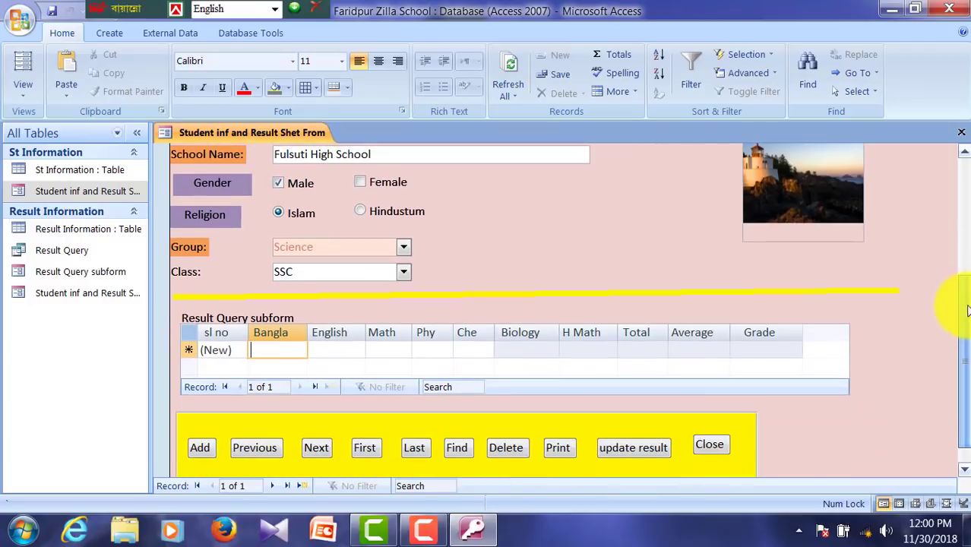
Enter subject marks (74, 60, 45, 68, 70, 64, 65), yielding Total 446, Average 63.71, Grade a-
type("8")
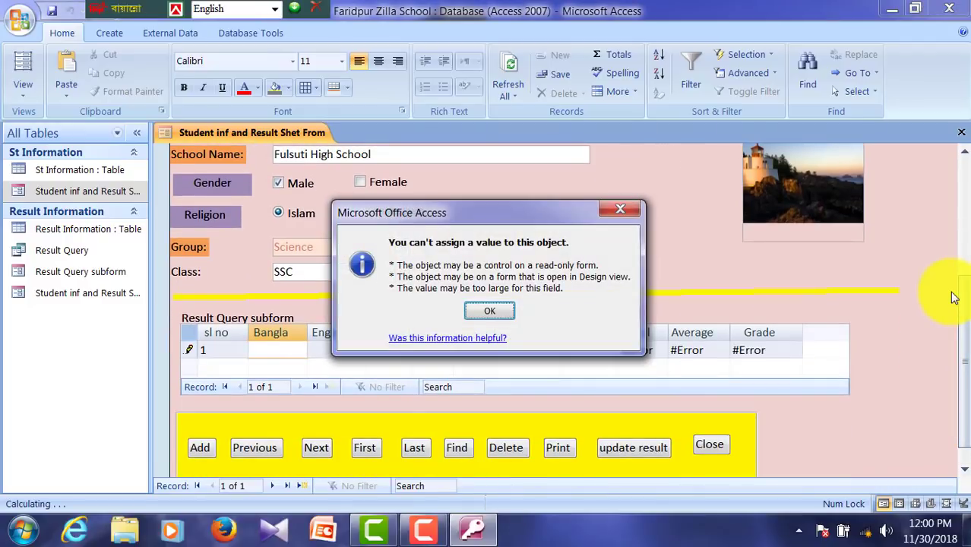
key("Return")
type("74")
key("Tab")
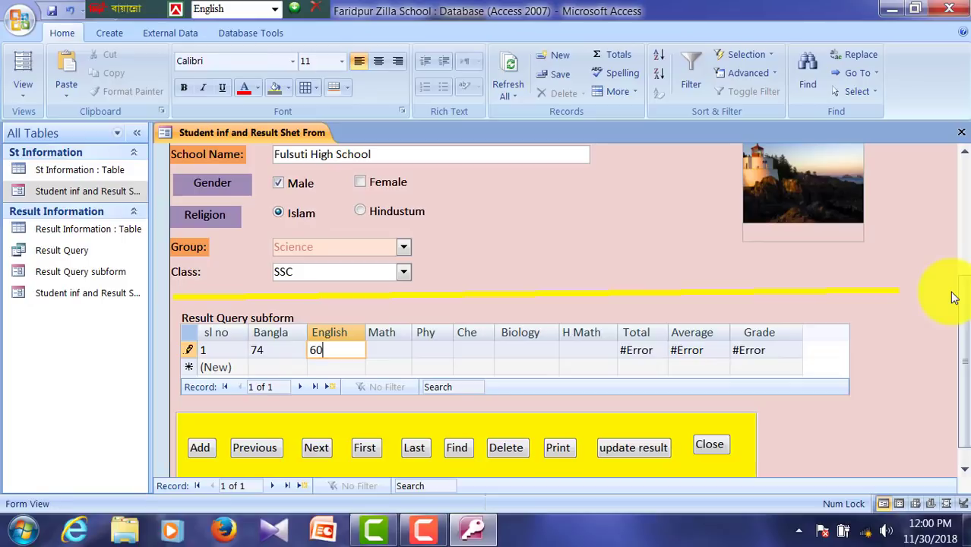
key("Tab")
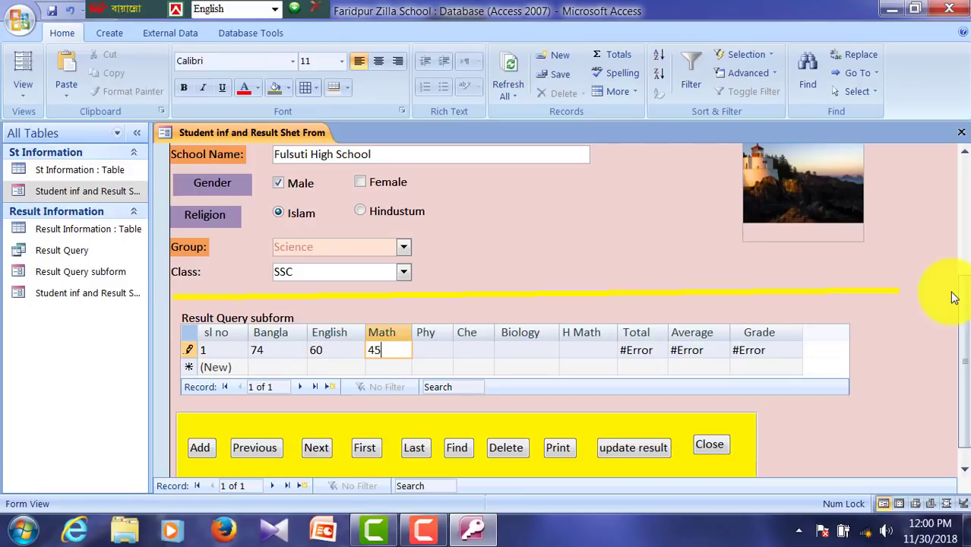
key("Tab")
type("6")
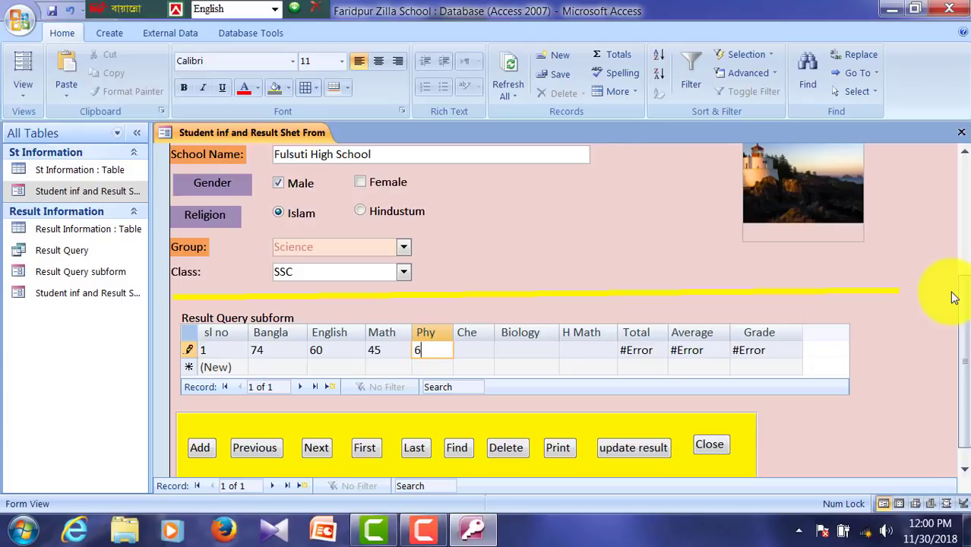
type("8")
key("Tab")
type("70")
key("Tab")
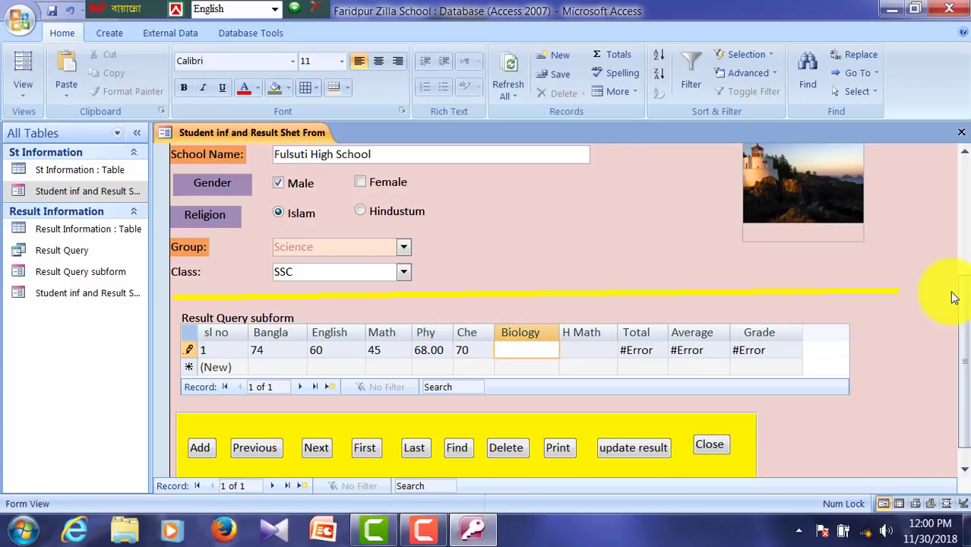
key("Tab")
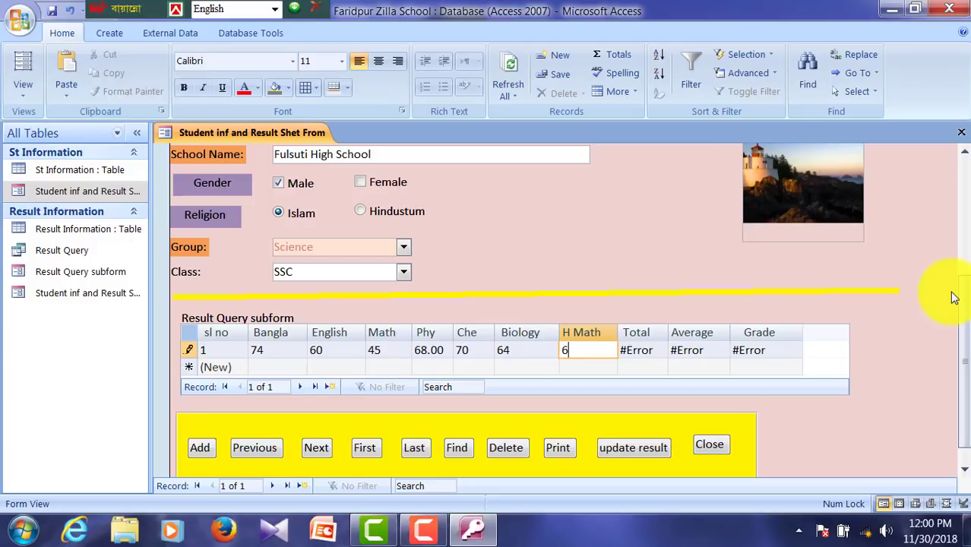
key("Tab")
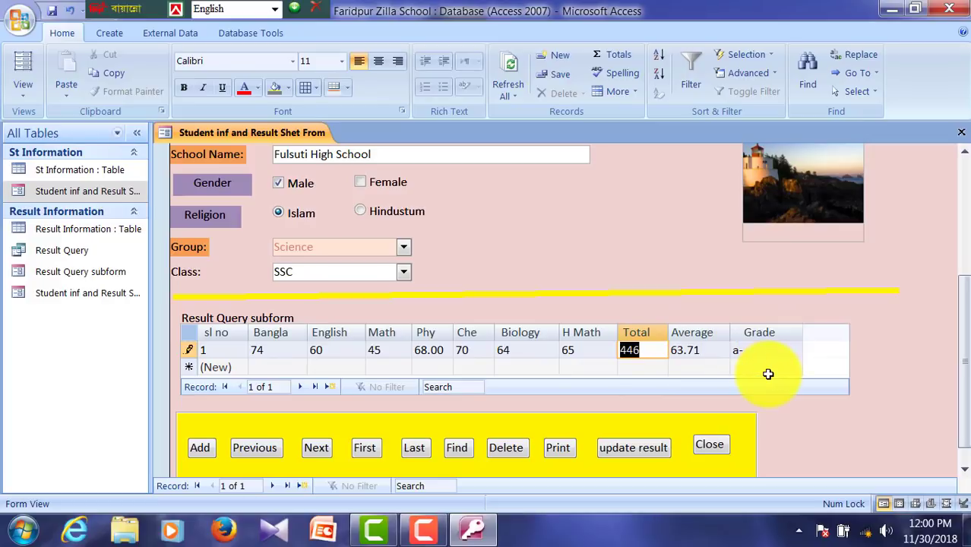
mouse_move(967, 306)
left_mouse_down()
mouse_move(962, 175)
mouse_move(956, 313)
left_mouse_up()
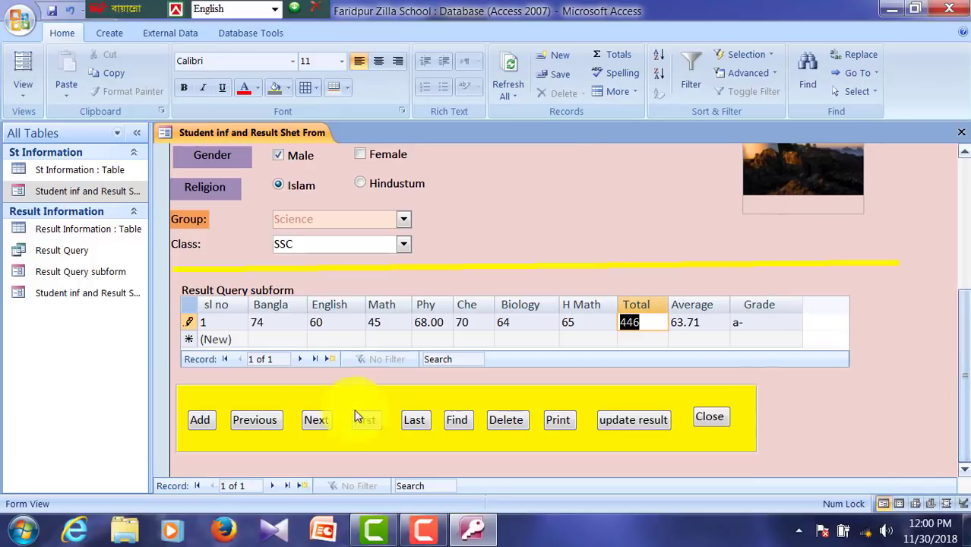
Start a new student record and enter the student's name and registration number
left_click(200, 420)
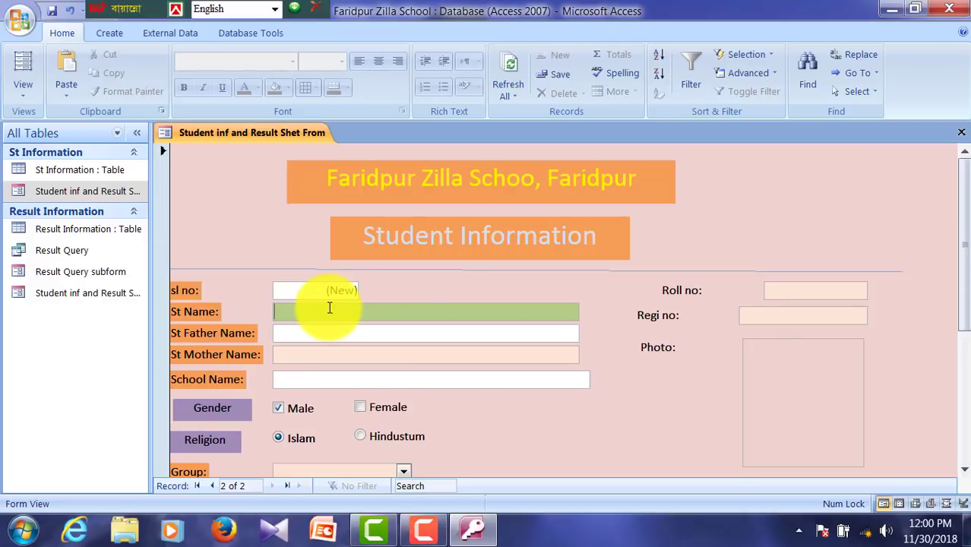
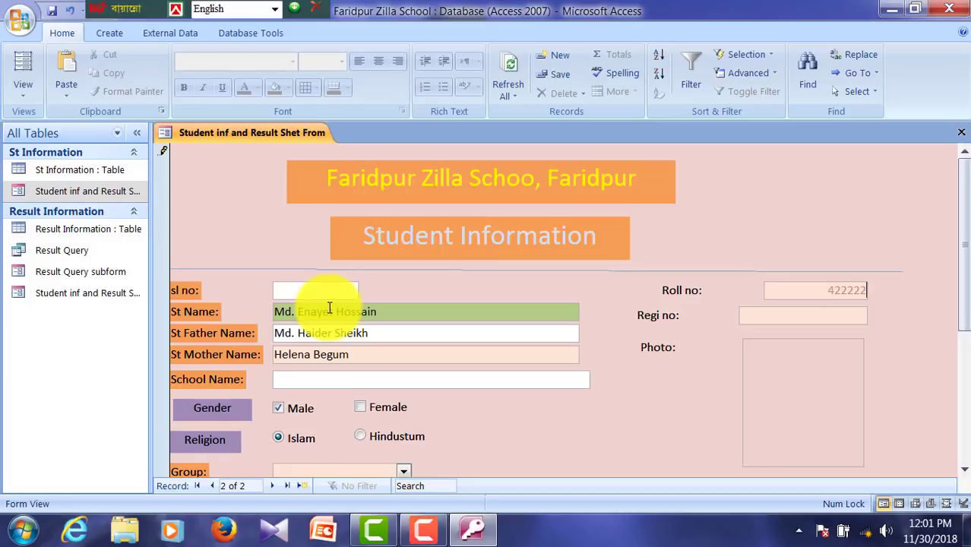
key("Tab")
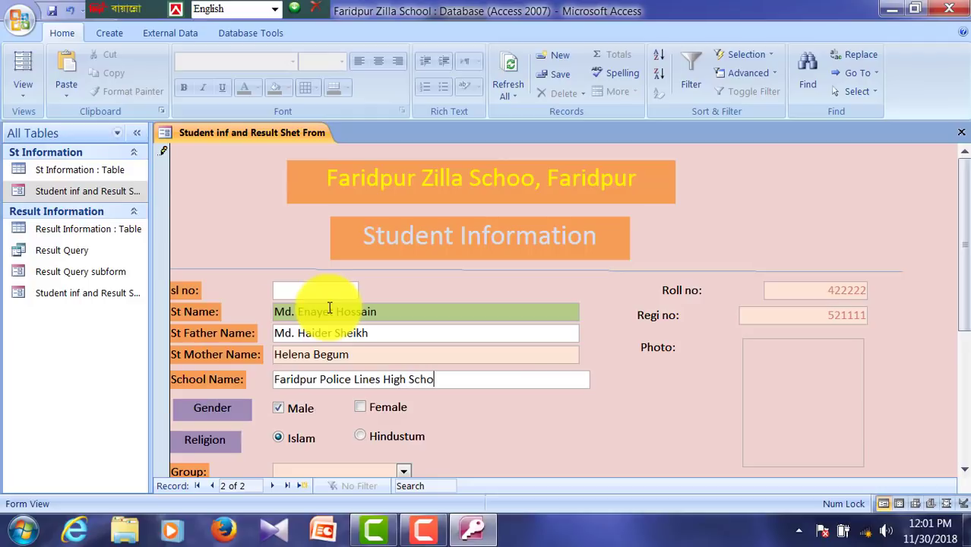
Set the group to Business Studies and the class to SSC
key("Tab")
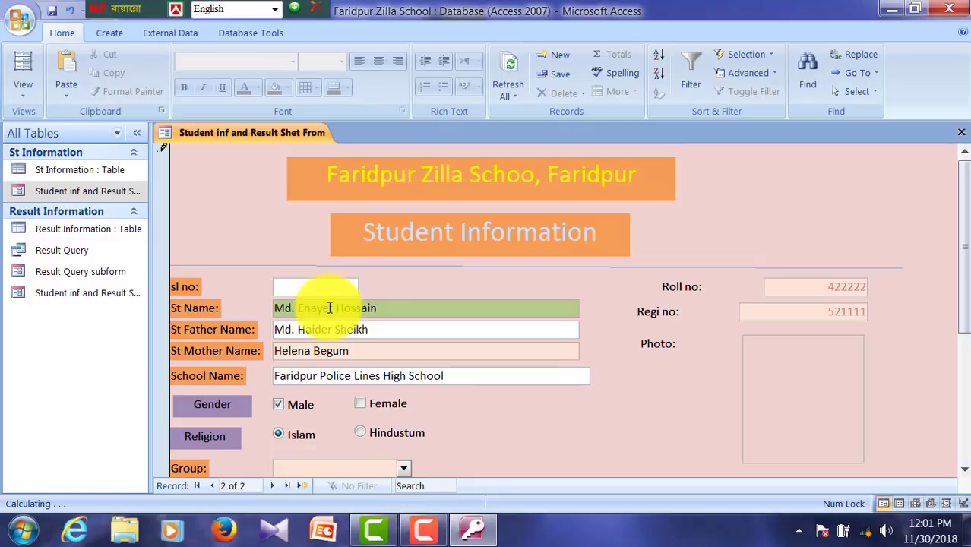
type("Business Studies")
key("Tab")
type("SSC")
key("Tab")
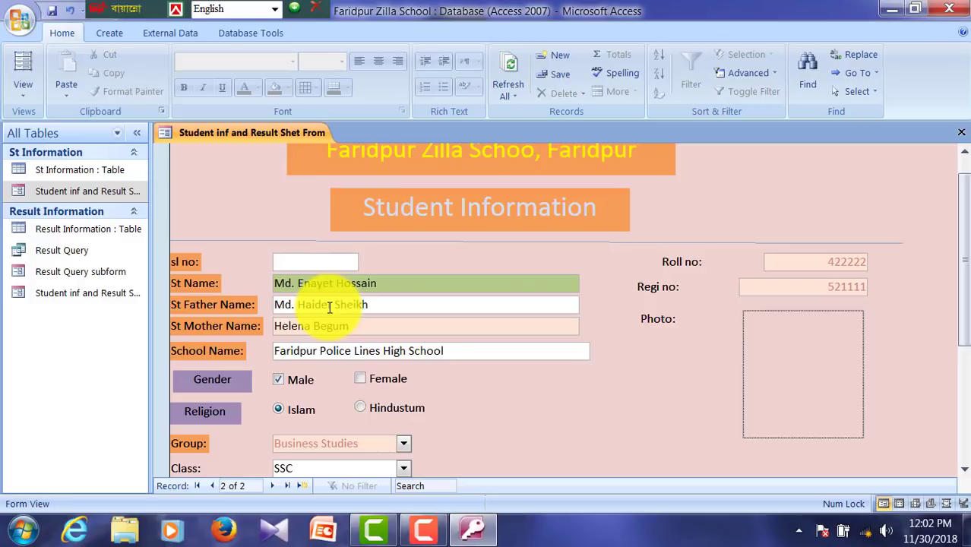
Attach the Jellyfish sample picture as the student's photo
left_click(790, 290)
left_click(623, 207)
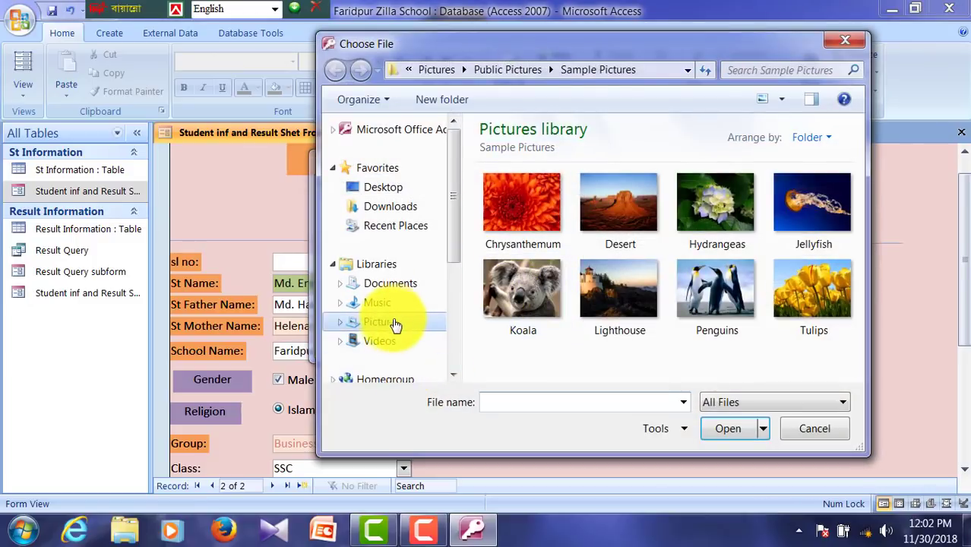
left_click(807, 207)
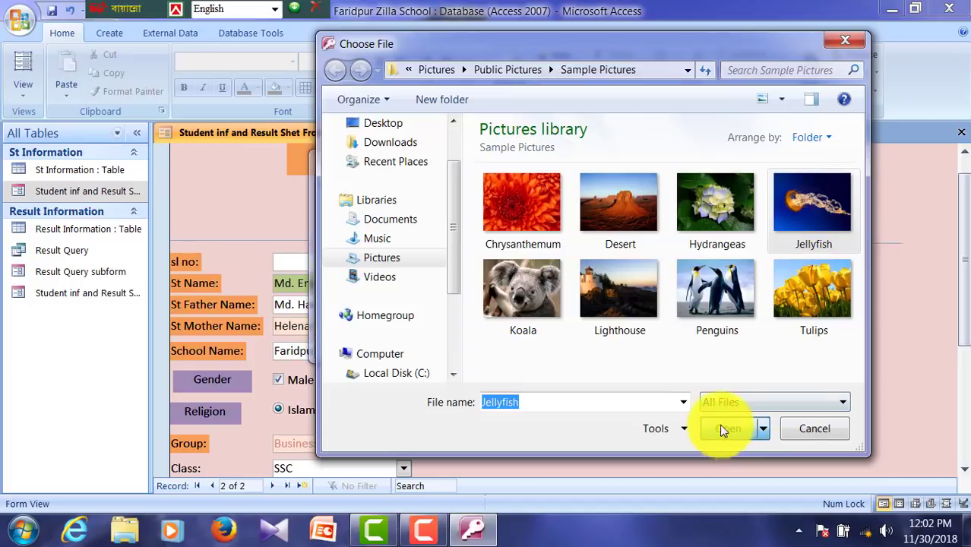
left_click(722, 428)
left_click(565, 343)
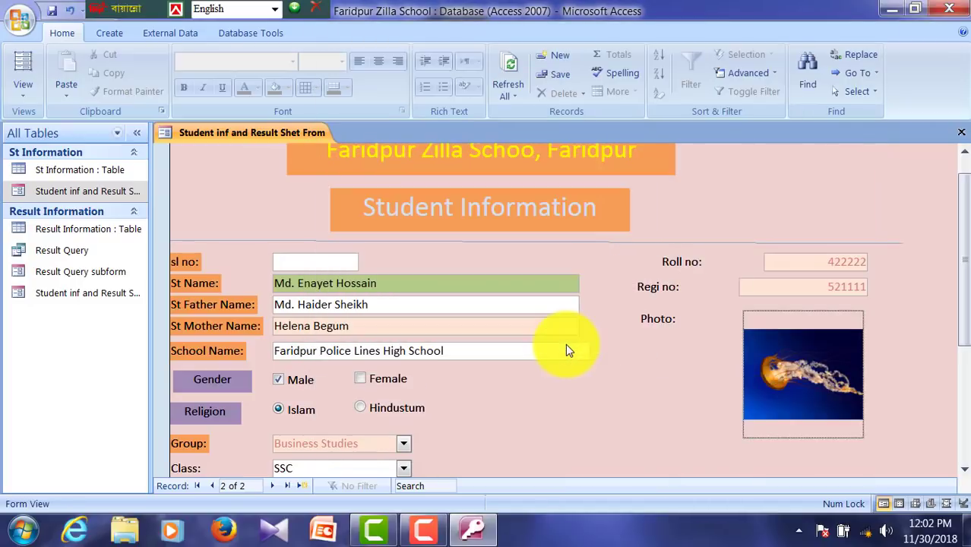
Leave Male ticked as gender and choose Islam as religion
key("Tab")
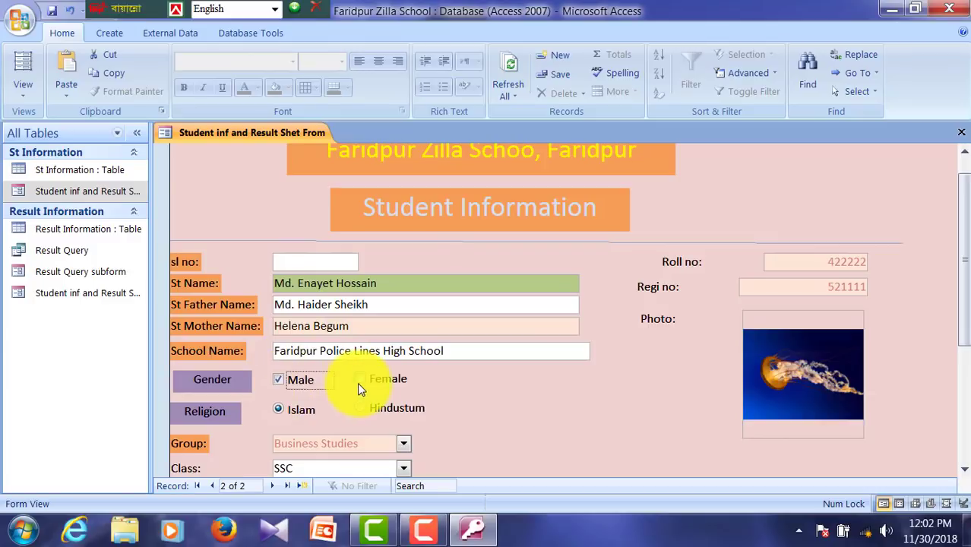
left_click(302, 383)
left_click(281, 378)
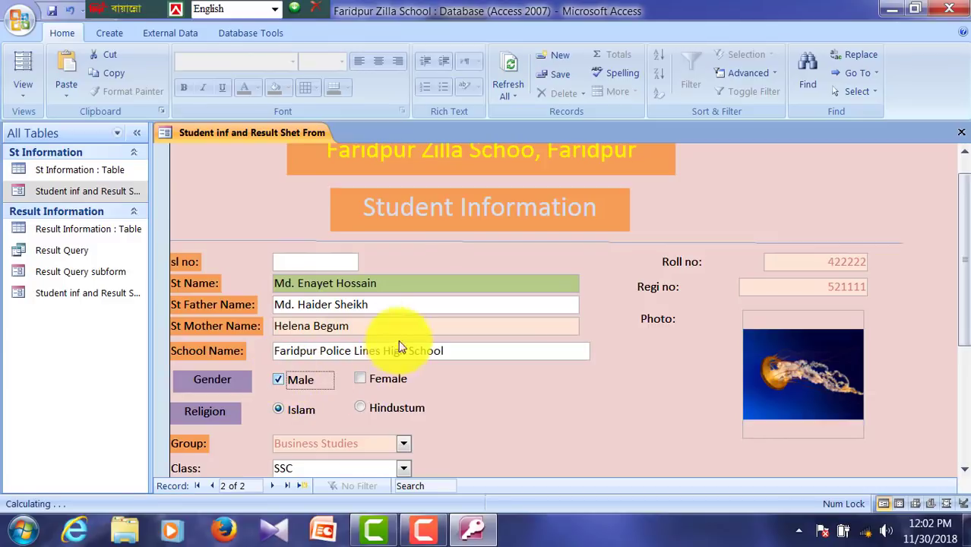
left_click(280, 410)
Enter the Bangla 70, English 64 and Math 52 marks in the results subform
scroll(483, 407, "down", 3)
left_click(272, 374)
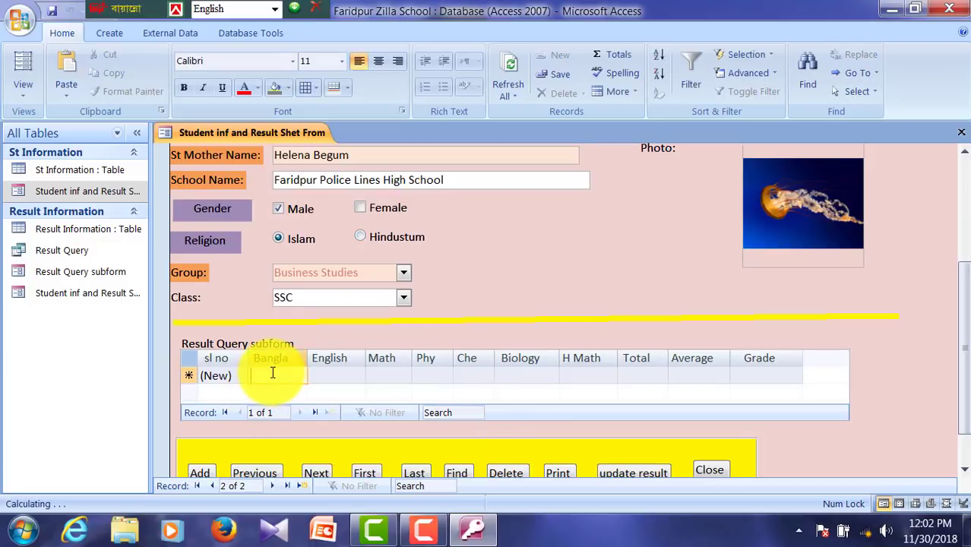
type("7")
key("Return")
type("0")
key("Return")
type("64")
key("Return")
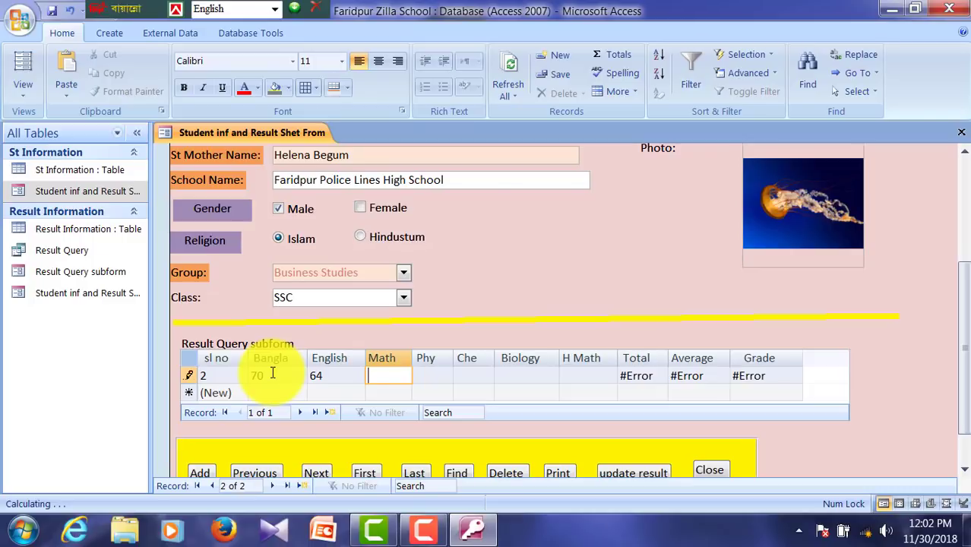
type("52")
key("Return")
Enter Phy 60, Che 45, Biology 37 and H Math 90, then start a new blank record
type("60")
key("Return")
type("45")
key("Return")
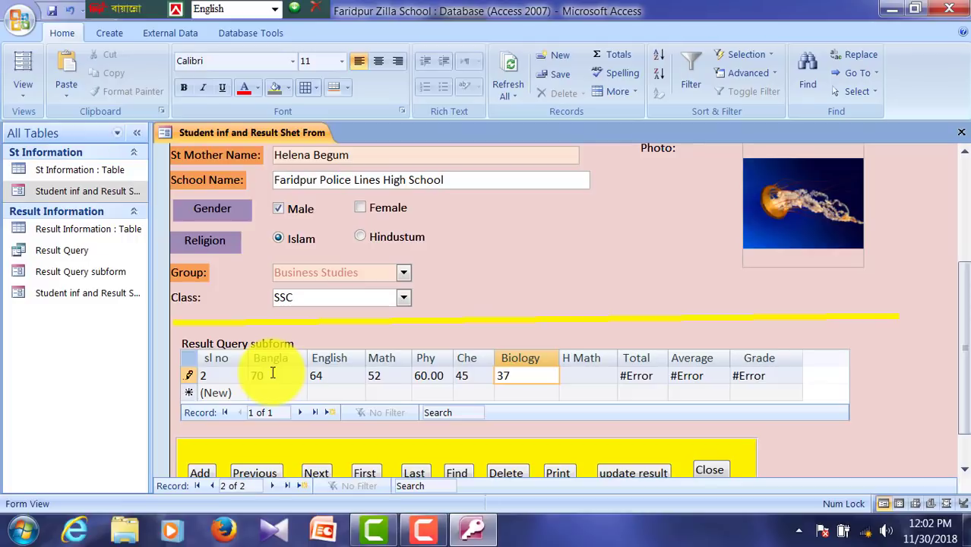
type("37")
key("Return")
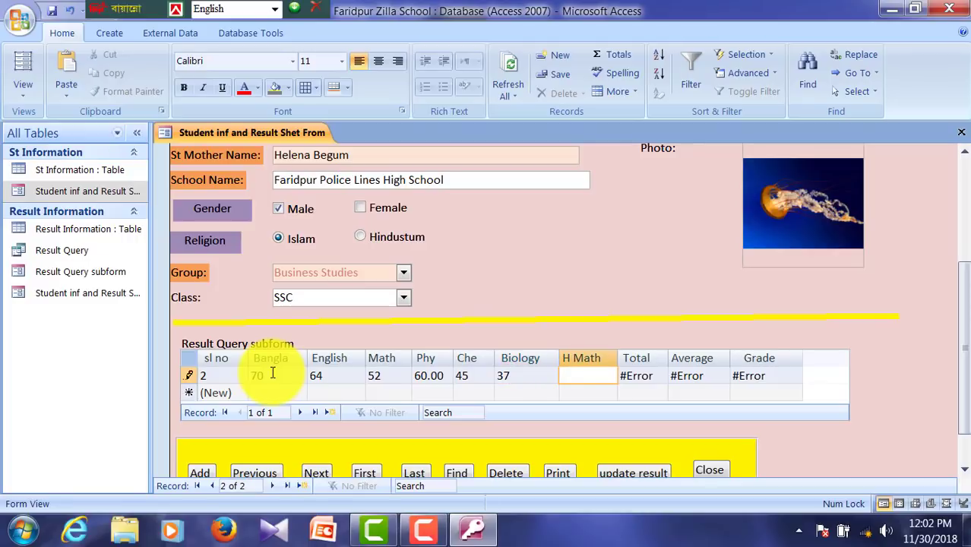
type("90")
key("Return")
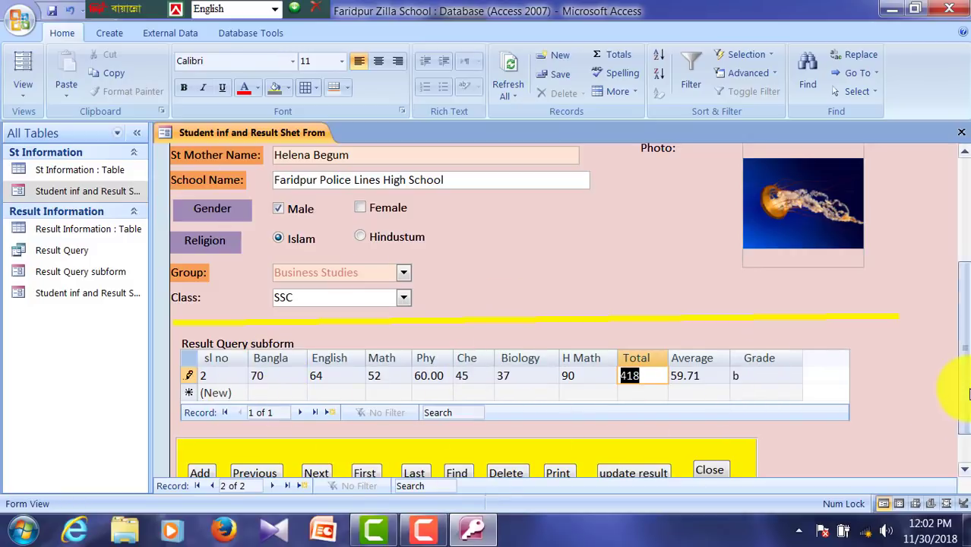
left_click_drag(962, 386, 962, 412)
left_click(197, 420)
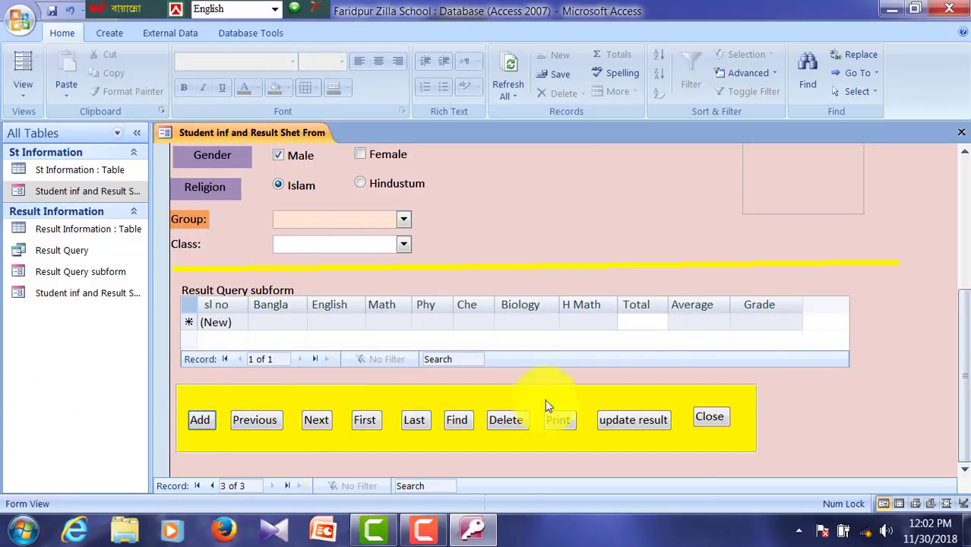
Go to the previous record, then the next, and finish on record 1 of 2
left_click(256, 421)
scroll(553, 369, "up", 3)
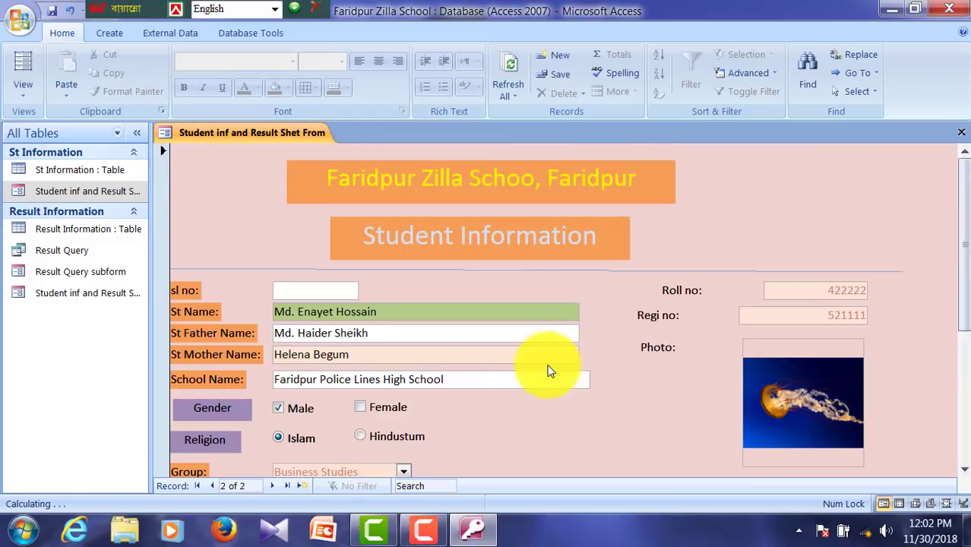
scroll(432, 309, "down", 2)
scroll(628, 304, "down", 2)
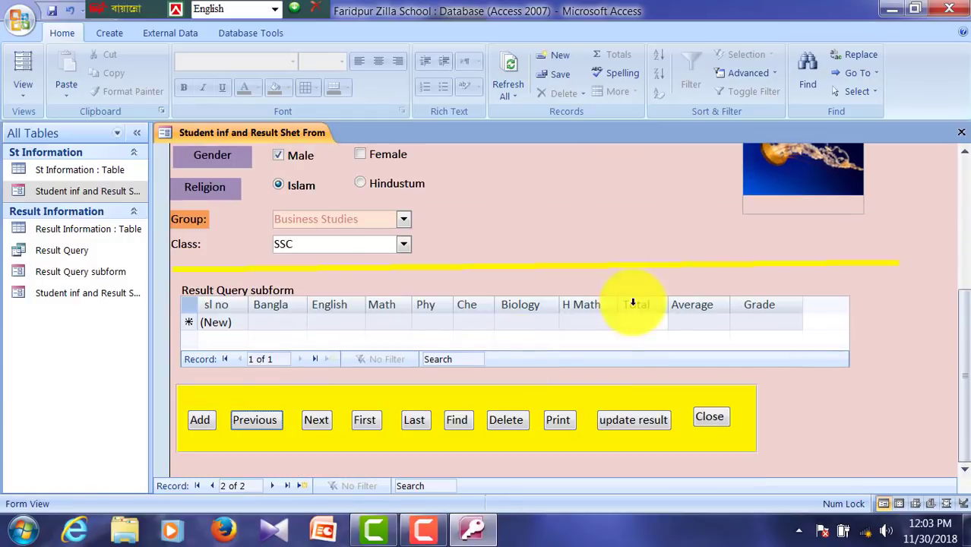
left_click(317, 420)
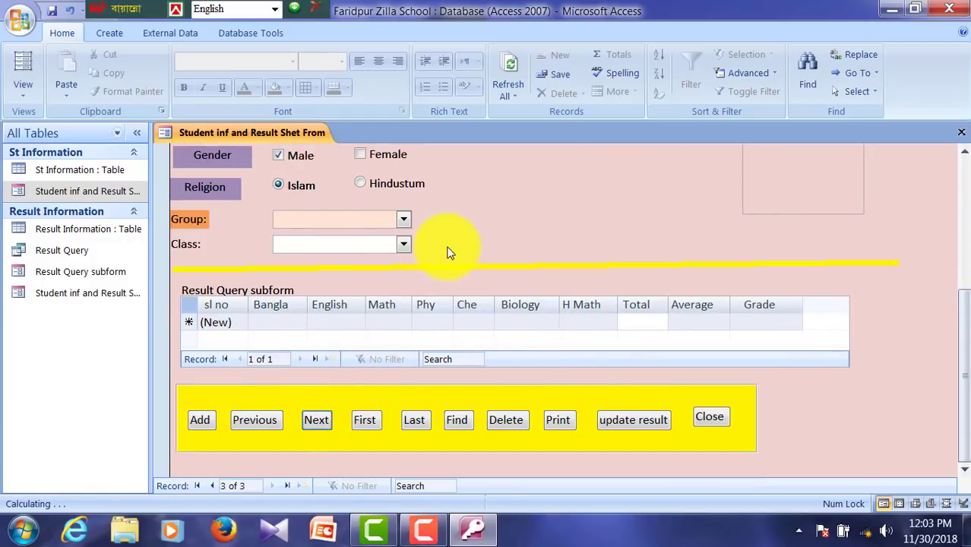
left_click(369, 426)
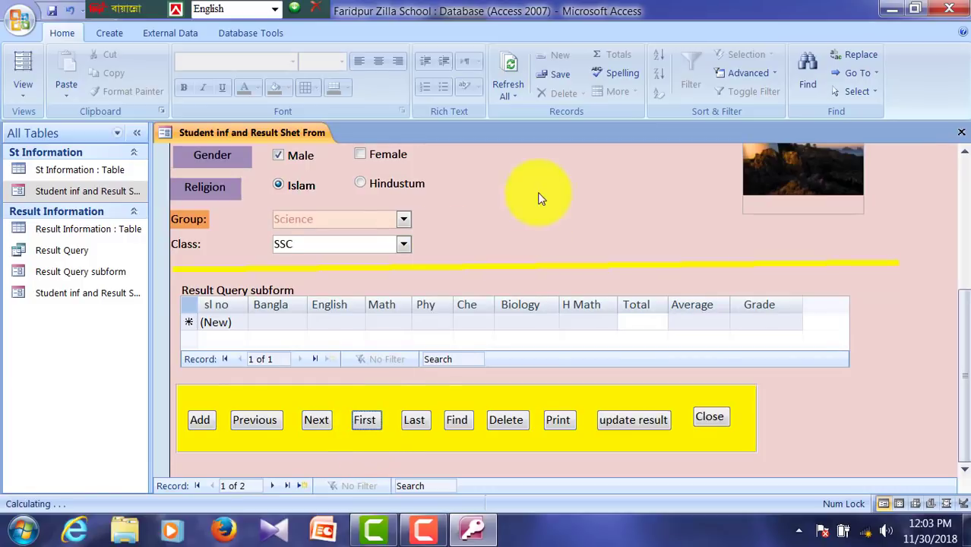
Jump to the last record, step back, then Find sl no 2 to reach record 2
left_click(413, 427)
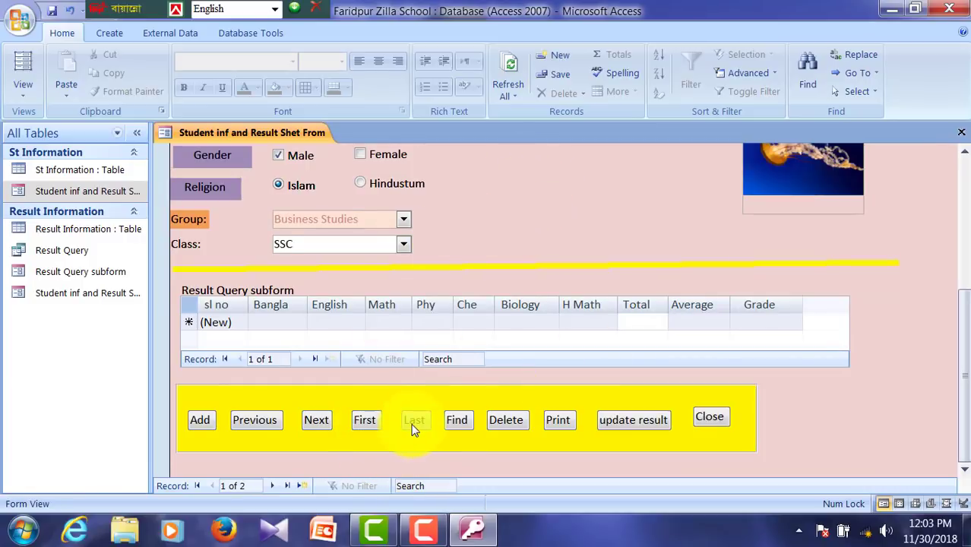
left_click(364, 423)
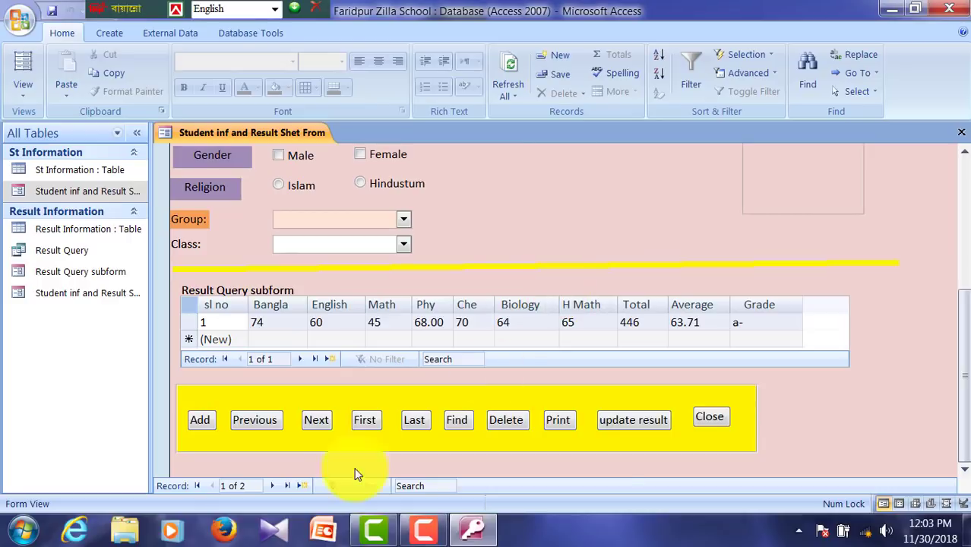
left_click(460, 420)
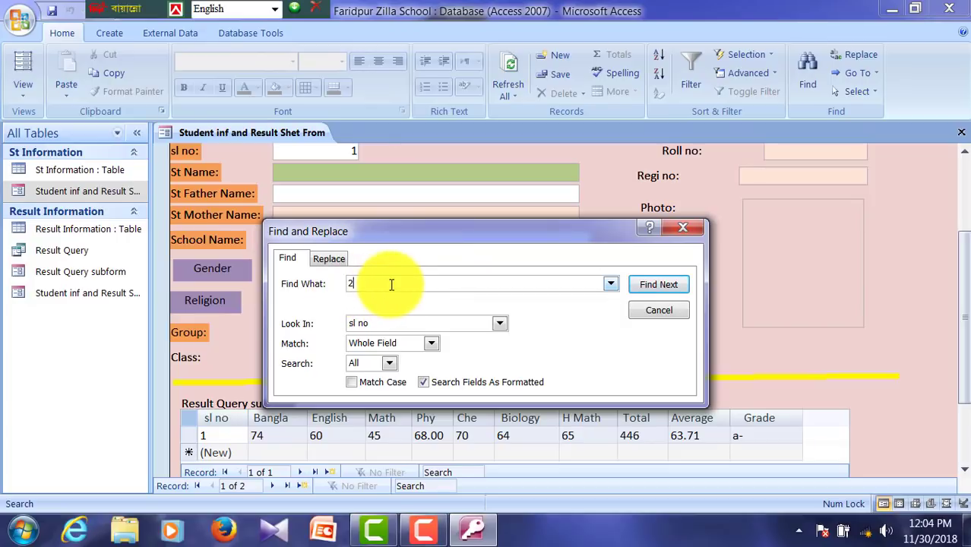
left_click(669, 284)
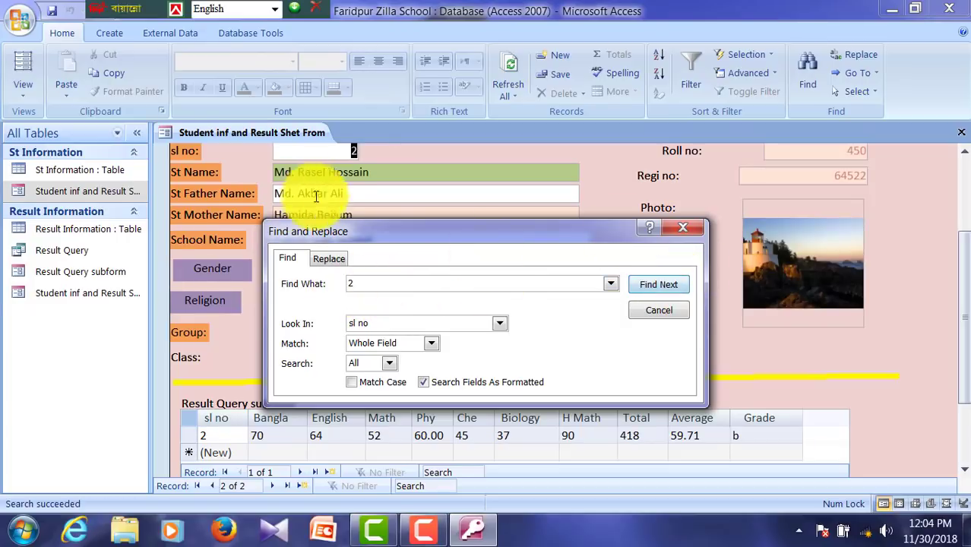
left_click(645, 311)
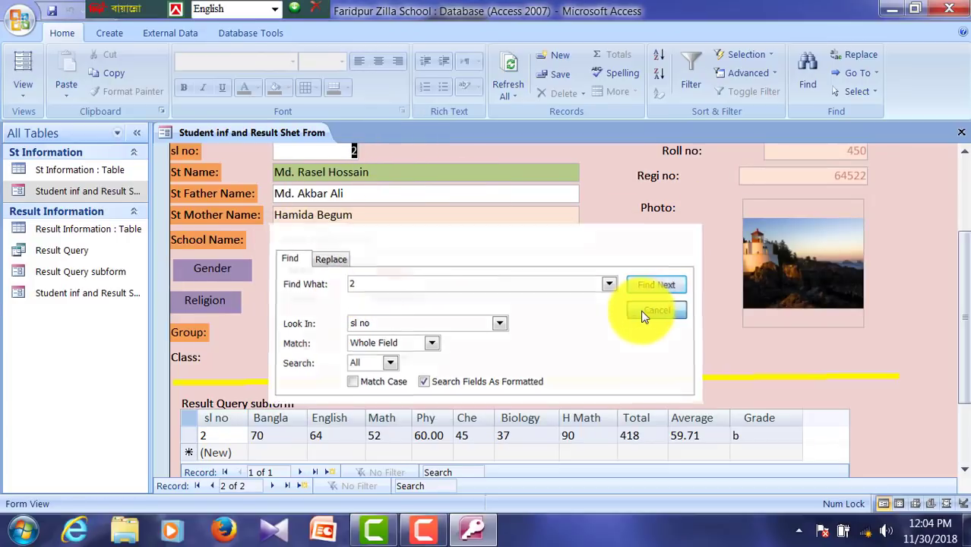
scroll(519, 374, "down", 3)
scroll(519, 374, "up", 4)
scroll(519, 374, "down", 4)
left_click(559, 420)
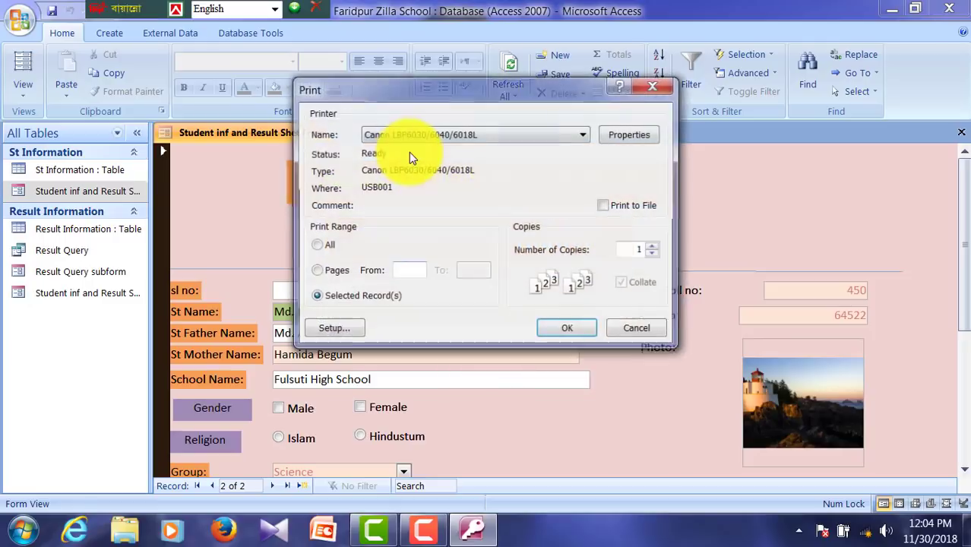
left_click(519, 139)
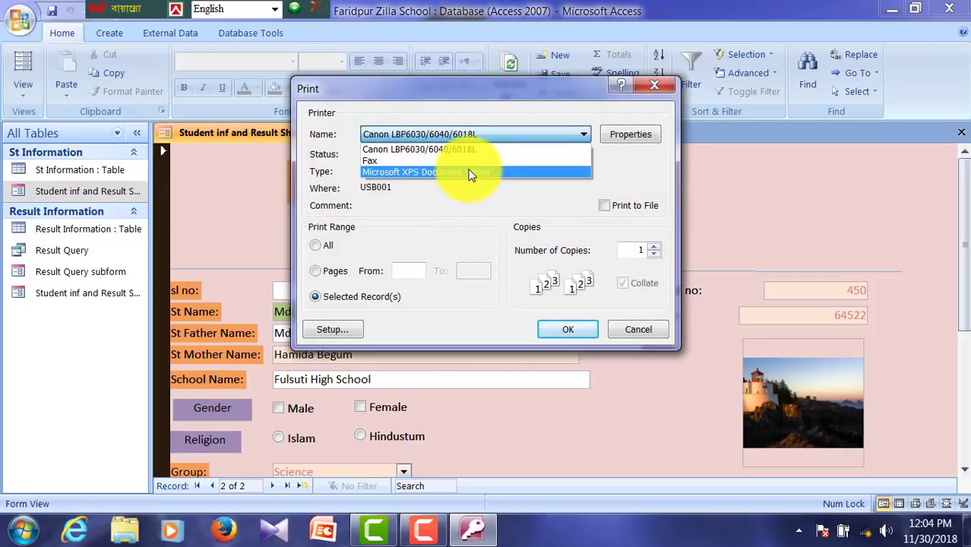
left_click(625, 136)
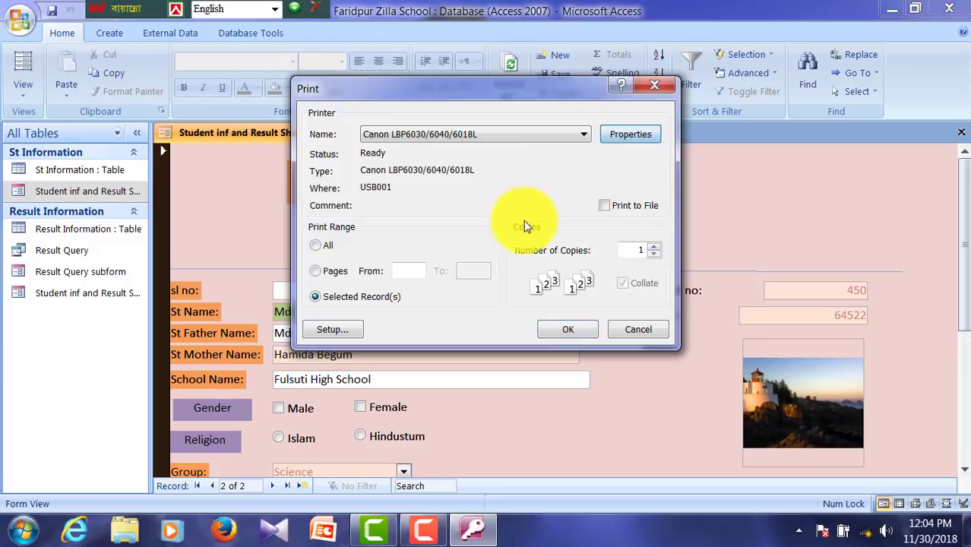
left_click(631, 134)
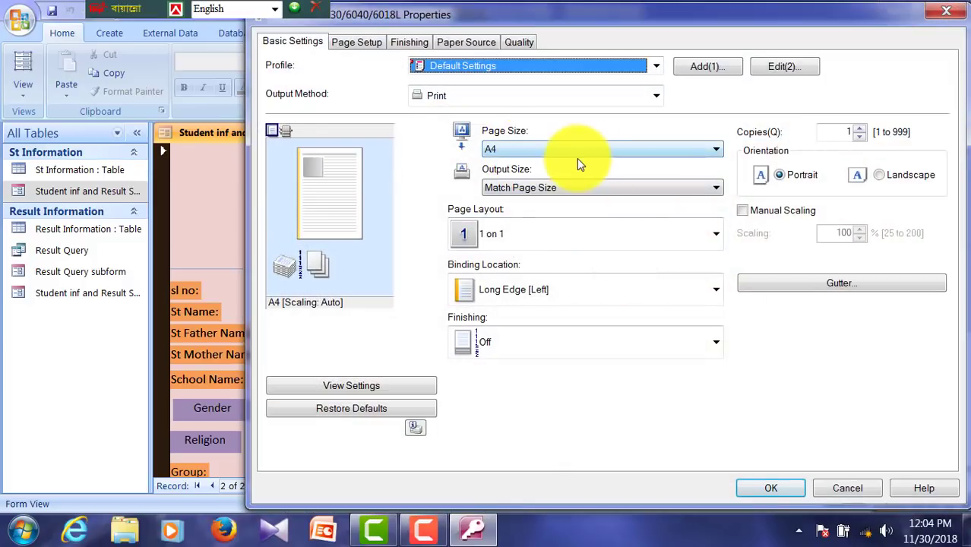
left_click(752, 484)
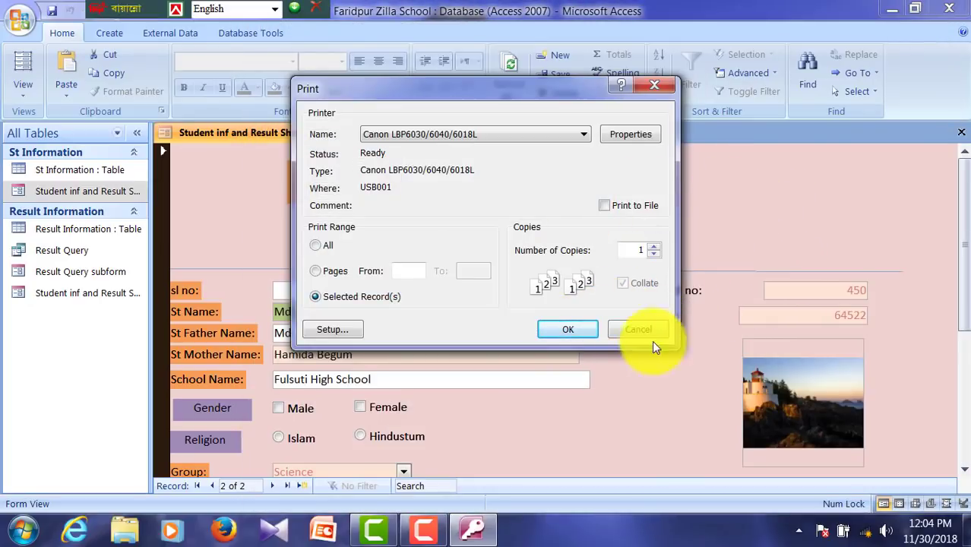
left_click(635, 329)
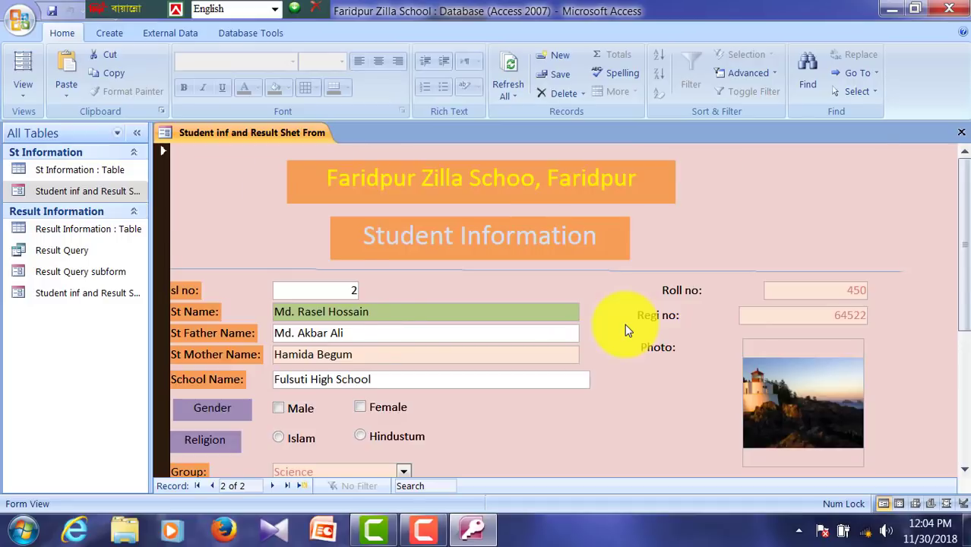
Return to record 1 of 2 (Total 446, Grade a-) and place the caret in St Name
scroll(624, 324, "down", 3)
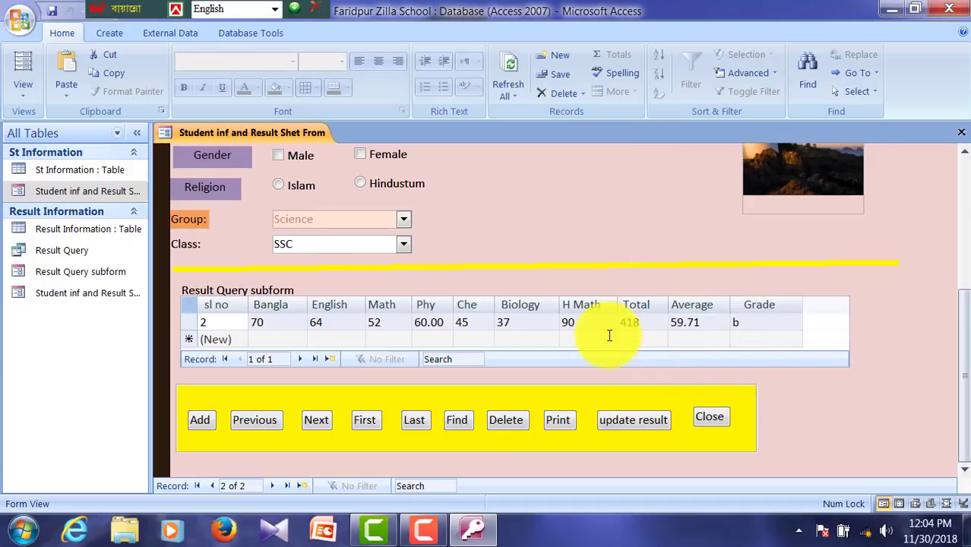
scroll(609, 335, "up", 3)
scroll(578, 319, "up", 2)
scroll(396, 325, "down", 5)
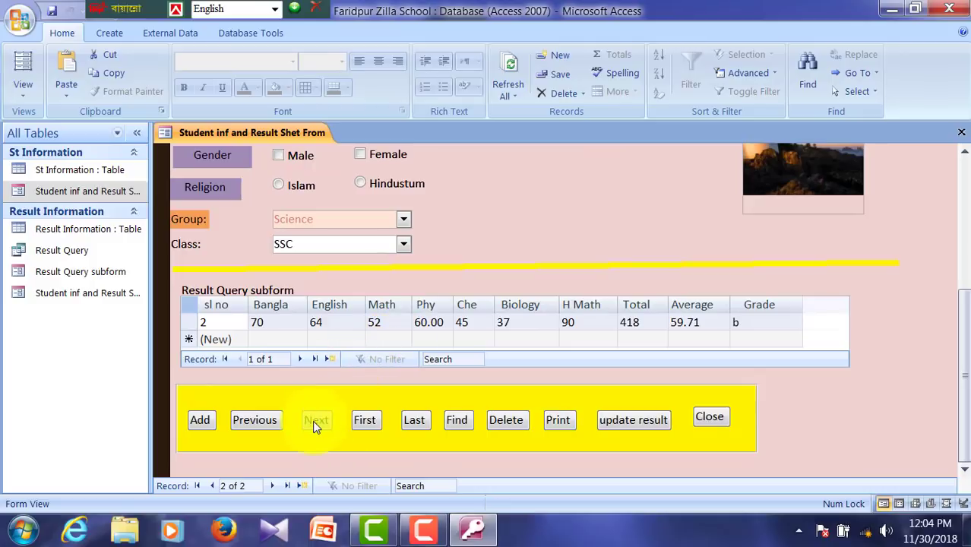
left_click(255, 422)
scroll(598, 348, "up", 3)
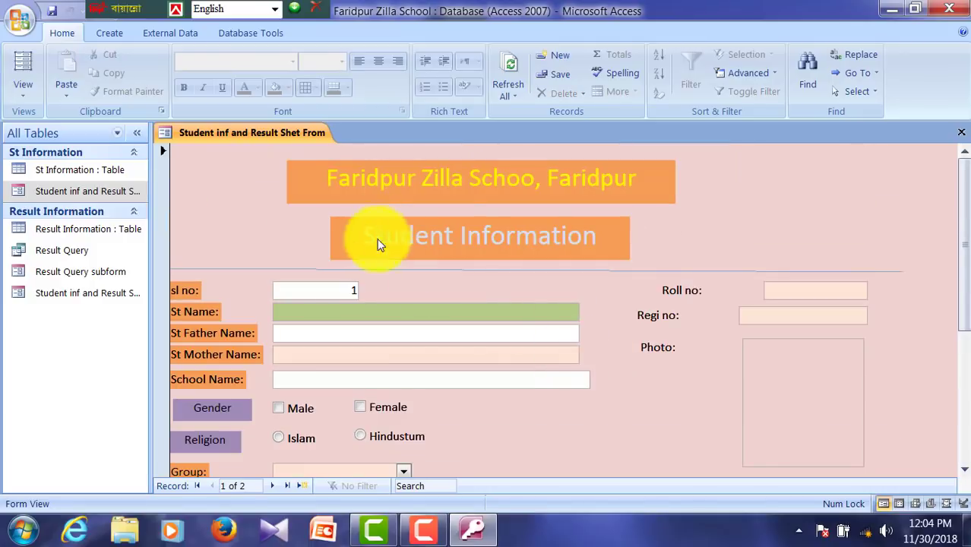
scroll(471, 342, "down", 4)
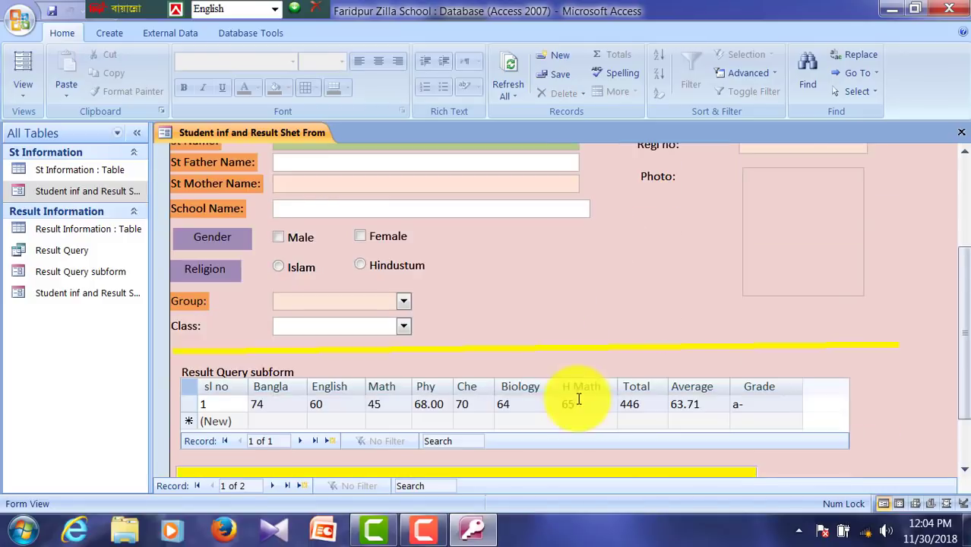
scroll(528, 338, "up", 2)
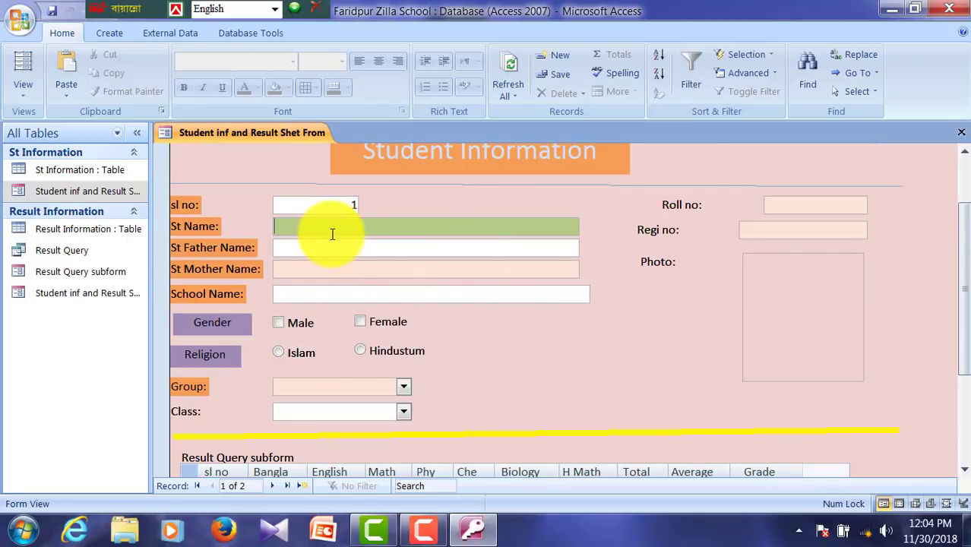
scroll(551, 350, "up", 1)
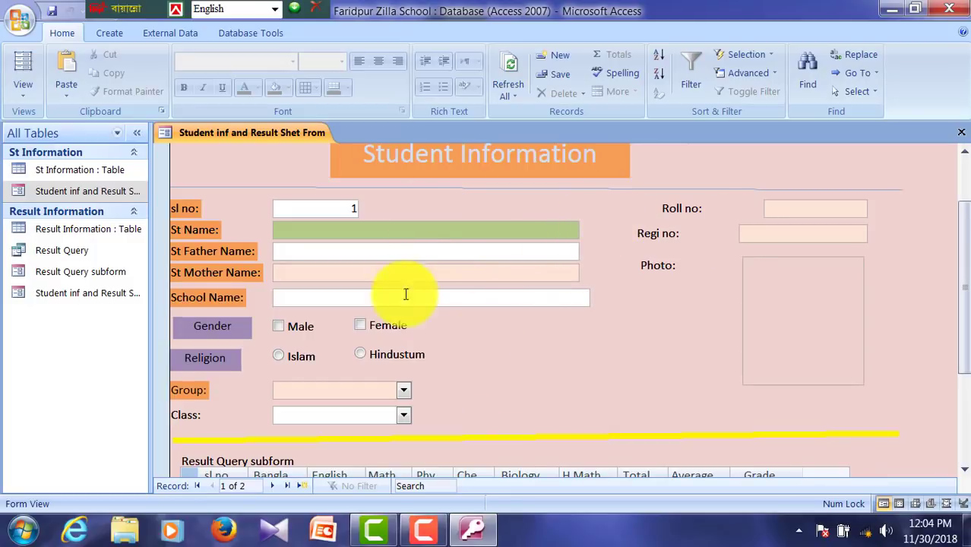
left_click(370, 237)
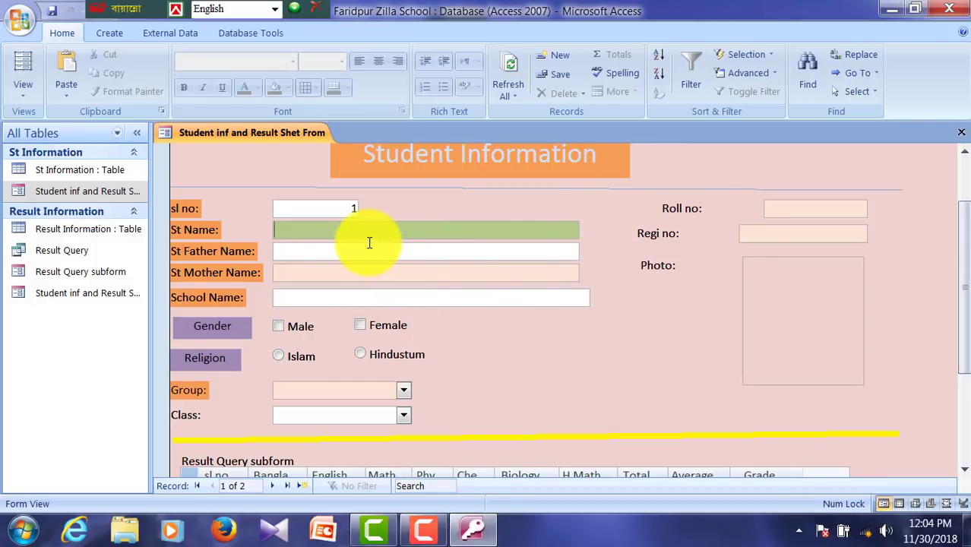
In Design View, fill the four name and school text boxes yellow, then close and save the form
right_click(545, 367)
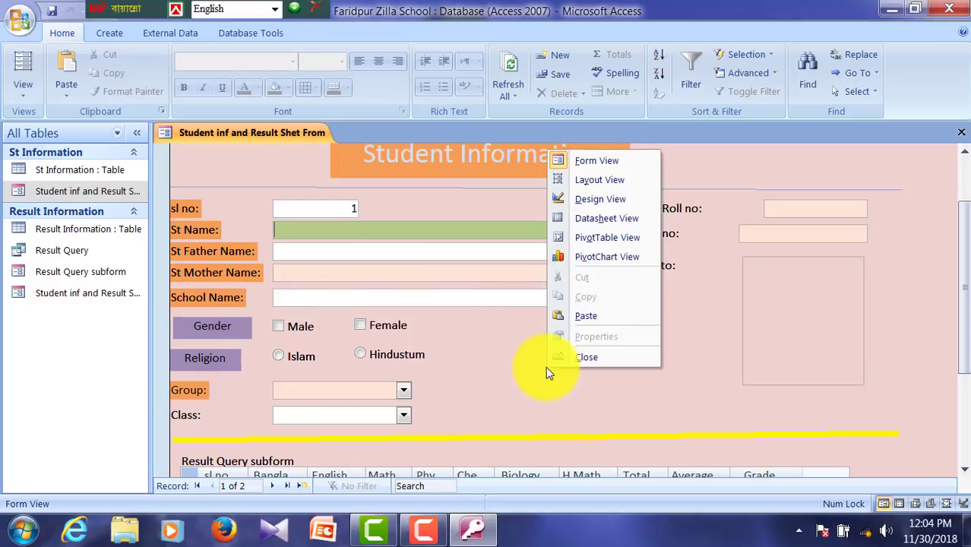
left_click(597, 199)
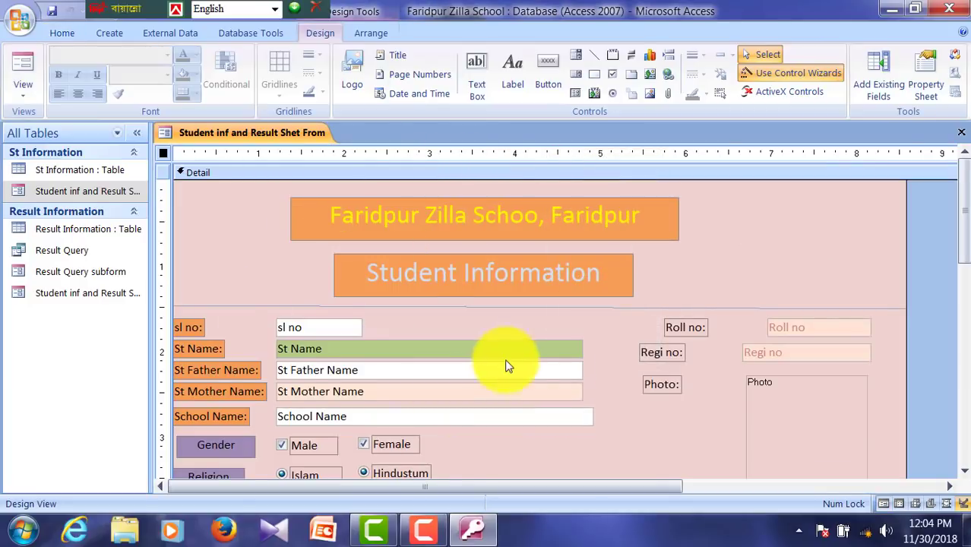
left_click_drag(608, 350, 463, 423)
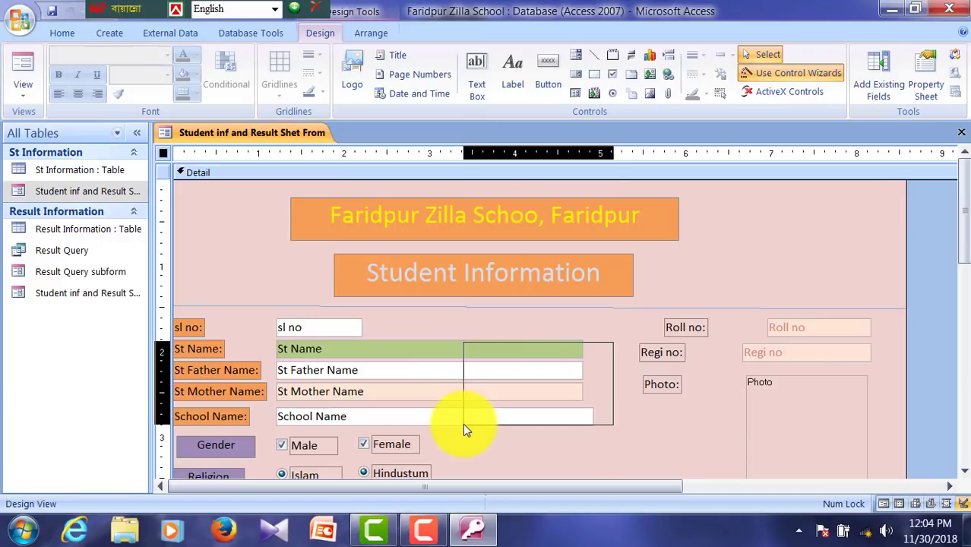
left_click(183, 76)
left_click(598, 313)
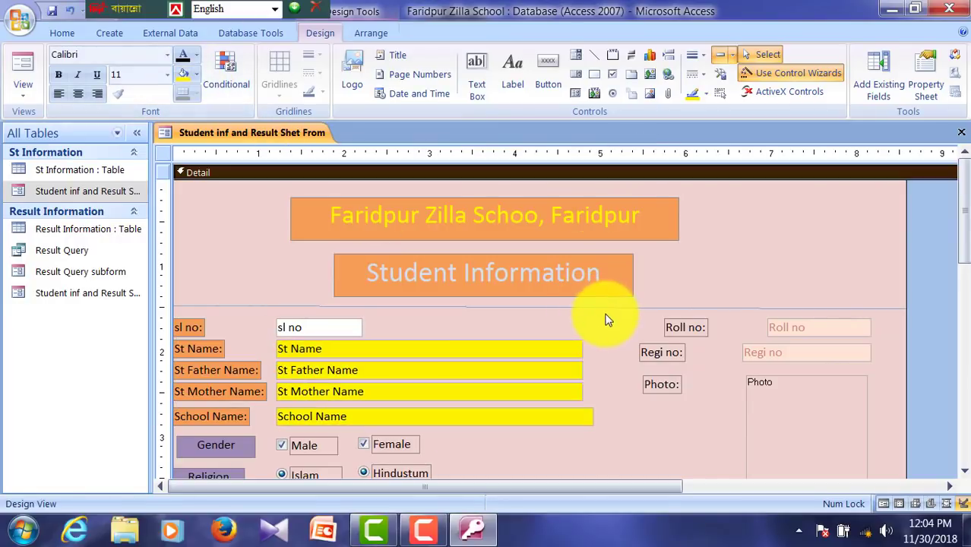
left_click(962, 133)
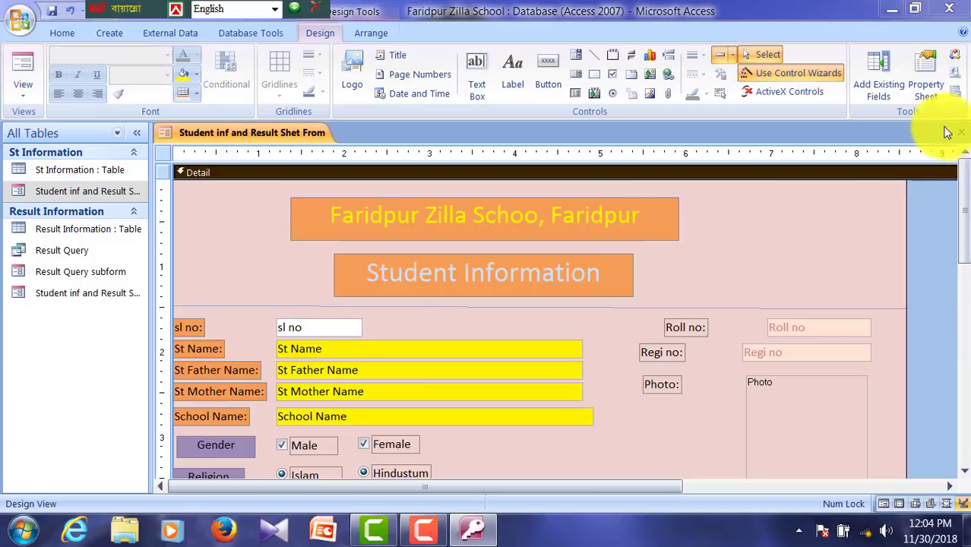
left_click(430, 306)
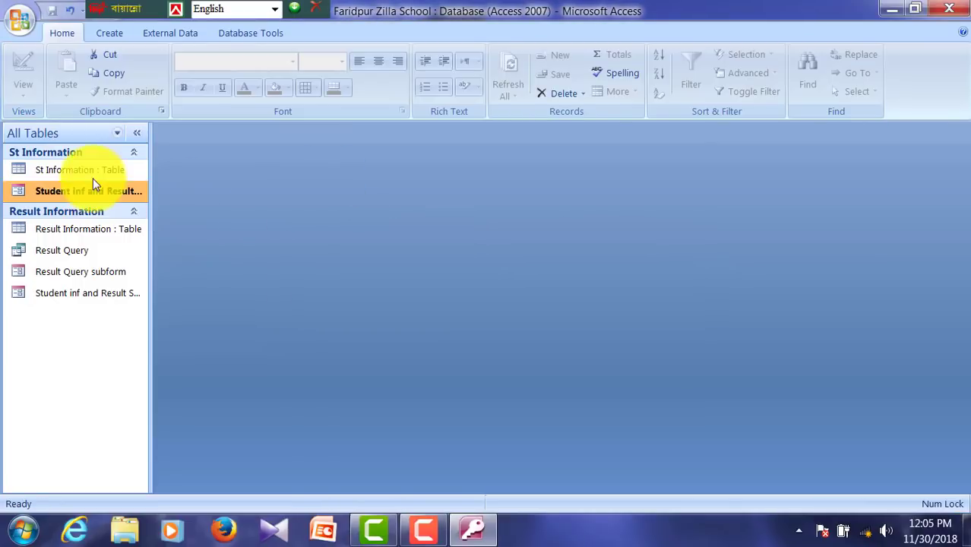
Reopen the student form and enter the student's, father's and mother's names
double_click(83, 191)
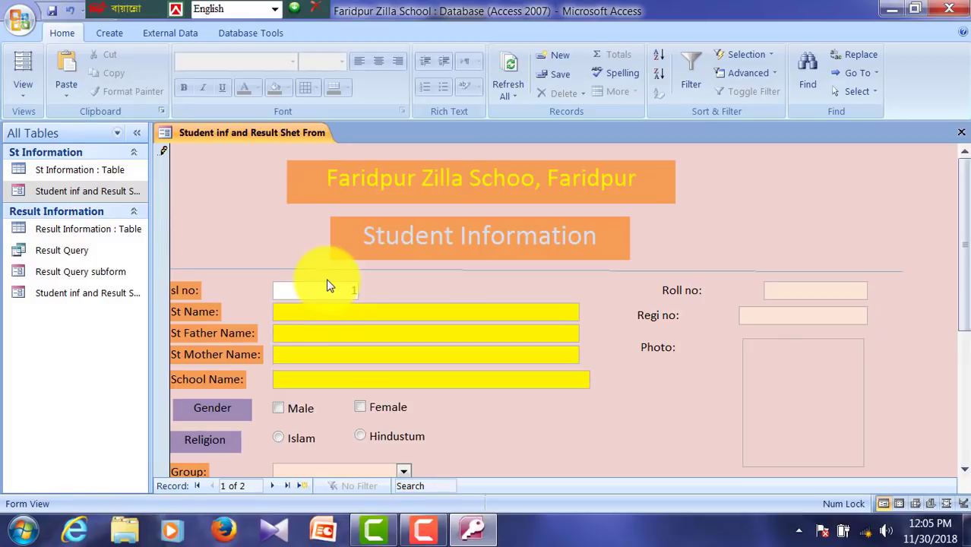
type("Habib")
key("Tab")
type("Hasan")
key("Tab")
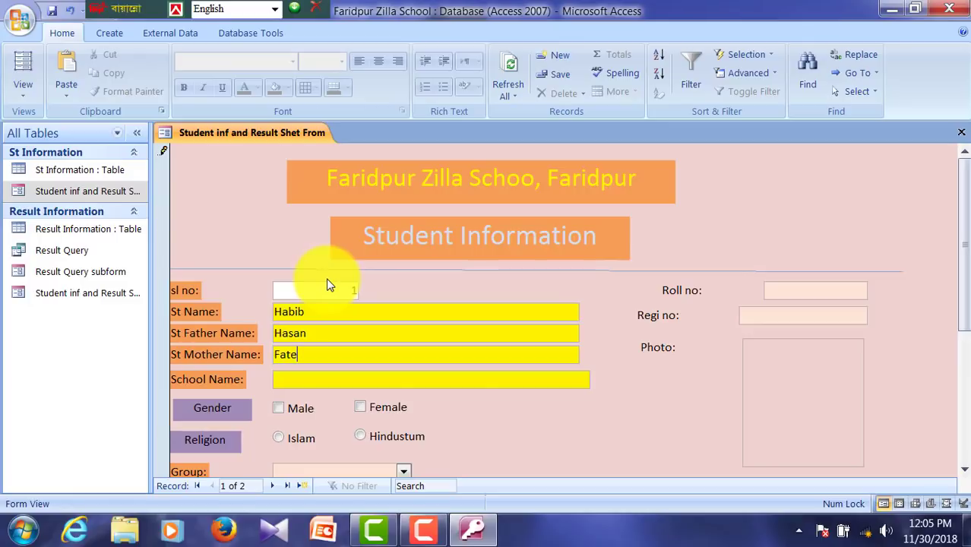
key("Tab")
key("Tab")
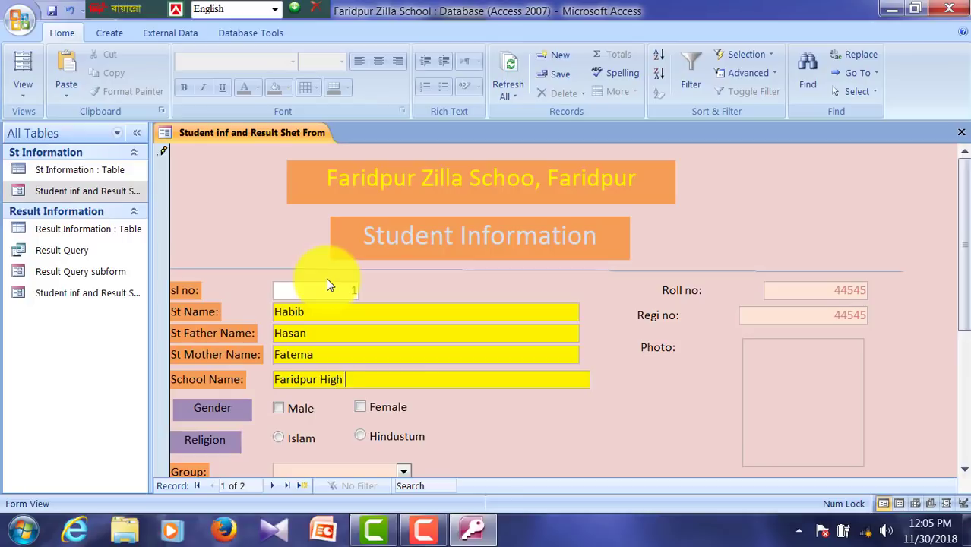
Set school Faridpur High School, group Humanaties and class Nine
key("Tab")
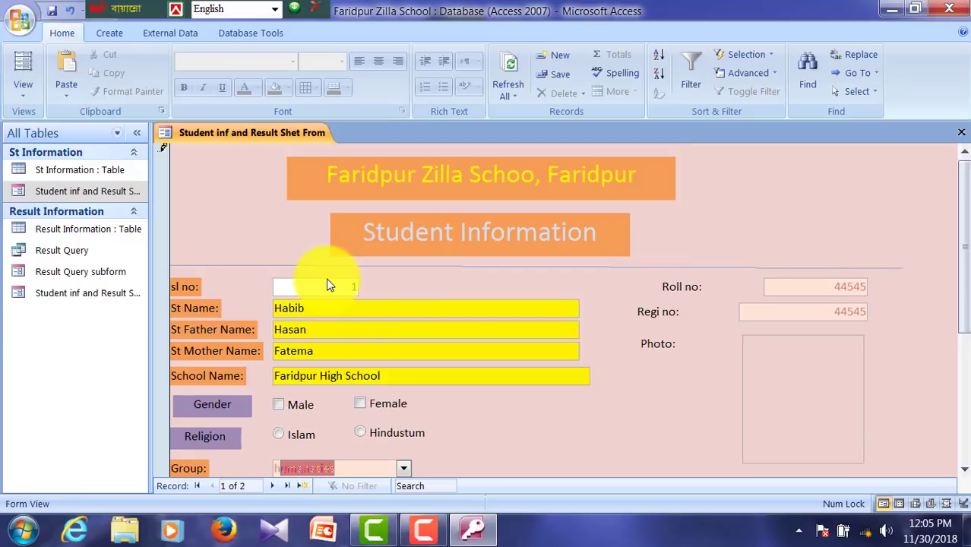
key("Tab")
type("n")
key("Tab")
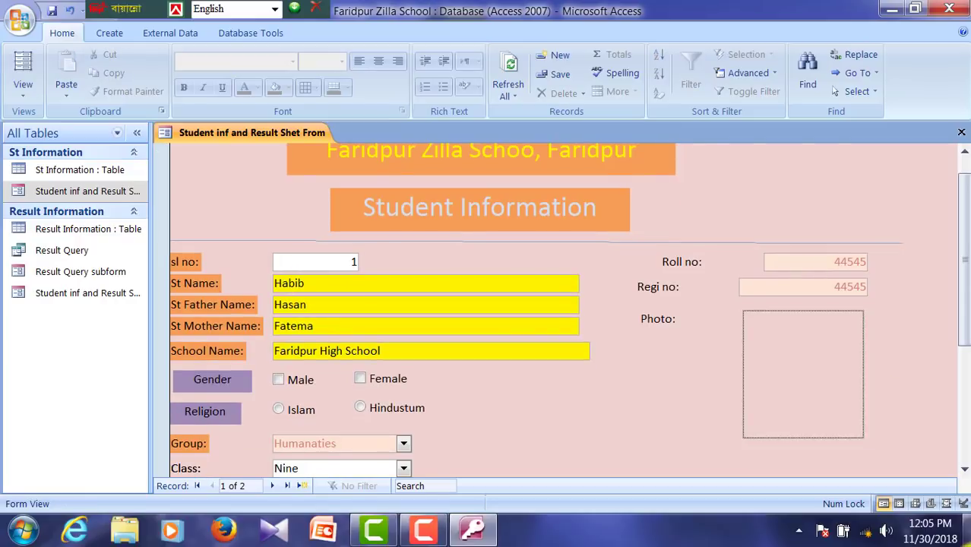
Attach the Chrysanthemum picture as the photo, and mark the student Male and Islam
left_click(790, 293)
left_click(617, 213)
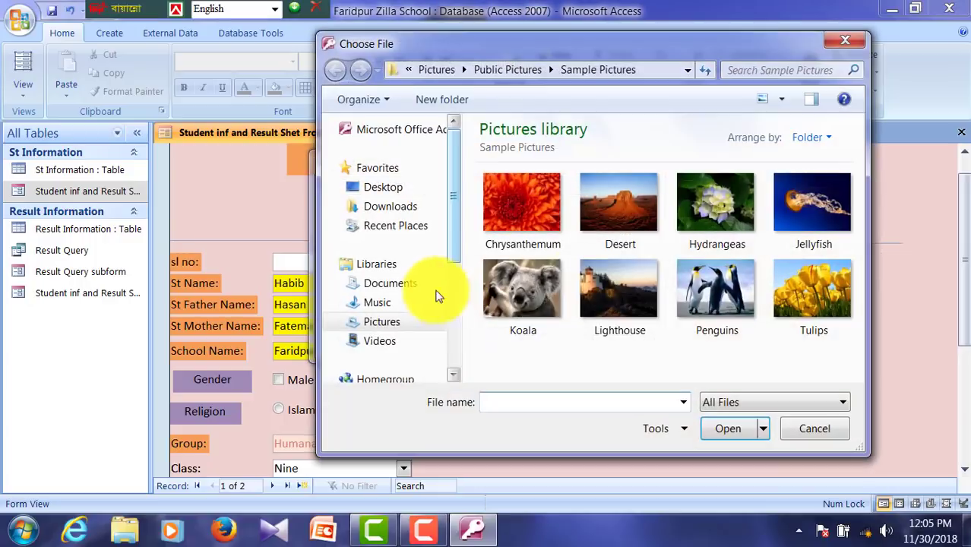
left_click(508, 206)
left_click(730, 430)
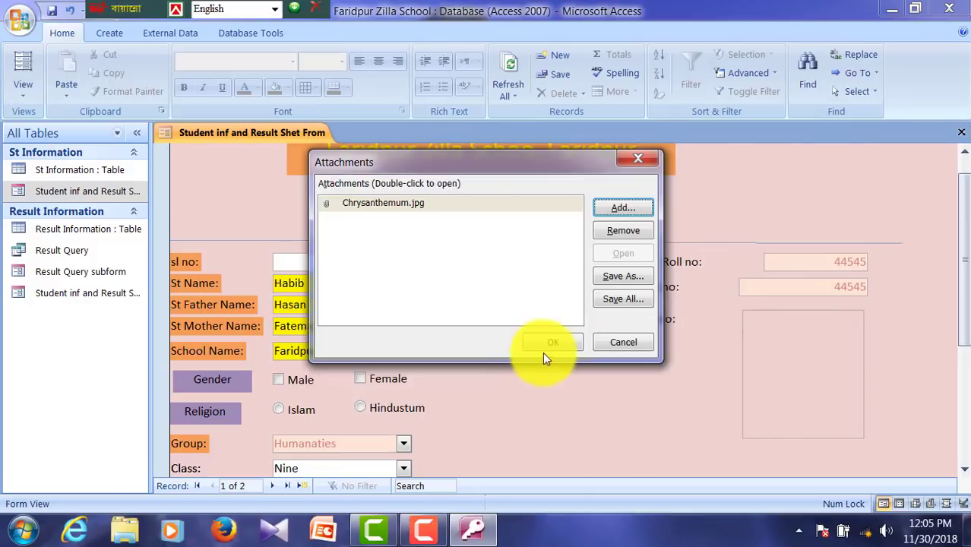
left_click(546, 349)
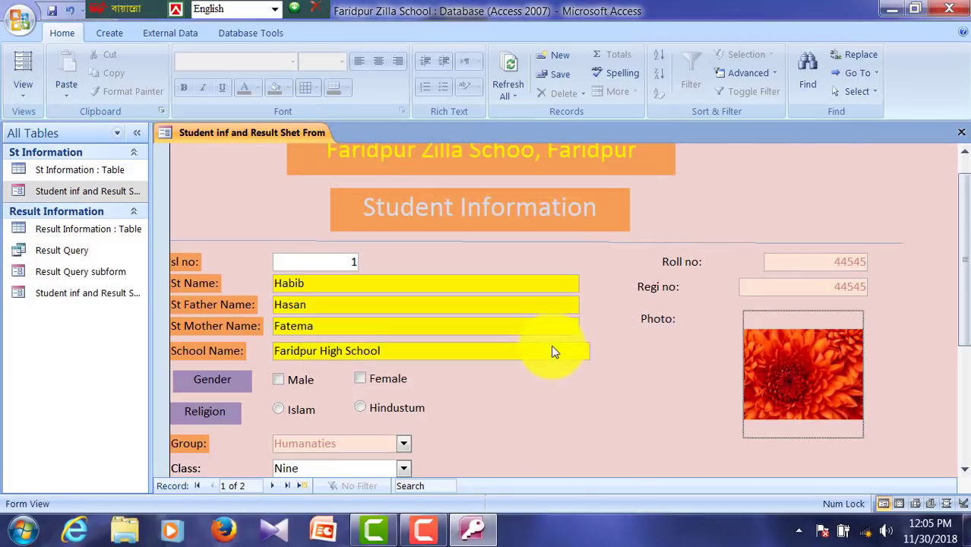
scroll(635, 307, "down", 3)
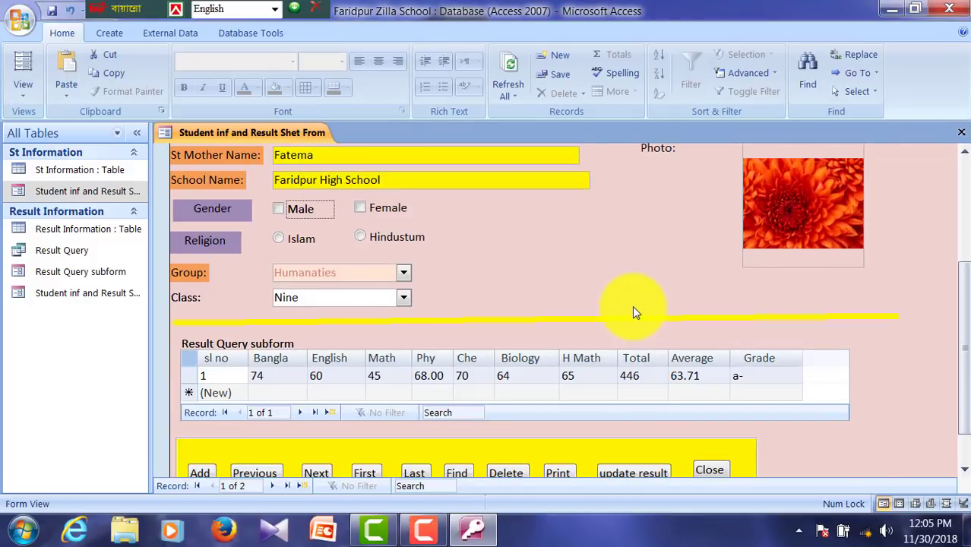
scroll(633, 312, "up", 3)
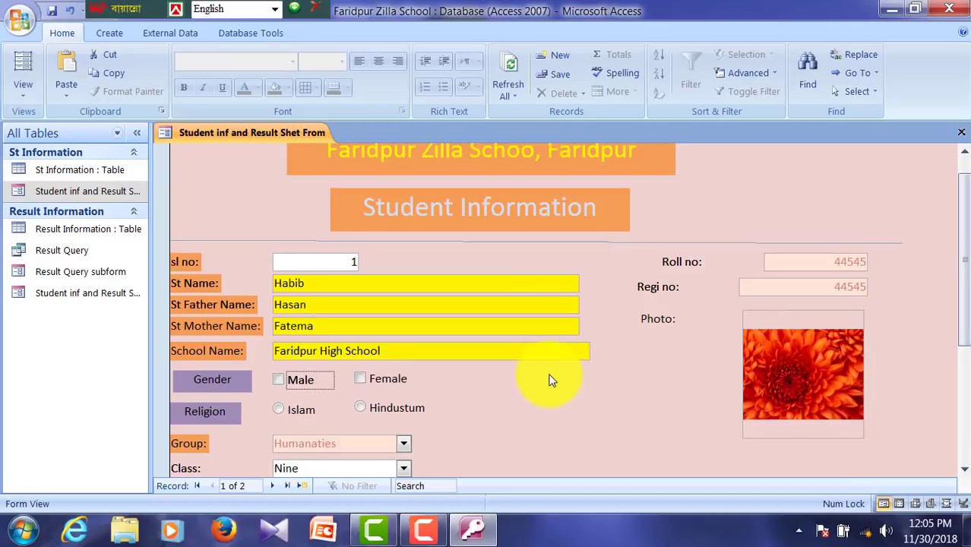
scroll(551, 380, "down", 2)
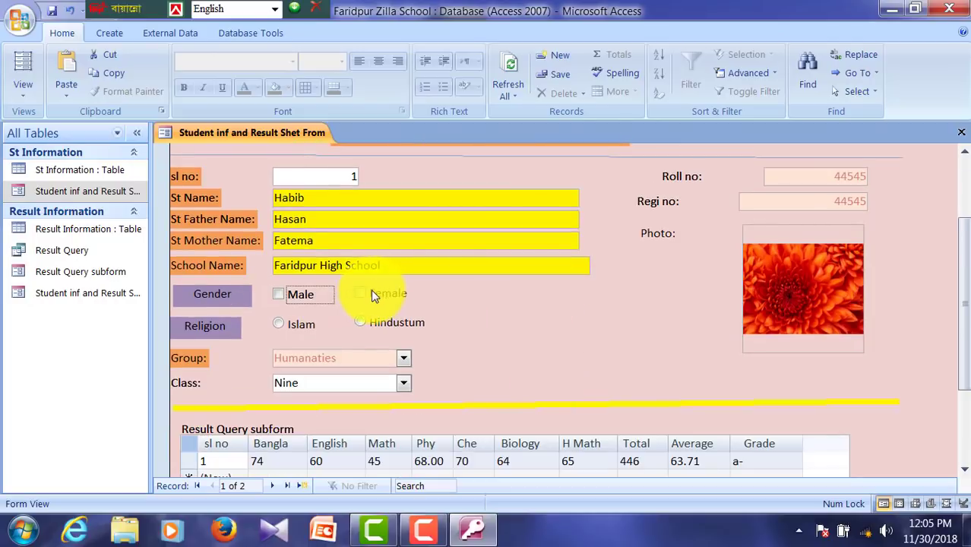
left_click(302, 297)
left_click(307, 324)
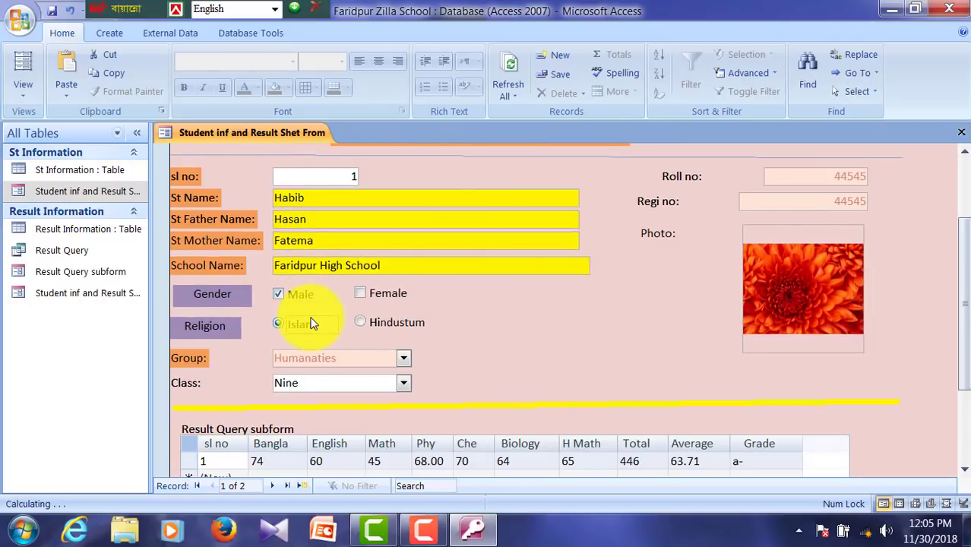
Revise the Bangla through Biology marks so the Total becomes 513, Average 73.29, Grade a
scroll(527, 346, "down", 3)
left_click(275, 322)
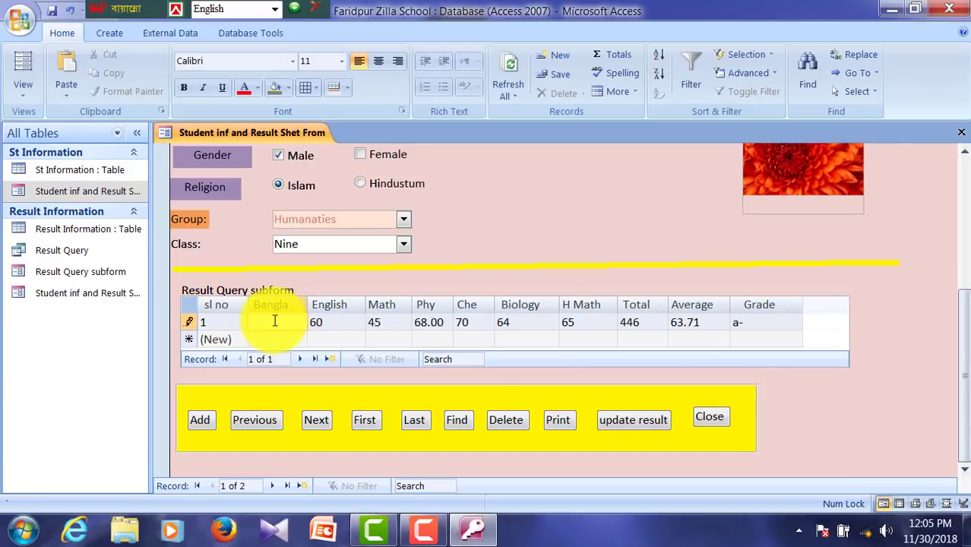
key("Tab")
type("60")
key("Tab")
key("Tab")
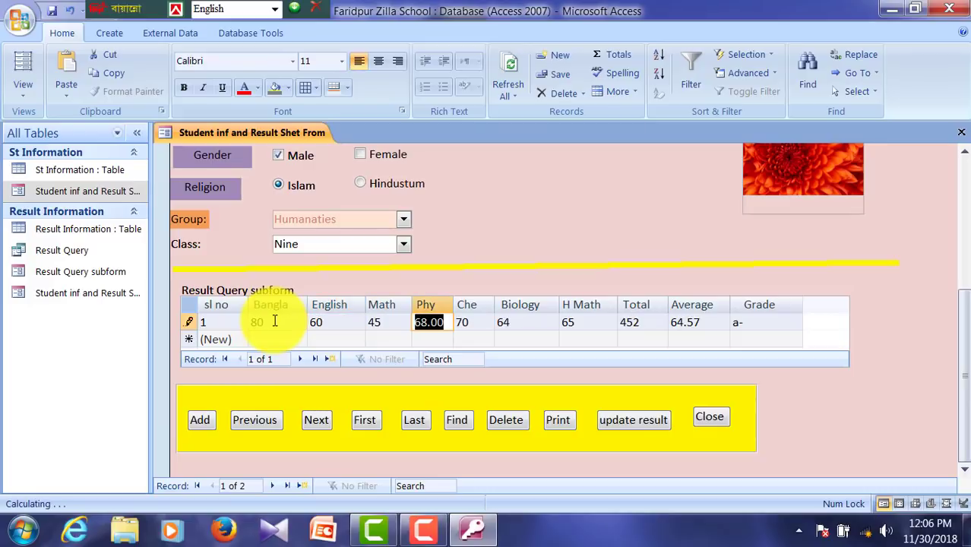
type("80")
key("Tab")
type("78")
key("Tab")
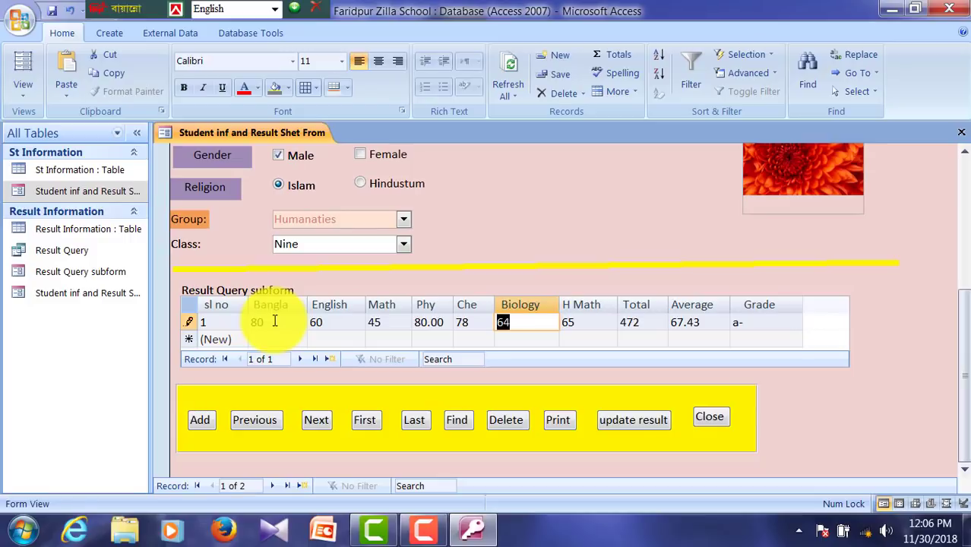
type("80")
key("Tab")
type("90")
key("Tab")
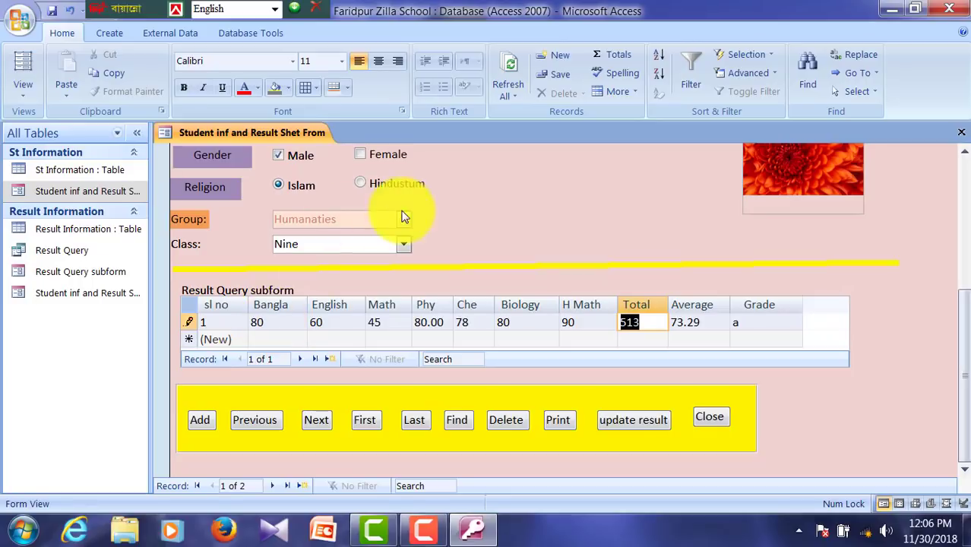